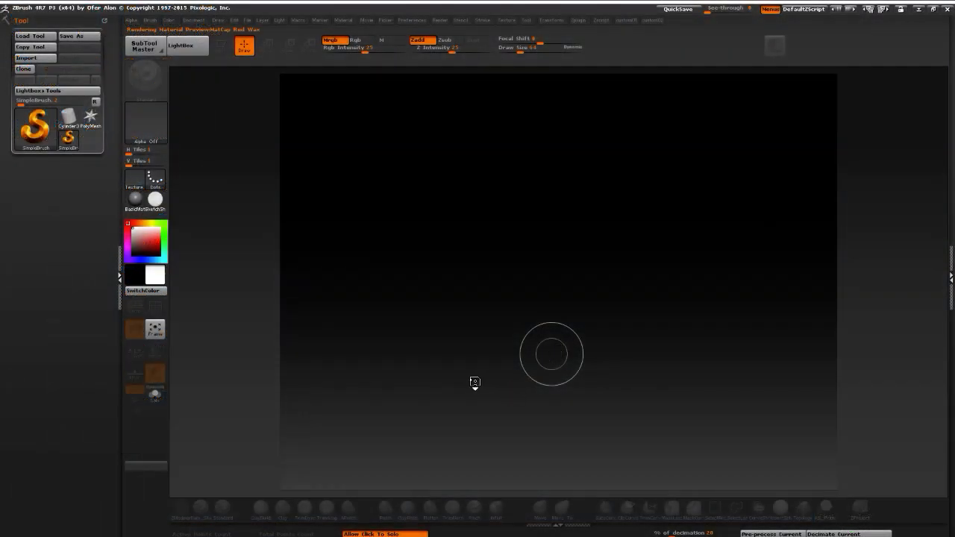
# Load the DynaMesh016 sphere project without saving changes to the current project
pyautogui.press(',')
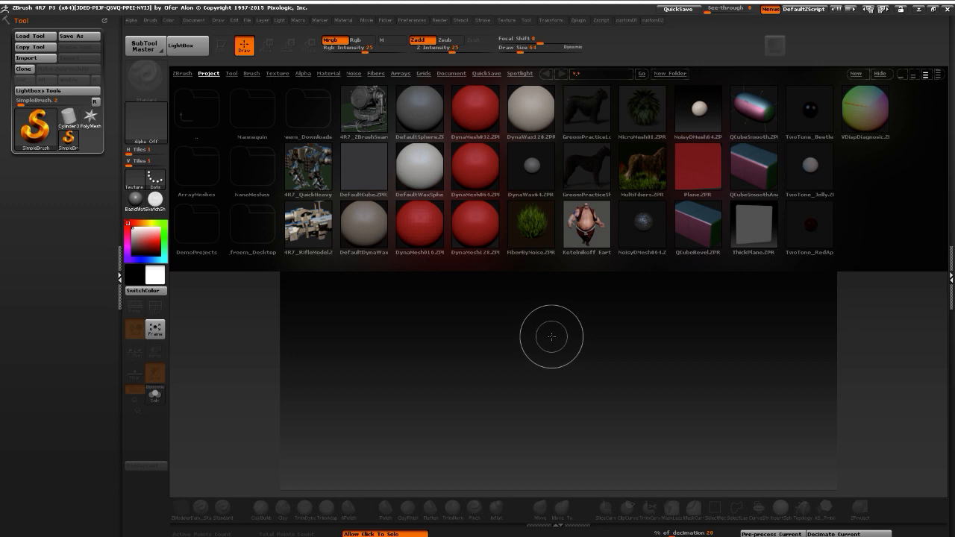
pyautogui.moveTo(498, 342); pyautogui.dragTo(508, 468)
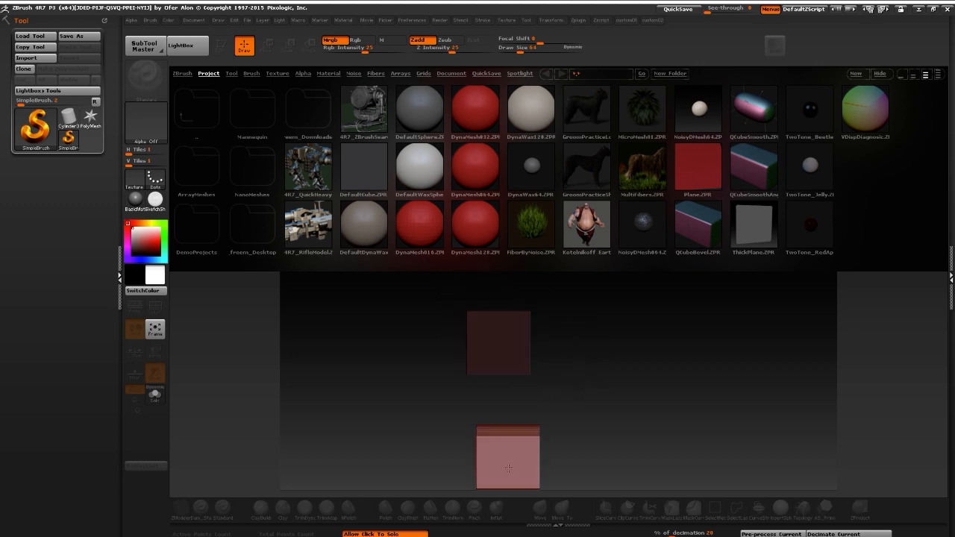
pyautogui.doubleClick(419, 224)
pyautogui.click(503, 301)
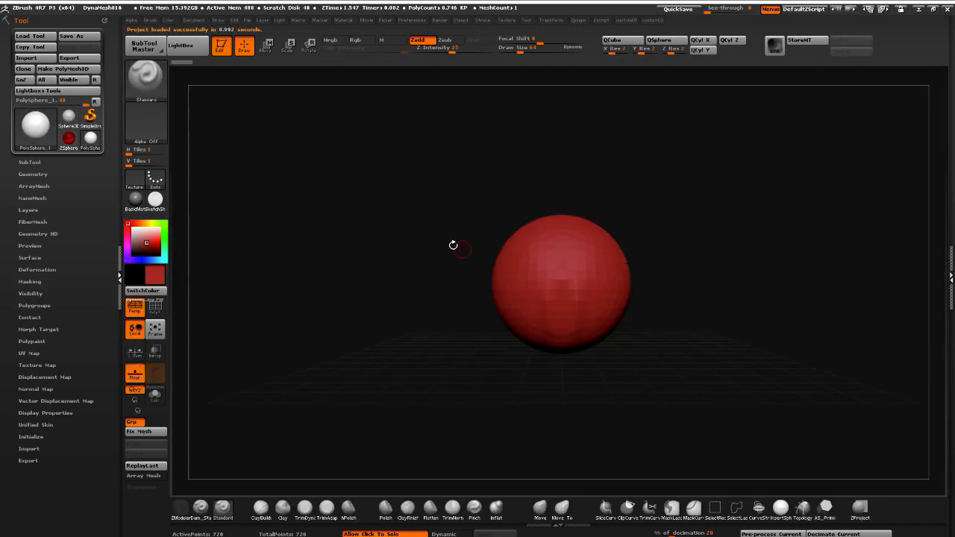
pyautogui.moveTo(453, 245); pyautogui.dragTo(430, 260)
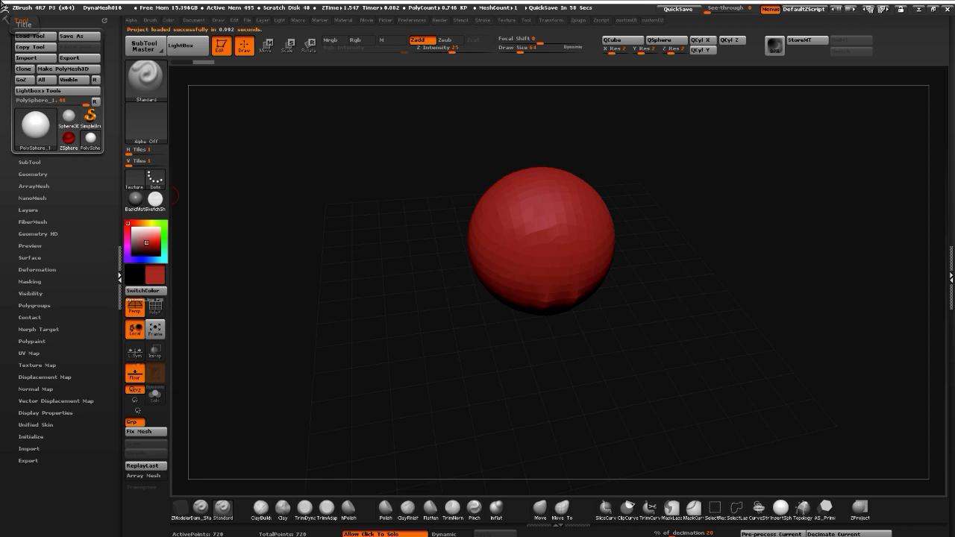
# Turn off the perspective display for the sphere in a level front view
pyautogui.click(61, 58)
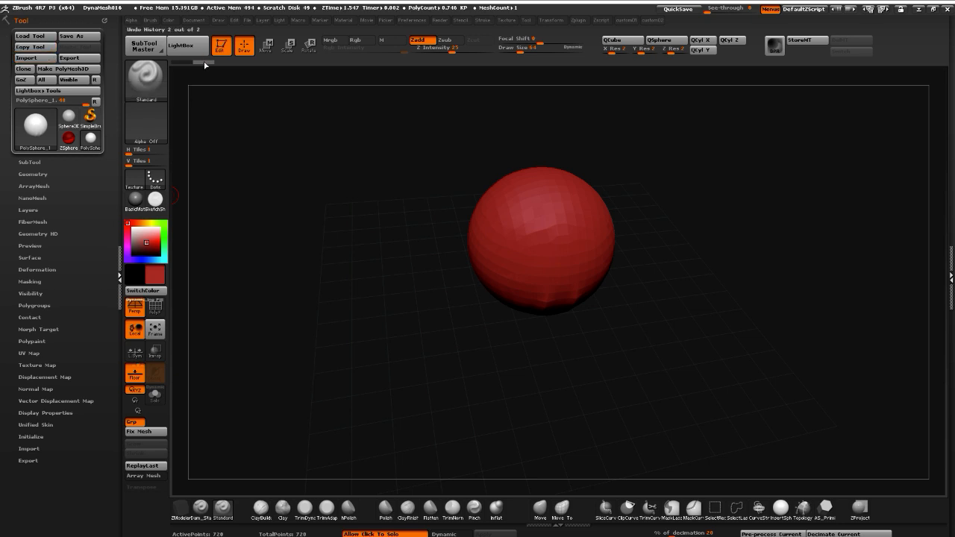
pyautogui.moveTo(207, 66)
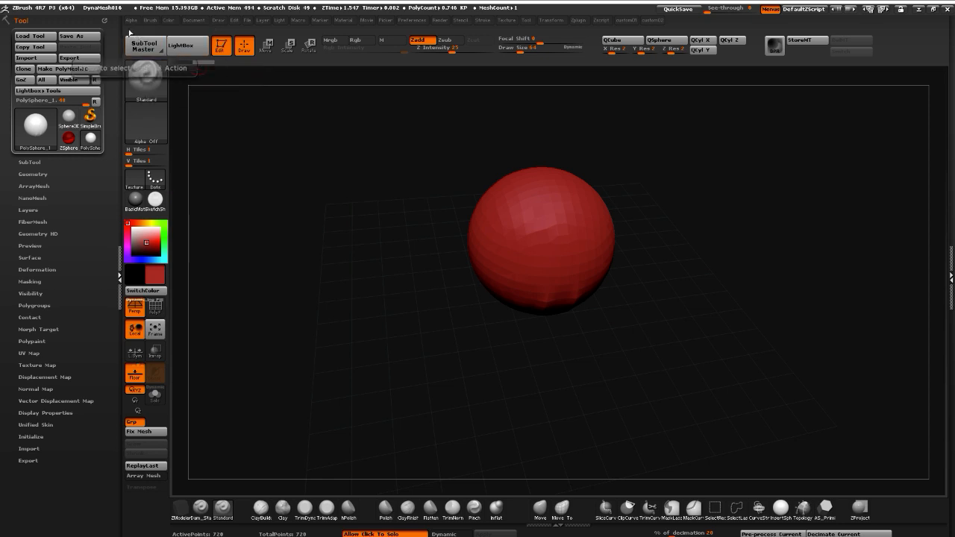
pyautogui.moveTo(182, 120); pyautogui.dragTo(305, 159)
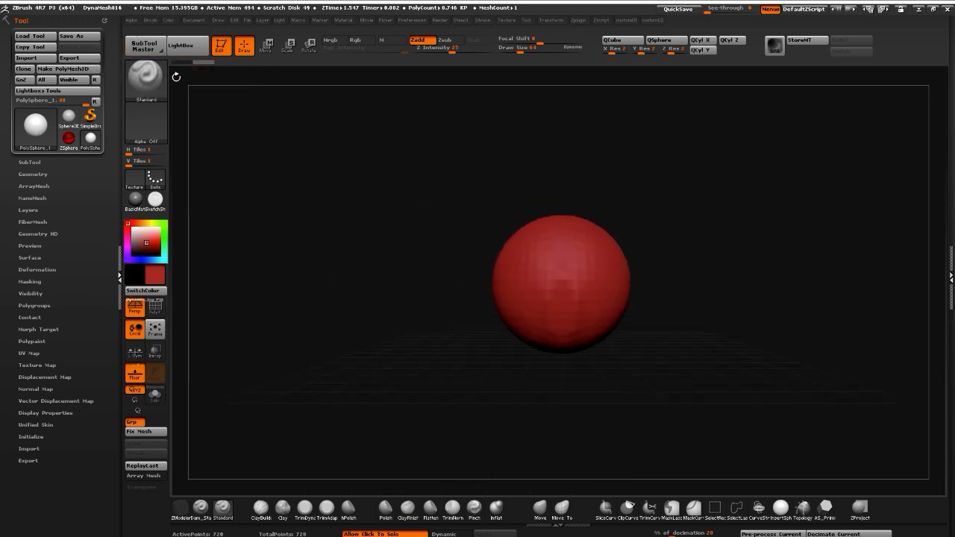
pyautogui.press('p')
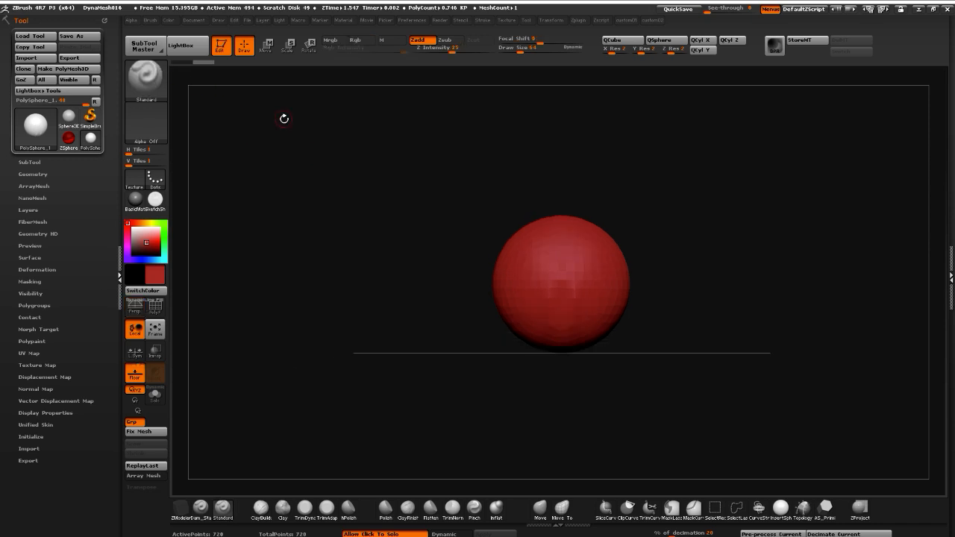
# Open the QS_215 quick-saved head project without saving changes to the sphere project
pyautogui.click(180, 45)
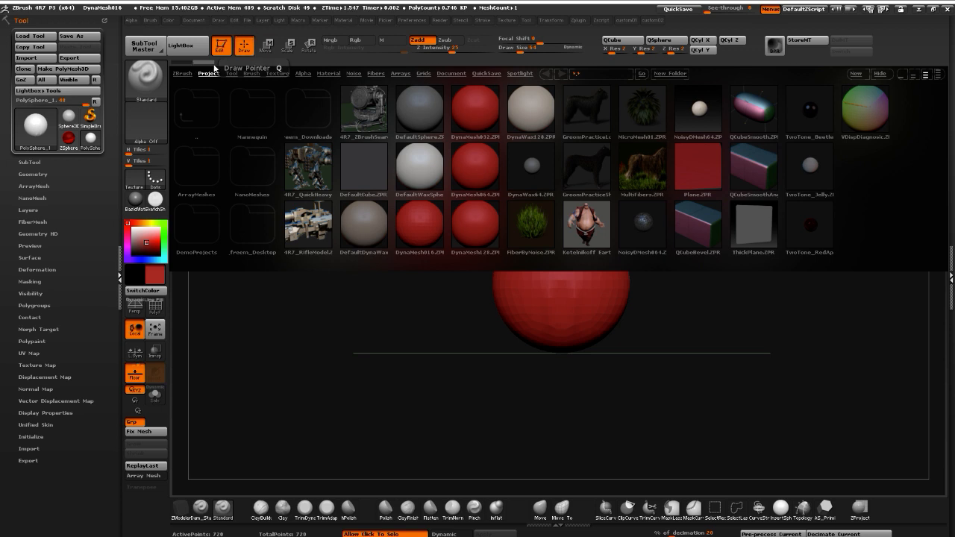
pyautogui.click(478, 74)
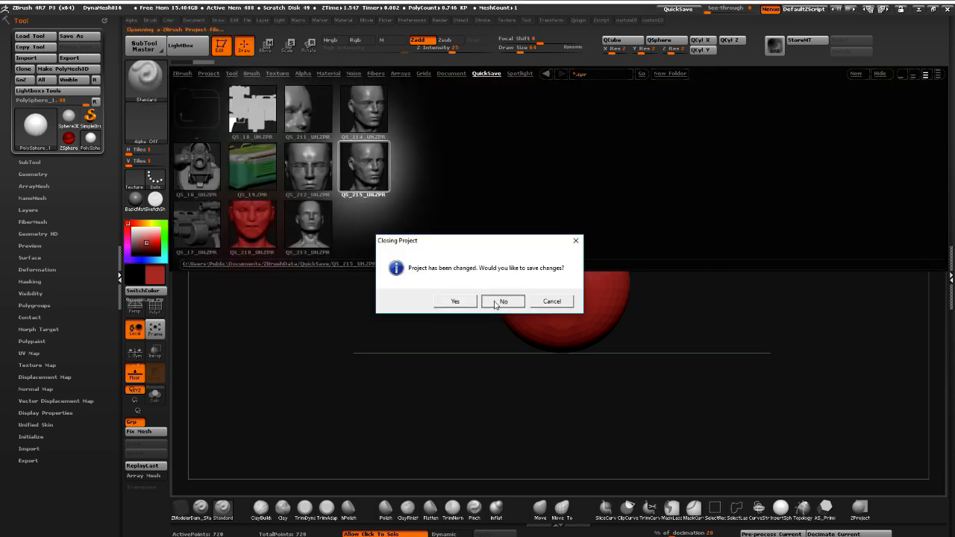
pyautogui.click(499, 302)
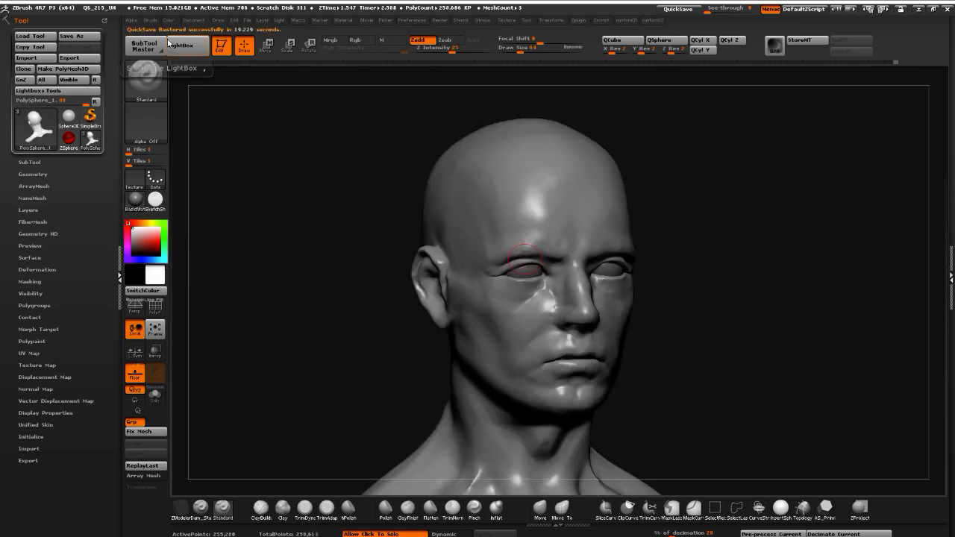
# Fill and smooth the crease between the nose and cheek, using the Clay brush together with Smooth
pyautogui.keyDown('alt'); pyautogui.moveTo(309, 258); pyautogui.dragTo(303, 283); pyautogui.keyUp('alt')
pyautogui.moveTo(425, 286); pyautogui.dragTo(336, 289)
pyautogui.moveTo(452, 294); pyautogui.dragTo(321, 265)
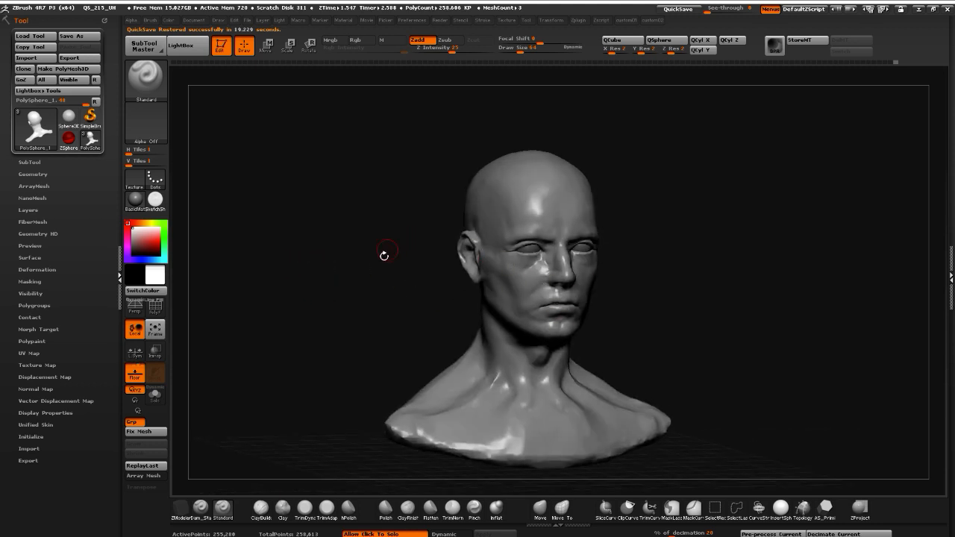
pyautogui.moveTo(384, 256)
pyautogui.keyDown('alt'); pyautogui.mouseDown()
pyautogui.moveTo(396, 300)
pyautogui.moveTo(345, 316)
pyautogui.moveTo(343, 283)
pyautogui.moveTo(355, 275)
pyautogui.moveTo(379, 288)
pyautogui.moveTo(313, 340)
pyautogui.mouseUp(); pyautogui.keyUp('alt')
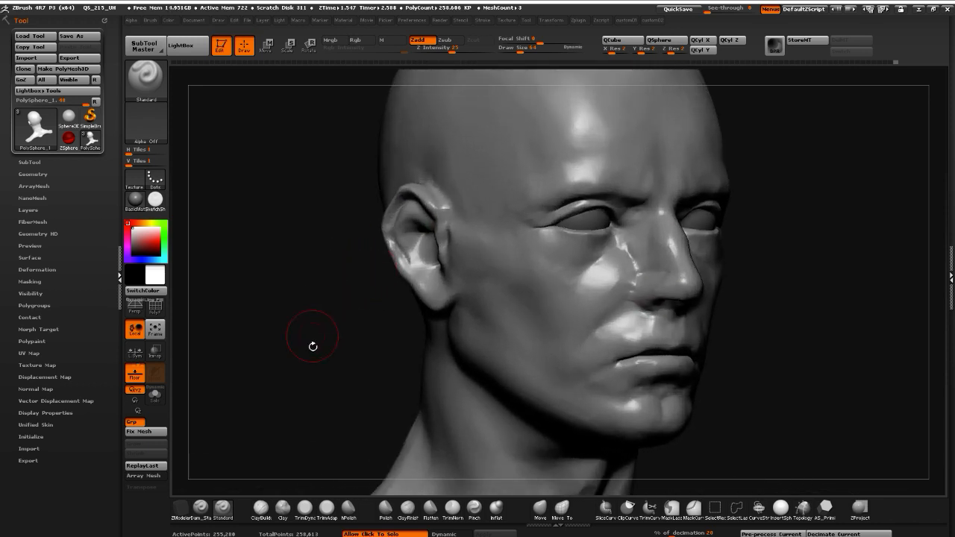
pyautogui.click(283, 508)
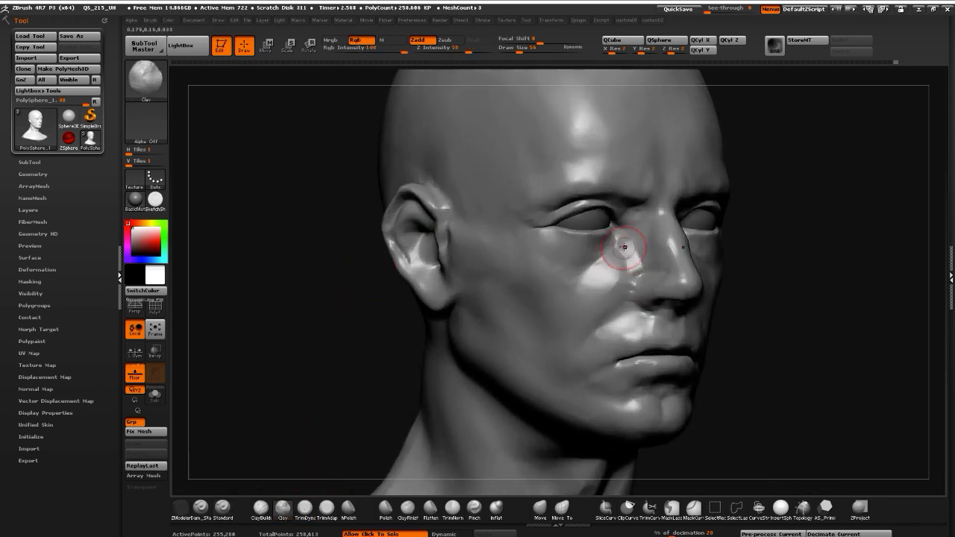
pyautogui.moveTo(623, 268)
pyautogui.mouseDown()
pyautogui.moveTo(633, 279)
pyautogui.moveTo(624, 259)
pyautogui.mouseUp()
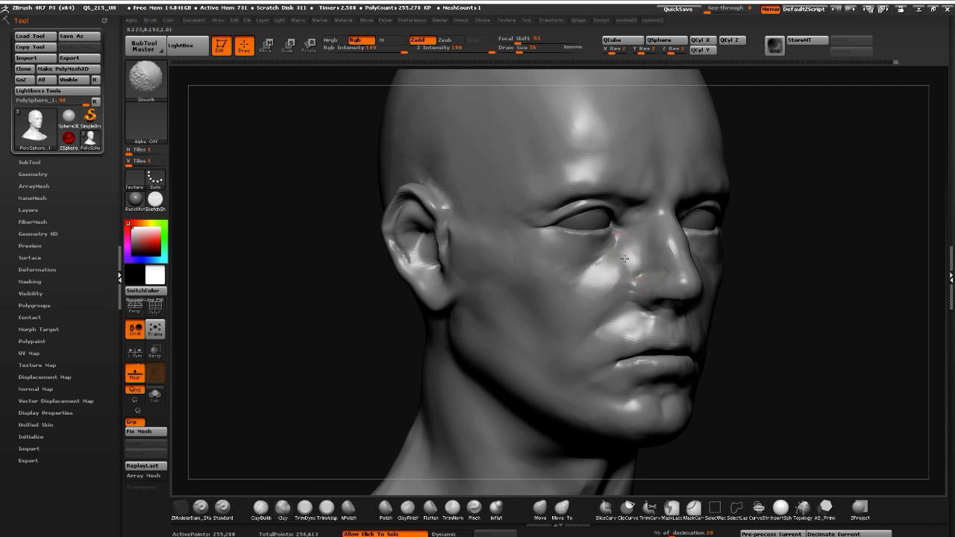
pyautogui.moveTo(324, 321)
pyautogui.keyDown('alt'); pyautogui.mouseDown()
pyautogui.moveTo(303, 312)
pyautogui.moveTo(312, 314)
pyautogui.mouseUp(); pyautogui.keyUp('alt')
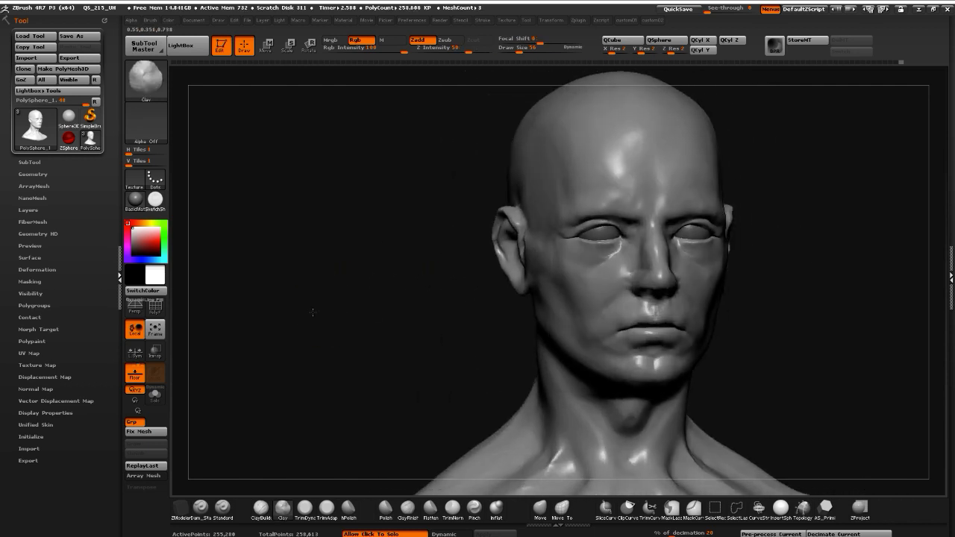
pyautogui.keyDown('shift'); pyautogui.moveTo(595, 336); pyautogui.dragTo(558, 335); pyautogui.keyUp('shift')
# Step back through the undo history to the early head stages, and return to the latest sculpt state
pyautogui.keyDown('alt'); pyautogui.moveTo(355, 287); pyautogui.dragTo(341, 246); pyautogui.keyUp('alt')
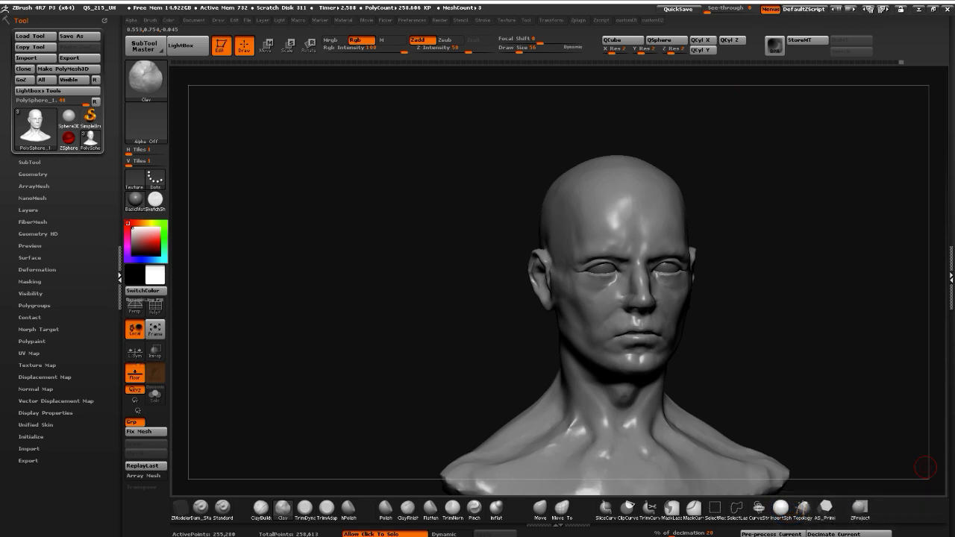
pyautogui.keyDown('alt'); pyautogui.moveTo(371, 129); pyautogui.dragTo(403, 162); pyautogui.keyUp('alt')
pyautogui.moveTo(343, 159); pyautogui.dragTo(702, 348)
pyautogui.moveTo(721, 411); pyautogui.dragTo(686, 405)
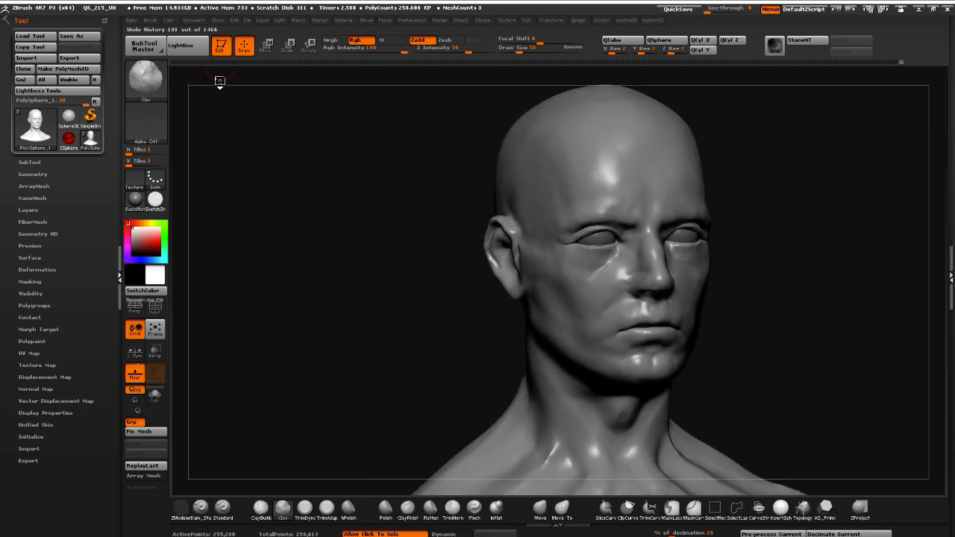
pyautogui.click(205, 66)
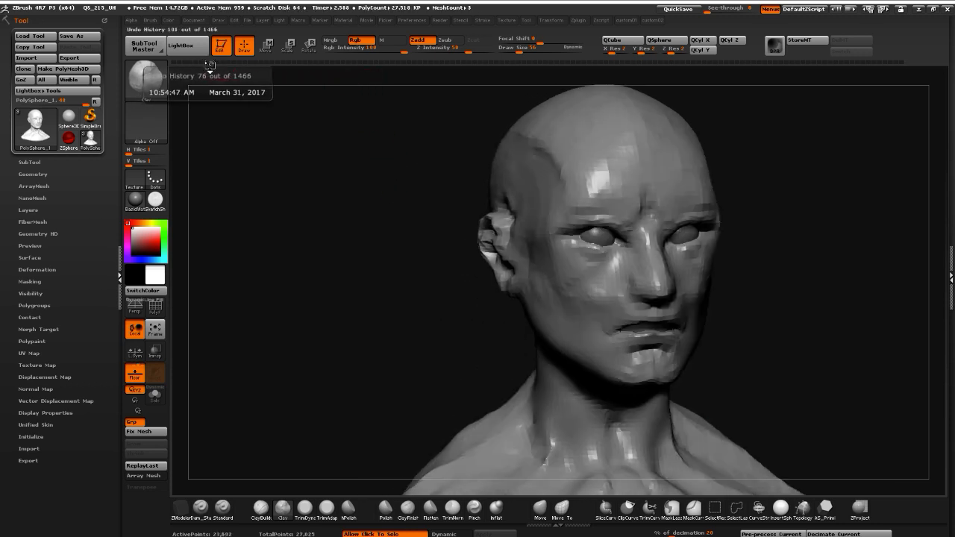
pyautogui.moveTo(193, 65)
pyautogui.mouseDown()
pyautogui.moveTo(167, 63)
pyautogui.moveTo(758, 76)
pyautogui.moveTo(909, 64)
pyautogui.mouseUp()
# Examine the head sculpt from both sides and the front, checking the ear, nose and overall bust
pyautogui.moveTo(411, 253); pyautogui.dragTo(258, 269)
pyautogui.moveTo(351, 272); pyautogui.dragTo(433, 271)
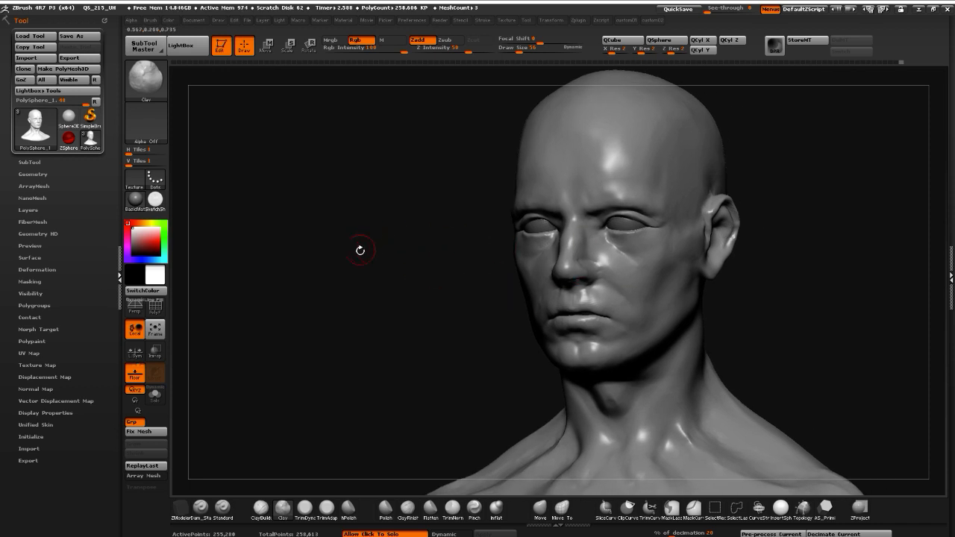
pyautogui.moveTo(361, 250); pyautogui.dragTo(503, 264)
pyautogui.moveTo(246, 271); pyautogui.dragTo(328, 285)
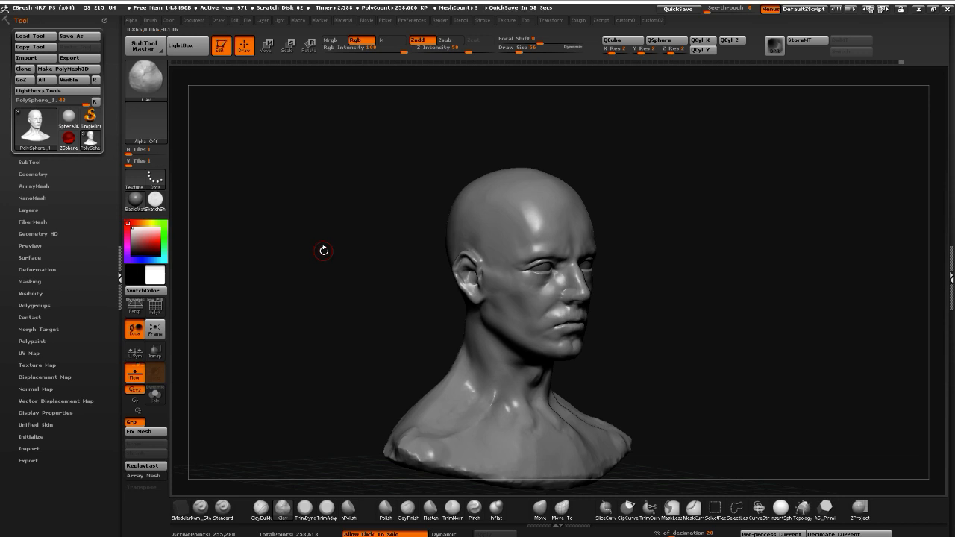
pyautogui.keyDown('alt'); pyautogui.moveTo(366, 213); pyautogui.dragTo(387, 264); pyautogui.keyUp('alt')
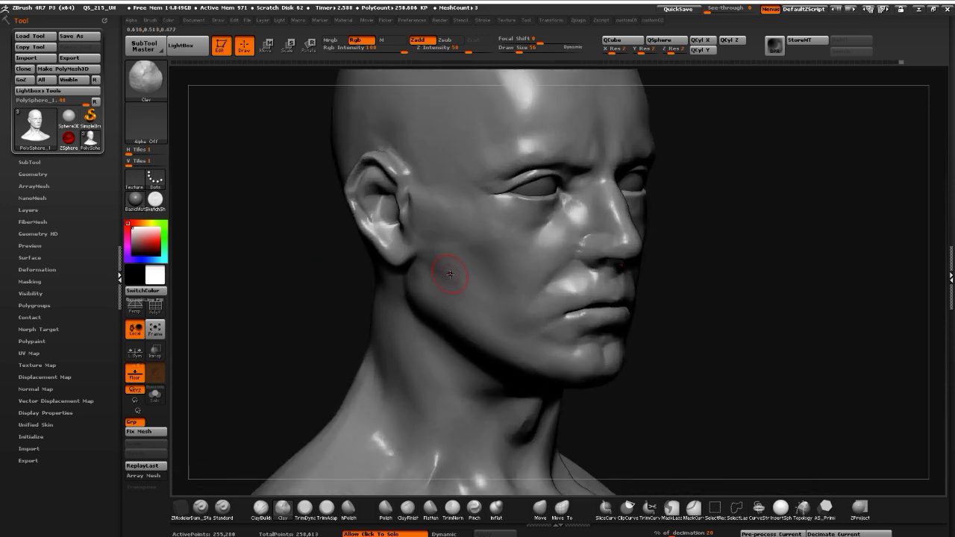
pyautogui.moveTo(686, 370); pyautogui.dragTo(683, 417)
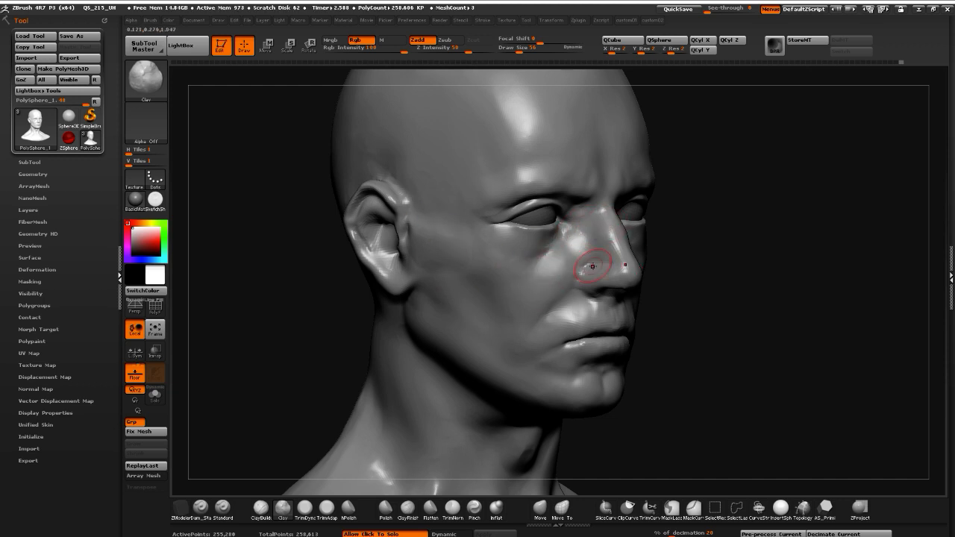
pyautogui.moveTo(724, 421); pyautogui.dragTo(589, 414)
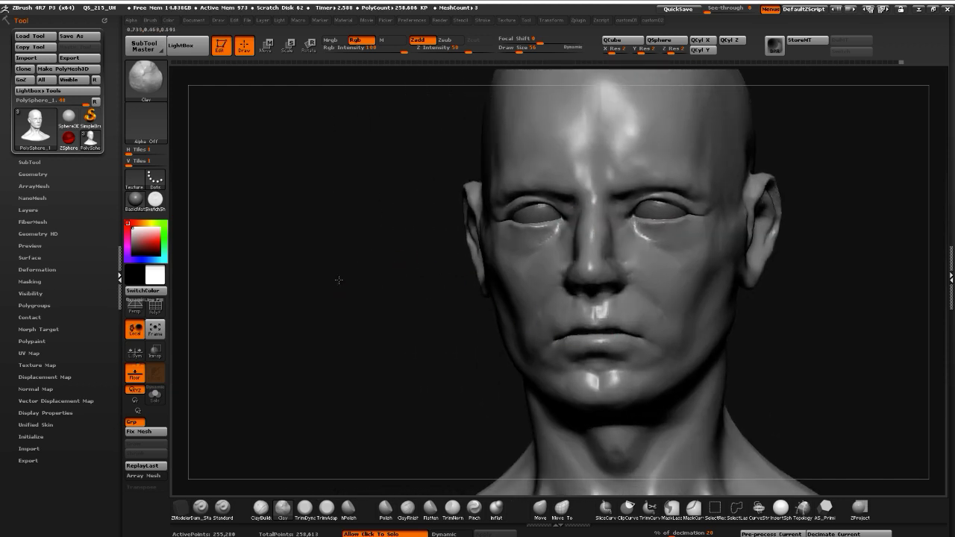
pyautogui.keyDown('alt'); pyautogui.moveTo(337, 280); pyautogui.dragTo(326, 231); pyautogui.keyUp('alt')
pyautogui.moveTo(298, 263); pyautogui.dragTo(366, 285)
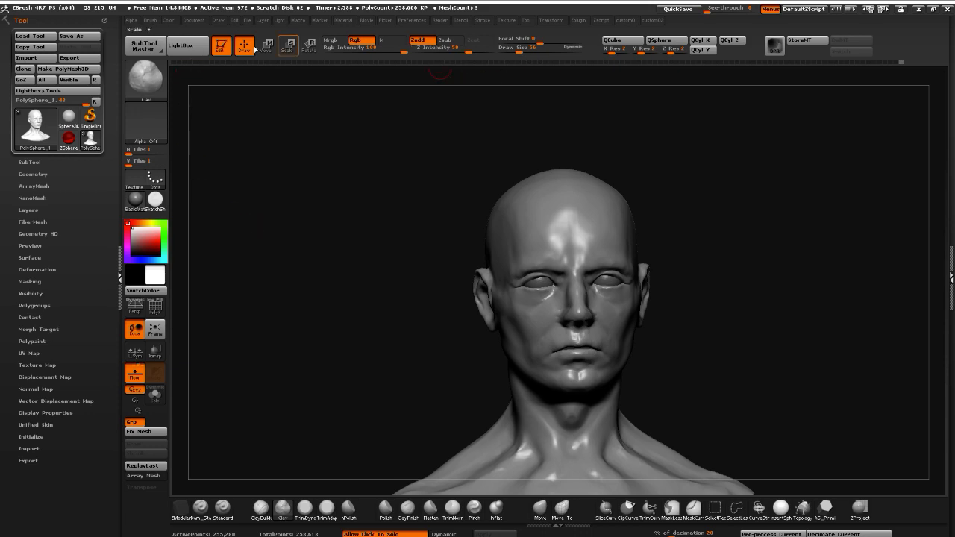
# Save the head as a ZTool named HeadSculptStream on the Desktop
pyautogui.click(62, 37)
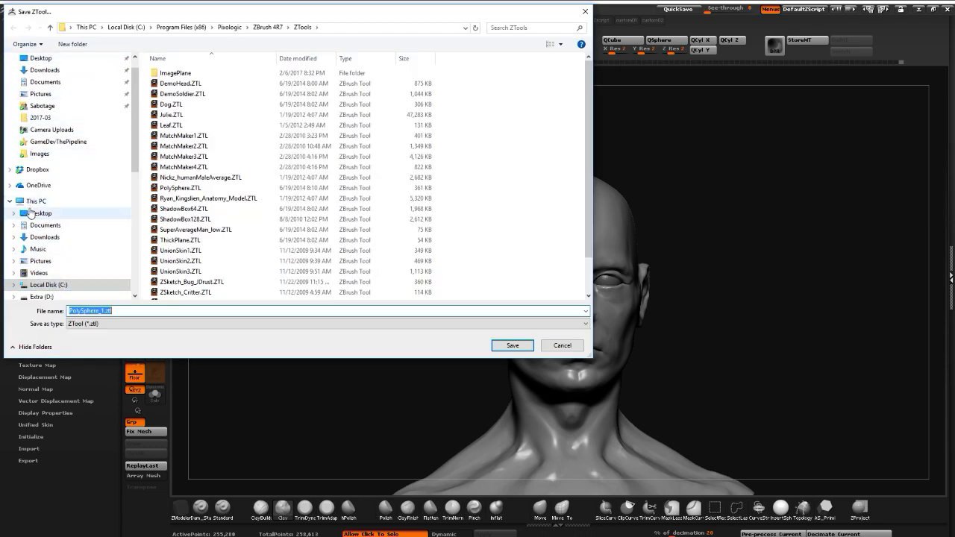
pyautogui.click(35, 213)
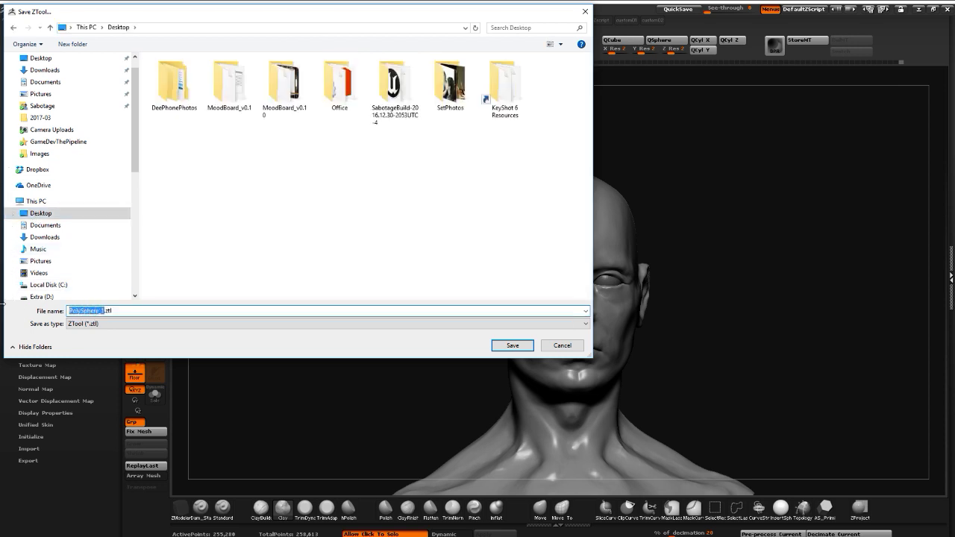
pyautogui.write('HeadSculptStream')
pyautogui.click(512, 346)
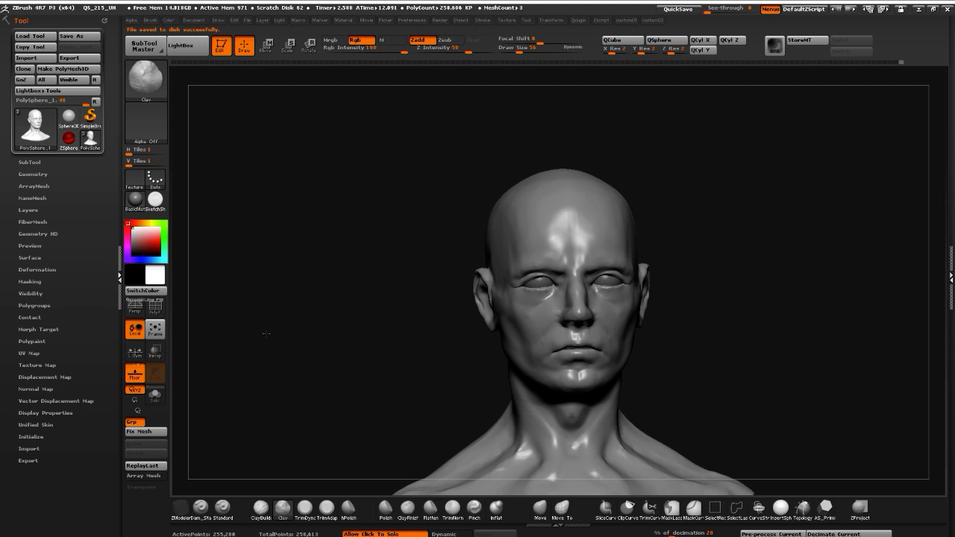
pyautogui.moveTo(265, 333); pyautogui.dragTo(340, 340)
pyautogui.moveTo(289, 282)
pyautogui.mouseDown()
pyautogui.moveTo(283, 267)
pyautogui.moveTo(228, 270)
pyautogui.mouseUp()
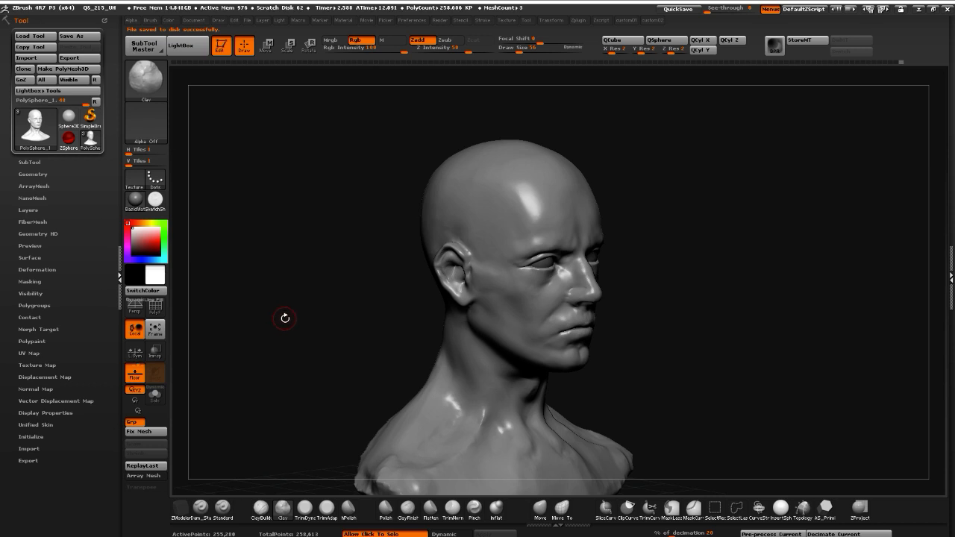
pyautogui.moveTo(291, 318); pyautogui.dragTo(232, 315)
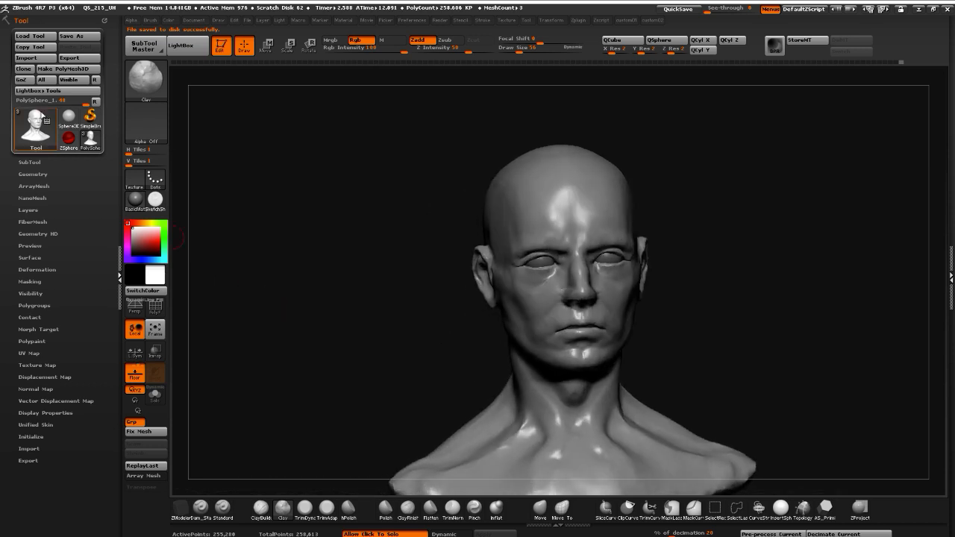
# Load the toms-man-head.ZTL tool from the GDP-Vlog folder in Dropbox
pyautogui.click(31, 39)
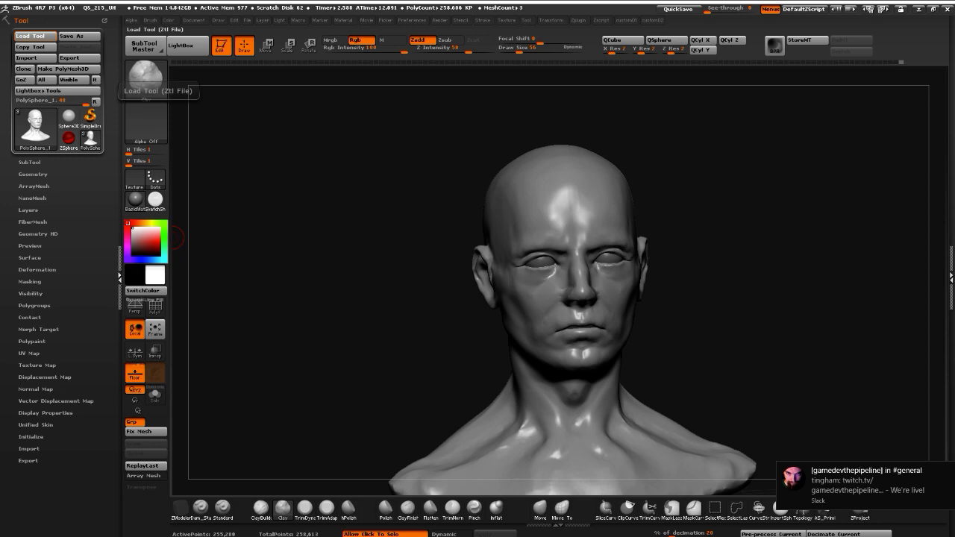
pyautogui.click(30, 36)
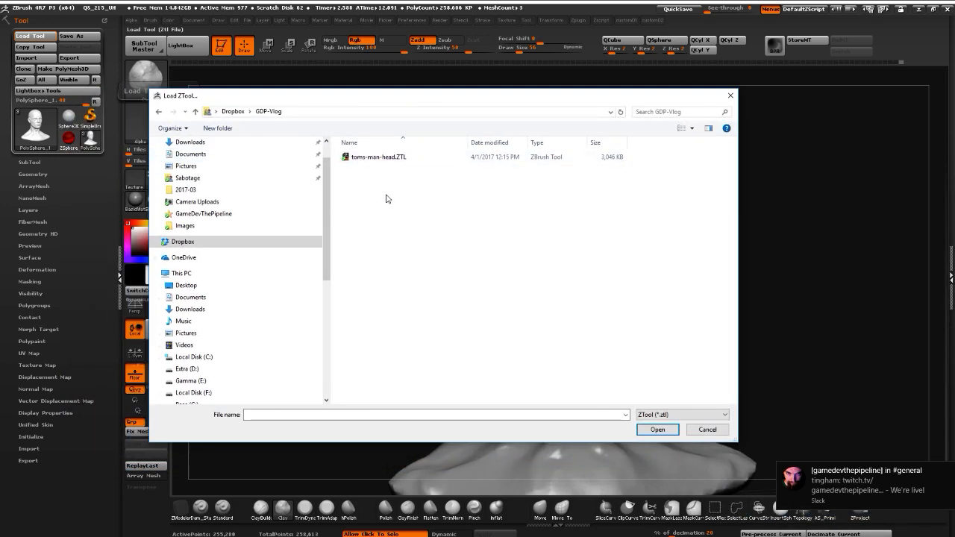
pyautogui.click(373, 158)
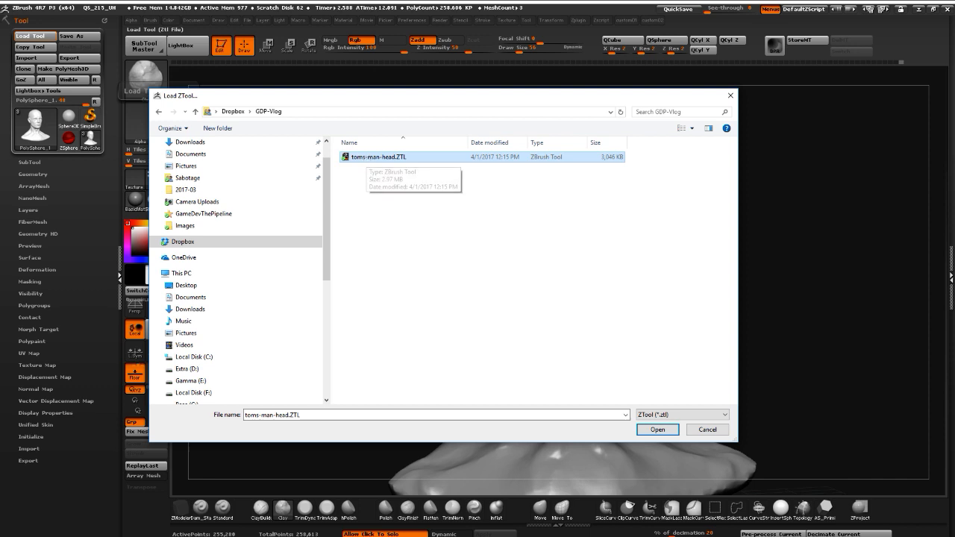
pyautogui.moveTo(325, 98); pyautogui.dragTo(367, 99)
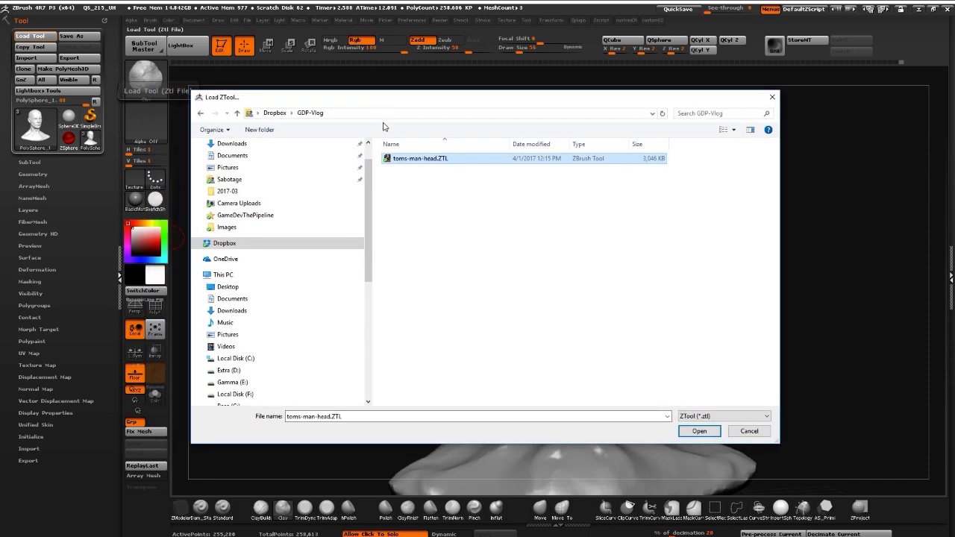
pyautogui.doubleClick(408, 163)
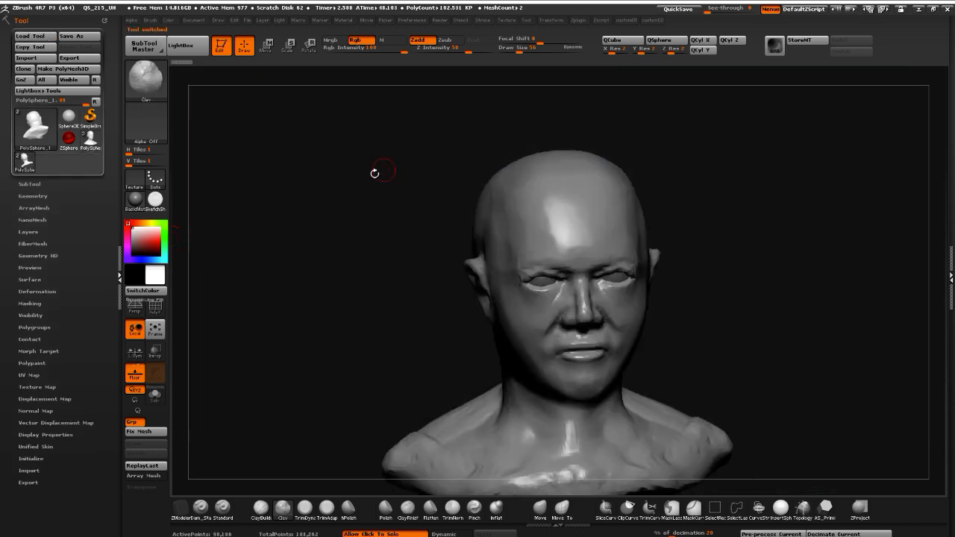
# Duplicate the PolySphere_1 head subtool and hide the original, leaving only the copy shown
pyautogui.moveTo(259, 265)
pyautogui.mouseDown()
pyautogui.moveTo(240, 267)
pyautogui.moveTo(250, 261)
pyautogui.mouseUp()
pyautogui.keyDown('alt'); pyautogui.moveTo(312, 312); pyautogui.dragTo(307, 270); pyautogui.keyUp('alt')
pyautogui.click(30, 184)
pyautogui.moveTo(6, 228); pyautogui.dragTo(8, 278)
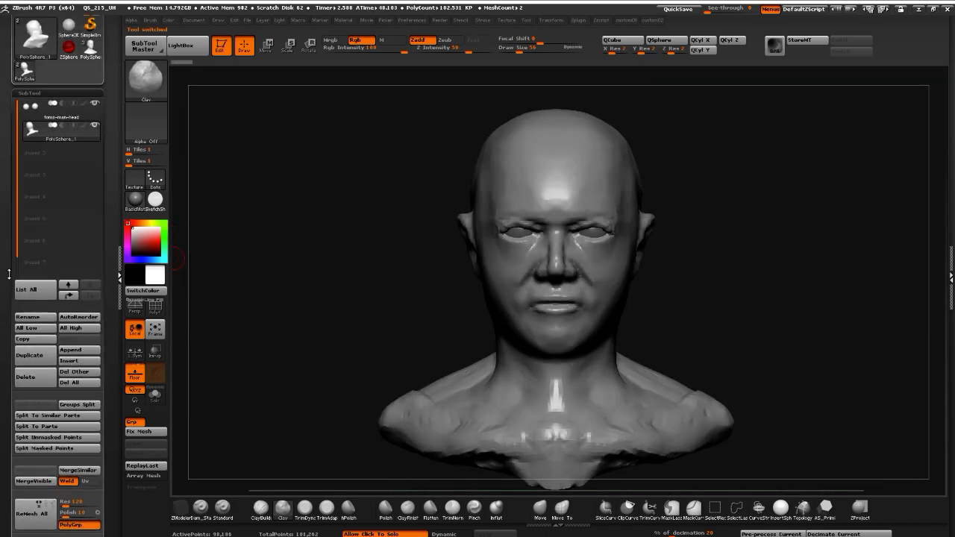
pyautogui.click(32, 356)
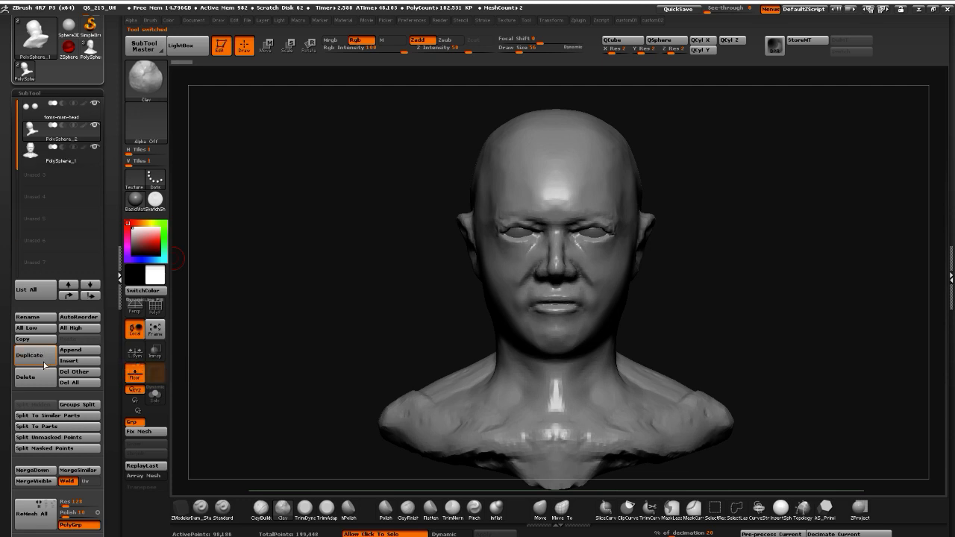
pyautogui.moveTo(361, 279)
pyautogui.mouseDown()
pyautogui.moveTo(350, 267)
pyautogui.moveTo(343, 302)
pyautogui.moveTo(304, 270)
pyautogui.moveTo(278, 307)
pyautogui.mouseUp()
pyautogui.click(96, 148)
pyautogui.moveTo(313, 336)
pyautogui.mouseDown()
pyautogui.moveTo(288, 317)
pyautogui.moveTo(305, 295)
pyautogui.mouseUp()
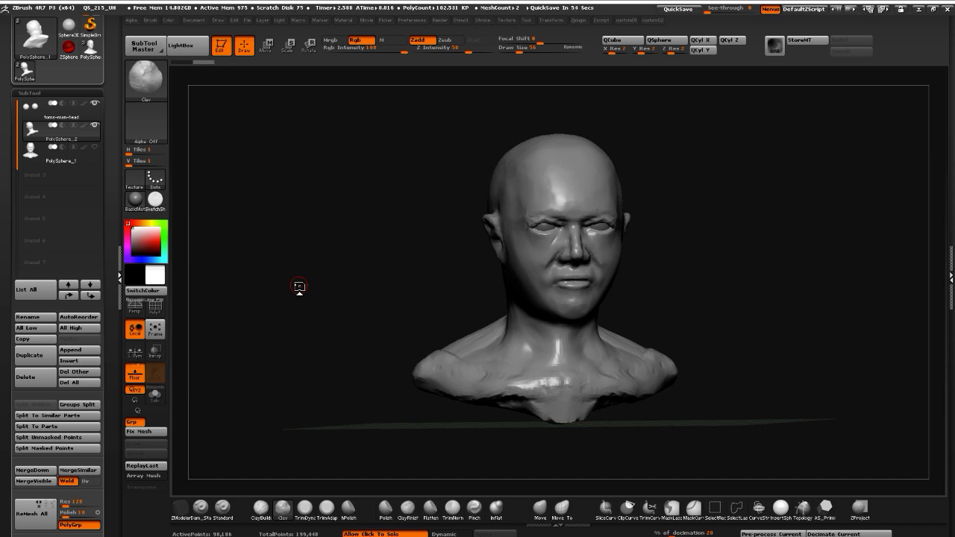
# Examine the head from three-quarter, both side and front views, comparing its profile with perspective on and off
pyautogui.moveTo(379, 183); pyautogui.dragTo(348, 146)
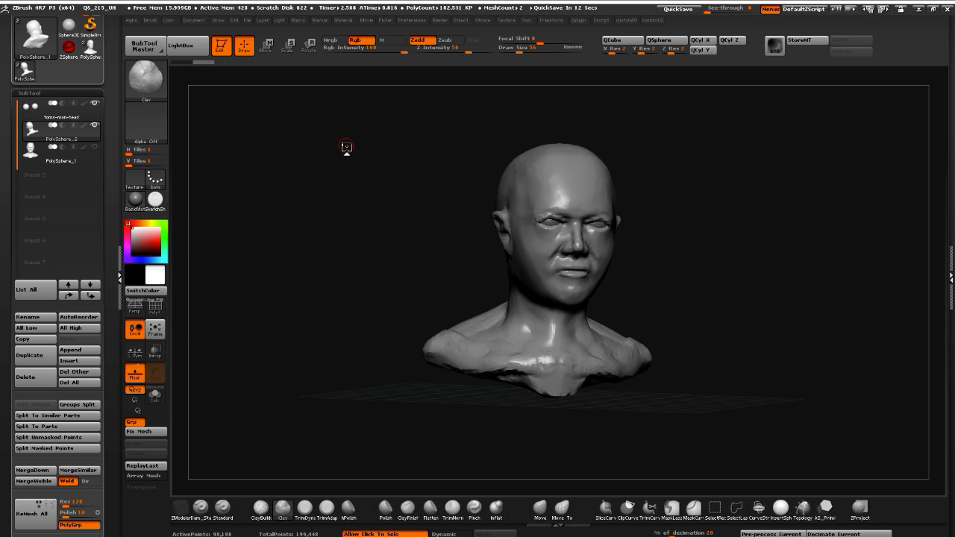
pyautogui.moveTo(317, 272); pyautogui.dragTo(324, 307)
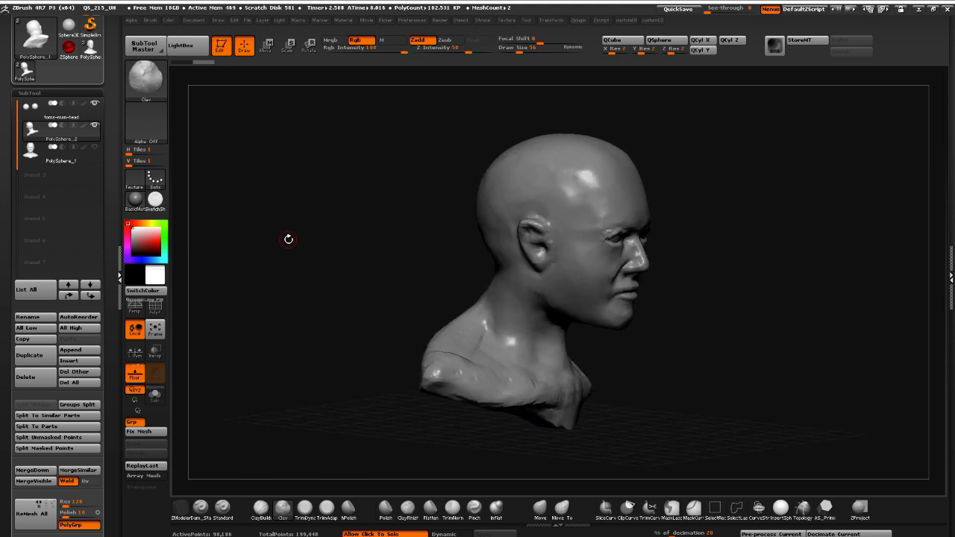
pyautogui.moveTo(289, 239); pyautogui.dragTo(352, 255)
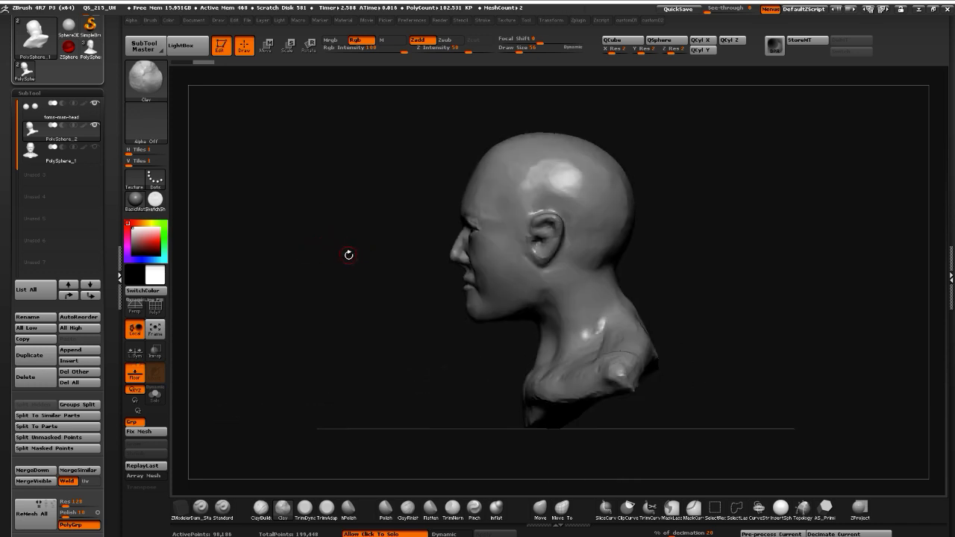
pyautogui.press('p')
pyautogui.press('p')
pyautogui.press('p')
pyautogui.press('p')
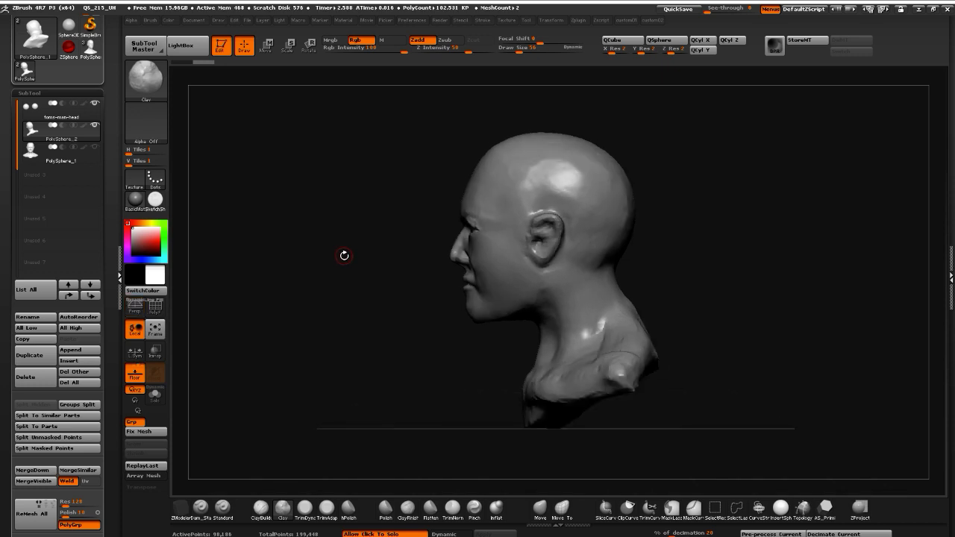
pyautogui.press('p')
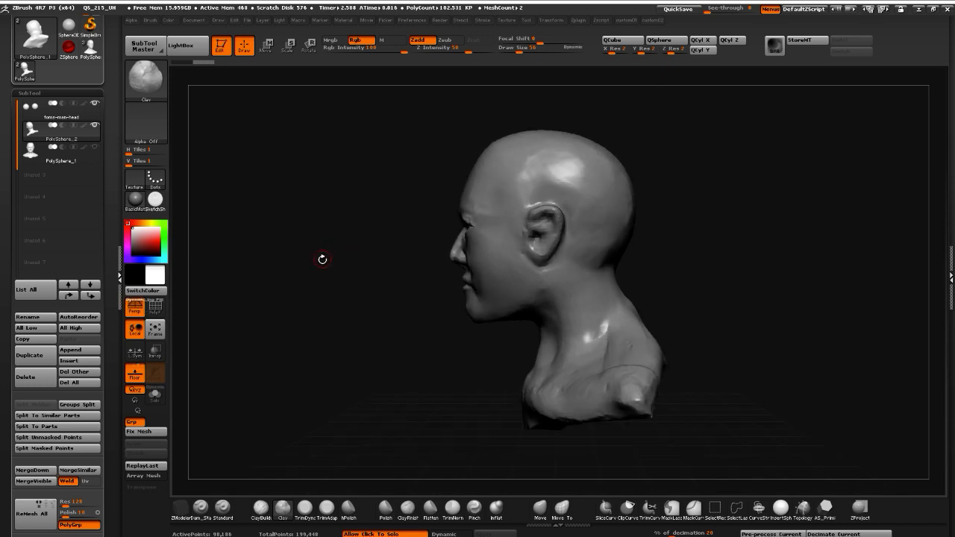
pyautogui.moveTo(321, 260)
pyautogui.keyDown('shift'); pyautogui.mouseDown()
pyautogui.moveTo(351, 251)
pyautogui.moveTo(337, 247)
pyautogui.moveTo(367, 249)
pyautogui.moveTo(373, 258)
pyautogui.moveTo(336, 267)
pyautogui.moveTo(346, 248)
pyautogui.moveTo(333, 243)
pyautogui.moveTo(425, 328)
pyautogui.mouseUp(); pyautogui.keyUp('shift')
pyautogui.press('p')
# Select the Move brush and set its Draw Size to about 252
pyautogui.press('f')
pyautogui.click(540, 511)
pyautogui.press(']')
pyautogui.press(']')
pyautogui.press(']')
pyautogui.press(']')
pyautogui.press(']')
pyautogui.press(']')
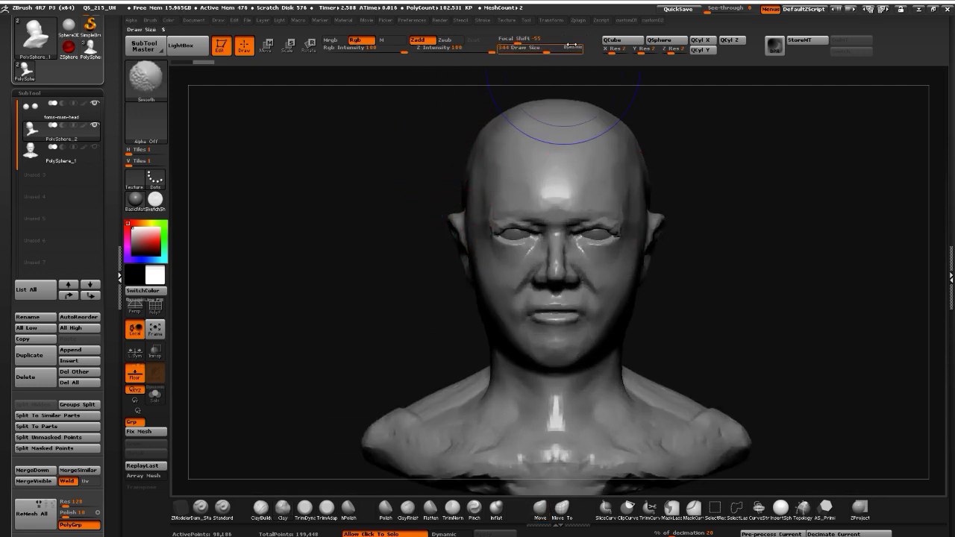
pyautogui.press('[')
pyautogui.press('[')
pyautogui.press('[')
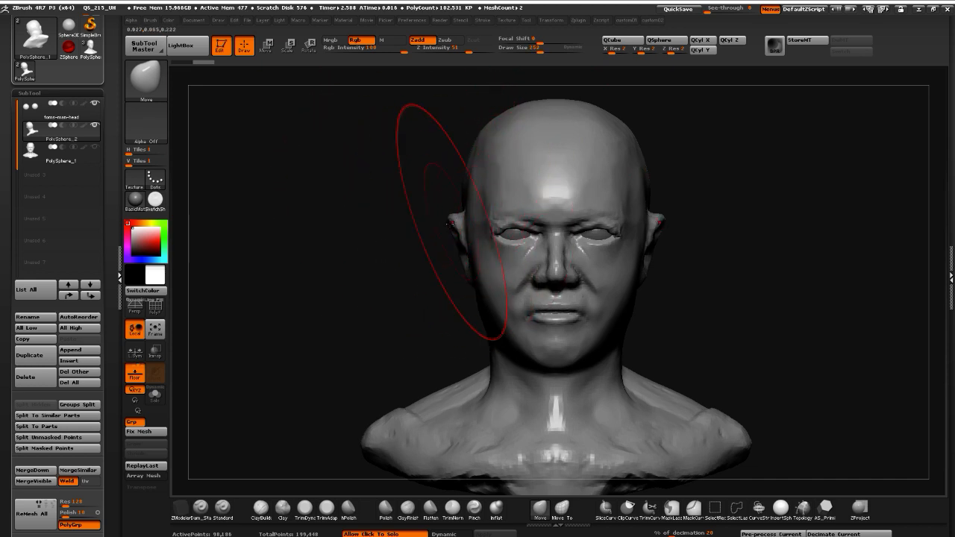
# Compare the head's temples, jaw and neck in three-quarter view with perspective on and off
pyautogui.moveTo(298, 224); pyautogui.dragTo(322, 217)
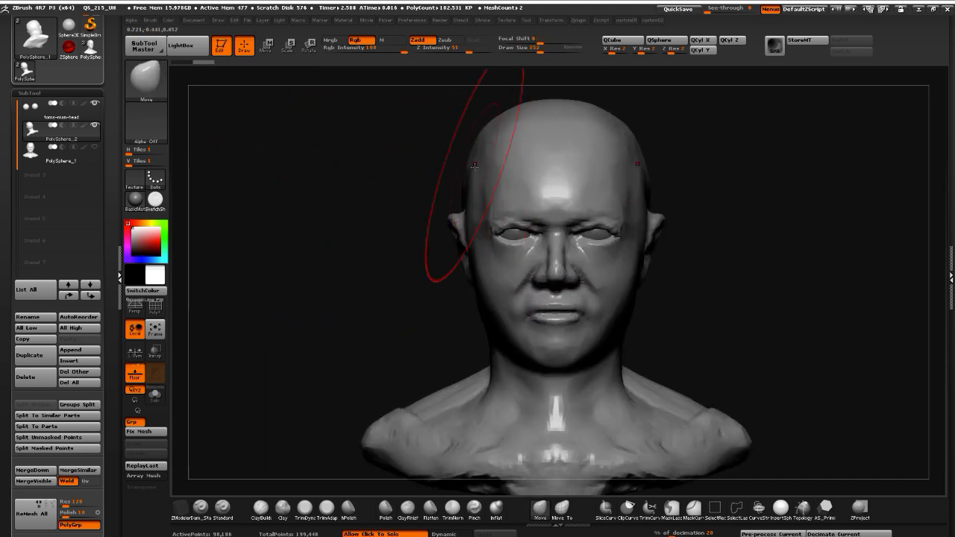
pyautogui.keyDown('alt'); pyautogui.moveTo(413, 296); pyautogui.dragTo(377, 253); pyautogui.keyUp('alt')
pyautogui.moveTo(329, 271)
pyautogui.mouseDown()
pyautogui.moveTo(356, 268)
pyautogui.moveTo(338, 266)
pyautogui.moveTo(329, 250)
pyautogui.moveTo(337, 256)
pyautogui.moveTo(405, 228)
pyautogui.moveTo(403, 257)
pyautogui.mouseUp()
pyautogui.press('p')
pyautogui.press('p')
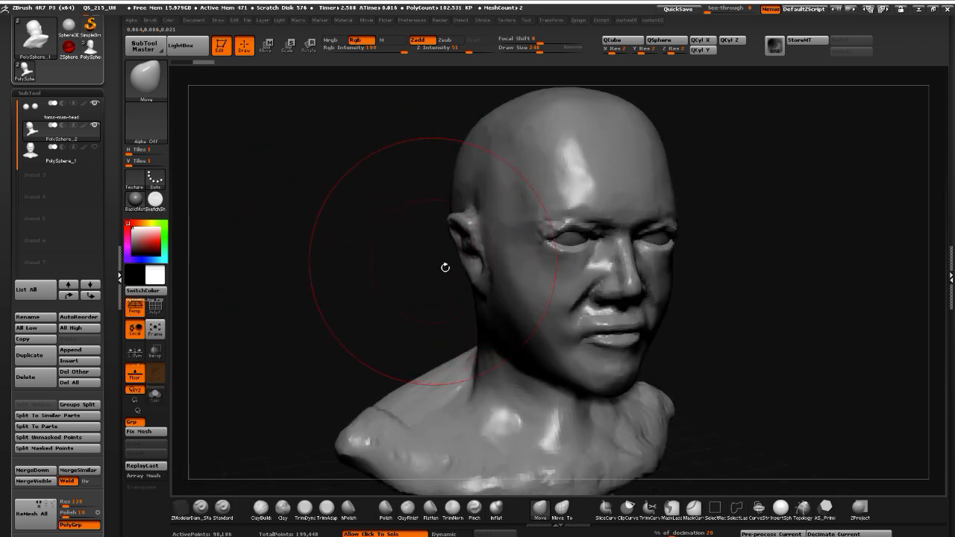
pyautogui.press('p')
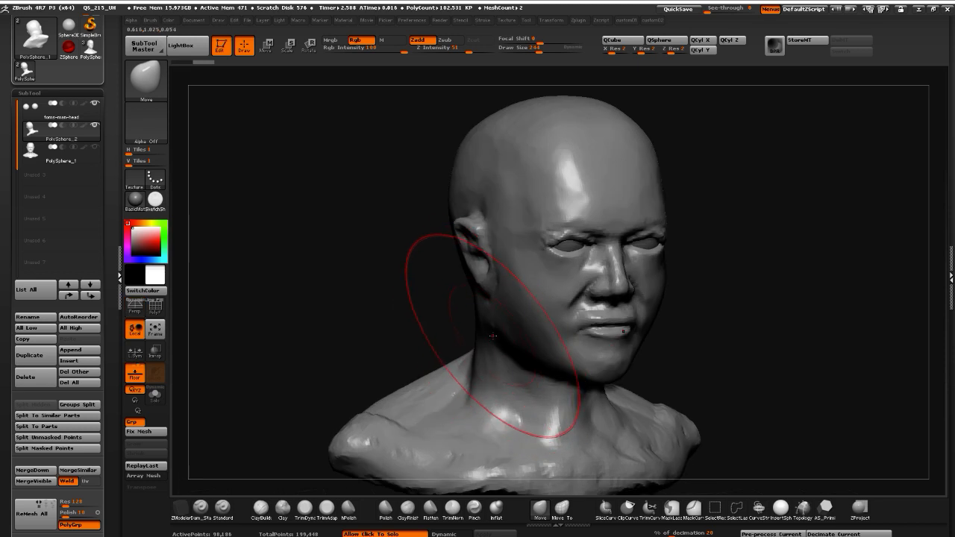
pyautogui.moveTo(366, 336)
pyautogui.keyDown('alt'); pyautogui.mouseDown()
pyautogui.moveTo(345, 248)
pyautogui.moveTo(326, 279)
pyautogui.moveTo(365, 297)
pyautogui.mouseUp(); pyautogui.keyUp('alt')
# Try to pull up the jaw corner below the ear with a smaller Move brush, and undo the change
pyautogui.press('[')
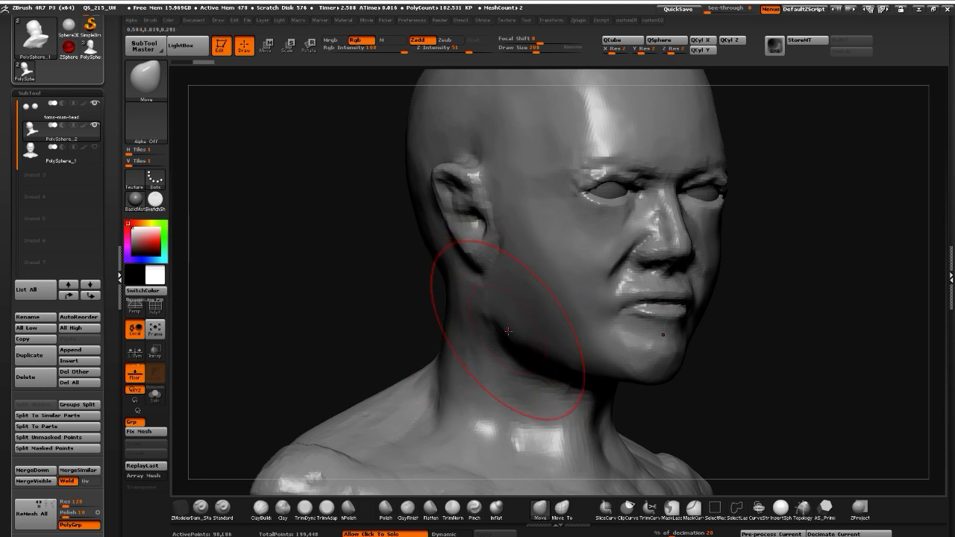
pyautogui.moveTo(516, 334)
pyautogui.mouseDown()
pyautogui.moveTo(501, 306)
pyautogui.moveTo(507, 317)
pyautogui.mouseUp()
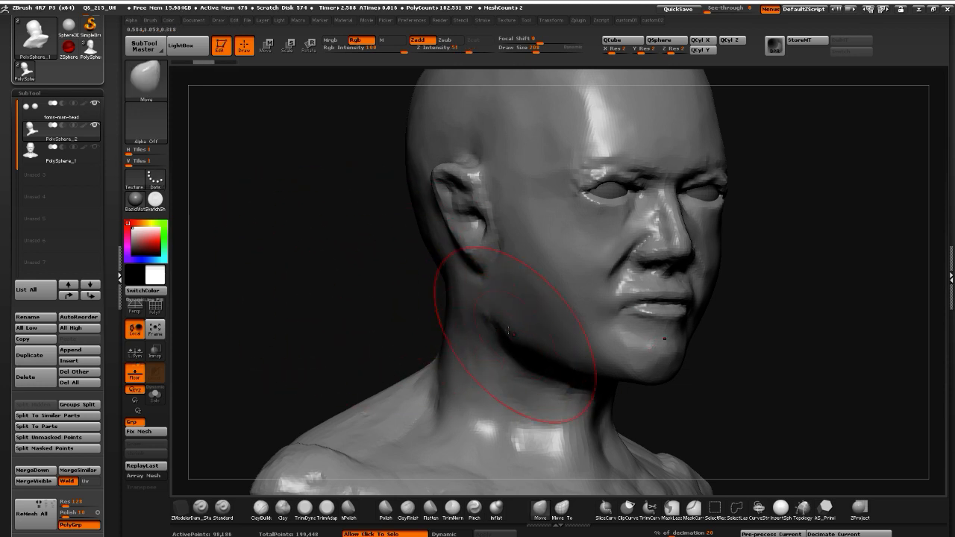
pyautogui.moveTo(515, 329); pyautogui.dragTo(511, 298)
pyautogui.hotkey('ctrl', 'z')
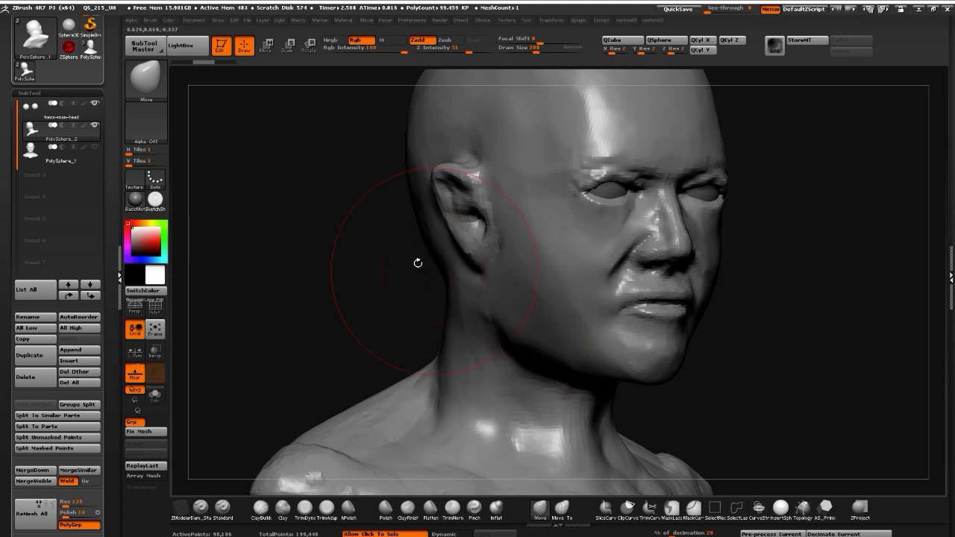
# Compare the ear, jaw and face close up with perspective on and off, and examine the side profile and whole bust
pyautogui.press('p')
pyautogui.press('p')
pyautogui.press('p')
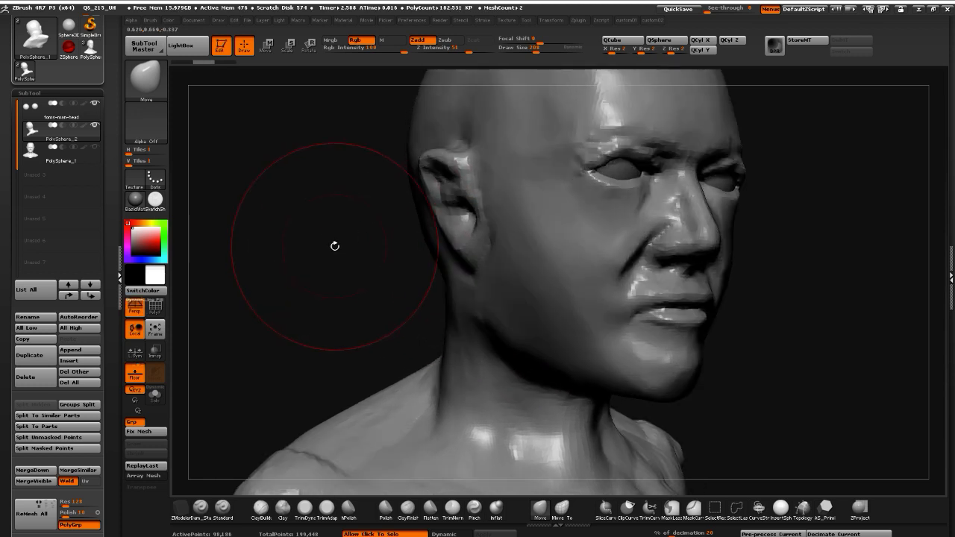
pyautogui.press('p')
pyautogui.press('p')
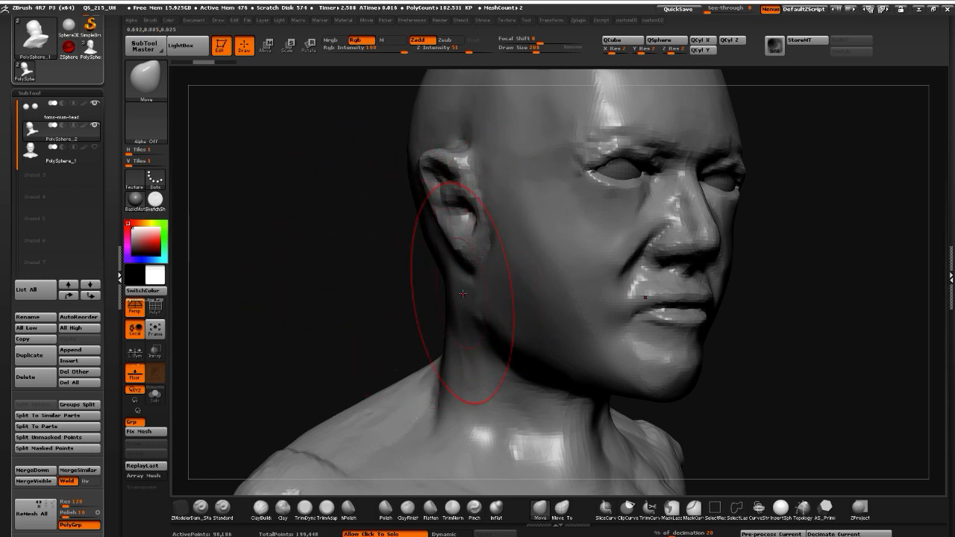
pyautogui.moveTo(269, 304); pyautogui.dragTo(221, 247)
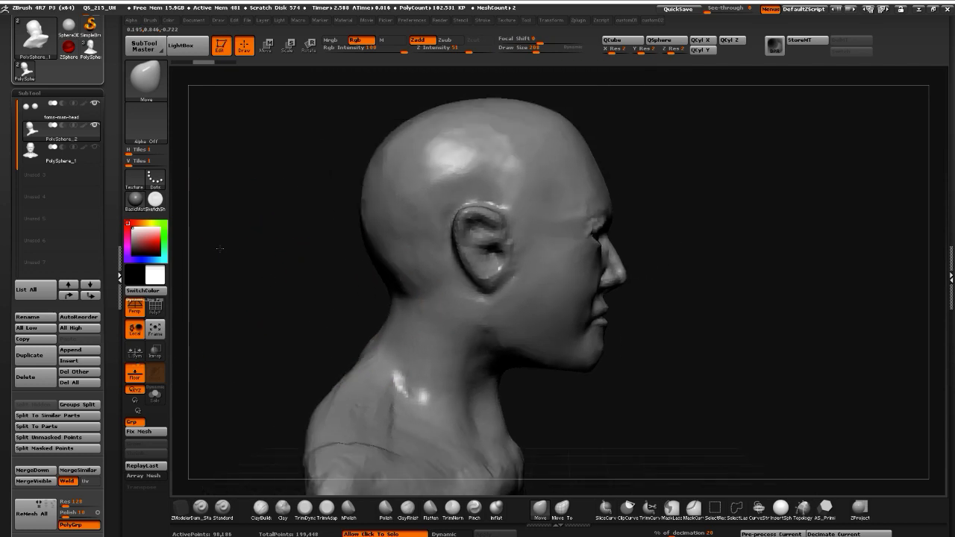
pyautogui.moveTo(314, 306)
pyautogui.mouseDown()
pyautogui.moveTo(255, 284)
pyautogui.moveTo(341, 336)
pyautogui.moveTo(345, 273)
pyautogui.moveTo(291, 309)
pyautogui.moveTo(301, 275)
pyautogui.moveTo(269, 284)
pyautogui.moveTo(293, 294)
pyautogui.moveTo(264, 315)
pyautogui.moveTo(286, 299)
pyautogui.moveTo(320, 311)
pyautogui.moveTo(307, 278)
pyautogui.mouseUp()
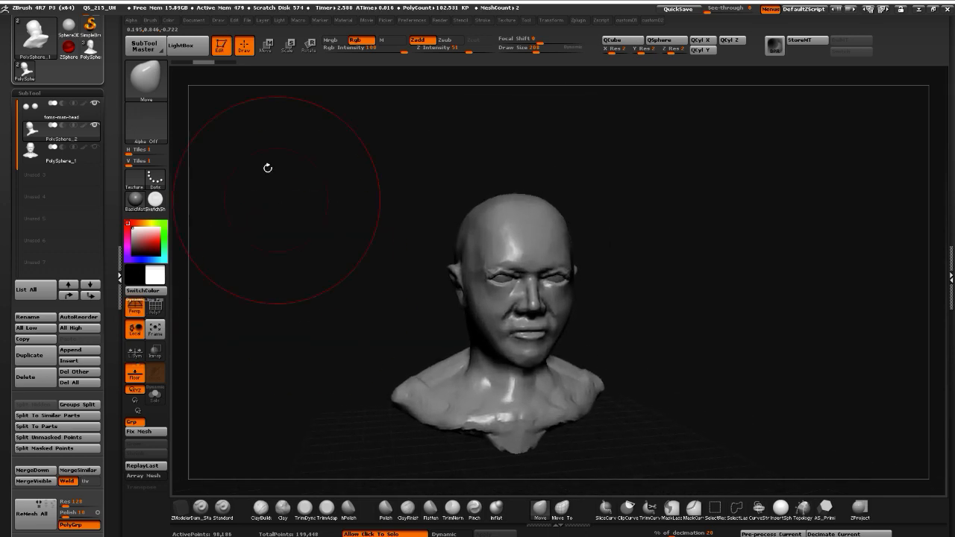
# Set the perspective camera's Angle Of View to 75
pyautogui.click(218, 21)
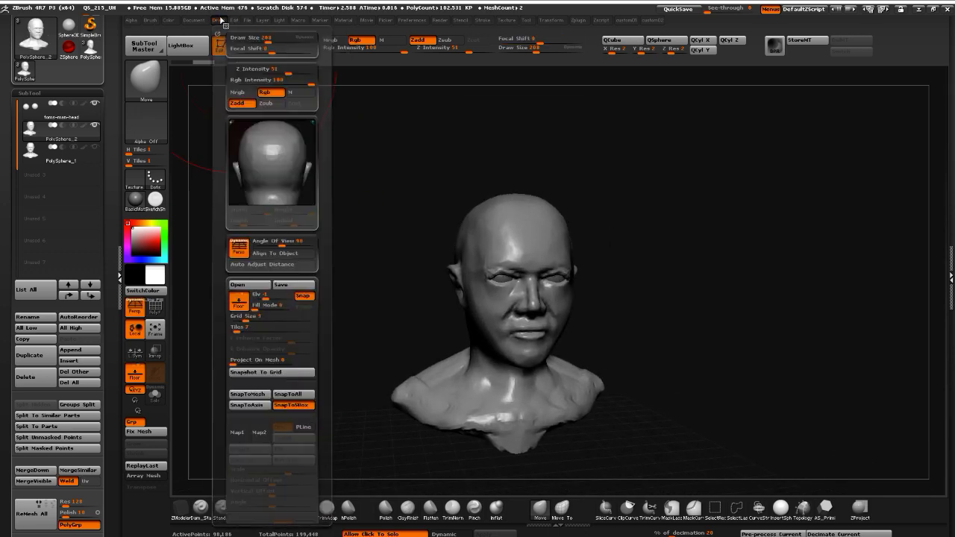
pyautogui.moveTo(438, 260)
pyautogui.mouseDown()
pyautogui.moveTo(335, 284)
pyautogui.moveTo(407, 326)
pyautogui.mouseUp()
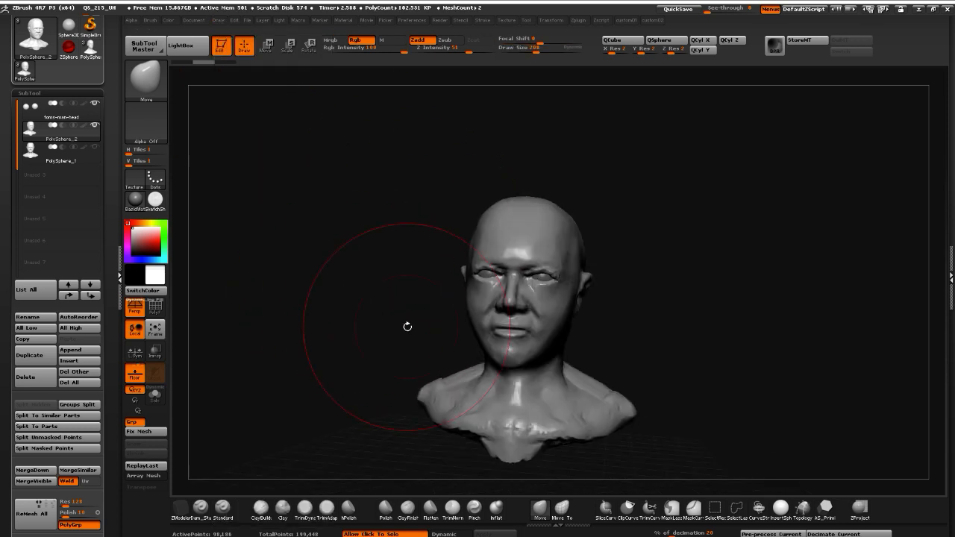
pyautogui.moveTo(338, 278); pyautogui.dragTo(314, 269)
pyautogui.click(220, 22)
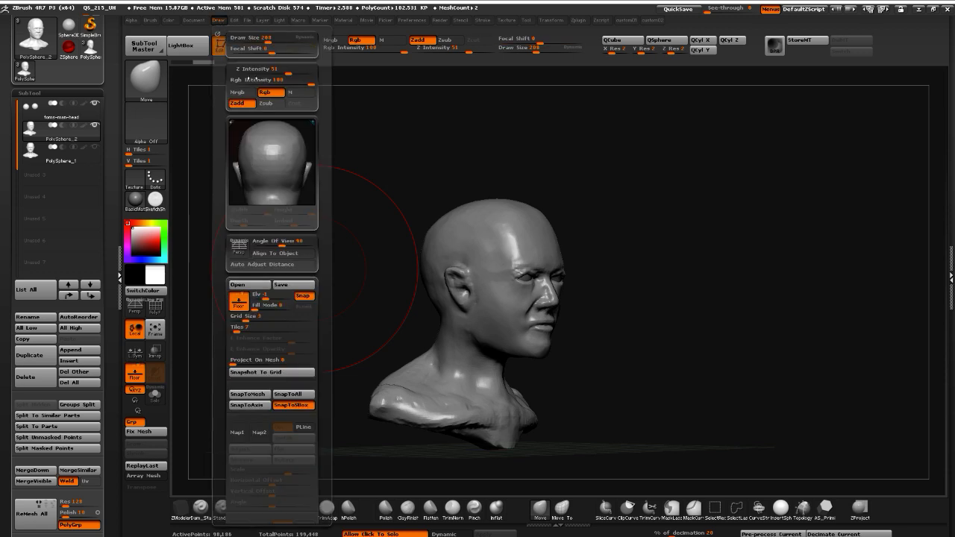
pyautogui.click(273, 241)
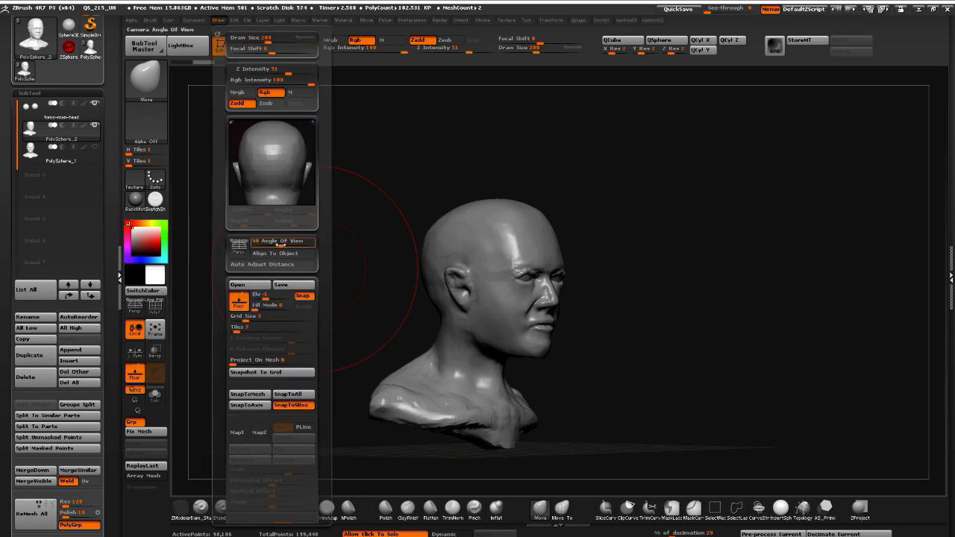
pyautogui.click(292, 254)
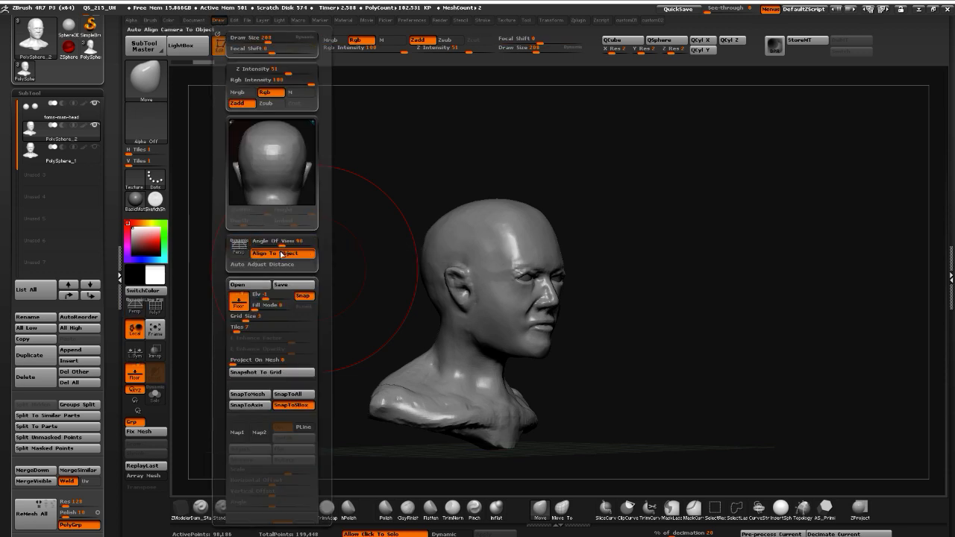
pyautogui.click(282, 242)
pyautogui.moveTo(283, 244); pyautogui.dragTo(279, 244)
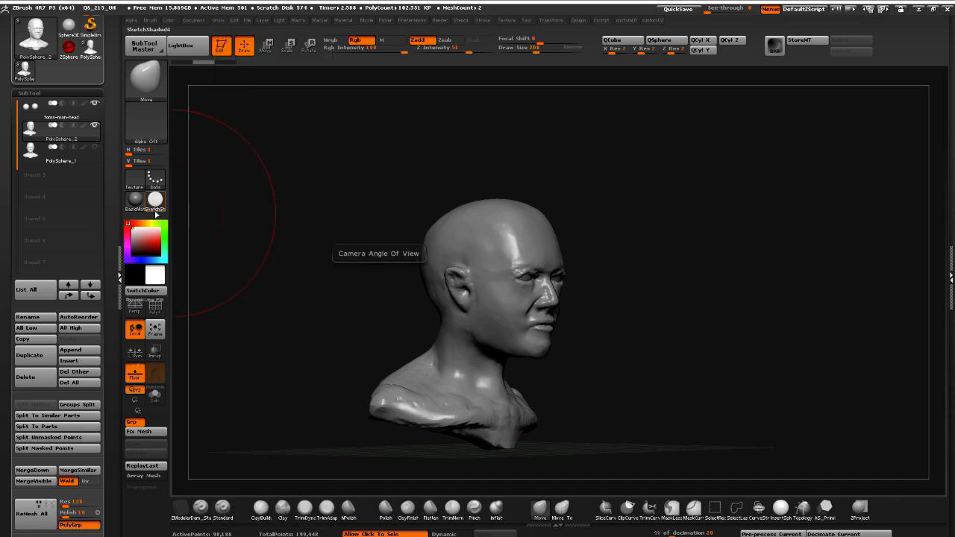
pyautogui.click(193, 20)
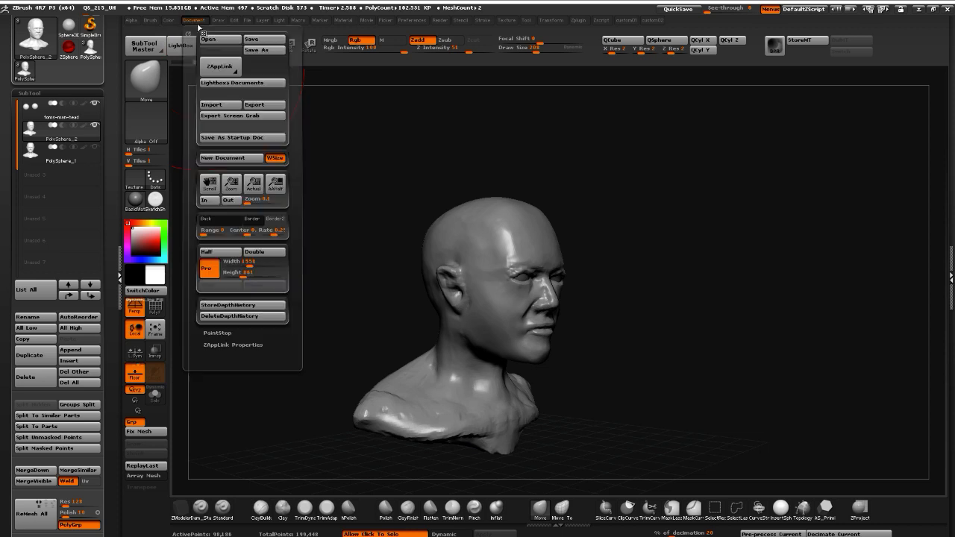
pyautogui.click(218, 23)
pyautogui.moveTo(278, 244); pyautogui.dragTo(271, 242)
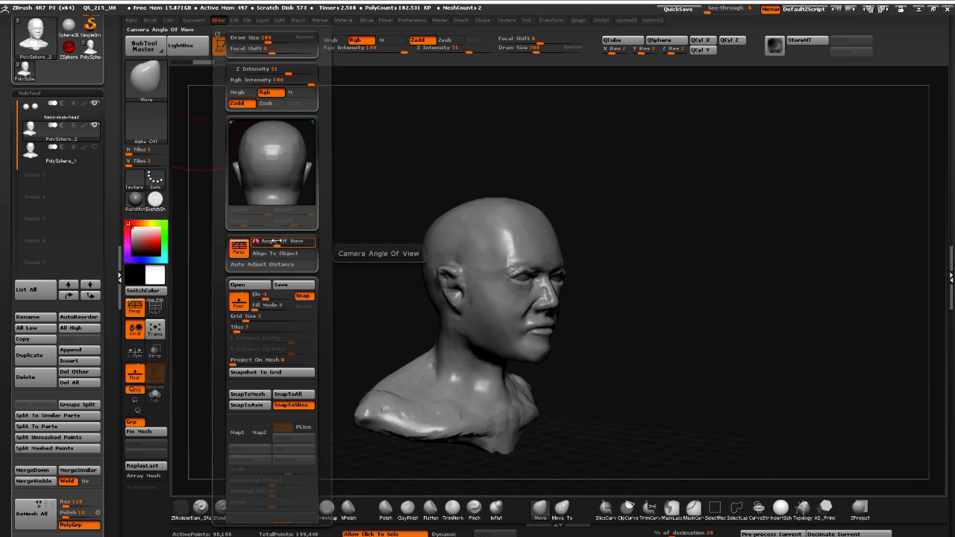
# Turn on Align To Object for the perspective camera while viewing the bust from the front
pyautogui.moveTo(403, 277)
pyautogui.mouseDown()
pyautogui.moveTo(301, 290)
pyautogui.moveTo(308, 281)
pyautogui.moveTo(290, 264)
pyautogui.mouseUp()
pyautogui.press('p')
pyautogui.press('p')
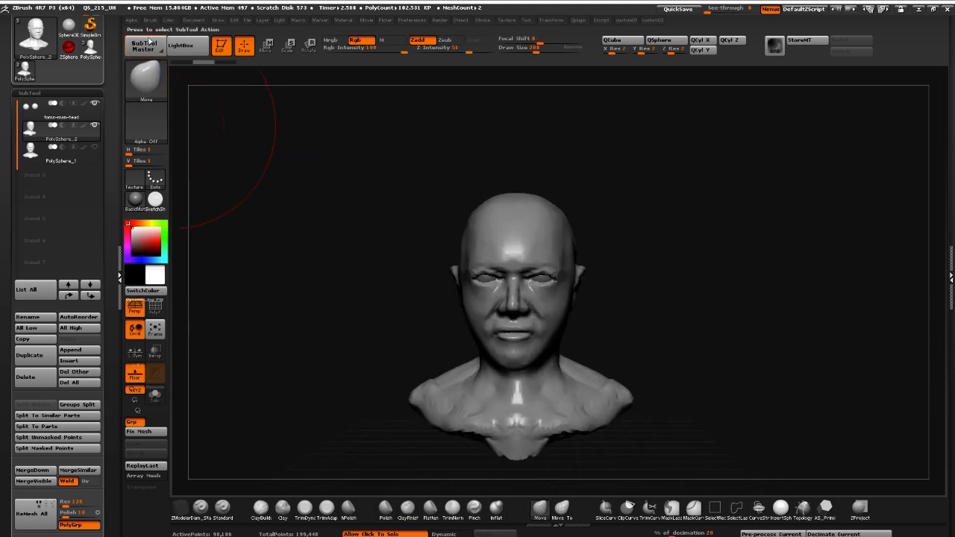
pyautogui.click(193, 20)
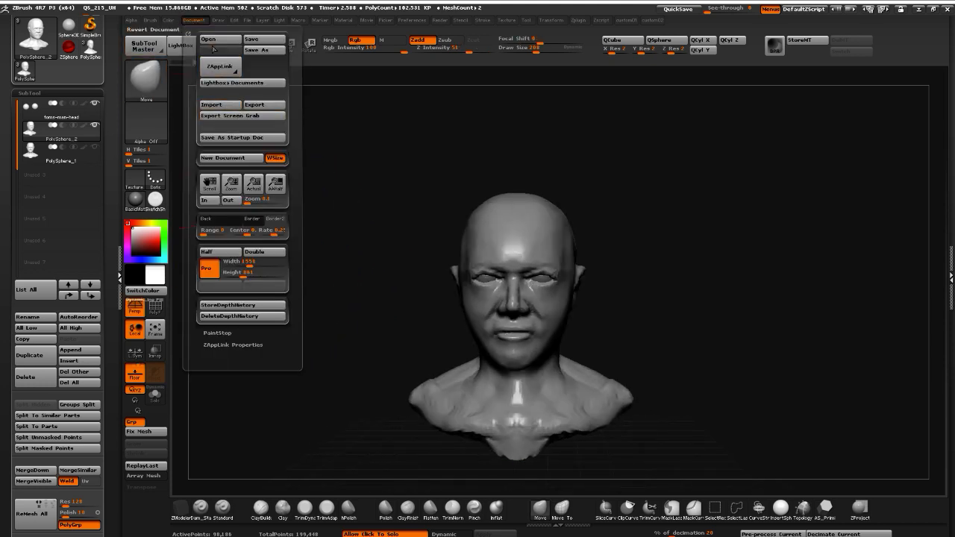
pyautogui.moveTo(218, 21)
pyautogui.click(263, 255)
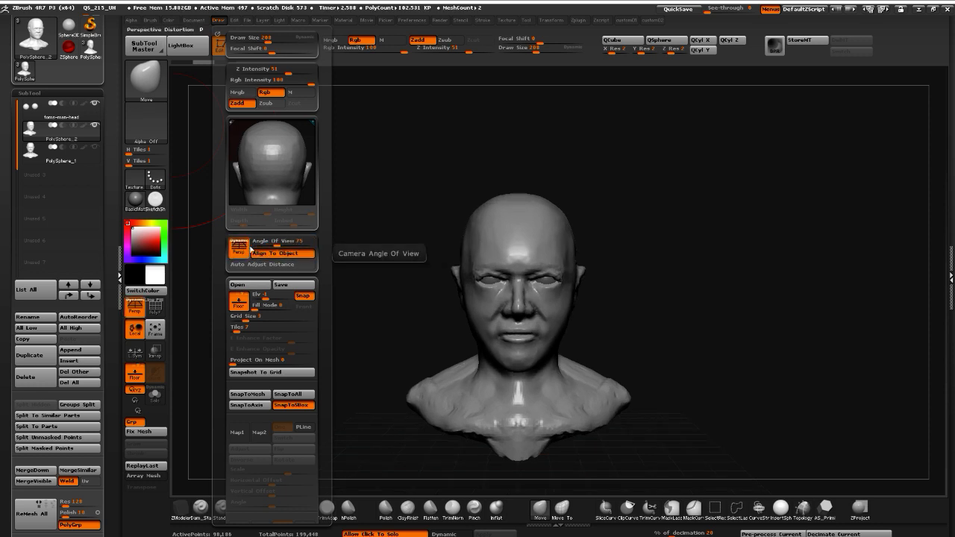
pyautogui.click(261, 256)
pyautogui.click(262, 255)
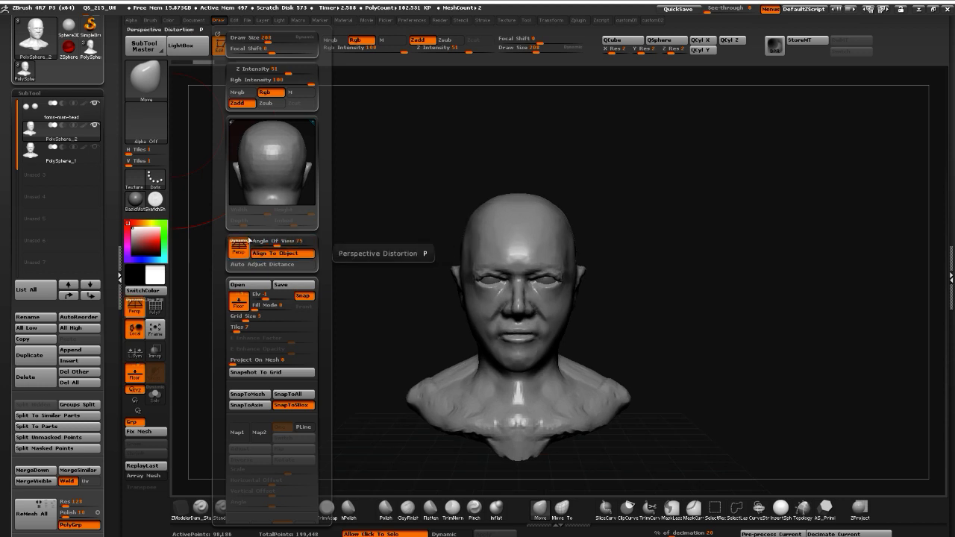
pyautogui.click(247, 267)
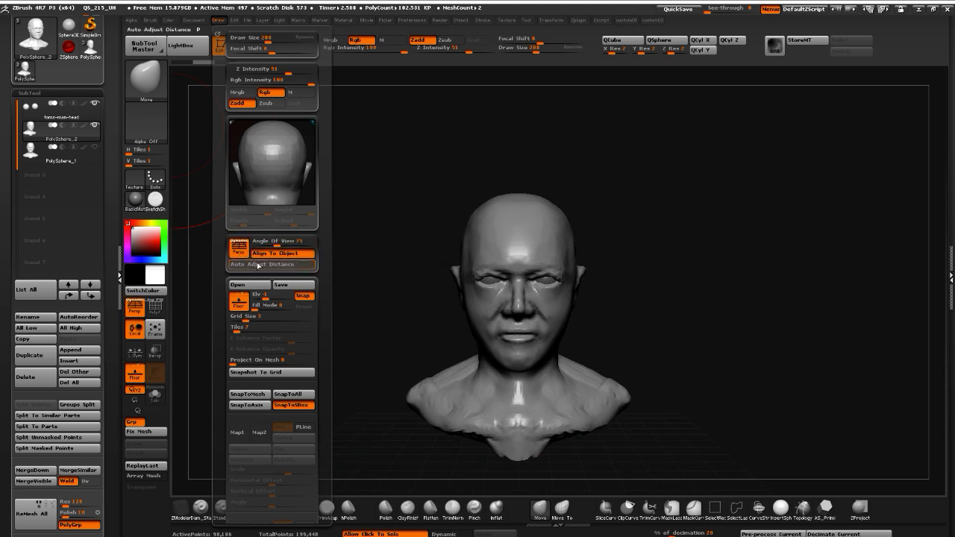
# Compare the front view of the bust with perspective on and off at the new camera settings
pyautogui.moveTo(447, 299)
pyautogui.mouseDown()
pyautogui.moveTo(380, 309)
pyautogui.moveTo(309, 303)
pyautogui.moveTo(238, 327)
pyautogui.moveTo(296, 331)
pyautogui.moveTo(258, 335)
pyautogui.moveTo(273, 317)
pyautogui.mouseUp()
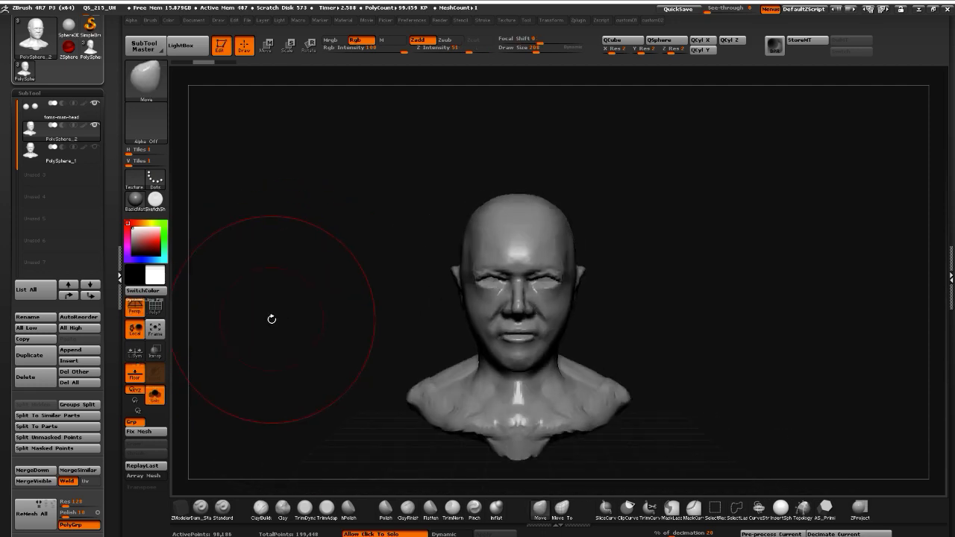
pyautogui.press('p')
pyautogui.press('p')
pyautogui.press('p')
pyautogui.press('p')
pyautogui.press('p')
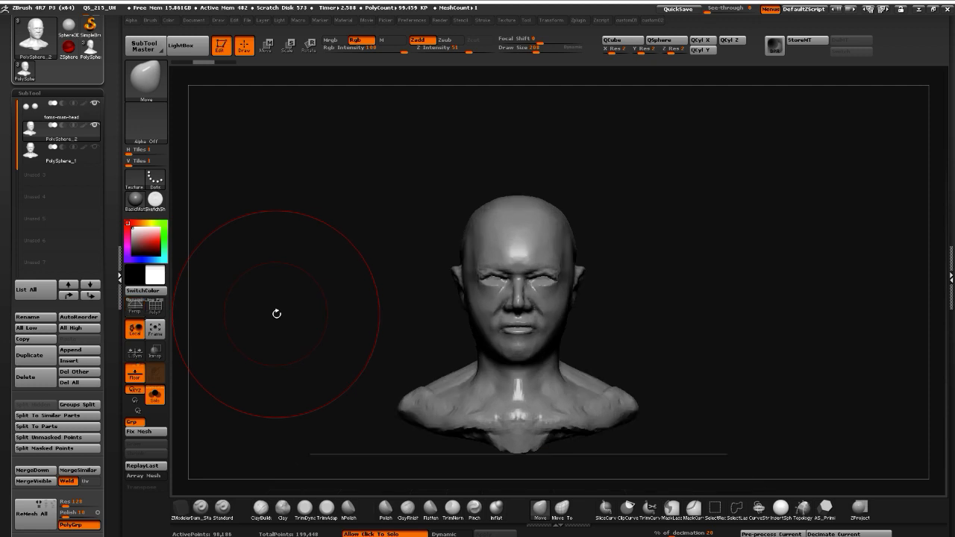
# Examine the head and shoulders from above, then give the bust the Flat Color material in front view
pyautogui.moveTo(277, 313); pyautogui.dragTo(271, 373)
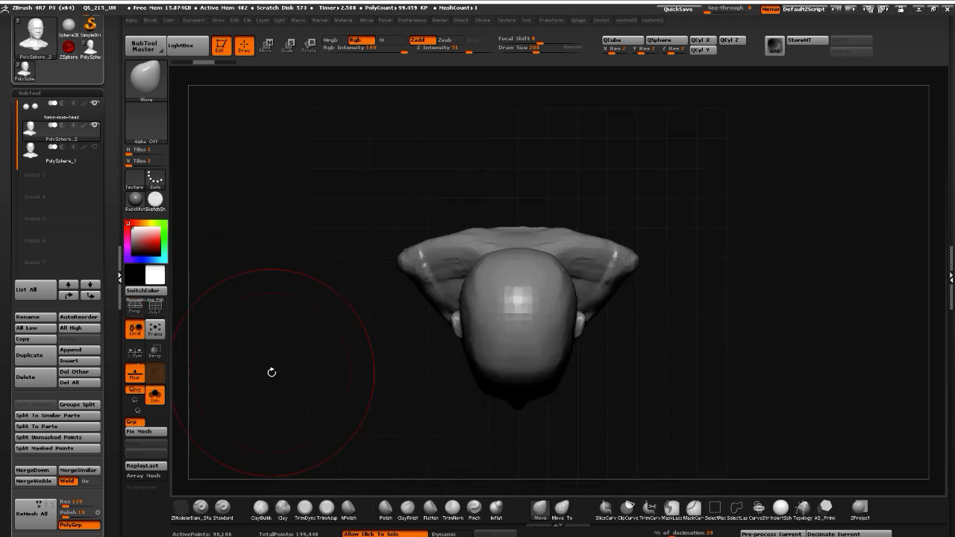
pyautogui.moveTo(309, 403); pyautogui.dragTo(427, 316)
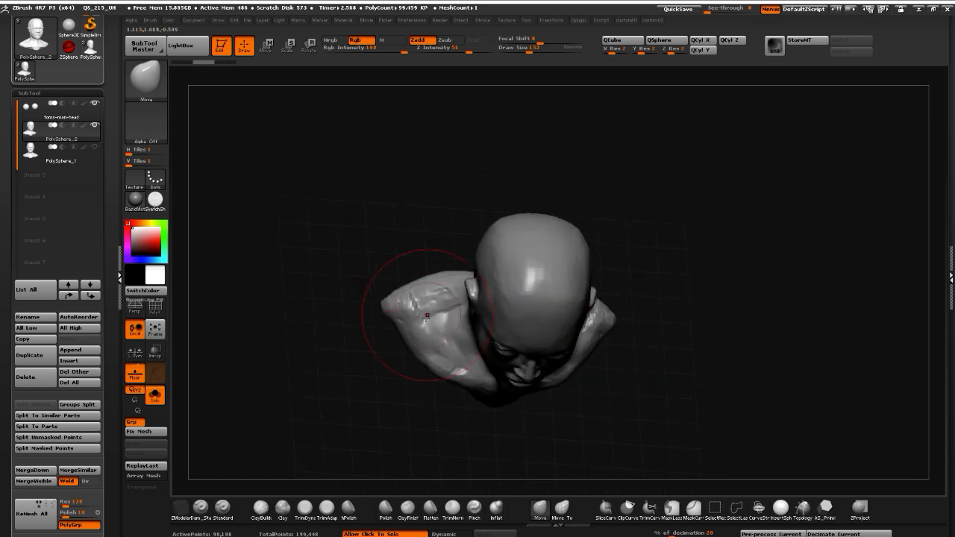
pyautogui.moveTo(350, 330); pyautogui.dragTo(273, 276)
pyautogui.click(134, 200)
pyautogui.click(135, 200)
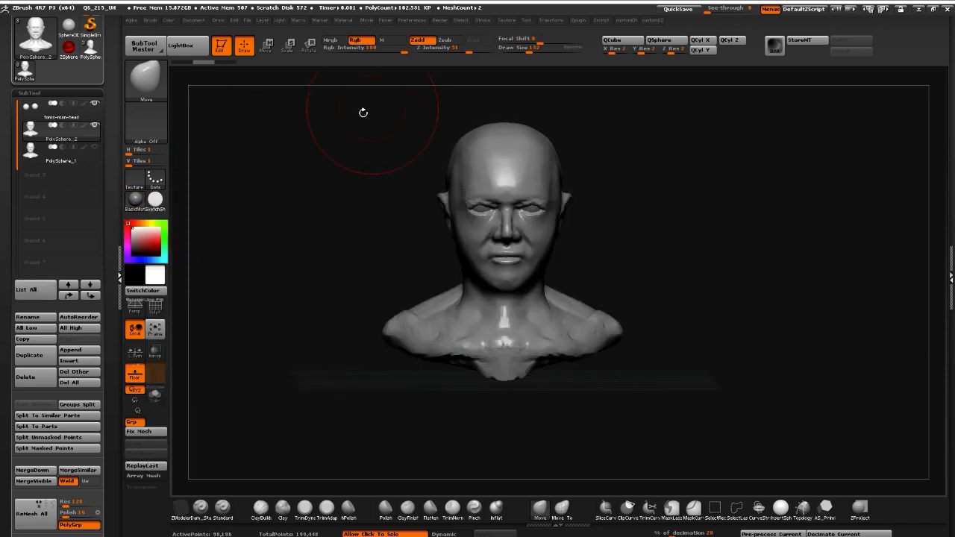
pyautogui.click(135, 200)
pyautogui.click(135, 199)
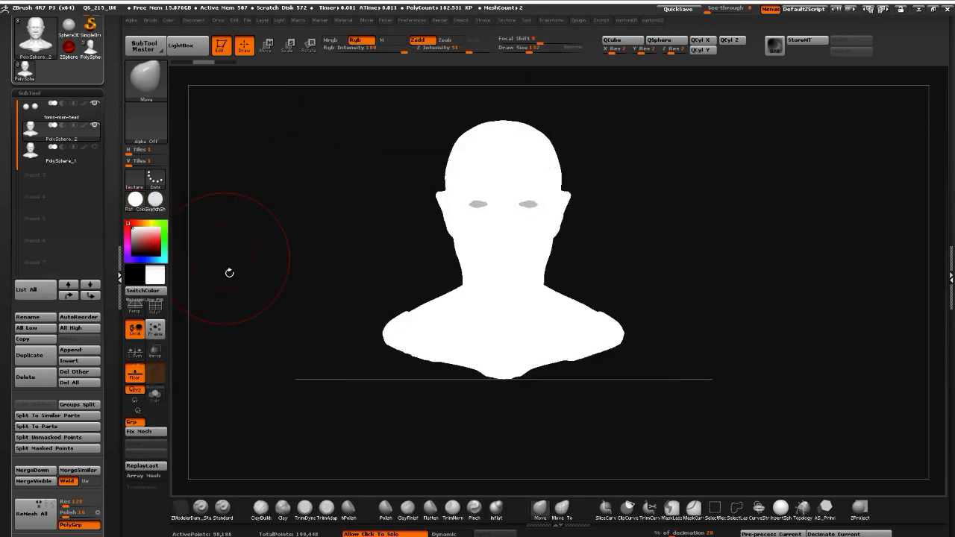
# Turn the flat silhouette to its side profile and undo the last changes to the head sculpt
pyautogui.moveTo(228, 271); pyautogui.dragTo(236, 295)
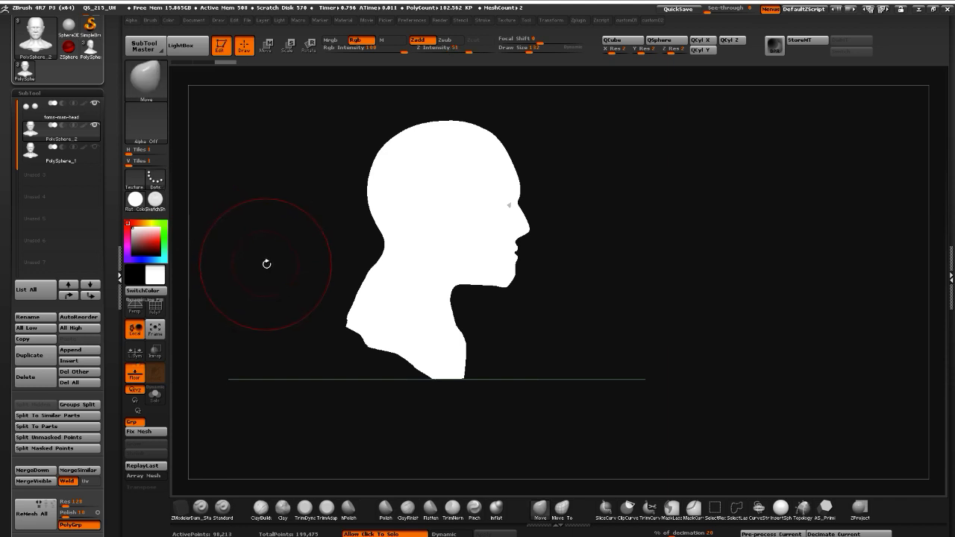
pyautogui.press('ctrl')
pyautogui.hotkey('ctrl', 'z')
pyautogui.hotkey('ctrl', 'z')
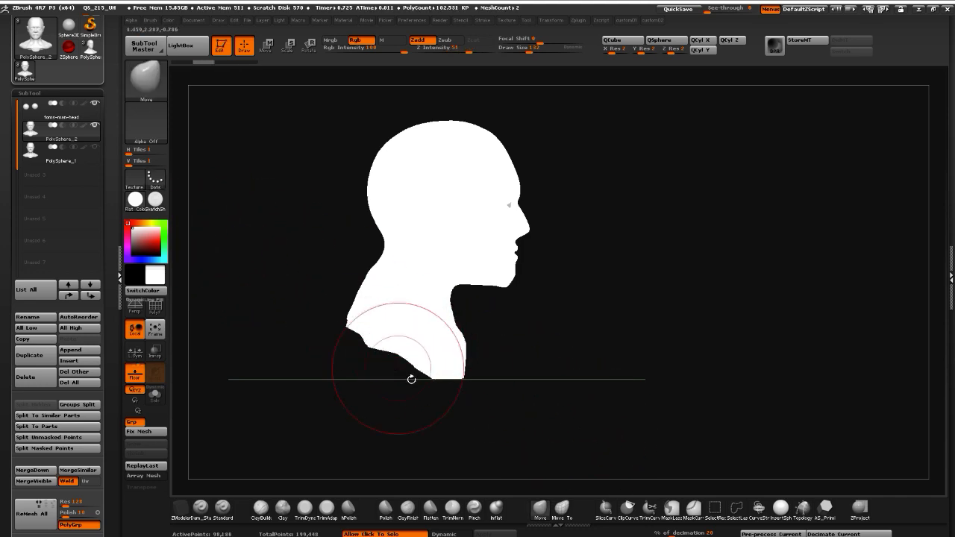
# Switch the Windows keyboard input language to English (United States)
pyautogui.press('super')
pyautogui.click(889, 529)
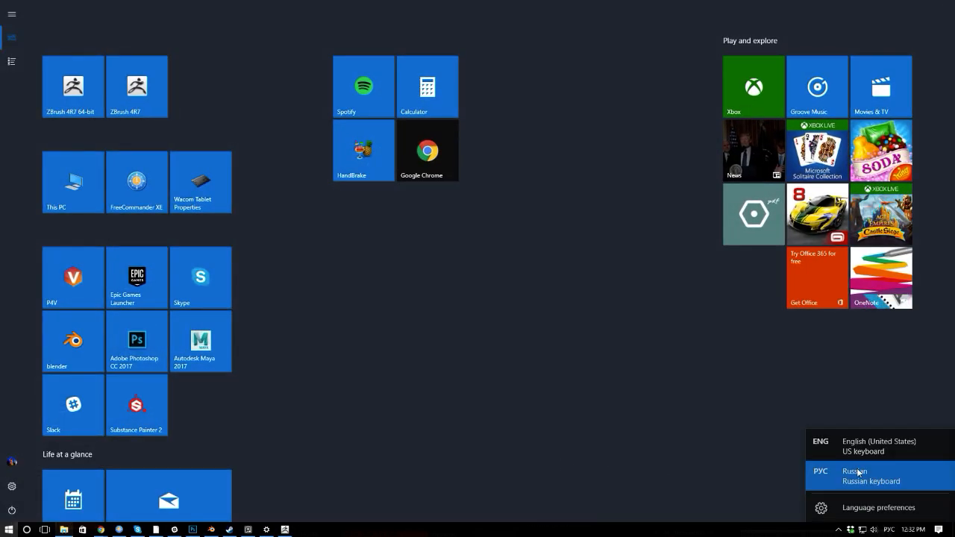
pyautogui.click(858, 443)
# Open the Windows language preferences and go through the additional regional settings to the Control Panel's list of input languages
pyautogui.click(888, 529)
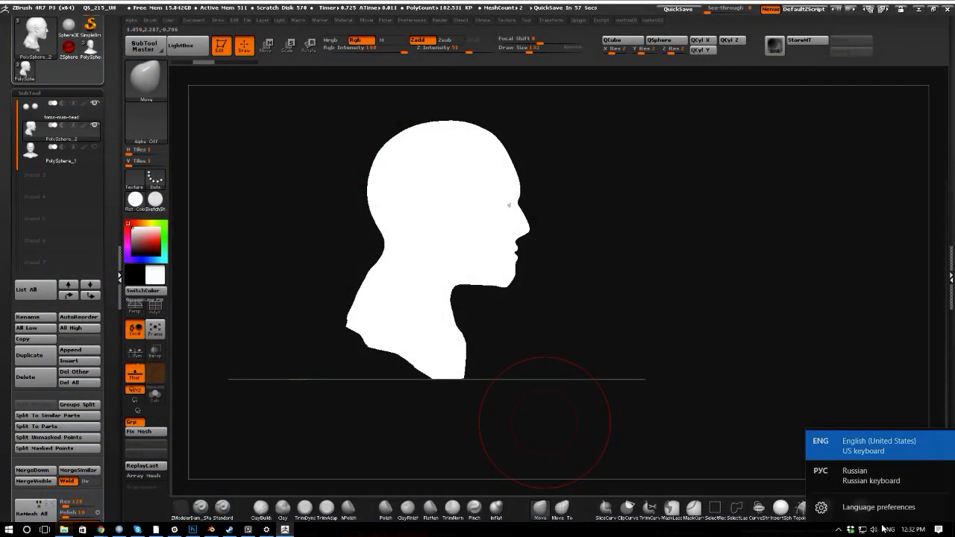
pyautogui.click(783, 489)
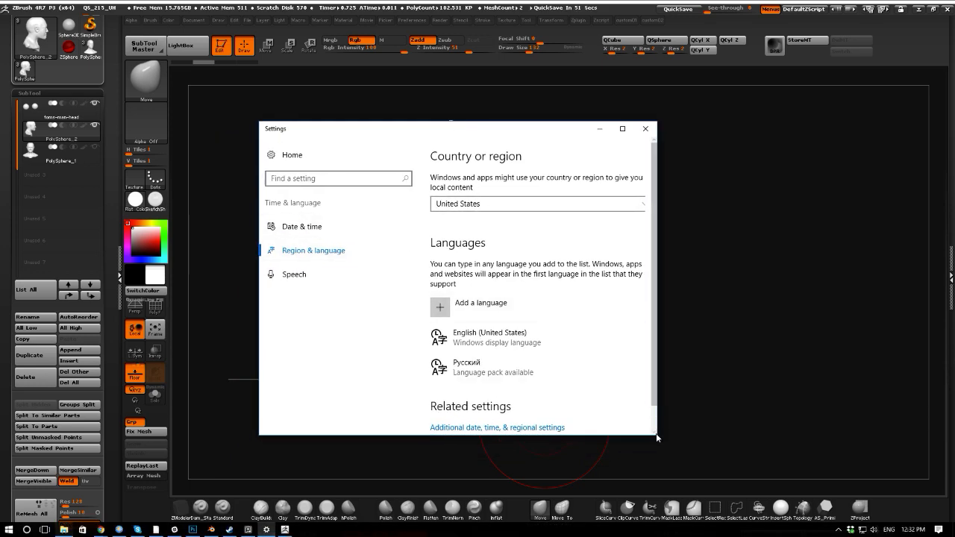
pyautogui.scroll(-1, 653, 400)
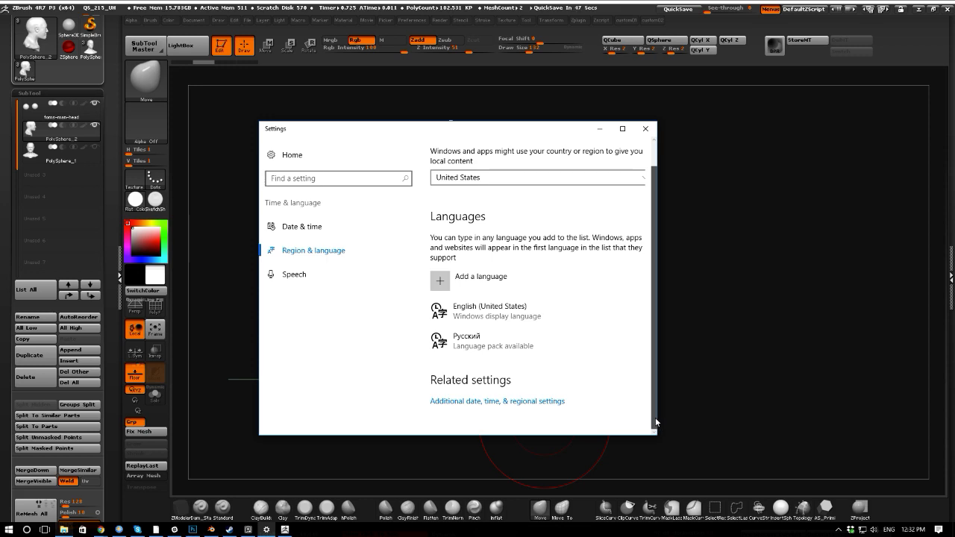
pyautogui.moveTo(655, 417); pyautogui.dragTo(591, 434)
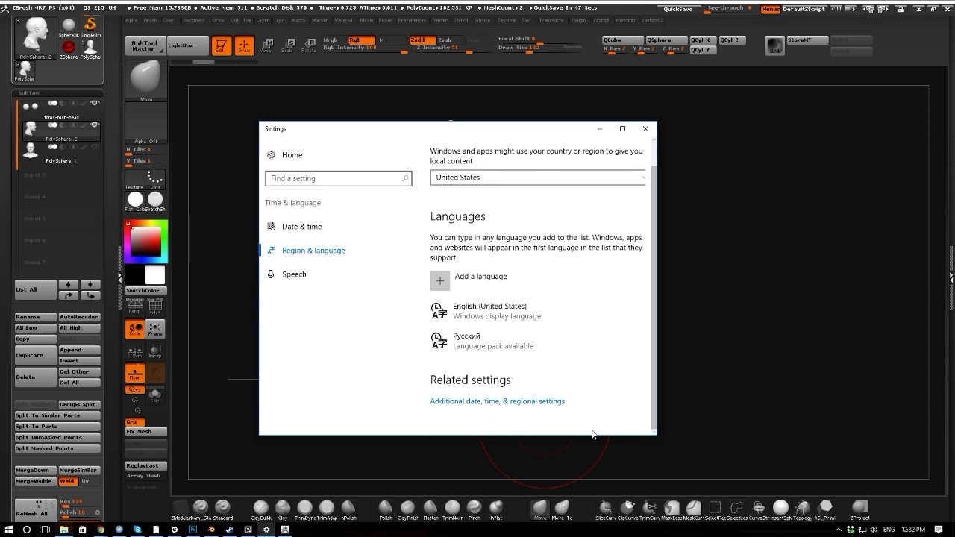
pyautogui.click(475, 401)
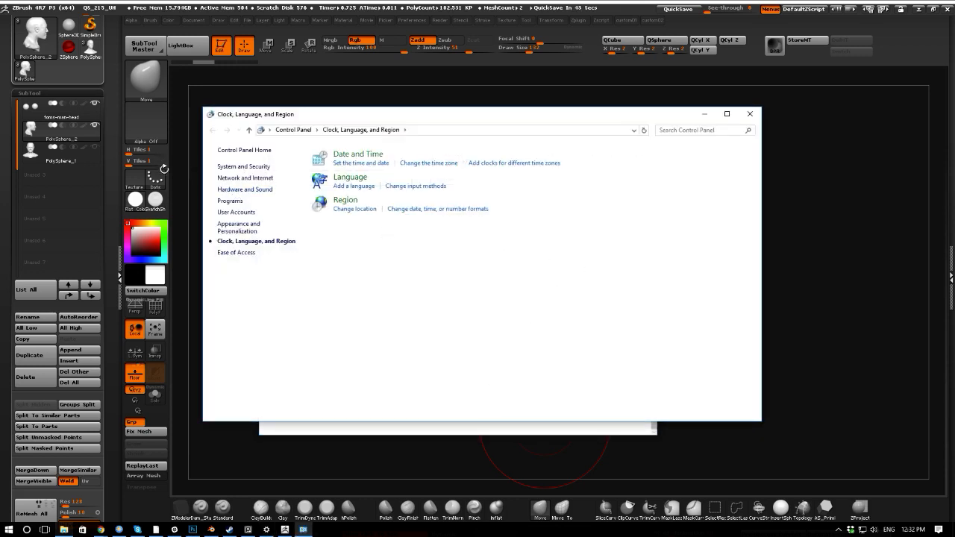
pyautogui.click(388, 186)
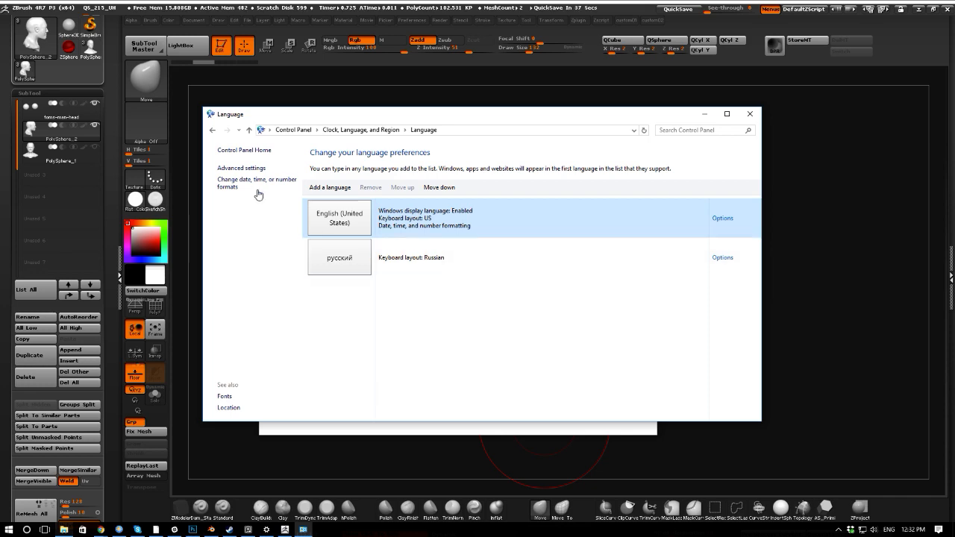
# Review the advanced language settings and the English (United States) language options
pyautogui.click(222, 168)
pyautogui.moveTo(759, 318); pyautogui.dragTo(761, 370)
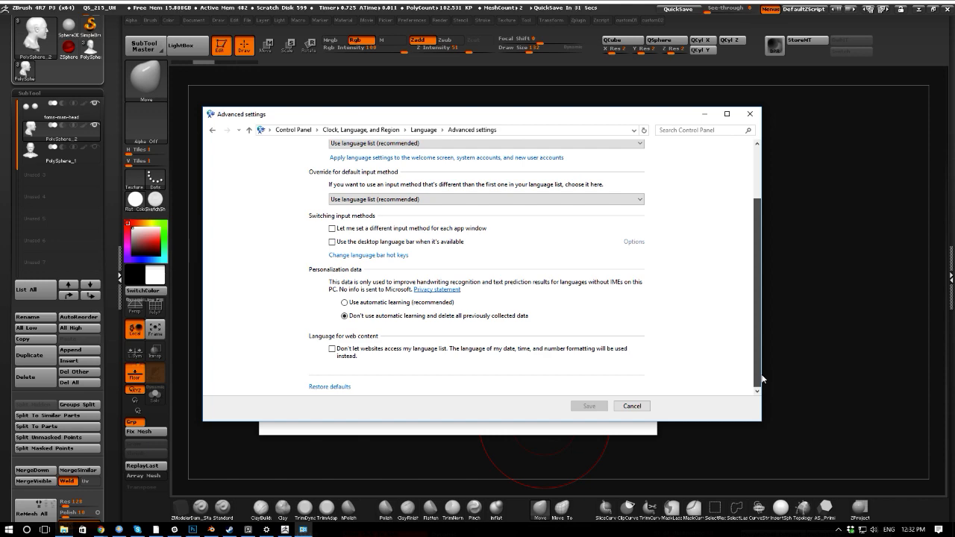
pyautogui.scroll(2, 761, 379)
pyautogui.scroll(-2, 760, 375)
pyautogui.moveTo(762, 363)
pyautogui.mouseDown()
pyautogui.moveTo(764, 314)
pyautogui.moveTo(766, 372)
pyautogui.mouseUp()
pyautogui.click(423, 130)
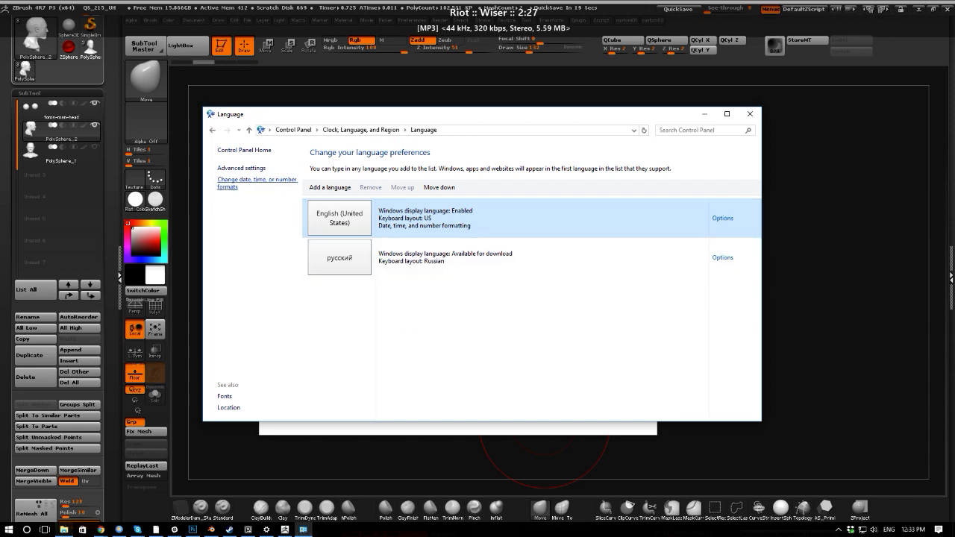
pyautogui.click(721, 219)
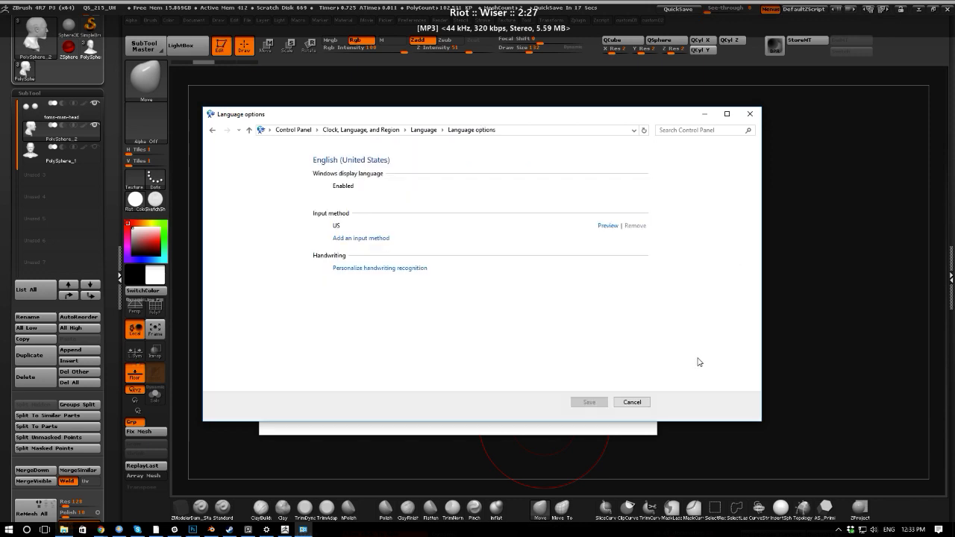
pyautogui.click(213, 131)
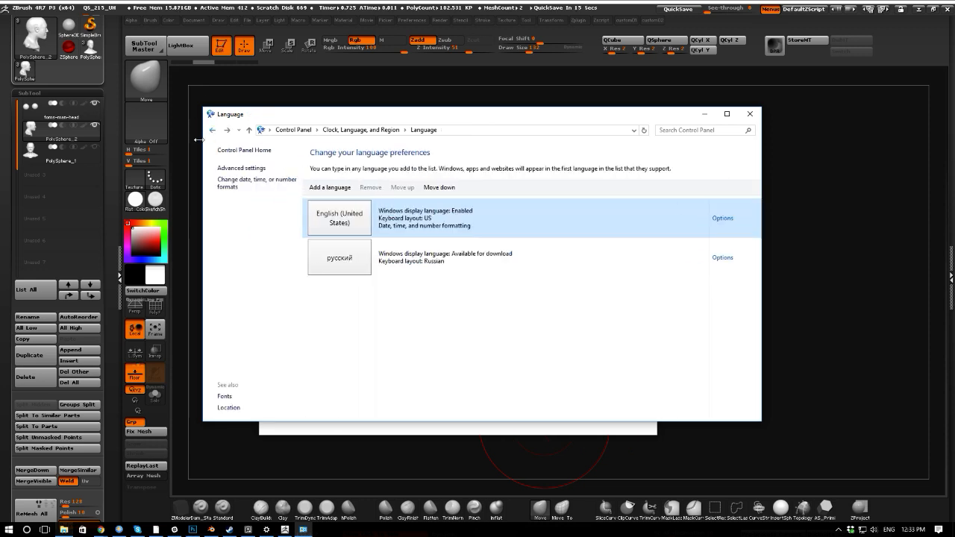
# Remove Russian from the Windows language list and close the settings windows
pyautogui.click(428, 252)
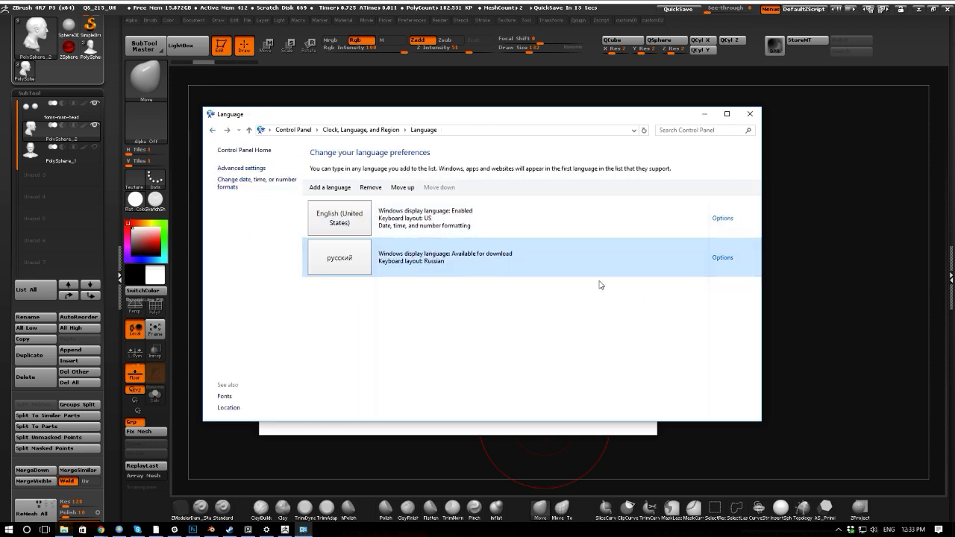
pyautogui.click(370, 187)
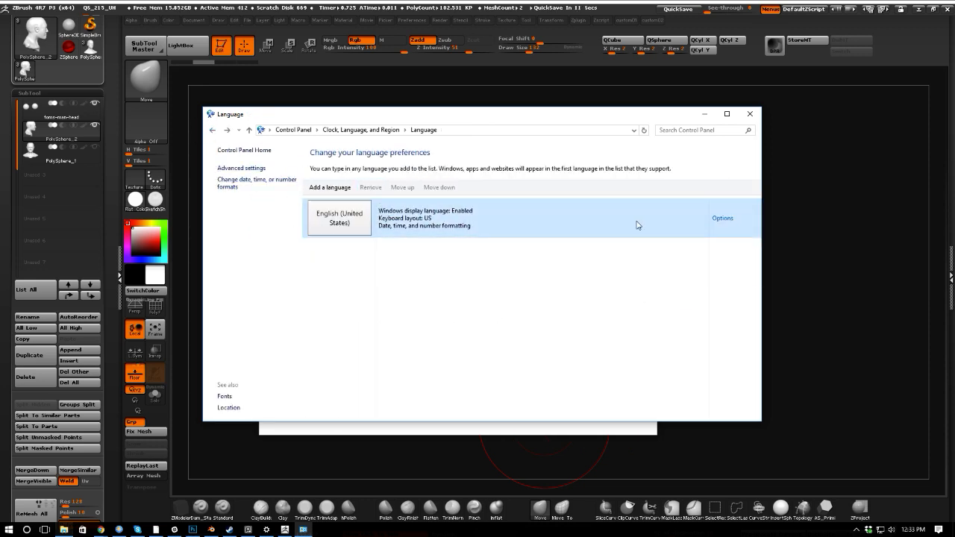
pyautogui.click(749, 114)
pyautogui.click(639, 128)
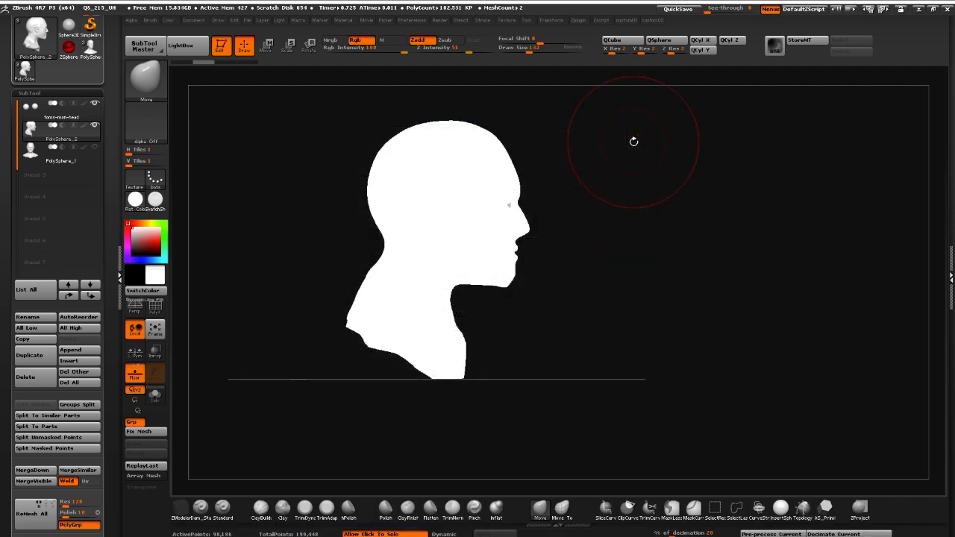
# Examine the neck and jaw of the side silhouette up close and bring the whole bust back into view
pyautogui.keyDown('alt'); pyautogui.moveTo(249, 259); pyautogui.dragTo(303, 264); pyautogui.keyUp('alt')
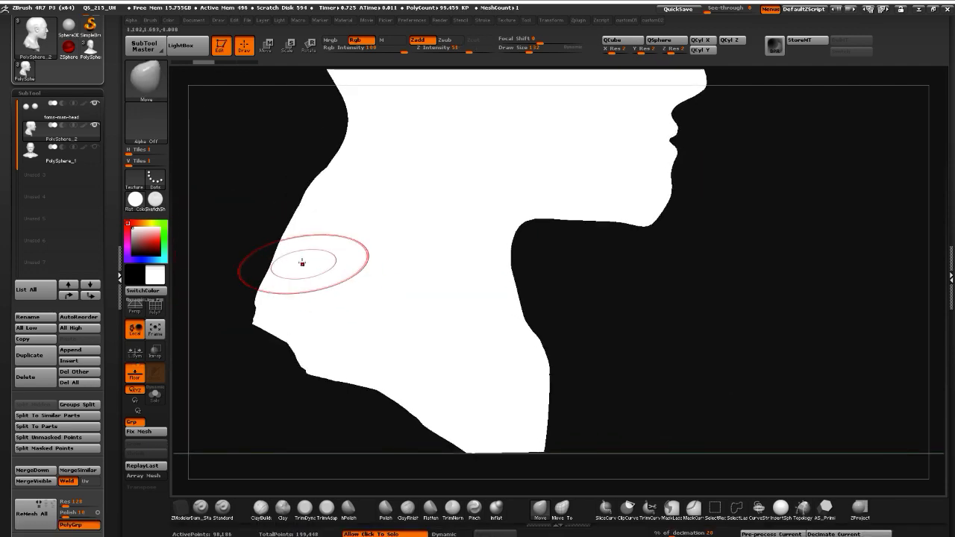
pyautogui.moveTo(669, 343)
pyautogui.keyDown('alt'); pyautogui.mouseDown()
pyautogui.moveTo(598, 323)
pyautogui.moveTo(671, 380)
pyautogui.mouseUp(); pyautogui.keyUp('alt')
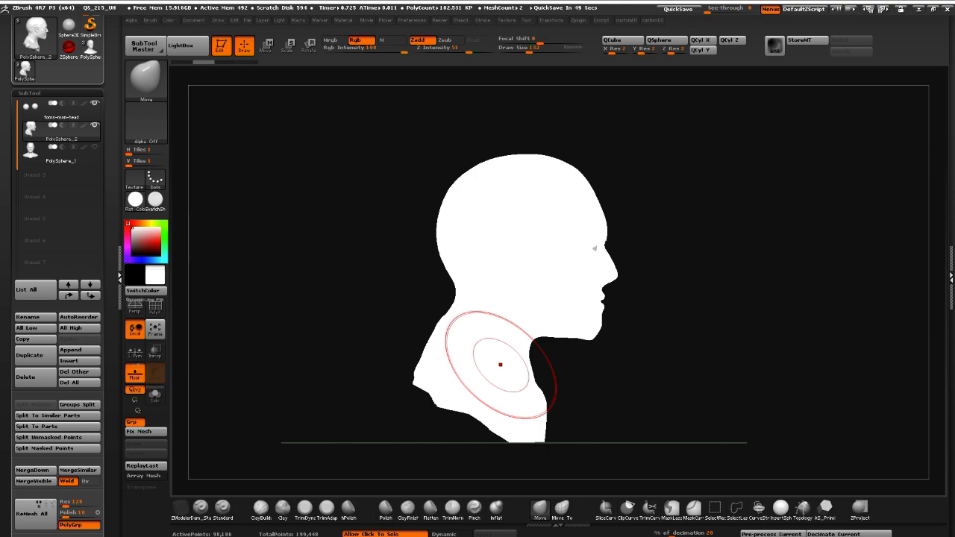
# Switch to Chrome, search for "side view head proportions" and open the BarakuDyta front and side head proportion drawing
pyautogui.hotkey('alt', 'Tab')
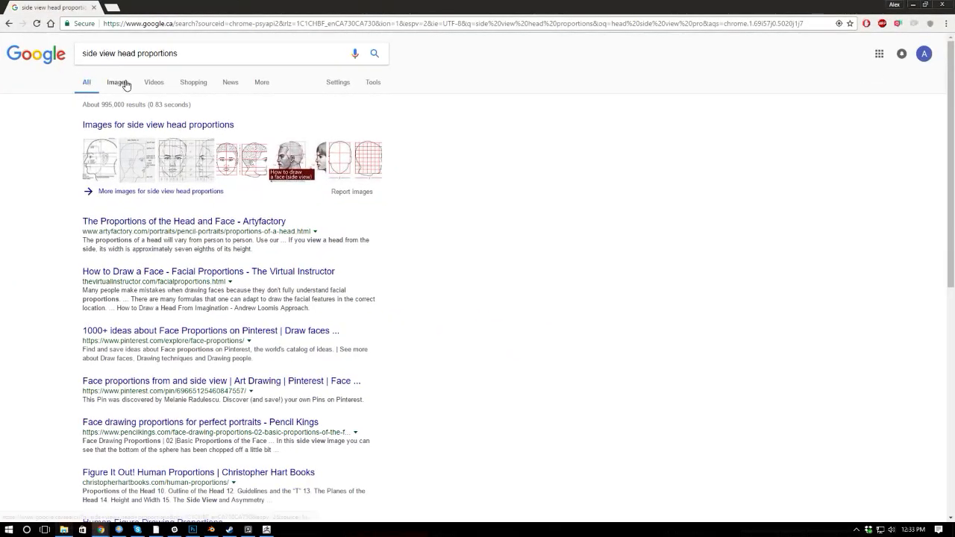
pyautogui.click(186, 160)
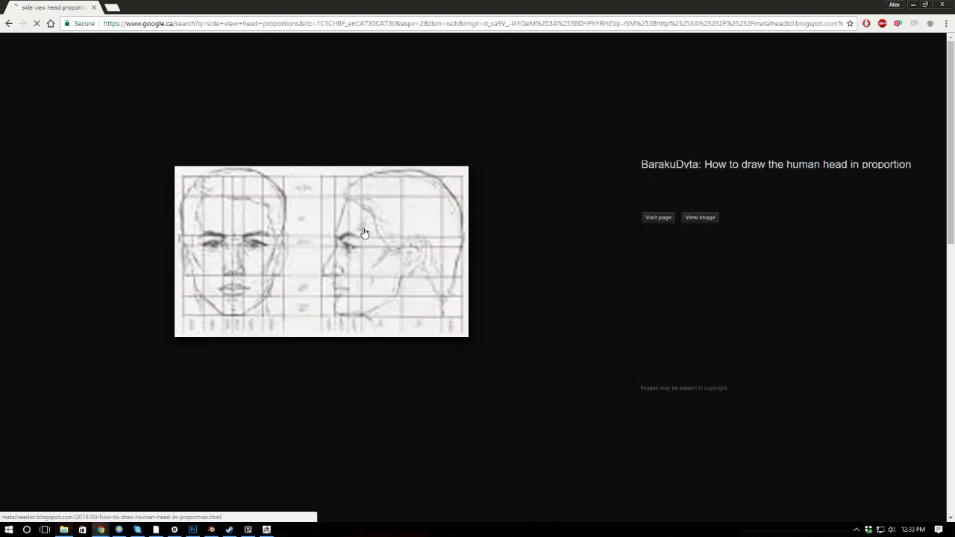
pyautogui.scroll(2, 303, 230)
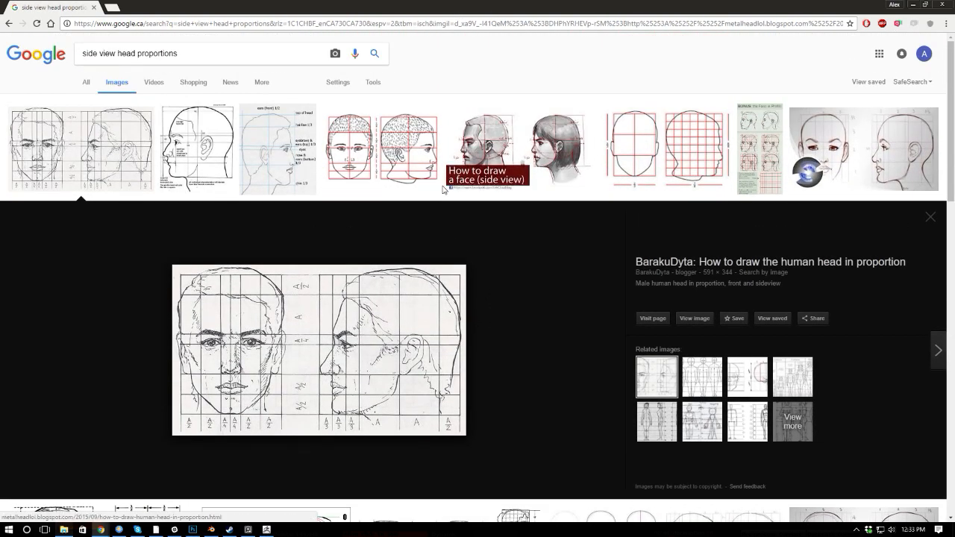
pyautogui.scroll(-2, 388, 291)
pyautogui.scroll(2, 448, 186)
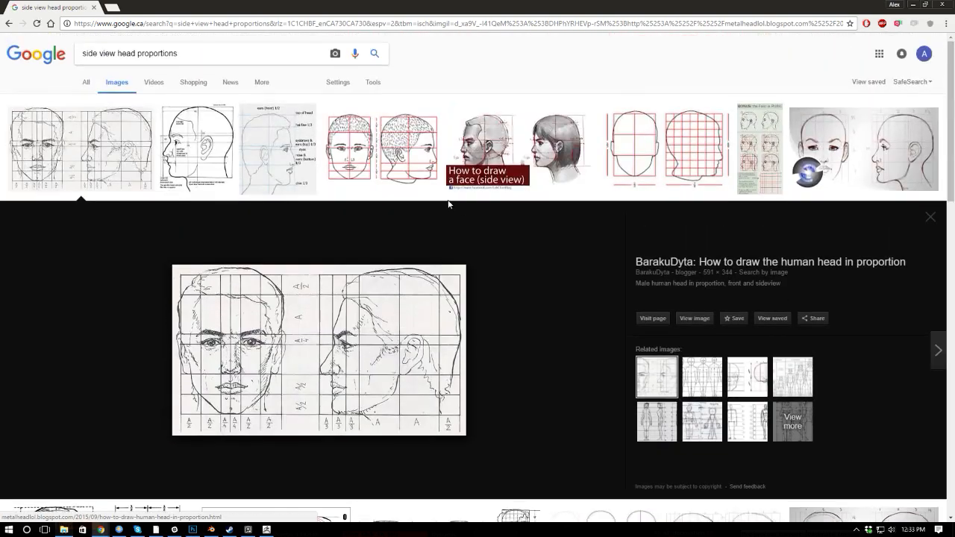
# View the "How to Draw a Face (side view)" and "Proportions of the Adult Male Head" reference images
pyautogui.click(481, 132)
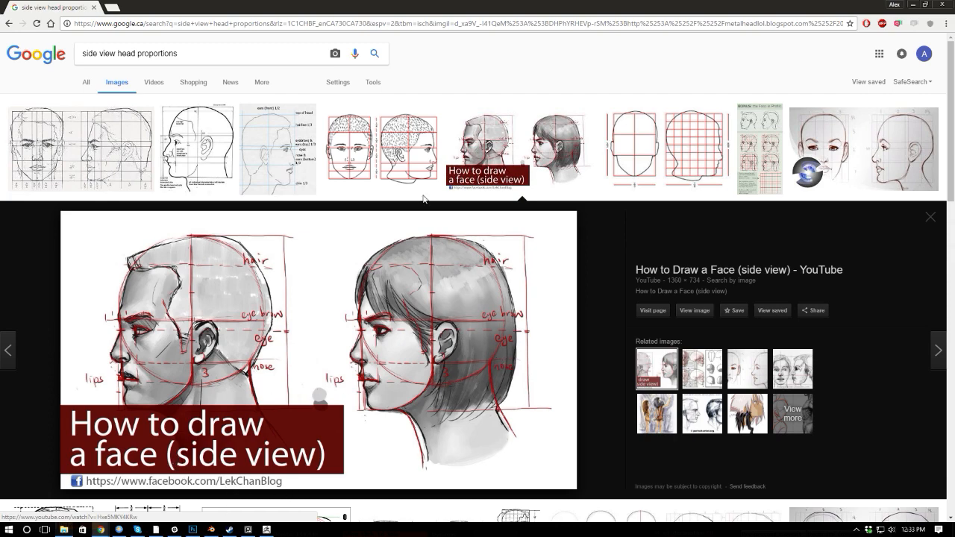
pyautogui.scroll(-3, 428, 295)
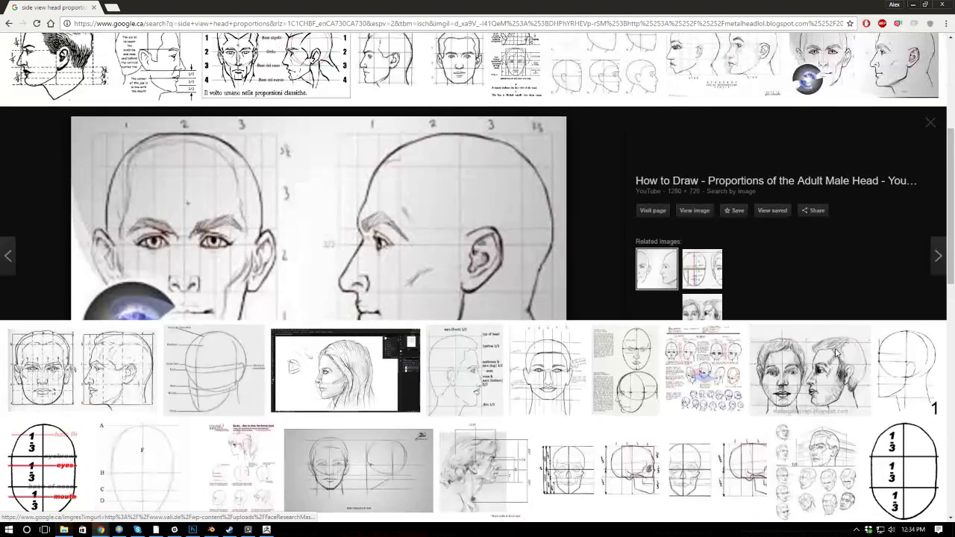
pyautogui.click(835, 355)
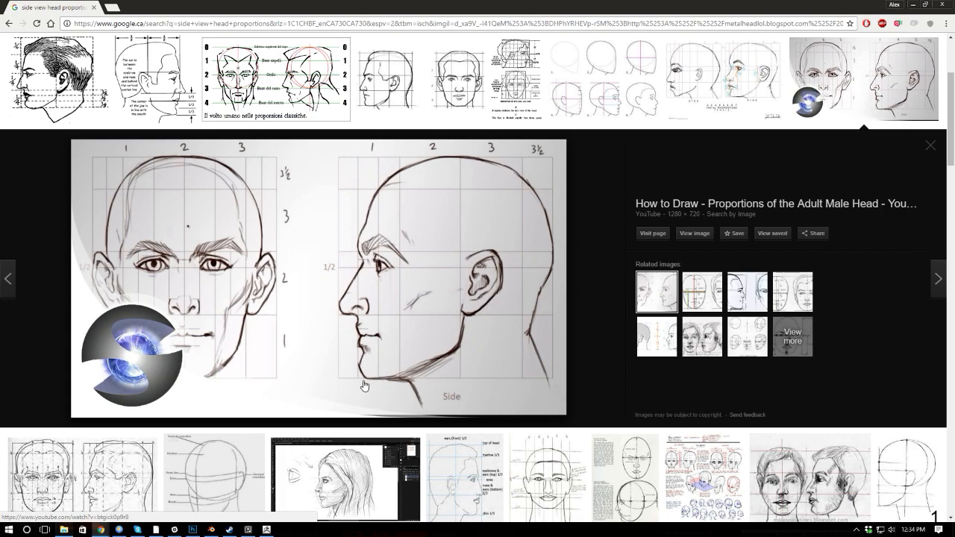
# Dock the Chrome window with the adult male head reference to the left half of the screen and return to ZBrush
pyautogui.moveTo(607, 5); pyautogui.dragTo(802, 185)
pyautogui.moveTo(954, 189); pyautogui.dragTo(1, 94)
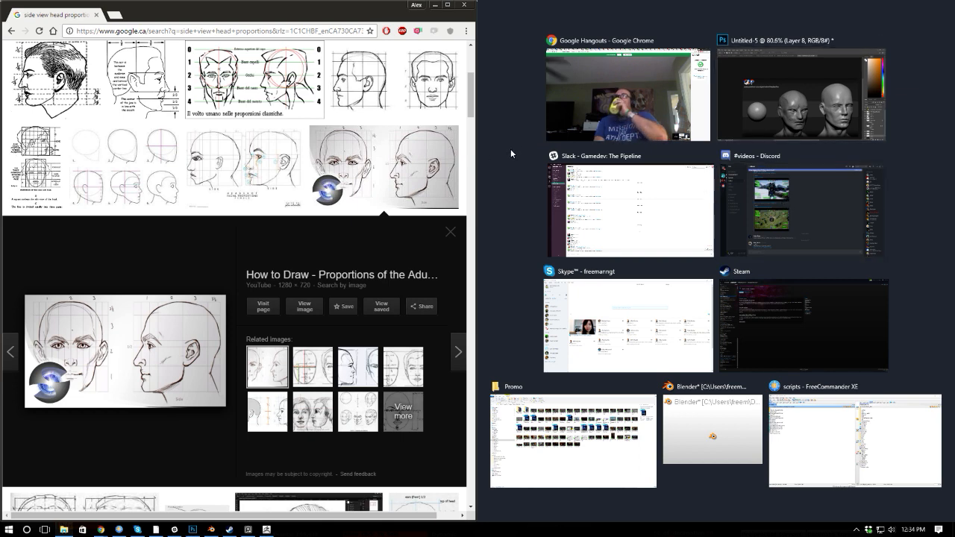
pyautogui.click(494, 282)
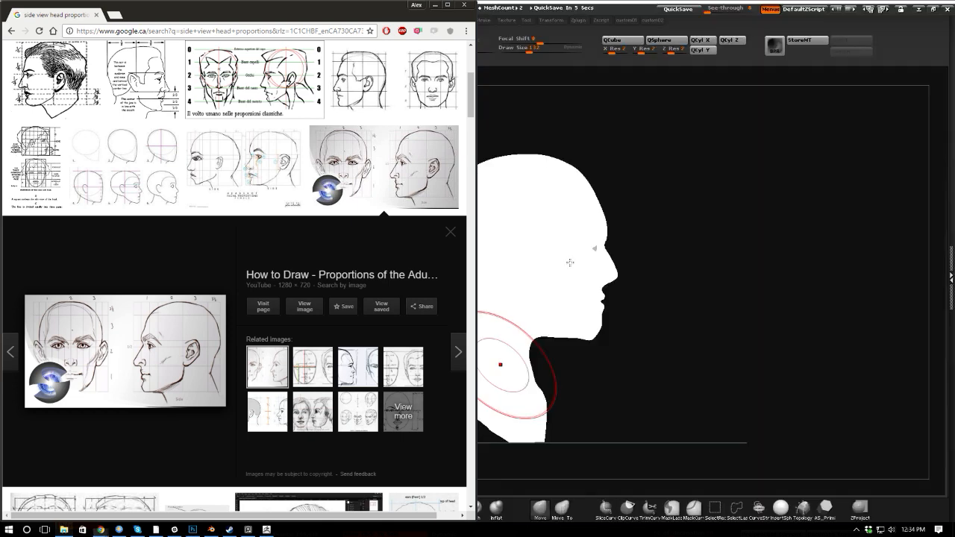
pyautogui.press('super+Up')
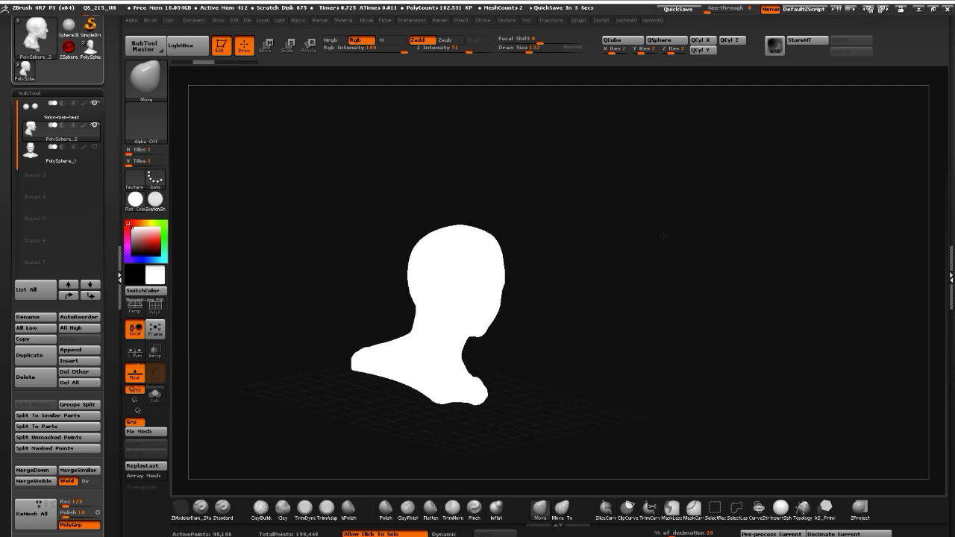
# Align the side-view silhouette beside the docked Chrome head proportion reference and compare their proportions
pyautogui.moveTo(701, 242)
pyautogui.mouseDown()
pyautogui.moveTo(575, 256)
pyautogui.moveTo(946, 257)
pyautogui.mouseUp()
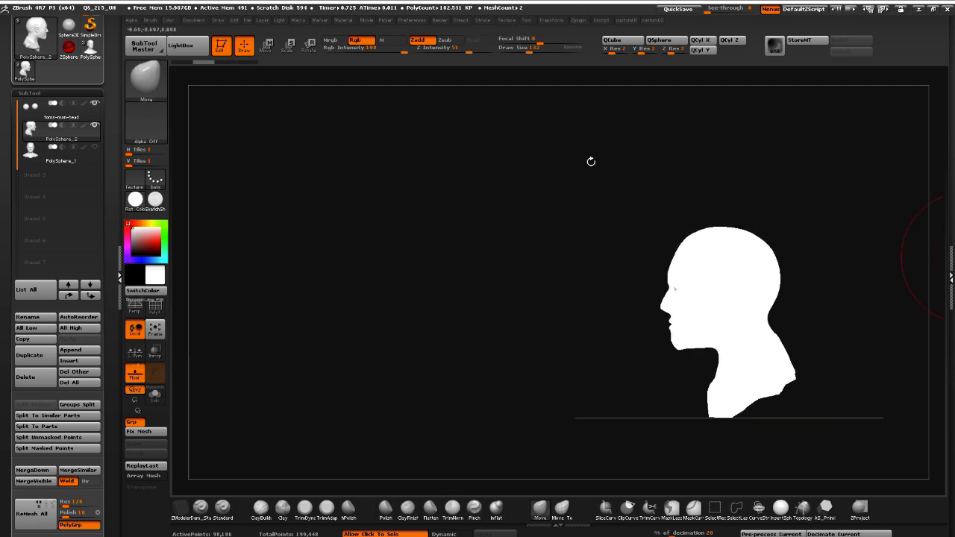
pyautogui.moveTo(568, 203); pyautogui.dragTo(558, 232)
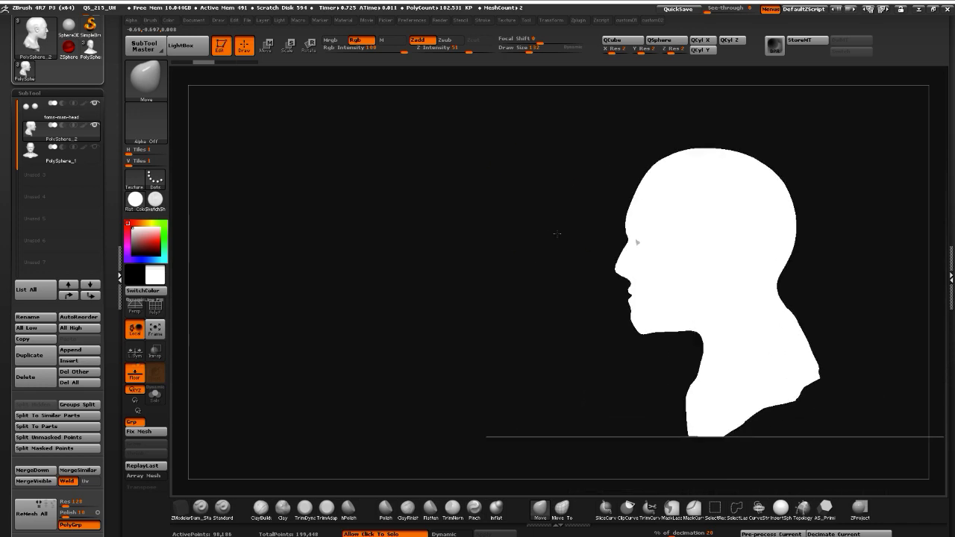
pyautogui.press('super')
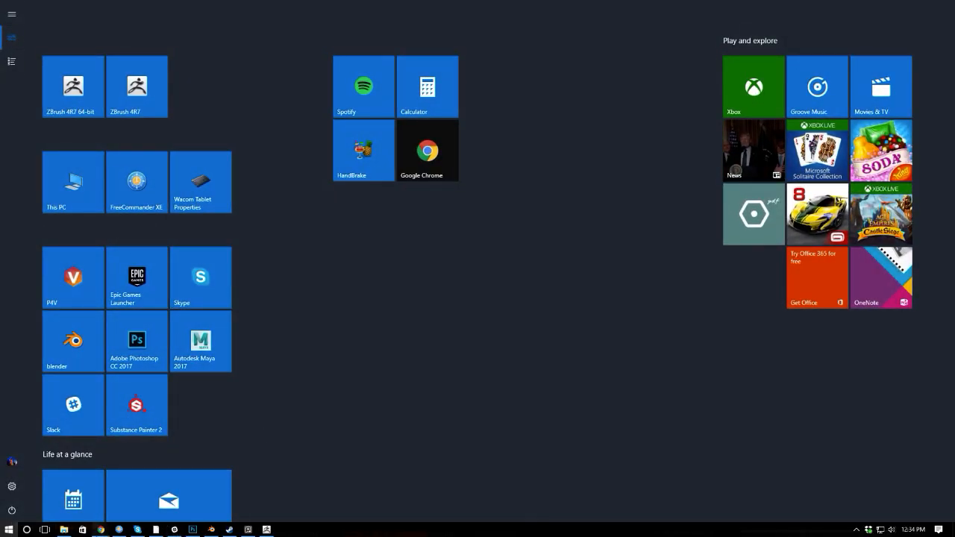
pyautogui.moveTo(101, 530)
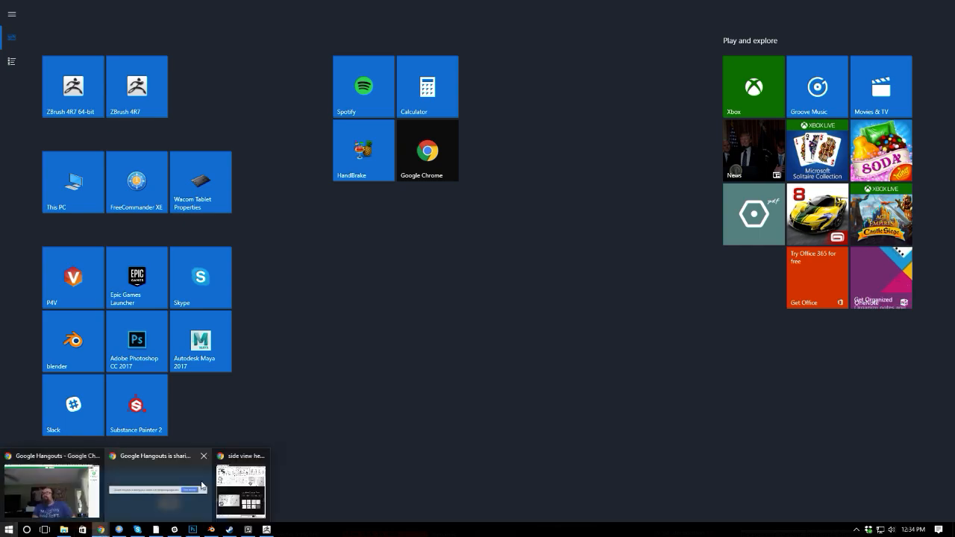
pyautogui.click(233, 481)
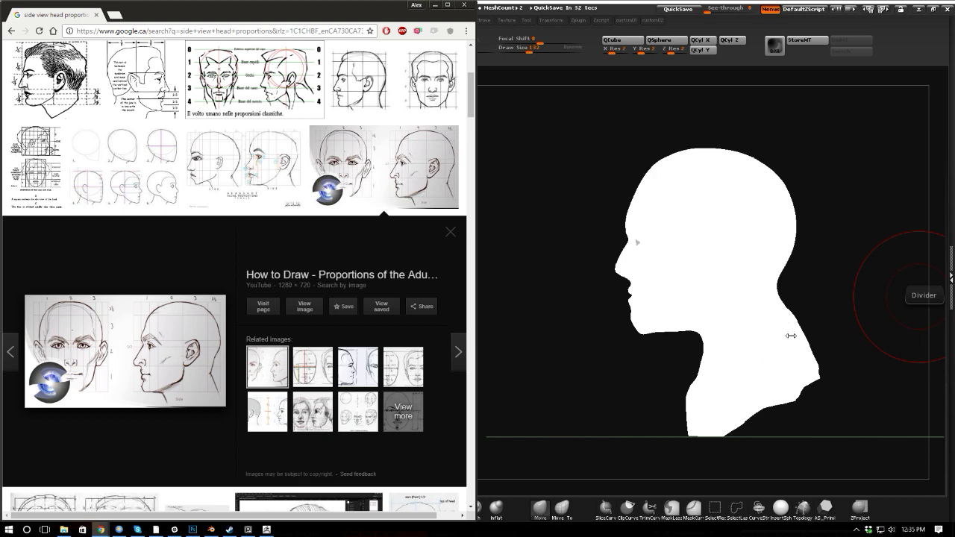
pyautogui.moveTo(543, 285); pyautogui.dragTo(517, 314)
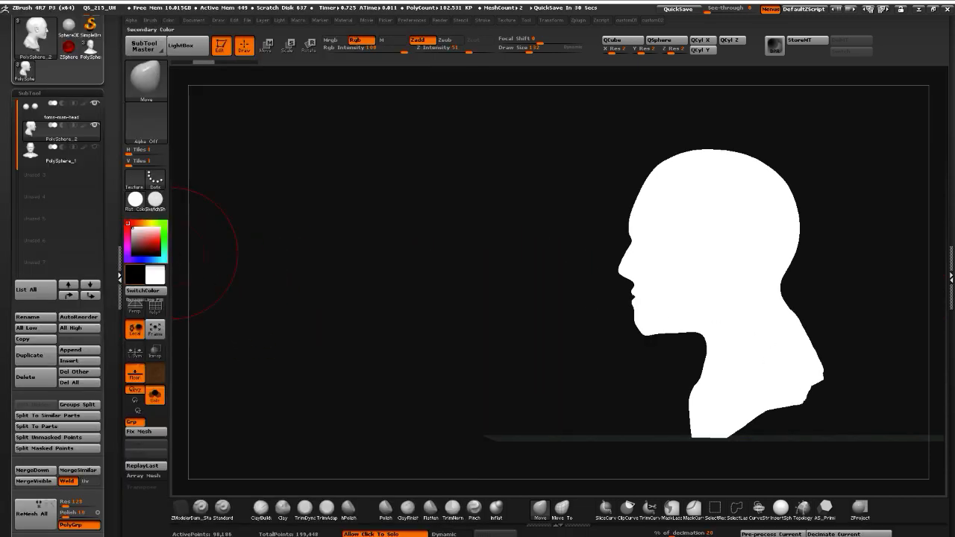
# Replace the Flat Color silhouette material with BasicMaterial2
pyautogui.moveTo(459, 336); pyautogui.dragTo(343, 341)
pyautogui.click(135, 200)
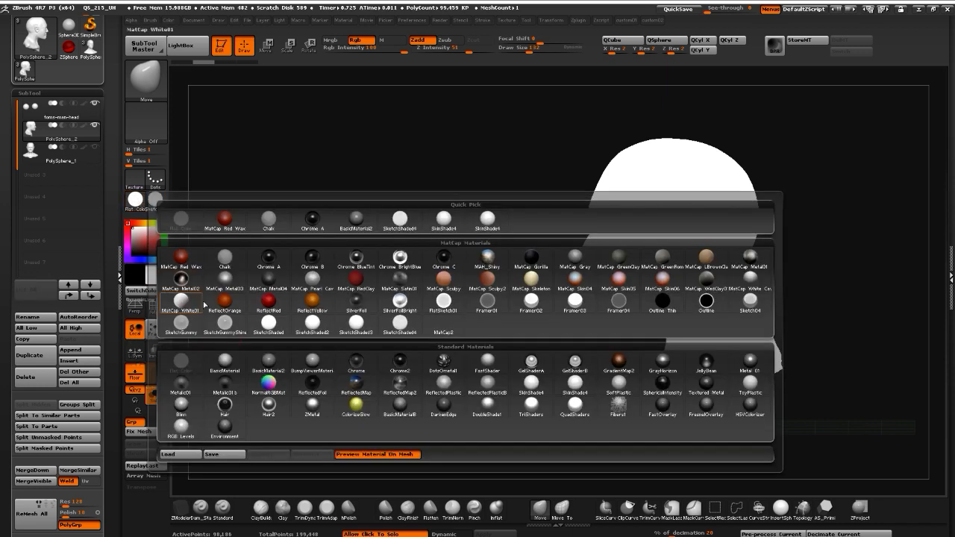
pyautogui.click(227, 362)
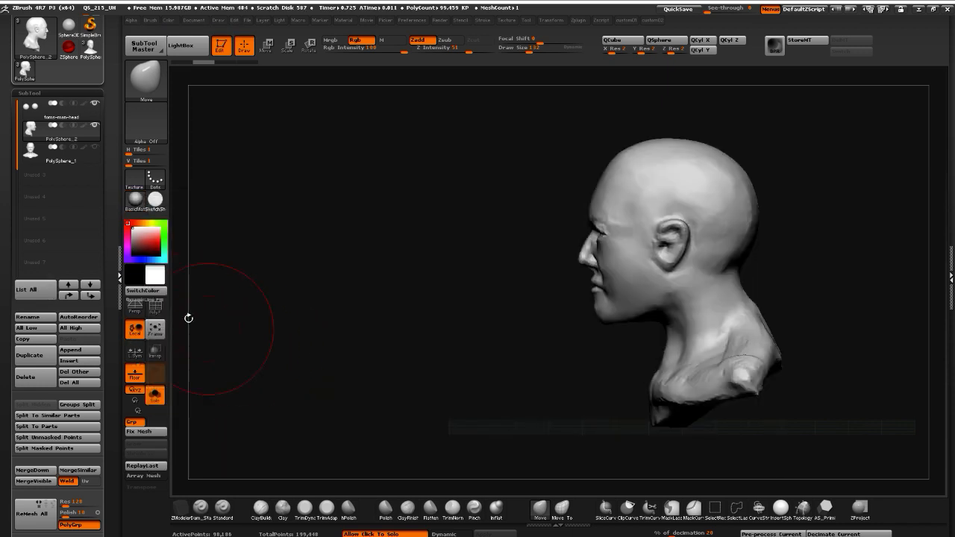
pyautogui.click(135, 199)
pyautogui.click(137, 200)
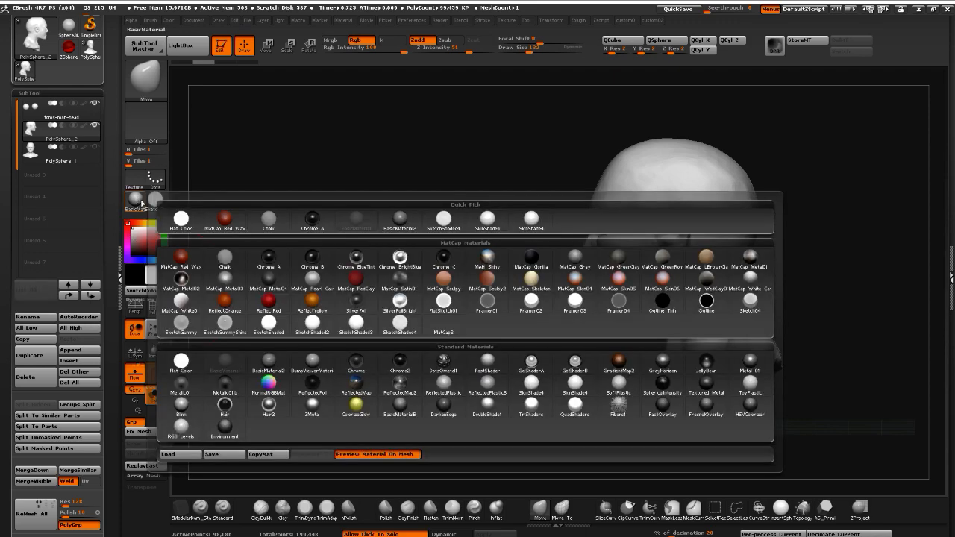
pyautogui.click(268, 363)
# Pull both shoulders outward from the back view with the Move brush to widen the bust
pyautogui.moveTo(358, 325); pyautogui.dragTo(335, 290)
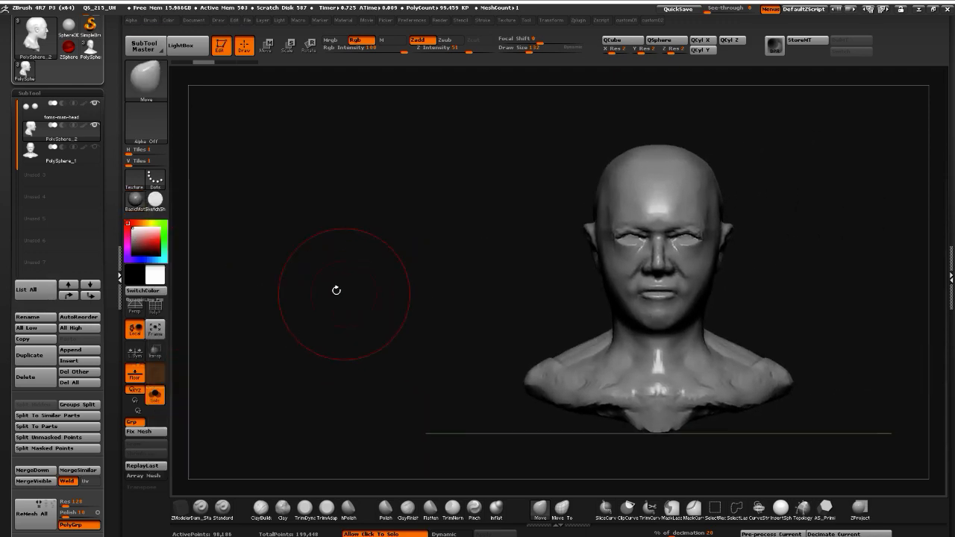
pyautogui.moveTo(412, 311); pyautogui.dragTo(462, 301)
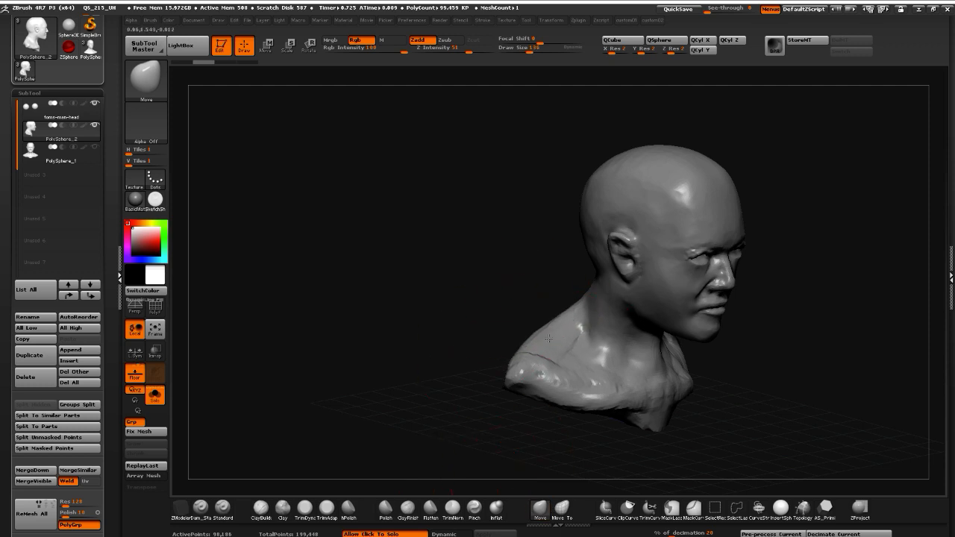
pyautogui.keyDown('shift'); pyautogui.moveTo(463, 305); pyautogui.dragTo(436, 276); pyautogui.keyUp('shift')
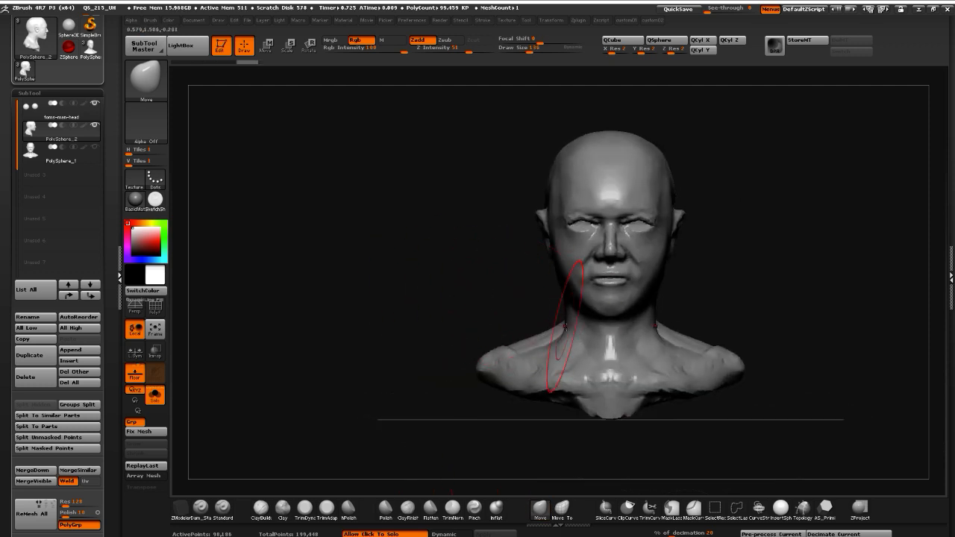
pyautogui.moveTo(565, 326)
pyautogui.mouseDown()
pyautogui.moveTo(427, 261)
pyautogui.moveTo(423, 276)
pyautogui.moveTo(493, 289)
pyautogui.moveTo(480, 296)
pyautogui.moveTo(439, 279)
pyautogui.moveTo(436, 266)
pyautogui.mouseUp()
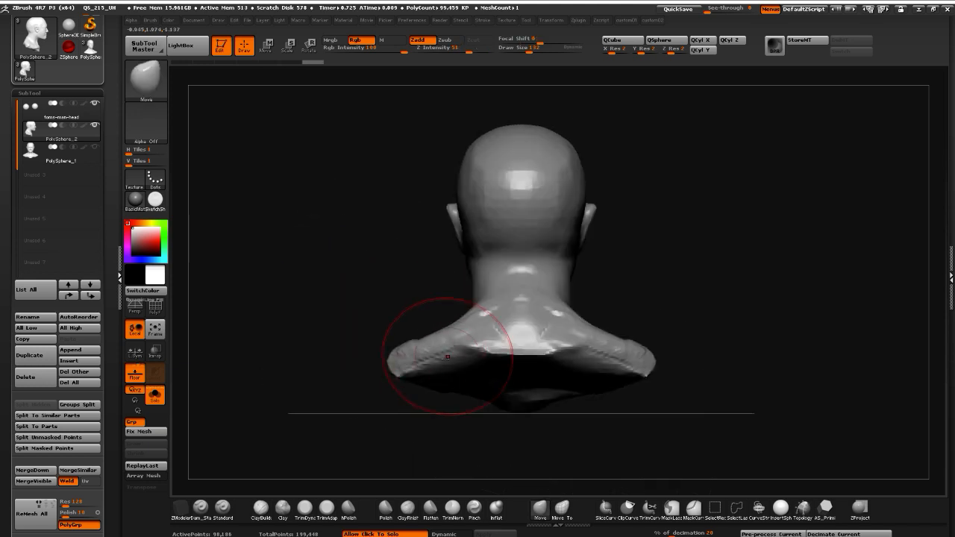
pyautogui.moveTo(448, 357)
pyautogui.mouseDown()
pyautogui.moveTo(320, 386)
pyautogui.moveTo(385, 365)
pyautogui.mouseUp()
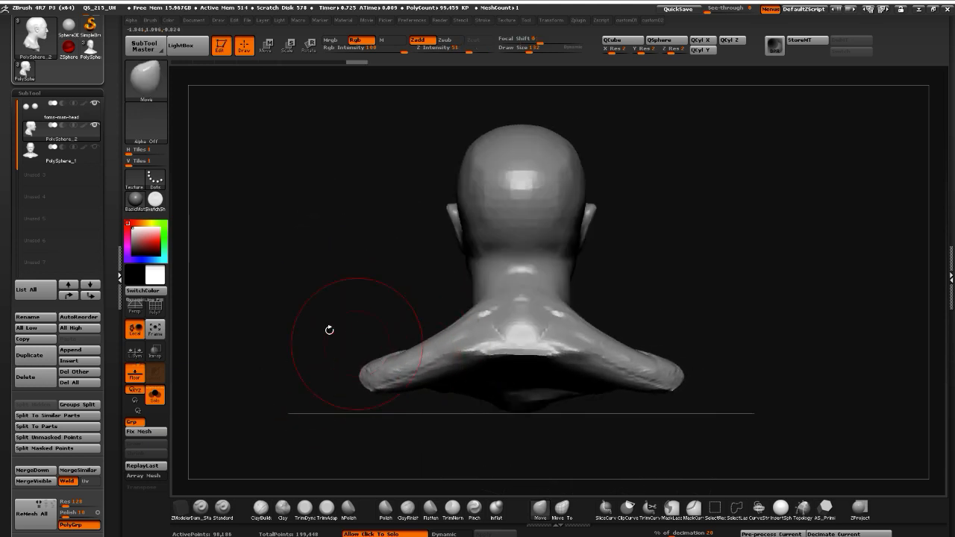
pyautogui.keyDown('shift'); pyautogui.moveTo(329, 330); pyautogui.dragTo(313, 405); pyautogui.keyUp('shift')
pyautogui.moveTo(415, 317); pyautogui.dragTo(394, 288)
pyautogui.moveTo(370, 318)
pyautogui.mouseDown()
pyautogui.moveTo(354, 314)
pyautogui.moveTo(387, 307)
pyautogui.mouseUp()
pyautogui.moveTo(391, 340)
pyautogui.mouseDown()
pyautogui.moveTo(373, 358)
pyautogui.moveTo(347, 358)
pyautogui.mouseUp()
pyautogui.moveTo(279, 356)
pyautogui.mouseDown()
pyautogui.moveTo(265, 238)
pyautogui.moveTo(267, 247)
pyautogui.mouseUp()
# Pull the upper back and the undersides of the shoulders downward with the Move brush to extend the torso
pyautogui.moveTo(469, 341)
pyautogui.mouseDown()
pyautogui.moveTo(463, 370)
pyautogui.moveTo(504, 394)
pyautogui.moveTo(494, 389)
pyautogui.mouseUp()
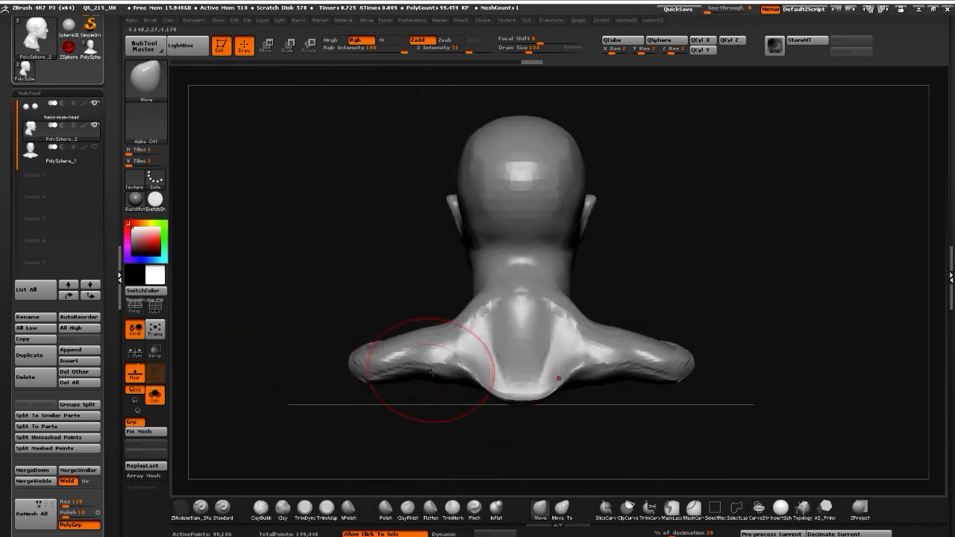
pyautogui.moveTo(431, 373)
pyautogui.mouseDown()
pyautogui.moveTo(434, 388)
pyautogui.moveTo(459, 397)
pyautogui.mouseUp()
pyautogui.moveTo(403, 375)
pyautogui.mouseDown()
pyautogui.moveTo(400, 389)
pyautogui.moveTo(343, 379)
pyautogui.mouseUp()
pyautogui.moveTo(364, 392); pyautogui.dragTo(361, 400)
pyautogui.moveTo(458, 385); pyautogui.dragTo(456, 399)
pyautogui.moveTo(379, 388); pyautogui.dragTo(375, 394)
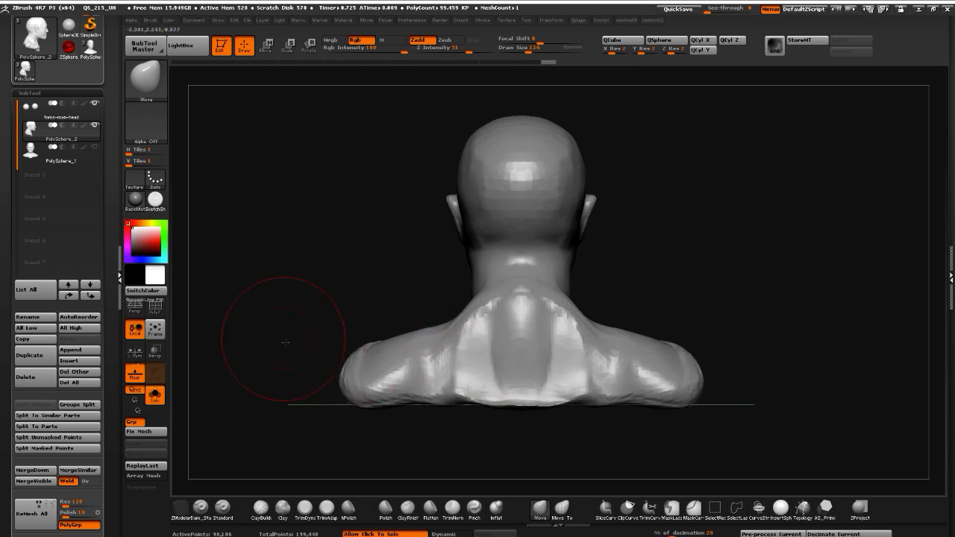
# Refine the shape of the shoulder ends with the Move brush and check the bust from the front
pyautogui.moveTo(285, 342); pyautogui.dragTo(316, 373)
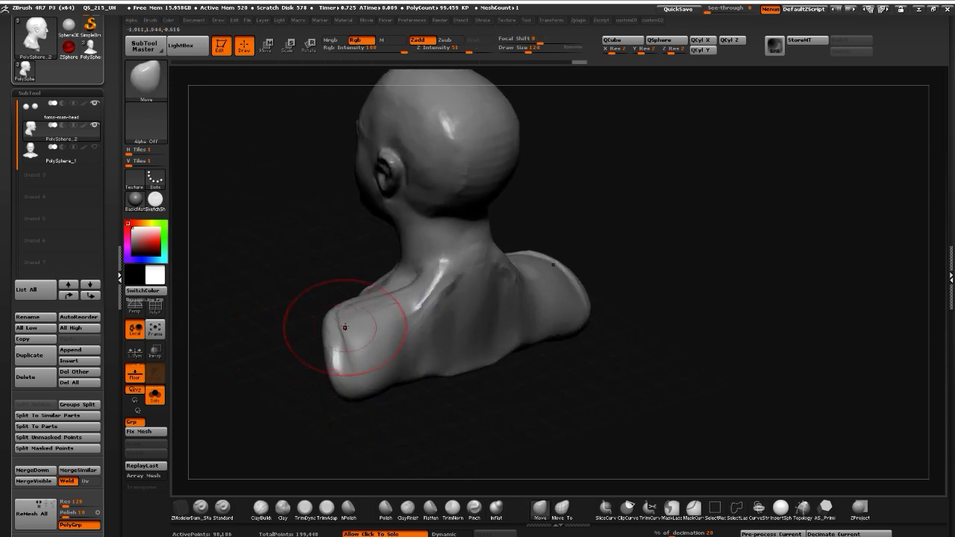
pyautogui.press('space')
pyautogui.click(299, 154)
pyautogui.moveTo(242, 264)
pyautogui.mouseDown()
pyautogui.moveTo(292, 254)
pyautogui.moveTo(243, 247)
pyautogui.moveTo(278, 310)
pyautogui.mouseUp()
pyautogui.moveTo(322, 363)
pyautogui.mouseDown()
pyautogui.moveTo(328, 379)
pyautogui.moveTo(354, 378)
pyautogui.moveTo(291, 379)
pyautogui.mouseUp()
pyautogui.moveTo(213, 322); pyautogui.dragTo(281, 281)
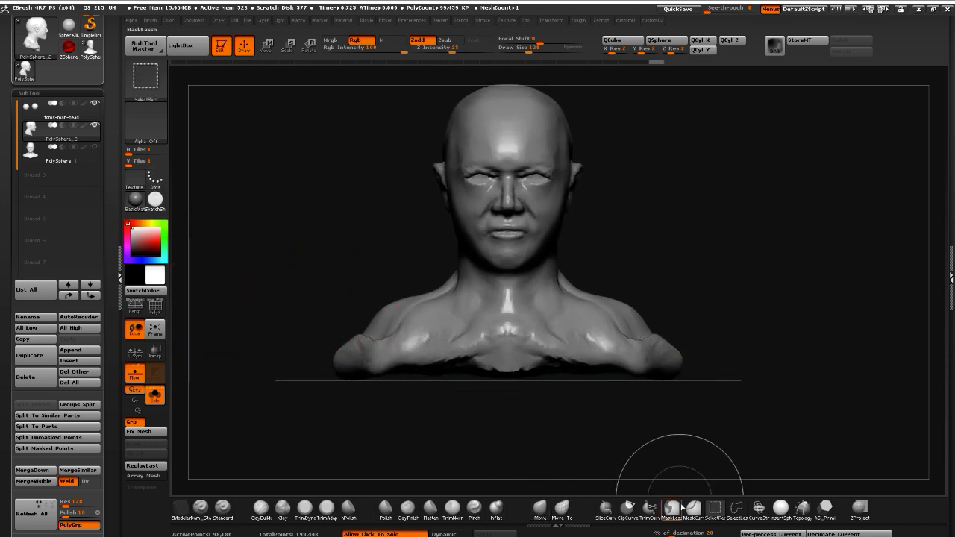
# Cut the outer shoulder ends diagonally and trim the bust's base flat with the ClipCurve brush
pyautogui.hotkey('ctrl', 'shift')
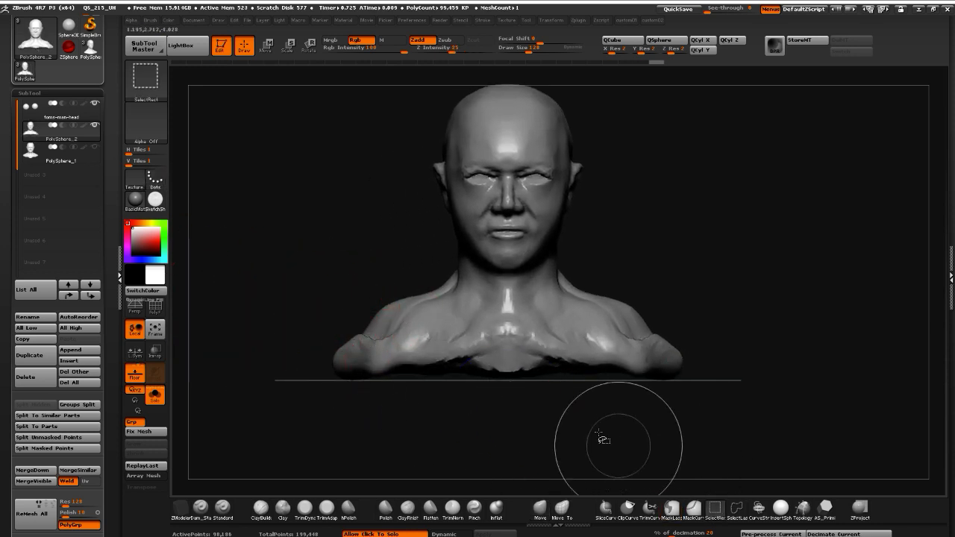
pyautogui.moveTo(600, 520)
pyautogui.click(627, 510)
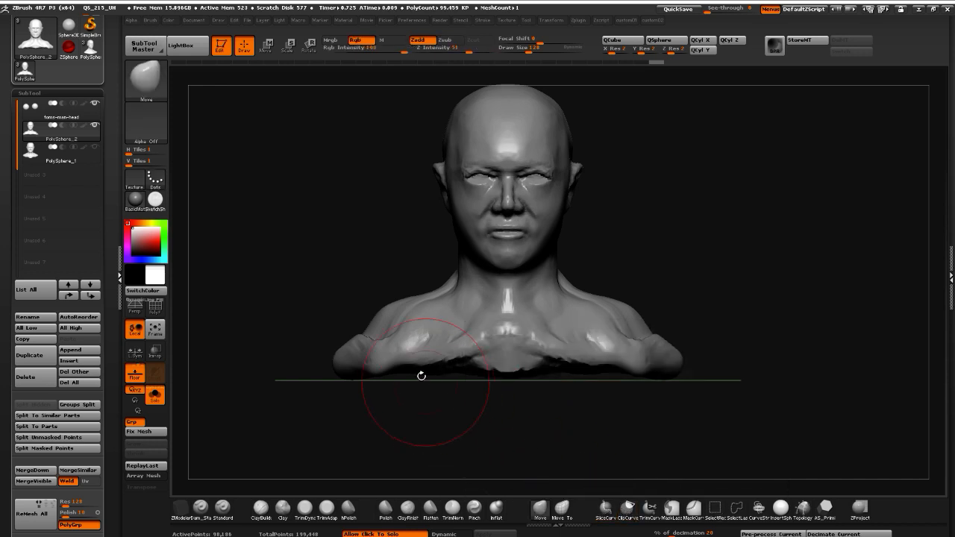
pyautogui.keyDown('ctrl'); pyautogui.keyDown('shift'); pyautogui.moveTo(458, 397); pyautogui.dragTo(331, 326); pyautogui.keyUp('shift'); pyautogui.keyUp('ctrl')
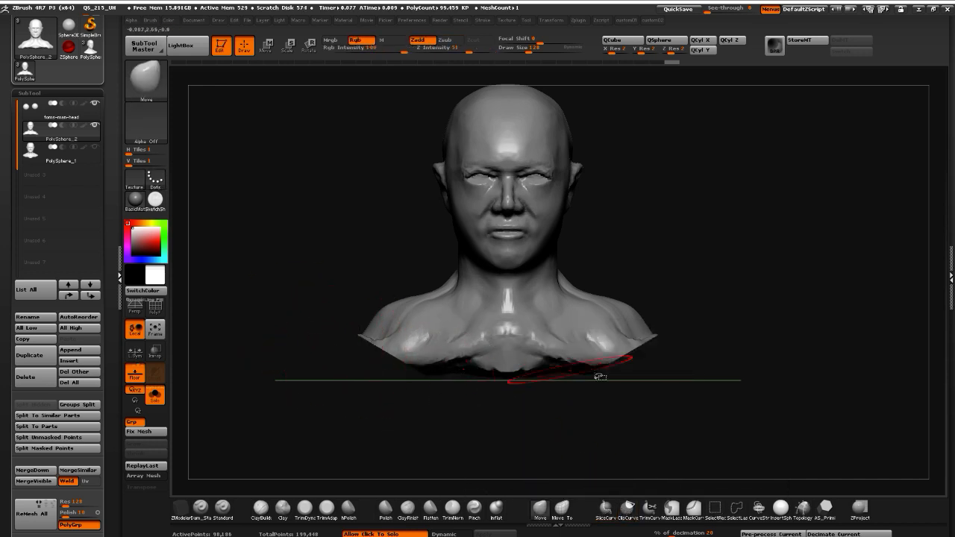
pyautogui.keyDown('ctrl'); pyautogui.keyDown('shift'); pyautogui.moveTo(600, 376); pyautogui.dragTo(295, 355); pyautogui.keyUp('shift'); pyautogui.keyUp('ctrl')
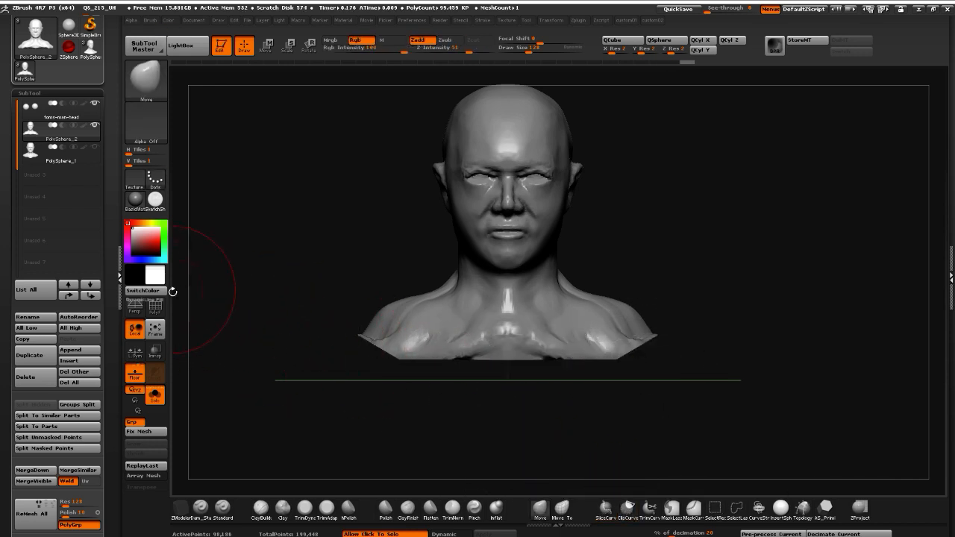
# Clip the shoulder ends from a high angle and even out their lower edges with the Move brush
pyautogui.moveTo(173, 291); pyautogui.dragTo(192, 367)
pyautogui.keyDown('ctrl'); pyautogui.keyDown('shift'); pyautogui.moveTo(401, 324); pyautogui.dragTo(368, 301); pyautogui.keyUp('shift'); pyautogui.keyUp('ctrl')
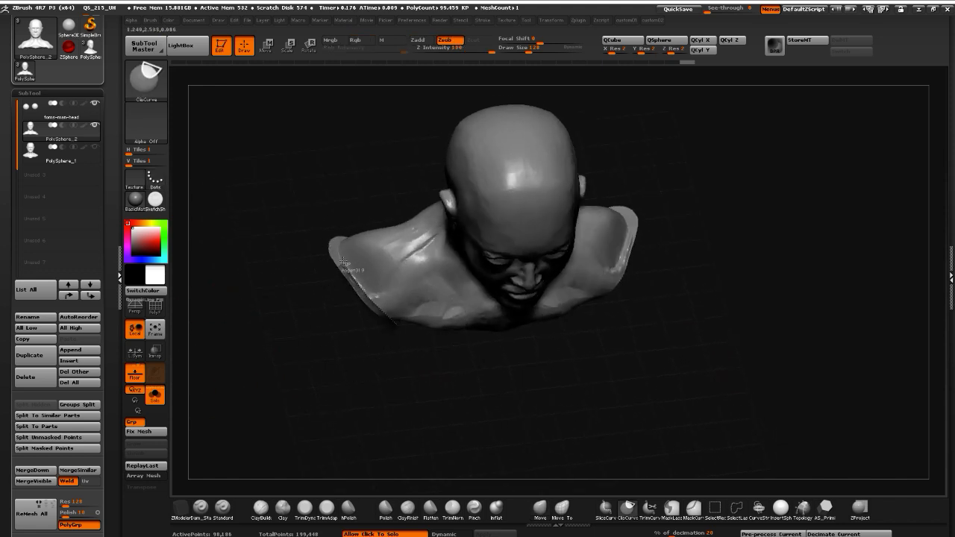
pyautogui.keyDown('ctrl'); pyautogui.keyDown('shift'); pyautogui.moveTo(355, 230); pyautogui.dragTo(331, 207); pyautogui.keyUp('shift'); pyautogui.keyUp('ctrl')
pyautogui.keyDown('shift'); pyautogui.moveTo(193, 329); pyautogui.dragTo(170, 279); pyautogui.keyUp('shift')
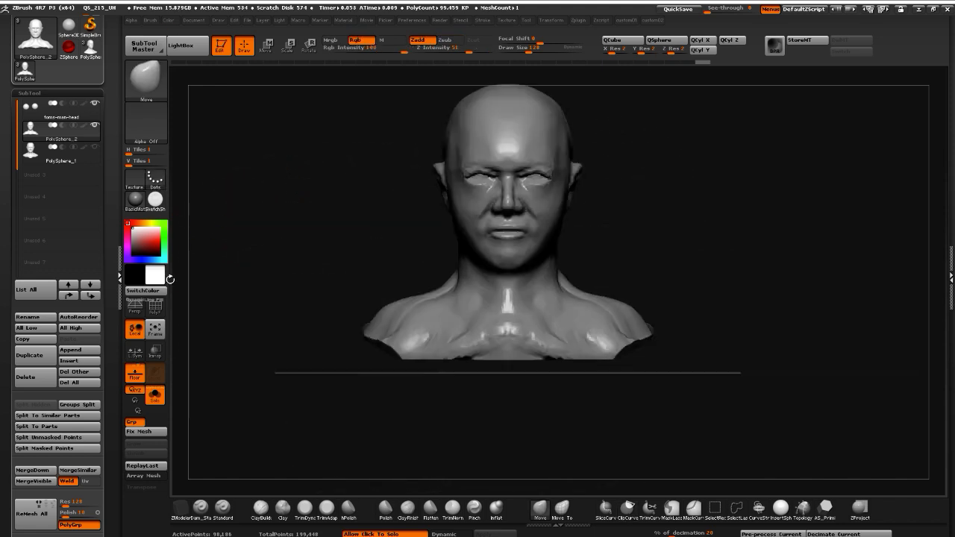
pyautogui.moveTo(378, 333)
pyautogui.mouseDown()
pyautogui.moveTo(385, 345)
pyautogui.moveTo(420, 345)
pyautogui.mouseUp()
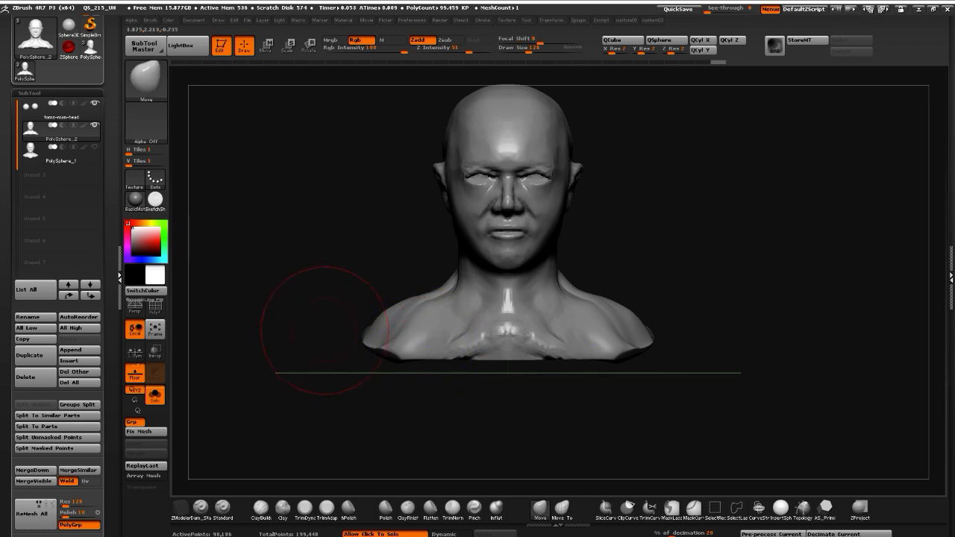
# Try to smooth the lower chest edge with an enlarged Smooth brush and check the mesh's polyframe
pyautogui.hotkey('shift', '2')
pyautogui.moveTo(256, 242)
pyautogui.keyDown('alt'); pyautogui.mouseDown()
pyautogui.moveTo(288, 284)
pyautogui.moveTo(245, 279)
pyautogui.moveTo(225, 250)
pyautogui.mouseUp(); pyautogui.keyUp('alt')
pyautogui.press(']')
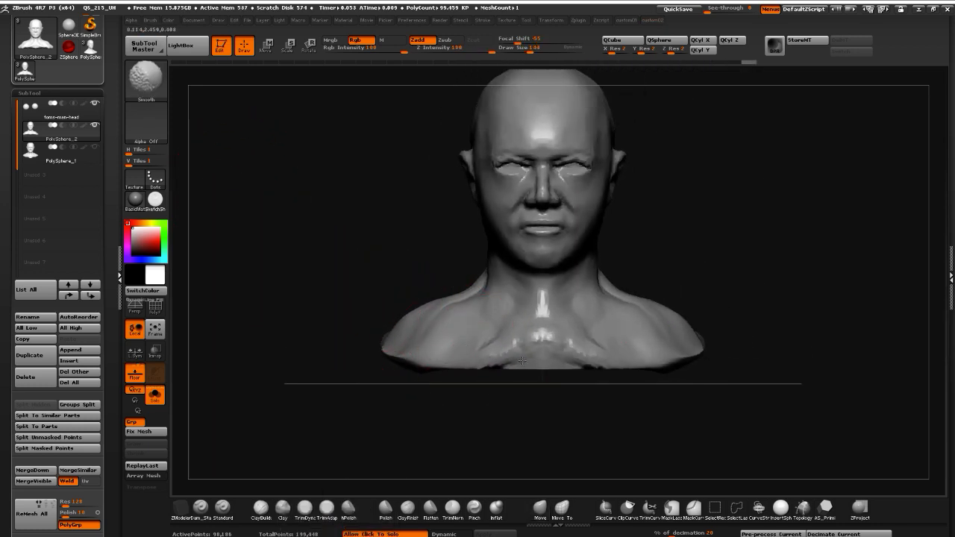
pyautogui.keyDown('shift'); pyautogui.moveTo(525, 344); pyautogui.dragTo(490, 361); pyautogui.keyUp('shift')
pyautogui.hotkey('ctrl', 'z')
pyautogui.click(156, 307)
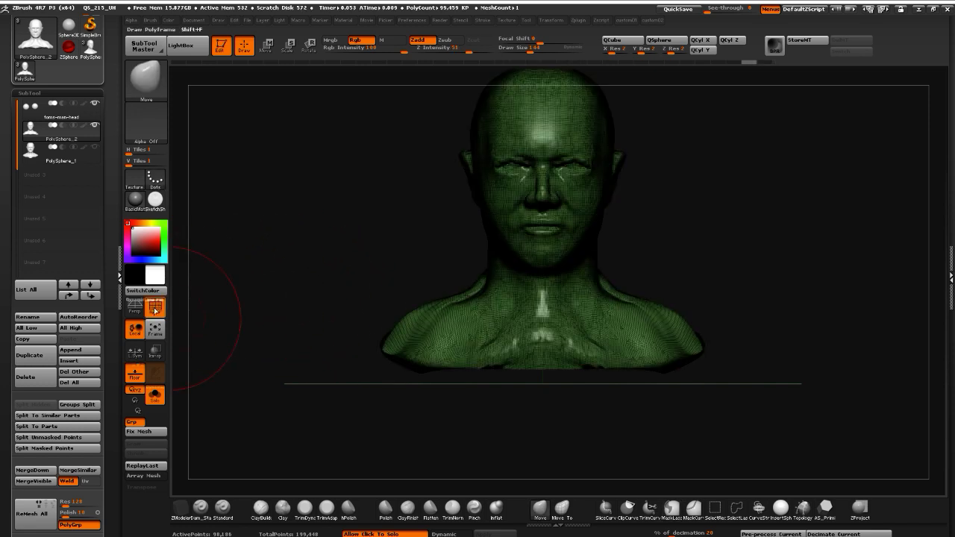
pyautogui.click(155, 307)
# Set the DynaMesh resolution to 56 and remesh the bust
pyautogui.hotkey('shift', '2')
pyautogui.hotkey('shift', '2')
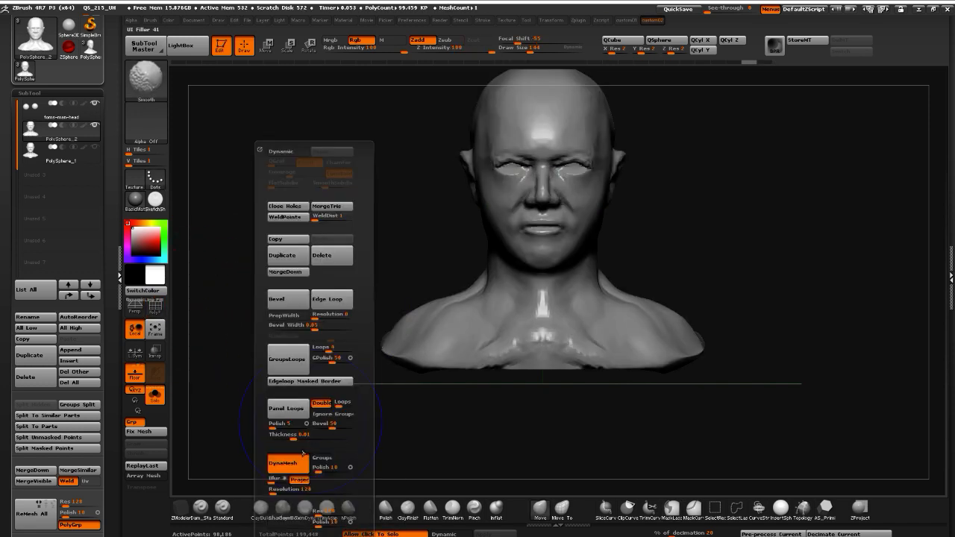
pyautogui.click(274, 492)
pyautogui.write('112')
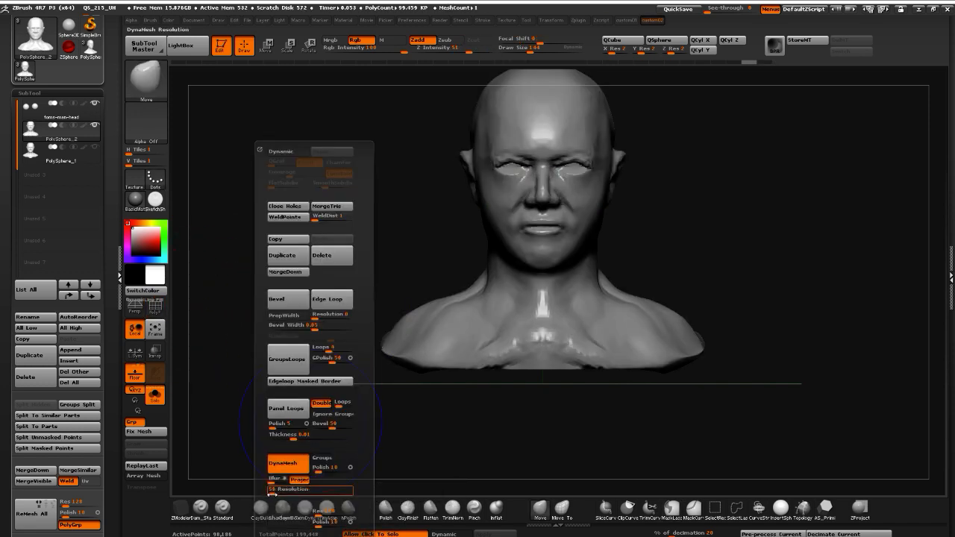
pyautogui.press('Return')
pyautogui.moveTo(304, 352)
pyautogui.keyDown('ctrl'); pyautogui.mouseDown()
pyautogui.moveTo(320, 330)
pyautogui.moveTo(376, 328)
pyautogui.moveTo(306, 251)
pyautogui.mouseUp(); pyautogui.keyUp('ctrl')
# Mask the torso and lower neck in side view, leaving the head unmasked
pyautogui.moveTo(363, 241); pyautogui.dragTo(352, 233)
pyautogui.moveTo(349, 287); pyautogui.dragTo(340, 282)
pyautogui.moveTo(290, 224)
pyautogui.mouseDown()
pyautogui.moveTo(297, 275)
pyautogui.moveTo(326, 270)
pyautogui.moveTo(318, 225)
pyautogui.moveTo(312, 258)
pyautogui.moveTo(439, 329)
pyautogui.moveTo(314, 273)
pyautogui.moveTo(324, 284)
pyautogui.mouseUp()
pyautogui.keyDown('alt'); pyautogui.moveTo(338, 331); pyautogui.dragTo(345, 307); pyautogui.keyUp('alt')
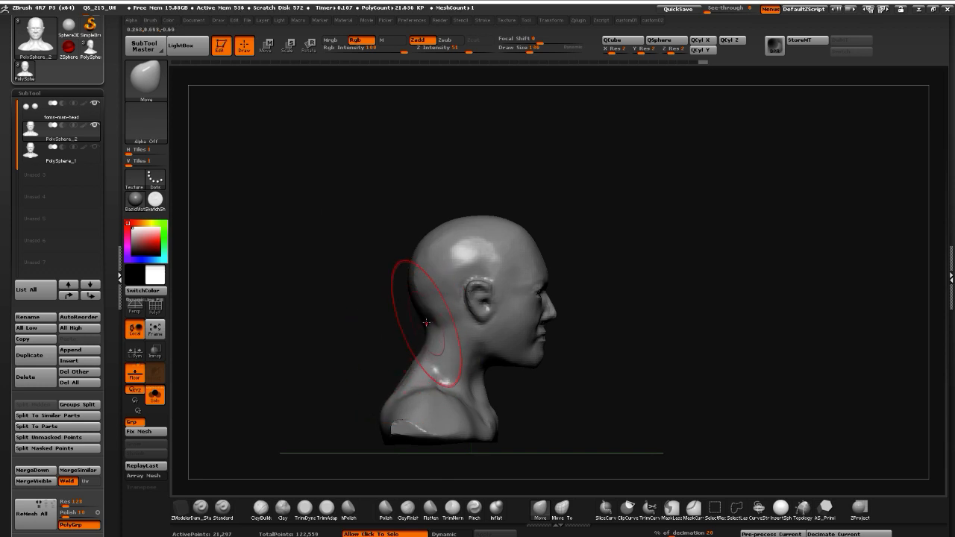
pyautogui.keyDown('alt'); pyautogui.moveTo(352, 315); pyautogui.dragTo(389, 382); pyautogui.keyUp('alt')
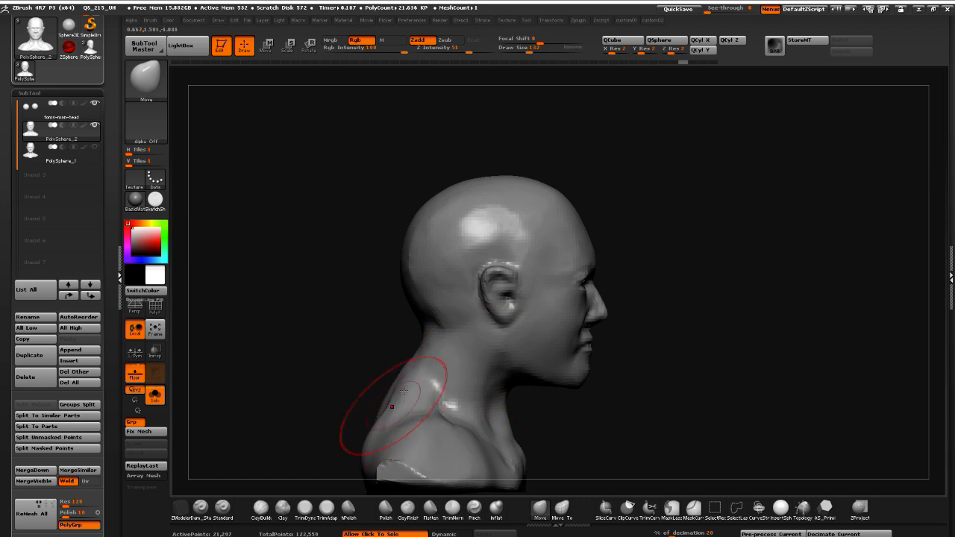
pyautogui.press('ctrl')
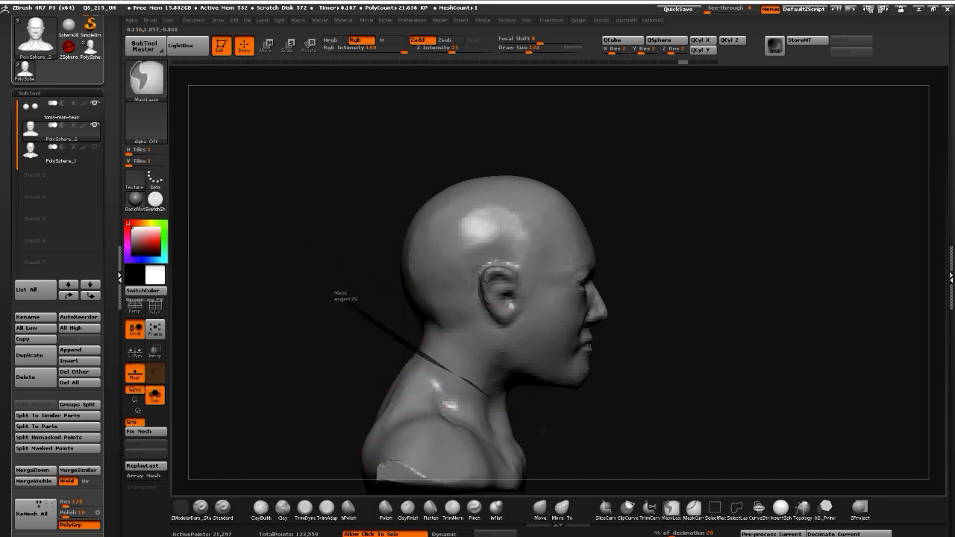
pyautogui.moveTo(488, 395)
pyautogui.keyDown('ctrl'); pyautogui.mouseDown()
pyautogui.moveTo(350, 127)
pyautogui.moveTo(446, 279)
pyautogui.mouseUp(); pyautogui.keyUp('ctrl')
pyautogui.keyDown('ctrl'); pyautogui.click(315, 252); pyautogui.keyUp('ctrl')
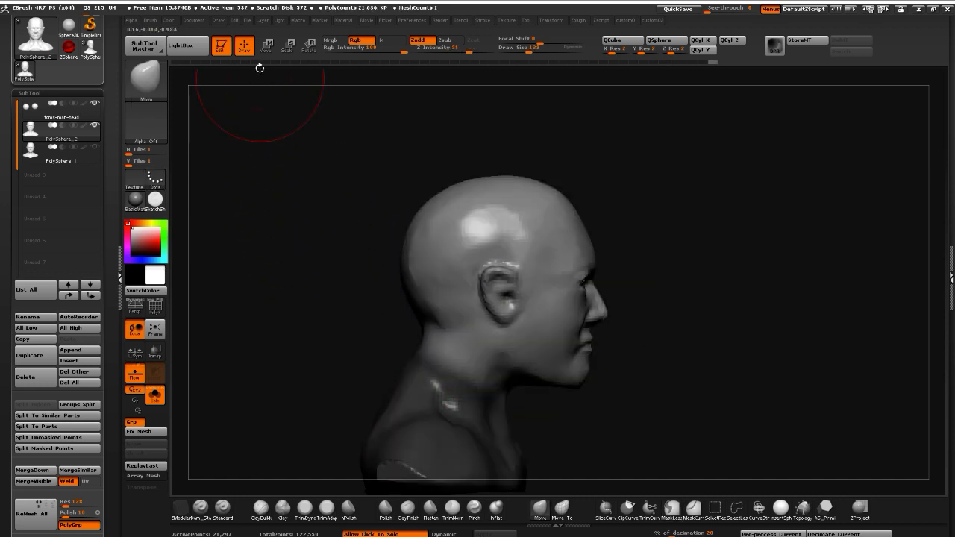
# Move the unmasked head slightly backward with a horizontal Transpose line
pyautogui.click(266, 46)
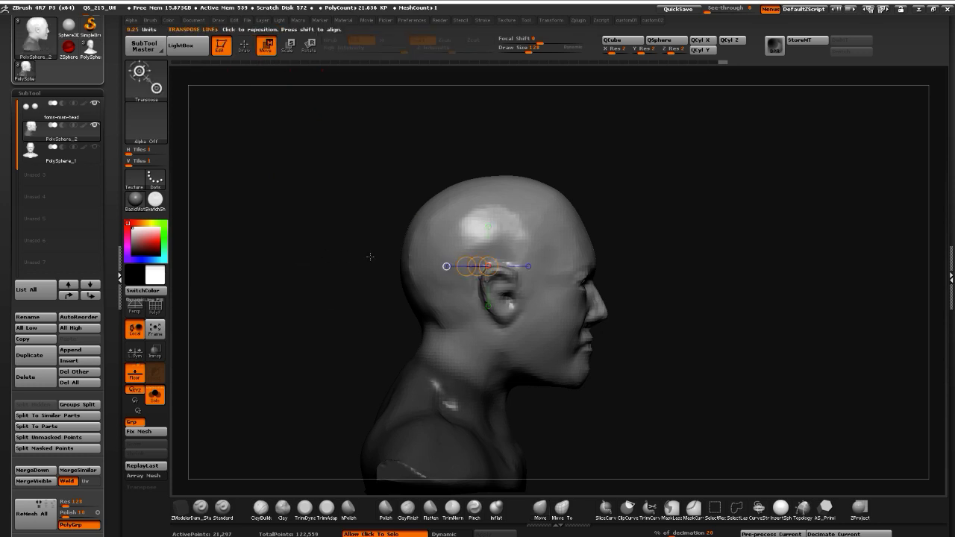
pyautogui.keyDown('shift'); pyautogui.moveTo(470, 312); pyautogui.dragTo(314, 311); pyautogui.keyUp('shift')
pyautogui.moveTo(393, 312); pyautogui.dragTo(387, 311)
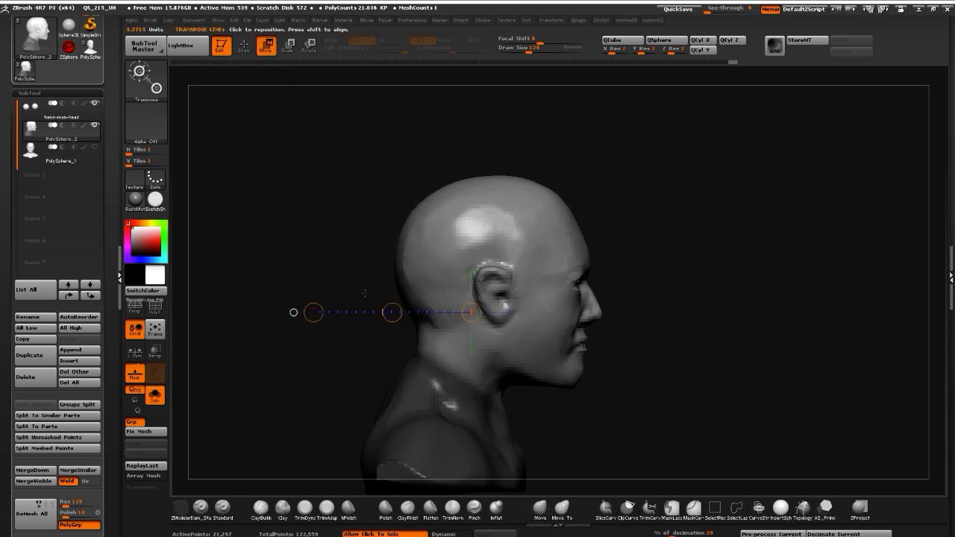
# Clear the mask and reshape the back and sides of the neck with the Move brush
pyautogui.click(241, 52)
pyautogui.keyDown('ctrl'); pyautogui.moveTo(309, 258); pyautogui.dragTo(322, 276); pyautogui.keyUp('ctrl')
pyautogui.moveTo(395, 385); pyautogui.dragTo(407, 384)
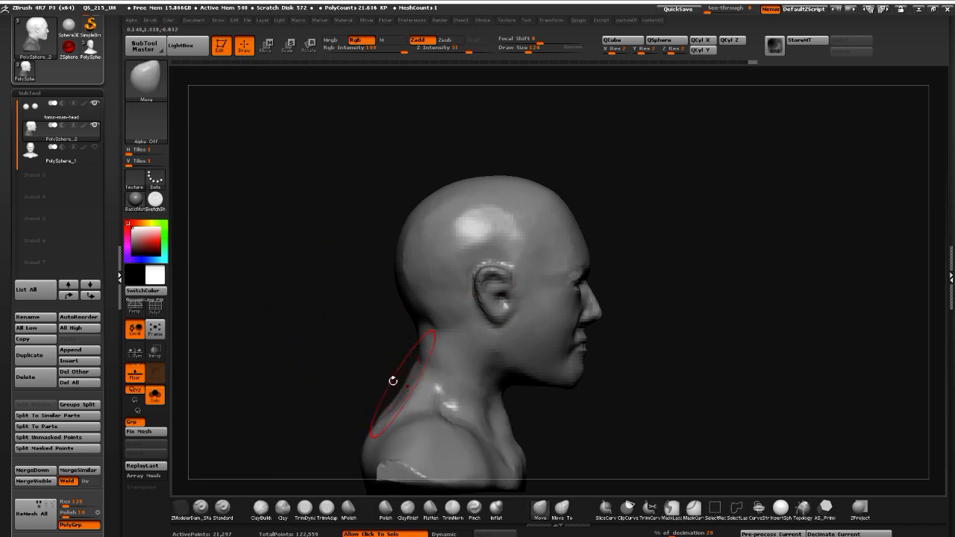
pyautogui.moveTo(393, 381); pyautogui.dragTo(347, 385, button='right')
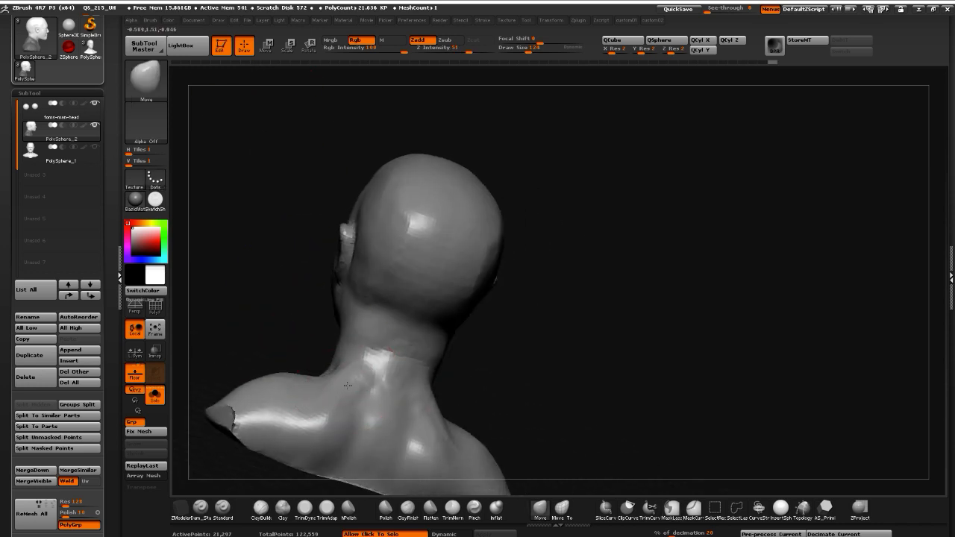
pyautogui.moveTo(265, 325); pyautogui.dragTo(330, 384)
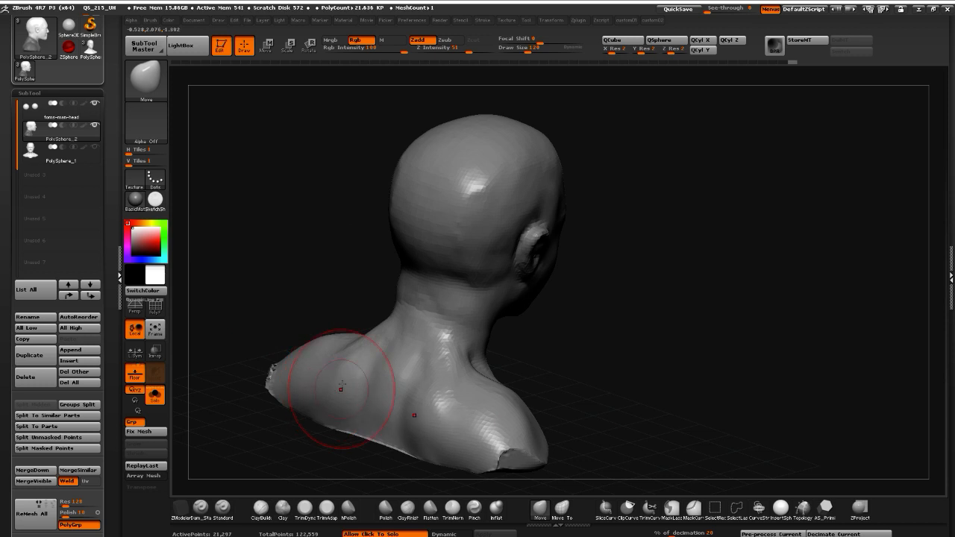
pyautogui.moveTo(350, 346); pyautogui.dragTo(348, 355)
pyautogui.moveTo(403, 307); pyautogui.dragTo(397, 300)
pyautogui.moveTo(299, 298); pyautogui.dragTo(373, 294)
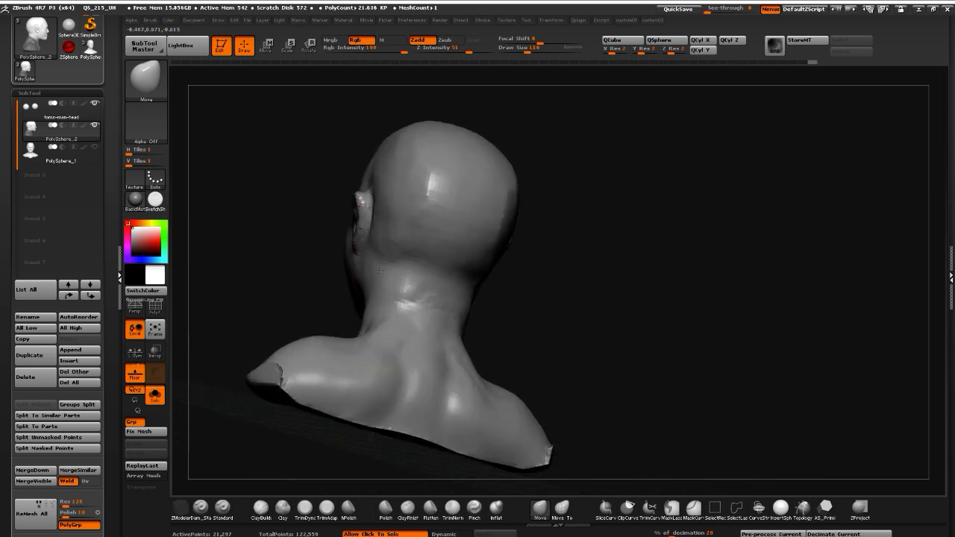
pyautogui.moveTo(305, 269)
pyautogui.mouseDown()
pyautogui.moveTo(301, 296)
pyautogui.moveTo(373, 338)
pyautogui.mouseUp()
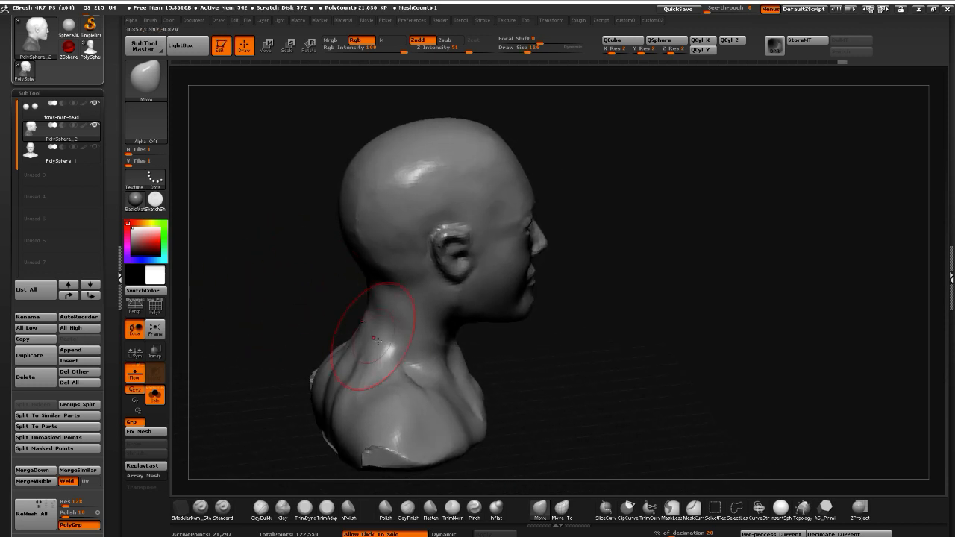
# Reshape the back of the skull in side view with an enlarged Move brush
pyautogui.moveTo(283, 279); pyautogui.dragTo(301, 216)
pyautogui.keyDown('shift'); pyautogui.moveTo(350, 233); pyautogui.dragTo(366, 257); pyautogui.keyUp('shift')
pyautogui.moveTo(314, 239); pyautogui.dragTo(339, 242)
pyautogui.press(']')
pyautogui.press(']')
pyautogui.press(']')
pyautogui.moveTo(361, 182)
pyautogui.mouseDown()
pyautogui.moveTo(350, 162)
pyautogui.moveTo(376, 123)
pyautogui.moveTo(358, 137)
pyautogui.mouseUp()
pyautogui.press(']')
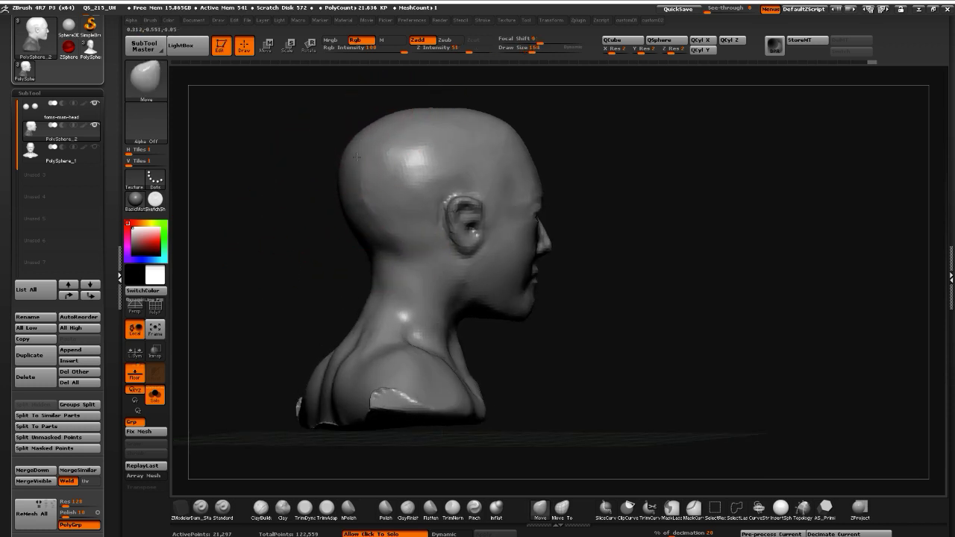
pyautogui.moveTo(350, 225)
pyautogui.mouseDown()
pyautogui.moveTo(242, 244)
pyautogui.moveTo(337, 230)
pyautogui.mouseUp()
pyautogui.moveTo(276, 207); pyautogui.dragTo(326, 213)
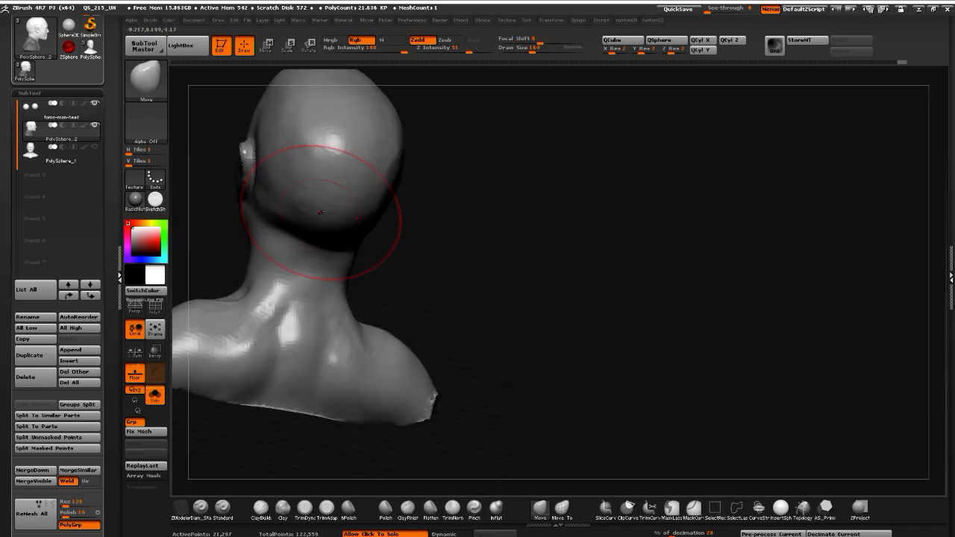
# Refine the contour where the base of the skull meets the nape using the Move brush
pyautogui.moveTo(460, 277); pyautogui.dragTo(370, 261)
pyautogui.moveTo(293, 187); pyautogui.dragTo(305, 151)
pyautogui.moveTo(299, 228); pyautogui.dragTo(306, 218)
pyautogui.moveTo(303, 168); pyautogui.dragTo(299, 165)
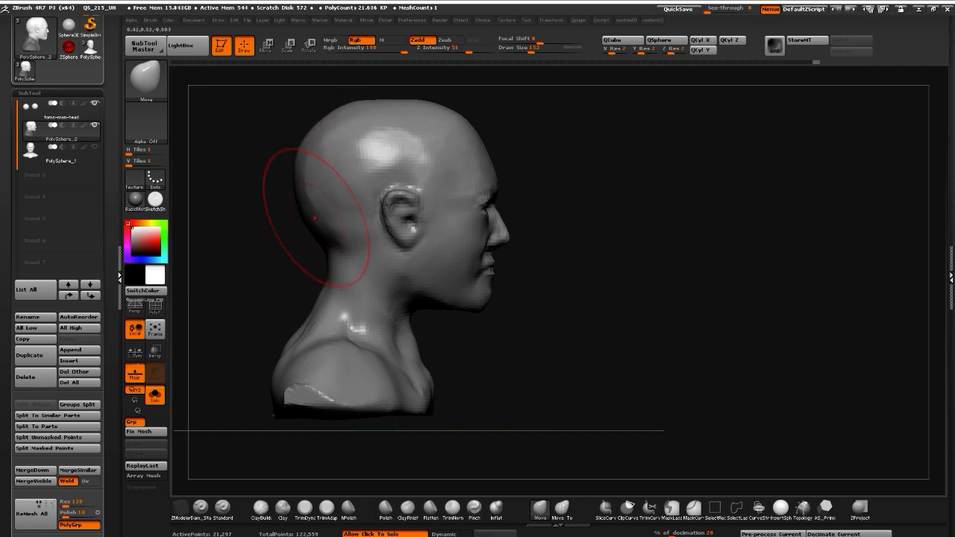
pyautogui.moveTo(263, 238)
pyautogui.mouseDown()
pyautogui.moveTo(388, 246)
pyautogui.moveTo(512, 299)
pyautogui.moveTo(306, 251)
pyautogui.mouseUp()
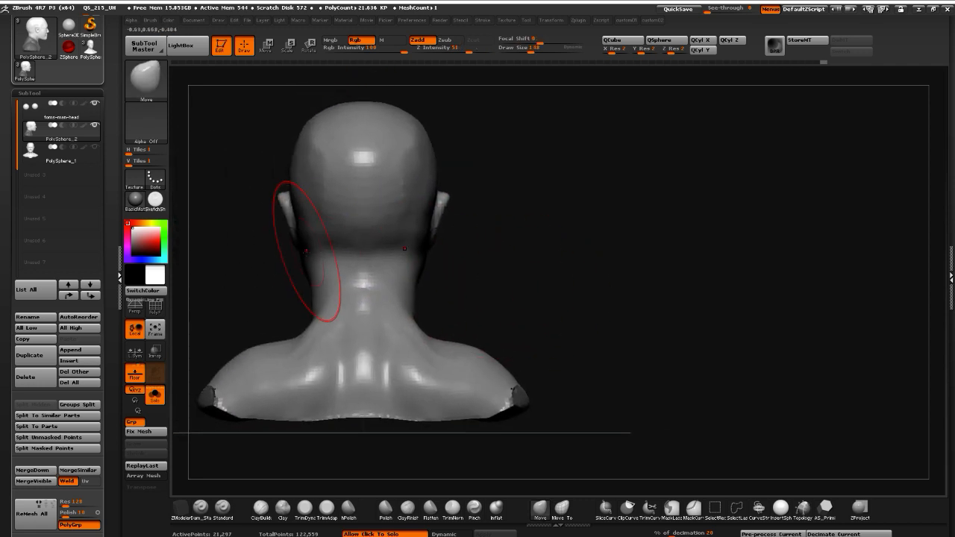
# Adjust the neck-to-shoulder transition with the Move brush and smooth the back of the shoulder
pyautogui.moveTo(313, 321)
pyautogui.mouseDown()
pyautogui.moveTo(307, 315)
pyautogui.moveTo(294, 335)
pyautogui.mouseUp()
pyautogui.moveTo(259, 296)
pyautogui.mouseDown()
pyautogui.moveTo(244, 297)
pyautogui.moveTo(250, 343)
pyautogui.mouseUp()
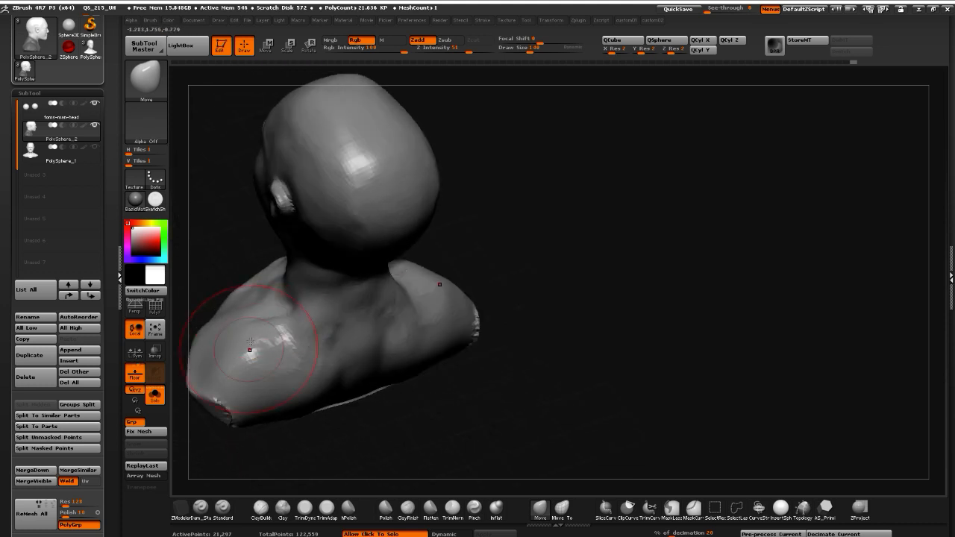
pyautogui.press('shift')
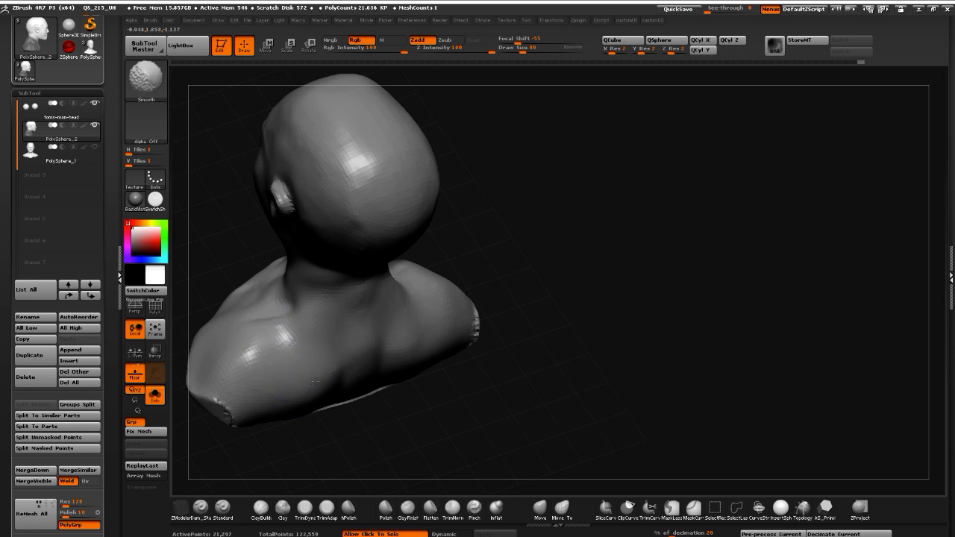
pyautogui.keyDown('shift'); pyautogui.moveTo(269, 372); pyautogui.dragTo(266, 355); pyautogui.keyUp('shift')
pyautogui.moveTo(301, 383)
pyautogui.mouseDown(button='right')
pyautogui.moveTo(243, 344)
pyautogui.moveTo(257, 395)
pyautogui.moveTo(300, 362)
pyautogui.mouseUp(button='right')
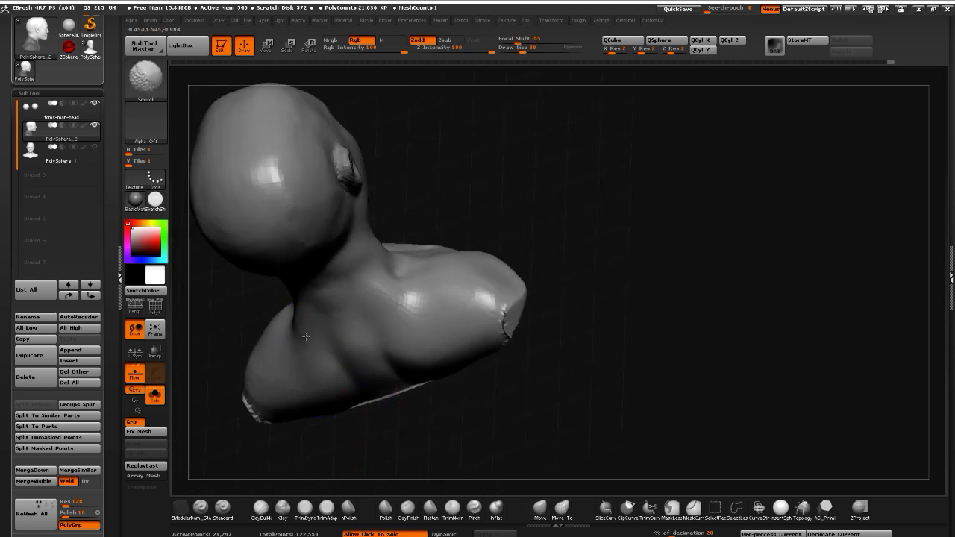
# Mask the face forward of the ear in side view, then invert the mask to leave only the face editable
pyautogui.moveTo(391, 426)
pyautogui.mouseDown(button='right')
pyautogui.moveTo(422, 389)
pyautogui.moveTo(358, 278)
pyautogui.moveTo(269, 316)
pyautogui.moveTo(247, 287)
pyautogui.mouseUp(button='right')
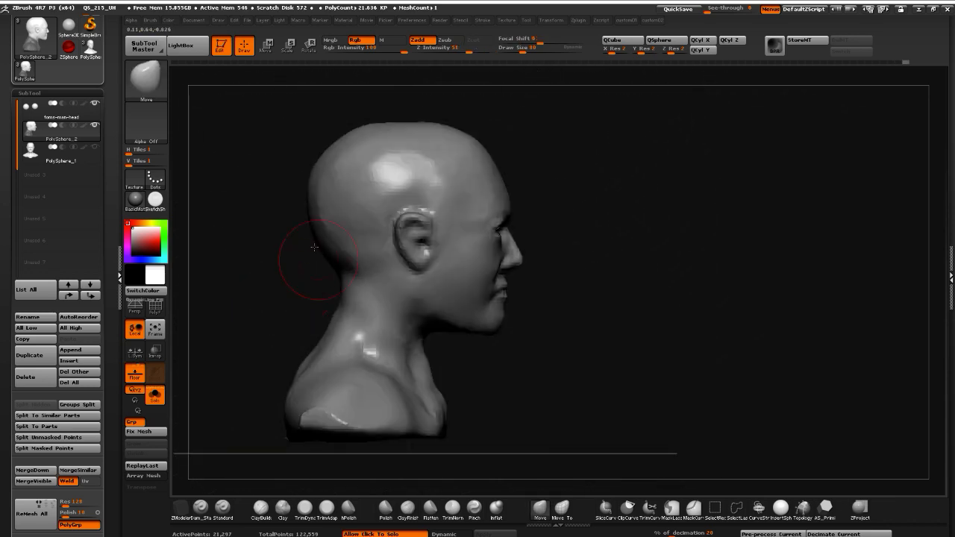
pyautogui.moveTo(245, 233)
pyautogui.keyDown('alt'); pyautogui.mouseDown(button='right')
pyautogui.moveTo(271, 260)
pyautogui.moveTo(267, 211)
pyautogui.moveTo(243, 221)
pyautogui.moveTo(251, 238)
pyautogui.mouseUp(button='right'); pyautogui.keyUp('alt')
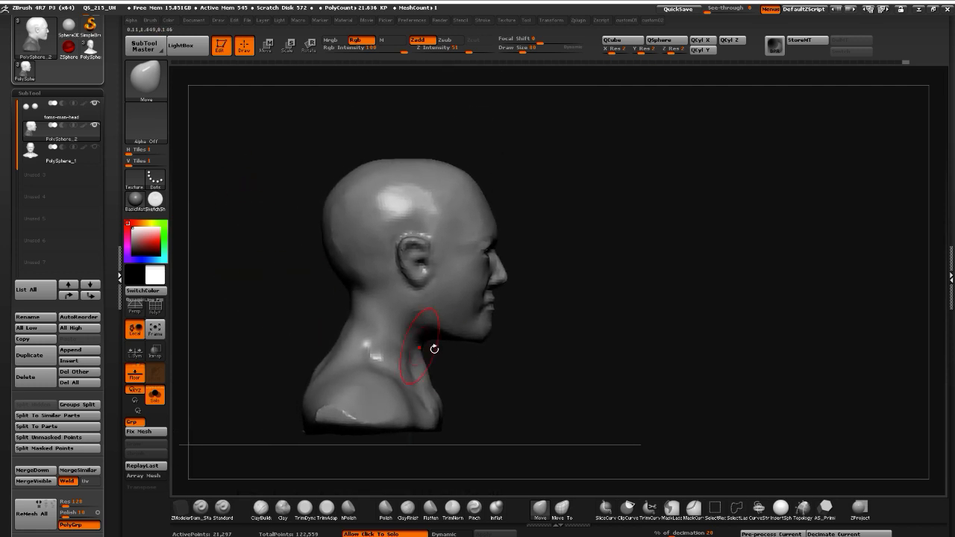
pyautogui.press('ctrl')
pyautogui.moveTo(452, 212)
pyautogui.keyDown('ctrl'); pyautogui.mouseDown()
pyautogui.moveTo(452, 380)
pyautogui.moveTo(441, 142)
pyautogui.mouseUp(); pyautogui.keyUp('ctrl')
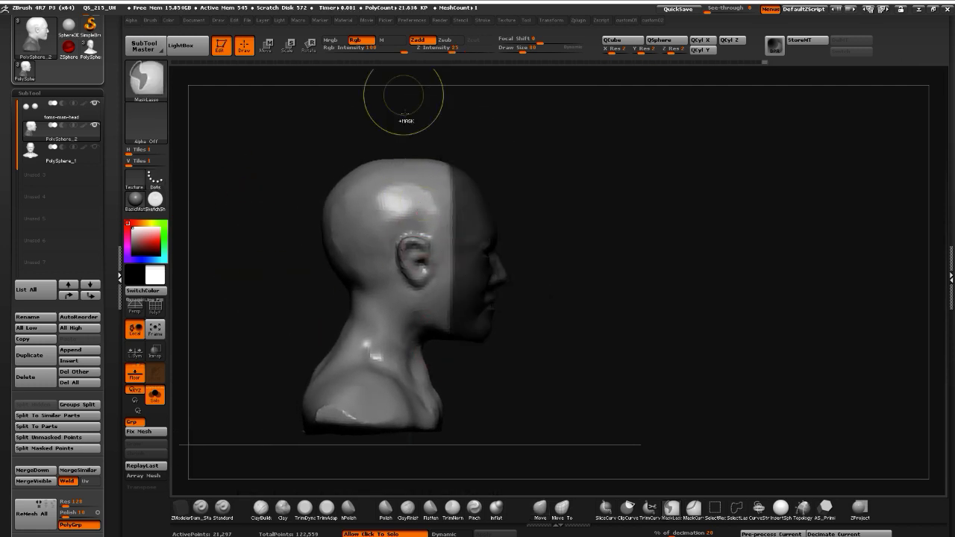
pyautogui.keyDown('ctrl'); pyautogui.click(521, 414); pyautogui.keyUp('ctrl')
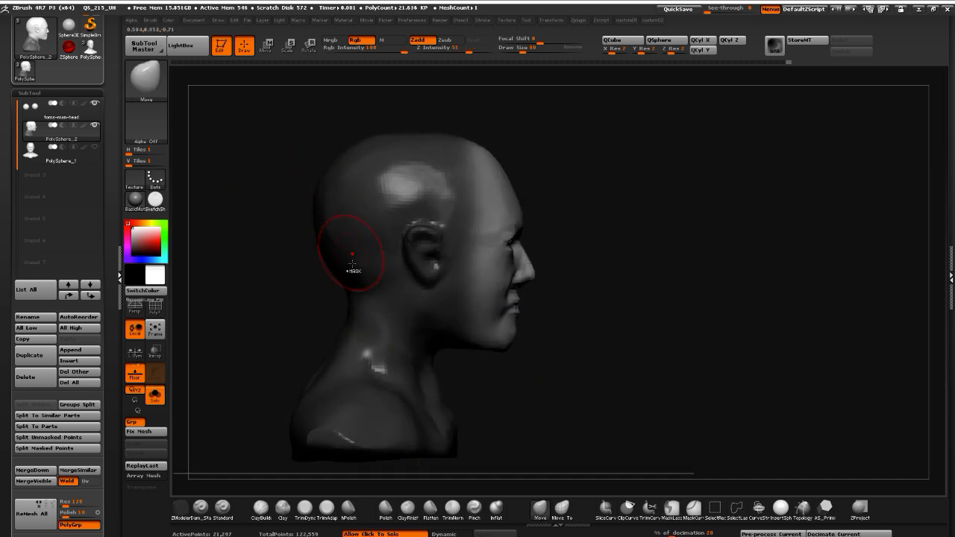
# Move the unmasked face slightly backward along a horizontal Transpose line and clear the mask
pyautogui.click(265, 45)
pyautogui.keyDown('shift'); pyautogui.moveTo(484, 273); pyautogui.dragTo(298, 273); pyautogui.keyUp('shift')
pyautogui.moveTo(391, 273); pyautogui.dragTo(376, 271)
pyautogui.keyDown('ctrl'); pyautogui.moveTo(260, 279); pyautogui.dragTo(275, 277); pyautogui.keyUp('ctrl')
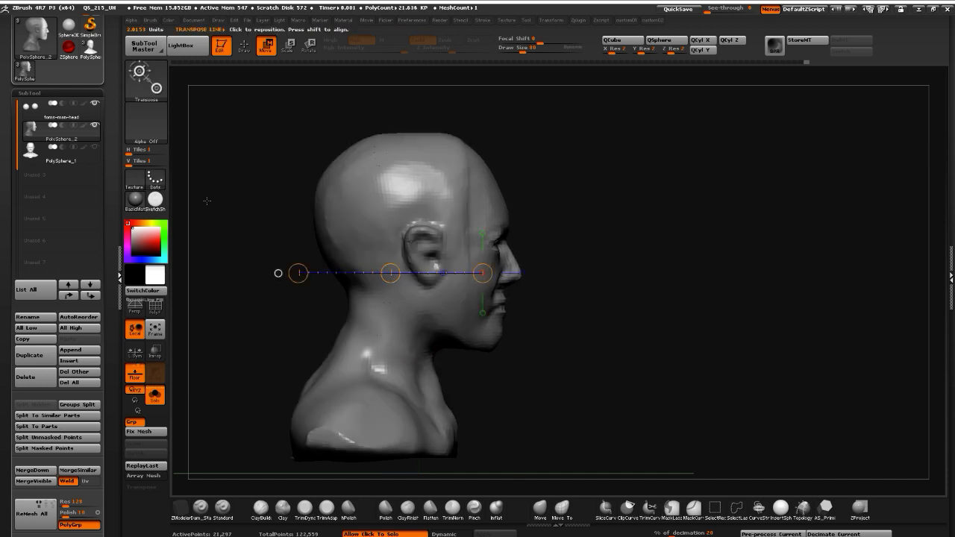
# Adjust the nape and the base of the throat in side view with the Move brush
pyautogui.click(539, 511)
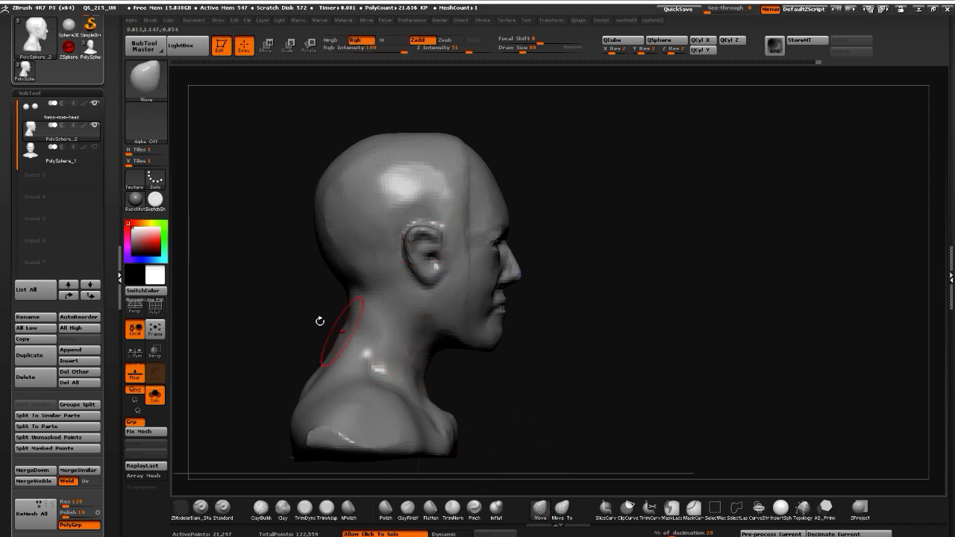
pyautogui.moveTo(319, 321); pyautogui.dragTo(286, 329)
pyautogui.moveTo(411, 382); pyautogui.dragTo(412, 386)
pyautogui.moveTo(282, 298)
pyautogui.mouseDown()
pyautogui.moveTo(298, 292)
pyautogui.moveTo(315, 260)
pyautogui.mouseUp()
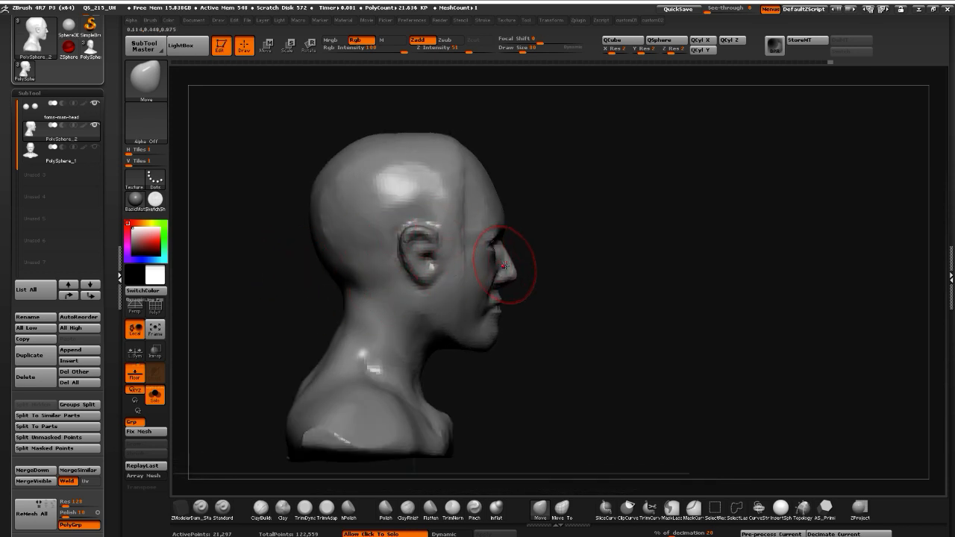
# Paint a mask over the ear and invert it to isolate the ear for a Transpose move
pyautogui.moveTo(398, 214)
pyautogui.keyDown('ctrl'); pyautogui.mouseDown()
pyautogui.moveTo(395, 296)
pyautogui.moveTo(398, 216)
pyautogui.mouseUp(); pyautogui.keyUp('ctrl')
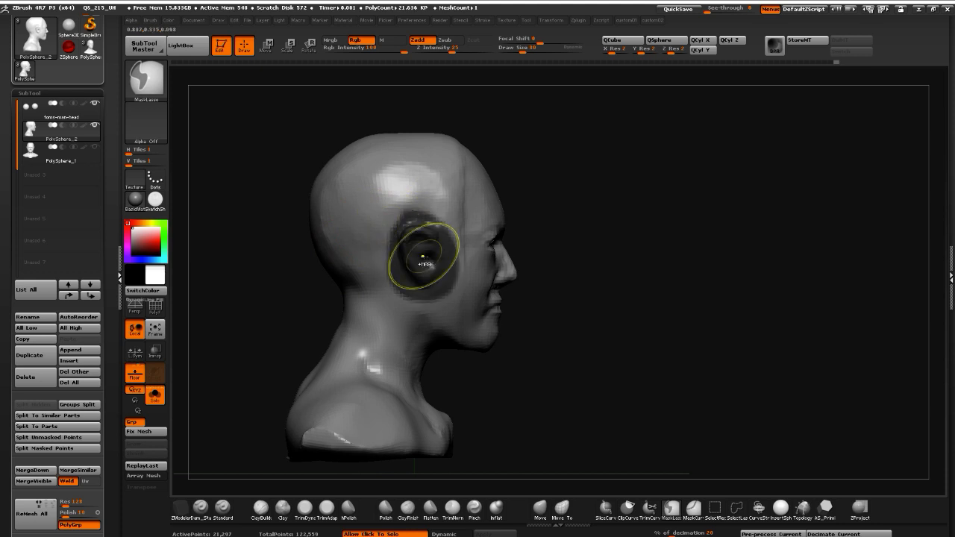
pyautogui.keyDown('ctrl'); pyautogui.click(422, 258); pyautogui.keyUp('ctrl')
pyautogui.keyDown('ctrl'); pyautogui.click(259, 271); pyautogui.keyUp('ctrl')
pyautogui.click(267, 46)
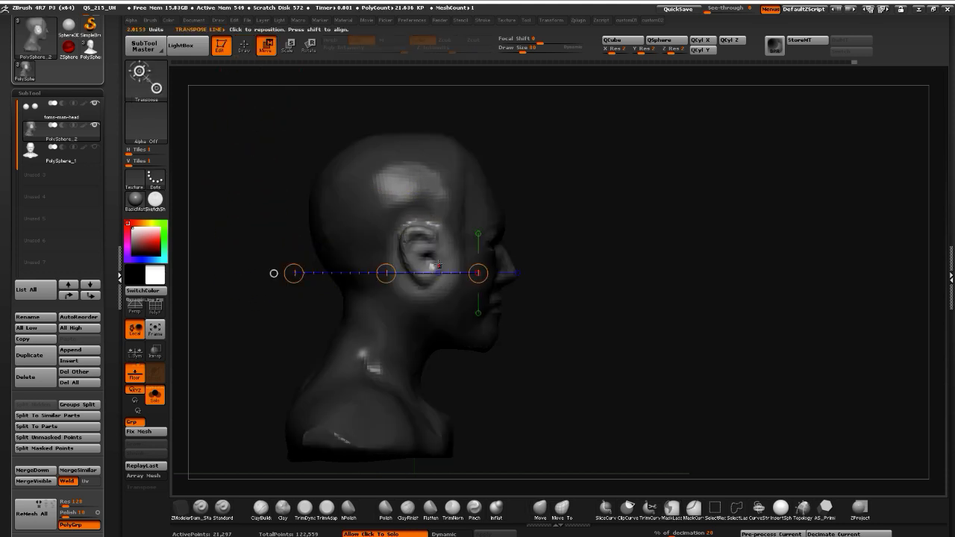
# Move the ear slightly backward along a horizontal Transpose line and clear the mask
pyautogui.click(273, 274)
pyautogui.keyDown('shift'); pyautogui.moveTo(249, 260); pyautogui.dragTo(247, 261); pyautogui.keyUp('shift')
pyautogui.moveTo(337, 261); pyautogui.dragTo(329, 260)
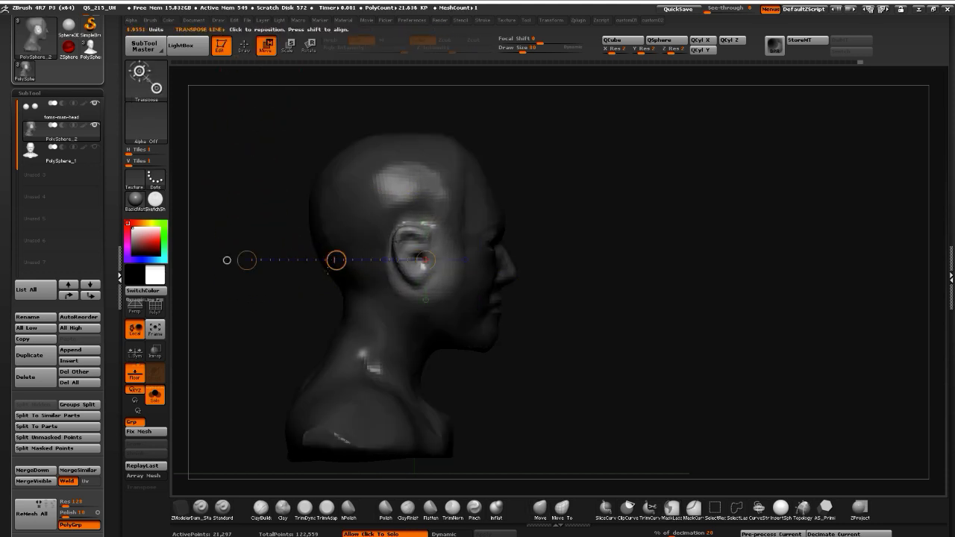
pyautogui.keyDown('ctrl'); pyautogui.click(286, 314); pyautogui.keyUp('ctrl')
# Reshape the ear's rear and lower contour with the Move brush, briefly showing the eyeballs to check proportions
pyautogui.click(539, 508)
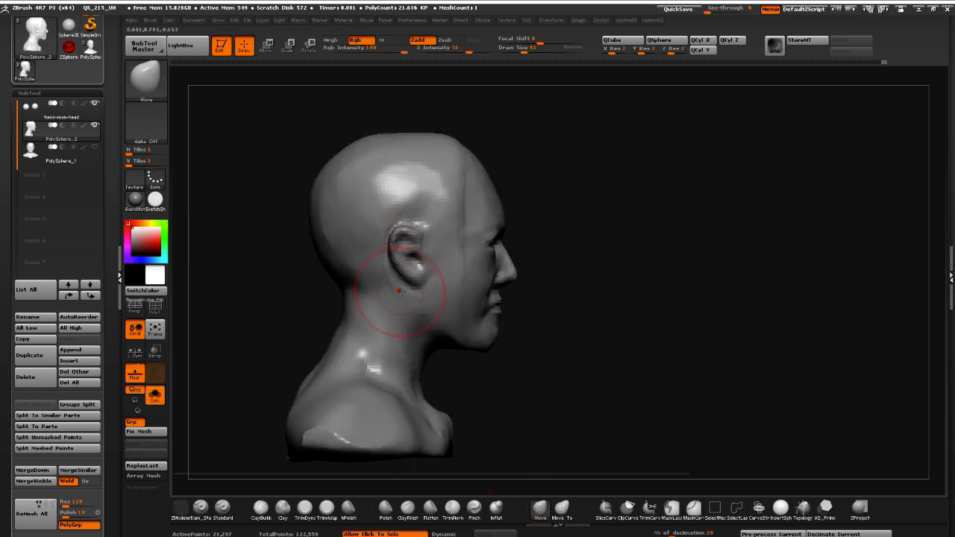
pyautogui.moveTo(415, 242); pyautogui.dragTo(360, 248)
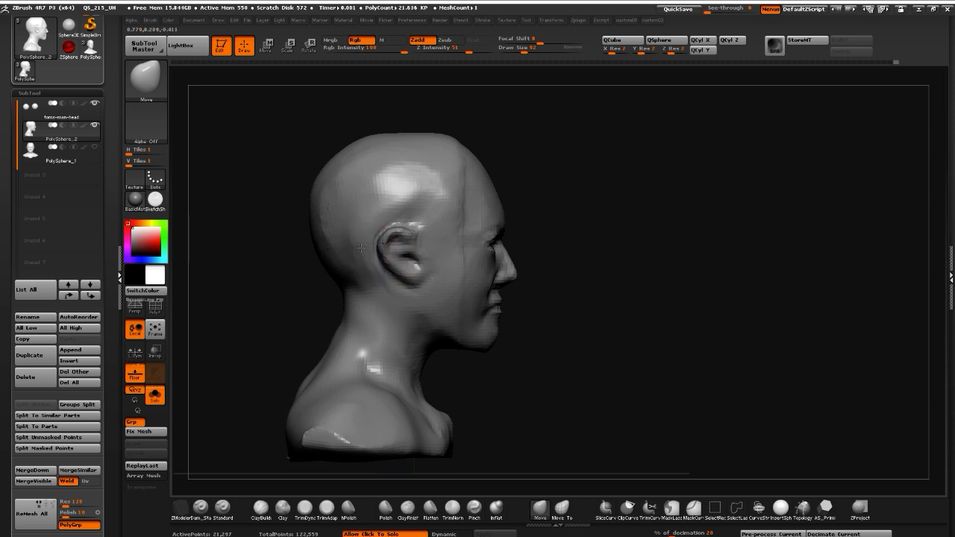
pyautogui.moveTo(382, 282); pyautogui.dragTo(374, 282)
pyautogui.rightClick(332, 286)
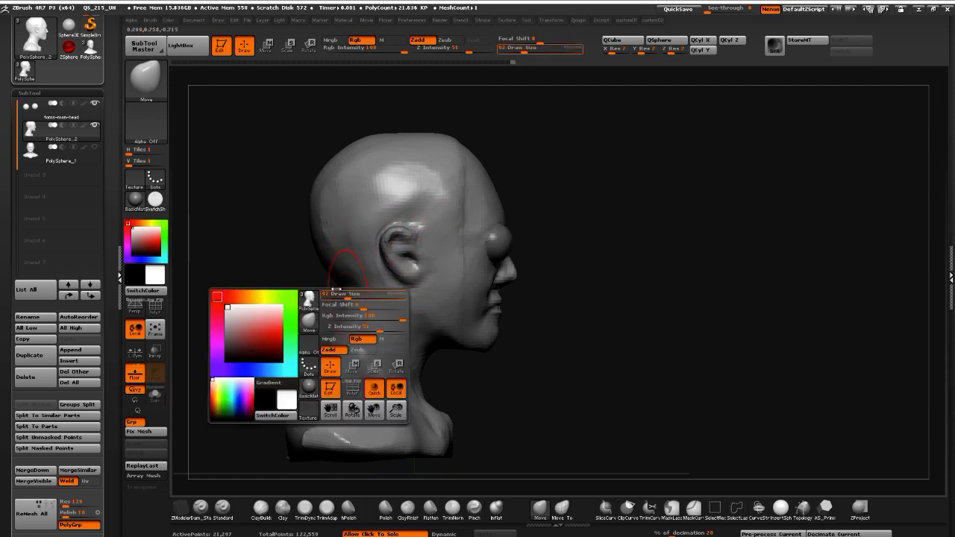
pyautogui.moveTo(263, 278)
pyautogui.mouseDown()
pyautogui.moveTo(214, 282)
pyautogui.moveTo(274, 284)
pyautogui.mouseUp()
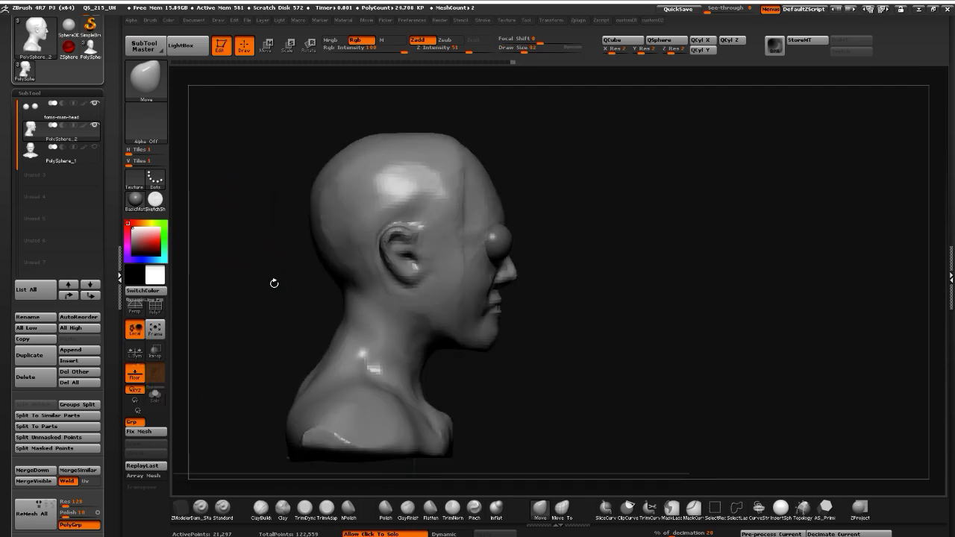
pyautogui.click(279, 284)
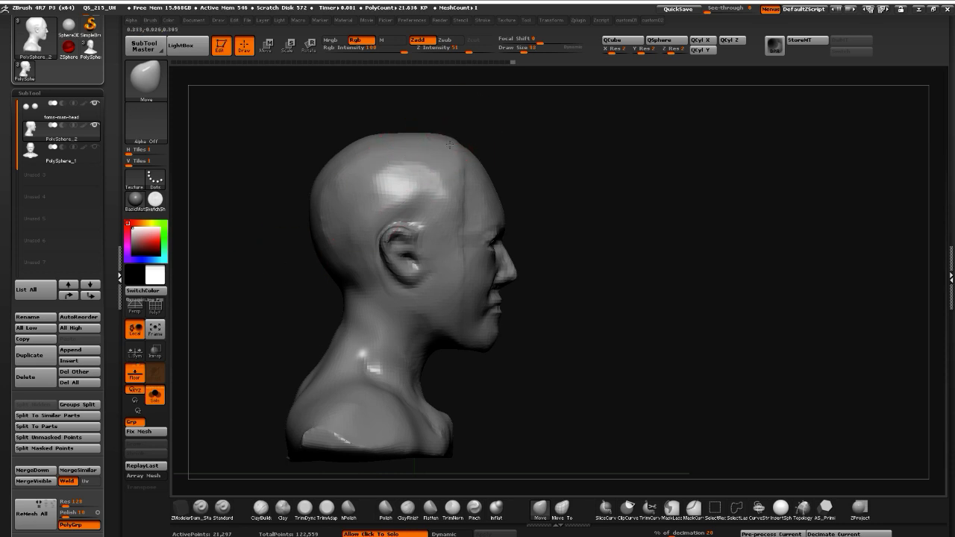
# Reshape the rear side of the skull from a top view with the Move brush
pyautogui.moveTo(258, 179); pyautogui.dragTo(246, 261)
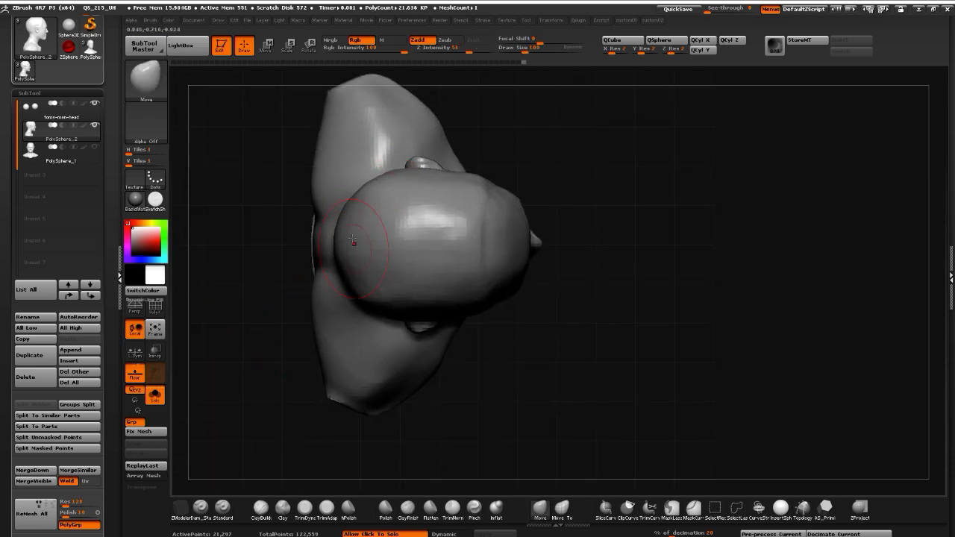
pyautogui.moveTo(366, 185); pyautogui.dragTo(359, 193)
pyautogui.moveTo(276, 225)
pyautogui.mouseDown()
pyautogui.moveTo(249, 273)
pyautogui.moveTo(257, 224)
pyautogui.moveTo(279, 234)
pyautogui.moveTo(269, 292)
pyautogui.mouseUp()
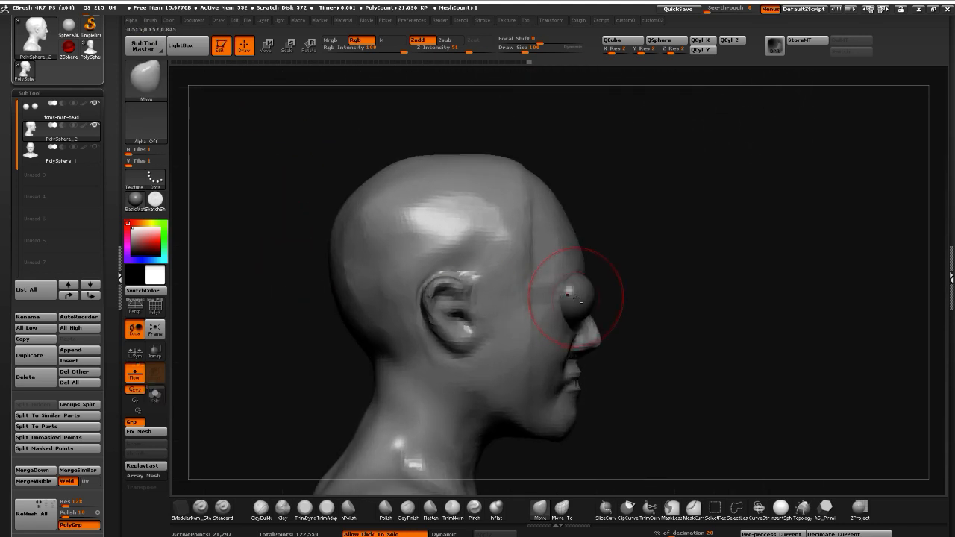
# Select the eyeballs and move them backward into the head along the horizontal Transpose line
pyautogui.keyDown('alt'); pyautogui.click(576, 297); pyautogui.keyUp('alt')
pyautogui.click(264, 46)
pyautogui.click(228, 321)
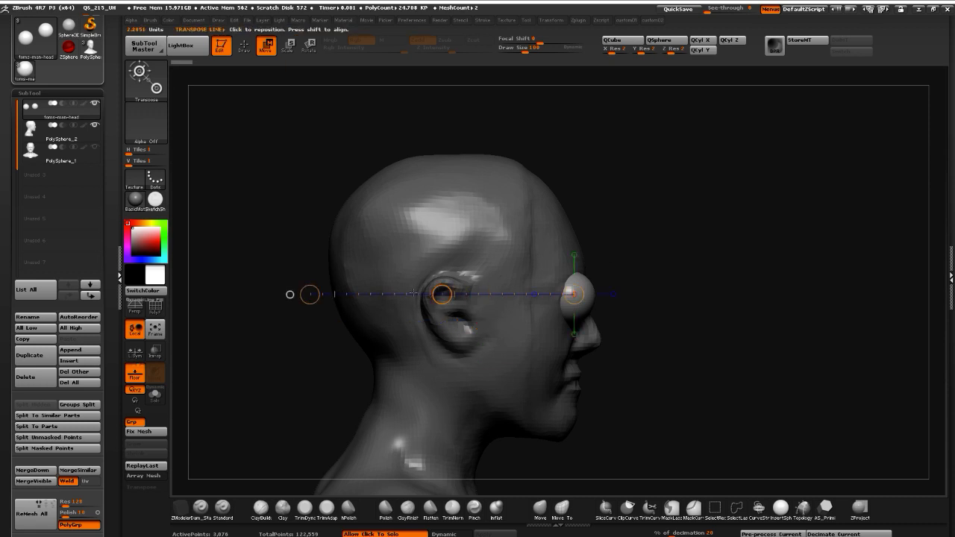
pyautogui.moveTo(442, 294); pyautogui.dragTo(421, 296)
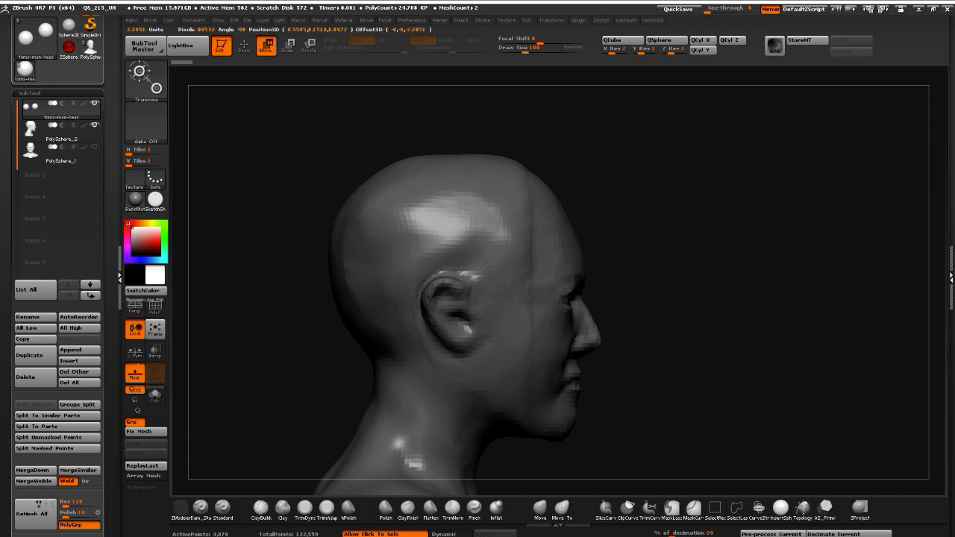
pyautogui.moveTo(664, 356); pyautogui.dragTo(550, 369)
pyautogui.moveTo(333, 307); pyautogui.dragTo(323, 275)
# Return to Draw mode and lower the eyeballs by two subdivision levels
pyautogui.click(245, 46)
pyautogui.moveTo(314, 224); pyautogui.dragTo(269, 207)
pyautogui.moveTo(298, 262)
pyautogui.keyDown('shift'); pyautogui.mouseDown()
pyautogui.moveTo(282, 268)
pyautogui.moveTo(324, 264)
pyautogui.moveTo(247, 273)
pyautogui.moveTo(350, 249)
pyautogui.mouseUp(); pyautogui.keyUp('shift')
pyautogui.moveTo(447, 227); pyautogui.dragTo(418, 226)
pyautogui.hotkey('shift', 'd')
pyautogui.hotkey('shift', 'd')
# Select the bust and reshape the crown and the sides of the neck with a smaller Move brush
pyautogui.moveTo(570, 257); pyautogui.dragTo(367, 207)
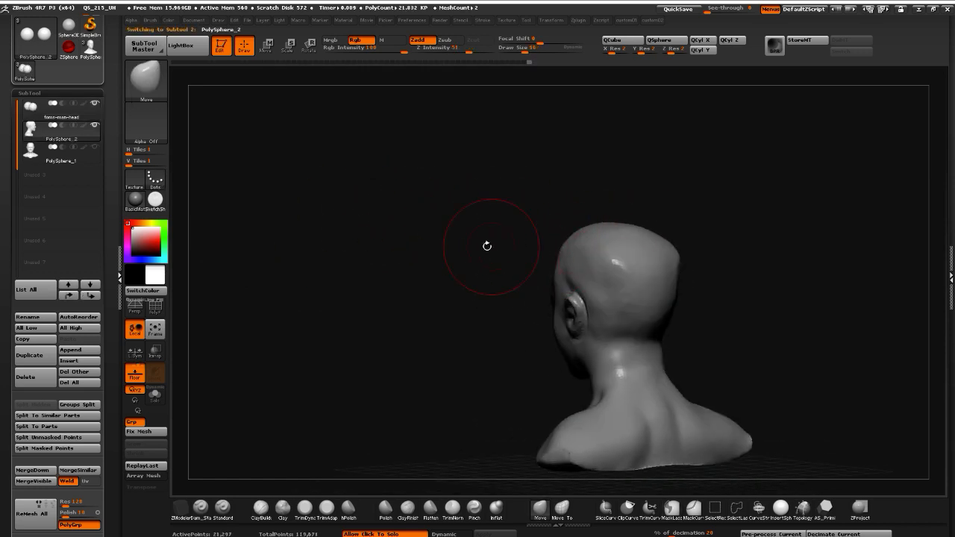
pyautogui.keyDown('alt'); pyautogui.click(604, 226); pyautogui.keyUp('alt')
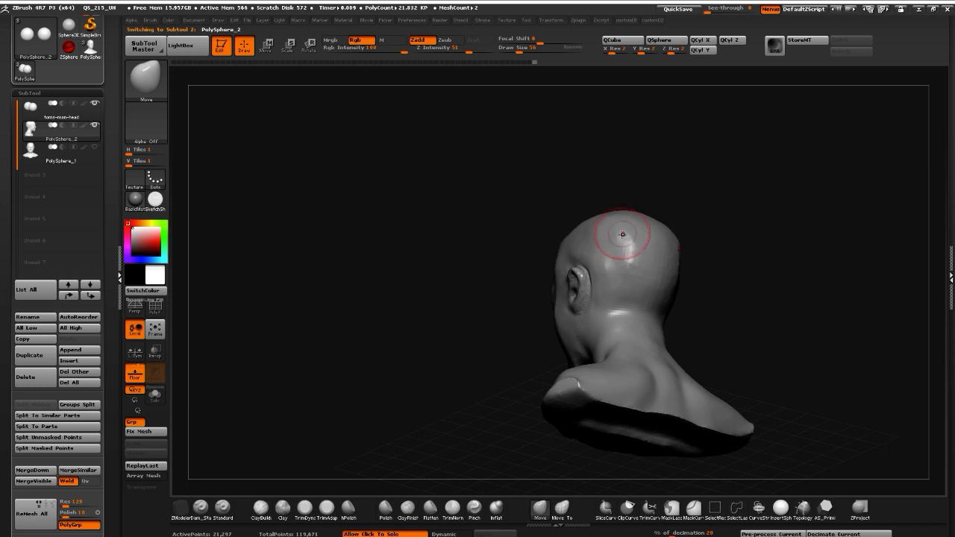
pyautogui.moveTo(620, 230); pyautogui.dragTo(615, 231)
pyautogui.moveTo(515, 233)
pyautogui.mouseDown()
pyautogui.moveTo(428, 243)
pyautogui.moveTo(412, 222)
pyautogui.moveTo(571, 224)
pyautogui.mouseUp()
pyautogui.moveTo(527, 272)
pyautogui.mouseDown()
pyautogui.moveTo(497, 284)
pyautogui.moveTo(538, 299)
pyautogui.mouseUp()
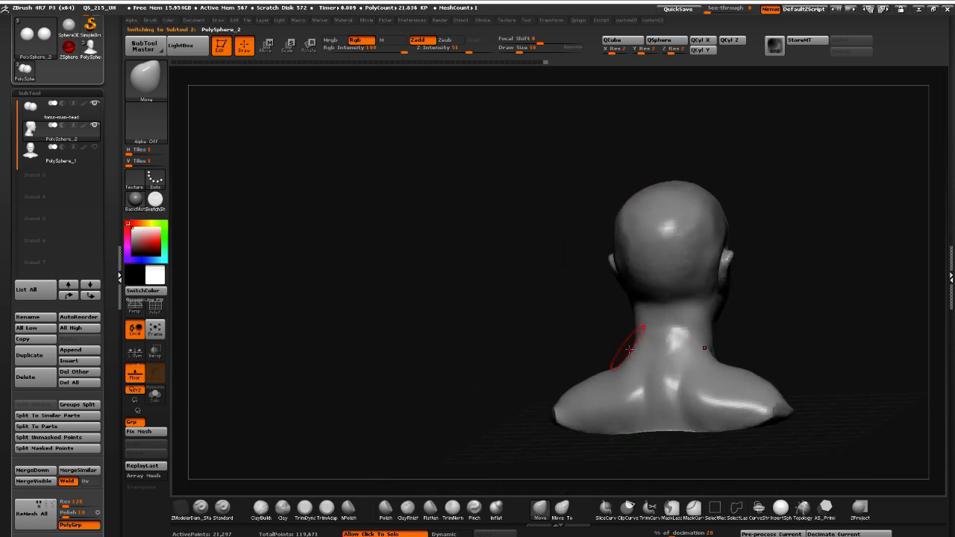
pyautogui.moveTo(633, 354); pyautogui.dragTo(635, 353)
pyautogui.moveTo(585, 318)
pyautogui.mouseDown()
pyautogui.moveTo(501, 302)
pyautogui.moveTo(512, 289)
pyautogui.moveTo(458, 303)
pyautogui.moveTo(482, 297)
pyautogui.moveTo(455, 267)
pyautogui.moveTo(556, 187)
pyautogui.moveTo(483, 189)
pyautogui.mouseUp()
pyautogui.moveTo(420, 296)
pyautogui.keyDown('alt'); pyautogui.mouseDown()
pyautogui.moveTo(465, 320)
pyautogui.moveTo(515, 376)
pyautogui.mouseUp(); pyautogui.keyUp('alt')
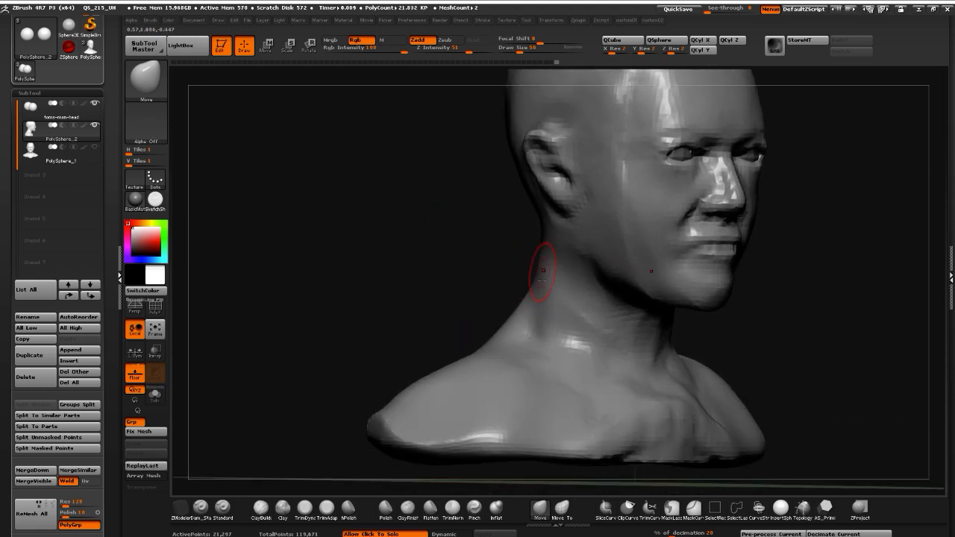
# Reshape the back of the neck and the trapezius from side and three-quarter views with the Move brush
pyautogui.moveTo(350, 323)
pyautogui.mouseDown()
pyautogui.moveTo(331, 320)
pyautogui.moveTo(478, 329)
pyautogui.mouseUp()
pyautogui.moveTo(287, 258)
pyautogui.mouseDown()
pyautogui.moveTo(320, 256)
pyautogui.moveTo(313, 299)
pyautogui.moveTo(312, 291)
pyautogui.mouseUp()
pyautogui.press('space')
pyautogui.moveTo(350, 194)
pyautogui.keyDown('shift'); pyautogui.mouseDown()
pyautogui.moveTo(324, 281)
pyautogui.moveTo(327, 261)
pyautogui.mouseUp(); pyautogui.keyUp('shift')
pyautogui.moveTo(485, 323); pyautogui.dragTo(503, 281)
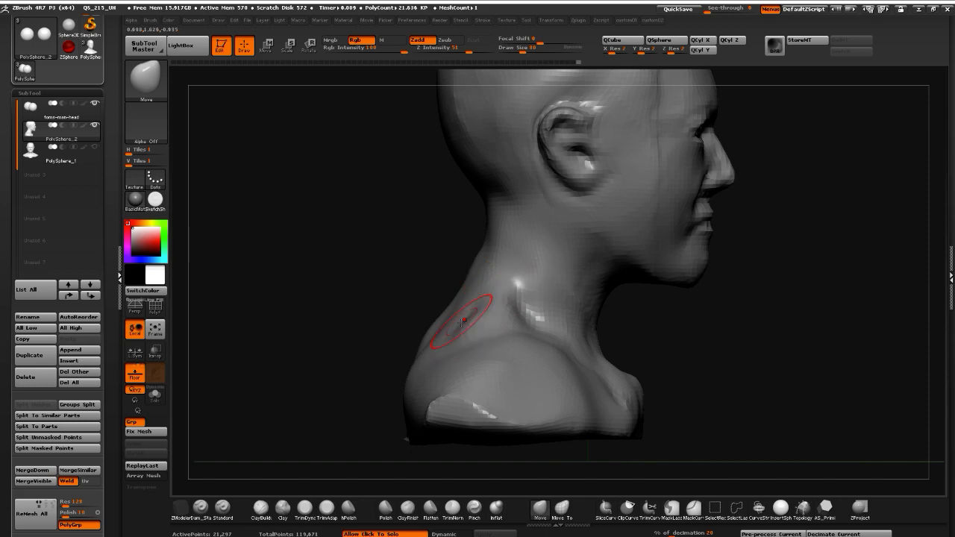
pyautogui.moveTo(558, 350); pyautogui.dragTo(545, 359)
# Refine the slope from the neck to the shoulders and the collarbone area with the Move brush
pyautogui.moveTo(406, 297); pyautogui.dragTo(331, 302)
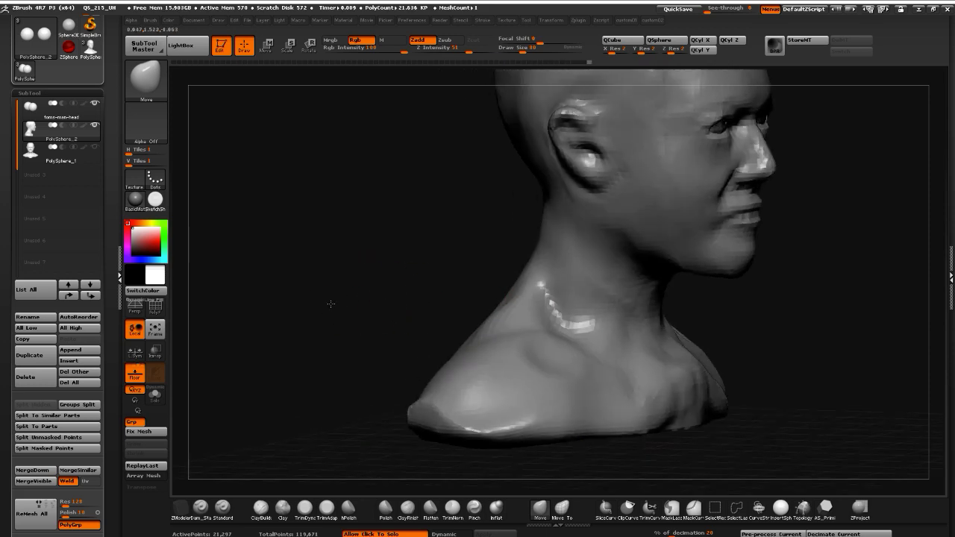
pyautogui.moveTo(555, 340); pyautogui.dragTo(572, 362)
pyautogui.moveTo(427, 262)
pyautogui.mouseDown()
pyautogui.moveTo(413, 294)
pyautogui.moveTo(455, 297)
pyautogui.mouseUp()
pyautogui.moveTo(518, 328); pyautogui.dragTo(528, 322)
pyautogui.moveTo(407, 299); pyautogui.dragTo(313, 304)
pyautogui.moveTo(564, 307)
pyautogui.keyDown('shift'); pyautogui.mouseDown()
pyautogui.moveTo(500, 338)
pyautogui.moveTo(583, 356)
pyautogui.mouseUp(); pyautogui.keyUp('shift')
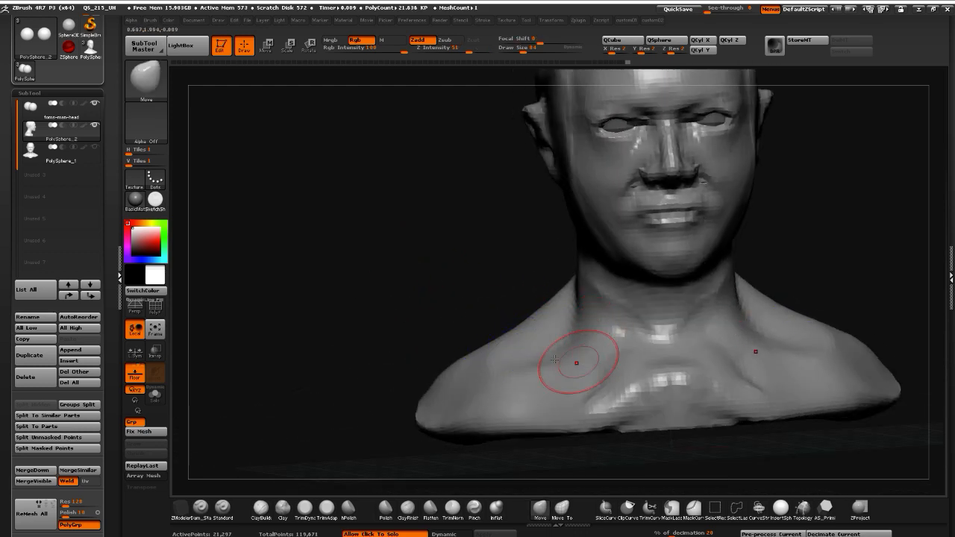
pyautogui.moveTo(373, 313)
pyautogui.mouseDown()
pyautogui.moveTo(672, 351)
pyautogui.moveTo(640, 359)
pyautogui.moveTo(645, 367)
pyautogui.mouseUp()
pyautogui.press('b')
pyautogui.press('m')
pyautogui.press('v')
# Isolate the shoulders from a front view by lasso-selecting around them and hiding the head and upper neck
pyautogui.moveTo(406, 291); pyautogui.dragTo(514, 336)
pyautogui.moveTo(716, 373); pyautogui.dragTo(393, 353)
pyautogui.keyDown('shift'); pyautogui.moveTo(520, 335); pyautogui.dragTo(506, 267); pyautogui.keyUp('shift')
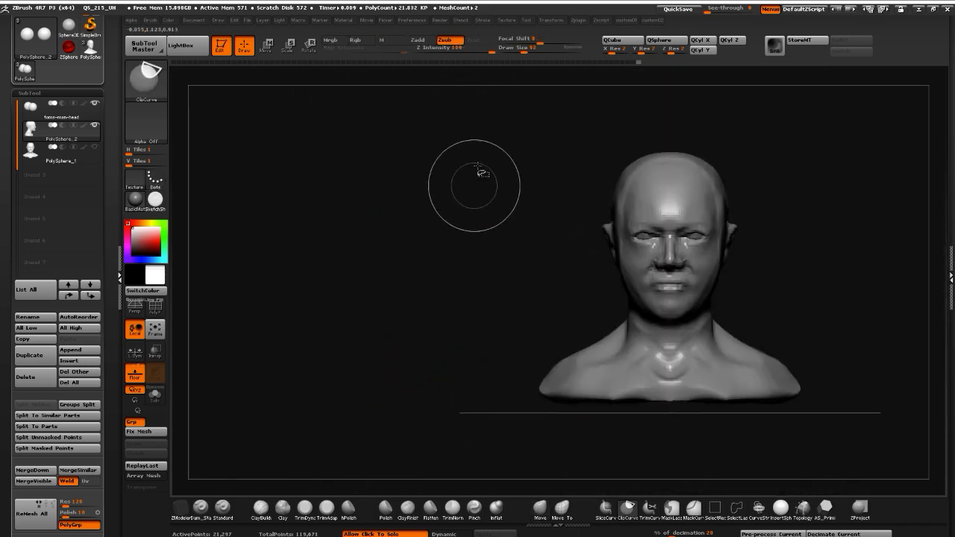
pyautogui.keyDown('ctrl'); pyautogui.keyDown('shift'); pyautogui.moveTo(550, 109); pyautogui.dragTo(758, 108); pyautogui.keyUp('shift'); pyautogui.keyUp('ctrl')
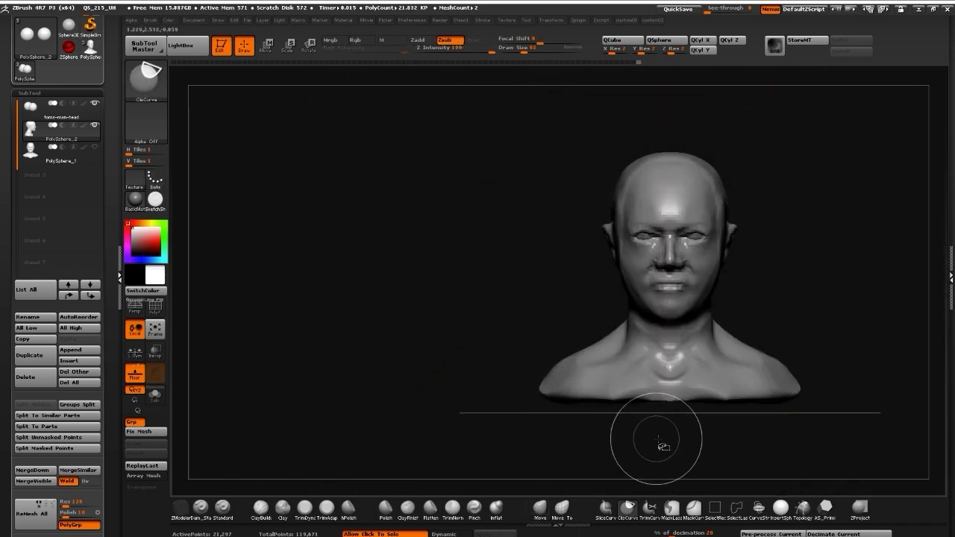
pyautogui.click(736, 510)
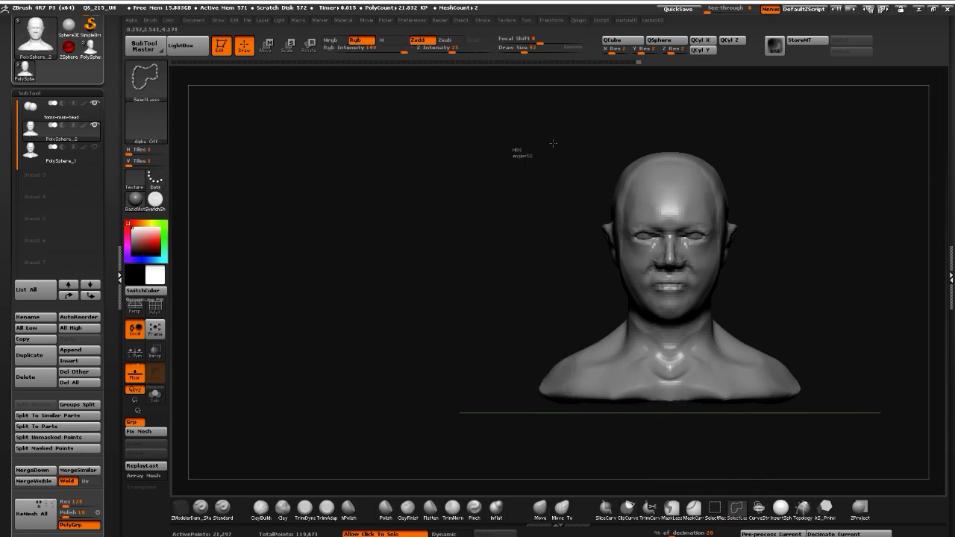
pyautogui.moveTo(512, 140)
pyautogui.keyDown('ctrl'); pyautogui.keyDown('shift'); pyautogui.mouseDown()
pyautogui.moveTo(639, 324)
pyautogui.moveTo(607, 341)
pyautogui.moveTo(520, 254)
pyautogui.mouseUp(); pyautogui.keyUp('shift'); pyautogui.keyUp('ctrl')
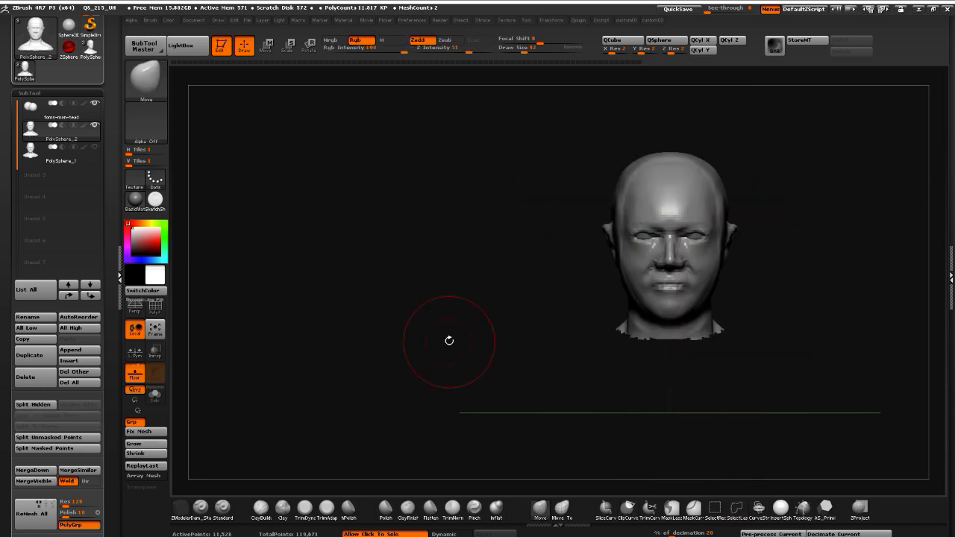
pyautogui.keyDown('ctrl'); pyautogui.keyDown('shift'); pyautogui.moveTo(449, 340); pyautogui.dragTo(398, 262); pyautogui.keyUp('shift'); pyautogui.keyUp('ctrl')
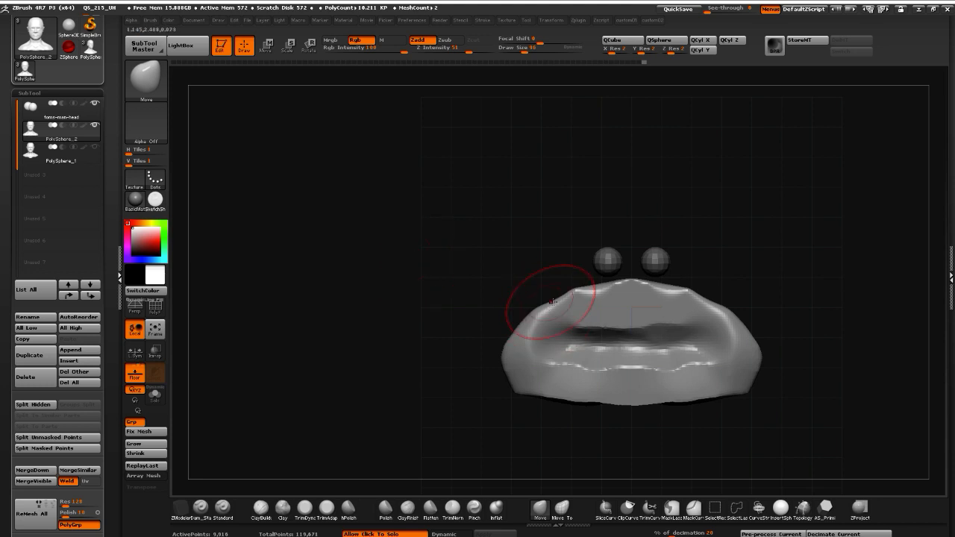
# Widen and round the outline of the isolated shoulders and chest from below with the Move brush
pyautogui.moveTo(552, 301); pyautogui.dragTo(538, 290)
pyautogui.moveTo(608, 288)
pyautogui.mouseDown()
pyautogui.moveTo(601, 281)
pyautogui.moveTo(615, 284)
pyautogui.moveTo(524, 311)
pyautogui.moveTo(499, 367)
pyautogui.mouseUp()
pyautogui.moveTo(537, 395)
pyautogui.mouseDown()
pyautogui.moveTo(542, 404)
pyautogui.moveTo(575, 402)
pyautogui.mouseUp()
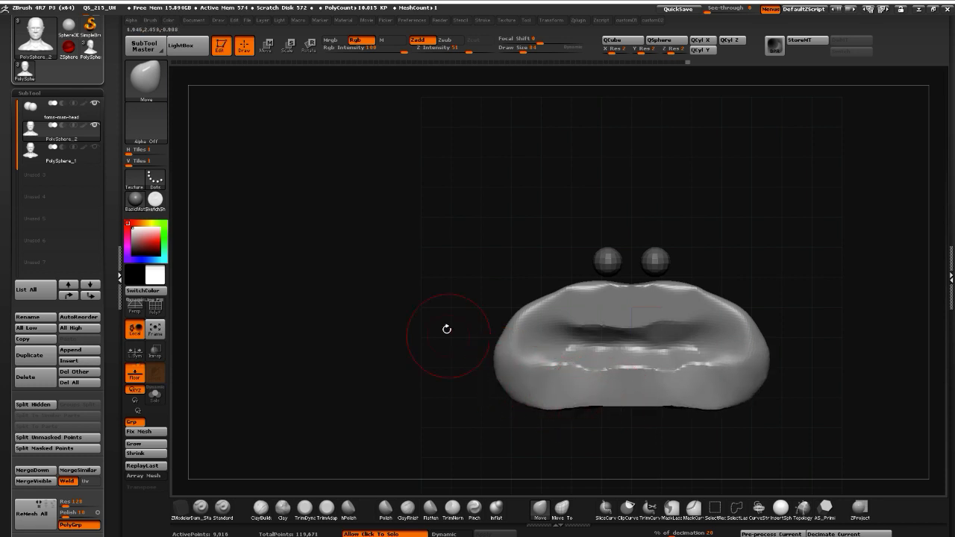
pyautogui.moveTo(506, 335); pyautogui.dragTo(502, 328)
pyautogui.moveTo(549, 299)
pyautogui.mouseDown()
pyautogui.moveTo(544, 292)
pyautogui.moveTo(570, 285)
pyautogui.mouseUp()
pyautogui.moveTo(488, 249)
pyautogui.mouseDown()
pyautogui.moveTo(451, 371)
pyautogui.moveTo(571, 273)
pyautogui.mouseUp()
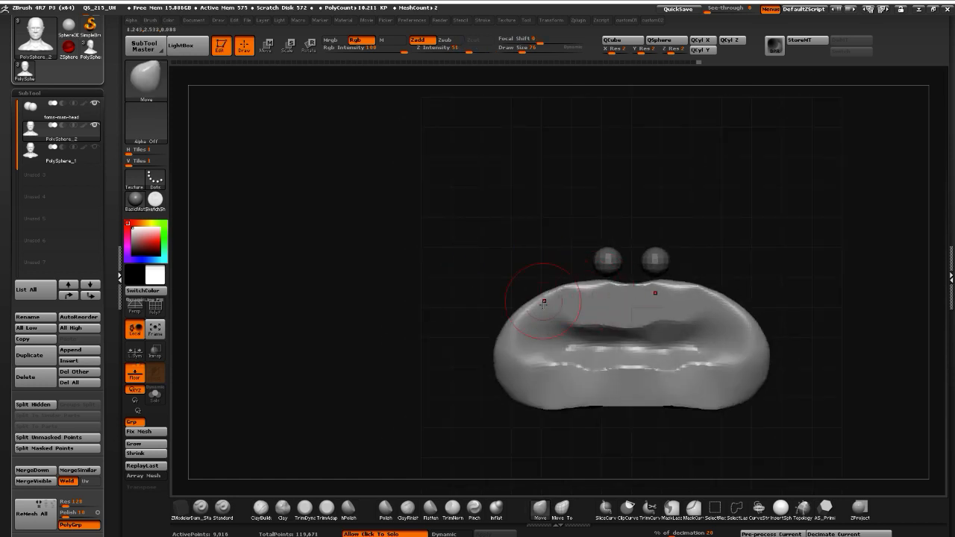
pyautogui.moveTo(520, 314)
pyautogui.mouseDown()
pyautogui.moveTo(526, 322)
pyautogui.moveTo(538, 298)
pyautogui.mouseUp()
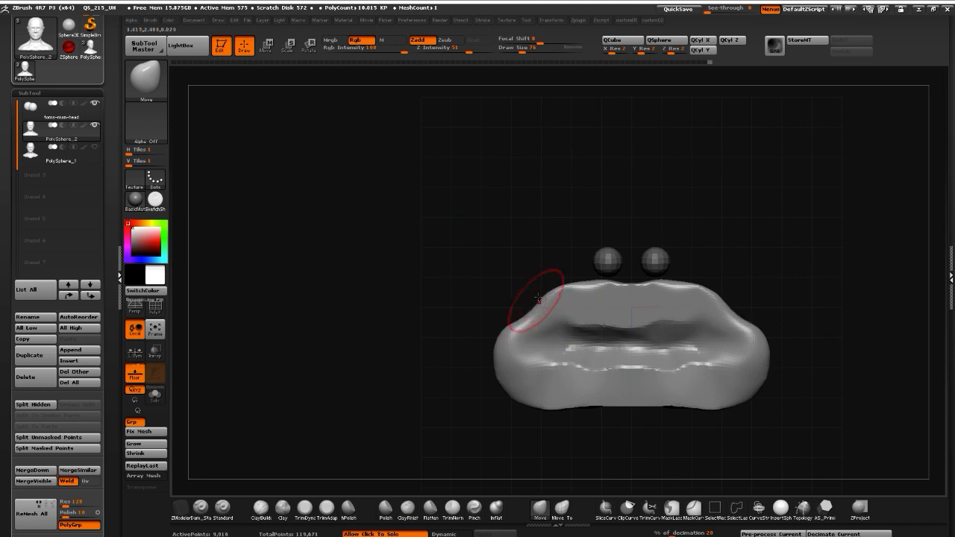
# Flatten the underside of the shoulders from the front view with a straight horizontal ClipCurve line
pyautogui.moveTo(486, 358); pyautogui.dragTo(474, 323)
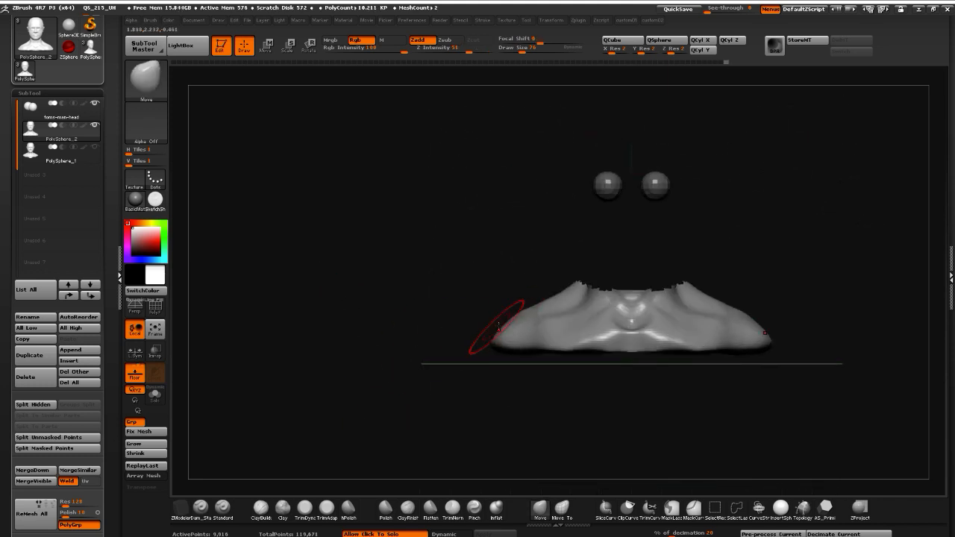
pyautogui.keyDown('ctrl'); pyautogui.keyDown('shift'); pyautogui.click(628, 510); pyautogui.keyUp('shift'); pyautogui.keyUp('ctrl')
pyautogui.keyDown('ctrl'); pyautogui.keyDown('shift'); pyautogui.moveTo(795, 346); pyautogui.dragTo(409, 347); pyautogui.keyUp('shift'); pyautogui.keyUp('ctrl')
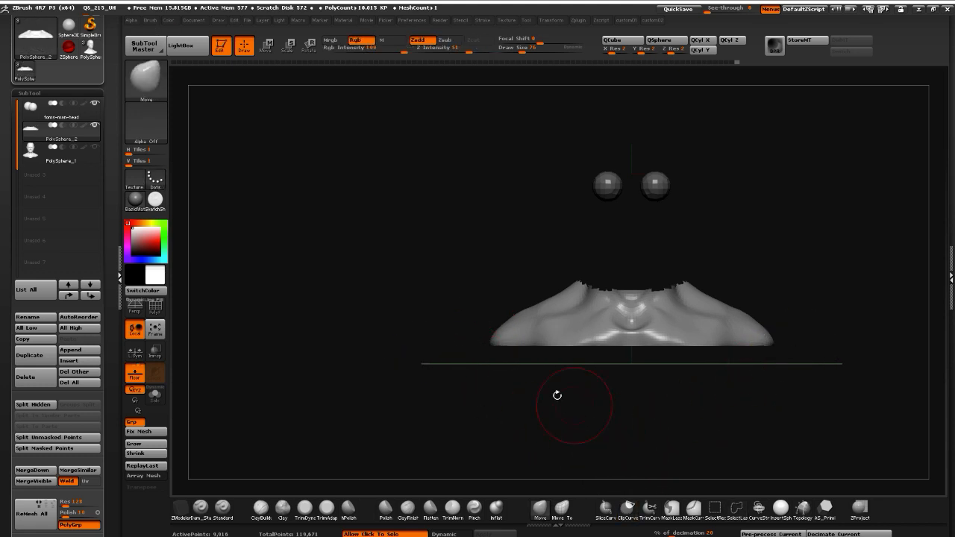
# Adjust the outer shoulder contour from above with the Move and Move Topological brushes
pyautogui.moveTo(461, 375)
pyautogui.mouseDown()
pyautogui.moveTo(448, 380)
pyautogui.moveTo(445, 449)
pyautogui.moveTo(440, 417)
pyautogui.moveTo(439, 436)
pyautogui.moveTo(490, 383)
pyautogui.mouseUp()
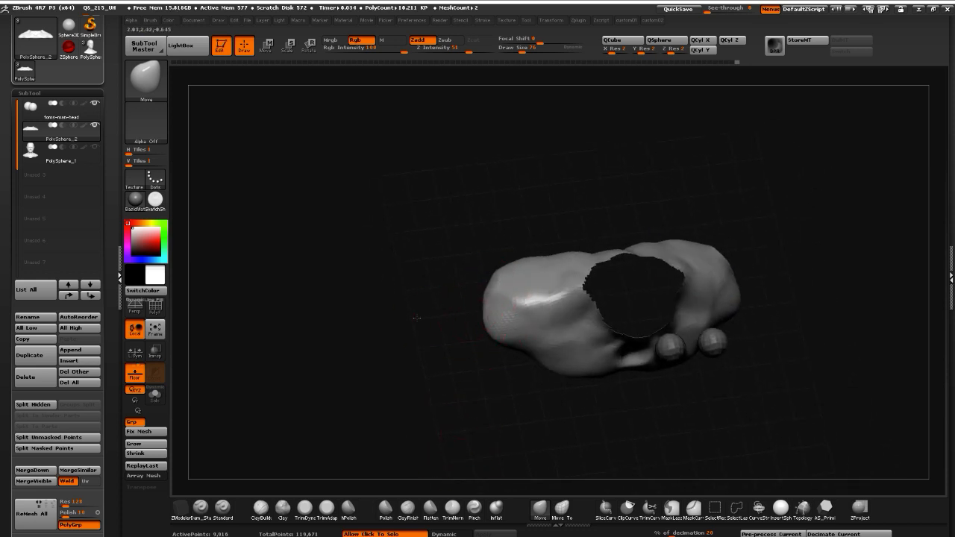
pyautogui.moveTo(416, 317); pyautogui.dragTo(498, 296)
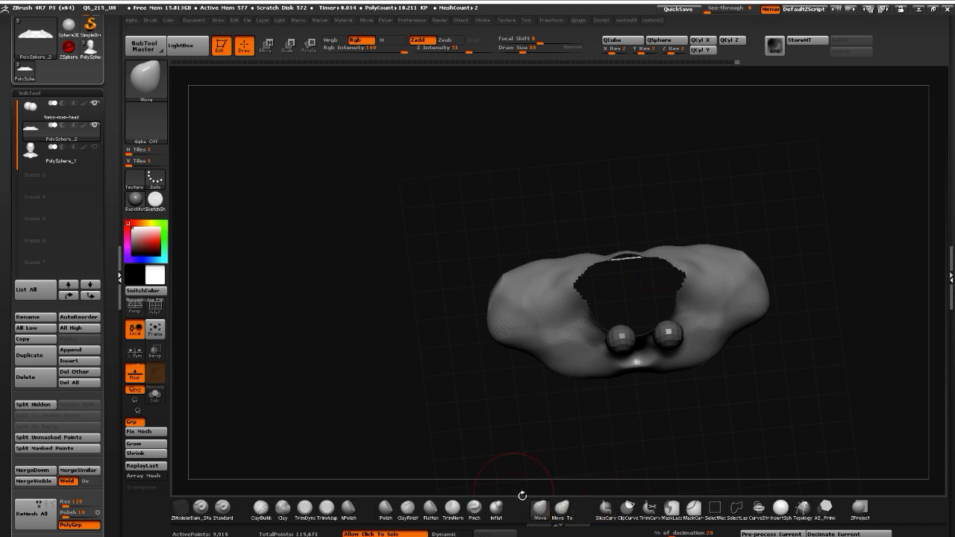
pyautogui.click(561, 512)
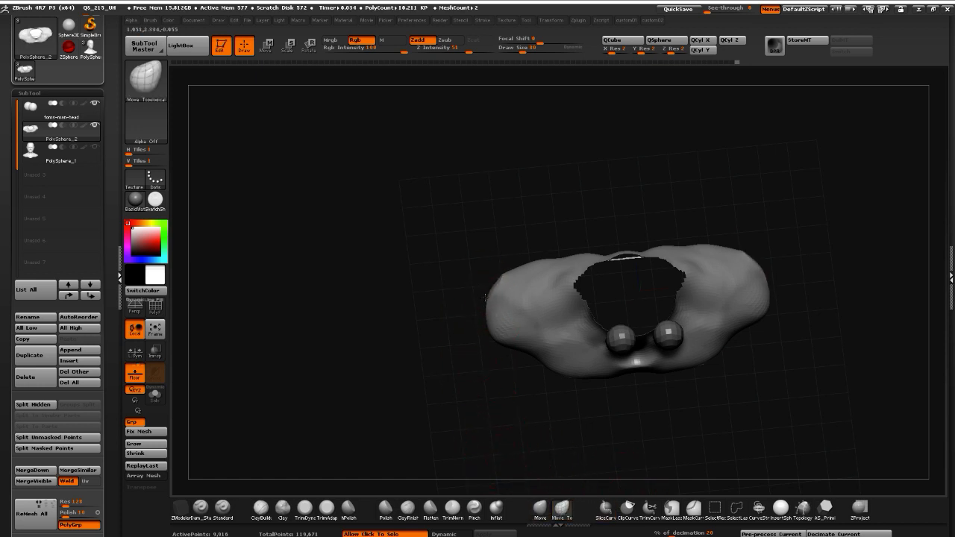
pyautogui.moveTo(426, 380); pyautogui.dragTo(426, 283)
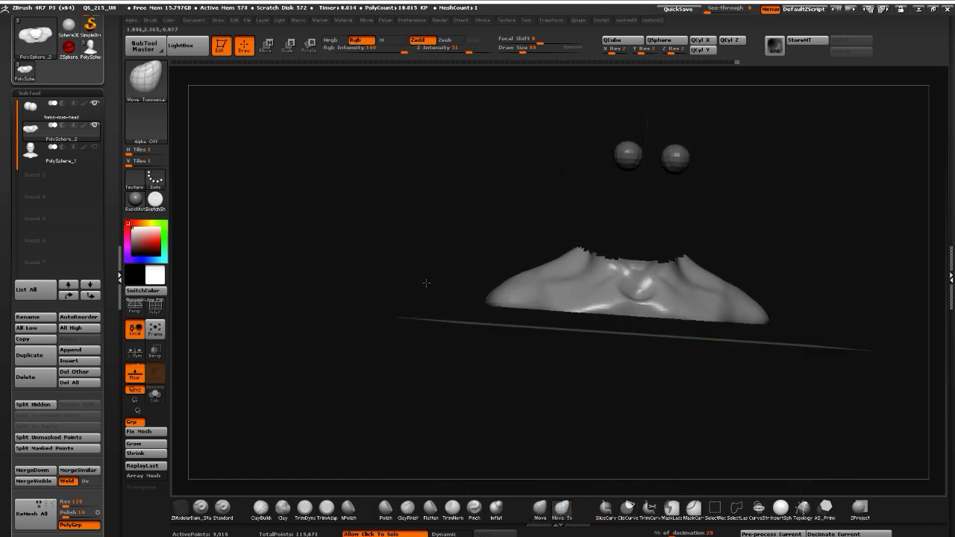
# Apply the Flat Color material and unhide the whole bust to check its silhouette from several angles
pyautogui.click(134, 199)
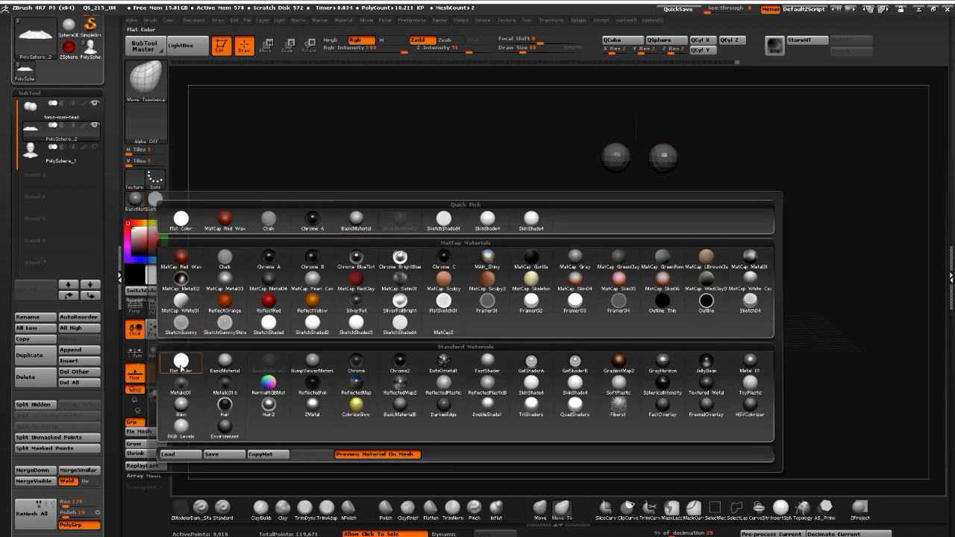
pyautogui.click(180, 363)
pyautogui.moveTo(311, 386); pyautogui.dragTo(306, 367)
pyautogui.keyDown('ctrl'); pyautogui.keyDown('shift'); pyautogui.click(287, 301); pyautogui.keyUp('shift'); pyautogui.keyUp('ctrl')
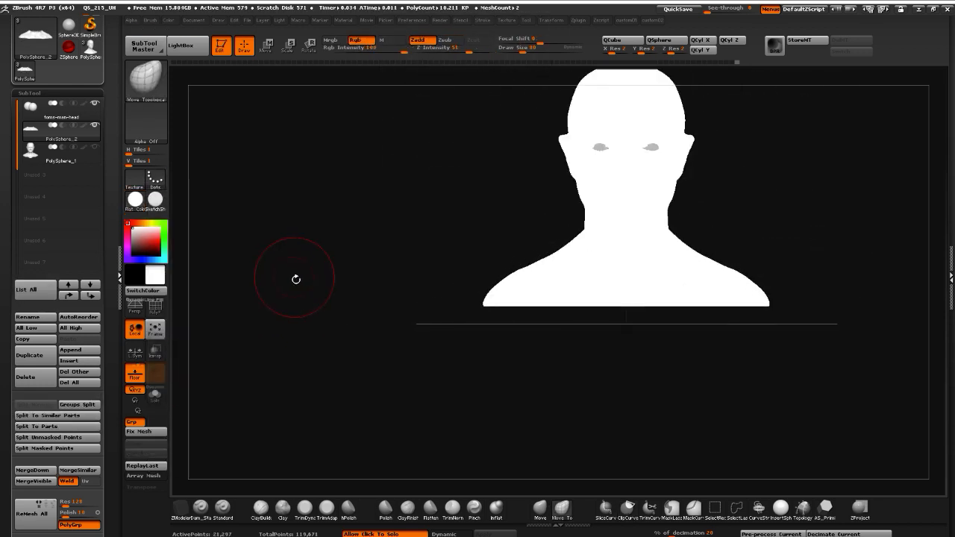
pyautogui.moveTo(296, 280); pyautogui.dragTo(183, 247)
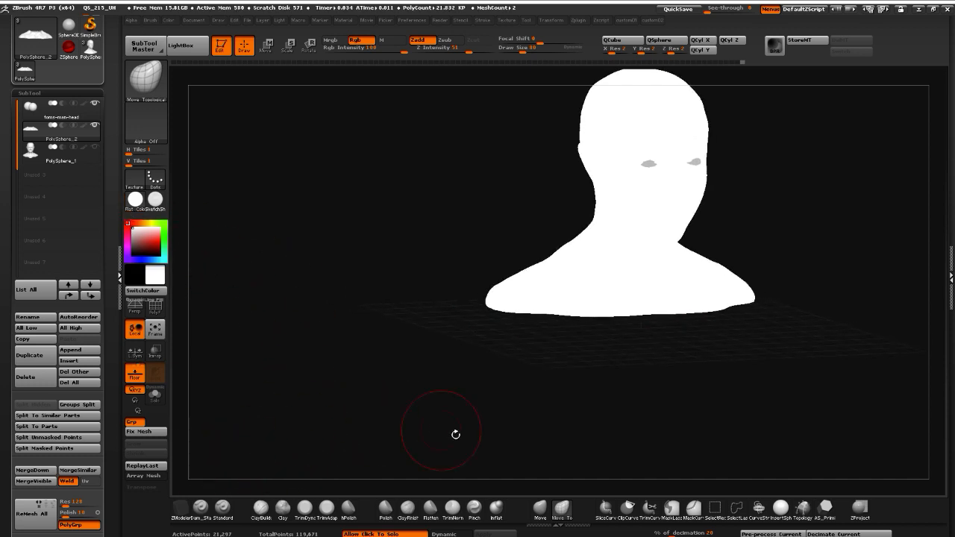
# Return to the Move brush and restore the grey basic material on the bust
pyautogui.click(537, 509)
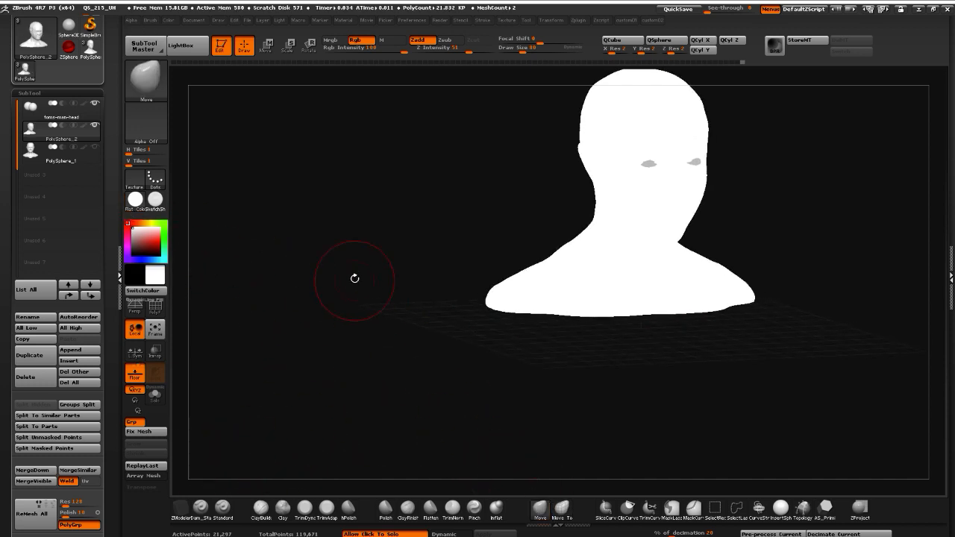
pyautogui.click(135, 201)
pyautogui.click(270, 364)
pyautogui.moveTo(324, 311)
pyautogui.mouseDown()
pyautogui.moveTo(351, 363)
pyautogui.moveTo(332, 311)
pyautogui.moveTo(305, 328)
pyautogui.moveTo(533, 182)
pyautogui.mouseUp()
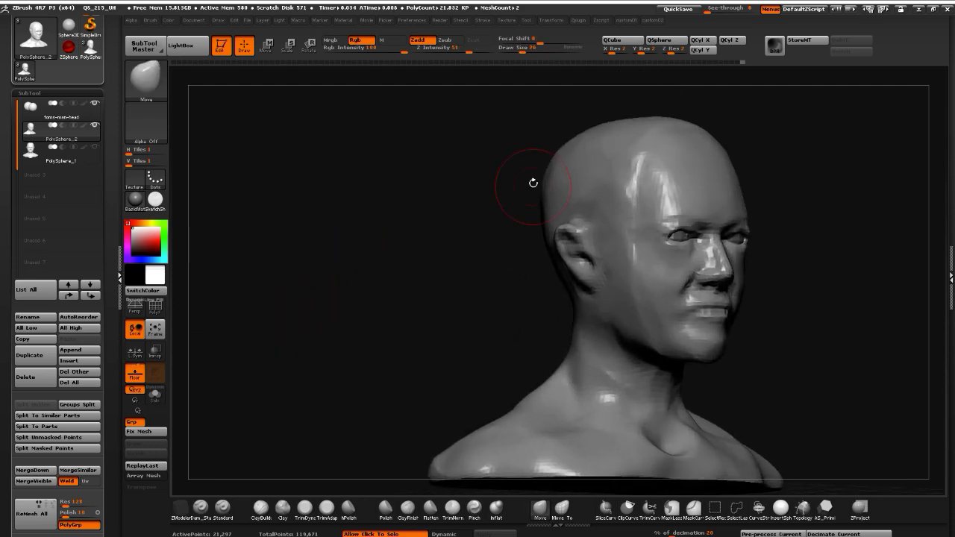
# Smooth the ridges on the temple and the side of the skull with a smaller Smooth brush
pyautogui.moveTo(375, 262)
pyautogui.mouseDown()
pyautogui.moveTo(396, 258)
pyautogui.moveTo(313, 268)
pyautogui.moveTo(371, 271)
pyautogui.moveTo(428, 234)
pyautogui.mouseUp()
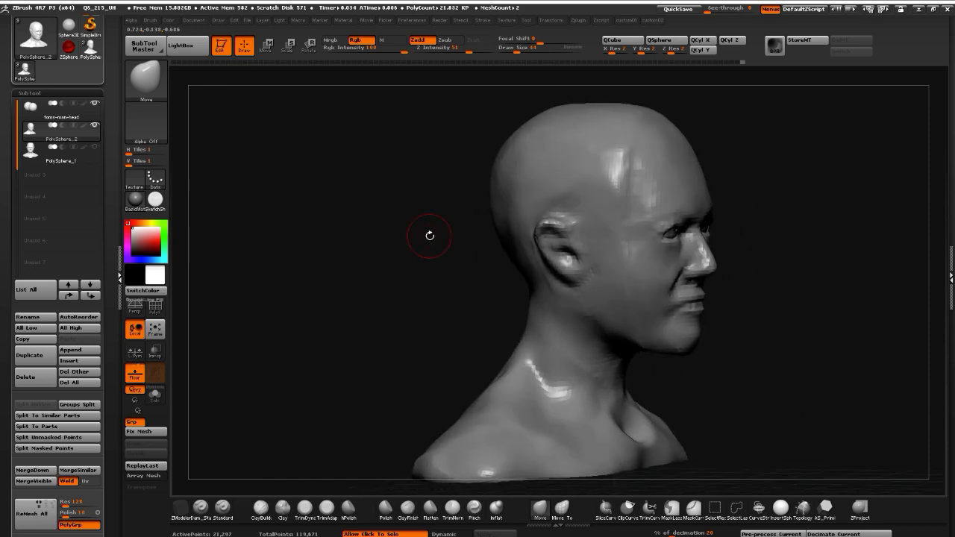
pyautogui.press('shift')
pyautogui.keyDown('shift'); pyautogui.moveTo(621, 200); pyautogui.dragTo(627, 148); pyautogui.keyUp('shift')
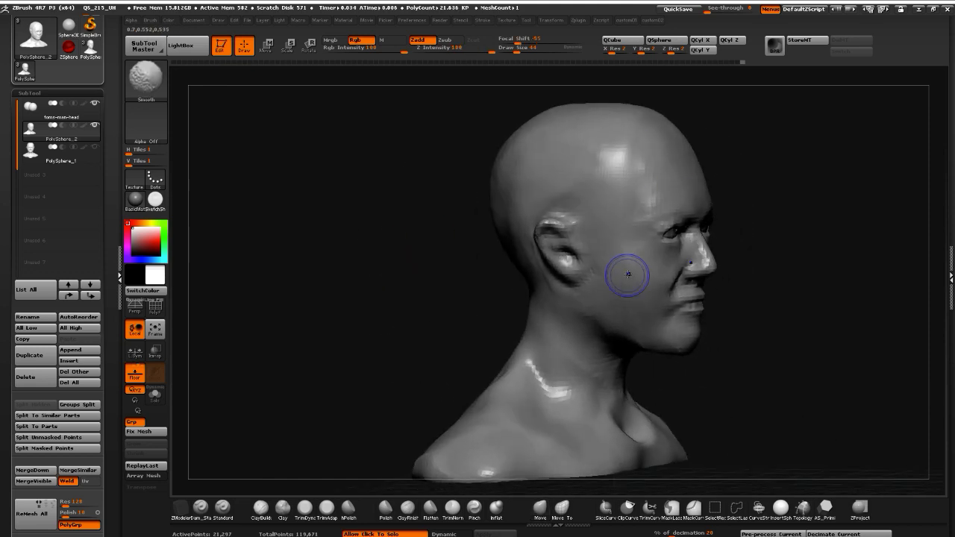
pyautogui.moveTo(400, 251); pyautogui.dragTo(629, 155)
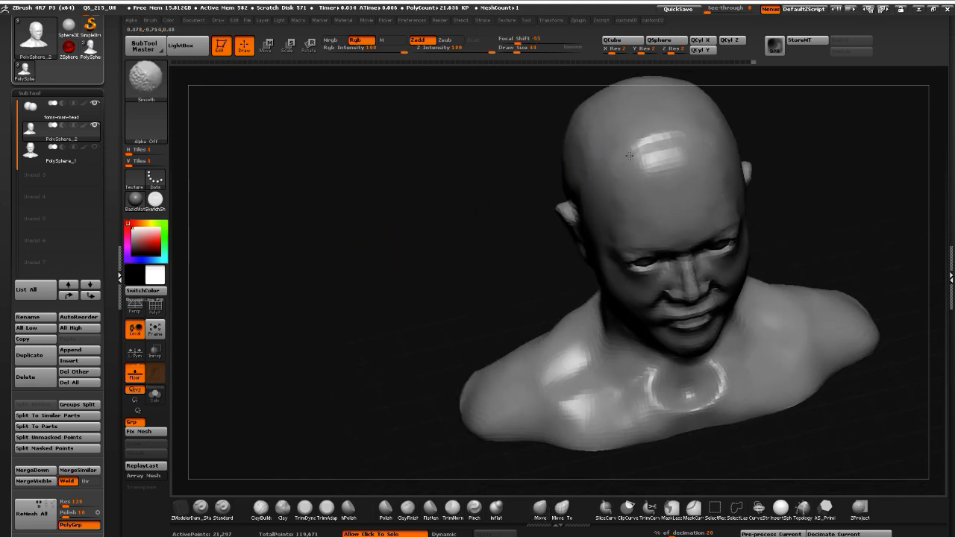
# Reshape the ear in side profile and the jaw corner below it with the Move brush
pyautogui.moveTo(477, 170)
pyautogui.mouseDown()
pyautogui.moveTo(426, 177)
pyautogui.moveTo(435, 220)
pyautogui.moveTo(339, 297)
pyautogui.moveTo(283, 273)
pyautogui.mouseUp()
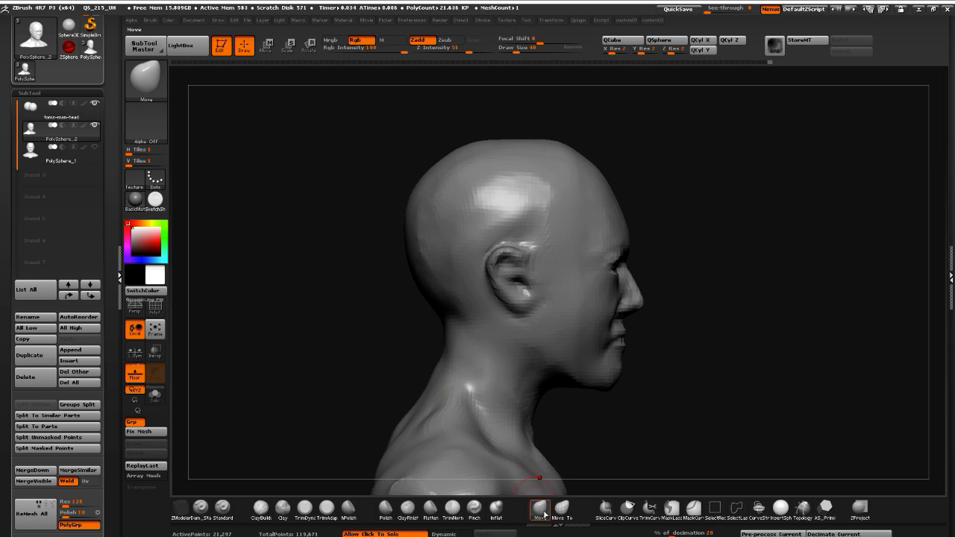
pyautogui.moveTo(516, 300); pyautogui.dragTo(519, 308)
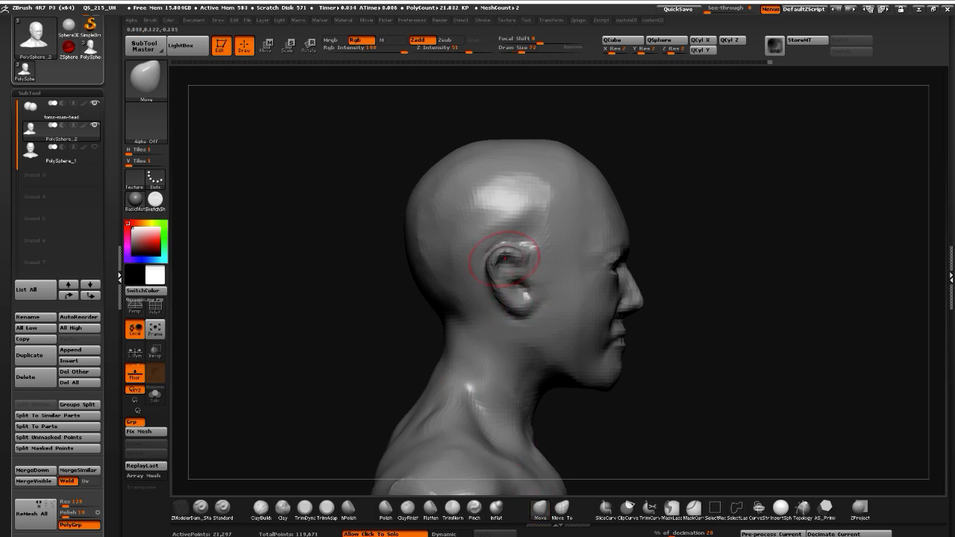
pyautogui.moveTo(369, 216); pyautogui.dragTo(326, 247)
pyautogui.keyDown('alt'); pyautogui.moveTo(332, 298); pyautogui.dragTo(385, 286); pyautogui.keyUp('alt')
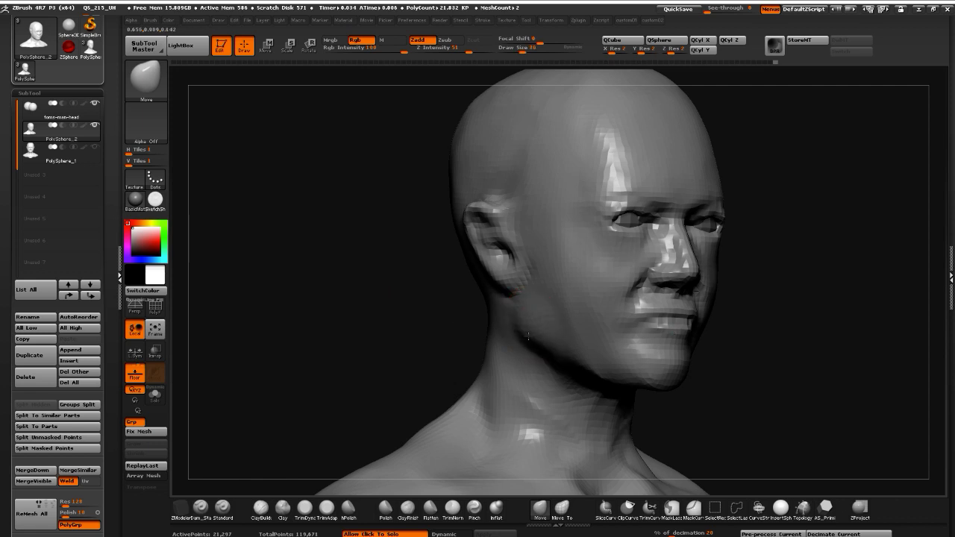
pyautogui.moveTo(502, 330); pyautogui.dragTo(547, 354)
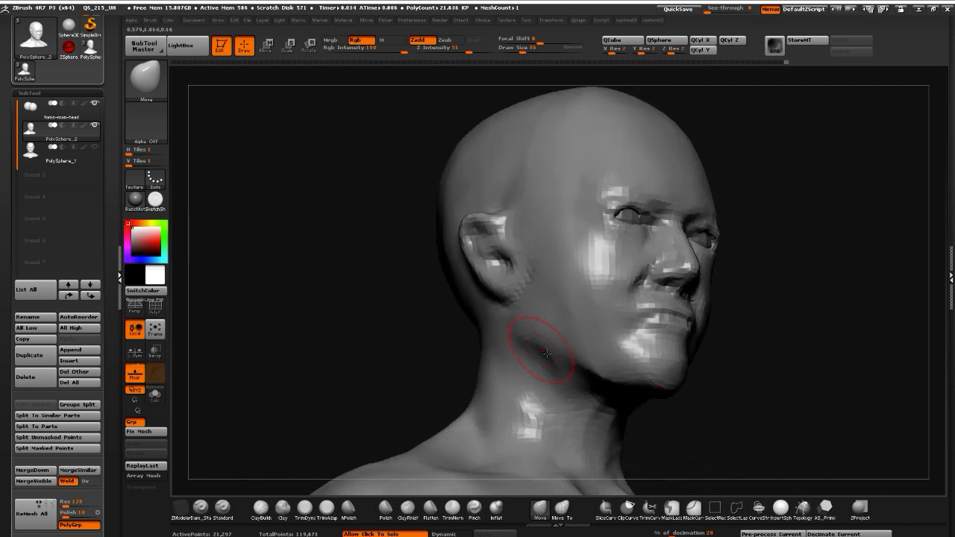
# Reshape the front and sides of the neck and the underside of the jaw with the Move brush
pyautogui.moveTo(381, 339)
pyautogui.keyDown('alt'); pyautogui.mouseDown()
pyautogui.moveTo(348, 286)
pyautogui.moveTo(353, 277)
pyautogui.mouseUp(); pyautogui.keyUp('alt')
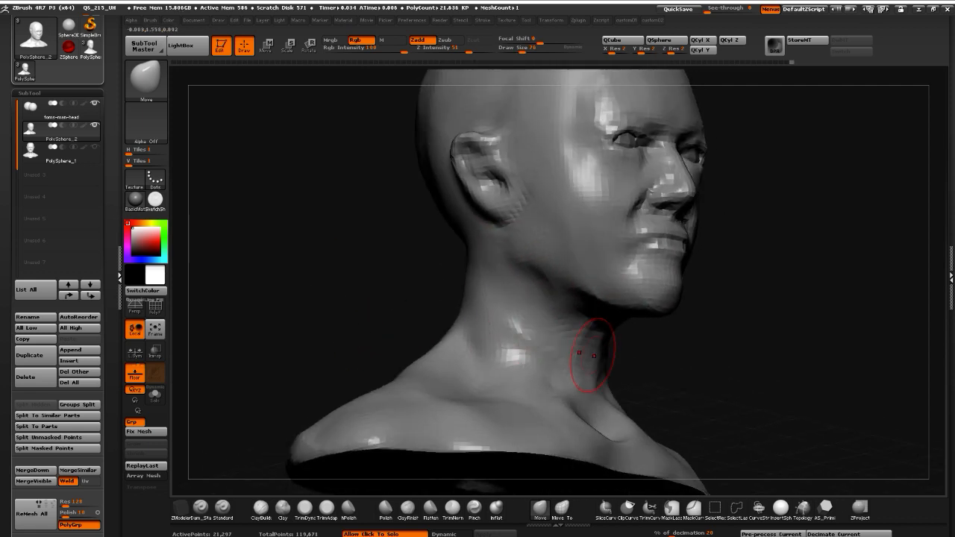
pyautogui.moveTo(595, 357)
pyautogui.mouseDown()
pyautogui.moveTo(597, 345)
pyautogui.moveTo(550, 340)
pyautogui.mouseUp()
pyautogui.moveTo(303, 256); pyautogui.dragTo(346, 278)
pyautogui.moveTo(579, 321); pyautogui.dragTo(577, 319)
pyautogui.moveTo(288, 237); pyautogui.dragTo(240, 243)
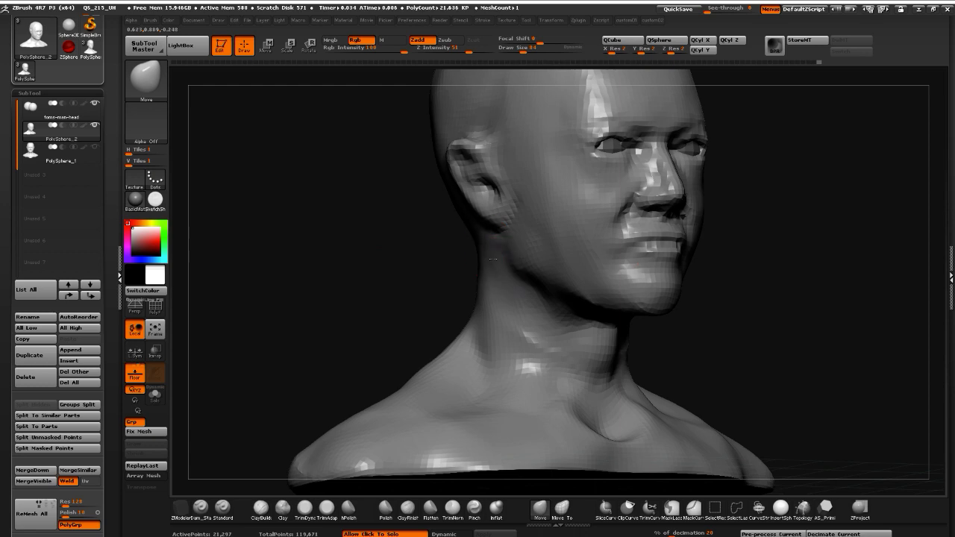
pyautogui.moveTo(493, 260); pyautogui.dragTo(536, 284)
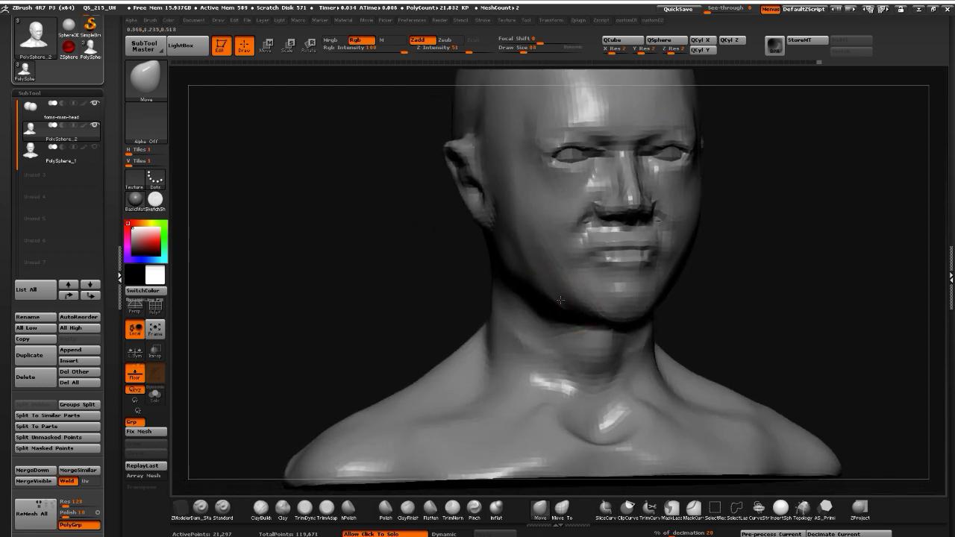
pyautogui.moveTo(368, 249); pyautogui.dragTo(346, 241)
pyautogui.moveTo(590, 308); pyautogui.dragTo(589, 314)
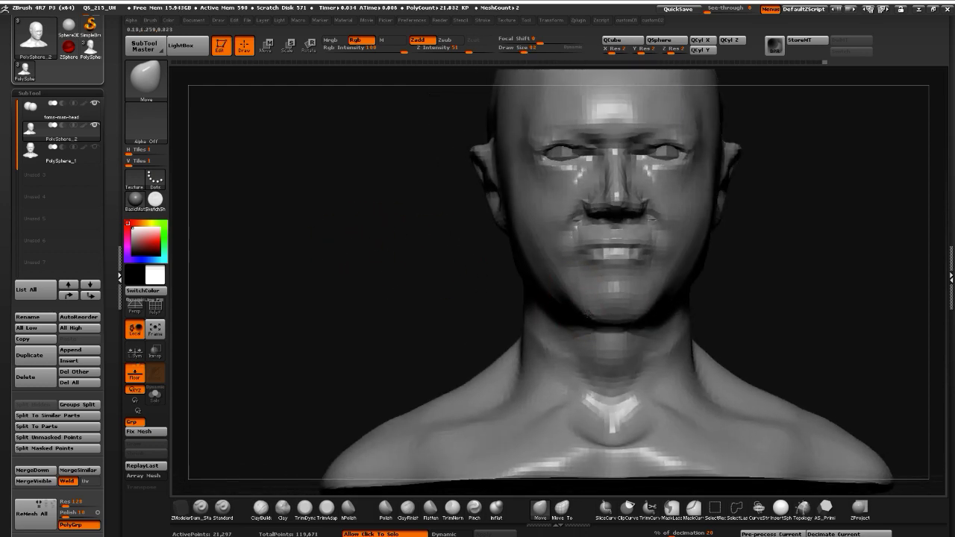
# Push the forehead back in side profile with the Move brush and check the head from the front
pyautogui.moveTo(440, 219); pyautogui.dragTo(254, 278)
pyautogui.moveTo(208, 267); pyautogui.dragTo(523, 220)
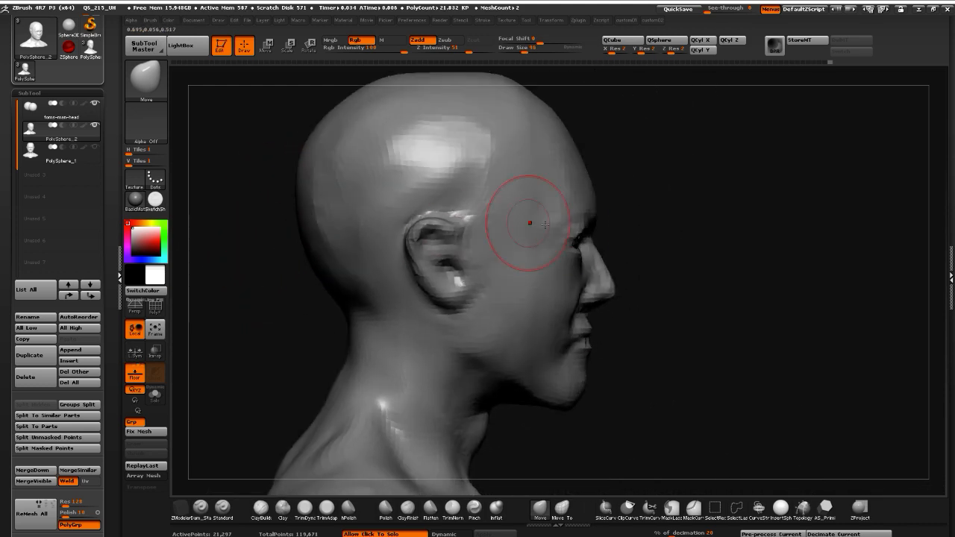
pyautogui.moveTo(586, 177); pyautogui.dragTo(559, 175)
pyautogui.keyDown('shift'); pyautogui.moveTo(746, 254); pyautogui.dragTo(619, 294); pyautogui.keyUp('shift')
pyautogui.keyDown('alt'); pyautogui.moveTo(401, 214); pyautogui.dragTo(380, 219); pyautogui.keyUp('alt')
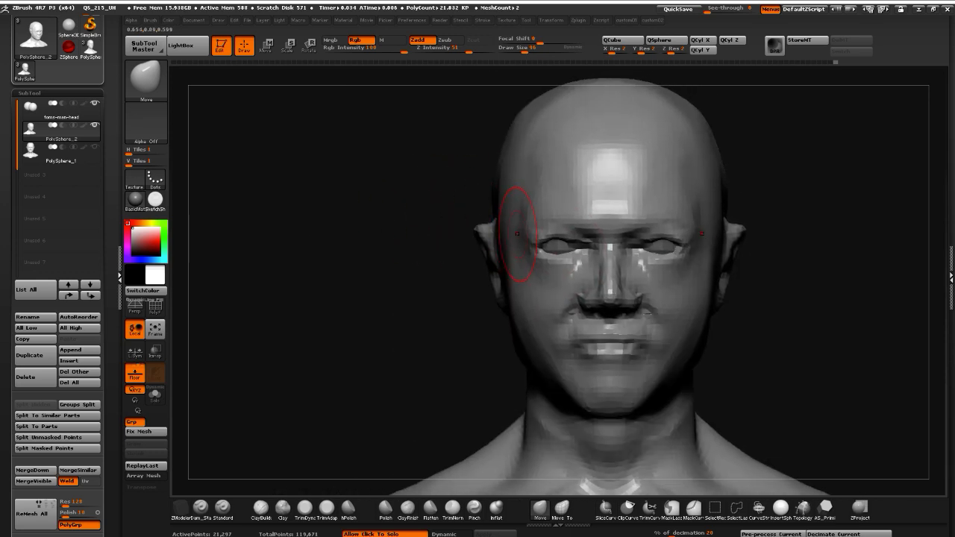
# Isolate the eyeball spheres and subdivide them three times, up to subdivision level 4
pyautogui.moveTo(381, 274); pyautogui.dragTo(482, 287)
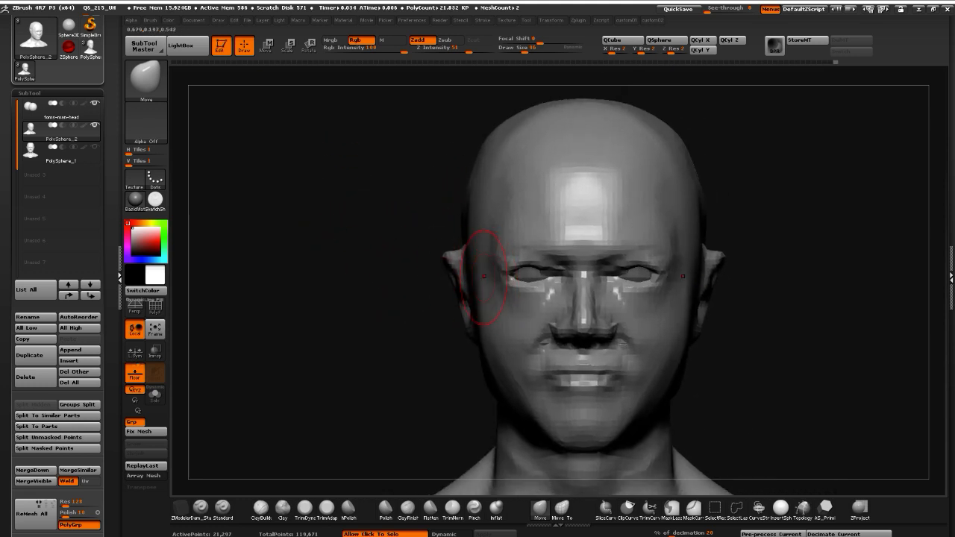
pyautogui.press('[')
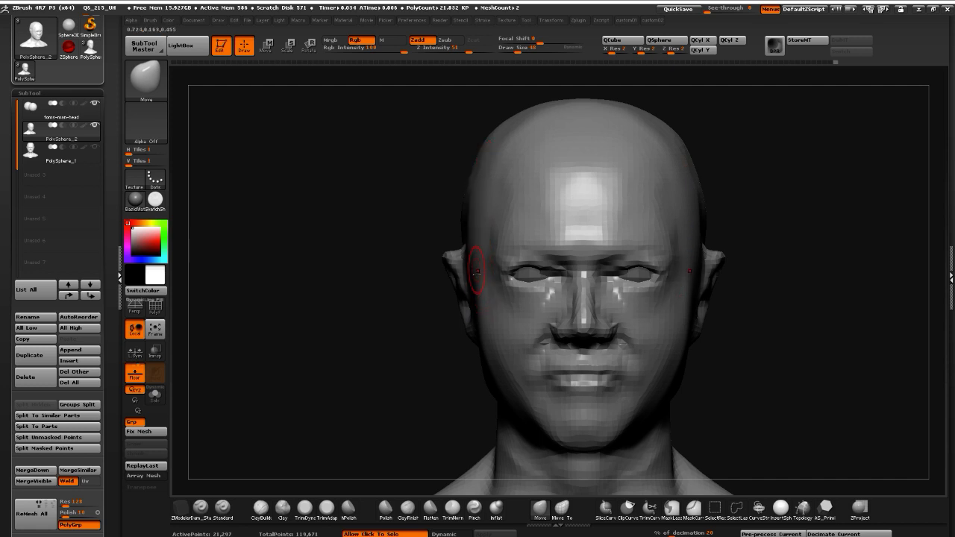
pyautogui.press(']')
pyautogui.keyDown('alt'); pyautogui.click(523, 272); pyautogui.keyUp('alt')
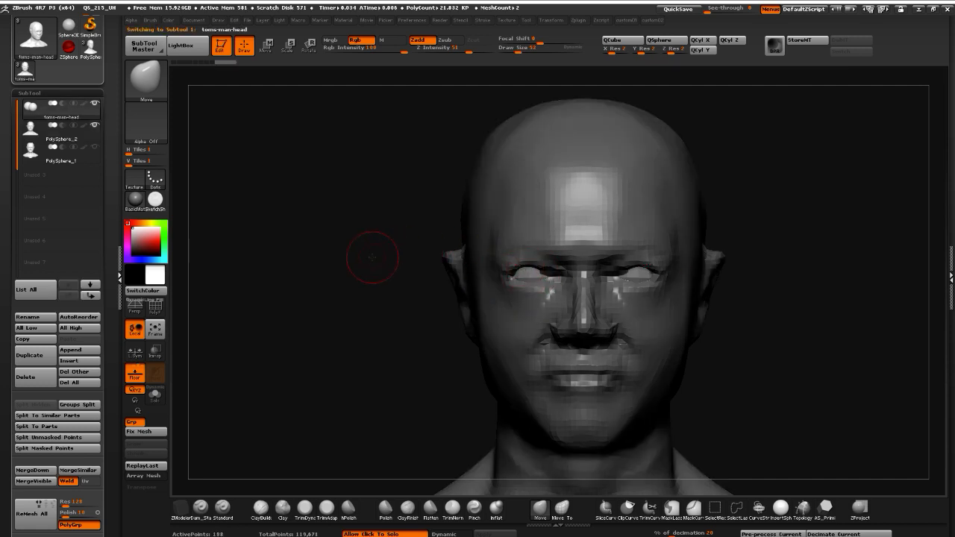
pyautogui.click(369, 256)
pyautogui.moveTo(365, 254); pyautogui.dragTo(352, 288)
pyautogui.press('space')
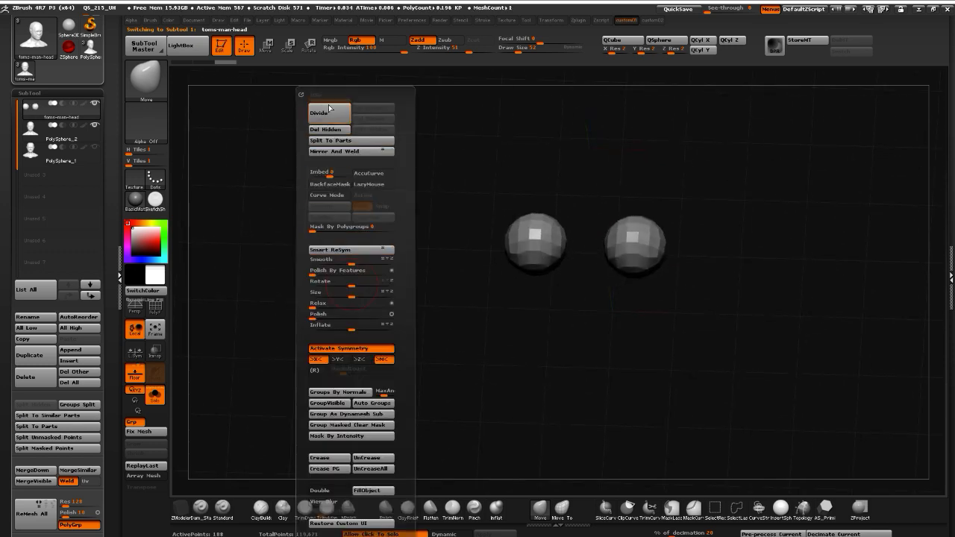
pyautogui.click(325, 112)
pyautogui.click(325, 113)
pyautogui.click(325, 113)
# Polish and smooth the eyeballs, working at subdivision level 3 and returning to level 4, and show the head again
pyautogui.moveTo(258, 227); pyautogui.dragTo(280, 200)
pyautogui.press('space')
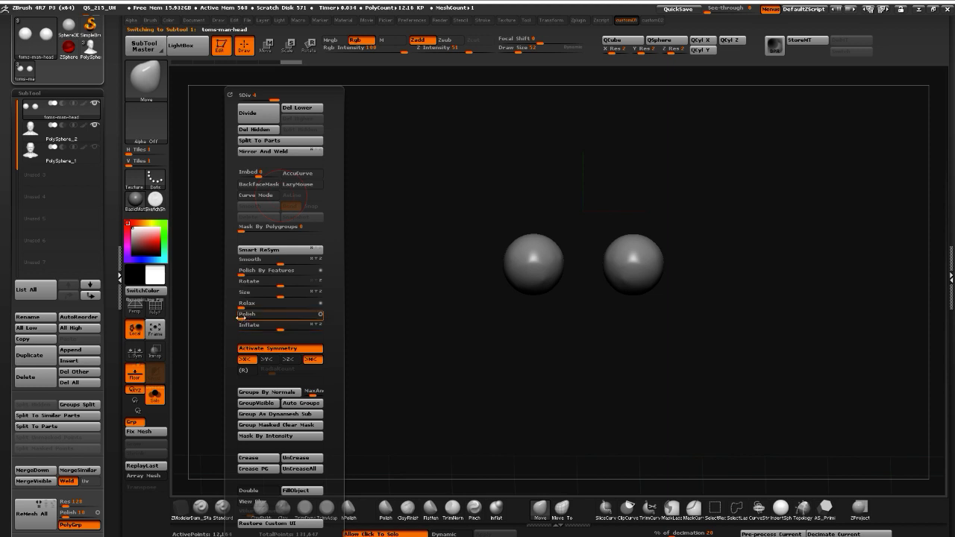
pyautogui.moveTo(244, 318); pyautogui.dragTo(391, 292)
pyautogui.keyDown('shift'); pyautogui.moveTo(538, 271); pyautogui.dragTo(541, 277); pyautogui.keyUp('shift')
pyautogui.keyDown('alt'); pyautogui.moveTo(391, 252); pyautogui.dragTo(421, 249); pyautogui.keyUp('alt')
pyautogui.press('space')
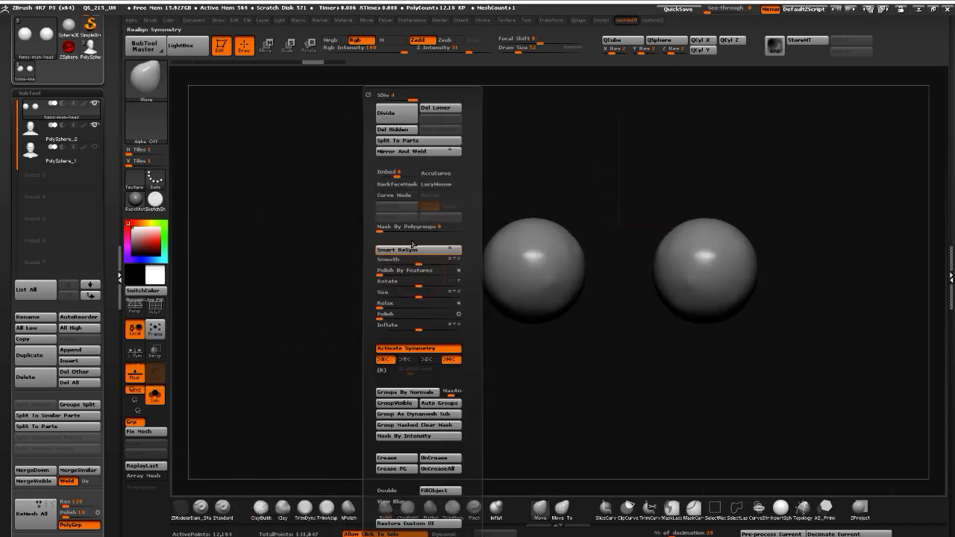
pyautogui.click(404, 97)
pyautogui.moveTo(528, 279)
pyautogui.keyDown('shift'); pyautogui.mouseDown()
pyautogui.moveTo(531, 261)
pyautogui.moveTo(540, 285)
pyautogui.mouseUp(); pyautogui.keyUp('shift')
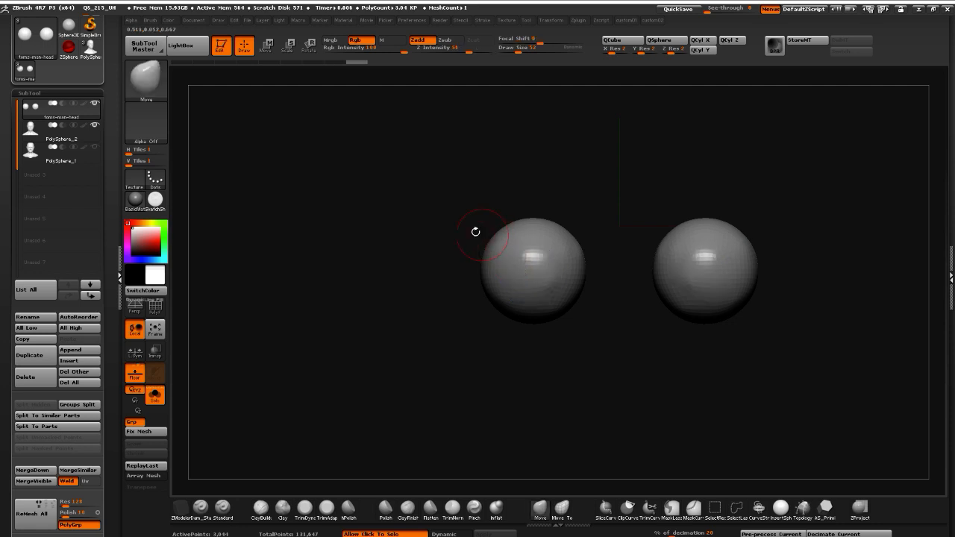
pyautogui.press('space')
pyautogui.press('space')
pyautogui.click(404, 88)
pyautogui.keyDown('alt'); pyautogui.moveTo(341, 203); pyautogui.dragTo(309, 199); pyautogui.keyUp('alt')
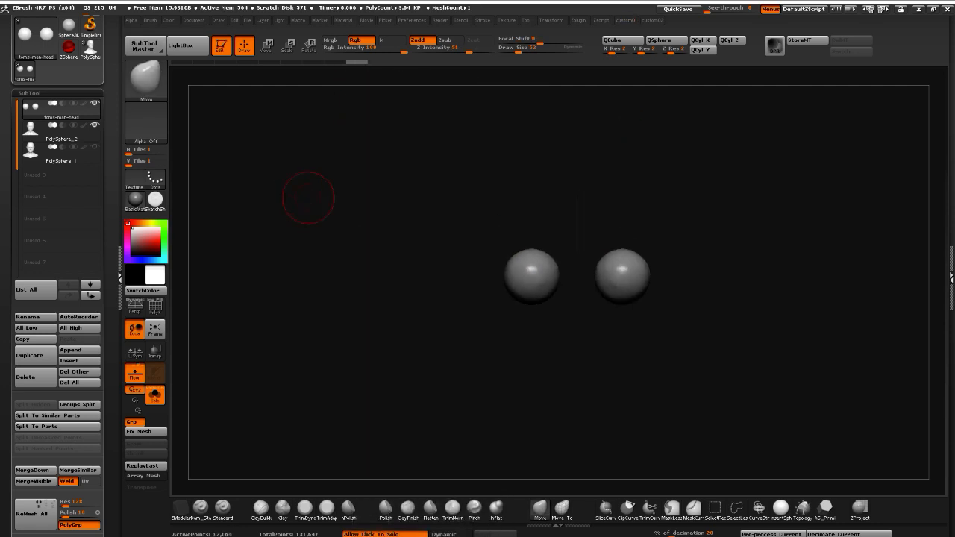
pyautogui.click(300, 245)
pyautogui.moveTo(299, 252); pyautogui.dragTo(295, 255)
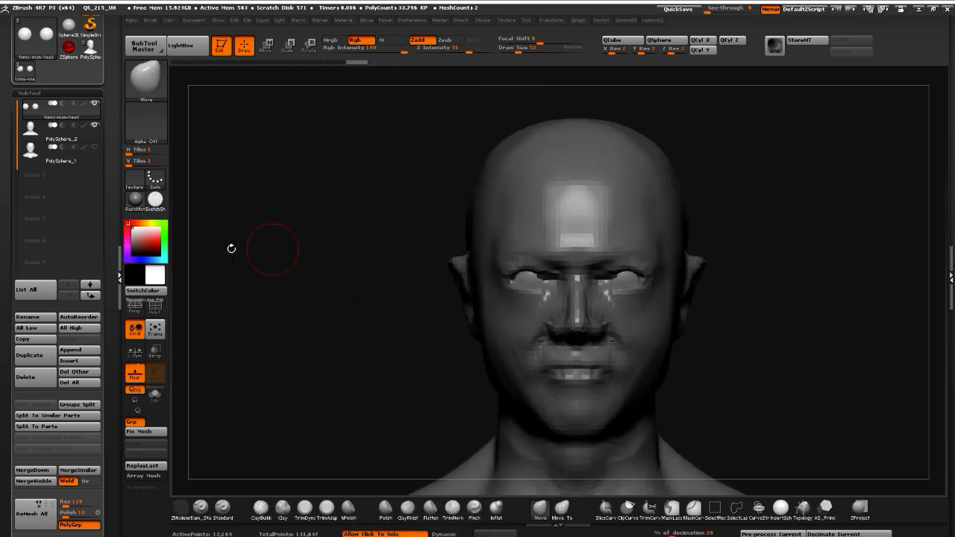
# Turn on transparency and move the two eyeballs slightly farther apart with the symmetrical Transpose Move line
pyautogui.click(155, 351)
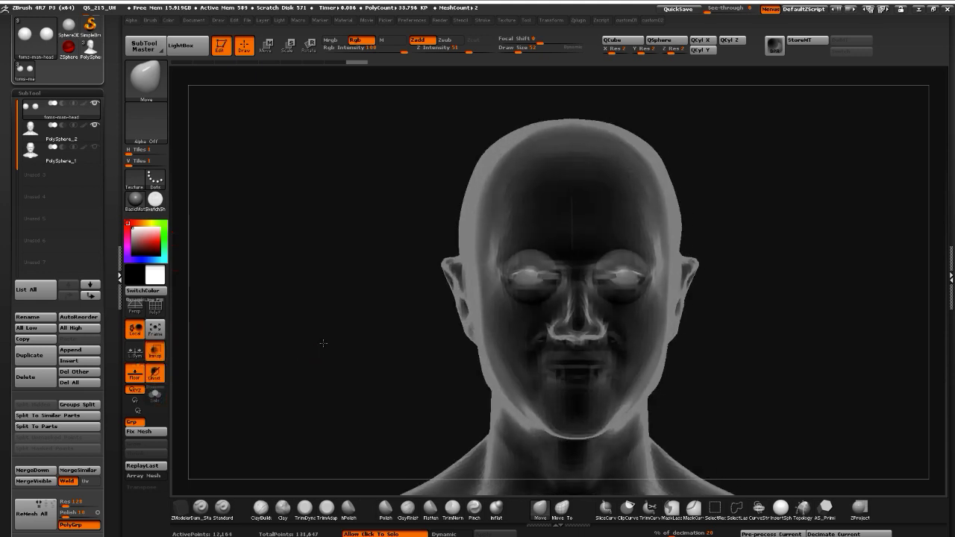
pyautogui.moveTo(323, 343); pyautogui.dragTo(317, 256)
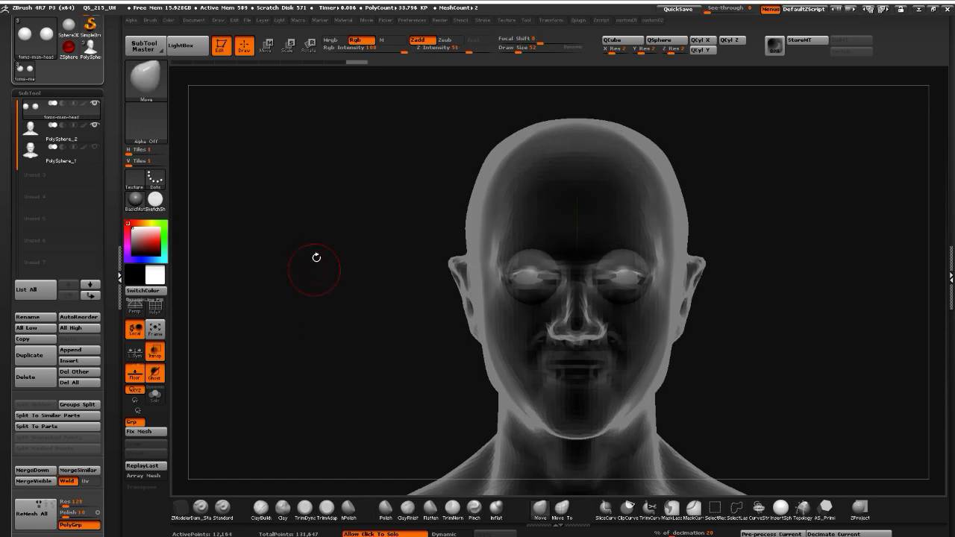
pyautogui.click(266, 45)
pyautogui.keyDown('alt'); pyautogui.moveTo(414, 257); pyautogui.dragTo(359, 251); pyautogui.keyUp('alt')
pyautogui.click(351, 275)
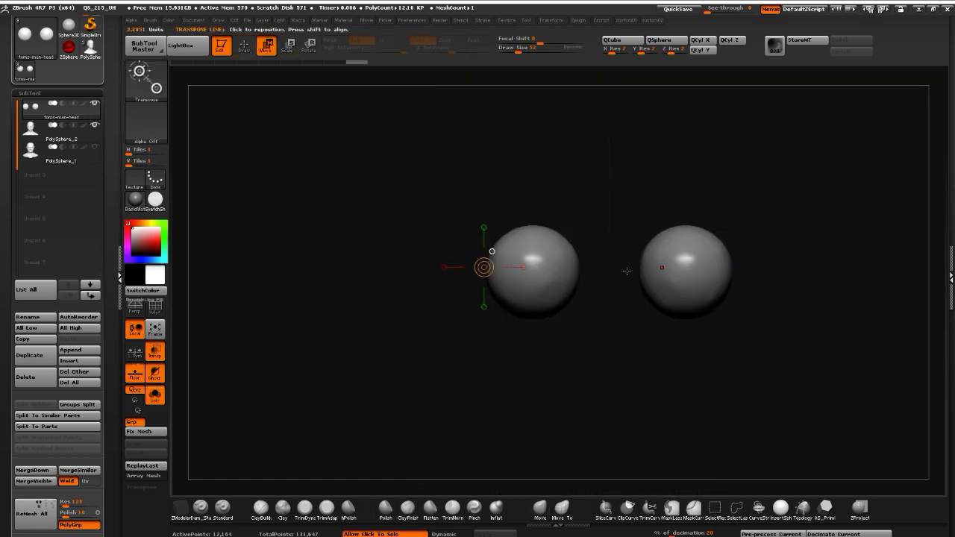
pyautogui.click(661, 273)
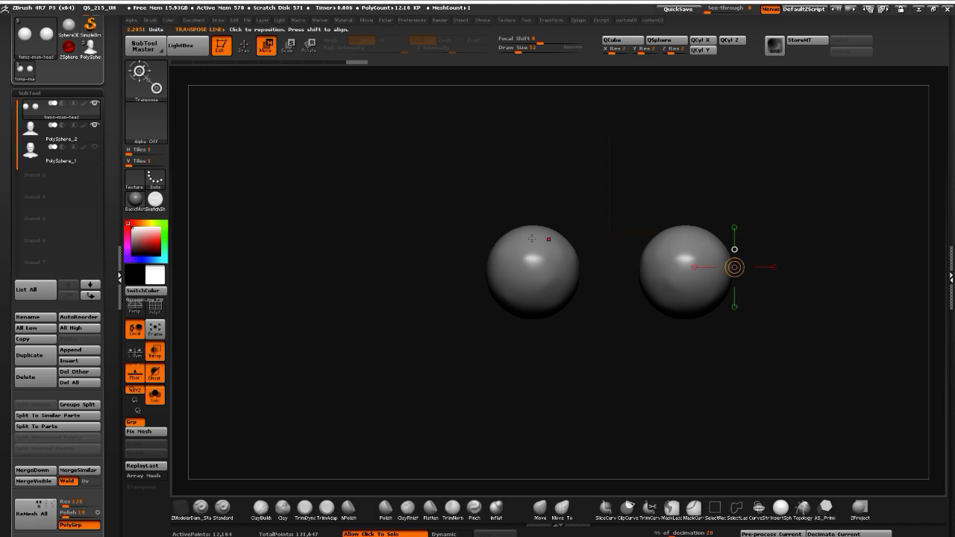
pyautogui.moveTo(578, 272)
pyautogui.mouseDown()
pyautogui.moveTo(473, 277)
pyautogui.moveTo(611, 282)
pyautogui.mouseUp()
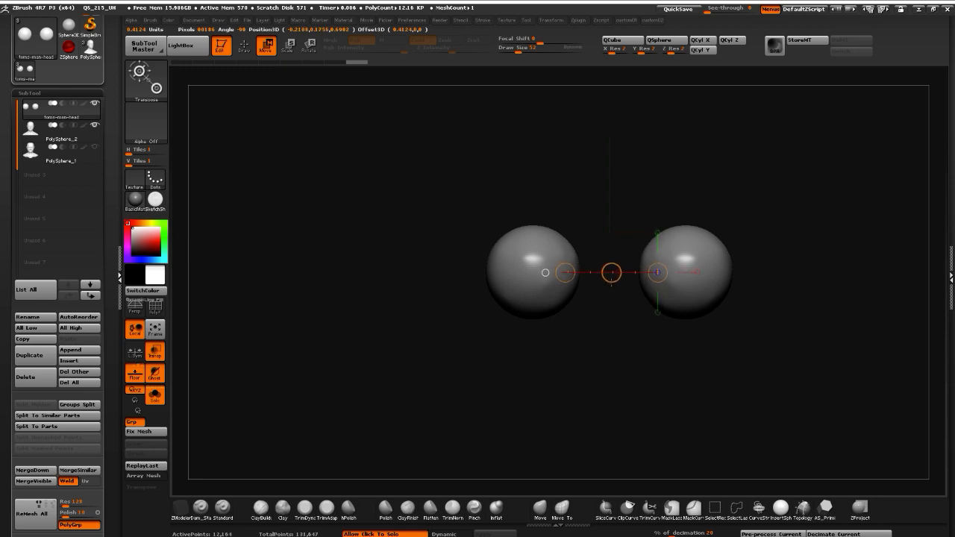
pyautogui.moveTo(489, 208); pyautogui.dragTo(455, 226)
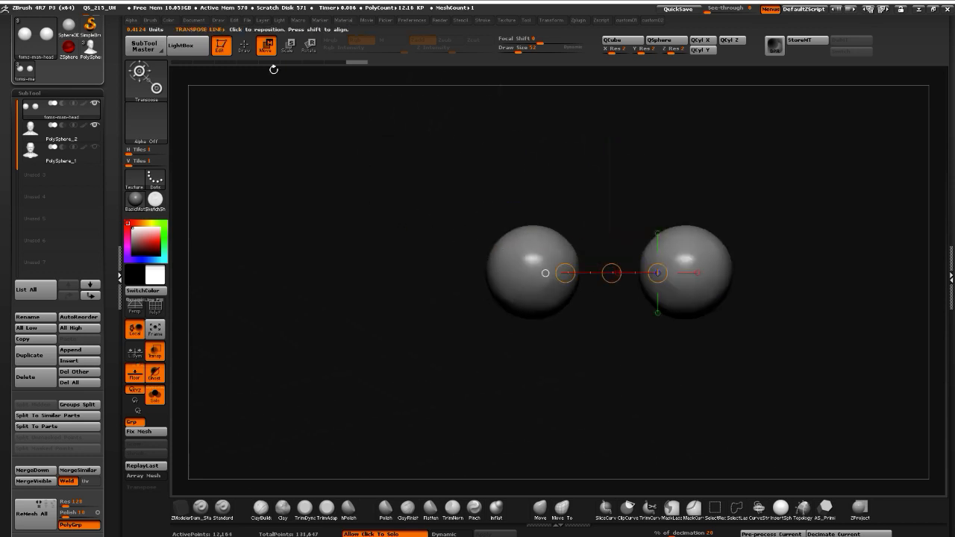
pyautogui.press('q')
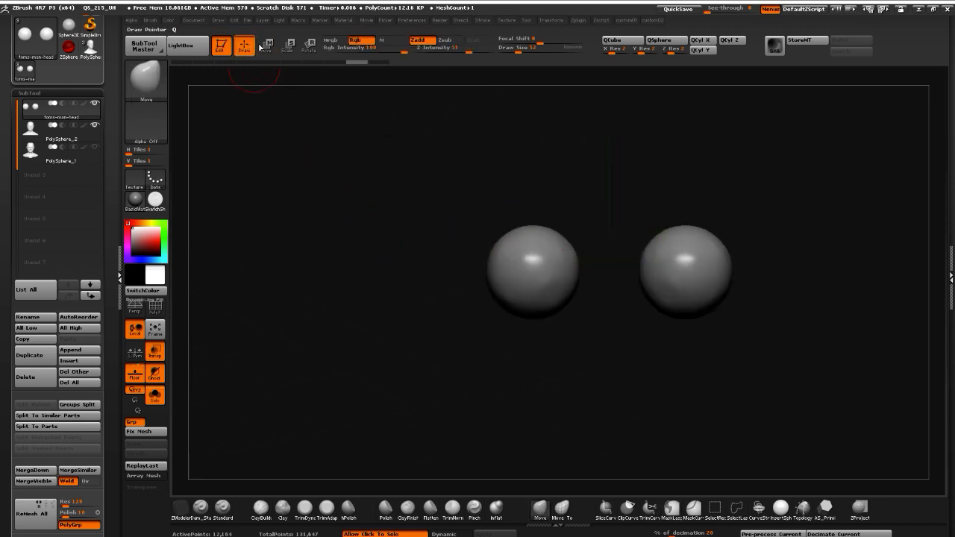
pyautogui.click(266, 45)
pyautogui.moveTo(533, 281); pyautogui.dragTo(334, 281)
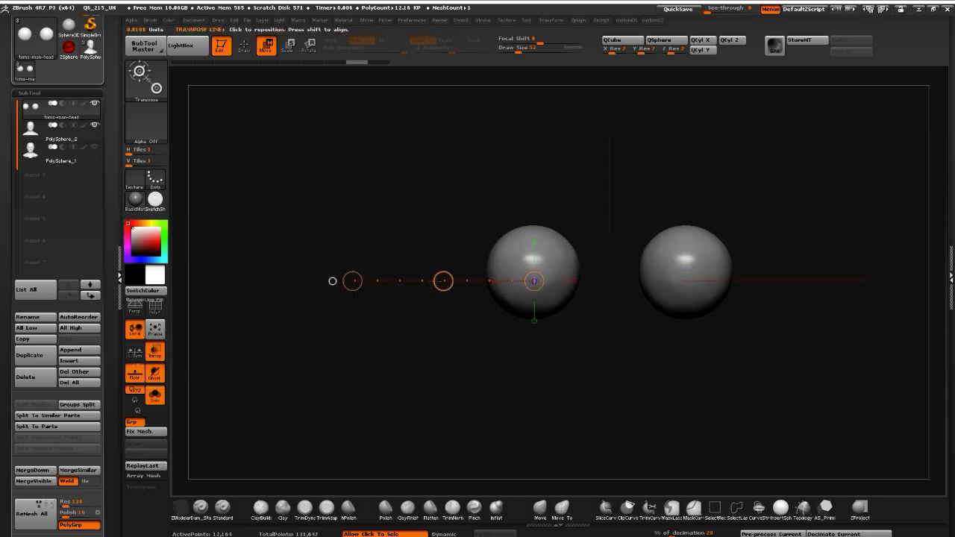
pyautogui.moveTo(443, 281); pyautogui.dragTo(431, 283)
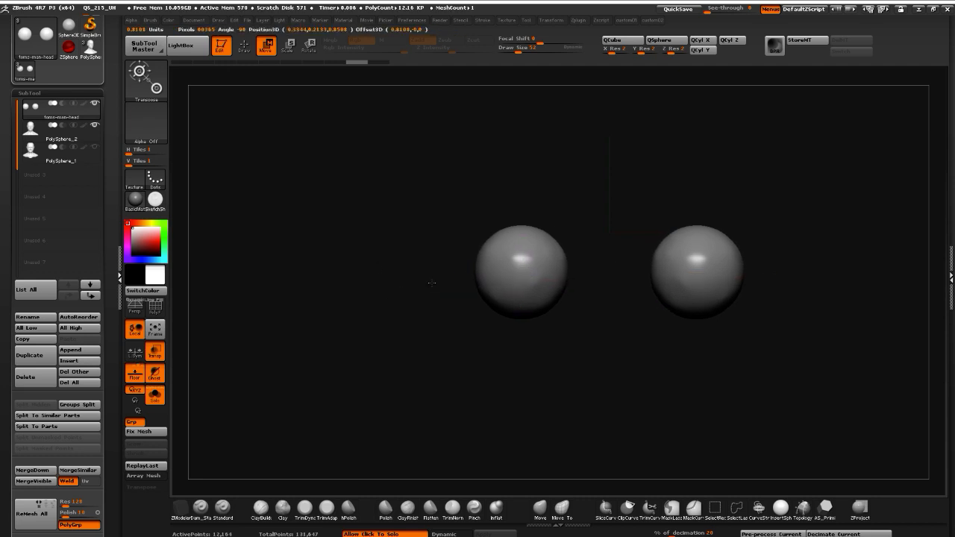
pyautogui.click(343, 324)
# Lower the eyeballs slightly in side profile with the Transpose Move line and check their placement from the front
pyautogui.moveTo(341, 324); pyautogui.dragTo(358, 327)
pyautogui.keyDown('shift'); pyautogui.moveTo(447, 311); pyautogui.dragTo(351, 333); pyautogui.keyUp('shift')
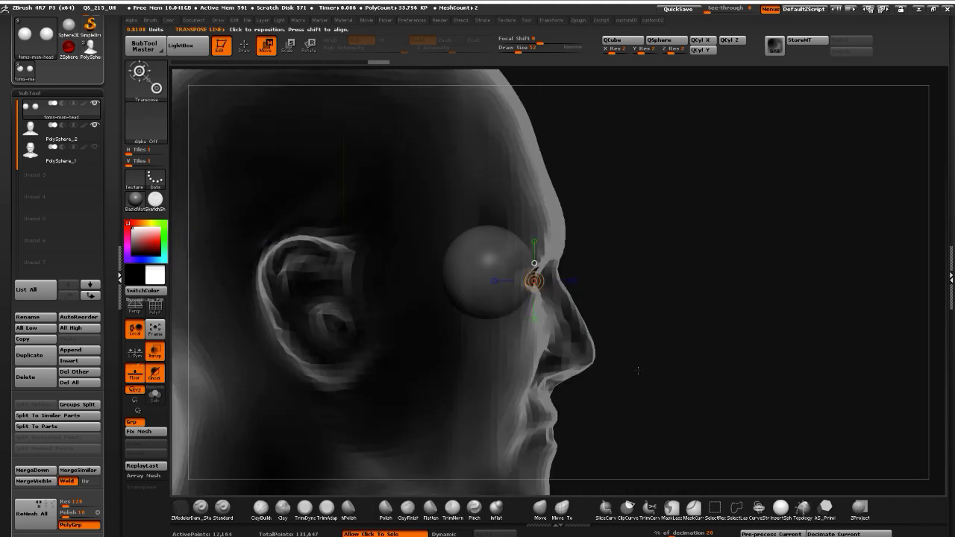
pyautogui.keyDown('alt'); pyautogui.moveTo(614, 419); pyautogui.dragTo(688, 450); pyautogui.keyUp('alt')
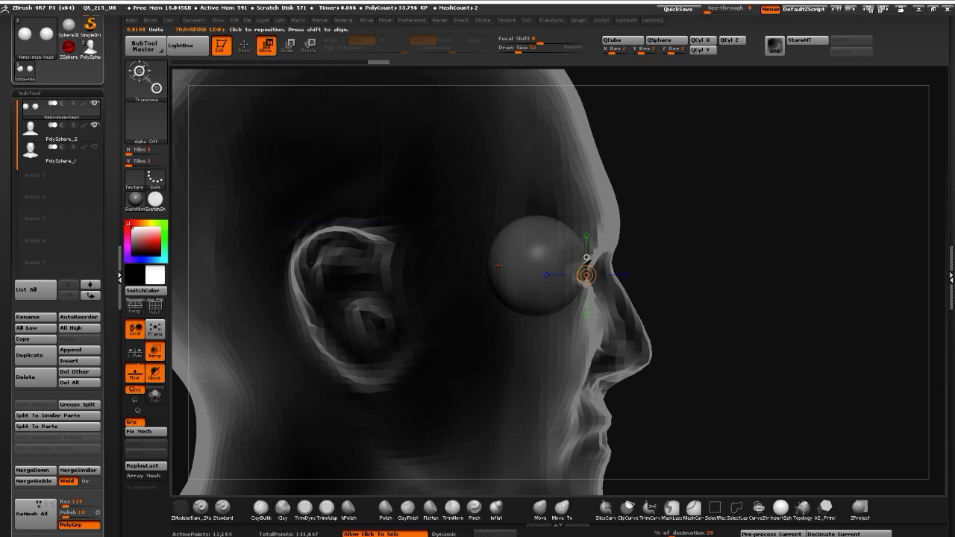
pyautogui.moveTo(516, 266); pyautogui.dragTo(741, 266)
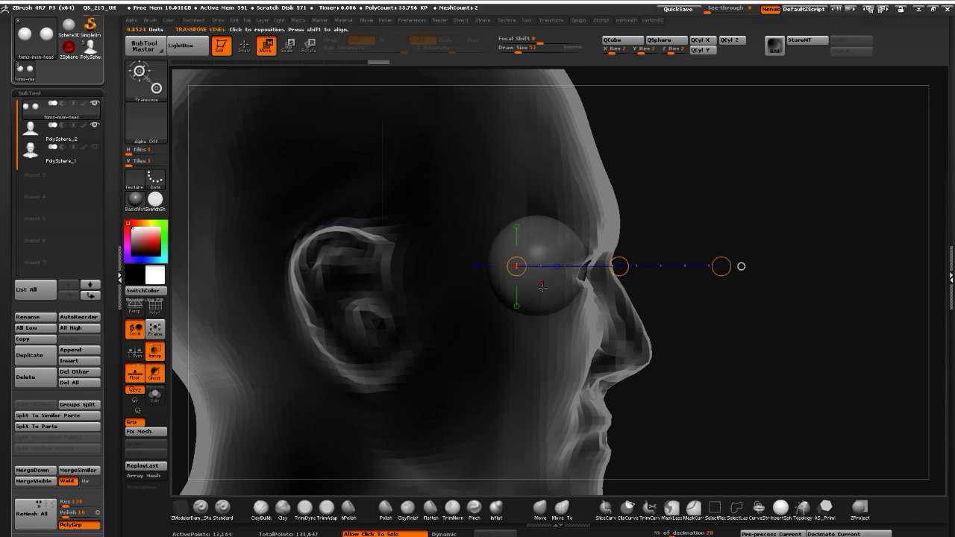
pyautogui.moveTo(539, 250); pyautogui.dragTo(540, 371)
pyautogui.moveTo(539, 301); pyautogui.dragTo(539, 305)
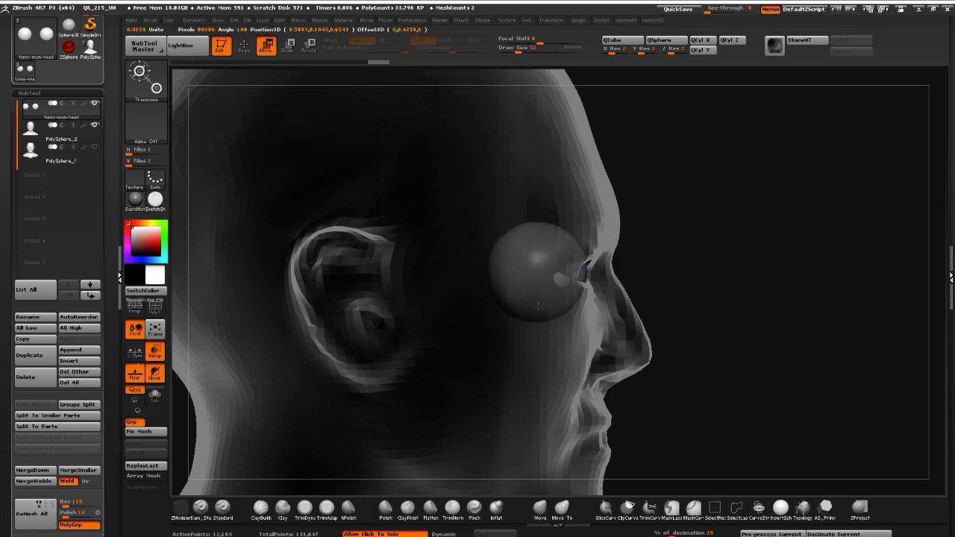
pyautogui.moveTo(538, 306); pyautogui.dragTo(539, 306)
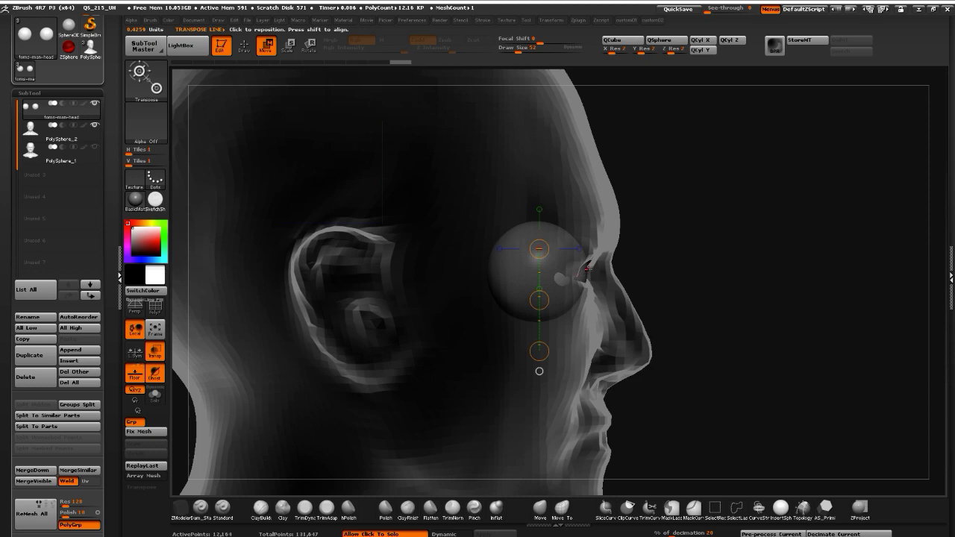
pyautogui.keyDown('shift'); pyautogui.moveTo(745, 360); pyautogui.dragTo(693, 358); pyautogui.keyUp('shift')
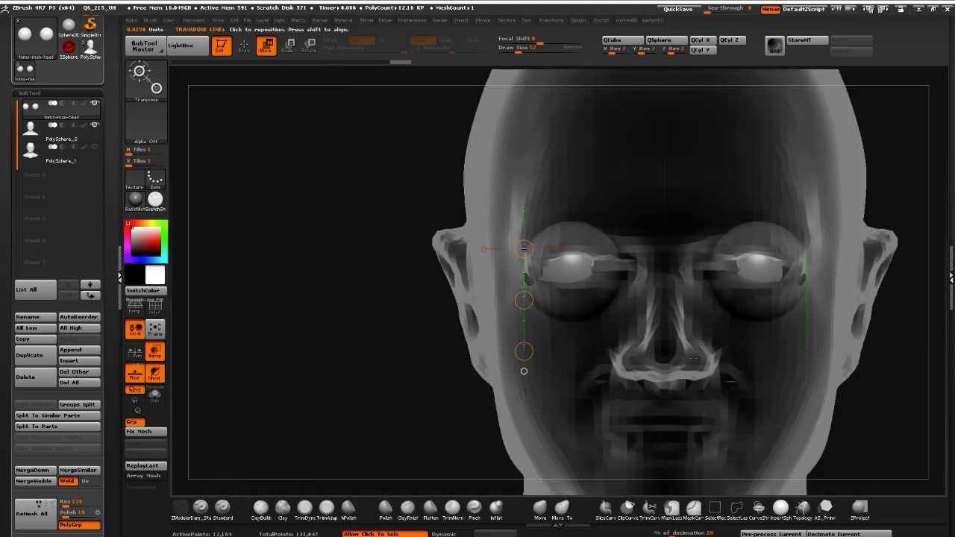
pyautogui.press('q')
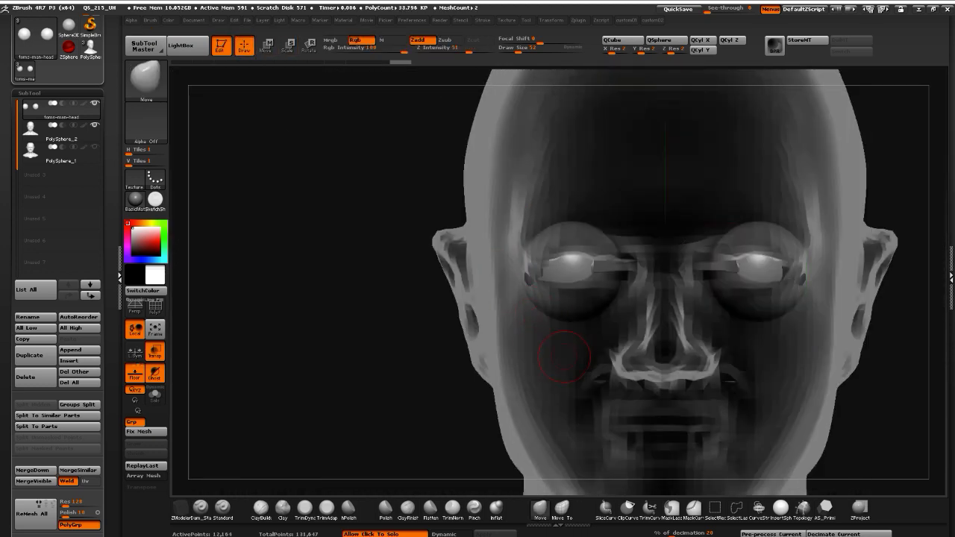
# Switch to the head mesh, turn off transparency and pull the outer eye corners outward with a larger Move brush
pyautogui.keyDown('alt'); pyautogui.click(533, 380); pyautogui.keyUp('alt')
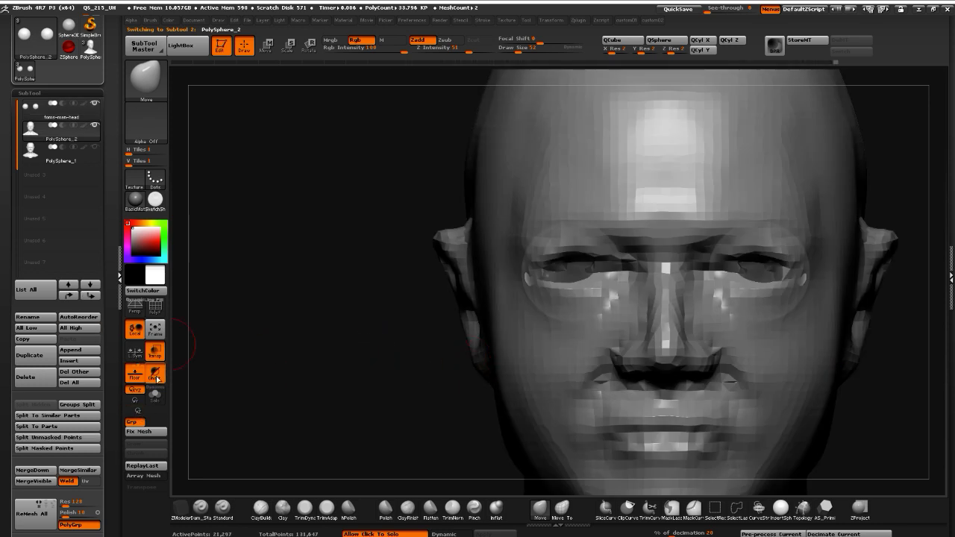
pyautogui.click(155, 350)
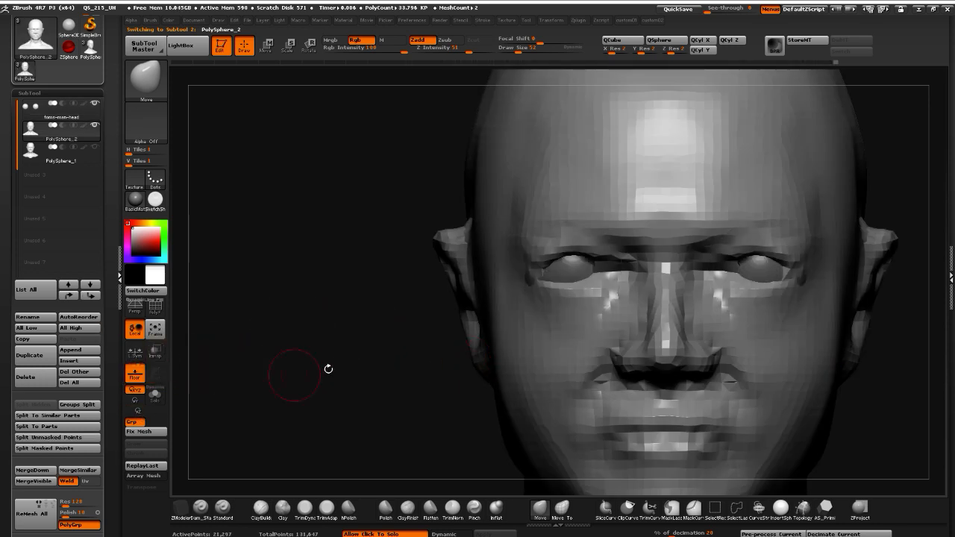
pyautogui.keyDown('alt'); pyautogui.moveTo(328, 369); pyautogui.dragTo(351, 320); pyautogui.keyUp('alt')
pyautogui.moveTo(379, 265); pyautogui.dragTo(440, 276)
pyautogui.press(']')
pyautogui.press(']')
pyautogui.press(']')
pyautogui.press(']')
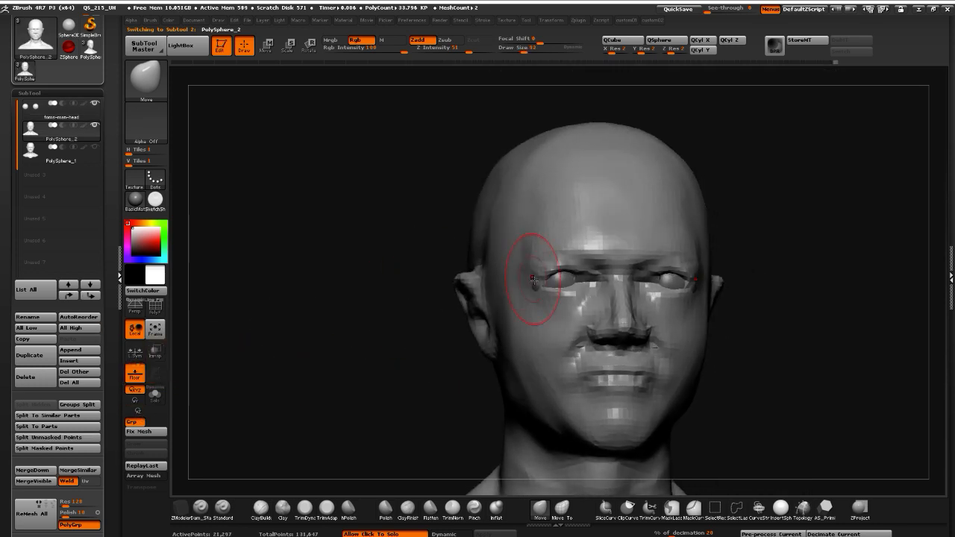
pyautogui.moveTo(533, 279); pyautogui.dragTo(524, 282)
pyautogui.press('[')
# Pull the outer eye corners back around the eyeballs in side profile with a smaller Move brush
pyautogui.moveTo(362, 240); pyautogui.dragTo(426, 199)
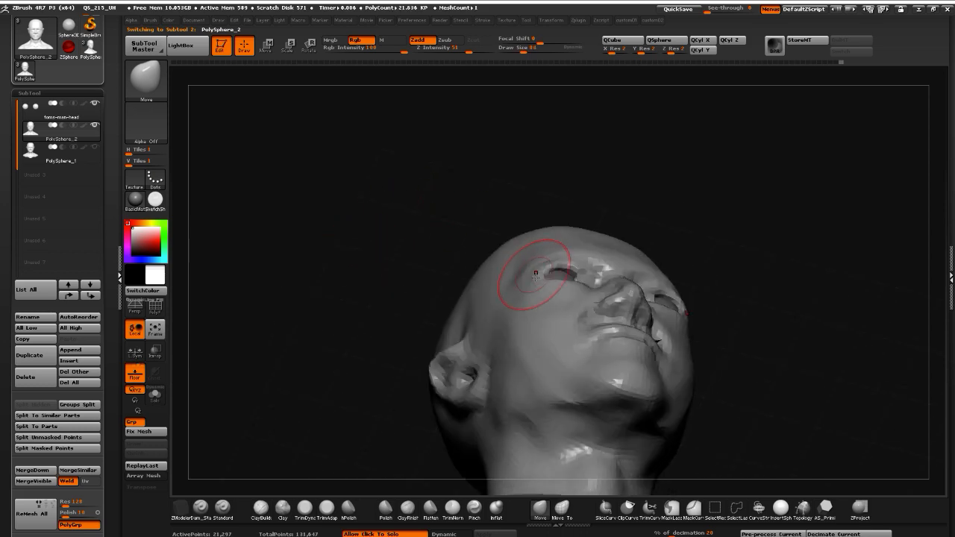
pyautogui.moveTo(363, 202)
pyautogui.keyDown('shift'); pyautogui.mouseDown()
pyautogui.moveTo(335, 270)
pyautogui.moveTo(361, 235)
pyautogui.mouseUp(); pyautogui.keyUp('shift')
pyautogui.keyDown('alt'); pyautogui.moveTo(643, 388); pyautogui.dragTo(653, 459); pyautogui.keyUp('alt')
pyautogui.press('[')
pyautogui.moveTo(538, 263); pyautogui.dragTo(526, 276)
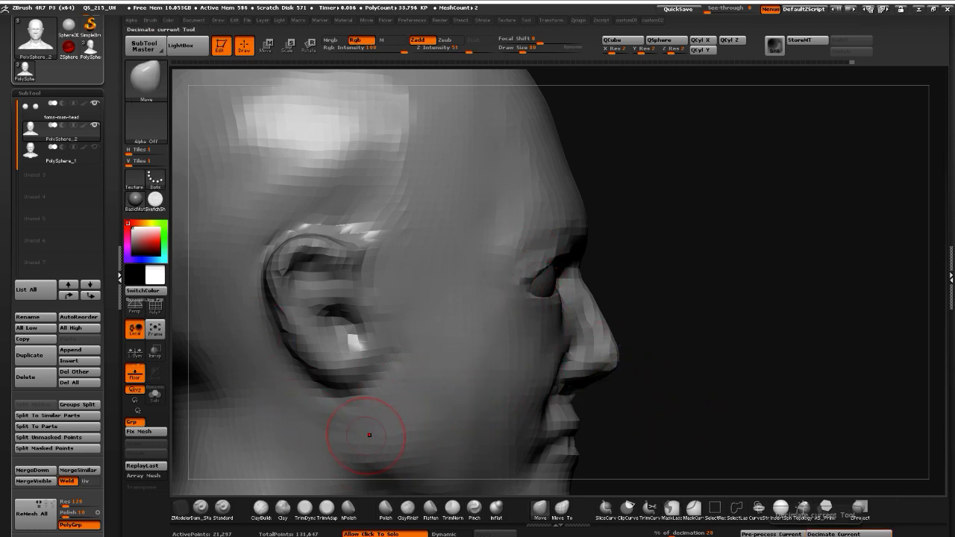
# Switch to Chrome and examine the side-view head proportion drawings for the placement of the ear, eye and jaw
pyautogui.press('super')
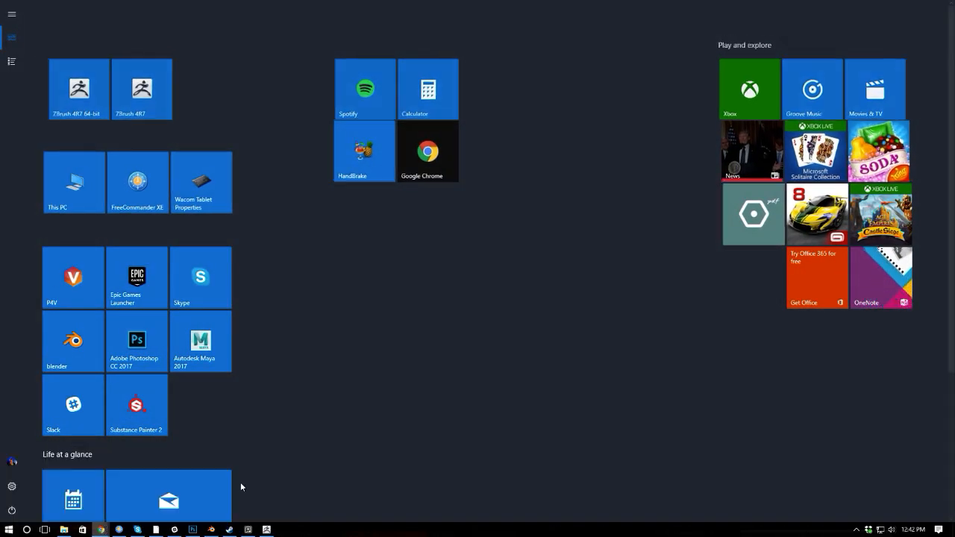
pyautogui.press('super')
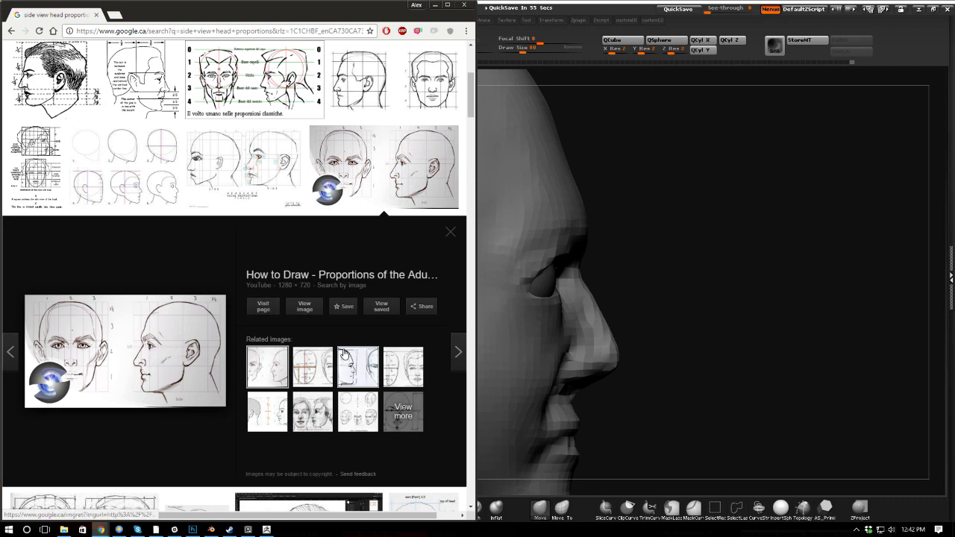
pyautogui.click(357, 371)
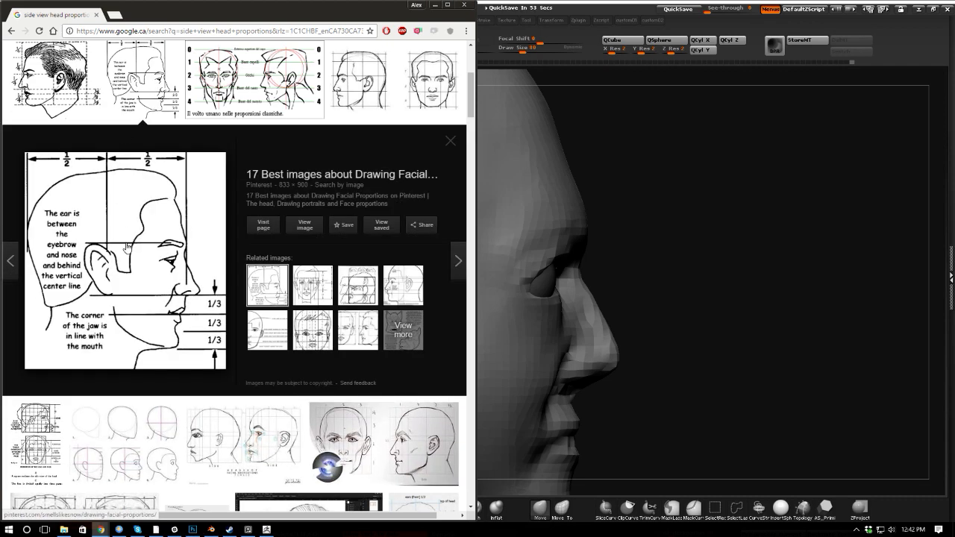
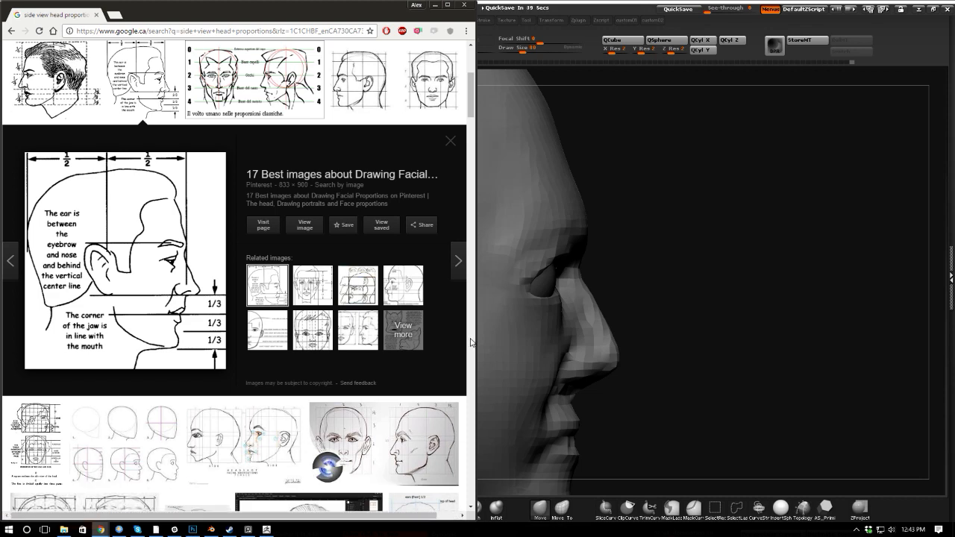
pyautogui.click(250, 459)
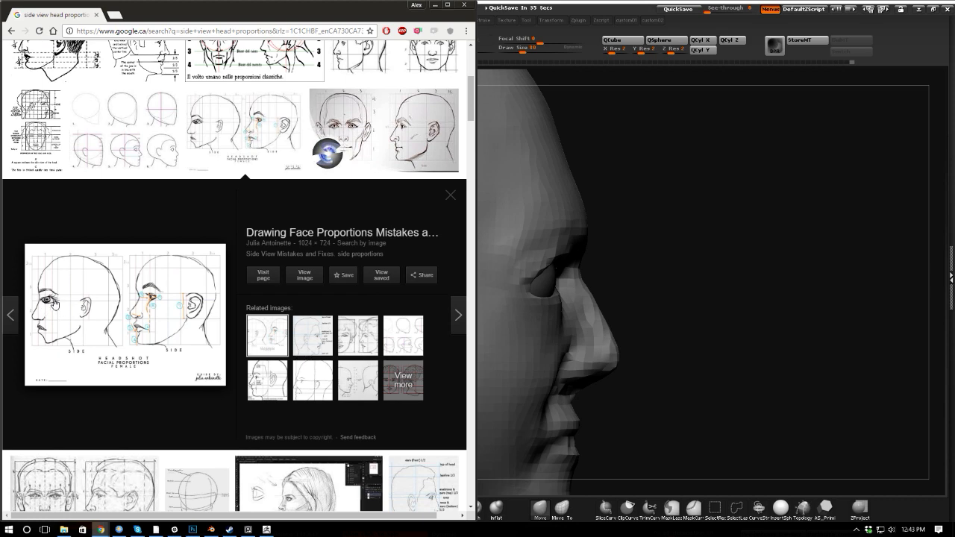
# Switch back to ZBrush and reshape the upper eyelid near the outer eye corner in side profile with the Move brush
pyautogui.click(435, 7)
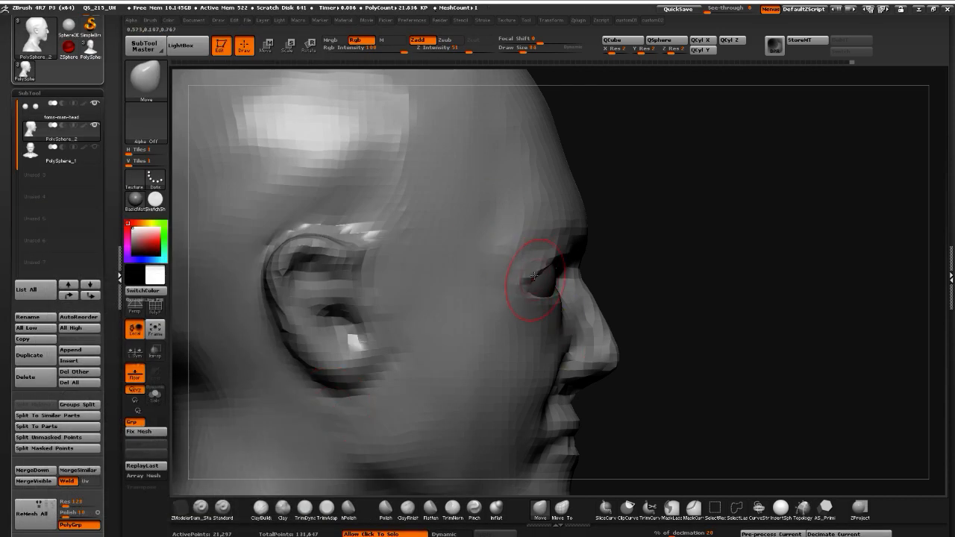
pyautogui.moveTo(654, 372)
pyautogui.mouseDown()
pyautogui.moveTo(550, 309)
pyautogui.moveTo(579, 290)
pyautogui.moveTo(539, 291)
pyautogui.mouseUp()
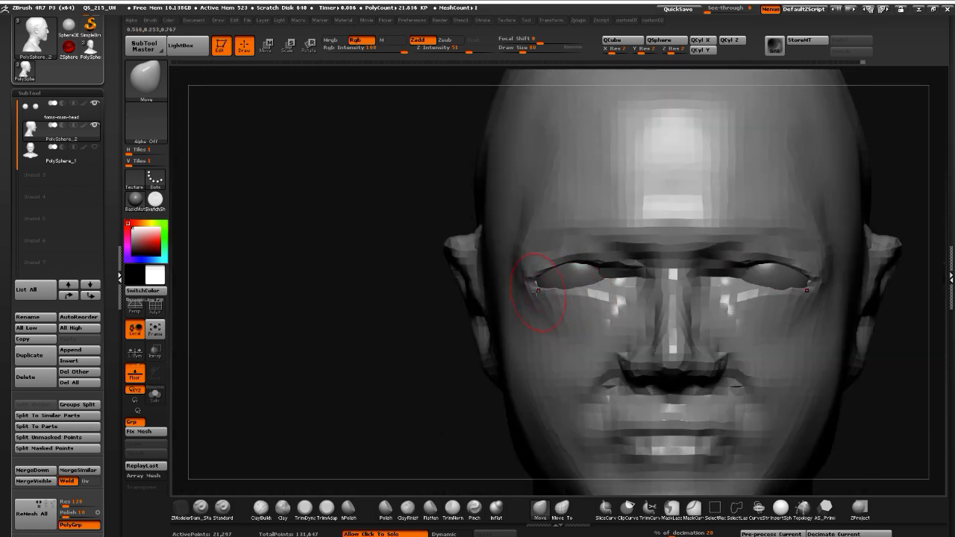
pyautogui.moveTo(312, 256); pyautogui.dragTo(452, 271)
pyautogui.moveTo(543, 275); pyautogui.dragTo(550, 267)
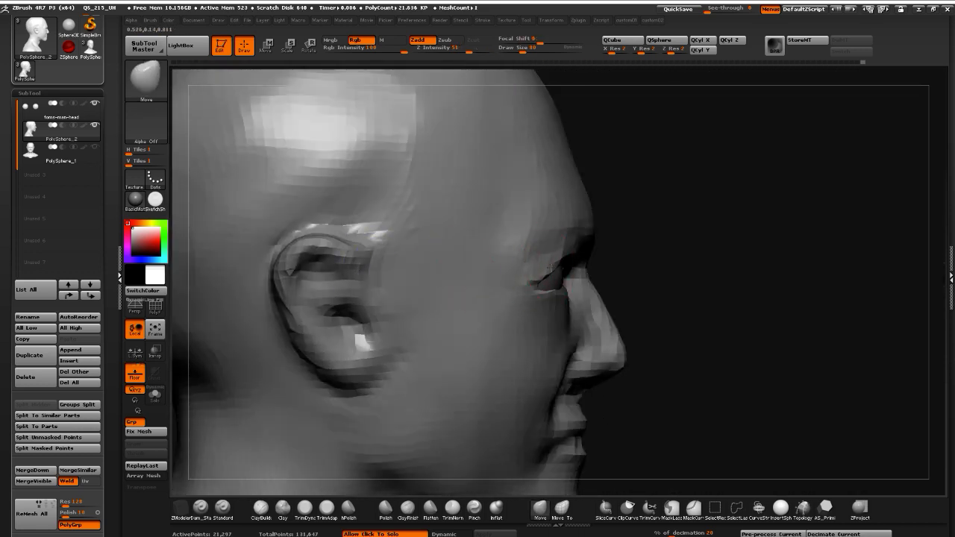
pyautogui.moveTo(697, 373); pyautogui.dragTo(690, 392)
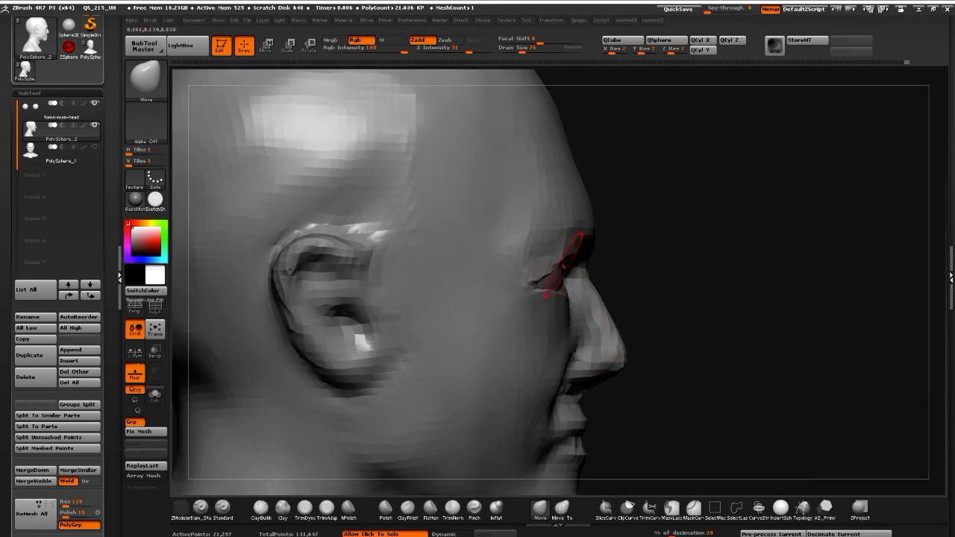
pyautogui.moveTo(694, 373); pyautogui.dragTo(581, 360)
# Fit the inner and outer parts of the eyelids around the eyeballs with a small Move brush, working from the front and from below
pyautogui.keyDown('alt'); pyautogui.moveTo(407, 287); pyautogui.dragTo(429, 265); pyautogui.keyUp('alt')
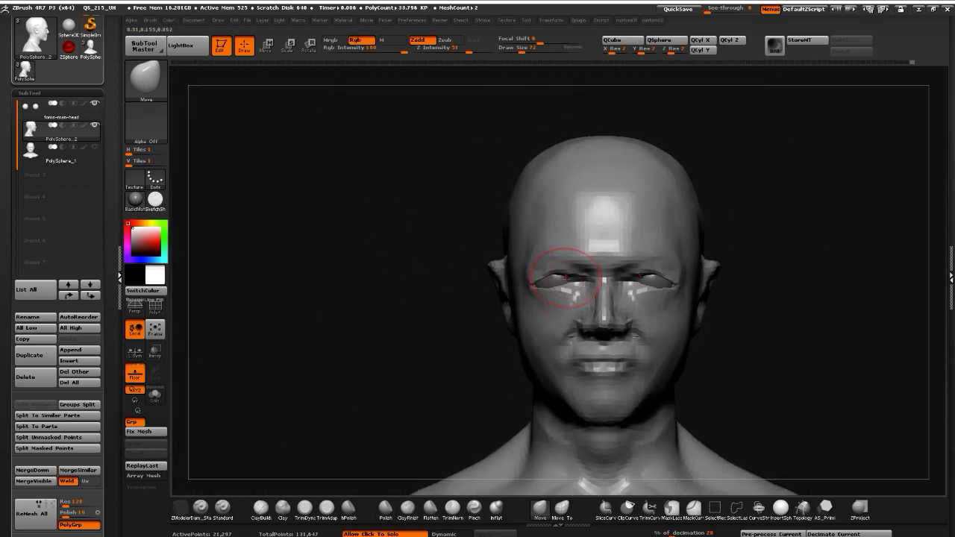
pyautogui.moveTo(565, 276); pyautogui.dragTo(563, 285)
pyautogui.hotkey('ctrl', 'z')
pyautogui.keyDown('alt'); pyautogui.moveTo(405, 304); pyautogui.dragTo(412, 345); pyautogui.keyUp('alt')
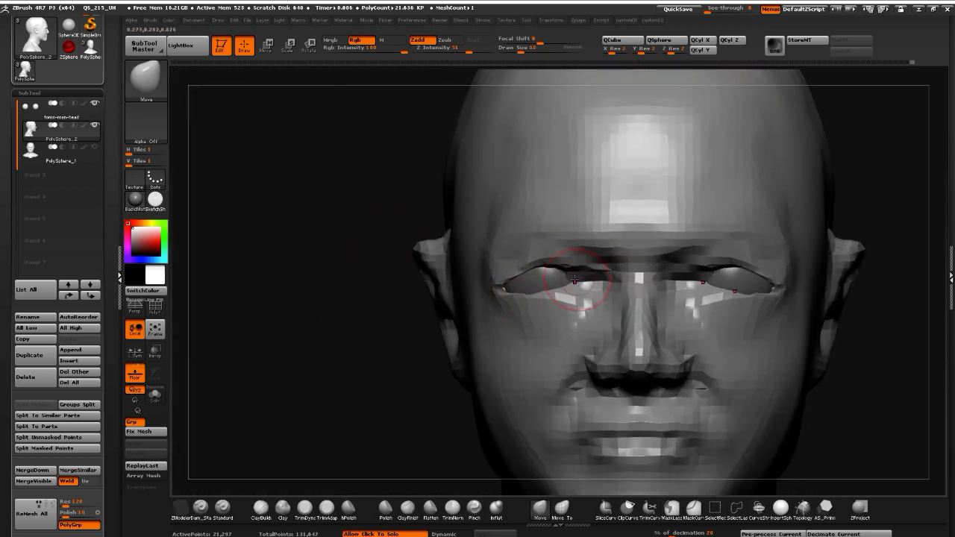
pyautogui.moveTo(575, 281); pyautogui.dragTo(566, 272)
pyautogui.moveTo(328, 284)
pyautogui.mouseDown()
pyautogui.moveTo(348, 207)
pyautogui.moveTo(384, 202)
pyautogui.mouseUp()
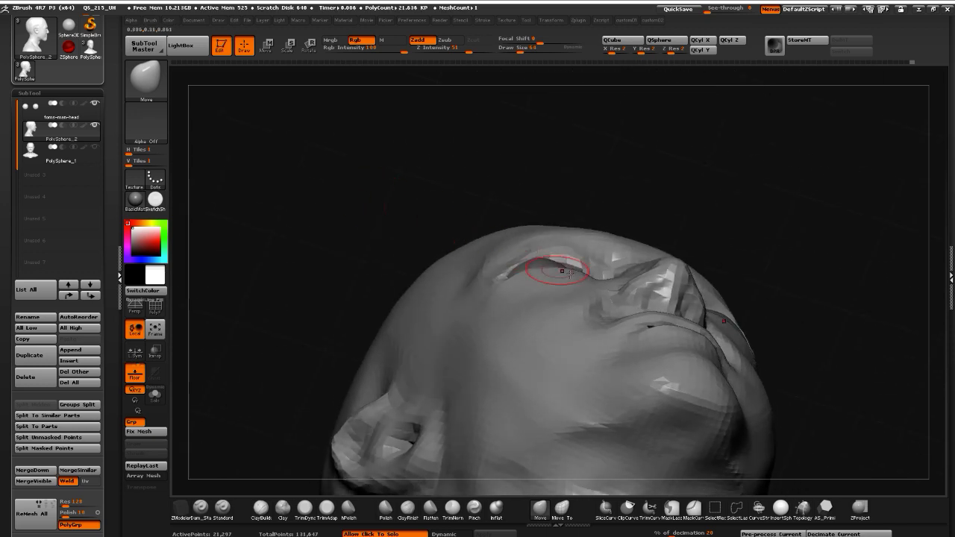
pyautogui.moveTo(538, 254); pyautogui.dragTo(536, 247)
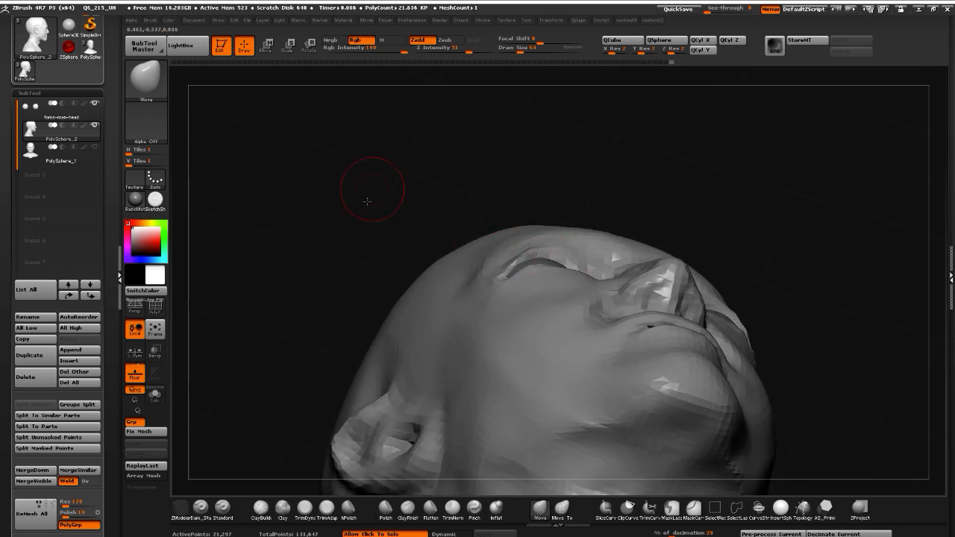
pyautogui.moveTo(369, 200)
pyautogui.keyDown('shift'); pyautogui.mouseDown()
pyautogui.moveTo(341, 258)
pyautogui.moveTo(351, 231)
pyautogui.mouseUp(); pyautogui.keyUp('shift')
pyautogui.moveTo(541, 279); pyautogui.dragTo(537, 295)
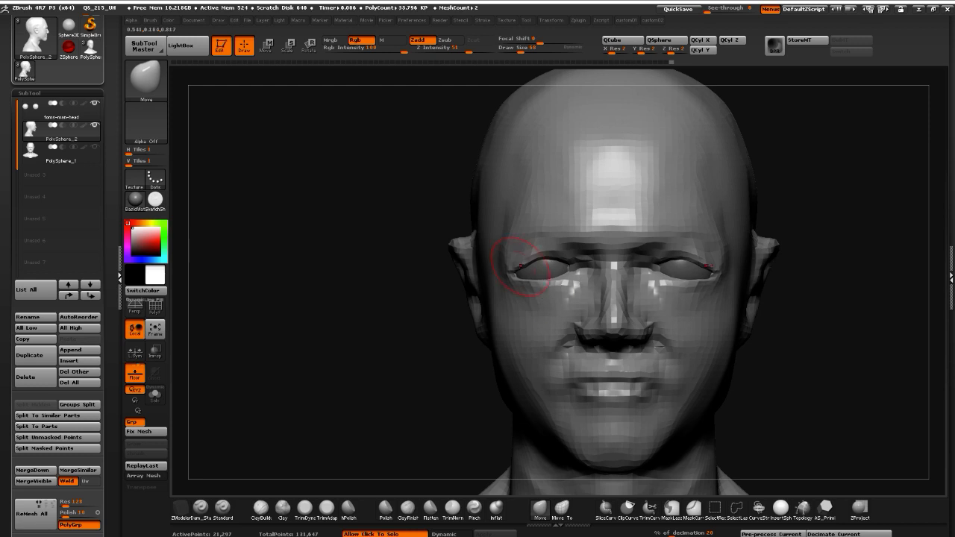
pyautogui.moveTo(339, 258)
pyautogui.mouseDown()
pyautogui.moveTo(358, 256)
pyautogui.moveTo(363, 271)
pyautogui.moveTo(373, 250)
pyautogui.moveTo(378, 269)
pyautogui.moveTo(365, 261)
pyautogui.moveTo(384, 269)
pyautogui.moveTo(362, 266)
pyautogui.moveTo(435, 314)
pyautogui.moveTo(447, 336)
pyautogui.mouseUp()
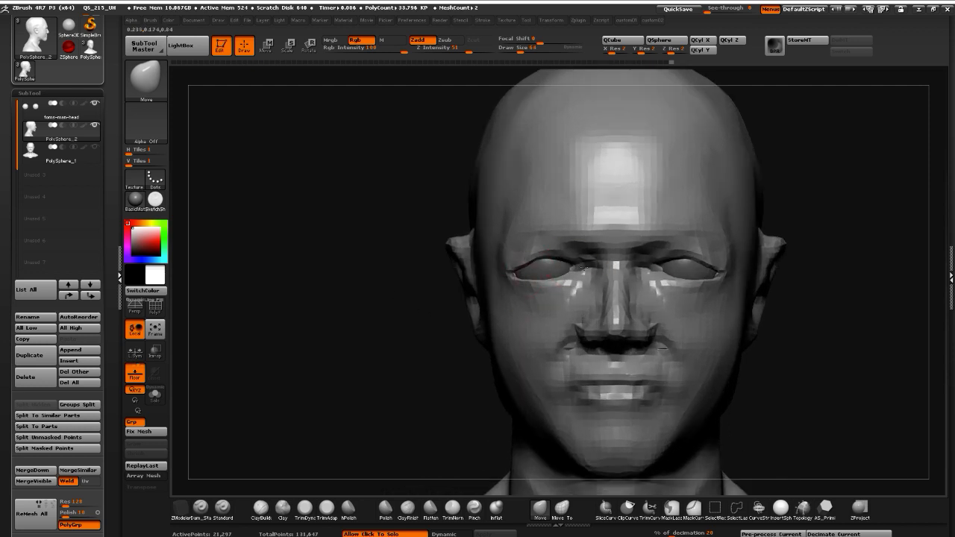
# Select the eyeballs and adjust their spacing slightly with a horizontal Transpose Move line from the front
pyautogui.keyDown('alt'); pyautogui.click(542, 273); pyautogui.keyUp('alt')
pyautogui.click(364, 272)
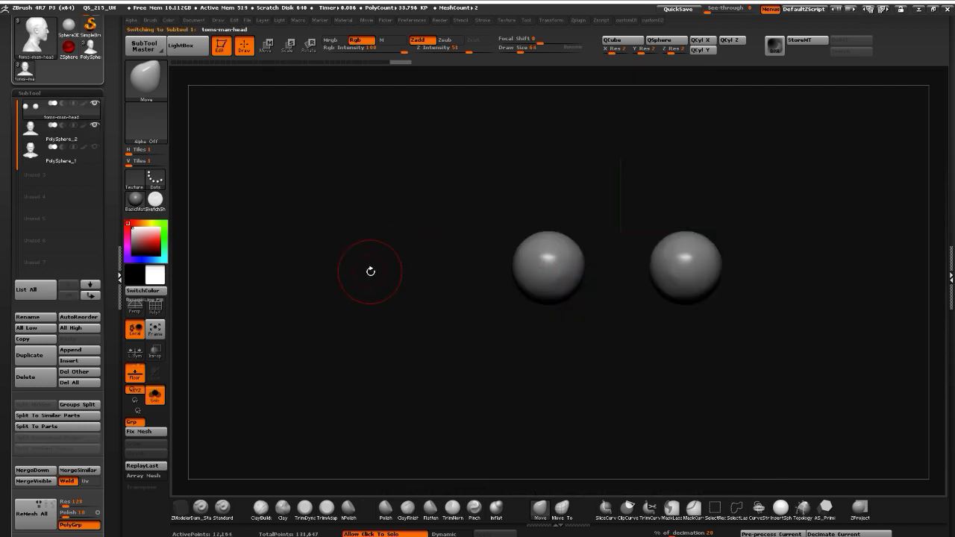
pyautogui.press('shift')
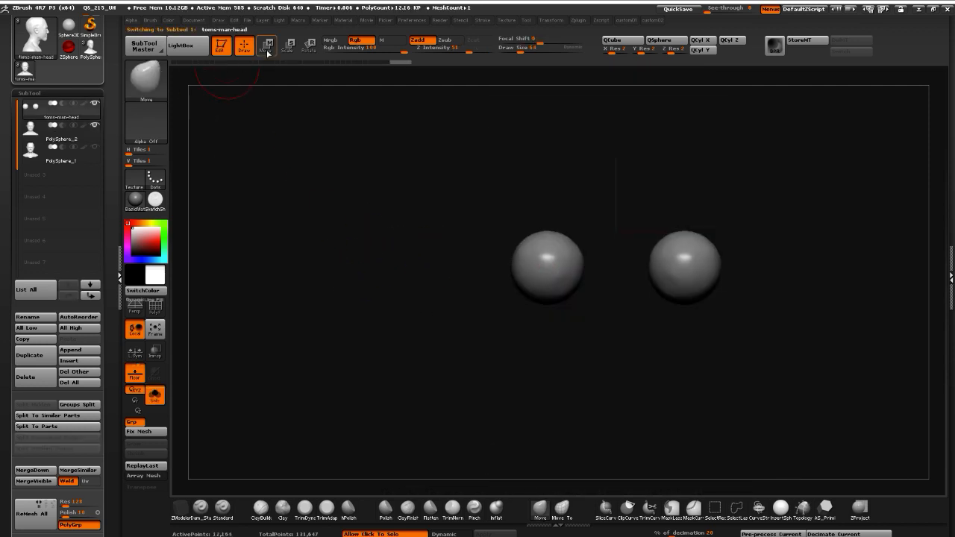
pyautogui.click(267, 52)
pyautogui.moveTo(587, 268)
pyautogui.keyDown('shift'); pyautogui.mouseDown()
pyautogui.moveTo(520, 268)
pyautogui.moveTo(600, 270)
pyautogui.mouseUp(); pyautogui.keyUp('shift')
pyautogui.press('q')
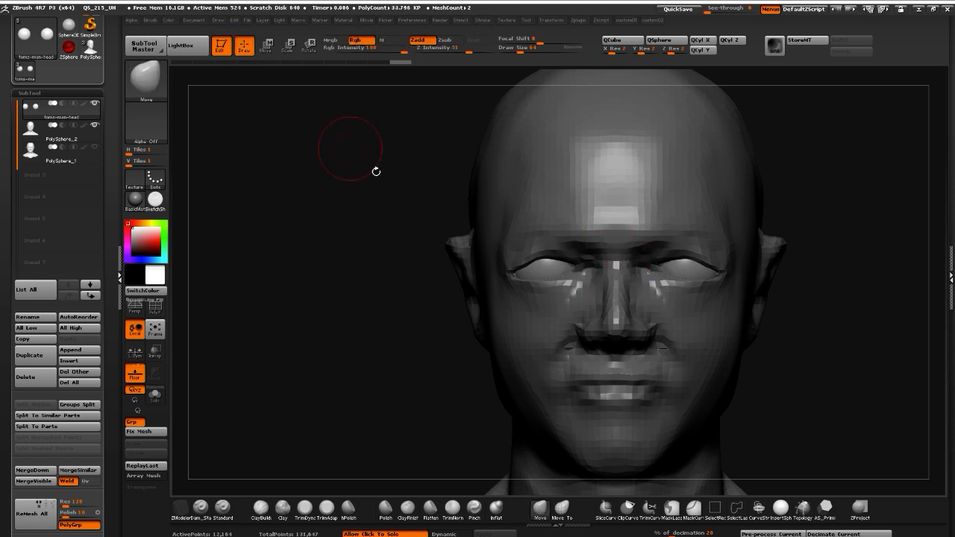
pyautogui.click(266, 46)
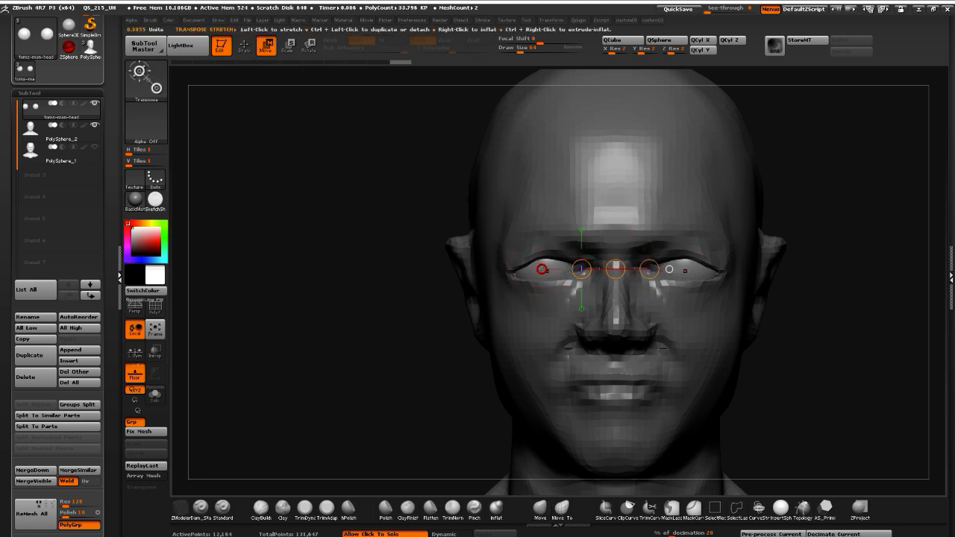
pyautogui.moveTo(550, 280); pyautogui.dragTo(397, 268)
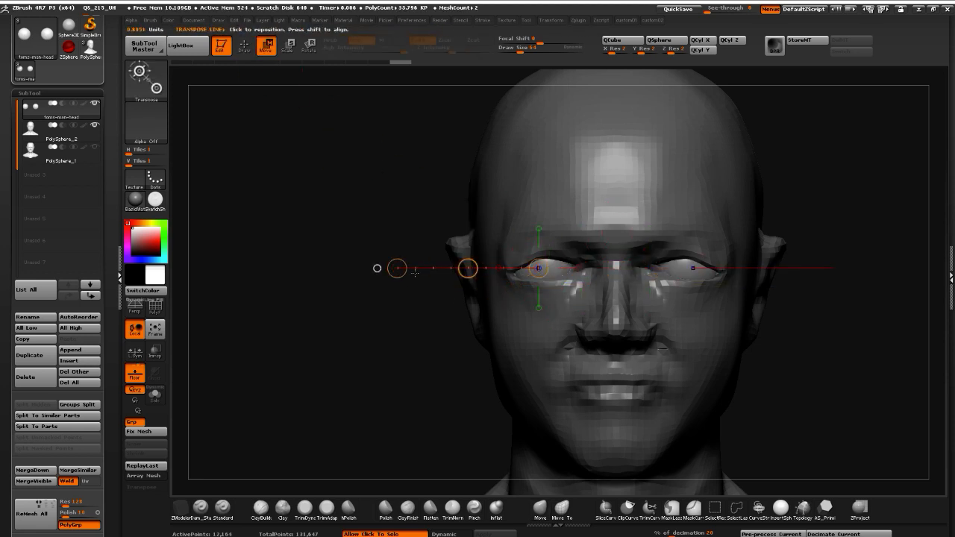
pyautogui.moveTo(467, 267); pyautogui.dragTo(470, 268)
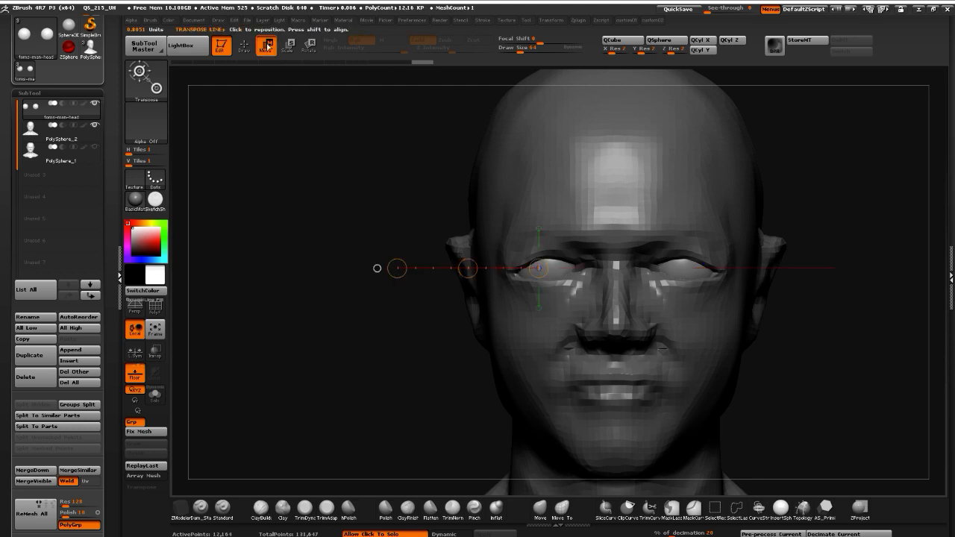
pyautogui.press('q')
# Switch to the head mesh and sculpt the sides of the forehead above the outer brows with the Clay brush
pyautogui.keyDown('alt'); pyautogui.moveTo(321, 200); pyautogui.dragTo(329, 330); pyautogui.keyUp('alt')
pyautogui.keyDown('alt'); pyautogui.click(511, 256); pyautogui.keyUp('alt')
pyautogui.moveTo(308, 367)
pyautogui.mouseDown()
pyautogui.moveTo(292, 322)
pyautogui.moveTo(311, 348)
pyautogui.mouseUp()
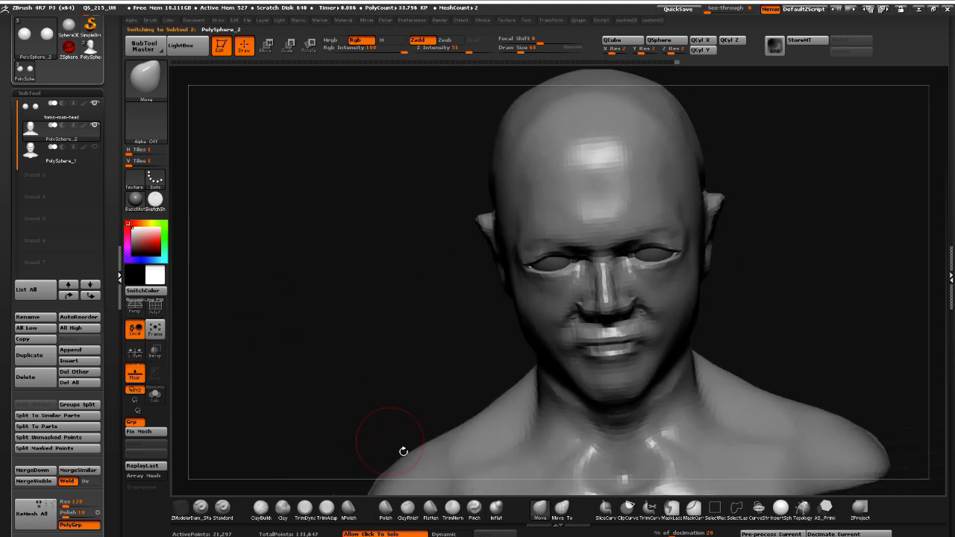
pyautogui.click(431, 507)
pyautogui.click(282, 507)
pyautogui.moveTo(299, 317); pyautogui.dragTo(315, 289)
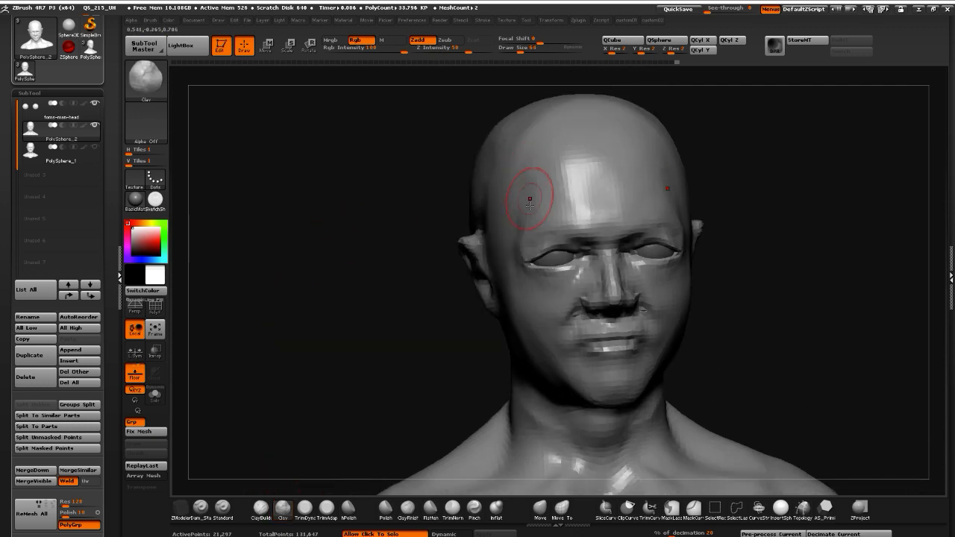
pyautogui.moveTo(534, 230); pyautogui.dragTo(535, 166)
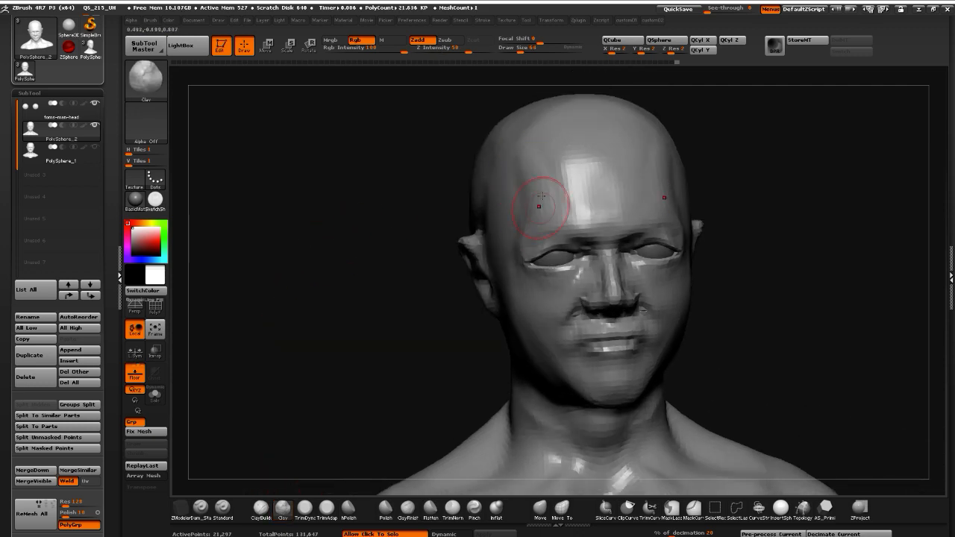
pyautogui.moveTo(317, 159)
pyautogui.mouseDown()
pyautogui.moveTo(341, 159)
pyautogui.moveTo(319, 161)
pyautogui.mouseUp()
pyautogui.press('[')
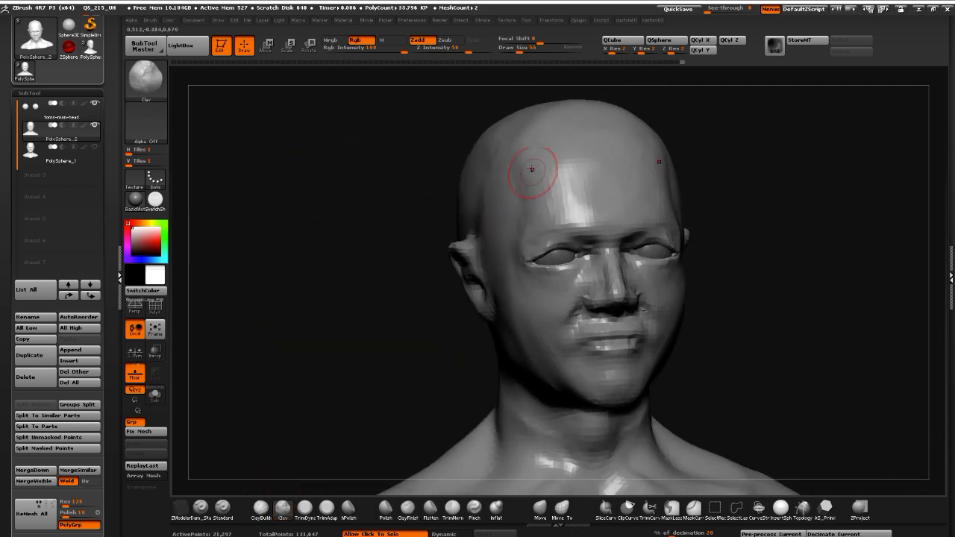
# Sculpt the temple area above the ear with a smaller Clay brush, undo the unwanted stroke and smooth the surface
pyautogui.moveTo(312, 211); pyautogui.dragTo(358, 207)
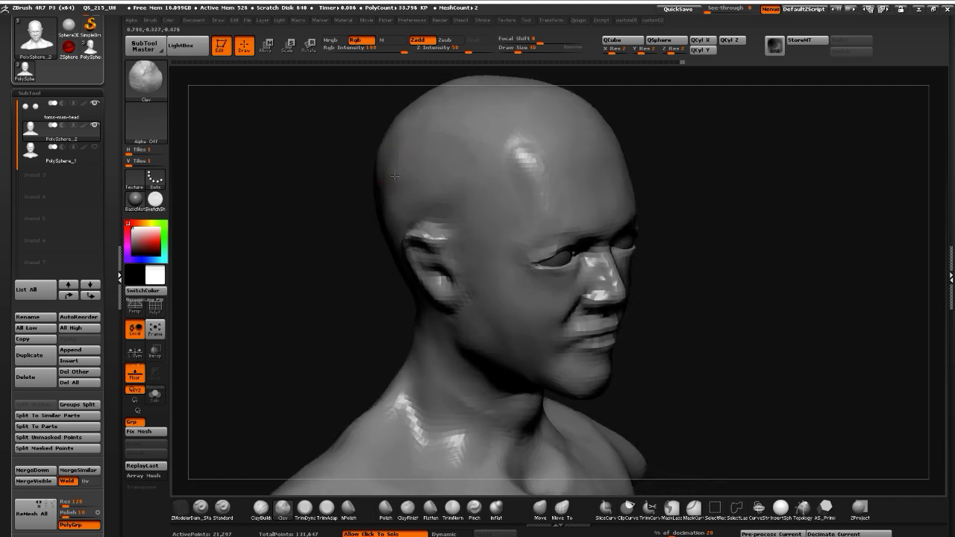
pyautogui.moveTo(395, 176)
pyautogui.mouseDown()
pyautogui.moveTo(529, 165)
pyautogui.moveTo(494, 213)
pyautogui.moveTo(516, 159)
pyautogui.moveTo(538, 200)
pyautogui.mouseUp()
pyautogui.hotkey('ctrl', 'z')
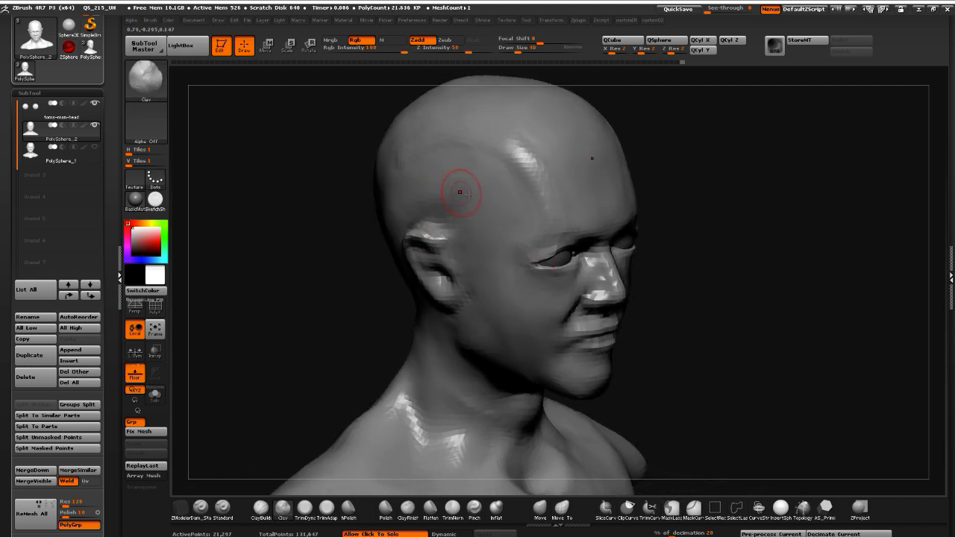
pyautogui.keyDown('shift'); pyautogui.moveTo(478, 211); pyautogui.dragTo(456, 212); pyautogui.keyUp('shift')
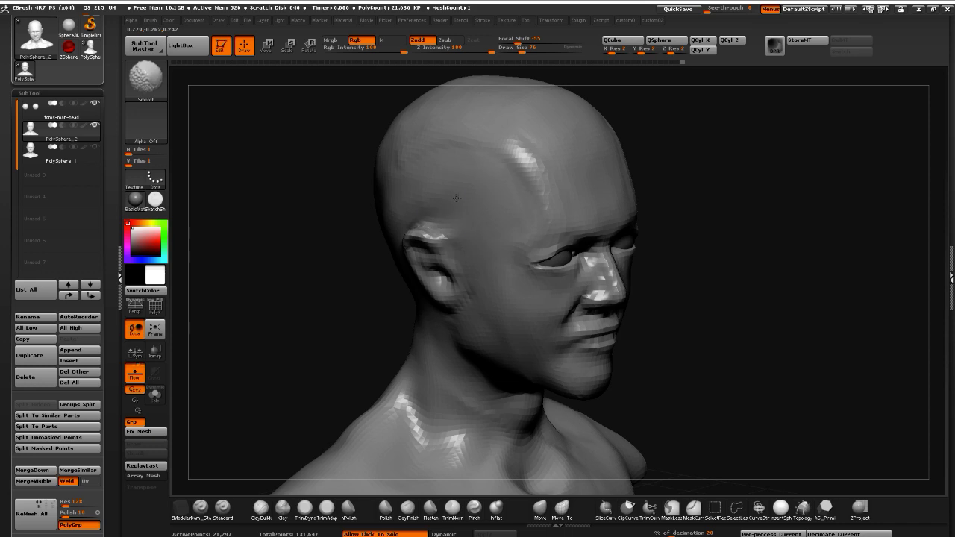
# Adjust the sides of the skull above the ears with a larger Move brush and smooth the temples
pyautogui.moveTo(356, 180); pyautogui.dragTo(290, 176)
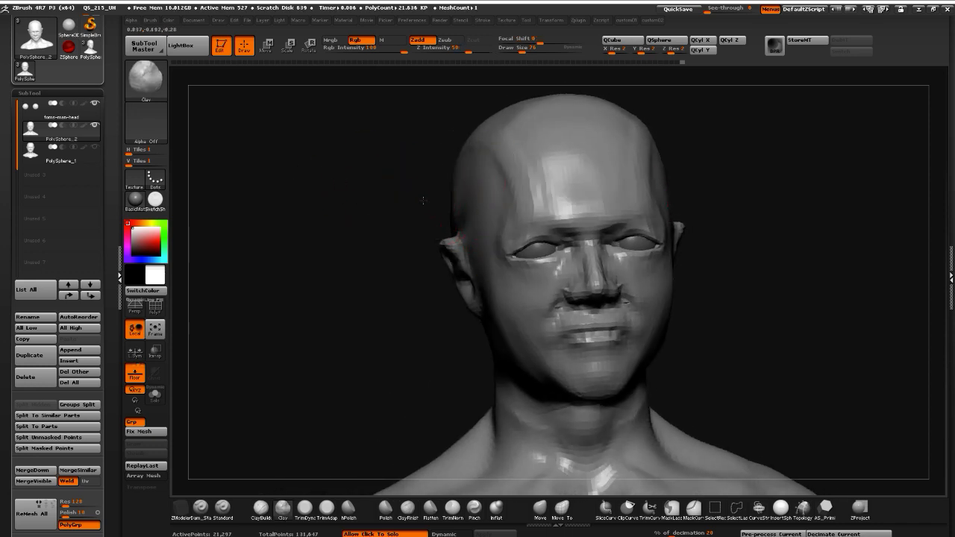
pyautogui.moveTo(423, 200)
pyautogui.mouseDown()
pyautogui.moveTo(499, 209)
pyautogui.moveTo(511, 224)
pyautogui.moveTo(493, 226)
pyautogui.moveTo(458, 197)
pyautogui.moveTo(434, 217)
pyautogui.mouseUp()
pyautogui.moveTo(343, 199)
pyautogui.mouseDown()
pyautogui.moveTo(319, 211)
pyautogui.moveTo(334, 195)
pyautogui.moveTo(338, 271)
pyautogui.moveTo(391, 294)
pyautogui.mouseUp()
pyautogui.click(539, 507)
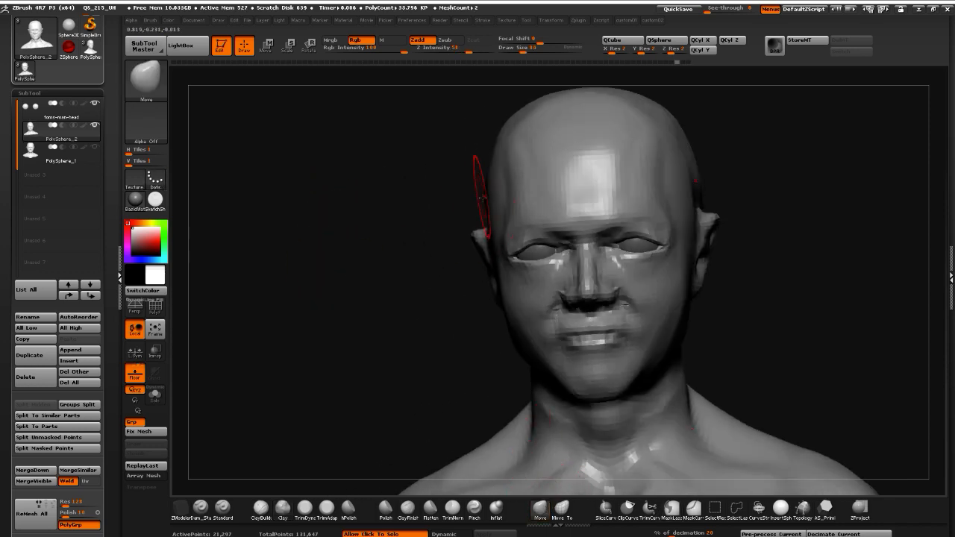
pyautogui.press(']')
pyautogui.moveTo(447, 205)
pyautogui.mouseDown()
pyautogui.moveTo(483, 206)
pyautogui.moveTo(496, 222)
pyautogui.moveTo(486, 175)
pyautogui.mouseUp()
pyautogui.moveTo(413, 162); pyautogui.dragTo(414, 190)
pyautogui.press('shift')
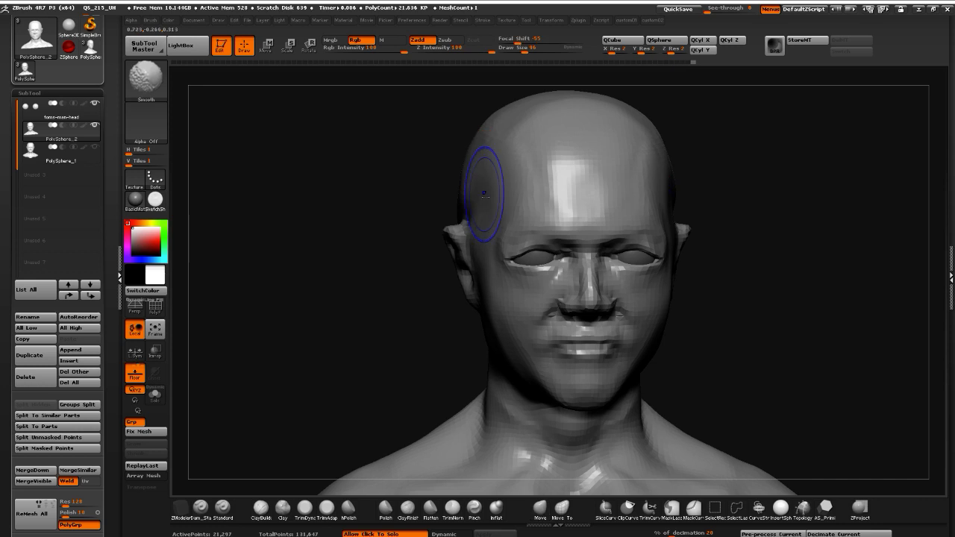
pyautogui.keyDown('shift'); pyautogui.moveTo(481, 198); pyautogui.dragTo(478, 211); pyautogui.keyUp('shift')
pyautogui.moveTo(396, 192)
pyautogui.mouseDown()
pyautogui.moveTo(369, 177)
pyautogui.moveTo(458, 184)
pyautogui.mouseUp()
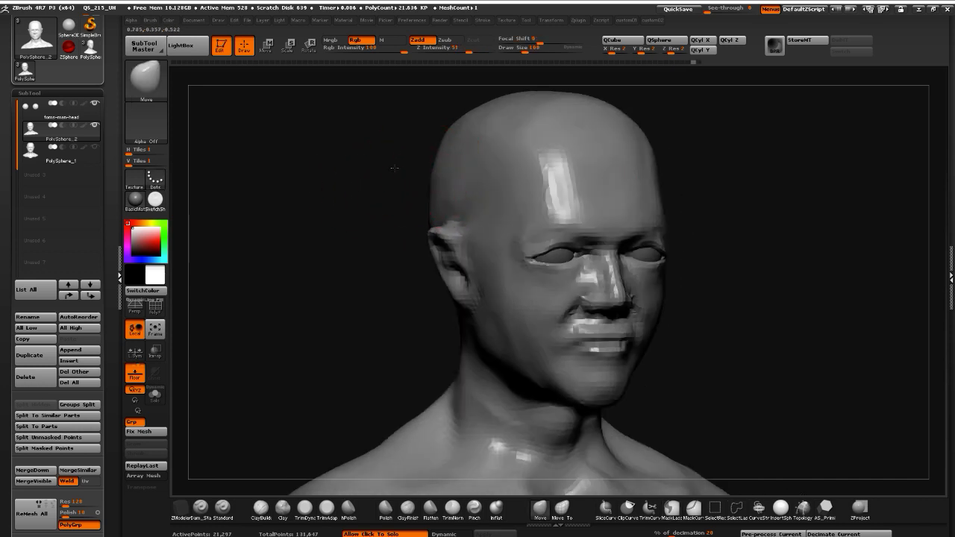
# Show only the head mesh and nudge the cheekbone area below the outer eye corner in side profile with a smaller Move brush
pyautogui.moveTo(394, 168)
pyautogui.mouseDown()
pyautogui.moveTo(429, 170)
pyautogui.moveTo(403, 240)
pyautogui.moveTo(380, 256)
pyautogui.moveTo(430, 274)
pyautogui.moveTo(441, 252)
pyautogui.moveTo(369, 266)
pyautogui.moveTo(363, 258)
pyautogui.moveTo(449, 273)
pyautogui.mouseUp()
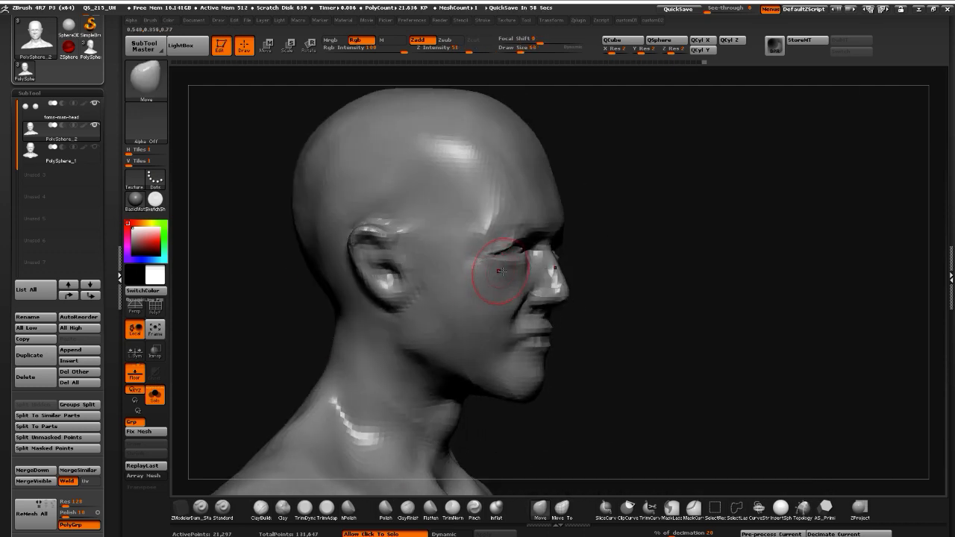
pyautogui.moveTo(590, 328); pyautogui.dragTo(646, 351)
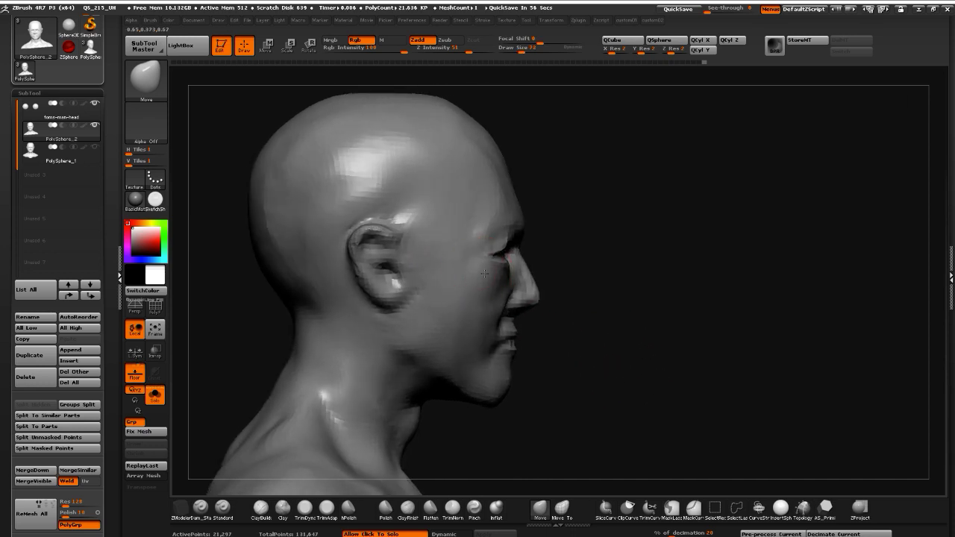
pyautogui.moveTo(470, 269); pyautogui.dragTo(472, 271)
pyautogui.moveTo(644, 388)
pyautogui.mouseDown()
pyautogui.moveTo(603, 396)
pyautogui.moveTo(492, 380)
pyautogui.mouseUp()
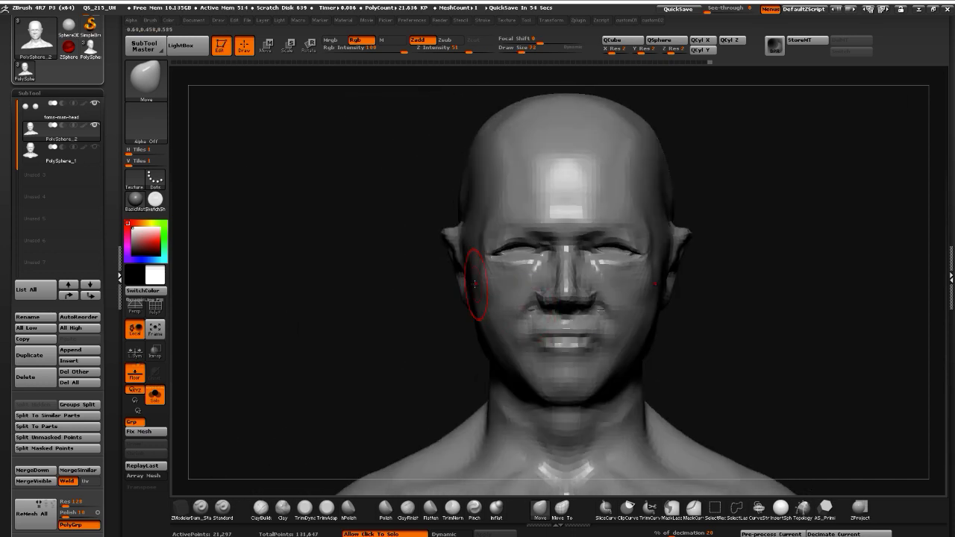
pyautogui.moveTo(390, 312); pyautogui.dragTo(490, 345)
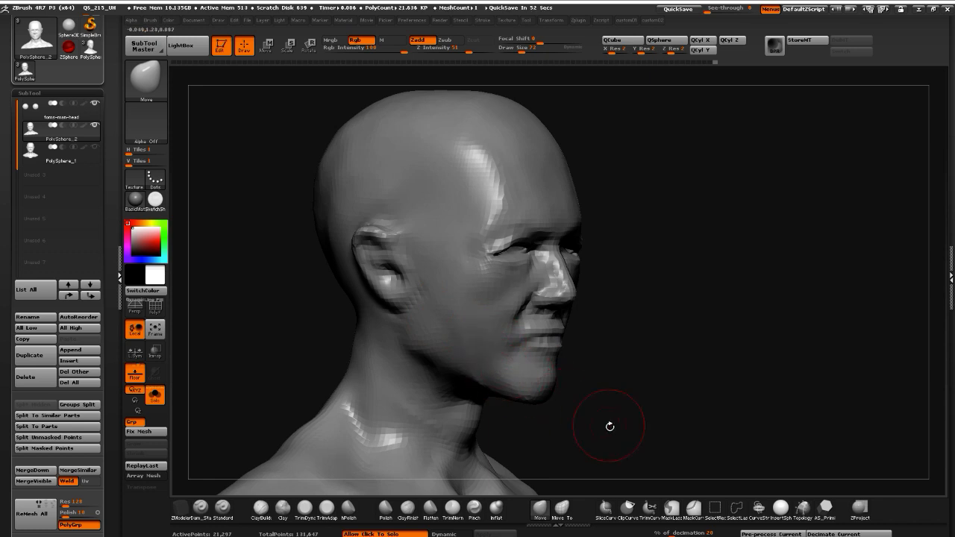
pyautogui.moveTo(609, 426); pyautogui.dragTo(492, 352)
# Smooth the sides of the jaw with a small Smooth brush
pyautogui.moveTo(417, 298); pyautogui.dragTo(482, 317)
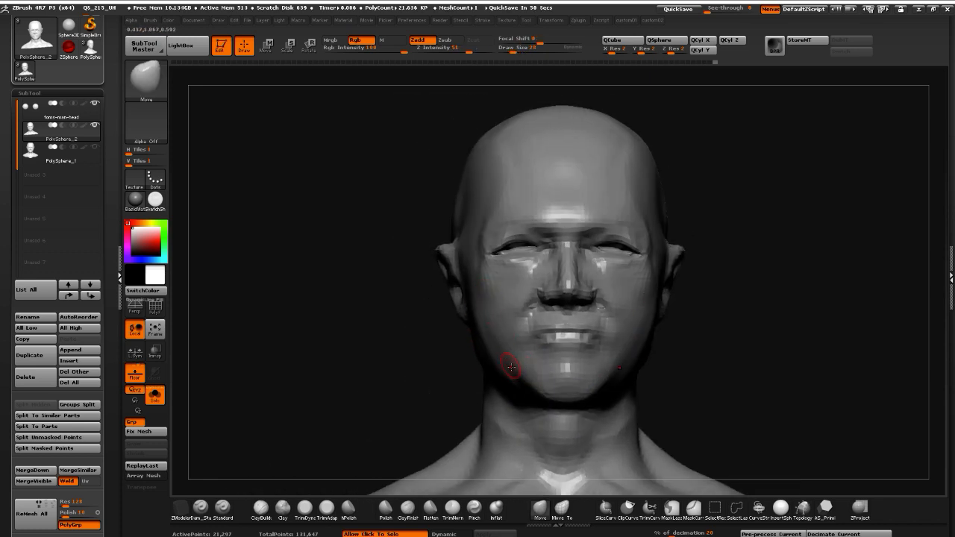
pyautogui.press('shift')
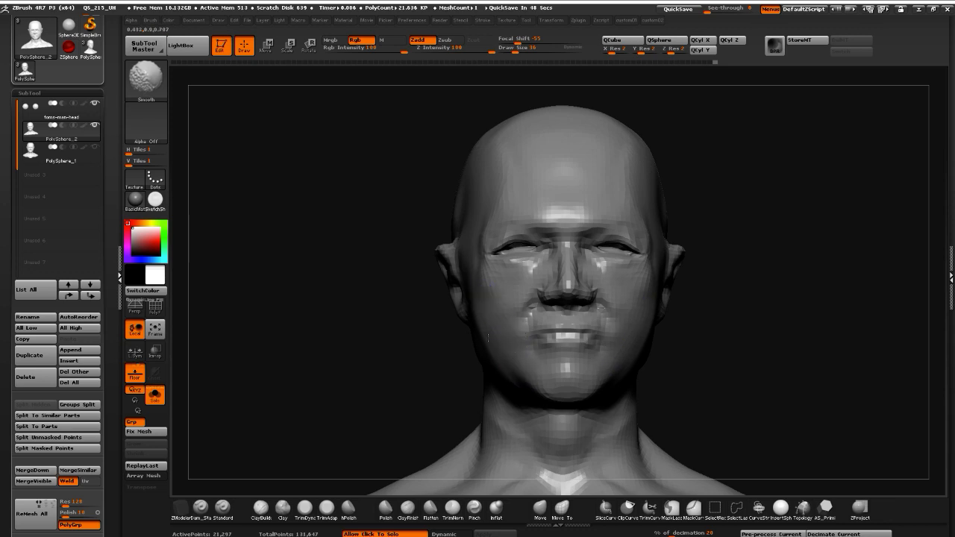
pyautogui.keyDown('shift'); pyautogui.moveTo(377, 335); pyautogui.dragTo(493, 351); pyautogui.keyUp('shift')
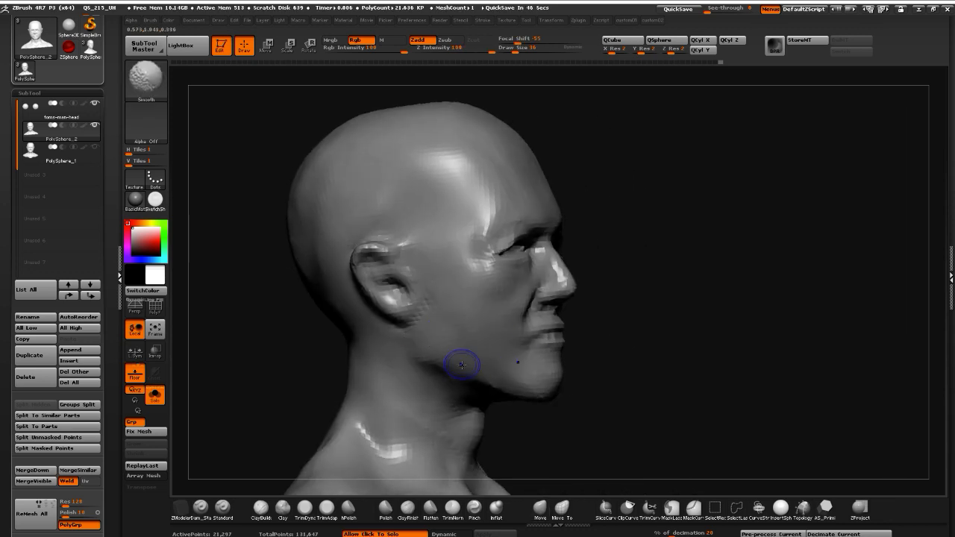
# Build up the jawline from below the ear toward the chin with the Clay brush and smooth it
pyautogui.moveTo(561, 437)
pyautogui.mouseDown()
pyautogui.moveTo(308, 369)
pyautogui.moveTo(313, 337)
pyautogui.moveTo(359, 358)
pyautogui.moveTo(372, 346)
pyautogui.mouseUp()
pyautogui.click(283, 508)
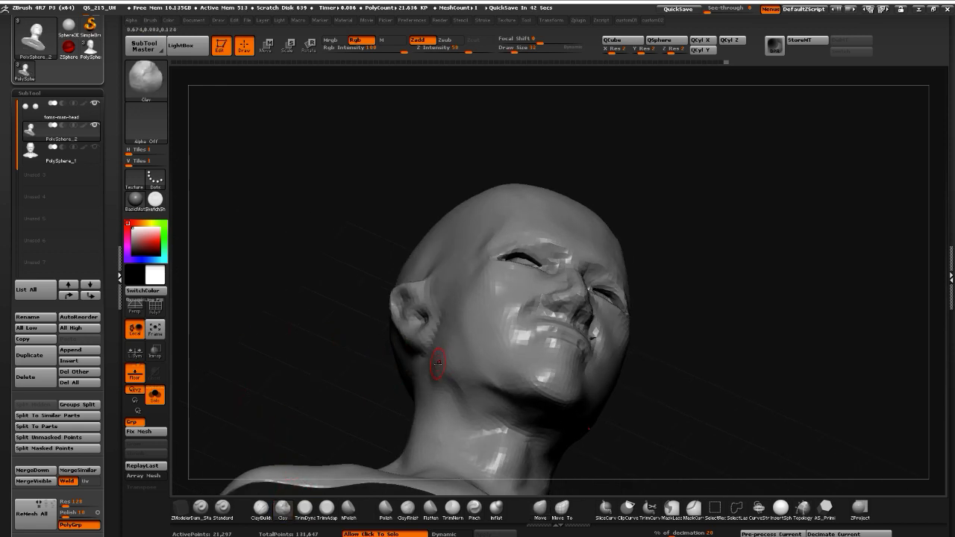
pyautogui.moveTo(461, 364); pyautogui.dragTo(502, 392)
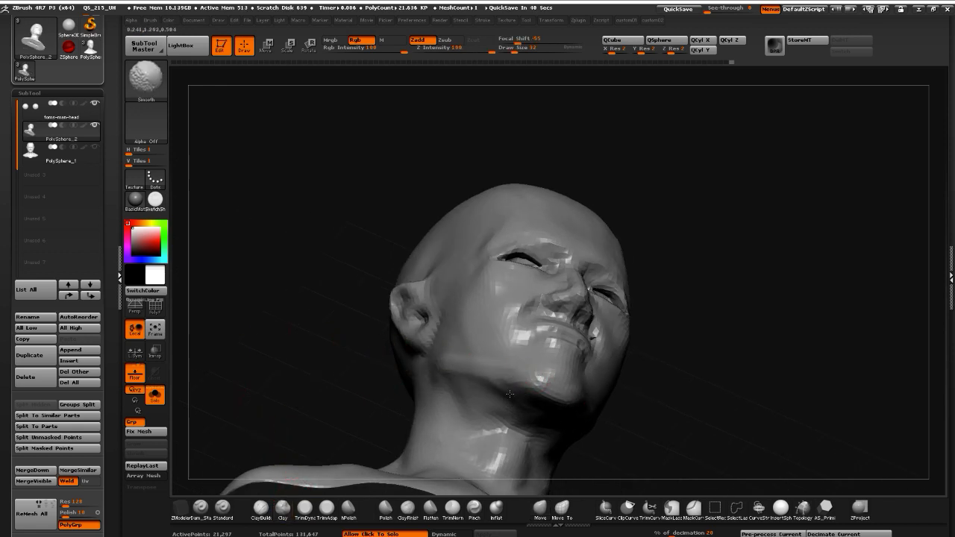
pyautogui.moveTo(336, 332); pyautogui.dragTo(407, 313)
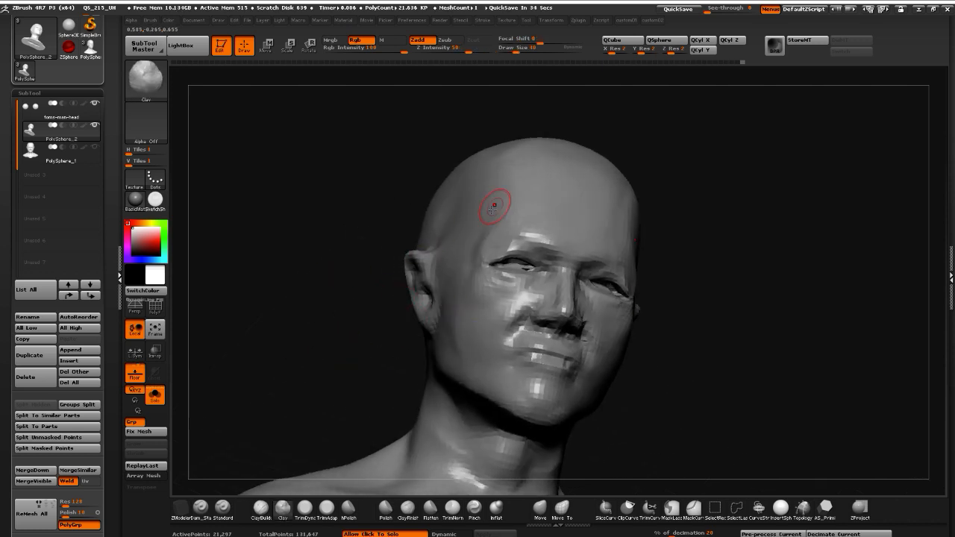
# Build up the temple line along the side of the forehead with a larger Clay brush and smooth it
pyautogui.moveTo(480, 159)
pyautogui.mouseDown()
pyautogui.moveTo(485, 239)
pyautogui.moveTo(475, 256)
pyautogui.mouseUp()
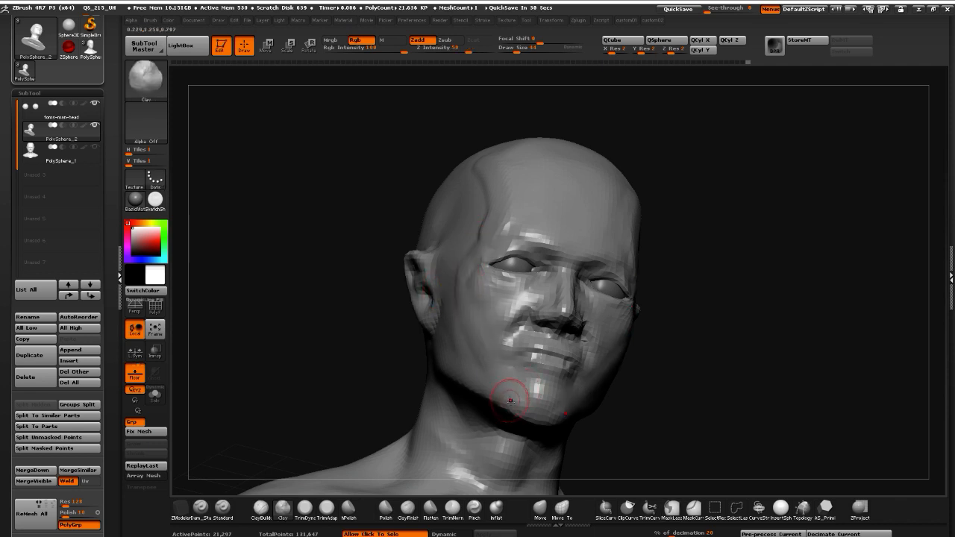
pyautogui.press('shift')
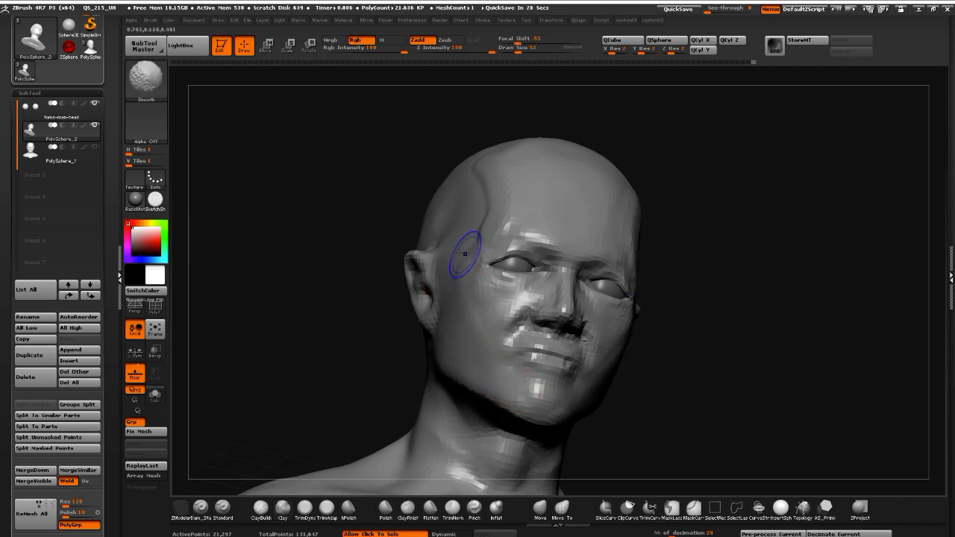
pyautogui.keyDown('shift'); pyautogui.moveTo(473, 220); pyautogui.dragTo(471, 176); pyautogui.keyUp('shift')
pyautogui.moveTo(350, 183)
pyautogui.mouseDown()
pyautogui.moveTo(256, 214)
pyautogui.moveTo(284, 242)
pyautogui.moveTo(309, 217)
pyautogui.mouseUp()
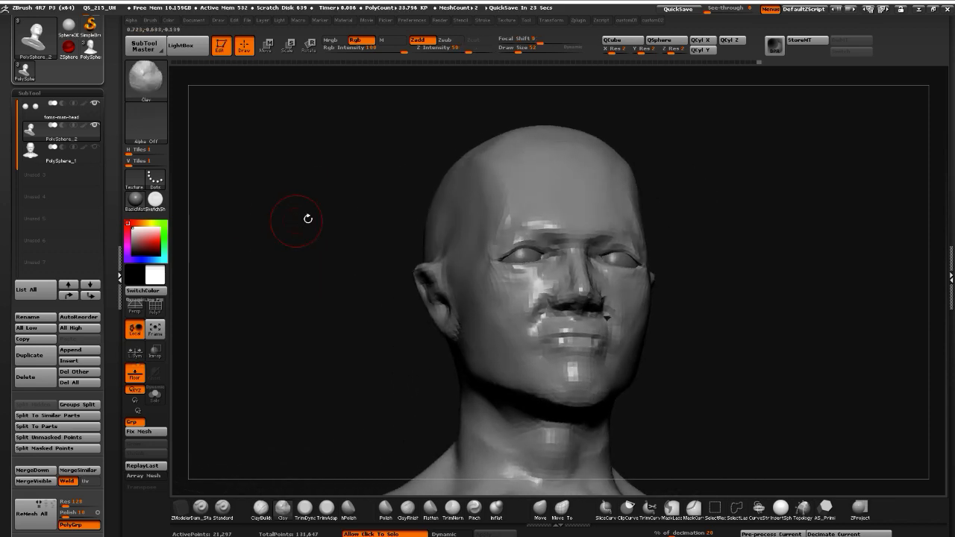
# Smooth the lower edge of the jaw near the chin in side profile
pyautogui.press('ctrl')
pyautogui.moveTo(403, 336)
pyautogui.mouseDown()
pyautogui.moveTo(284, 314)
pyautogui.moveTo(317, 315)
pyautogui.moveTo(275, 275)
pyautogui.moveTo(326, 333)
pyautogui.moveTo(254, 313)
pyautogui.moveTo(305, 317)
pyautogui.moveTo(293, 317)
pyautogui.moveTo(341, 335)
pyautogui.mouseUp()
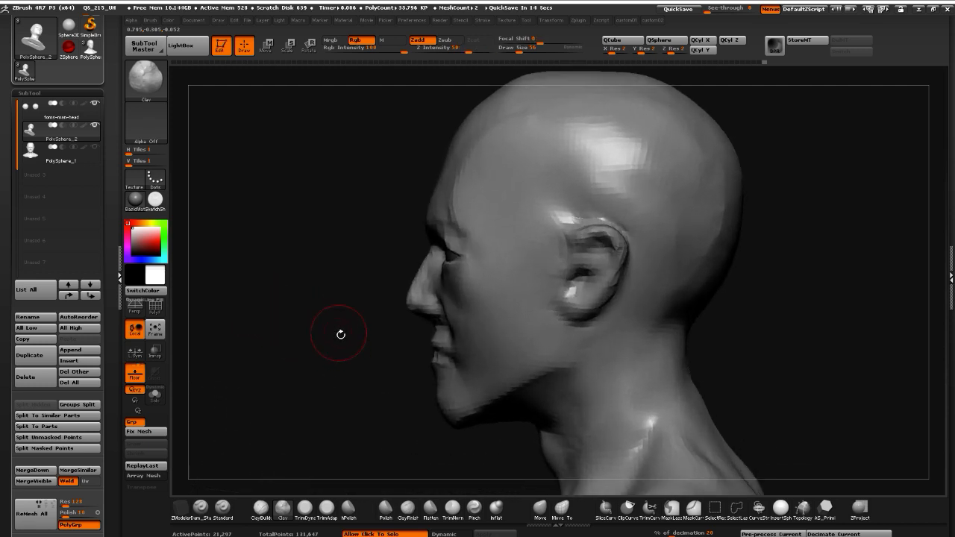
pyautogui.keyDown('shift'); pyautogui.moveTo(473, 400); pyautogui.dragTo(493, 390); pyautogui.keyUp('shift')
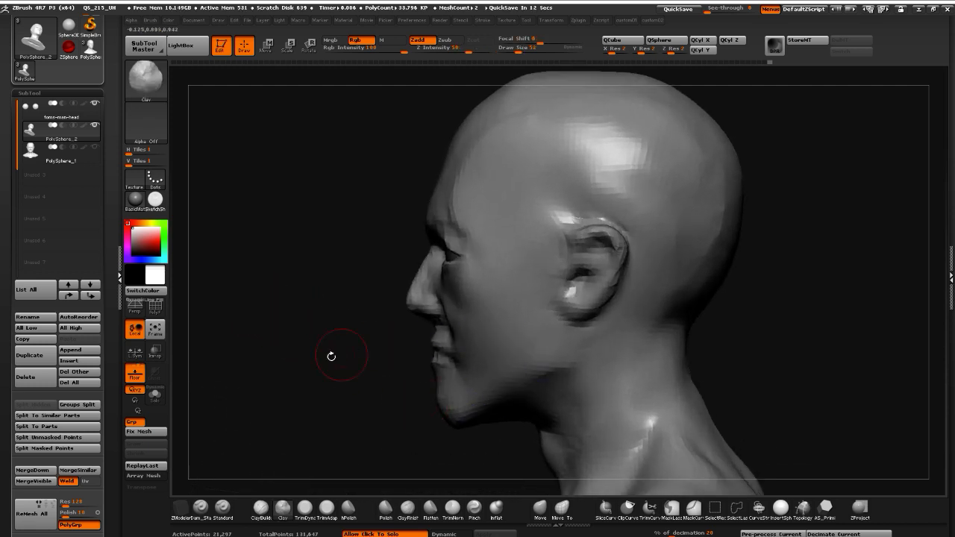
pyautogui.moveTo(303, 330)
pyautogui.mouseDown()
pyautogui.moveTo(285, 333)
pyautogui.moveTo(300, 339)
pyautogui.moveTo(291, 321)
pyautogui.moveTo(309, 322)
pyautogui.moveTo(266, 335)
pyautogui.mouseUp()
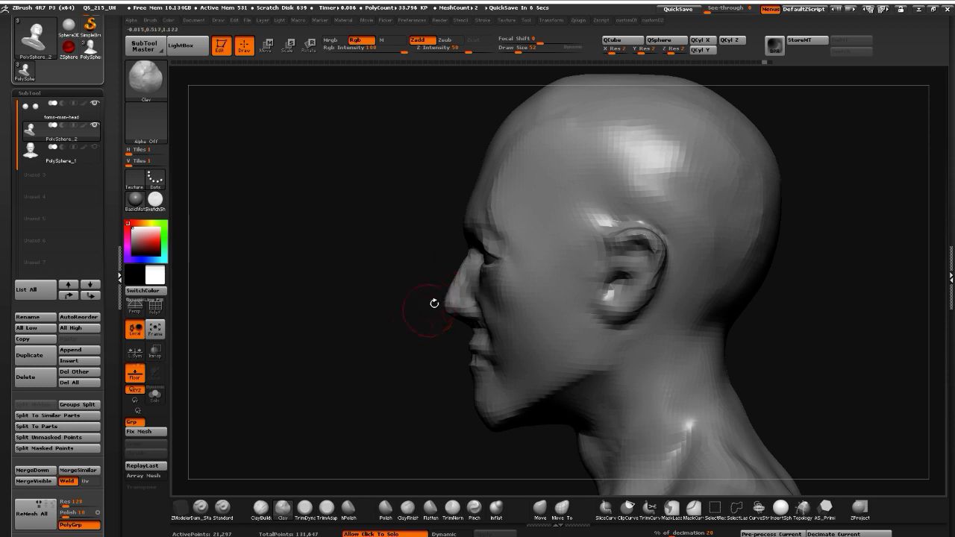
# Pull the bridge and tip of the nose slightly forward in side profile with the Move brush at draw size 64
pyautogui.click(540, 507)
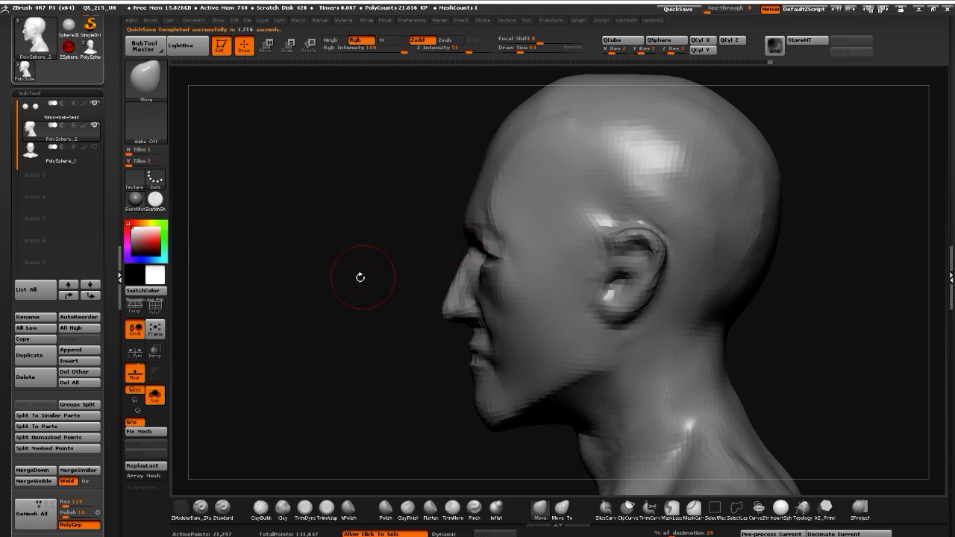
pyautogui.moveTo(329, 313); pyautogui.dragTo(303, 319)
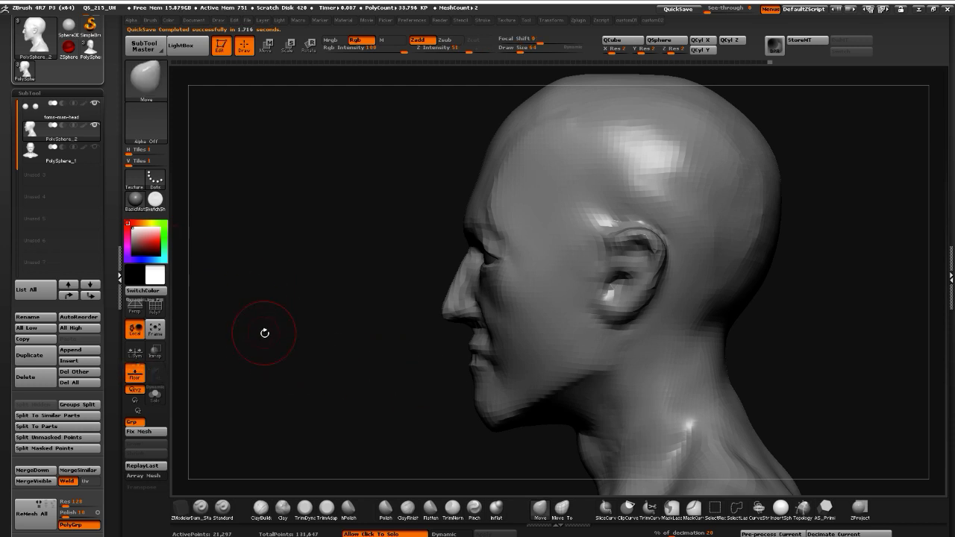
pyautogui.moveTo(264, 333); pyautogui.dragTo(311, 334)
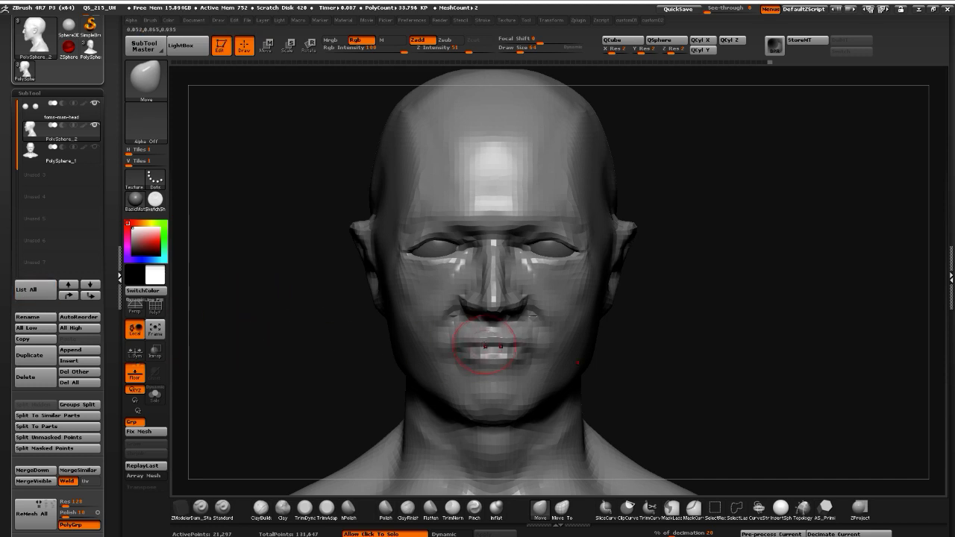
pyautogui.press('space')
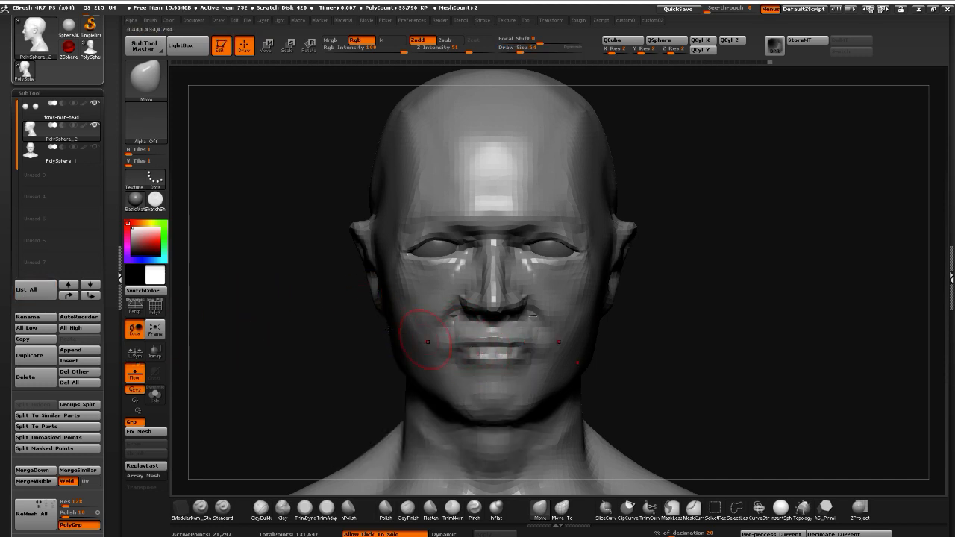
# Activate the InsertSphere brush and change its insert mesh to Cylinder3D
pyautogui.click(780, 508)
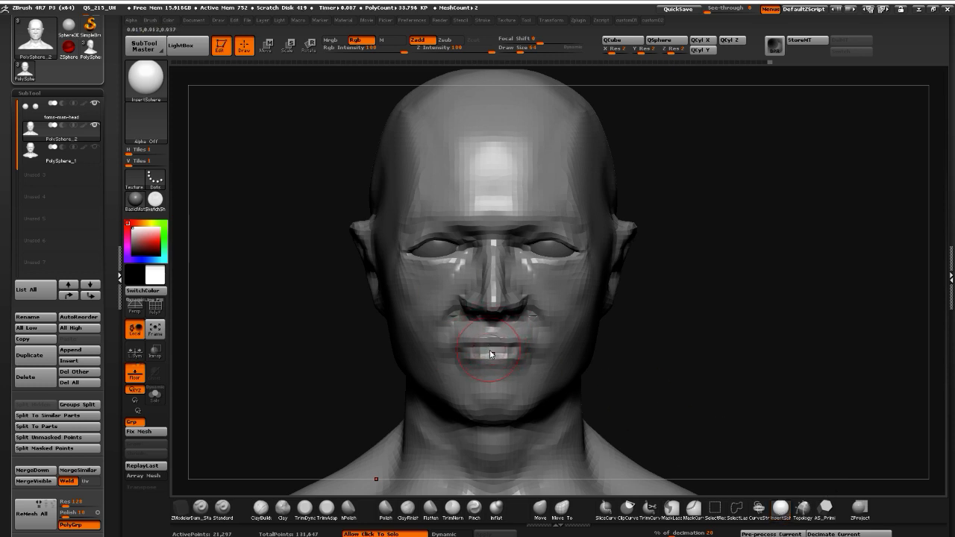
pyautogui.press('n')
pyautogui.press('F1')
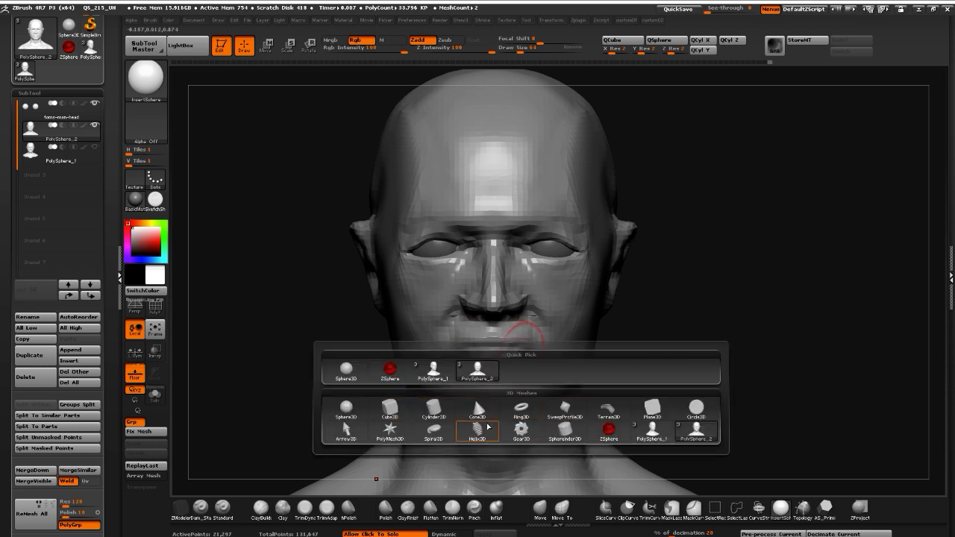
pyautogui.click(435, 422)
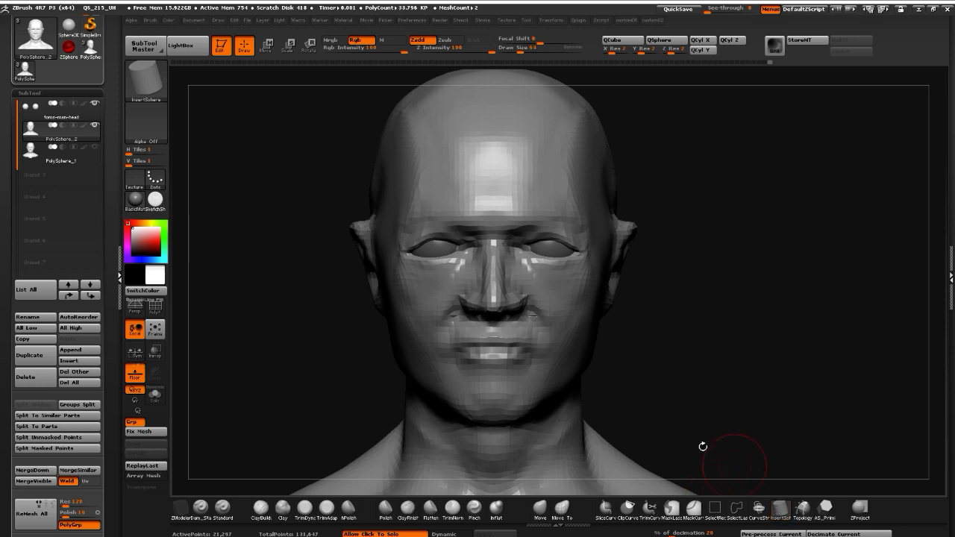
pyautogui.press('F1')
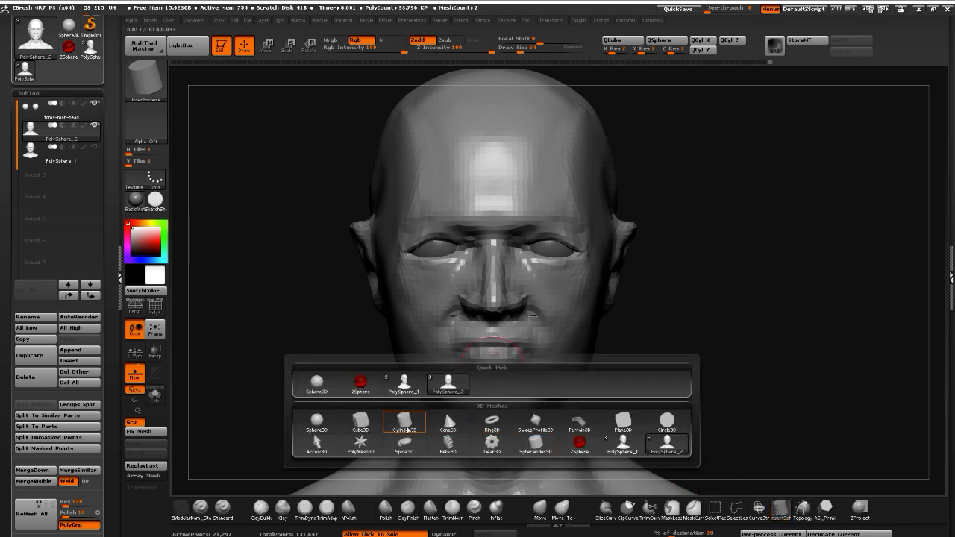
pyautogui.click(447, 423)
pyautogui.moveTo(411, 321); pyautogui.dragTo(429, 421)
pyautogui.hotkey('ctrl', 'z')
# Set the insert mesh back to Cylinder3D and insert a cylinder centred on the mouth
pyautogui.press('F1')
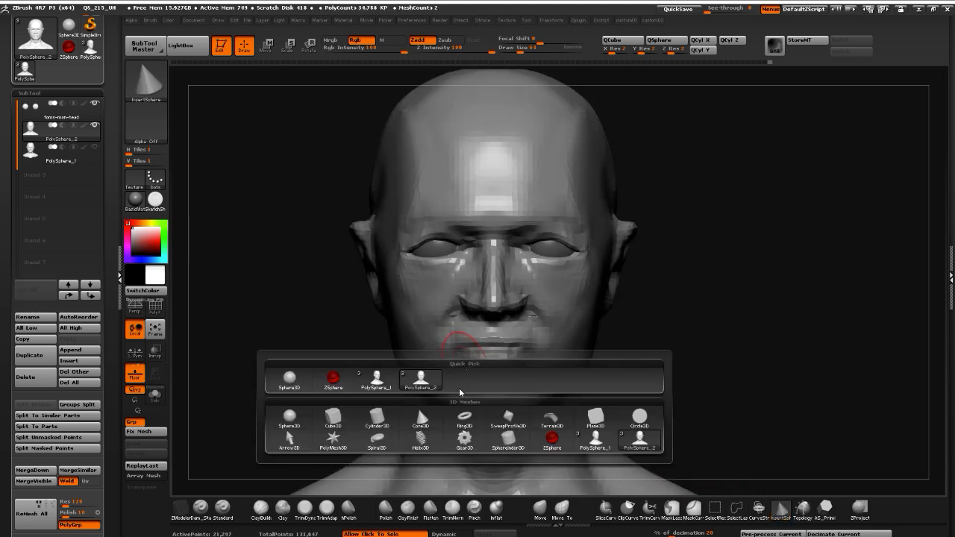
pyautogui.click(381, 420)
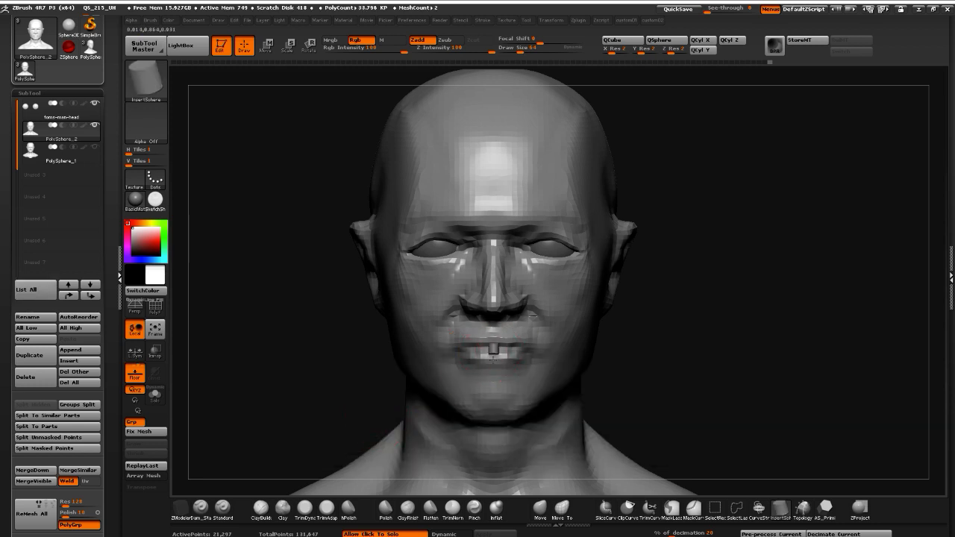
pyautogui.moveTo(494, 359); pyautogui.dragTo(494, 394)
# Align the inserted cylinder with Transpose and scale down its height to make a flat disc in front of the mouth
pyautogui.moveTo(317, 344); pyautogui.dragTo(291, 213)
pyautogui.click(308, 46)
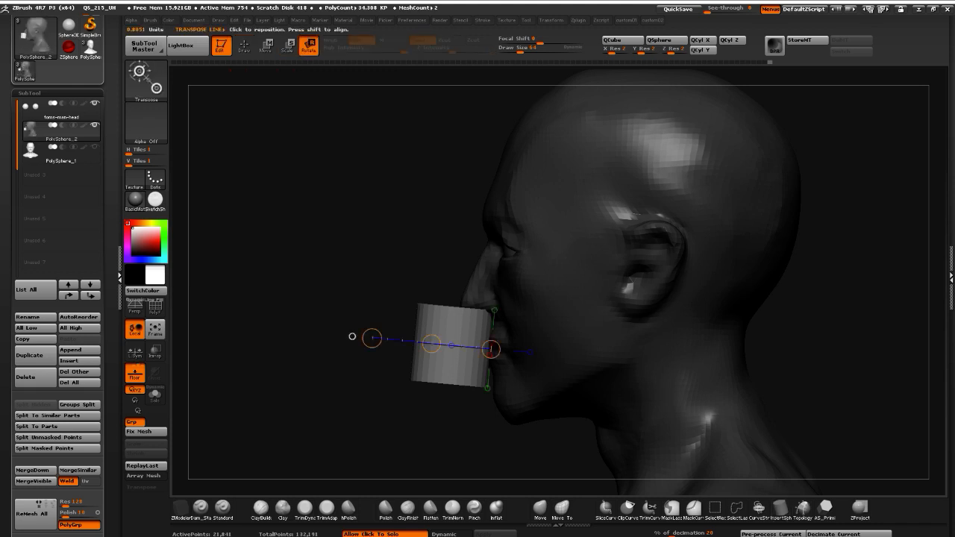
pyautogui.moveTo(372, 338); pyautogui.dragTo(309, 256)
pyautogui.click(287, 46)
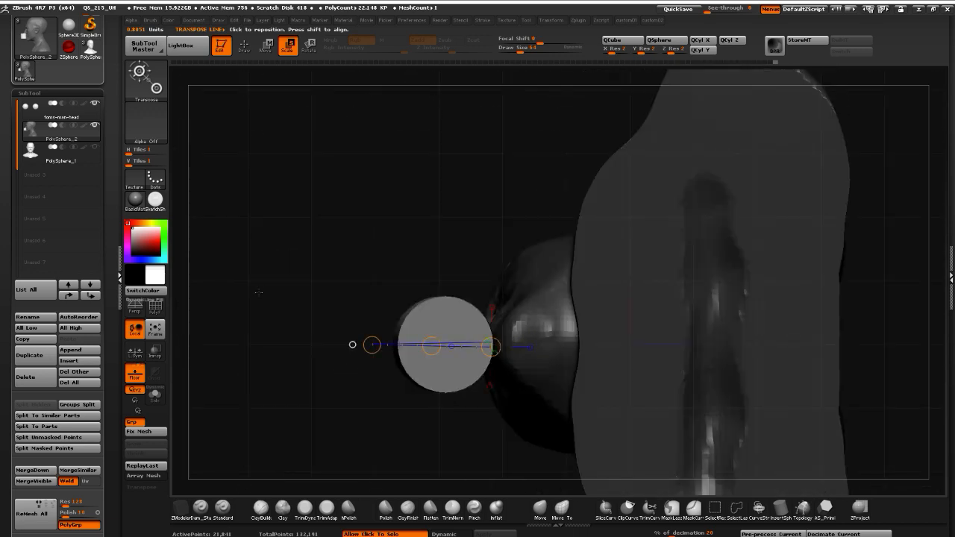
pyautogui.moveTo(258, 292); pyautogui.dragTo(383, 326)
pyautogui.moveTo(446, 328); pyautogui.dragTo(320, 333)
pyautogui.moveTo(365, 383); pyautogui.dragTo(361, 312)
pyautogui.moveTo(232, 260); pyautogui.dragTo(577, 348)
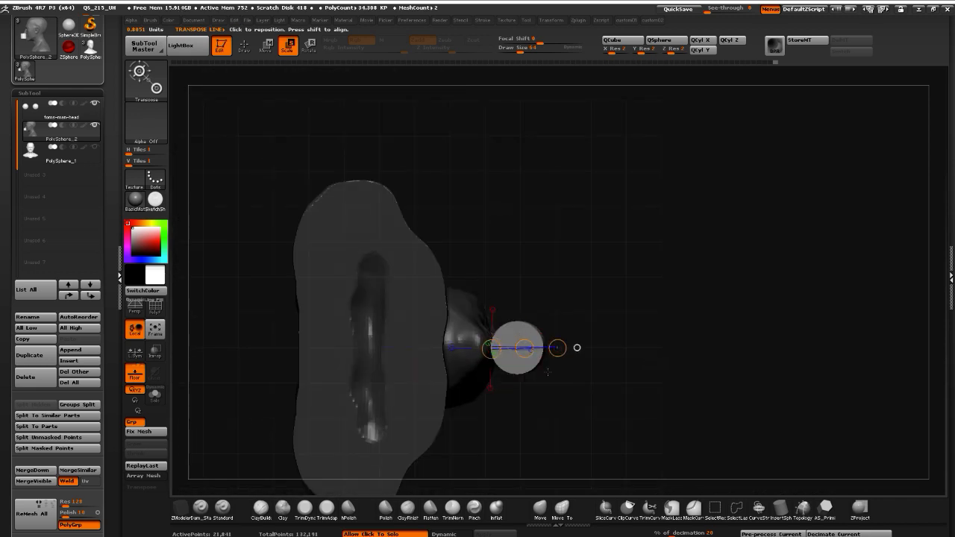
pyautogui.keyDown('alt'); pyautogui.moveTo(535, 281); pyautogui.dragTo(536, 322); pyautogui.keyUp('alt')
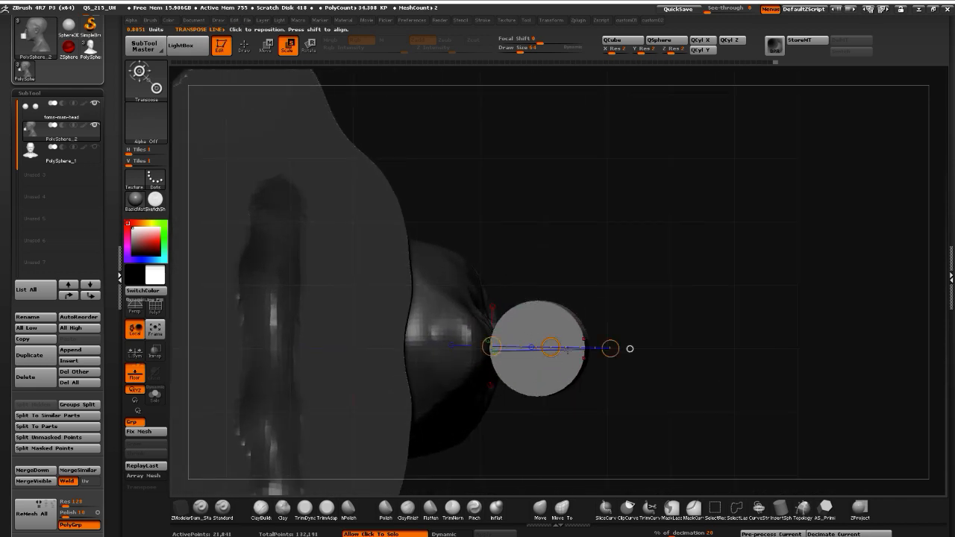
pyautogui.moveTo(550, 347); pyautogui.dragTo(550, 344)
pyautogui.moveTo(617, 403); pyautogui.dragTo(597, 418)
pyautogui.moveTo(487, 175)
pyautogui.mouseDown()
pyautogui.moveTo(498, 263)
pyautogui.moveTo(541, 348)
pyautogui.moveTo(545, 297)
pyautogui.moveTo(550, 389)
pyautogui.moveTo(548, 373)
pyautogui.mouseUp()
# Move the disc back into the head behind the lips with Transpose Move in side profile
pyautogui.click(267, 52)
pyautogui.click(246, 48)
pyautogui.click(267, 46)
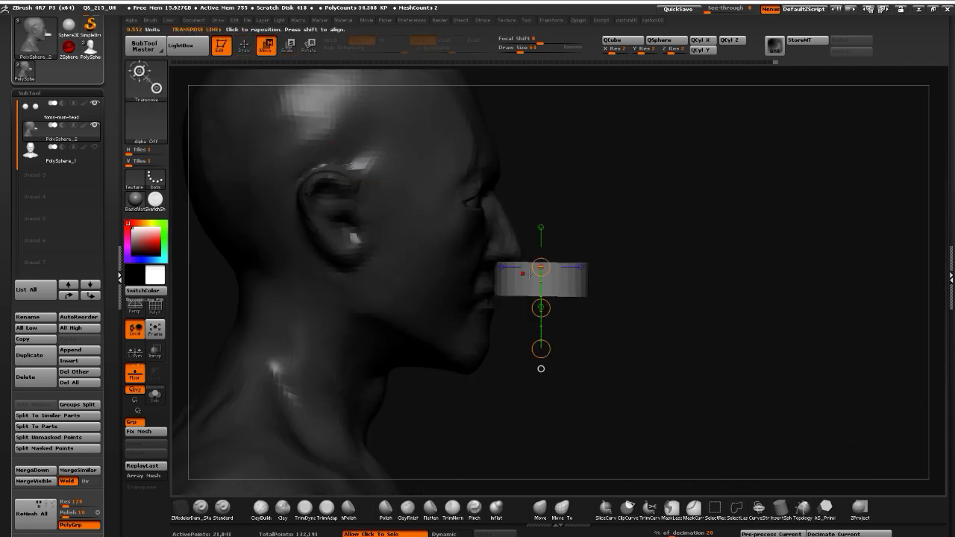
pyautogui.moveTo(539, 298); pyautogui.dragTo(443, 326)
pyautogui.keyDown('shift'); pyautogui.moveTo(735, 354); pyautogui.dragTo(756, 349); pyautogui.keyUp('shift')
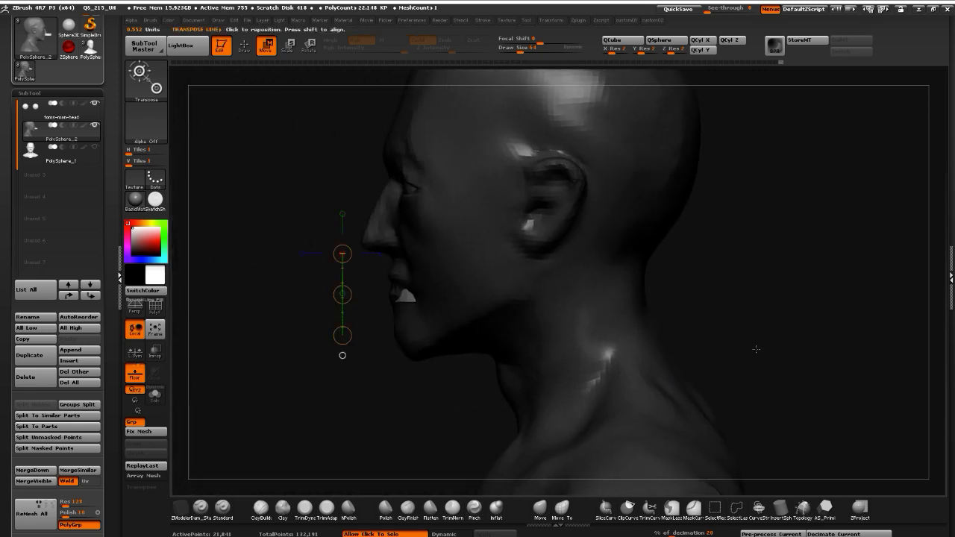
# Turn on Transparency with the Ghost display to see the disc inside the head
pyautogui.click(154, 350)
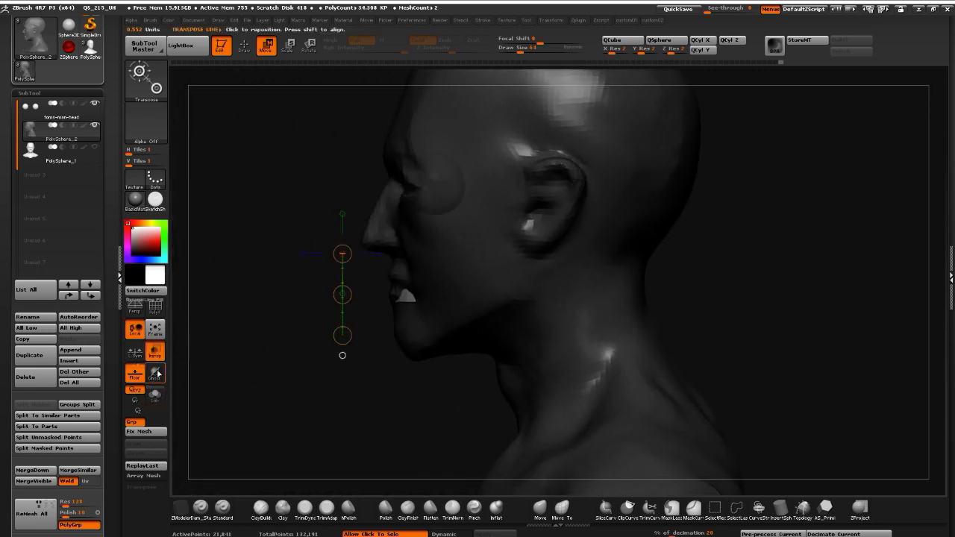
pyautogui.keyDown('alt'); pyautogui.moveTo(272, 350); pyautogui.dragTo(452, 345); pyautogui.keyUp('alt')
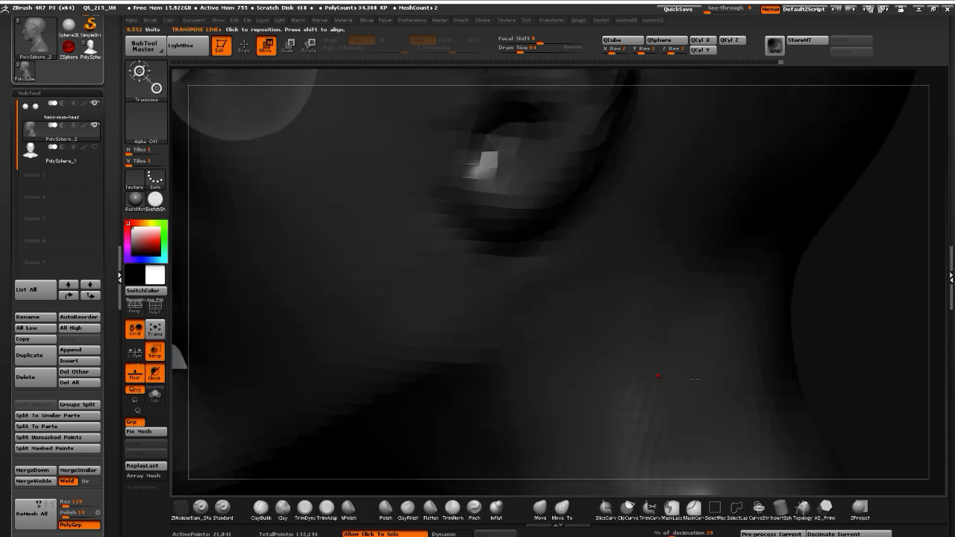
pyautogui.moveTo(694, 379)
pyautogui.keyDown('alt'); pyautogui.mouseDown()
pyautogui.moveTo(831, 317)
pyautogui.moveTo(462, 321)
pyautogui.mouseUp(); pyautogui.keyUp('alt')
# Isolate the cylinder's polygroup with PolyFrame shown and split the hidden head into its own subtool
pyautogui.click(245, 46)
pyautogui.moveTo(247, 277); pyautogui.dragTo(282, 274)
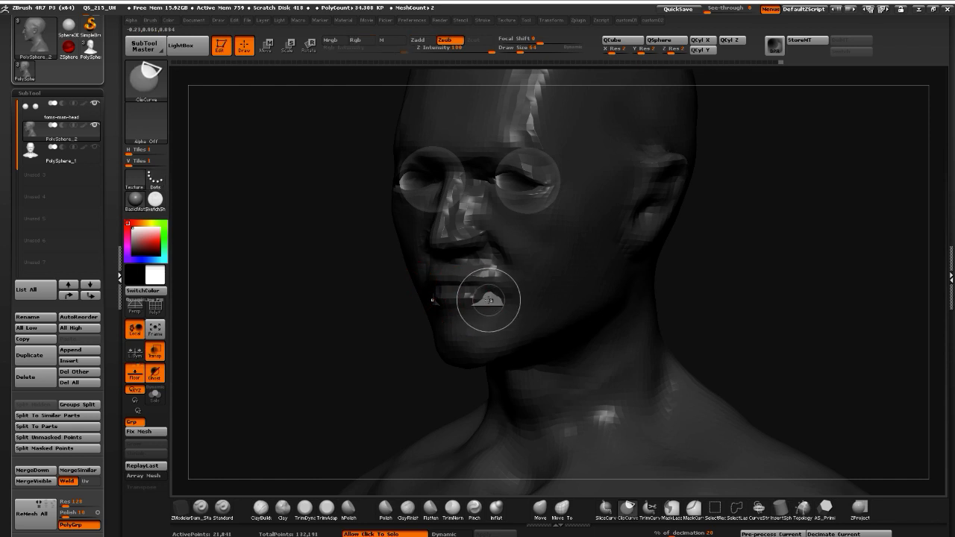
pyautogui.keyDown('ctrl'); pyautogui.keyDown('shift'); pyautogui.click(489, 300); pyautogui.keyUp('shift'); pyautogui.keyUp('ctrl')
pyautogui.moveTo(454, 309); pyautogui.dragTo(481, 281)
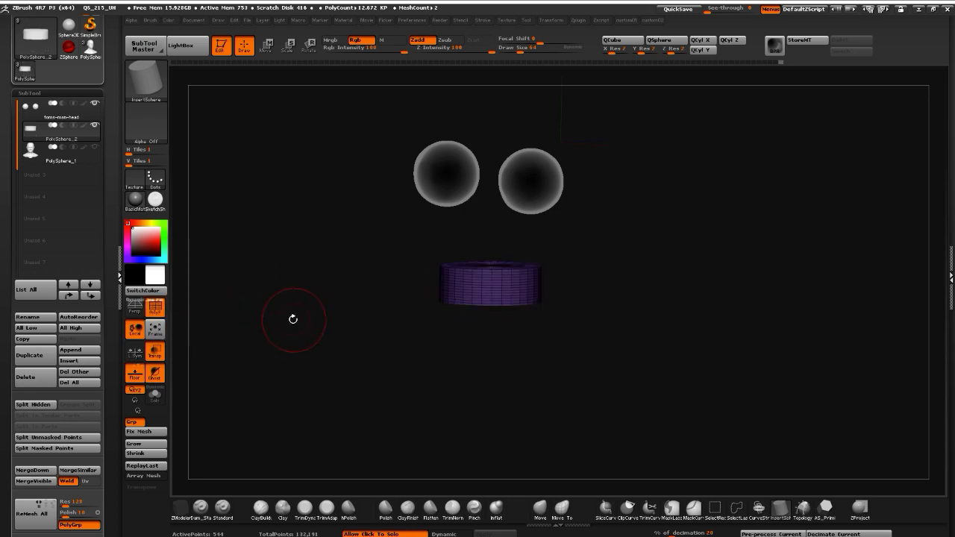
pyautogui.keyDown('ctrl'); pyautogui.keyDown('shift'); pyautogui.click(286, 323); pyautogui.keyUp('shift'); pyautogui.keyUp('ctrl')
pyautogui.keyDown('ctrl'); pyautogui.keyDown('shift'); pyautogui.click(491, 299); pyautogui.keyUp('shift'); pyautogui.keyUp('ctrl')
pyautogui.press('1')
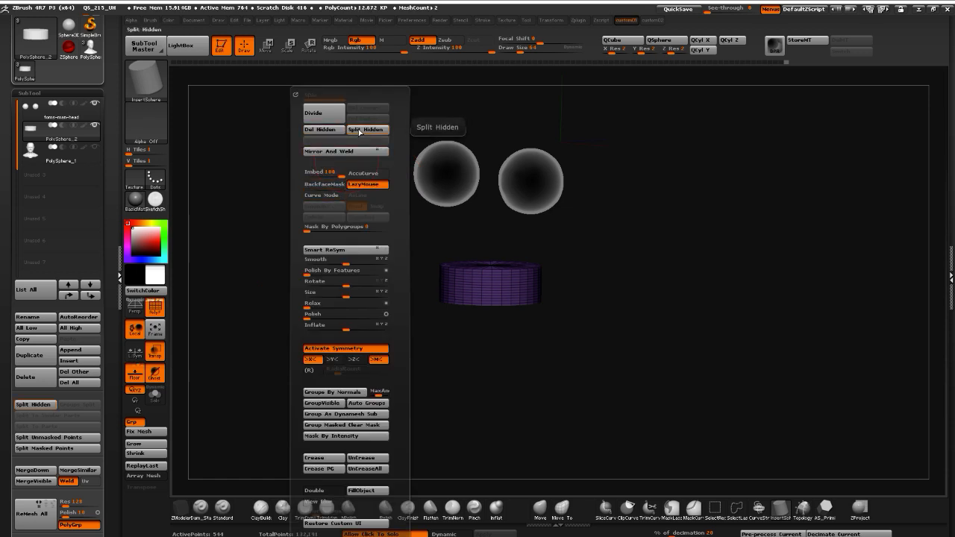
pyautogui.click(359, 129)
pyautogui.press('1')
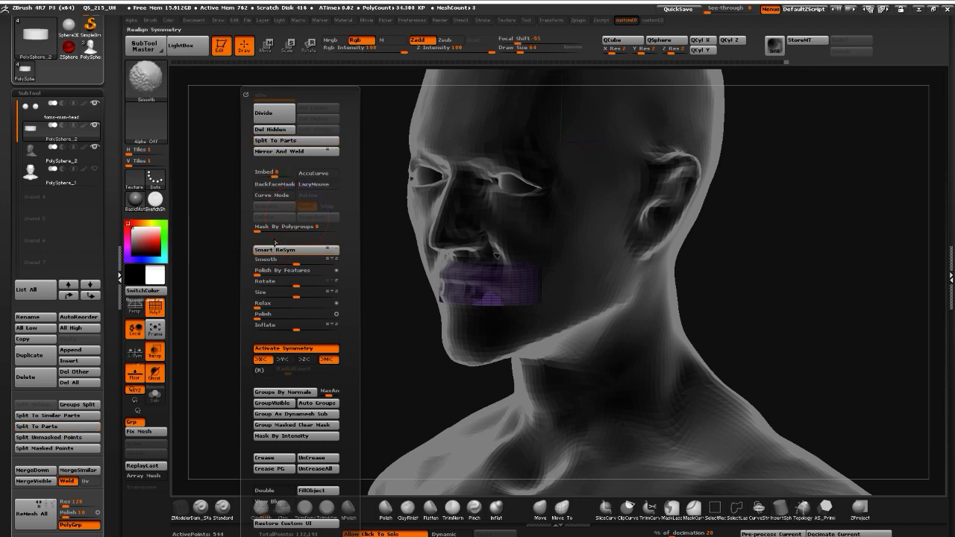
pyautogui.press('2')
pyautogui.moveTo(11, 237); pyautogui.dragTo(22, 280)
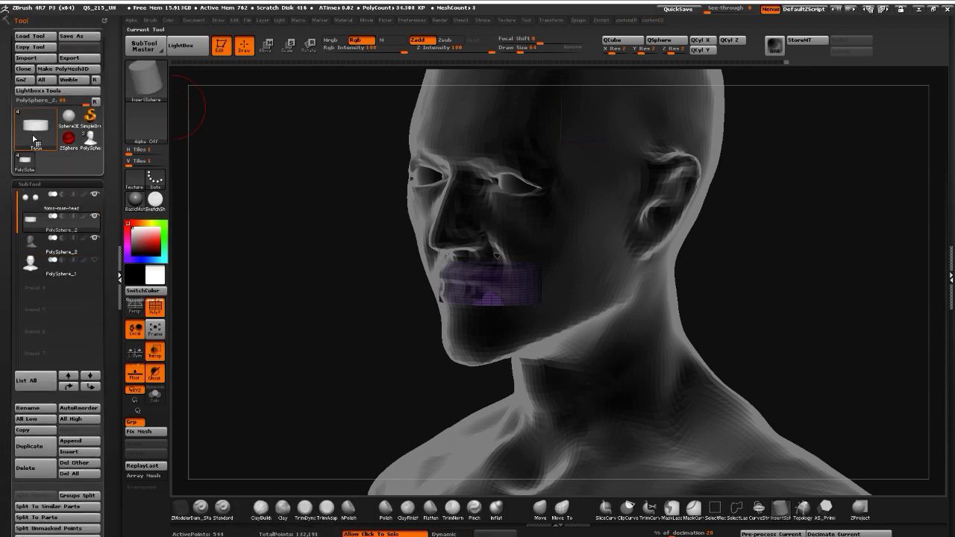
pyautogui.press('1')
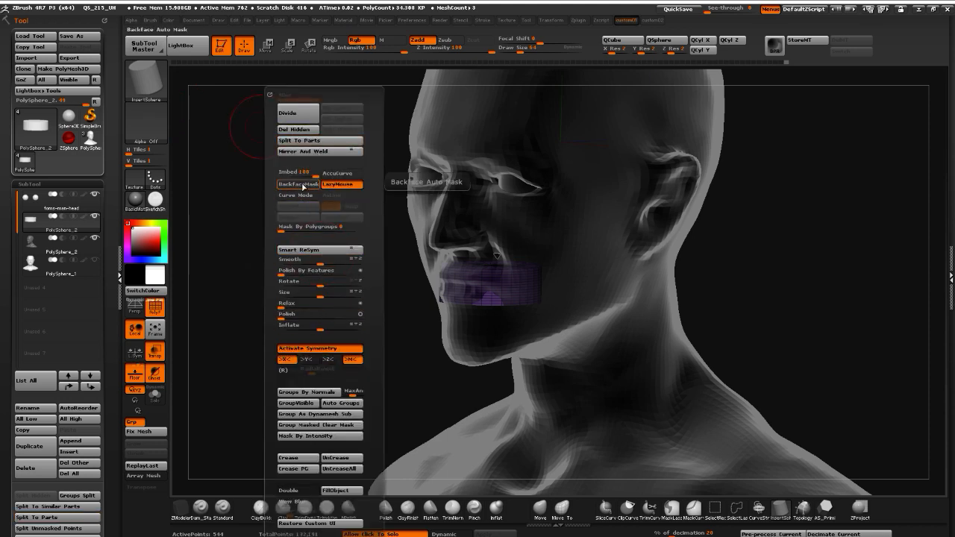
pyautogui.press('1')
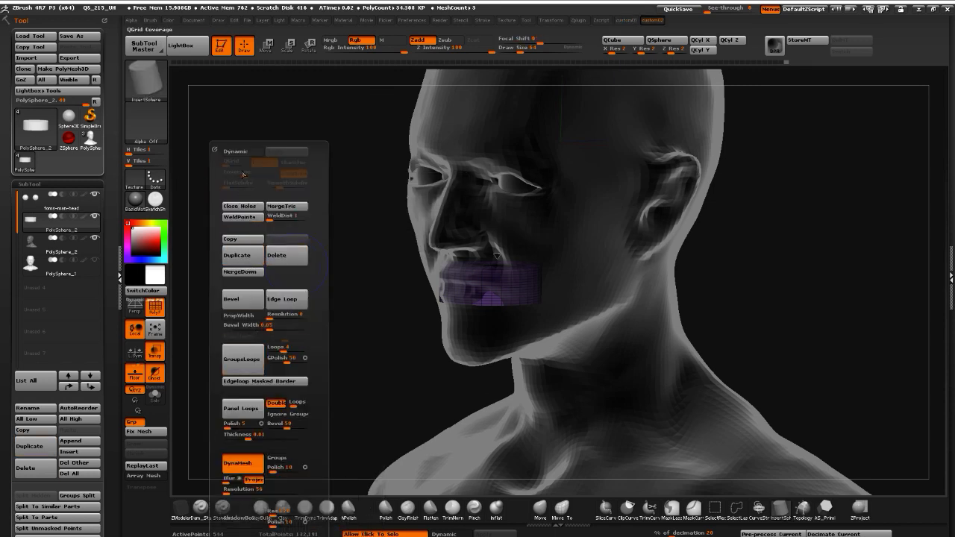
pyautogui.press('1')
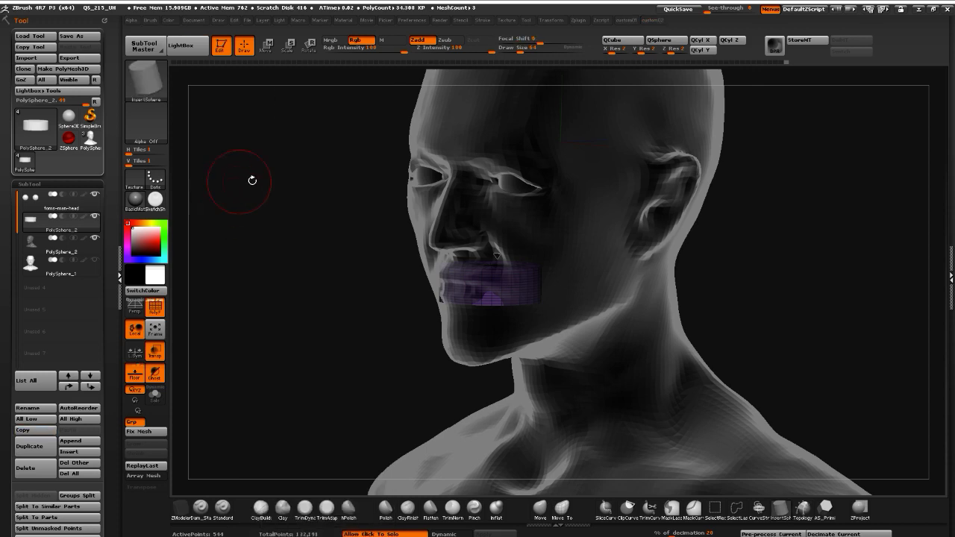
# Tilt the cylinder slightly in side profile with Transpose Rotate so its front end dips toward the lips
pyautogui.moveTo(402, 354); pyautogui.dragTo(360, 294)
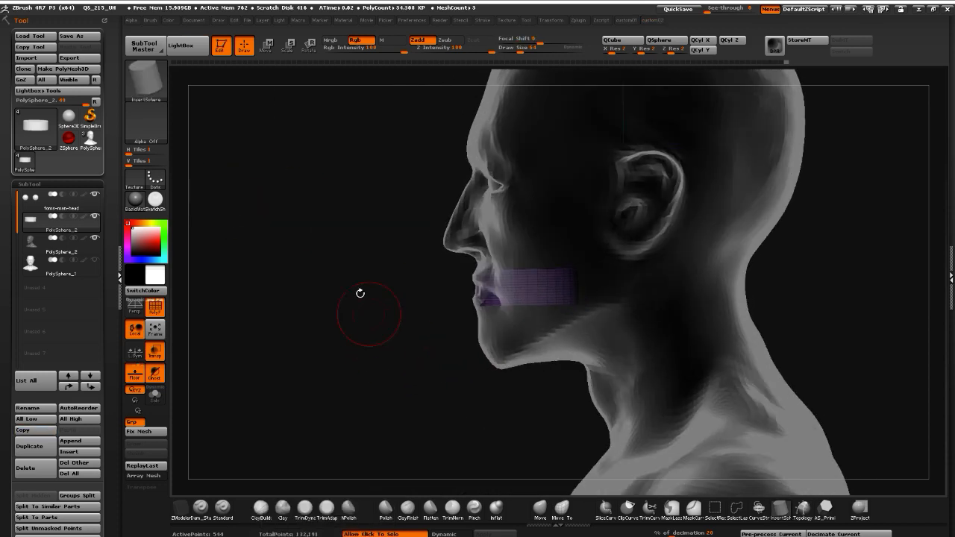
pyautogui.click(308, 45)
pyautogui.moveTo(527, 280); pyautogui.dragTo(539, 423)
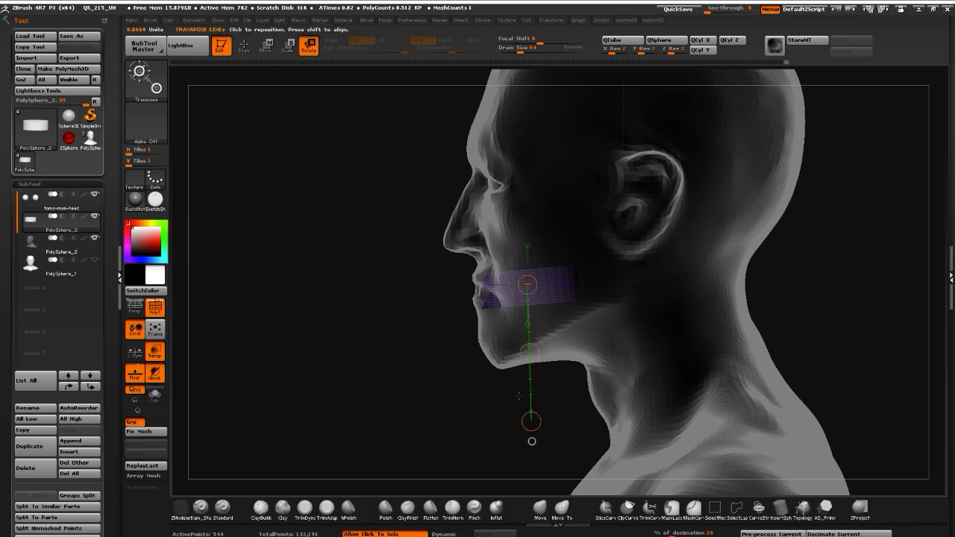
pyautogui.click(245, 47)
# Nudge the tilted cylinder slightly upward behind the lips with Transpose Move in side profile
pyautogui.press('w')
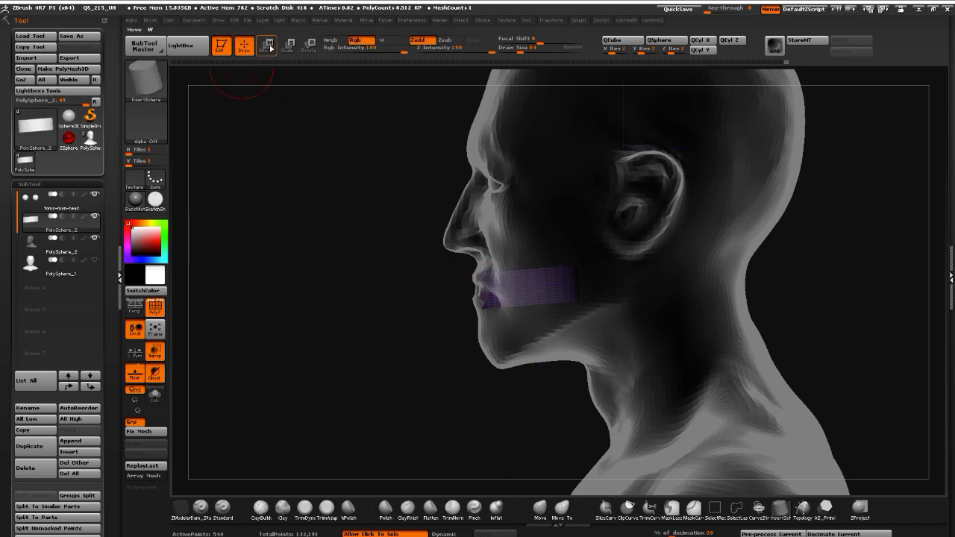
pyautogui.moveTo(529, 350); pyautogui.dragTo(528, 349)
pyautogui.moveTo(333, 332)
pyautogui.mouseDown()
pyautogui.moveTo(388, 326)
pyautogui.moveTo(321, 330)
pyautogui.mouseUp()
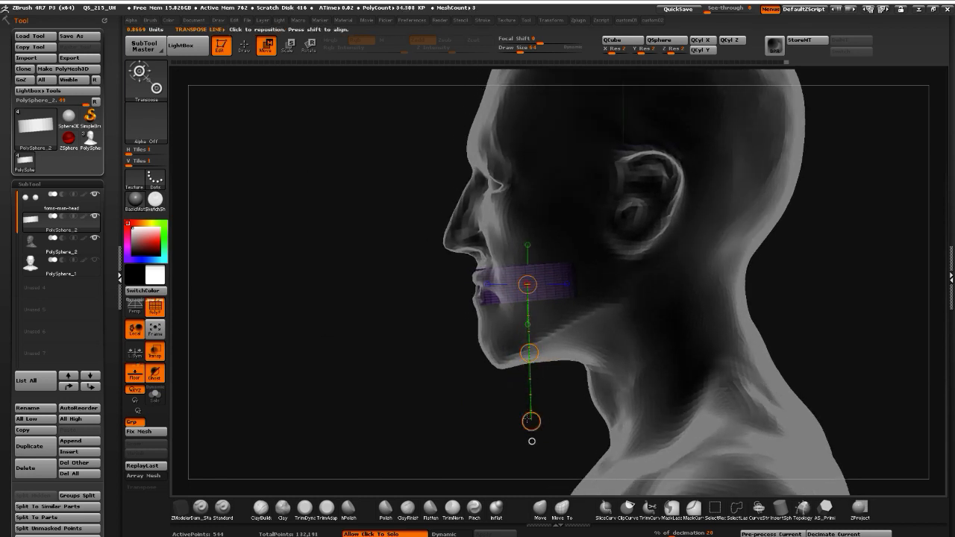
pyautogui.moveTo(530, 420); pyautogui.dragTo(535, 423)
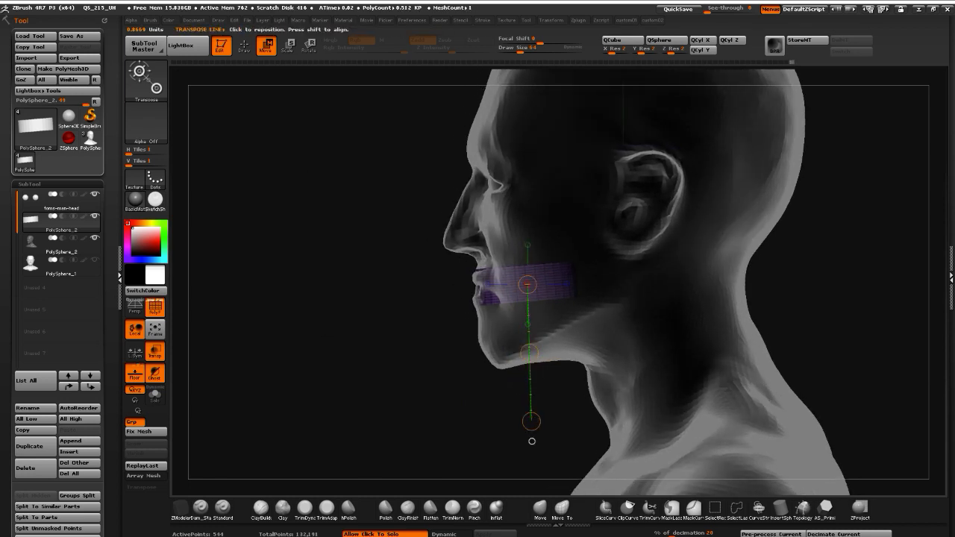
pyautogui.moveTo(392, 268); pyautogui.dragTo(350, 276)
pyautogui.click(243, 46)
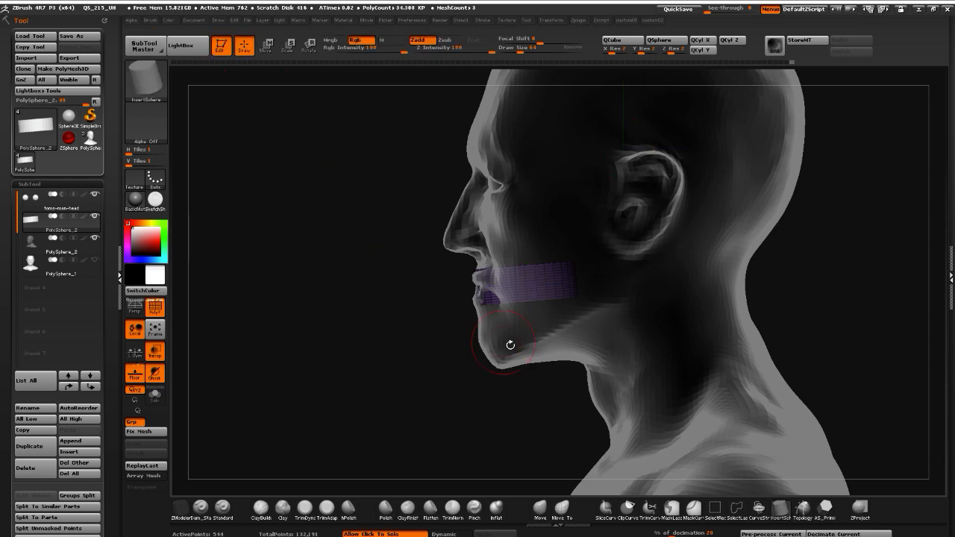
# Fine-tune the cylinder's tilt with Transpose Rotate using a vertical action line from its centre
pyautogui.click(291, 45)
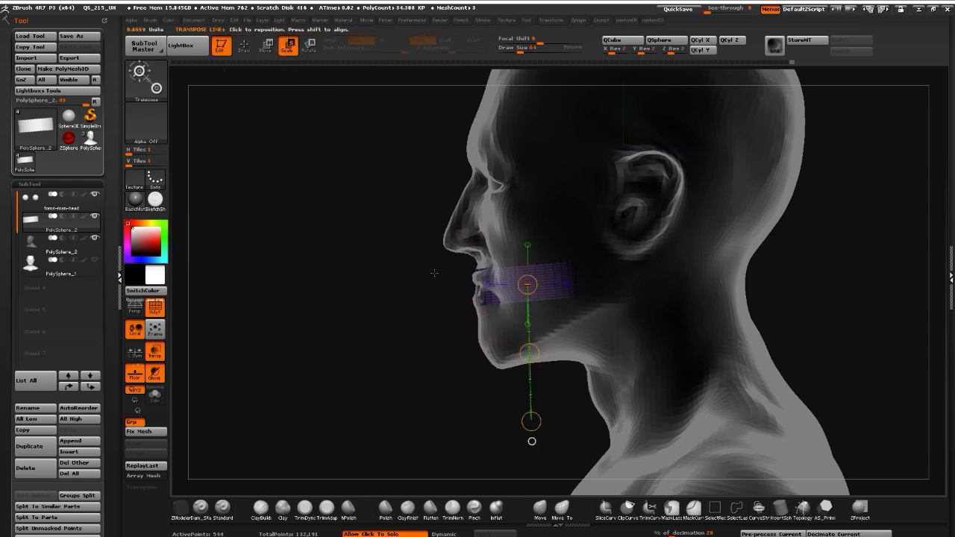
pyautogui.click(309, 45)
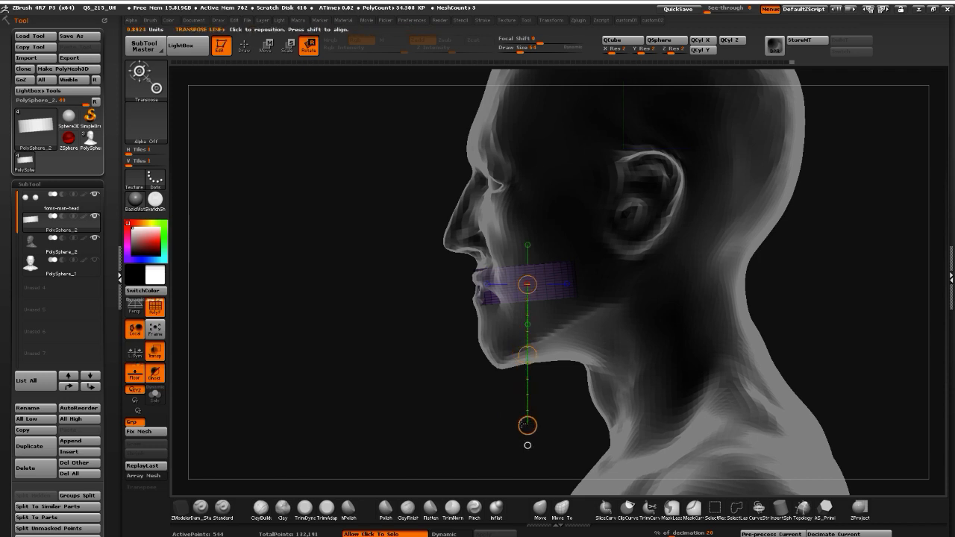
pyautogui.moveTo(509, 422); pyautogui.dragTo(537, 413)
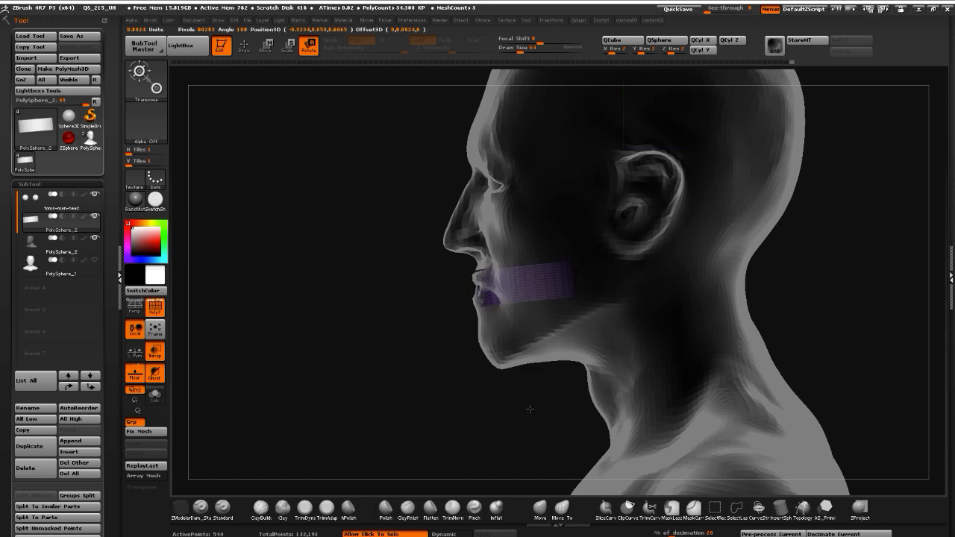
pyautogui.moveTo(525, 406); pyautogui.dragTo(379, 291)
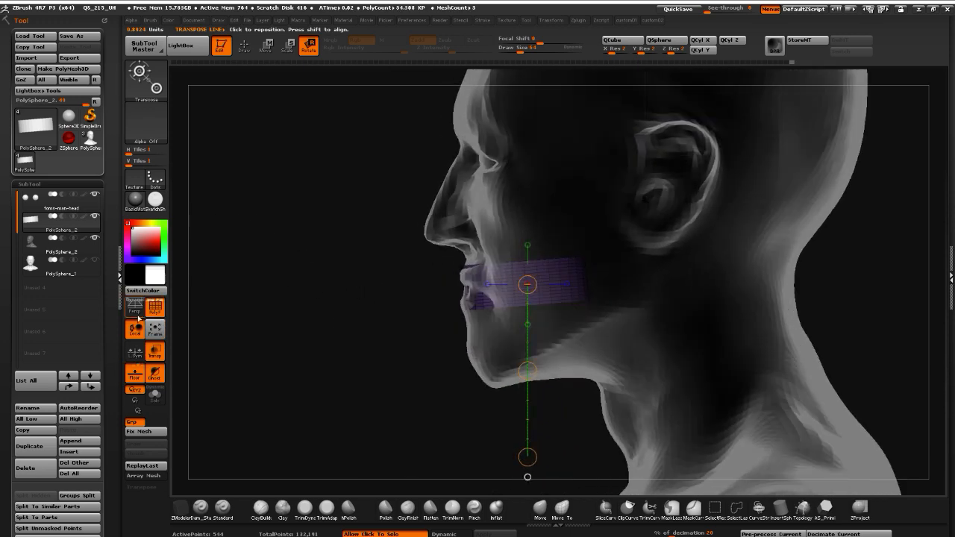
# Turn off Transparency, make the head the active subtool in front view, and turn off PolyFrame
pyautogui.click(155, 356)
pyautogui.moveTo(269, 333); pyautogui.dragTo(317, 340)
pyautogui.click(245, 48)
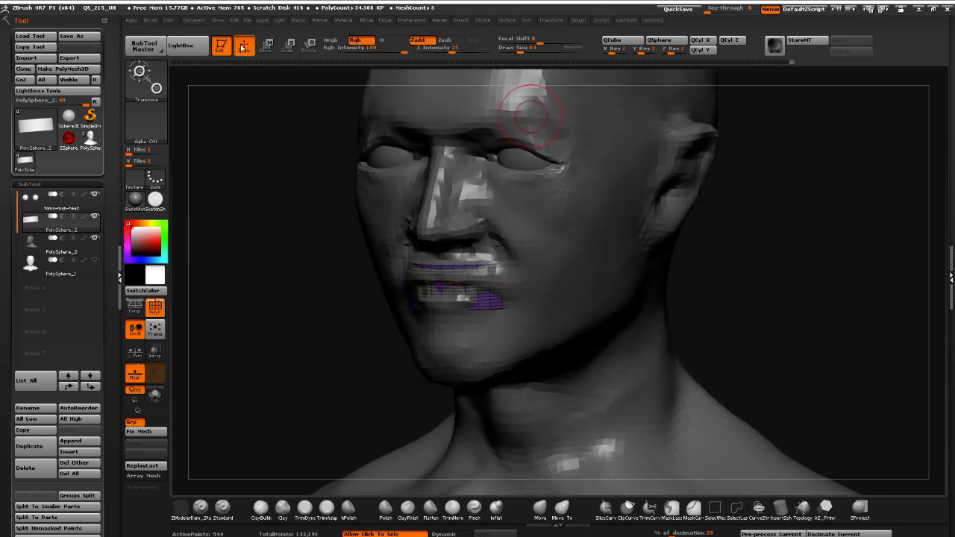
pyautogui.moveTo(288, 238)
pyautogui.mouseDown()
pyautogui.moveTo(271, 243)
pyautogui.moveTo(307, 248)
pyautogui.mouseUp()
pyautogui.rightClick(307, 249)
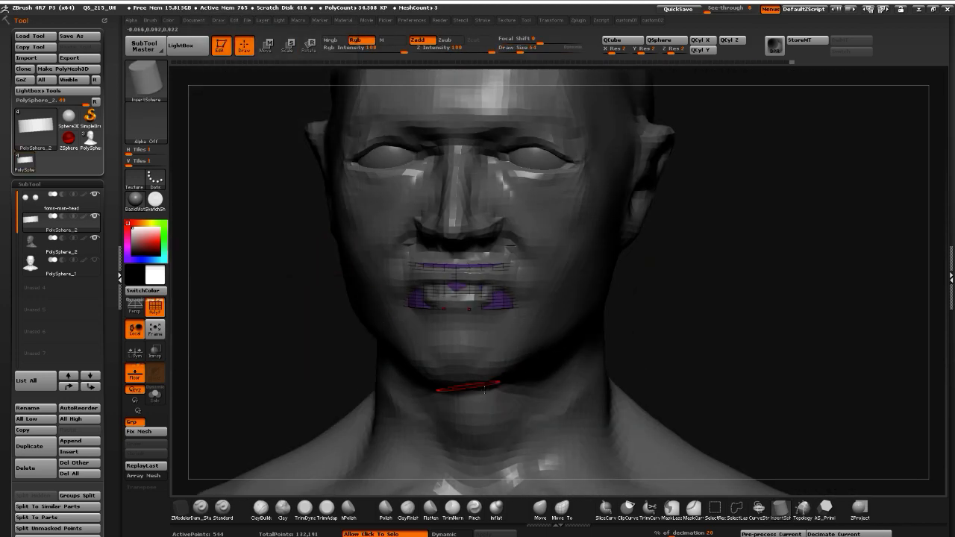
pyautogui.keyDown('shift'); pyautogui.moveTo(277, 335); pyautogui.dragTo(304, 331); pyautogui.keyUp('shift')
pyautogui.keyDown('alt'); pyautogui.click(469, 343); pyautogui.keyUp('alt')
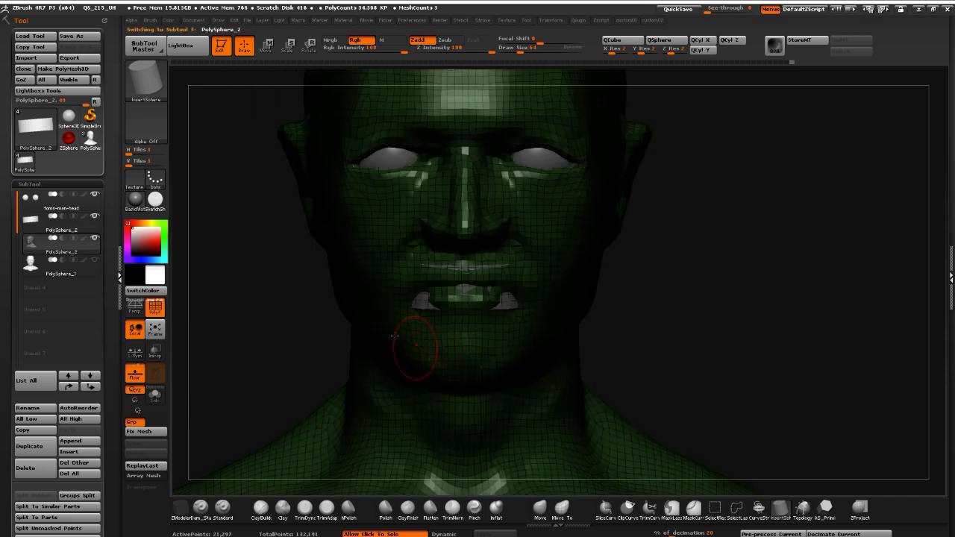
pyautogui.click(156, 309)
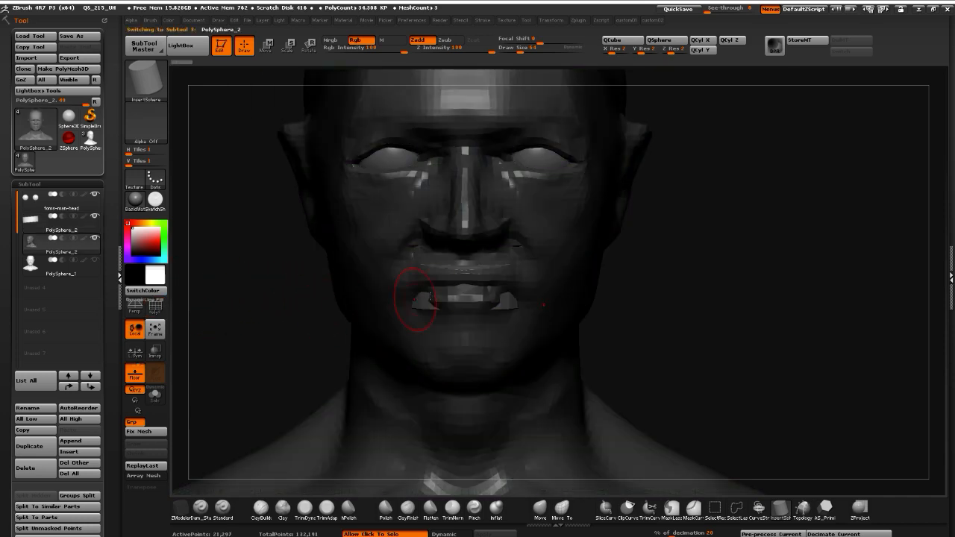
# Switch the masking brush to MaskPen, mask the lips on the head, and invert the mask to leave only the lips editable
pyautogui.keyDown('ctrl'); pyautogui.click(265, 288); pyautogui.keyUp('ctrl')
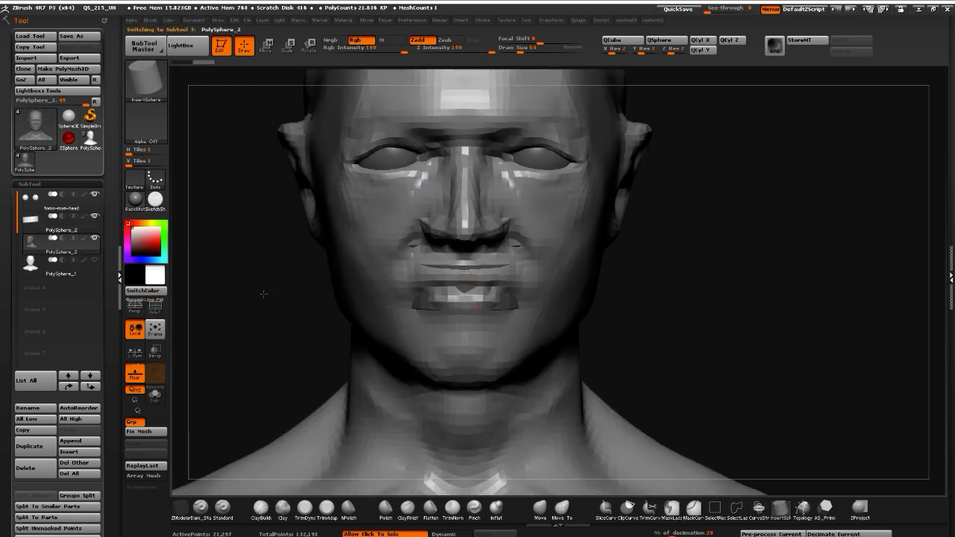
pyautogui.moveTo(264, 294)
pyautogui.mouseDown()
pyautogui.moveTo(249, 292)
pyautogui.moveTo(258, 292)
pyautogui.mouseUp()
pyautogui.keyDown('ctrl'); pyautogui.moveTo(485, 287); pyautogui.dragTo(413, 294); pyautogui.keyUp('ctrl')
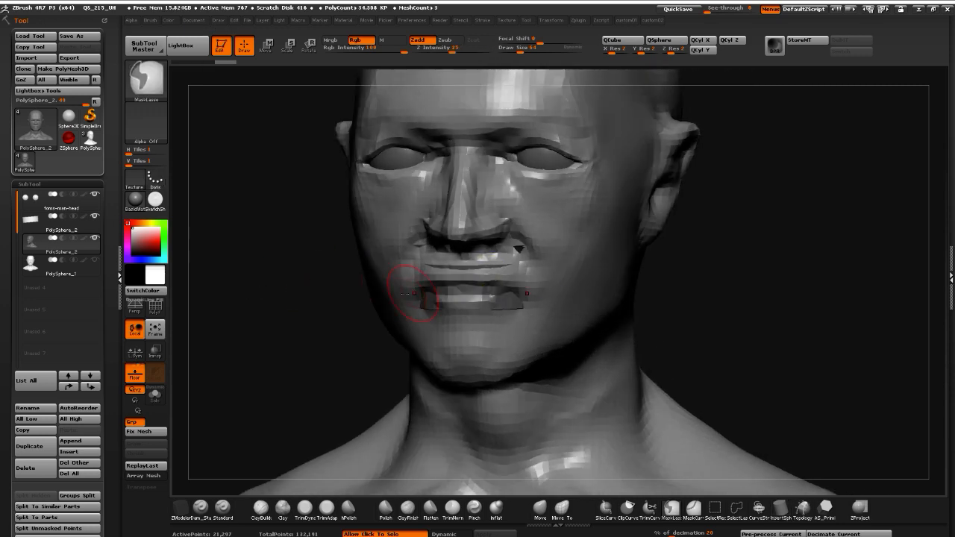
pyautogui.keyDown('shift'); pyautogui.moveTo(301, 286); pyautogui.dragTo(318, 291); pyautogui.keyUp('shift')
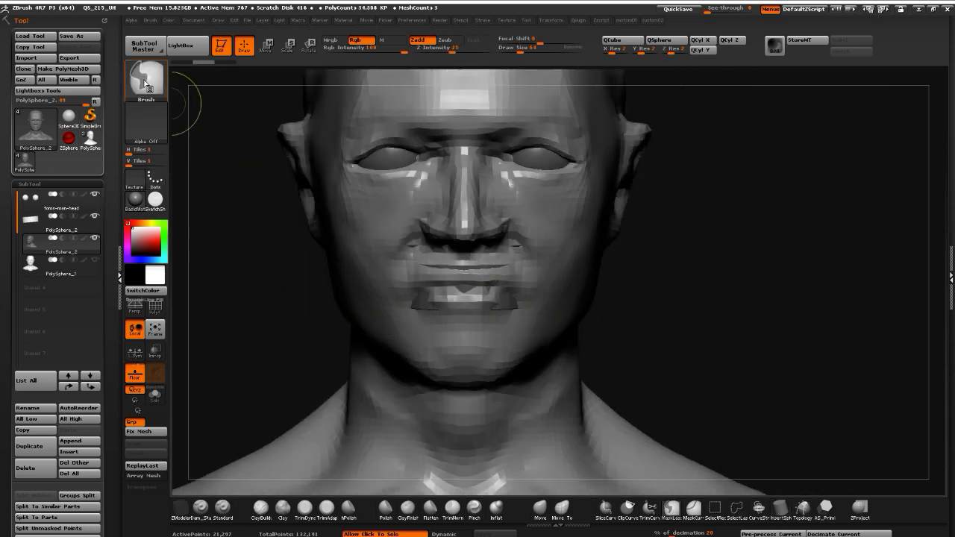
pyautogui.keyDown('ctrl'); pyautogui.click(145, 84); pyautogui.keyUp('ctrl')
pyautogui.keyDown('ctrl'); pyautogui.click(290, 91); pyautogui.keyUp('ctrl')
pyautogui.moveTo(455, 287)
pyautogui.keyDown('ctrl'); pyautogui.mouseDown()
pyautogui.moveTo(446, 289)
pyautogui.moveTo(451, 302)
pyautogui.moveTo(515, 299)
pyautogui.moveTo(403, 313)
pyautogui.moveTo(470, 329)
pyautogui.moveTo(413, 282)
pyautogui.moveTo(459, 274)
pyautogui.mouseUp(); pyautogui.keyUp('ctrl')
pyautogui.keyDown('ctrl'); pyautogui.click(422, 307); pyautogui.keyUp('ctrl')
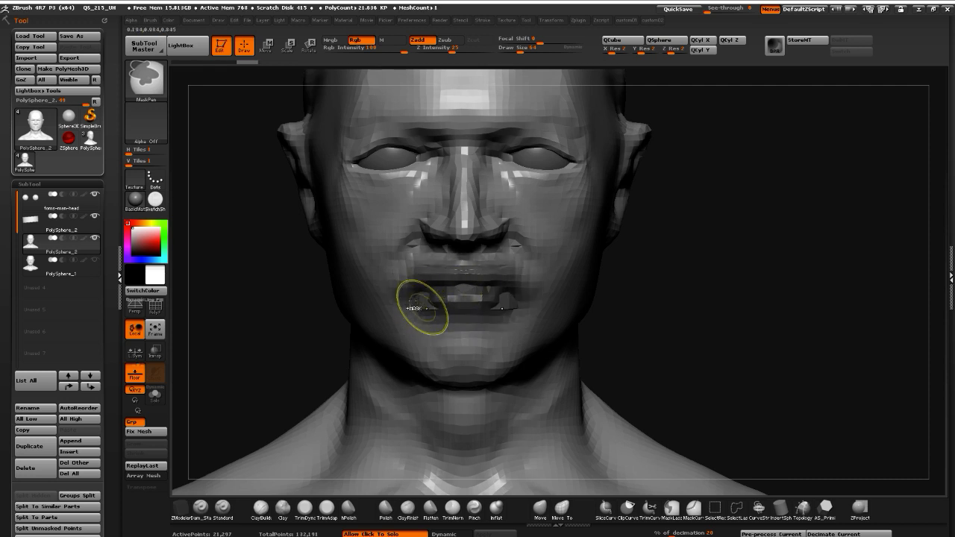
pyautogui.keyDown('ctrl'); pyautogui.click(252, 298); pyautogui.keyUp('ctrl')
# Adjust the angle of the unmasked lips in side profile with Transpose Rotate
pyautogui.moveTo(252, 299); pyautogui.dragTo(247, 157)
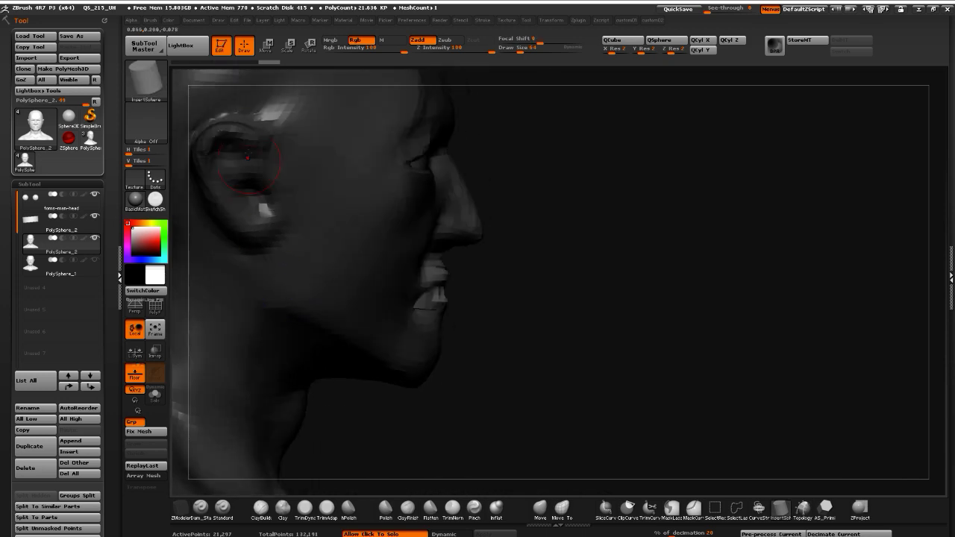
pyautogui.click(286, 46)
pyautogui.moveTo(270, 335); pyautogui.dragTo(441, 348)
pyautogui.moveTo(432, 301); pyautogui.dragTo(352, 310)
pyautogui.moveTo(505, 299)
pyautogui.mouseDown()
pyautogui.moveTo(383, 376)
pyautogui.moveTo(397, 376)
pyautogui.moveTo(418, 402)
pyautogui.mouseUp()
pyautogui.click(308, 46)
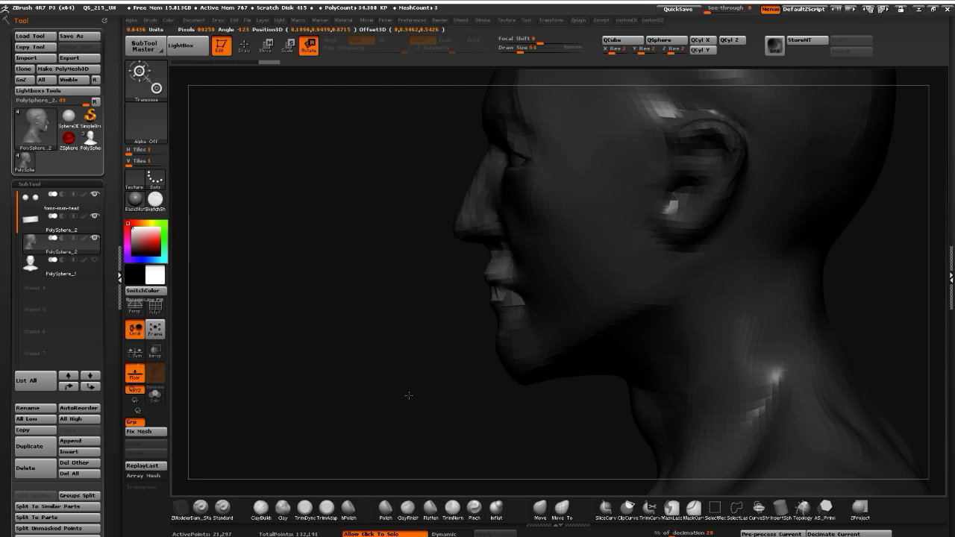
pyautogui.moveTo(409, 396); pyautogui.dragTo(408, 395)
# Shift the unmasked lips slightly forward over the cylinder with Transpose Move along a horizontal action line
pyautogui.click(267, 46)
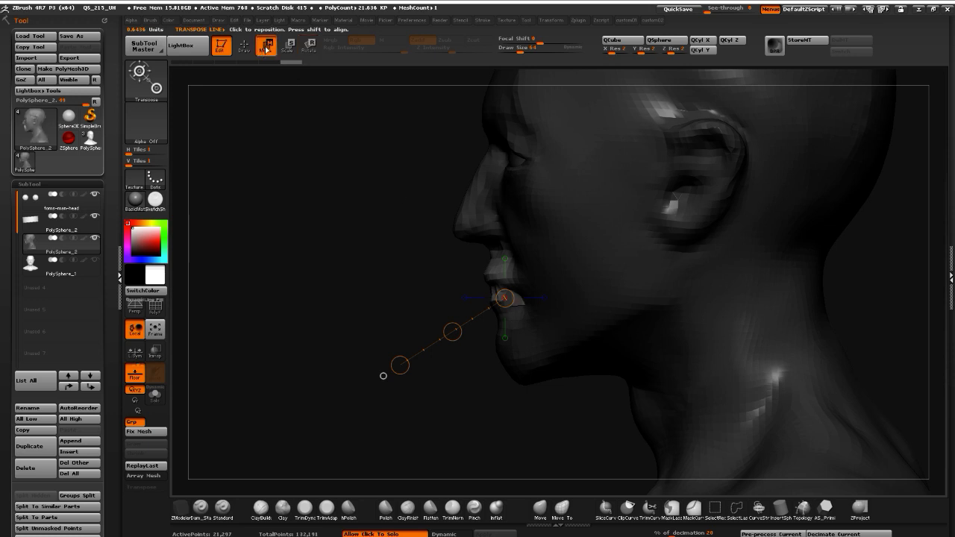
pyautogui.moveTo(514, 311)
pyautogui.mouseDown()
pyautogui.moveTo(358, 320)
pyautogui.moveTo(349, 311)
pyautogui.mouseUp()
pyautogui.moveTo(432, 312); pyautogui.dragTo(429, 316)
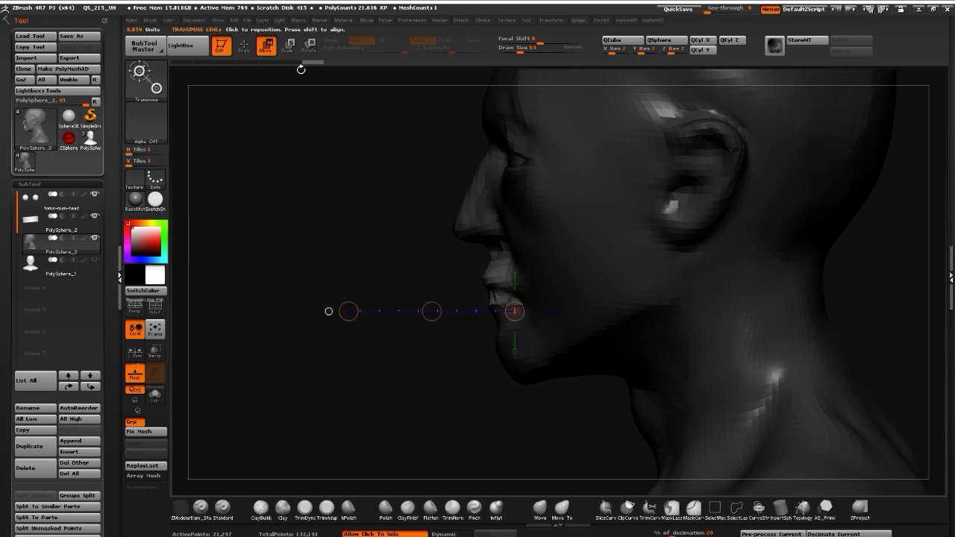
# Nudge the lips slightly upward in front view with Transpose Move along a vertical action line
pyautogui.click(308, 46)
pyautogui.moveTo(351, 319)
pyautogui.mouseDown()
pyautogui.moveTo(363, 309)
pyautogui.moveTo(560, 304)
pyautogui.moveTo(614, 292)
pyautogui.moveTo(362, 377)
pyautogui.moveTo(292, 335)
pyautogui.moveTo(328, 377)
pyautogui.moveTo(354, 379)
pyautogui.mouseUp()
pyautogui.keyDown('shift'); pyautogui.moveTo(473, 287); pyautogui.dragTo(471, 410); pyautogui.keyUp('shift')
pyautogui.press('w')
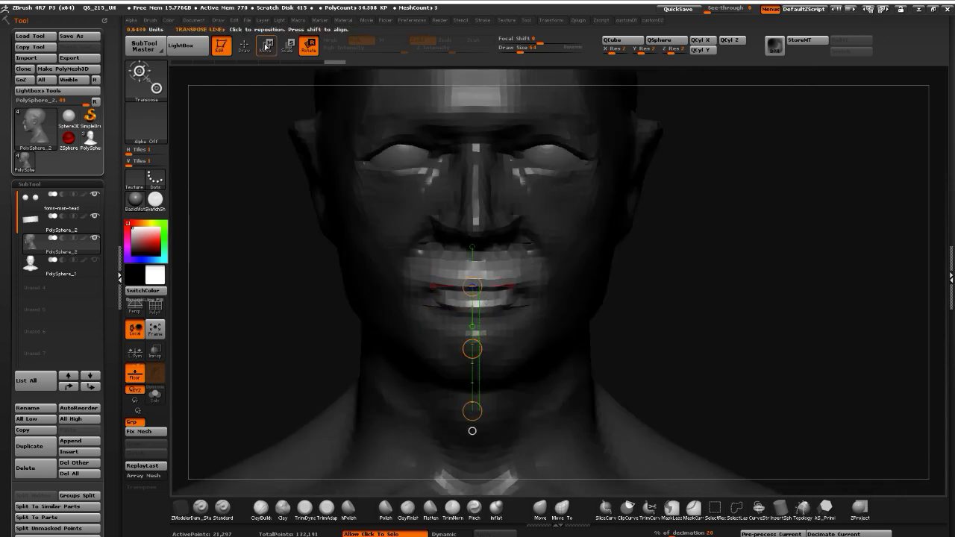
pyautogui.moveTo(472, 349); pyautogui.dragTo(470, 344)
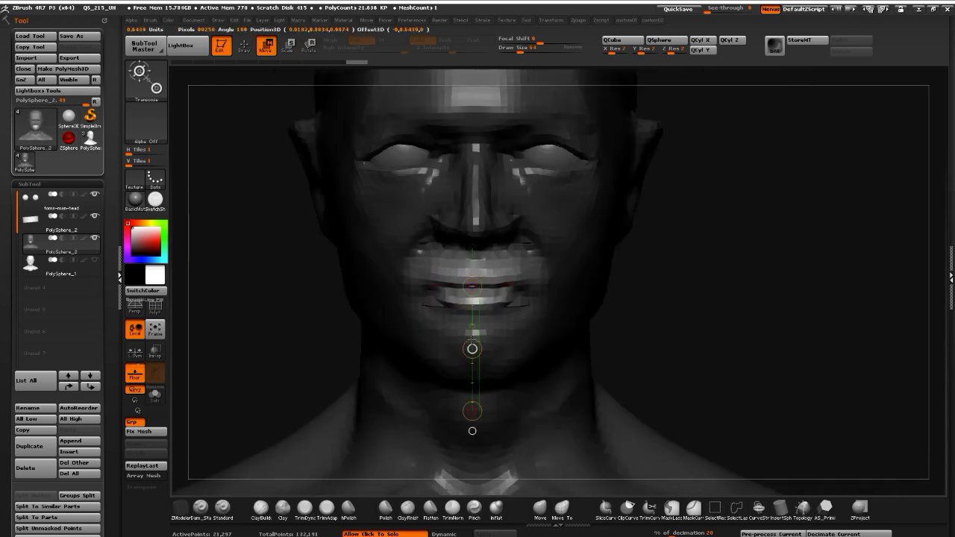
# Shape the lips and mouth corners around the cylinder with the Move brush from front, side and below, and clear the mask
pyautogui.press('q')
pyautogui.moveTo(431, 302); pyautogui.dragTo(425, 310)
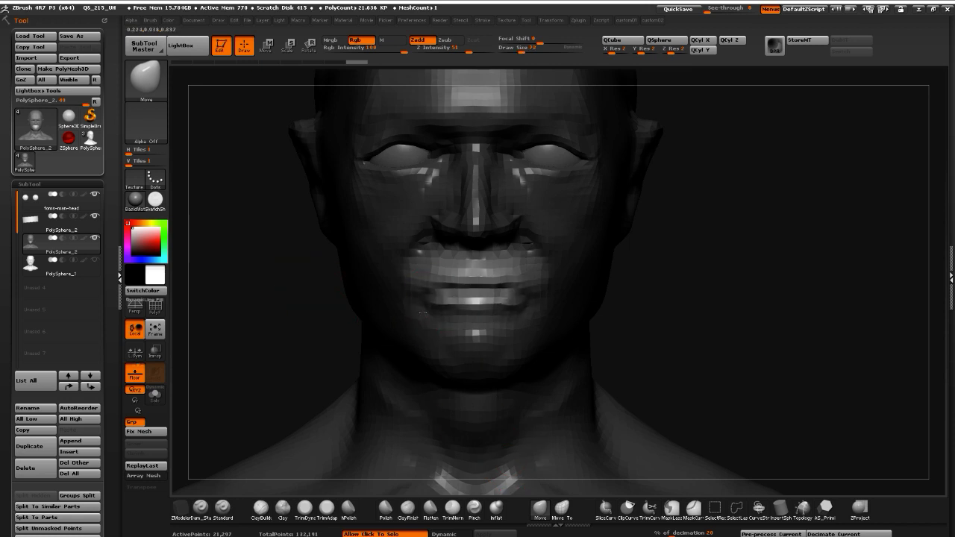
pyautogui.moveTo(242, 267); pyautogui.dragTo(312, 262)
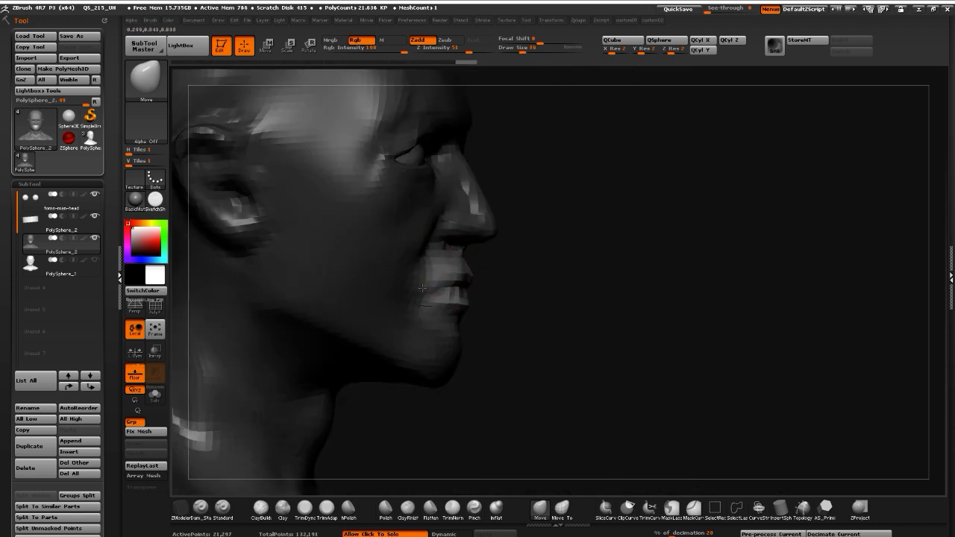
pyautogui.moveTo(502, 357); pyautogui.dragTo(440, 343)
pyautogui.moveTo(271, 291); pyautogui.dragTo(325, 243)
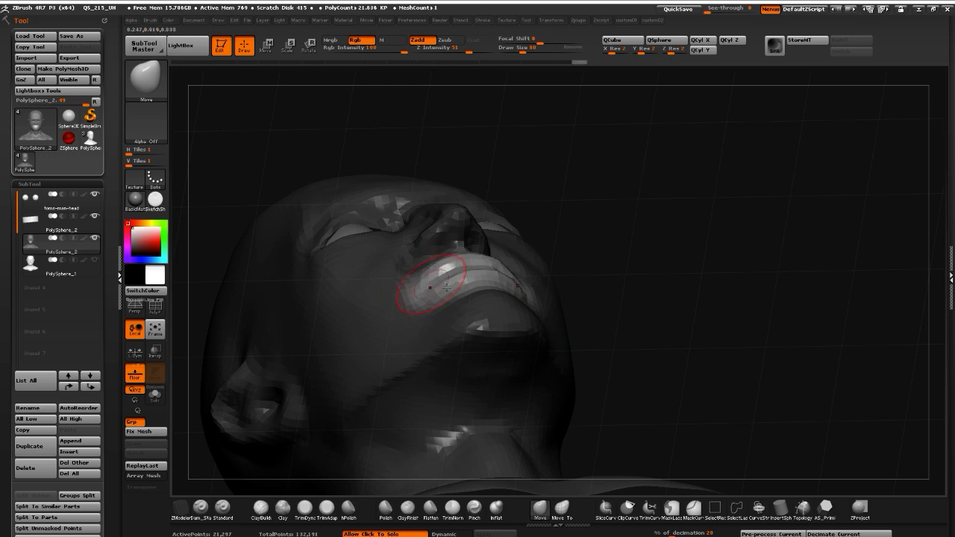
pyautogui.moveTo(681, 373); pyautogui.dragTo(264, 263)
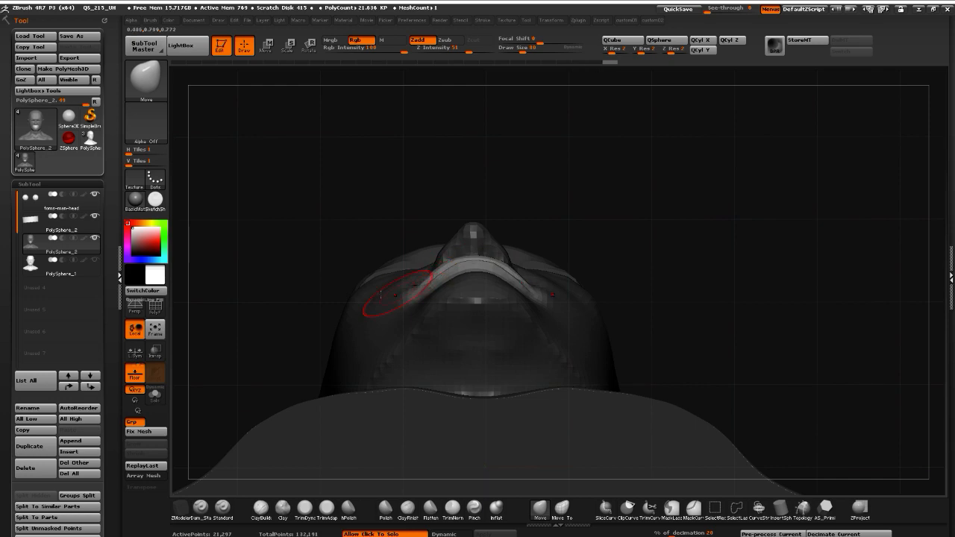
pyautogui.moveTo(250, 284); pyautogui.dragTo(324, 385)
pyautogui.moveTo(609, 378); pyautogui.dragTo(400, 257)
# Smooth the transition between the lips, mouth corners and cheeks, and show the head alone with Solo
pyautogui.press('shift')
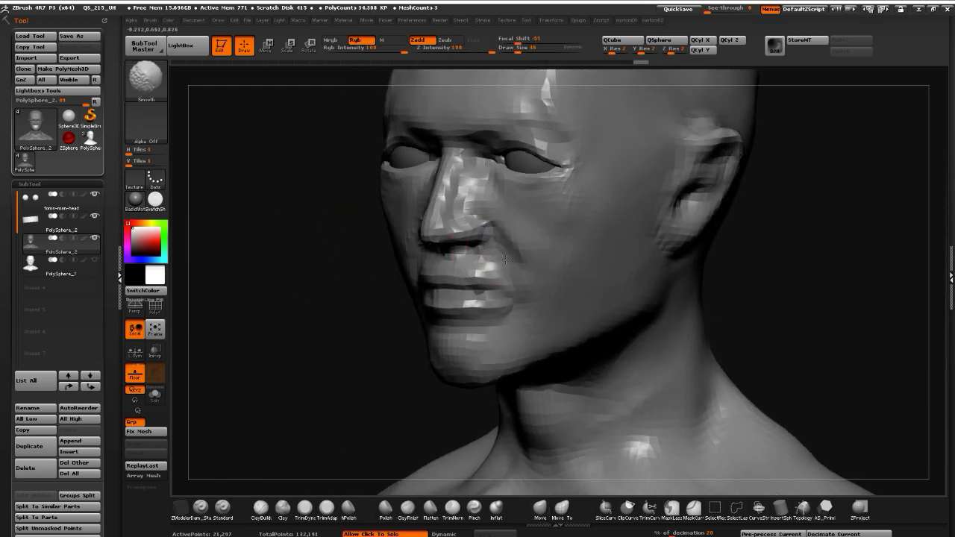
pyautogui.keyDown('shift'); pyautogui.moveTo(507, 260); pyautogui.dragTo(550, 298); pyautogui.keyUp('shift')
pyautogui.moveTo(291, 279); pyautogui.dragTo(373, 308)
pyautogui.moveTo(582, 362); pyautogui.dragTo(653, 379)
pyautogui.keyDown('shift'); pyautogui.moveTo(426, 288); pyautogui.dragTo(410, 226); pyautogui.keyUp('shift')
pyautogui.moveTo(543, 363); pyautogui.dragTo(298, 328)
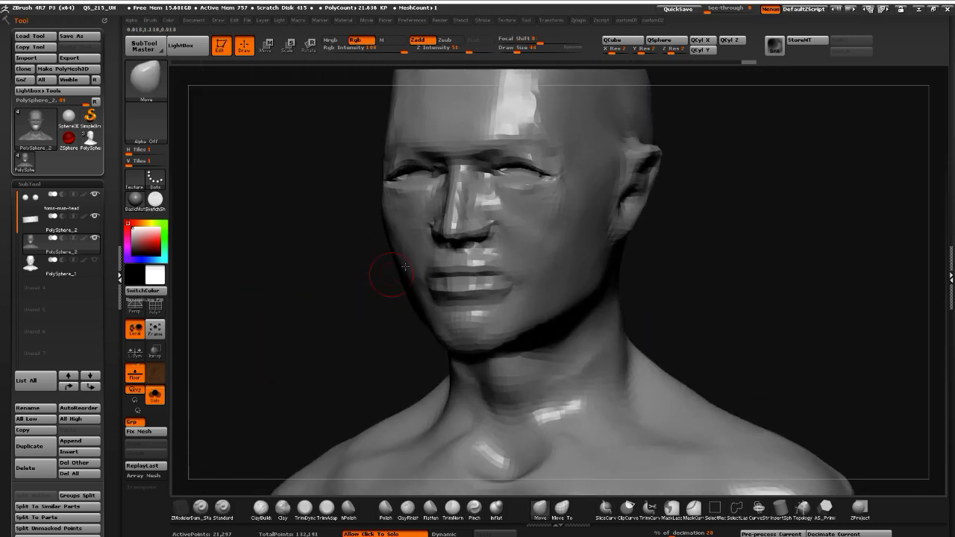
# Refine the upper lip and the area beneath the nose with light smoothing and a small Move brush
pyautogui.keyDown('shift'); pyautogui.moveTo(453, 259); pyautogui.dragTo(439, 261); pyautogui.keyUp('shift')
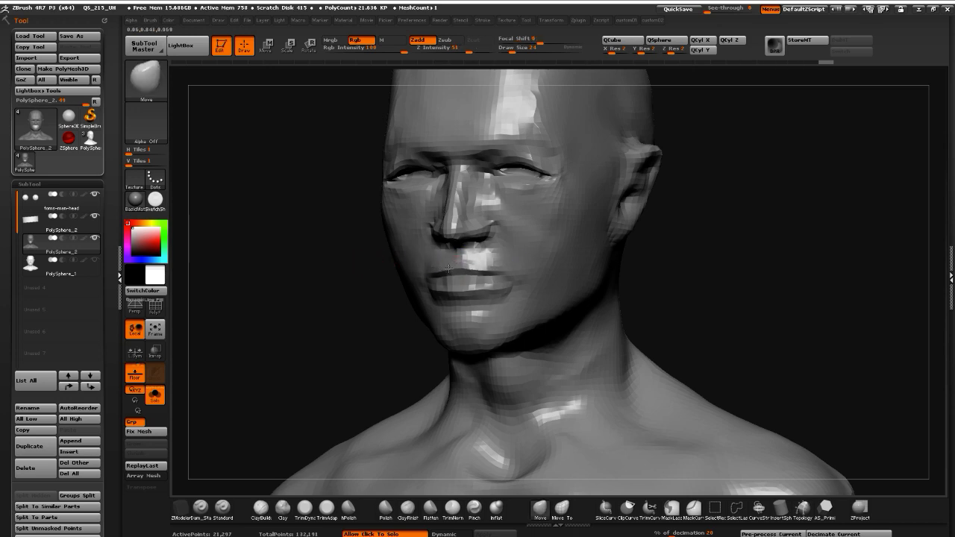
pyautogui.moveTo(343, 279)
pyautogui.mouseDown()
pyautogui.moveTo(429, 279)
pyautogui.moveTo(426, 262)
pyautogui.moveTo(414, 265)
pyautogui.mouseUp()
pyautogui.moveTo(539, 351); pyautogui.dragTo(332, 274)
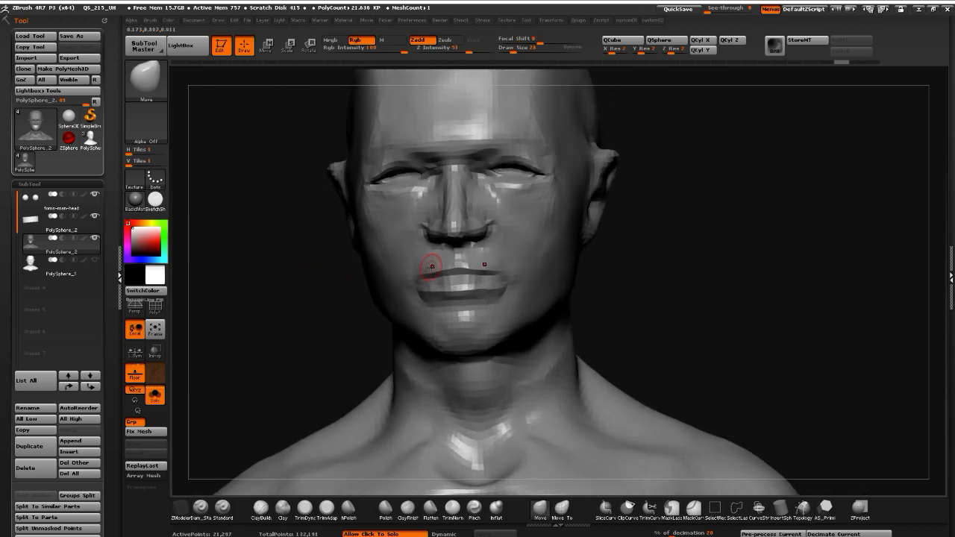
# Smooth the lip forms into a plain rounded mouth mound, checking its shape from the front, three-quarter and profile views
pyautogui.keyDown('alt'); pyautogui.moveTo(259, 265); pyautogui.dragTo(463, 297); pyautogui.keyUp('alt')
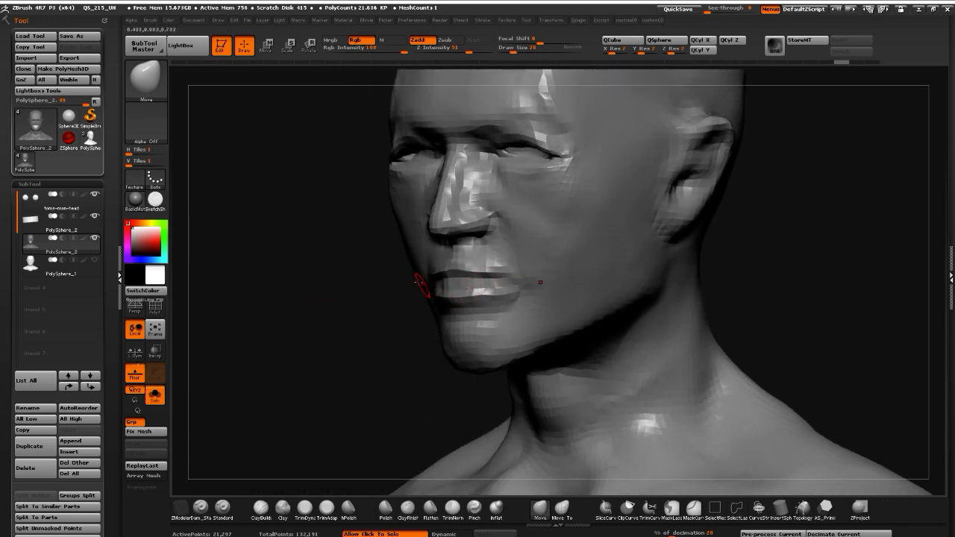
pyautogui.moveTo(314, 282)
pyautogui.mouseDown()
pyautogui.moveTo(406, 272)
pyautogui.moveTo(421, 288)
pyautogui.moveTo(448, 286)
pyautogui.moveTo(387, 274)
pyautogui.moveTo(404, 277)
pyautogui.moveTo(373, 297)
pyautogui.mouseUp()
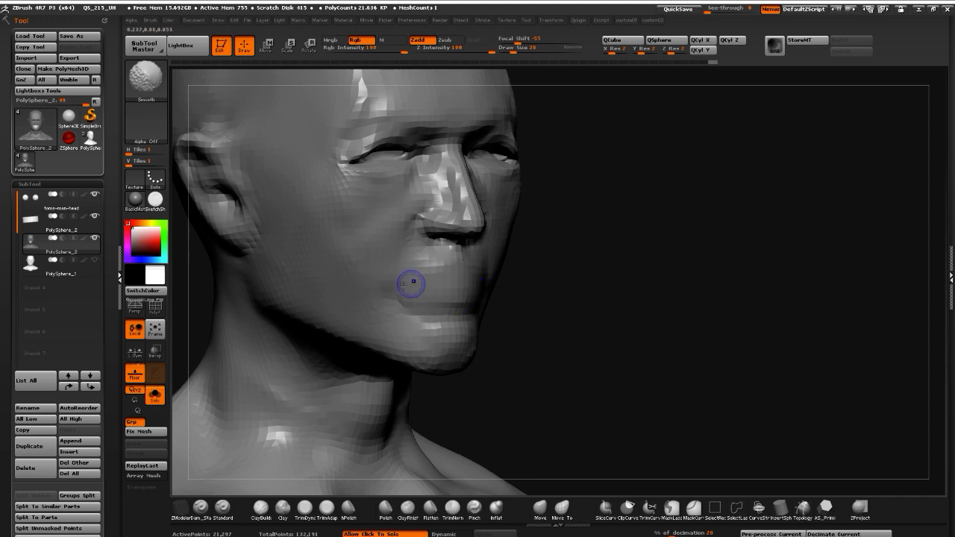
pyautogui.moveTo(559, 335); pyautogui.dragTo(448, 320)
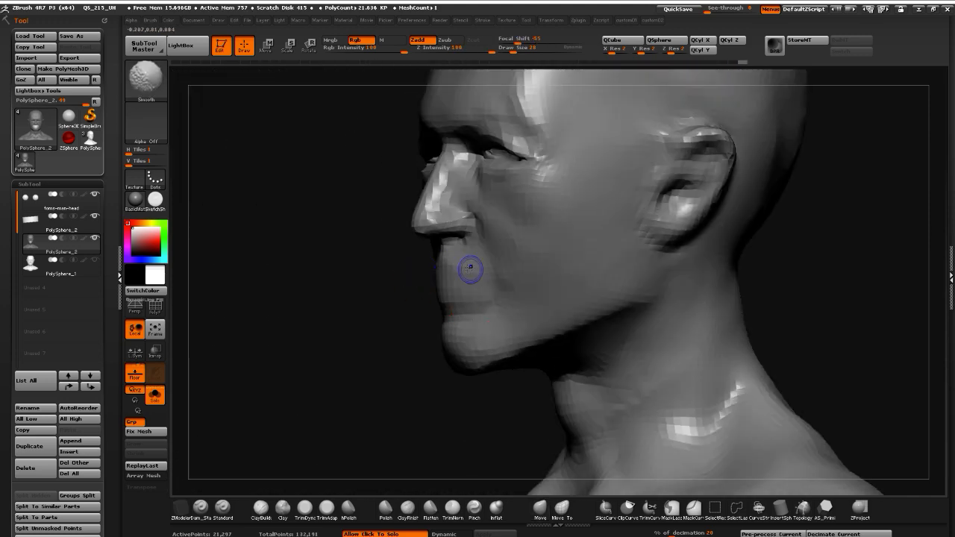
pyautogui.moveTo(288, 273)
pyautogui.mouseDown()
pyautogui.moveTo(577, 375)
pyautogui.moveTo(308, 276)
pyautogui.mouseUp()
pyautogui.press('f')
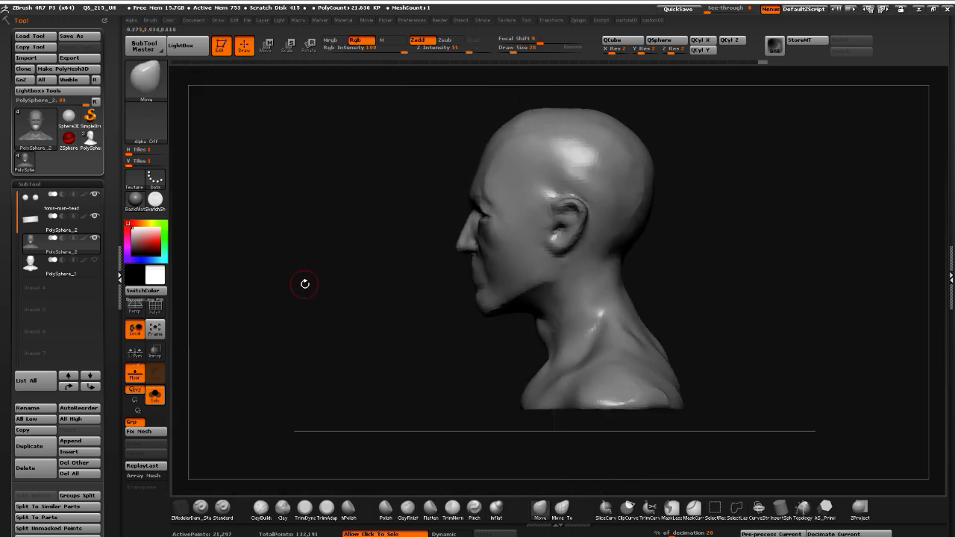
pyautogui.moveTo(279, 329); pyautogui.dragTo(452, 275)
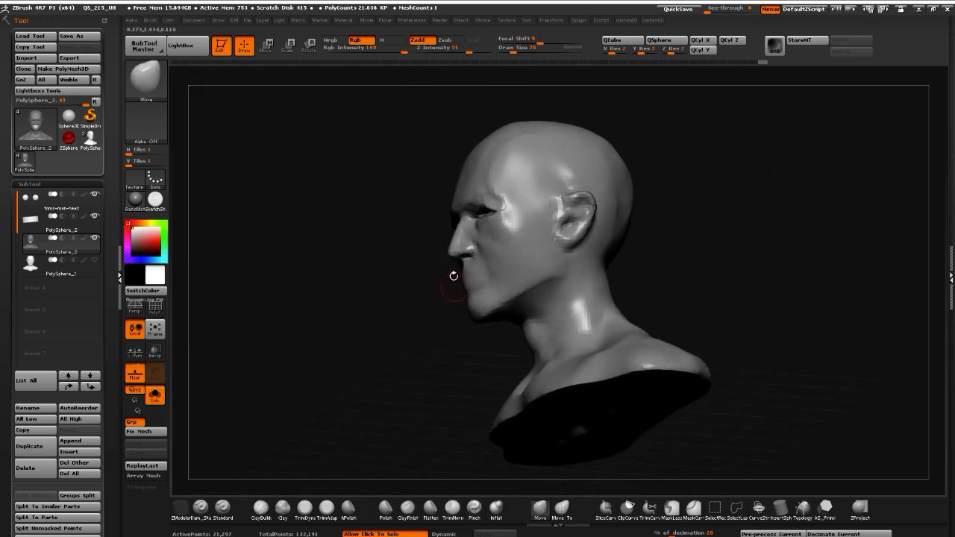
pyautogui.moveTo(312, 262); pyautogui.dragTo(357, 358)
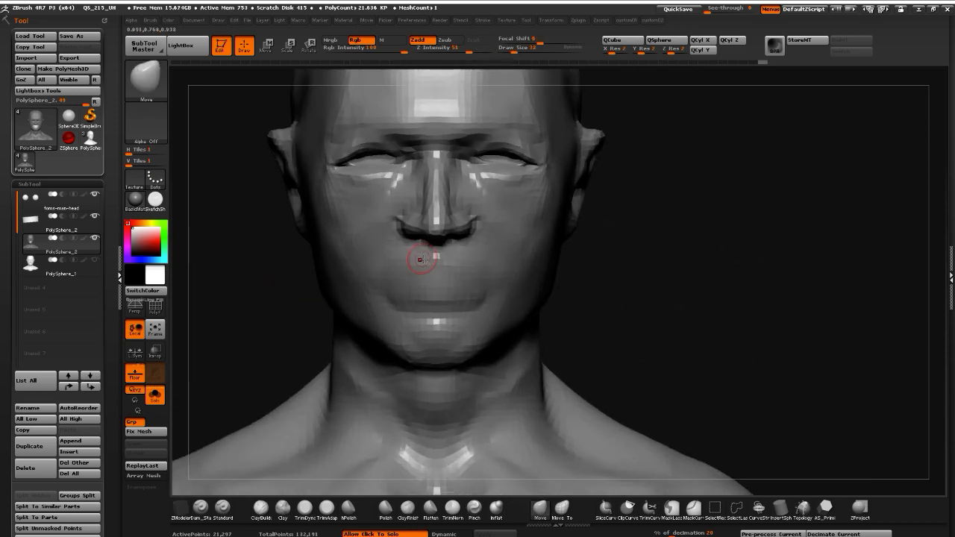
pyautogui.press('shift')
pyautogui.moveTo(313, 307)
pyautogui.mouseDown()
pyautogui.moveTo(389, 296)
pyautogui.moveTo(390, 287)
pyautogui.mouseUp()
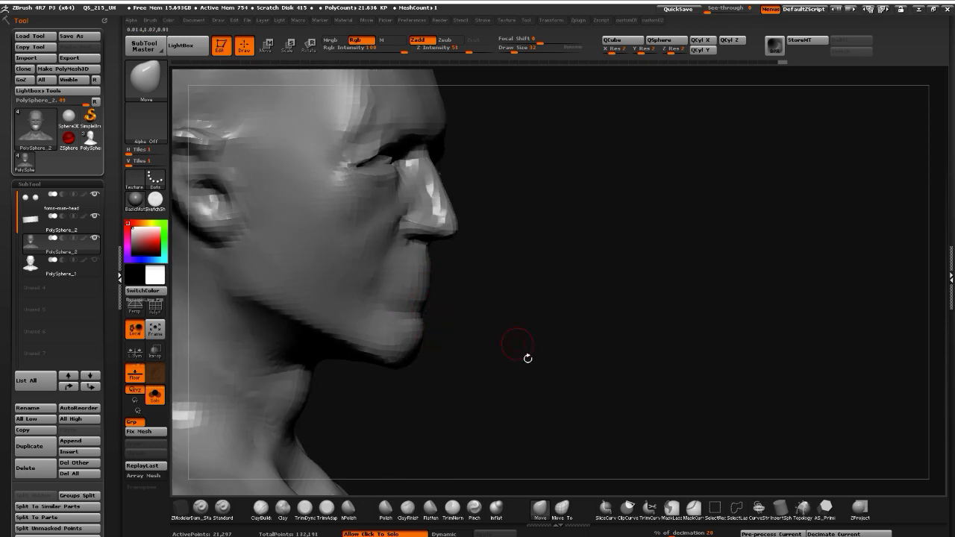
pyautogui.moveTo(527, 358)
pyautogui.mouseDown()
pyautogui.moveTo(336, 355)
pyautogui.moveTo(216, 367)
pyautogui.moveTo(191, 322)
pyautogui.mouseUp()
# Try carving the line between the lips with the Dam Standard brush, and undo the strokes
pyautogui.click(201, 509)
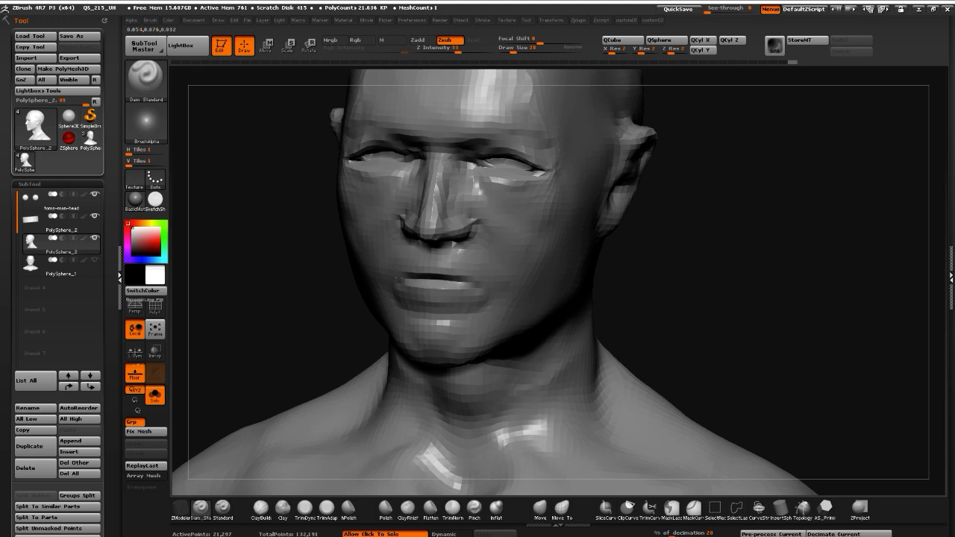
pyautogui.moveTo(398, 285); pyautogui.dragTo(392, 288)
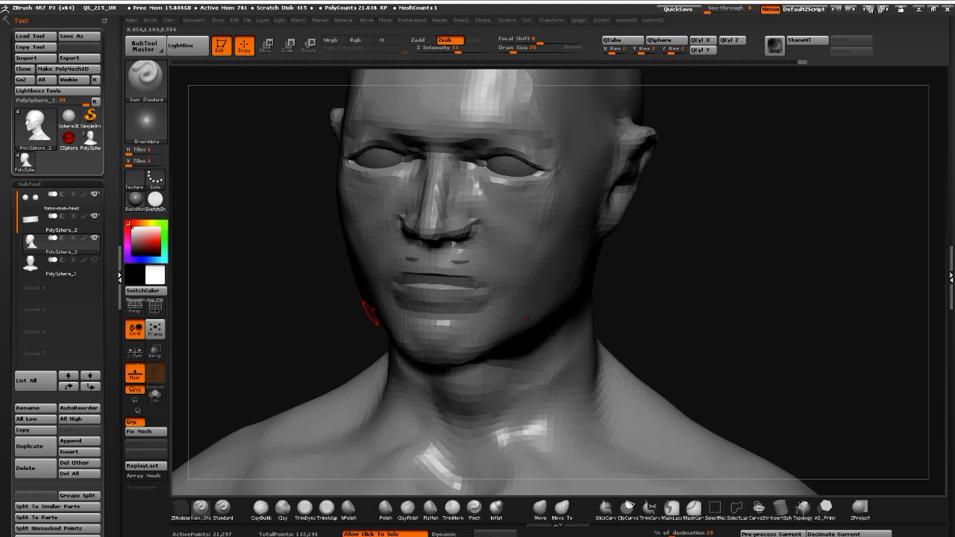
pyautogui.moveTo(271, 300)
pyautogui.mouseDown()
pyautogui.moveTo(277, 294)
pyautogui.moveTo(260, 296)
pyautogui.moveTo(303, 300)
pyautogui.moveTo(254, 290)
pyautogui.moveTo(299, 296)
pyautogui.mouseUp()
pyautogui.moveTo(241, 266)
pyautogui.mouseDown()
pyautogui.moveTo(264, 296)
pyautogui.moveTo(281, 301)
pyautogui.mouseUp()
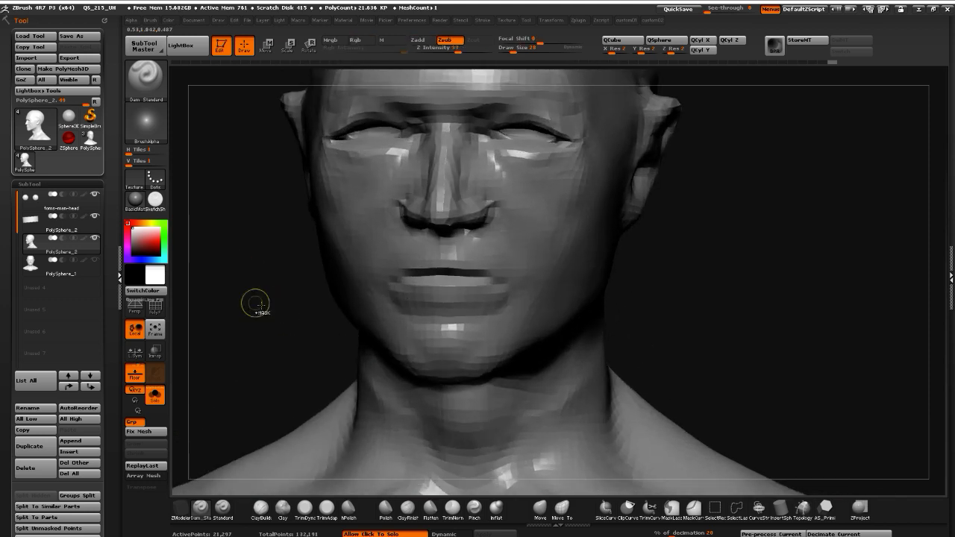
pyautogui.hotkey('ctrl', 'z')
pyautogui.hotkey('ctrl', 'z')
pyautogui.hotkey('ctrl', 'z')
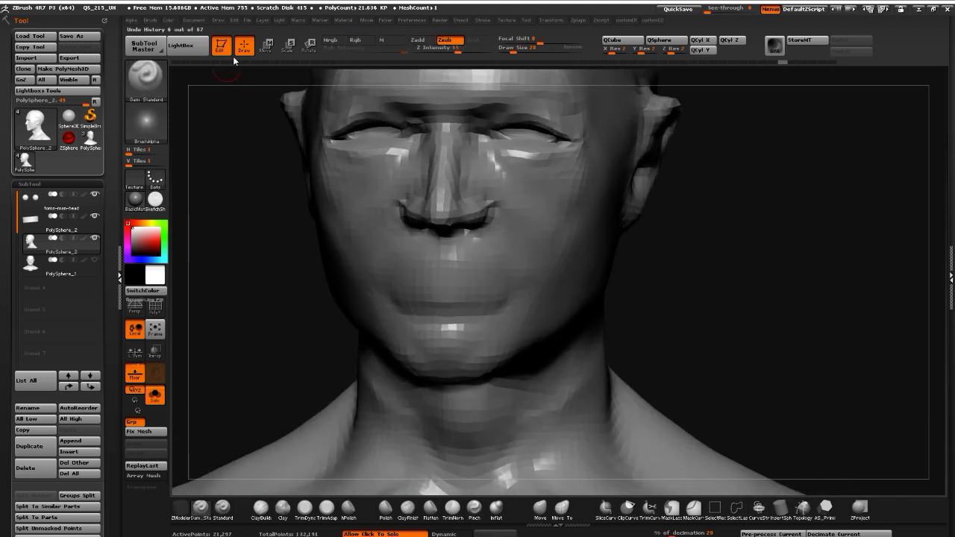
# Select the mouth cylinder and push it slightly back into the head in side view with Transpose Move along a horizontal action line
pyautogui.click(266, 46)
pyautogui.keyDown('alt'); pyautogui.moveTo(244, 241); pyautogui.dragTo(306, 313); pyautogui.keyUp('alt')
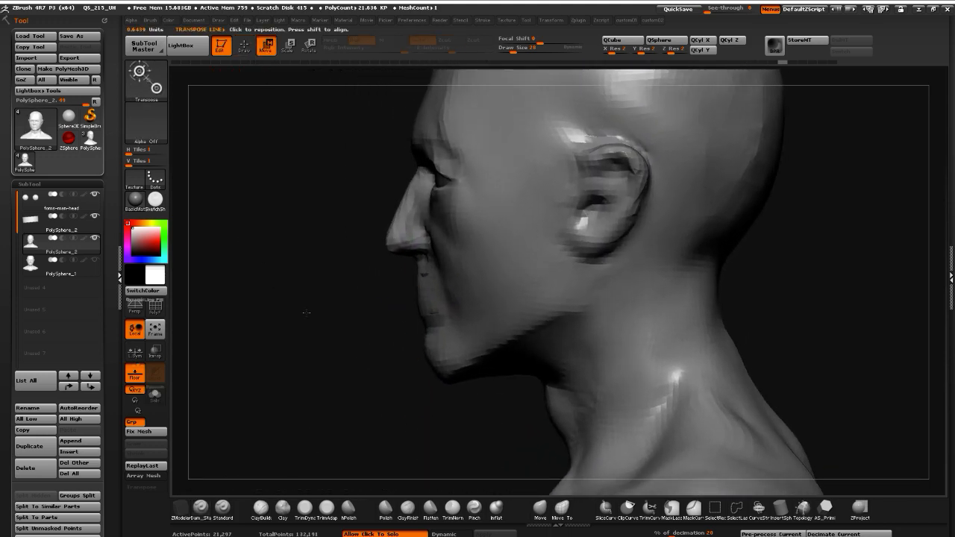
pyautogui.moveTo(411, 256); pyautogui.dragTo(411, 408)
pyautogui.keyDown('alt'); pyautogui.click(420, 275); pyautogui.keyUp('alt')
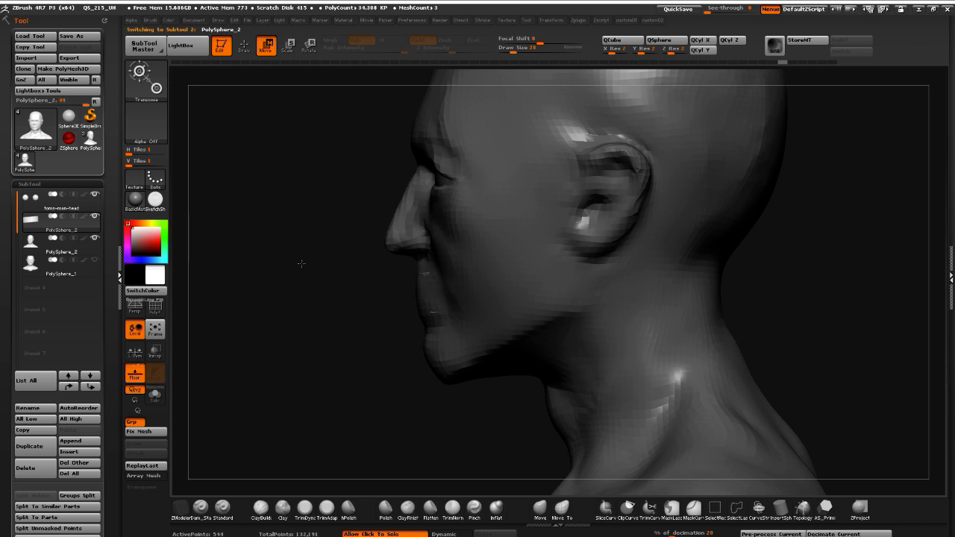
pyautogui.keyDown('alt'); pyautogui.moveTo(301, 263); pyautogui.dragTo(253, 153); pyautogui.keyUp('alt')
pyautogui.click(243, 46)
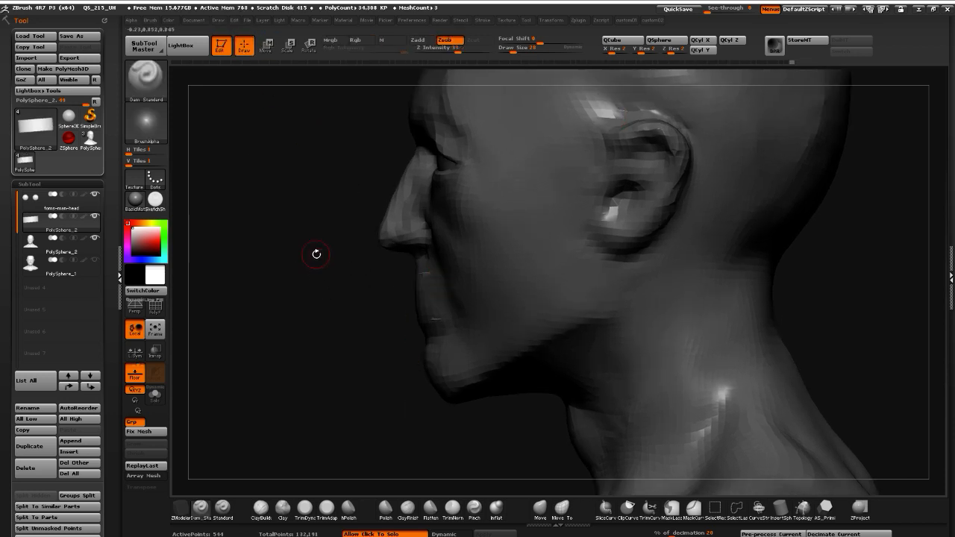
pyautogui.press('w')
pyautogui.moveTo(405, 294); pyautogui.dragTo(561, 294)
pyautogui.moveTo(448, 285); pyautogui.dragTo(264, 286)
pyautogui.moveTo(356, 285); pyautogui.dragTo(366, 285)
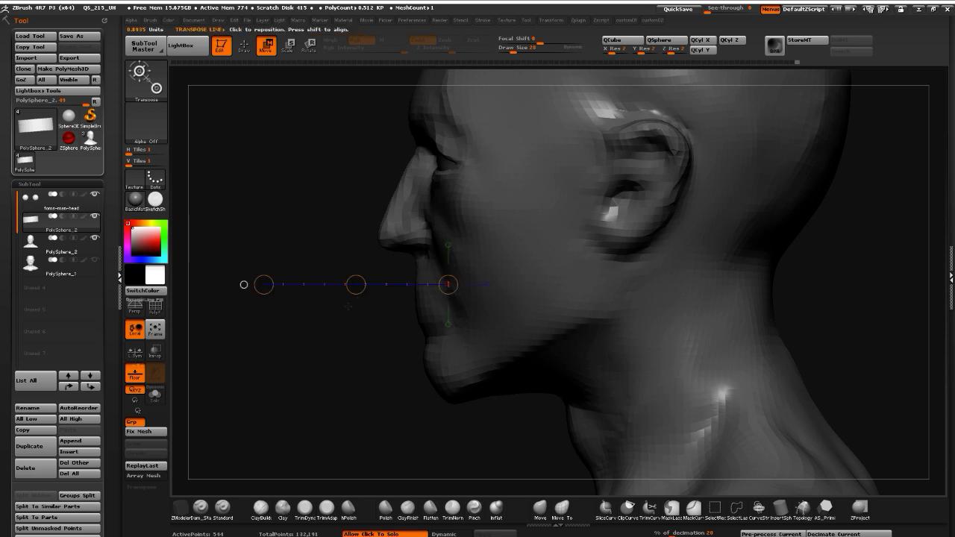
# Check the cylinder's position inside the mouth with transparency from the side and front, and restore the solid display
pyautogui.click(157, 355)
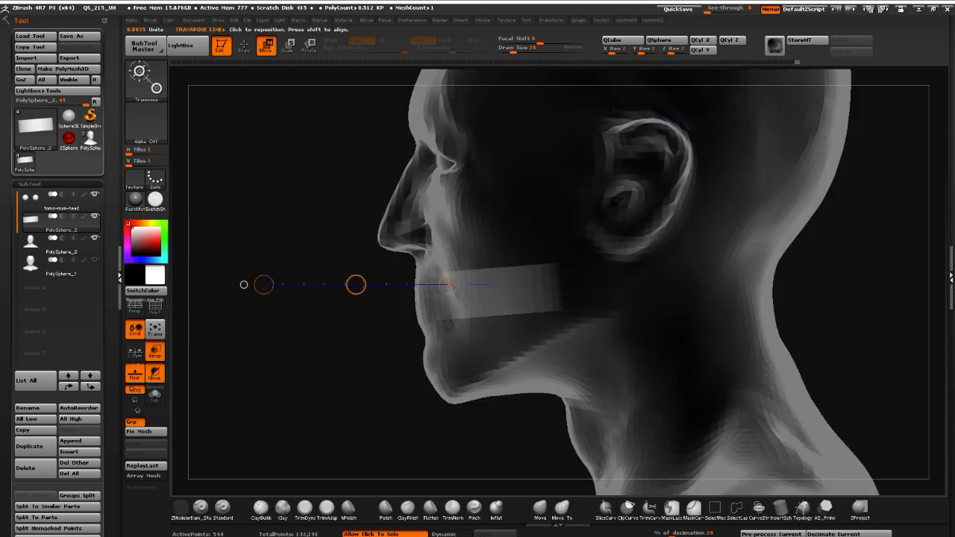
pyautogui.click(245, 46)
pyautogui.moveTo(242, 222)
pyautogui.mouseDown()
pyautogui.moveTo(284, 224)
pyautogui.moveTo(273, 220)
pyautogui.mouseUp()
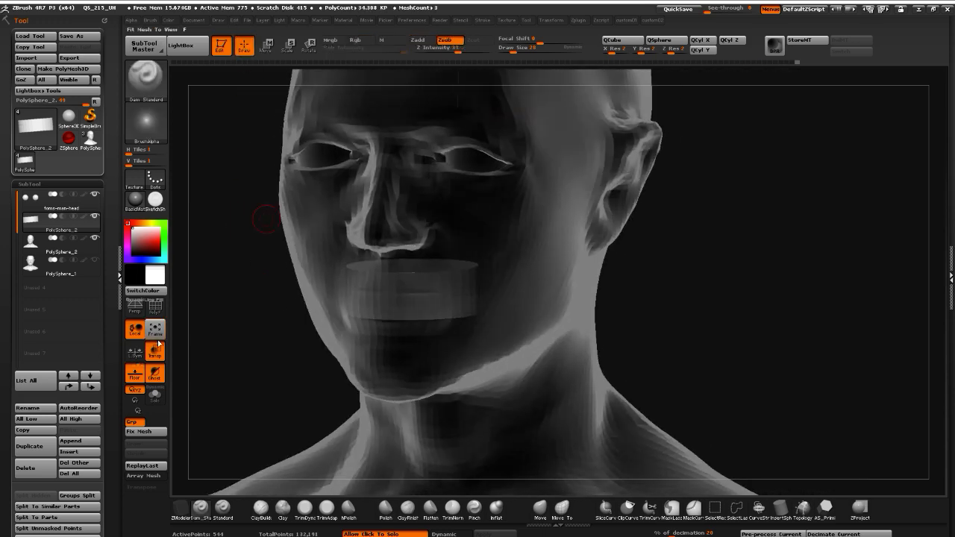
pyautogui.click(155, 352)
pyautogui.moveTo(245, 345); pyautogui.dragTo(246, 302)
# Make the head the active subtool and review the whole bust from the front and both three-quarter sides
pyautogui.keyDown('alt'); pyautogui.click(353, 270); pyautogui.keyUp('alt')
pyautogui.moveTo(294, 269)
pyautogui.mouseDown()
pyautogui.moveTo(213, 284)
pyautogui.moveTo(252, 279)
pyautogui.moveTo(281, 331)
pyautogui.moveTo(235, 300)
pyautogui.moveTo(286, 329)
pyautogui.moveTo(312, 299)
pyautogui.mouseUp()
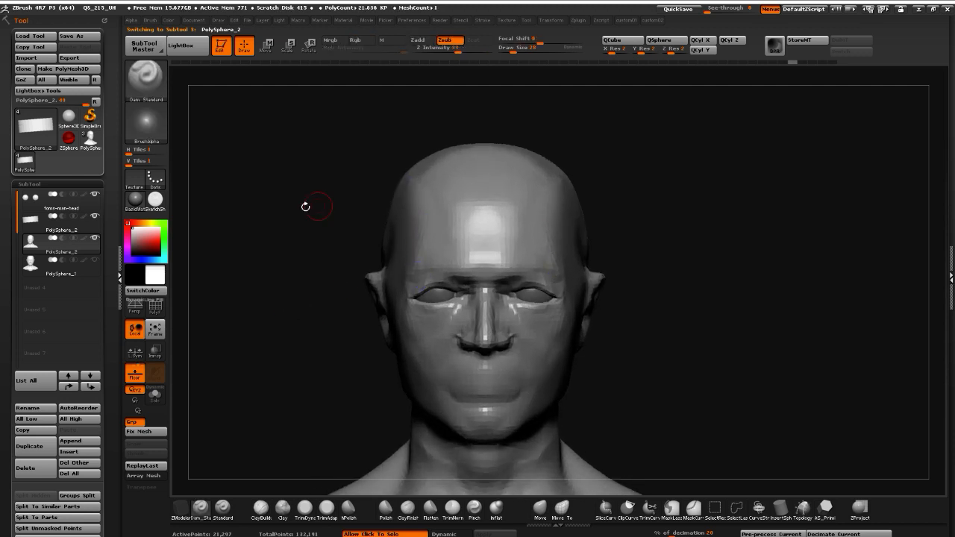
pyautogui.moveTo(308, 207)
pyautogui.mouseDown()
pyautogui.moveTo(394, 206)
pyautogui.moveTo(368, 197)
pyautogui.mouseUp()
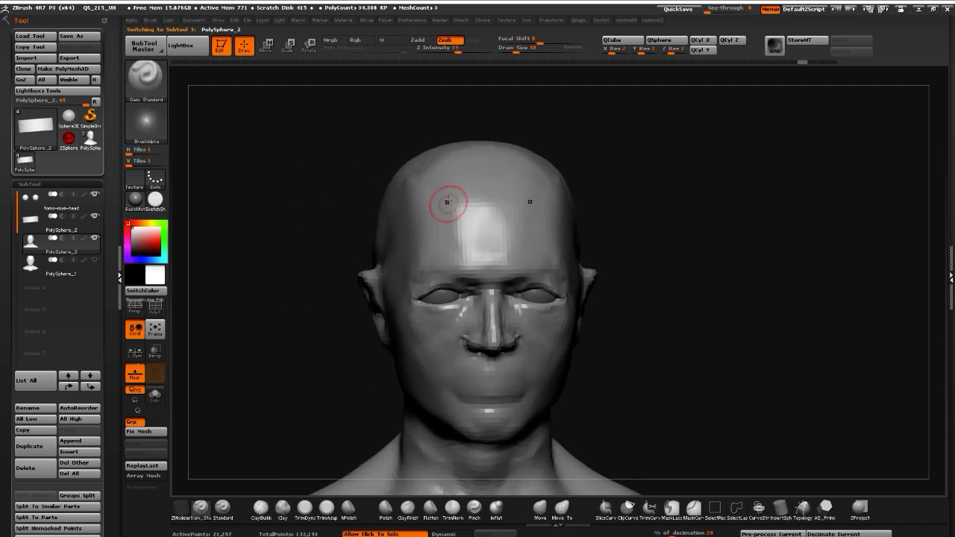
pyautogui.moveTo(293, 200); pyautogui.dragTo(270, 203)
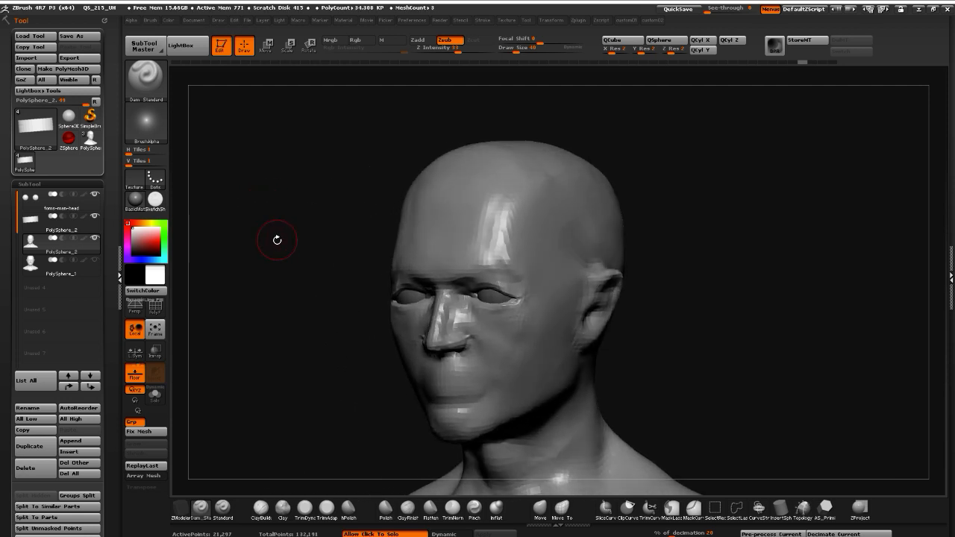
pyautogui.moveTo(275, 239); pyautogui.dragTo(305, 222)
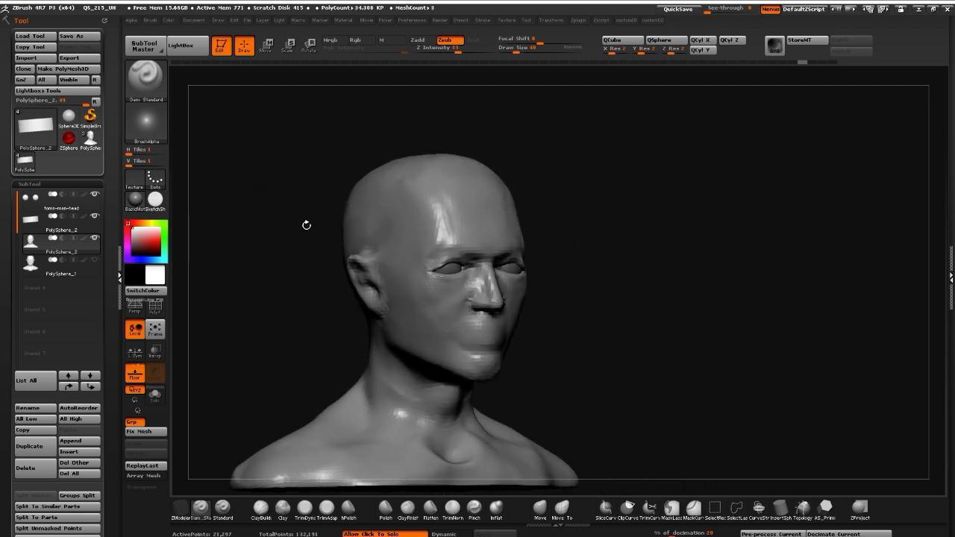
pyautogui.moveTo(269, 313); pyautogui.dragTo(239, 311)
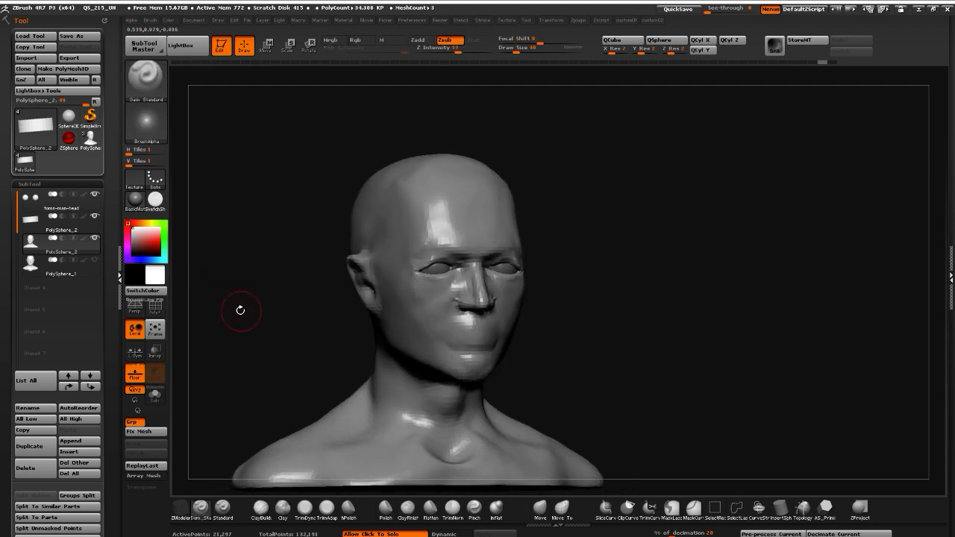
# Smooth the side of the skull above the temple on the male bust
pyautogui.moveTo(241, 310)
pyautogui.mouseDown()
pyautogui.moveTo(222, 311)
pyautogui.moveTo(222, 300)
pyautogui.moveTo(239, 298)
pyautogui.mouseUp()
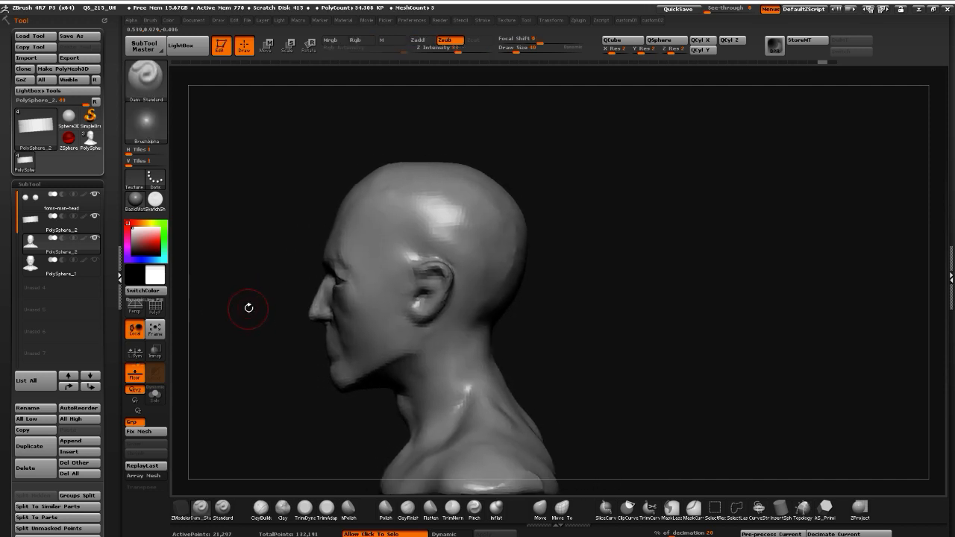
pyautogui.moveTo(242, 332); pyautogui.dragTo(270, 295)
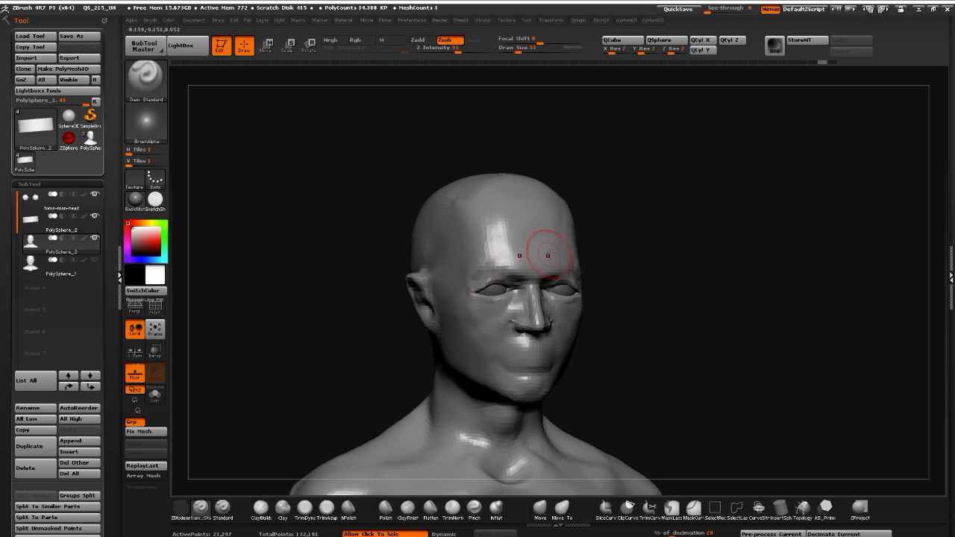
pyautogui.moveTo(321, 270); pyautogui.dragTo(337, 271)
pyautogui.keyDown('ctrl'); pyautogui.moveTo(578, 276); pyautogui.dragTo(495, 337); pyautogui.keyUp('ctrl')
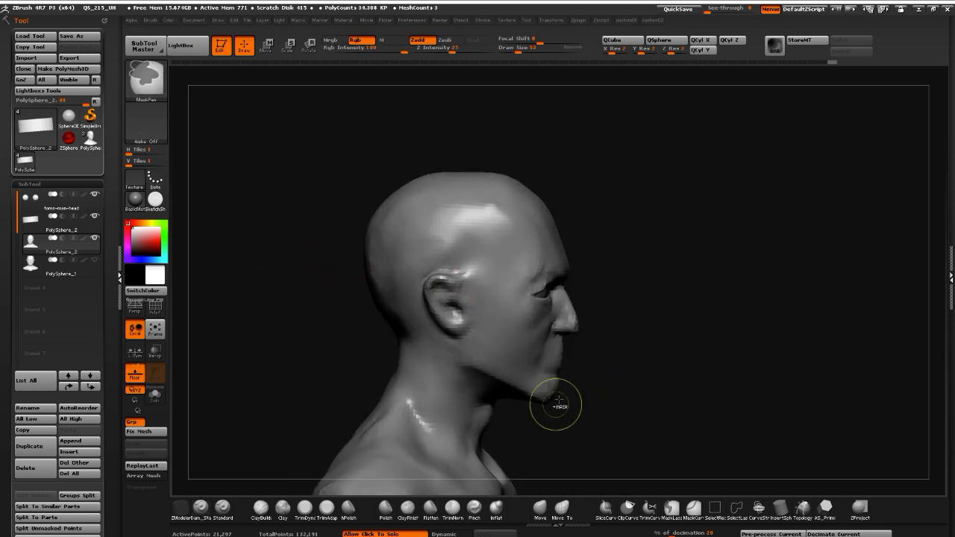
pyautogui.keyDown('ctrl'); pyautogui.moveTo(653, 403); pyautogui.dragTo(456, 276); pyautogui.keyUp('ctrl')
pyautogui.moveTo(603, 442)
pyautogui.keyDown('ctrl'); pyautogui.mouseDown()
pyautogui.moveTo(577, 388)
pyautogui.moveTo(301, 240)
pyautogui.moveTo(288, 253)
pyautogui.moveTo(284, 171)
pyautogui.moveTo(436, 172)
pyautogui.mouseUp(); pyautogui.keyUp('ctrl')
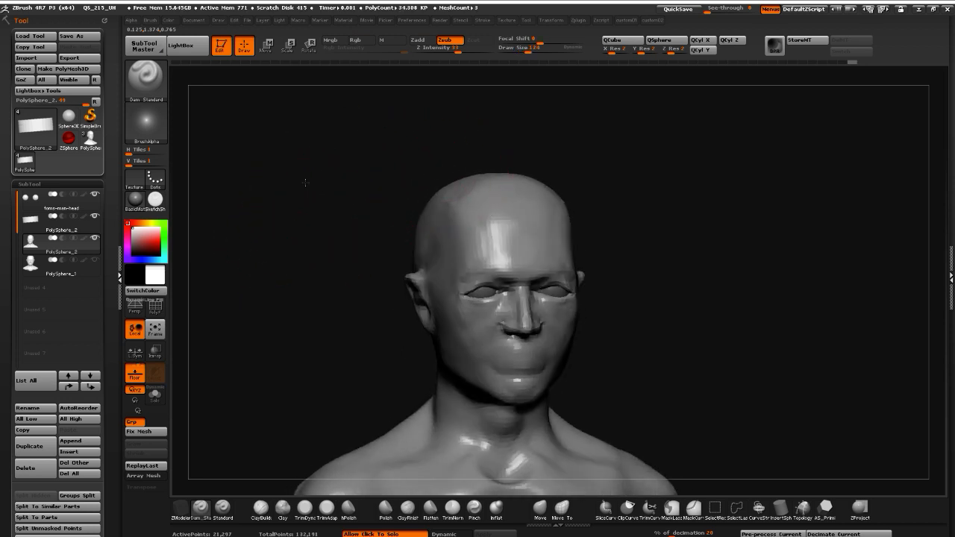
pyautogui.moveTo(305, 182)
pyautogui.mouseDown()
pyautogui.moveTo(375, 166)
pyautogui.moveTo(311, 211)
pyautogui.moveTo(352, 195)
pyautogui.moveTo(331, 203)
pyautogui.moveTo(337, 208)
pyautogui.moveTo(358, 194)
pyautogui.moveTo(328, 200)
pyautogui.moveTo(371, 203)
pyautogui.moveTo(296, 204)
pyautogui.moveTo(283, 195)
pyautogui.moveTo(348, 174)
pyautogui.mouseUp()
pyautogui.press('shift')
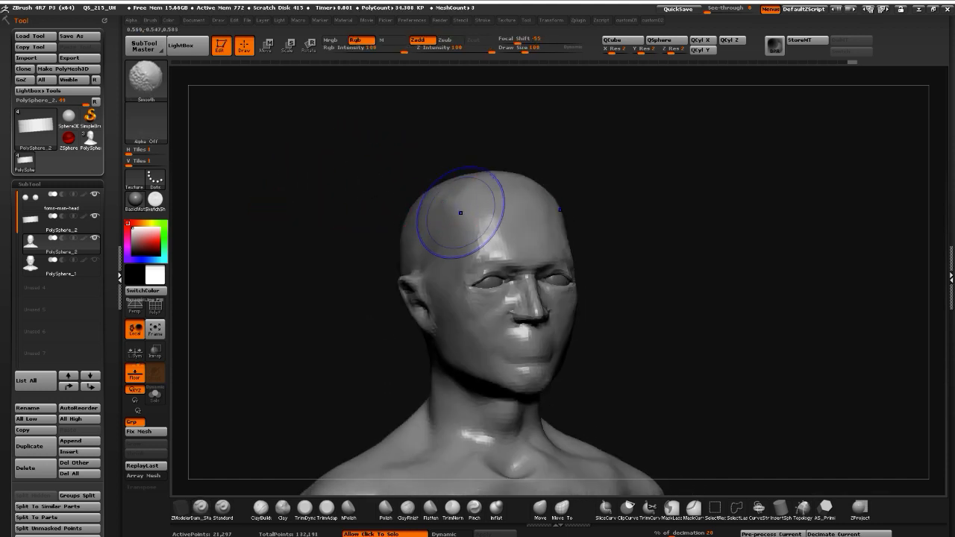
pyautogui.keyDown('shift'); pyautogui.moveTo(460, 212); pyautogui.dragTo(463, 209); pyautogui.keyUp('shift')
pyautogui.moveTo(314, 146); pyautogui.dragTo(354, 154)
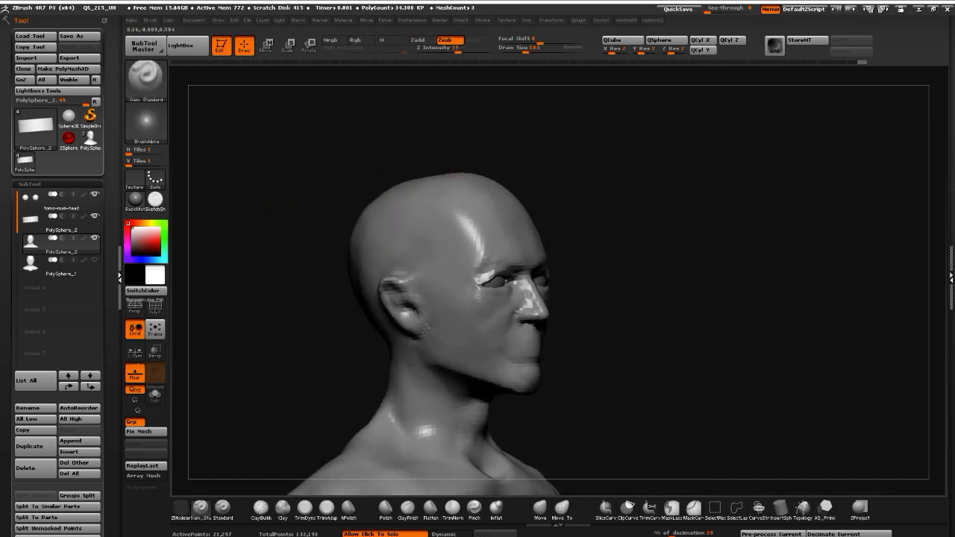
# Switch to the Move brush and reshape the back of the skull in profile
pyautogui.press('ctrl')
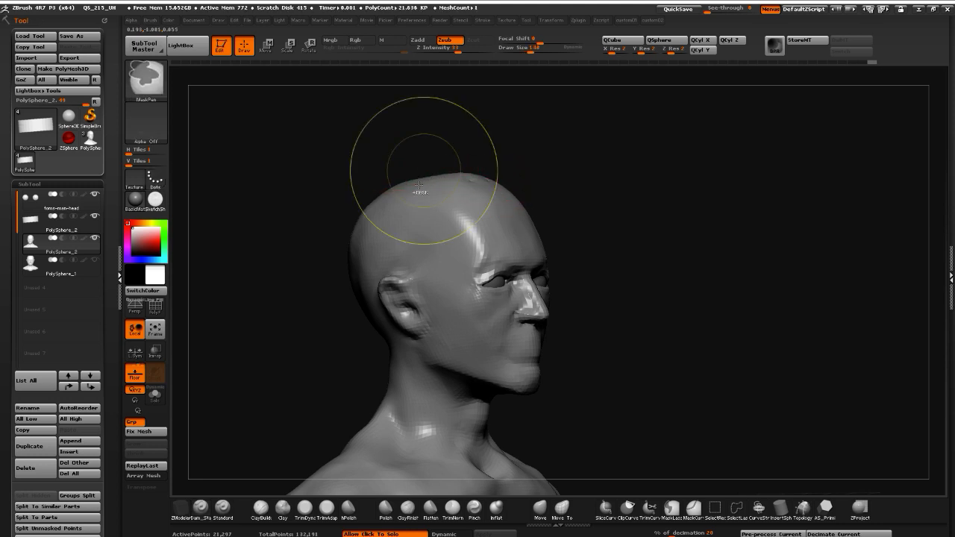
pyautogui.moveTo(325, 265); pyautogui.dragTo(224, 260)
pyautogui.press('b')
pyautogui.press('m')
pyautogui.press('v')
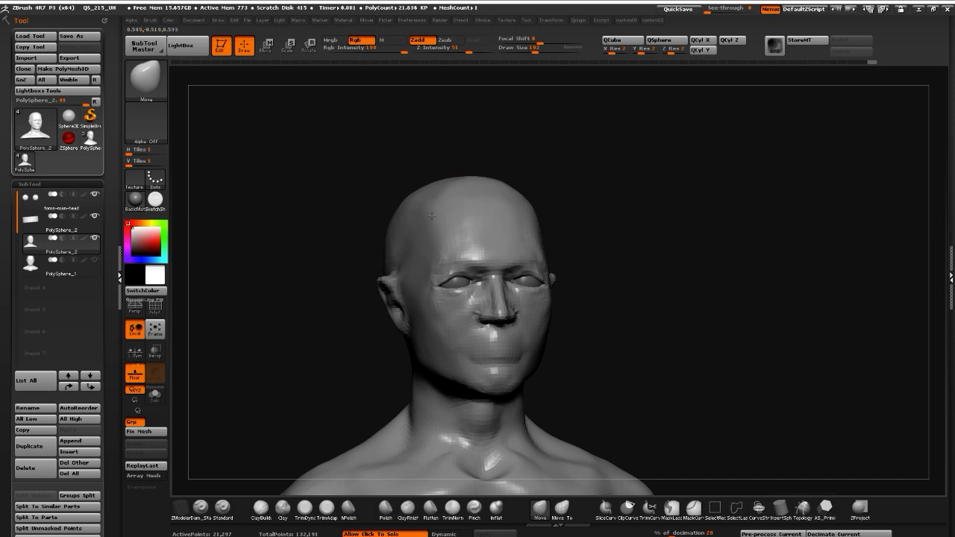
pyautogui.moveTo(250, 159)
pyautogui.mouseDown()
pyautogui.moveTo(329, 164)
pyautogui.moveTo(372, 186)
pyautogui.moveTo(255, 233)
pyautogui.moveTo(423, 164)
pyautogui.mouseUp()
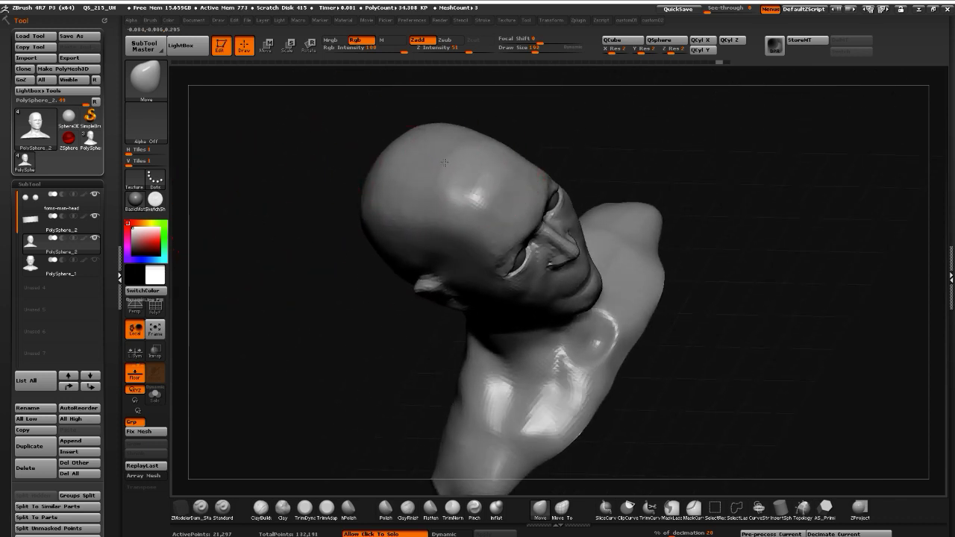
pyautogui.moveTo(313, 153); pyautogui.dragTo(271, 162)
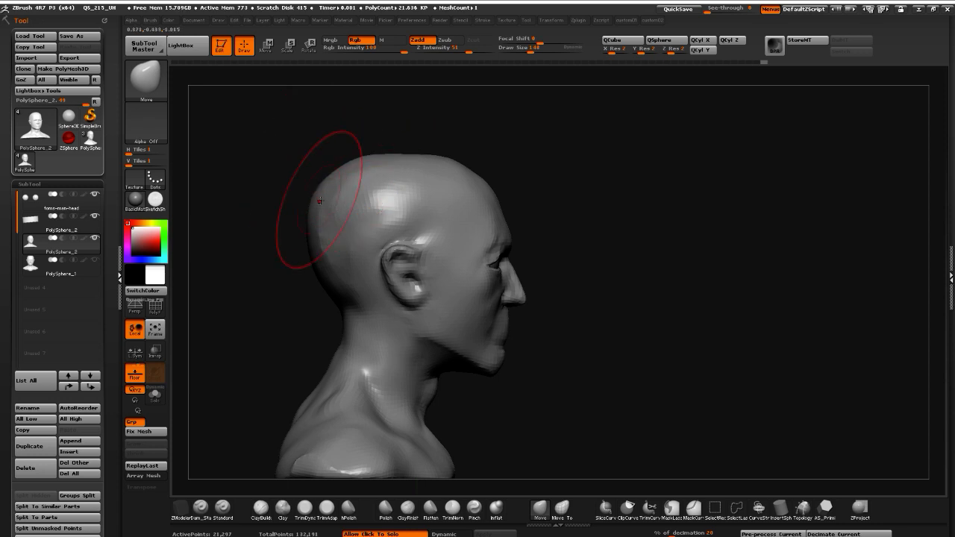
pyautogui.moveTo(315, 203); pyautogui.dragTo(266, 182)
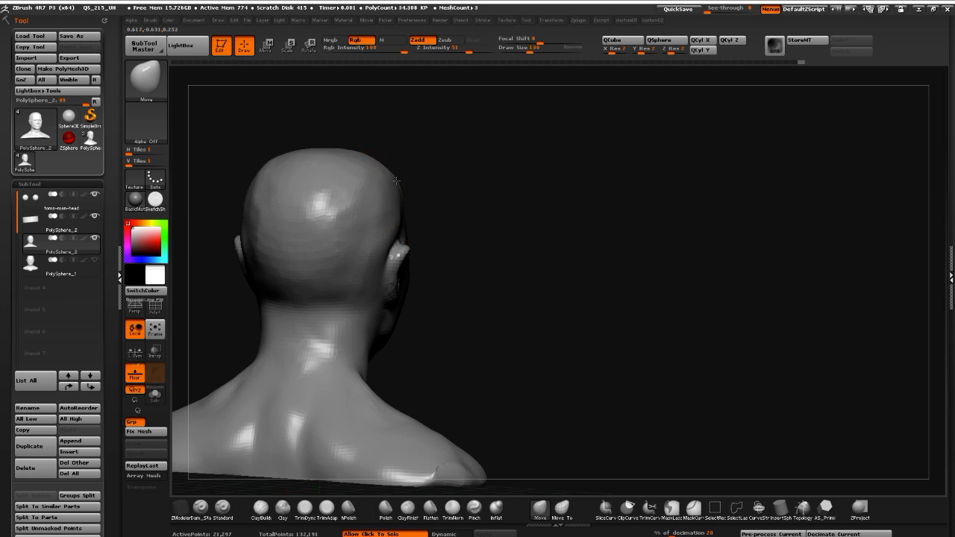
# Adjust the upper side of the skull from behind with the Move brush
pyautogui.moveTo(392, 181)
pyautogui.mouseDown()
pyautogui.moveTo(345, 179)
pyautogui.moveTo(364, 169)
pyautogui.moveTo(425, 192)
pyautogui.moveTo(340, 195)
pyautogui.moveTo(326, 210)
pyautogui.mouseUp()
pyautogui.moveTo(230, 284); pyautogui.dragTo(431, 214)
pyautogui.moveTo(292, 230); pyautogui.dragTo(235, 237)
pyautogui.keyDown('alt'); pyautogui.moveTo(347, 346); pyautogui.dragTo(313, 388); pyautogui.keyUp('alt')
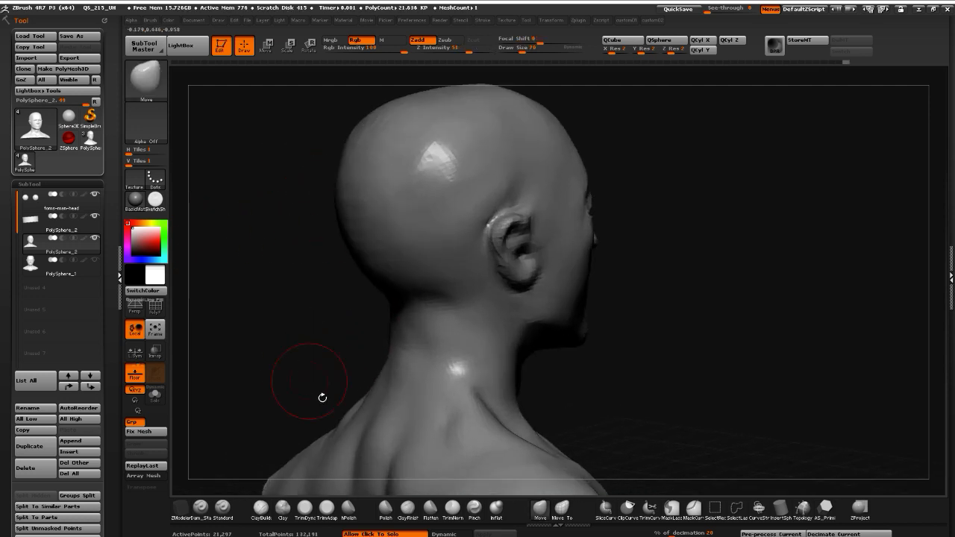
# Flatten the surface around the top of the ear with the Flatten brush and smooth the area behind it
pyautogui.click(431, 509)
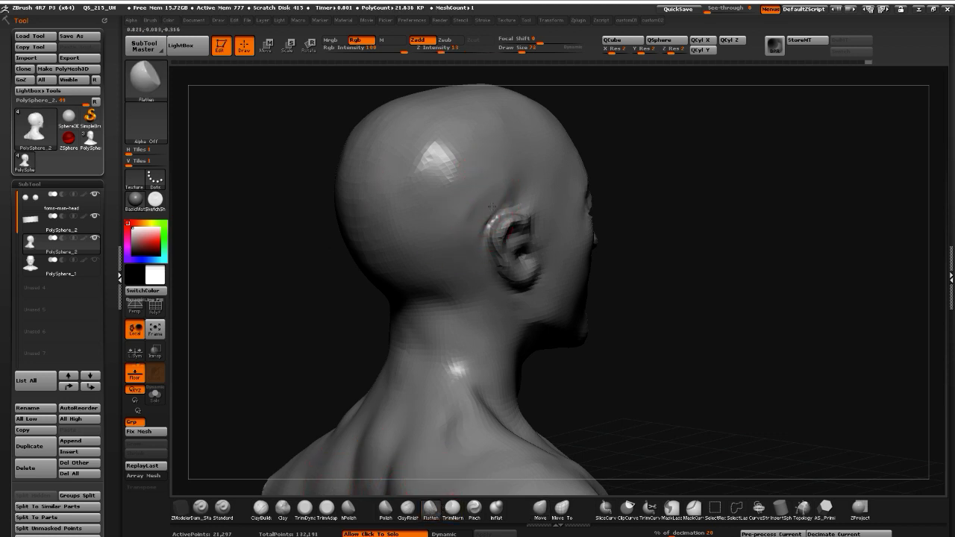
pyautogui.press('shift')
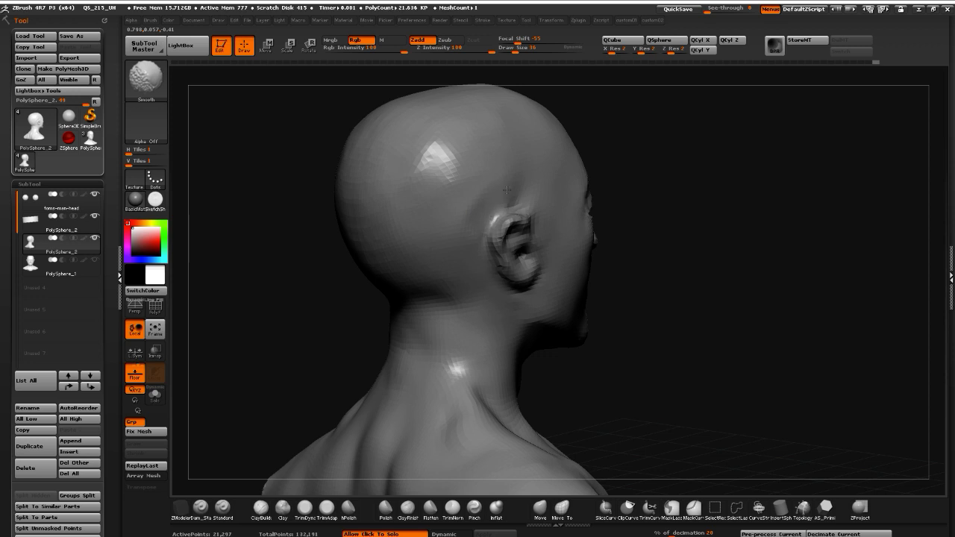
pyautogui.moveTo(292, 234)
pyautogui.mouseDown()
pyautogui.moveTo(277, 234)
pyautogui.moveTo(297, 253)
pyautogui.moveTo(276, 236)
pyautogui.moveTo(309, 284)
pyautogui.mouseUp()
pyautogui.press('shift')
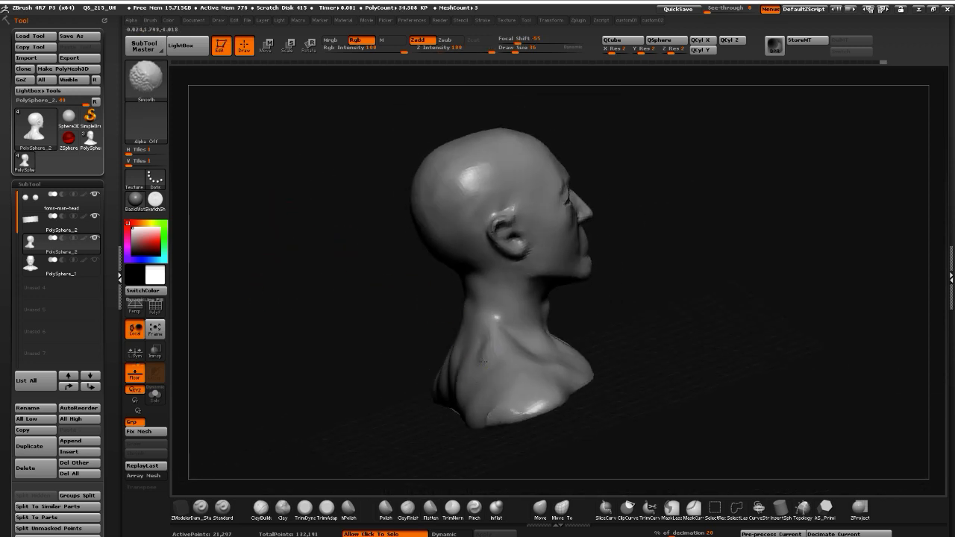
pyautogui.moveTo(453, 291); pyautogui.dragTo(352, 267)
pyautogui.moveTo(277, 264); pyautogui.dragTo(342, 256)
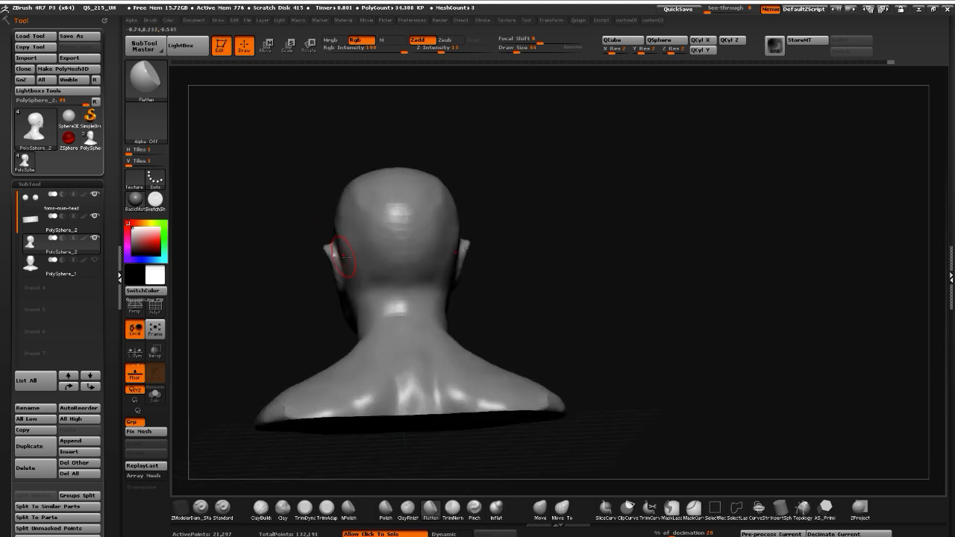
# Build up the back of the neck just below the skull with the Clay brush
pyautogui.click(283, 507)
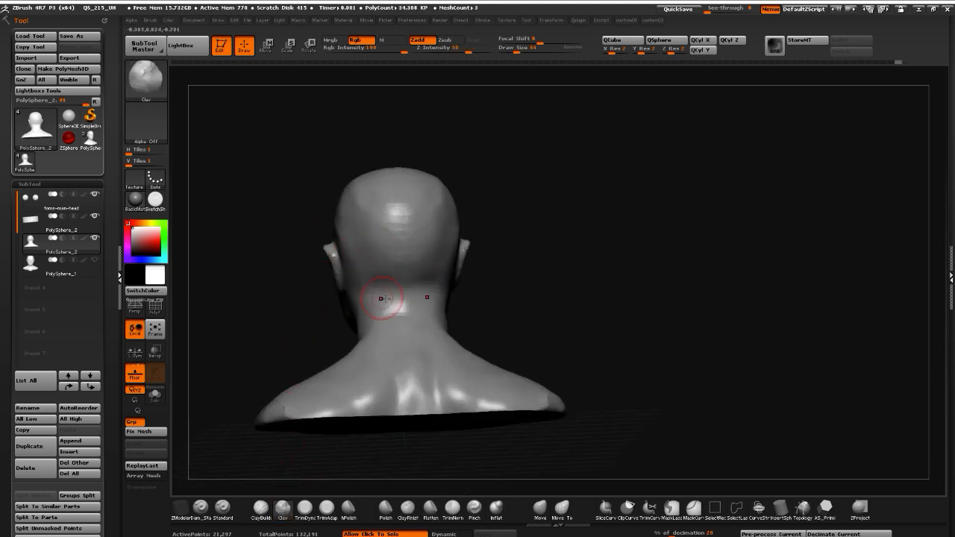
pyautogui.moveTo(387, 306)
pyautogui.mouseDown()
pyautogui.moveTo(387, 337)
pyautogui.moveTo(393, 286)
pyautogui.mouseUp()
pyautogui.moveTo(273, 281); pyautogui.dragTo(354, 284)
pyautogui.moveTo(214, 226); pyautogui.dragTo(245, 256)
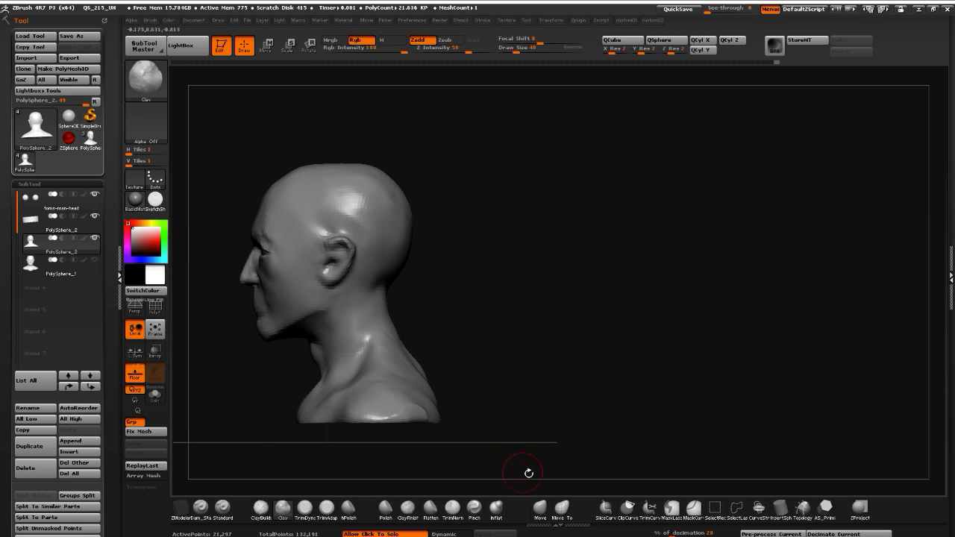
# Push the lower back of the skull slightly inward in profile with the Move brush
pyautogui.click(537, 507)
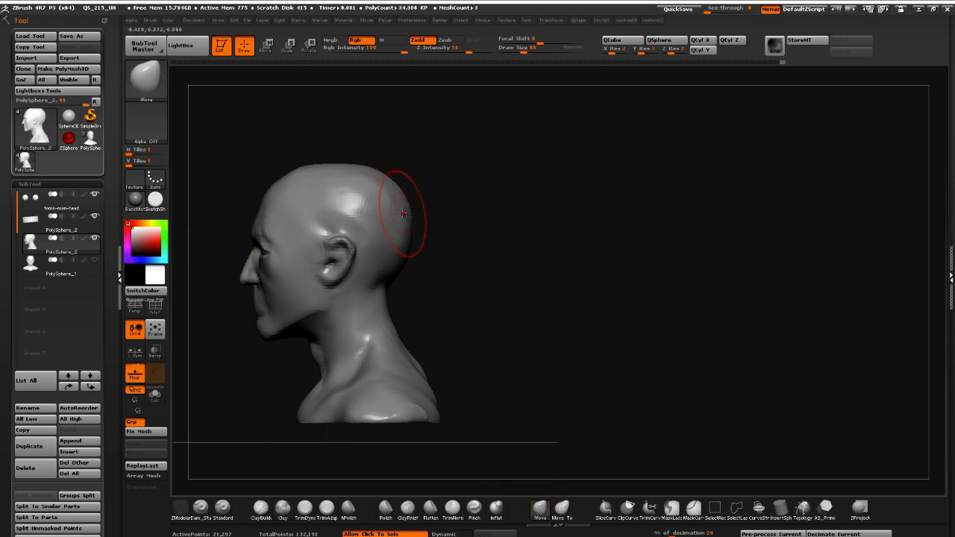
pyautogui.moveTo(399, 243); pyautogui.dragTo(392, 241)
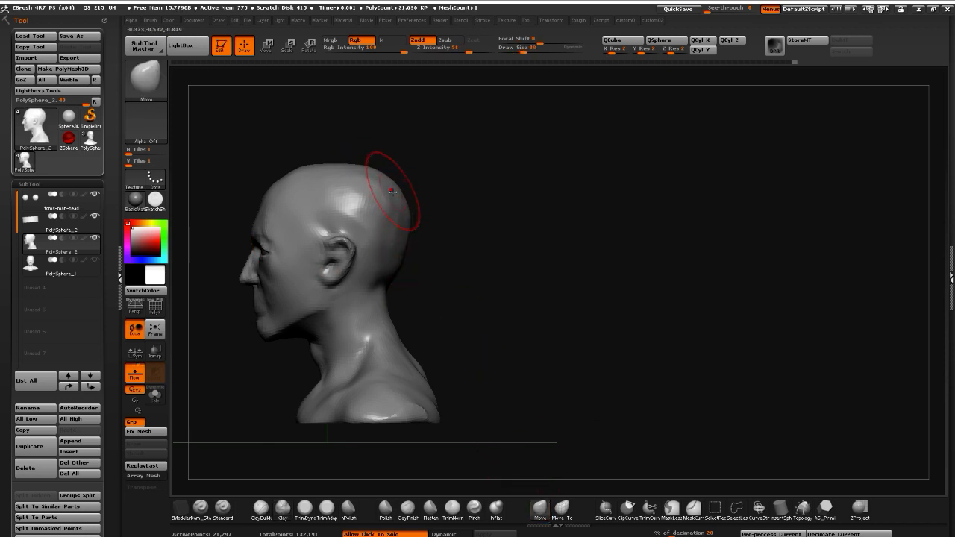
pyautogui.moveTo(200, 160); pyautogui.dragTo(217, 209)
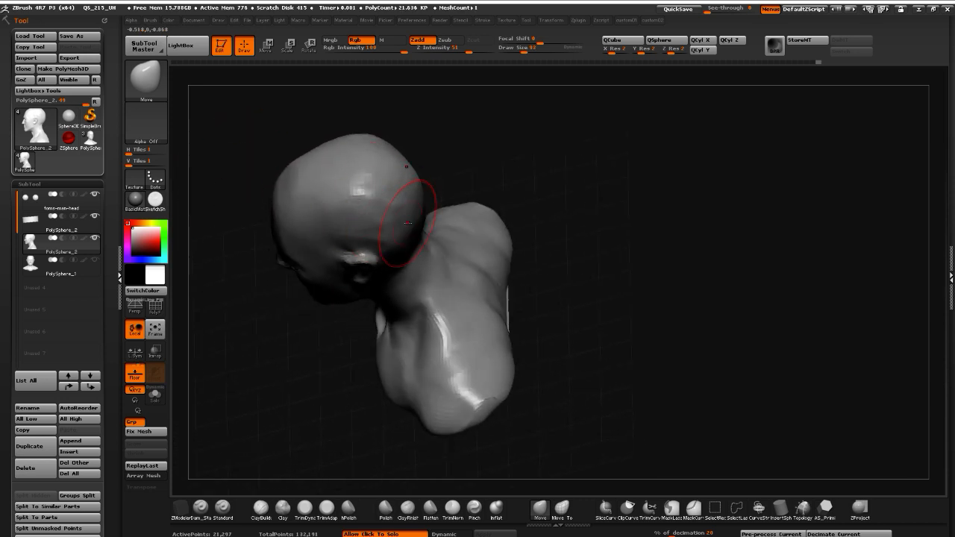
# Refine the skull's outline from above and behind, and smooth the back of the head
pyautogui.moveTo(473, 230); pyautogui.dragTo(442, 194, button='right')
pyautogui.moveTo(364, 130)
pyautogui.mouseDown(button='right')
pyautogui.moveTo(351, 107)
pyautogui.moveTo(213, 136)
pyautogui.moveTo(254, 155)
pyautogui.mouseUp(button='right')
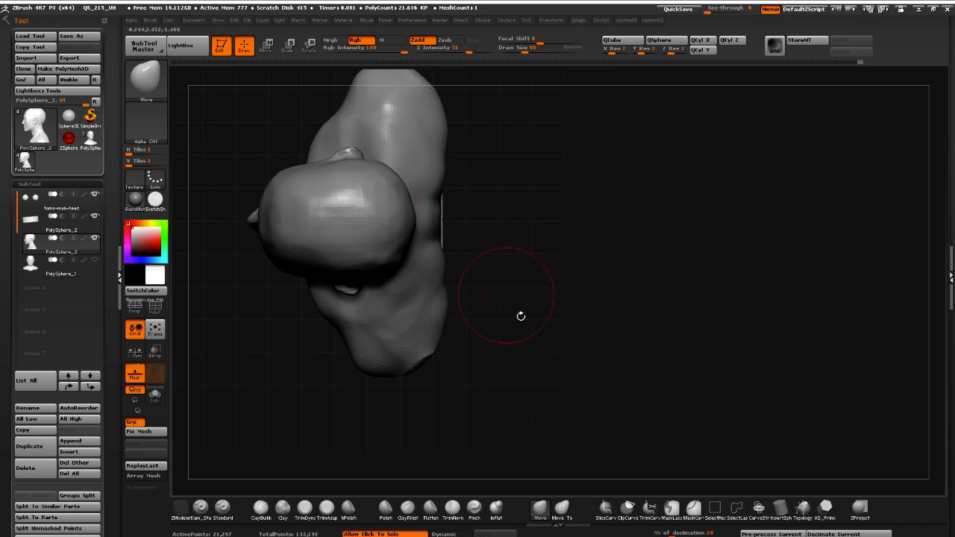
pyautogui.keyDown('shift'); pyautogui.moveTo(521, 317); pyautogui.dragTo(393, 220); pyautogui.keyUp('shift')
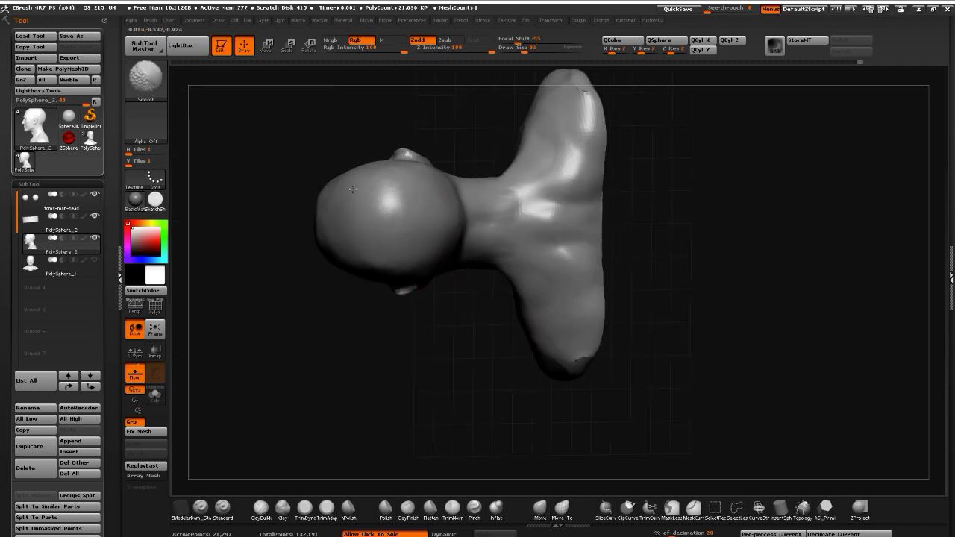
pyautogui.moveTo(249, 213)
pyautogui.mouseDown()
pyautogui.moveTo(264, 159)
pyautogui.moveTo(337, 241)
pyautogui.mouseUp()
pyautogui.moveTo(276, 224)
pyautogui.mouseDown()
pyautogui.moveTo(314, 177)
pyautogui.moveTo(304, 206)
pyautogui.moveTo(321, 188)
pyautogui.moveTo(254, 268)
pyautogui.moveTo(299, 284)
pyautogui.moveTo(288, 236)
pyautogui.mouseUp()
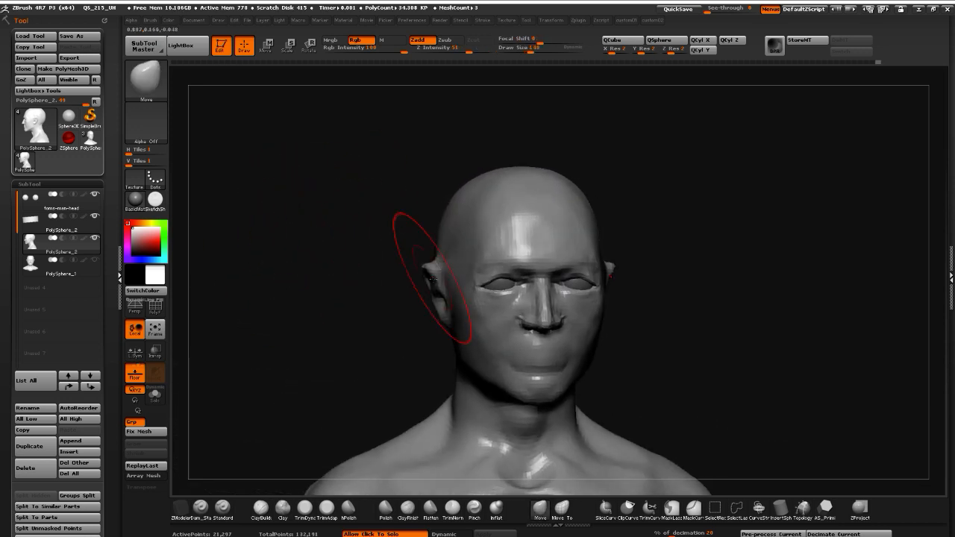
# Enlarge the Move brush and push the lower ear area slightly inward toward the face
pyautogui.press(']')
pyautogui.press(']')
pyautogui.moveTo(449, 303); pyautogui.dragTo(455, 306)
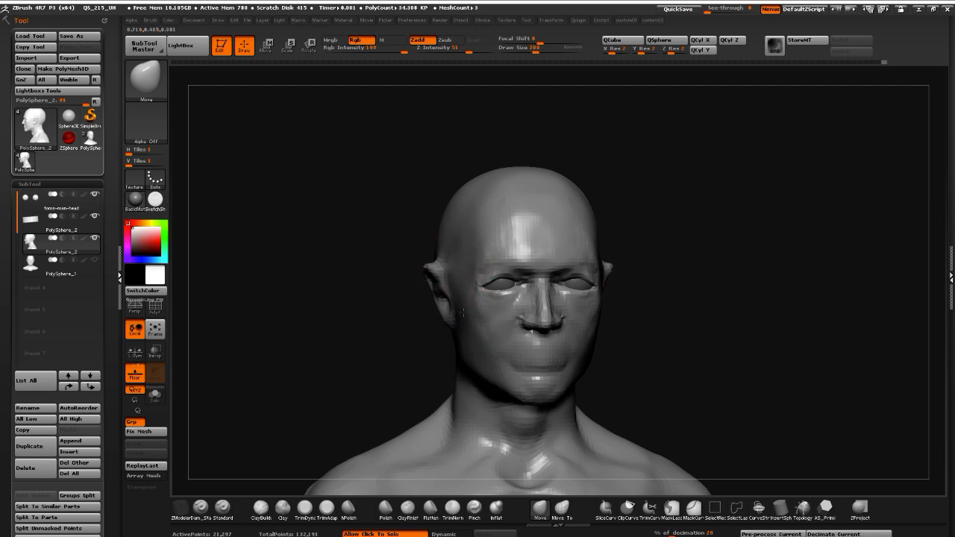
pyautogui.press('[')
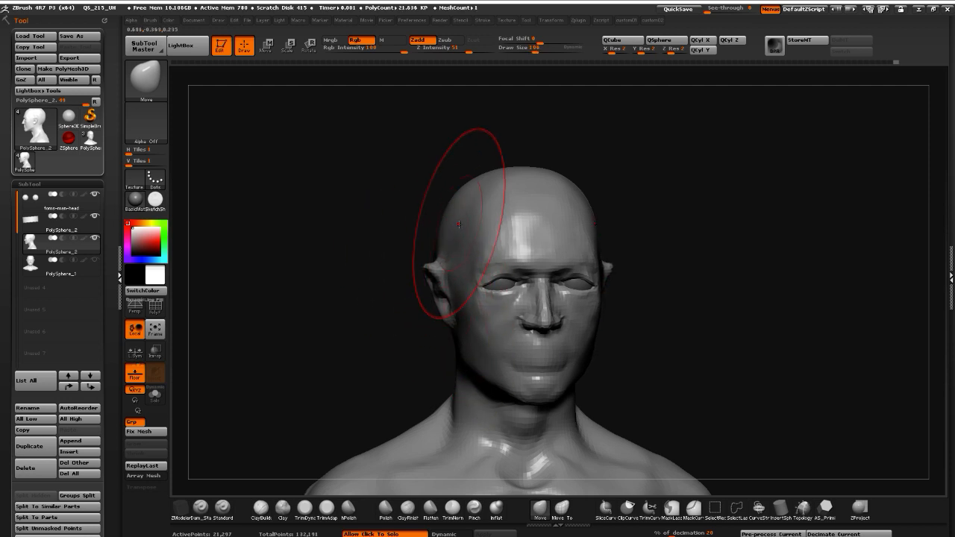
# Pull the sides of the head above the ears slightly outward with the Move brush
pyautogui.moveTo(460, 222); pyautogui.dragTo(454, 221)
pyautogui.moveTo(368, 216)
pyautogui.mouseDown()
pyautogui.moveTo(396, 209)
pyautogui.moveTo(337, 181)
pyautogui.mouseUp()
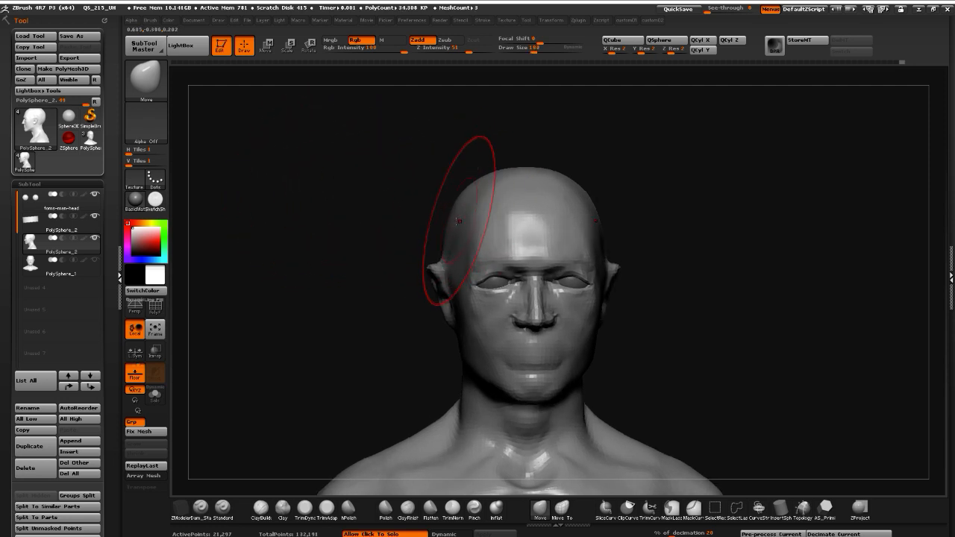
pyautogui.moveTo(458, 233); pyautogui.dragTo(457, 232)
pyautogui.moveTo(379, 176); pyautogui.dragTo(457, 179)
pyautogui.moveTo(354, 173); pyautogui.dragTo(324, 188)
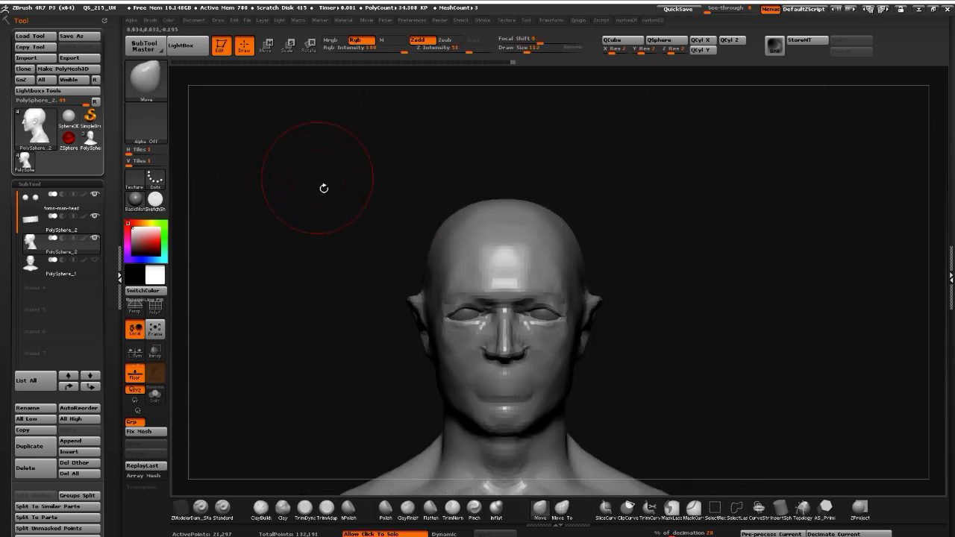
# Adjust the ear and the skull area behind it with the Move brush, comparing profile and front views
pyautogui.moveTo(387, 297); pyautogui.dragTo(404, 296)
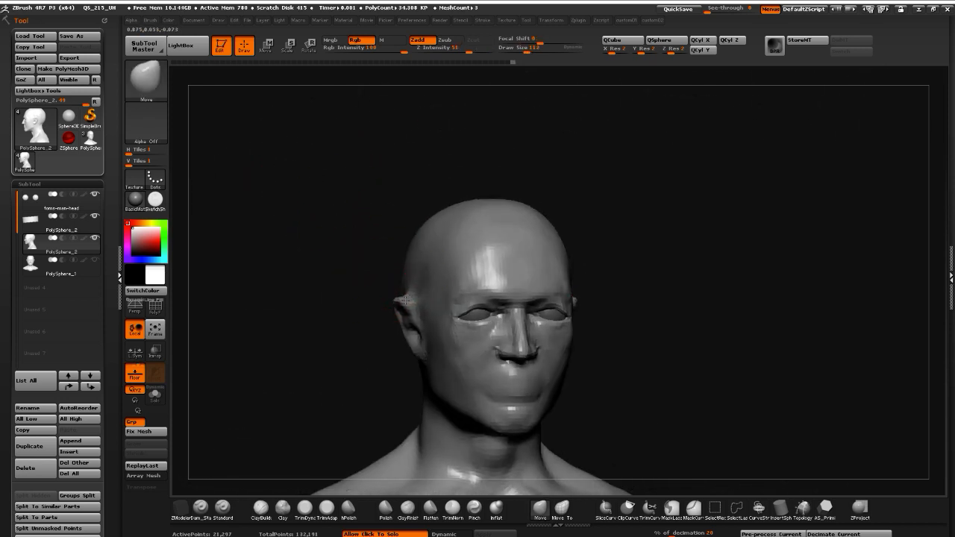
pyautogui.moveTo(335, 275); pyautogui.dragTo(352, 318)
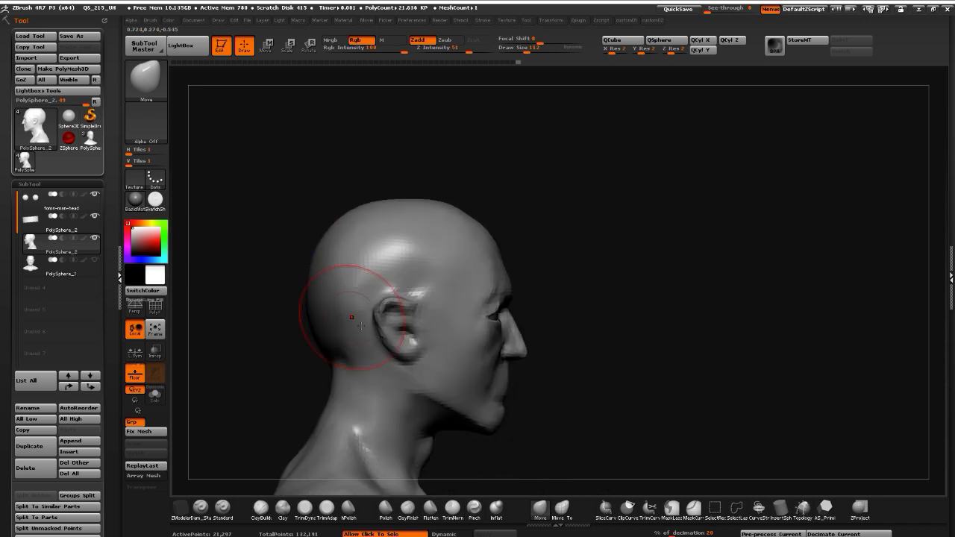
pyautogui.moveTo(250, 359); pyautogui.dragTo(447, 370)
pyautogui.keyDown('shift'); pyautogui.moveTo(303, 304); pyautogui.dragTo(296, 282); pyautogui.keyUp('shift')
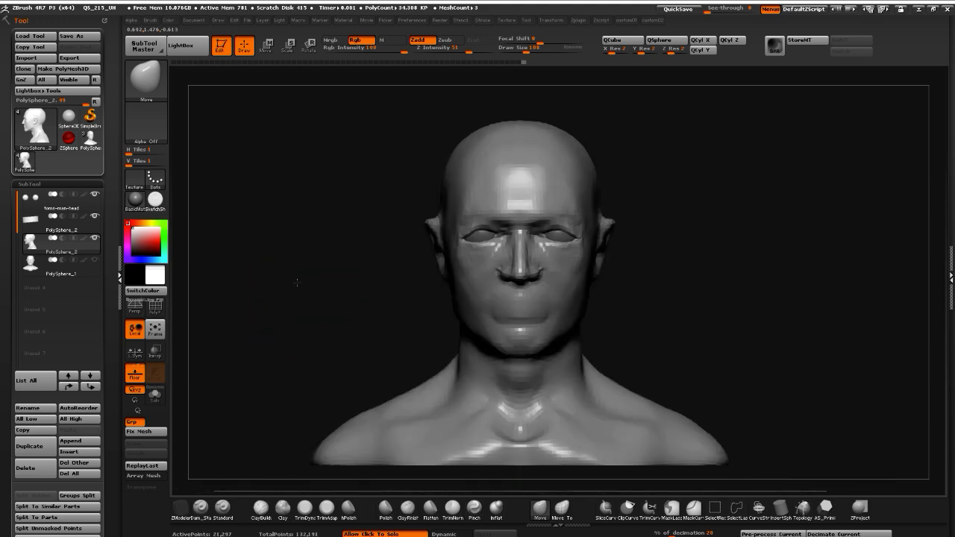
pyautogui.moveTo(375, 276)
pyautogui.mouseDown()
pyautogui.moveTo(384, 277)
pyautogui.moveTo(374, 266)
pyautogui.mouseUp()
pyautogui.moveTo(372, 223); pyautogui.dragTo(453, 234)
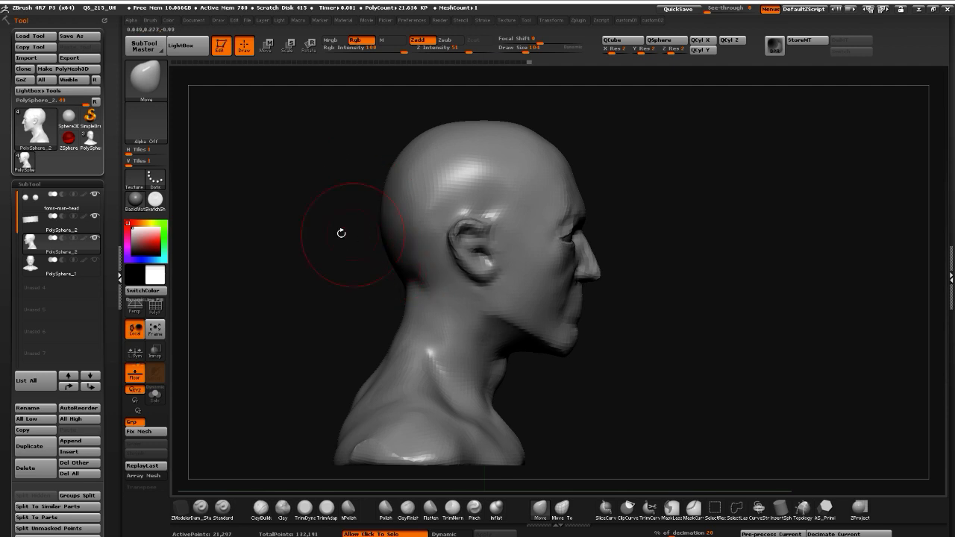
# Refine the skull and upper neck behind the ears with the Move brush from the back, and smooth that area
pyautogui.moveTo(341, 233); pyautogui.dragTo(346, 253)
pyautogui.moveTo(274, 251); pyautogui.dragTo(325, 263)
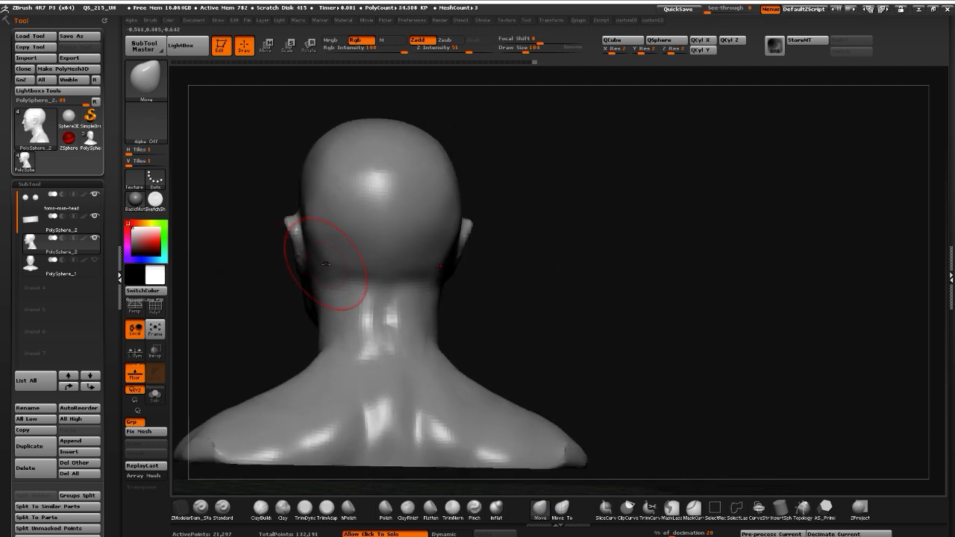
pyautogui.moveTo(486, 345); pyautogui.dragTo(539, 380)
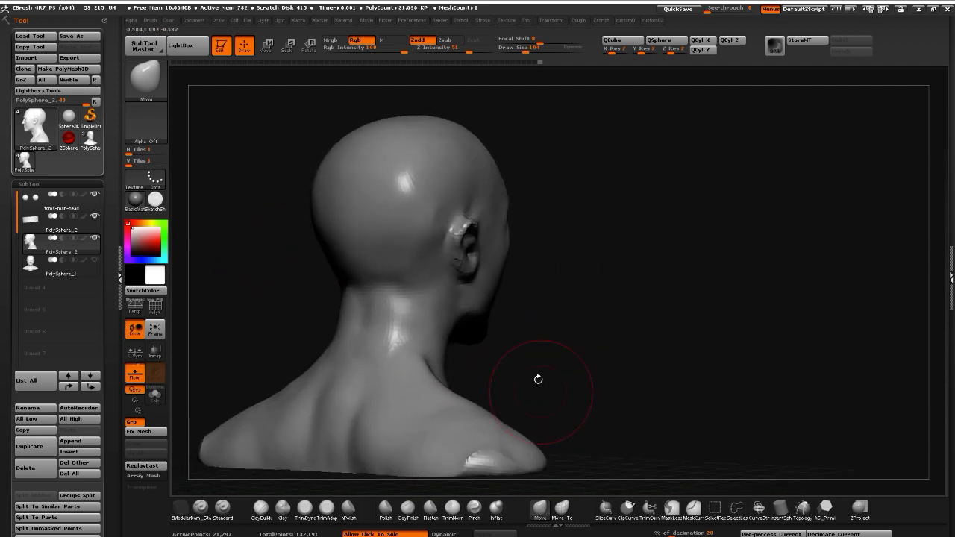
pyautogui.press('shift')
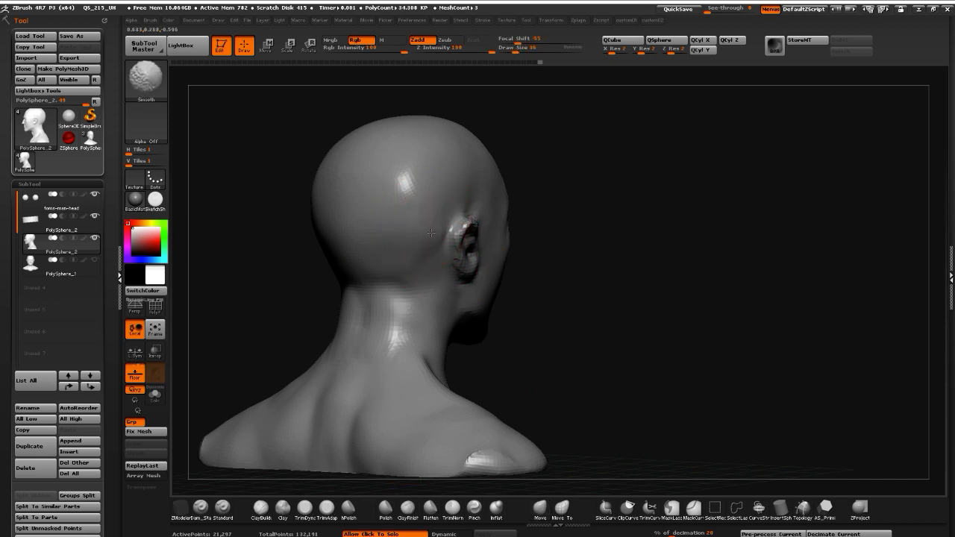
pyautogui.moveTo(279, 228)
pyautogui.mouseDown()
pyautogui.moveTo(361, 228)
pyautogui.moveTo(311, 271)
pyautogui.moveTo(335, 269)
pyautogui.mouseUp()
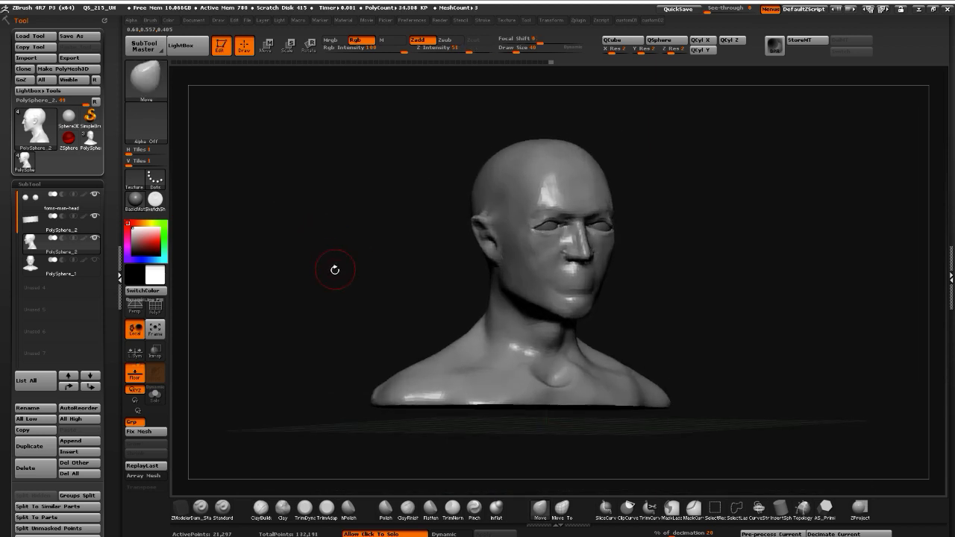
# Select the detailed bust with the finished face as the active subtool and isolate it
pyautogui.click(41, 270)
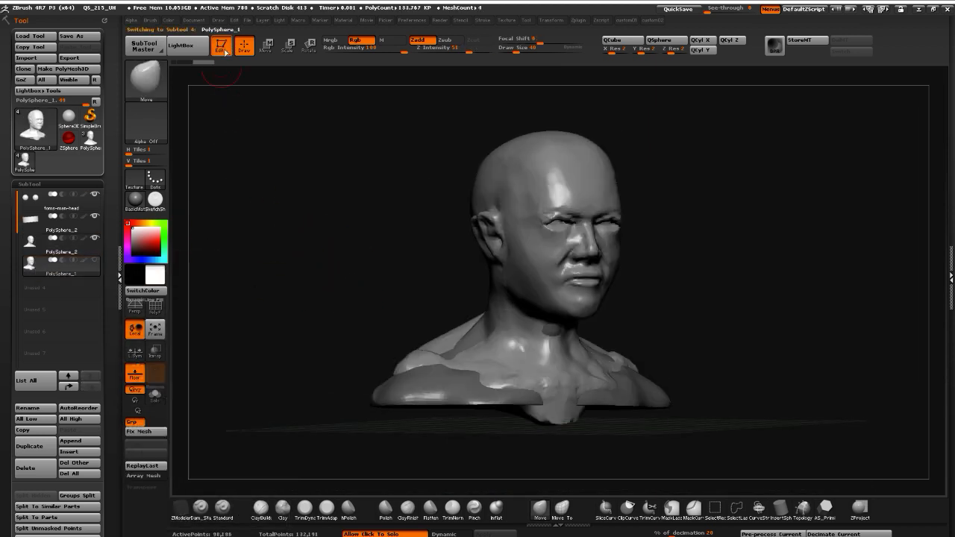
pyautogui.moveTo(363, 305); pyautogui.dragTo(329, 302)
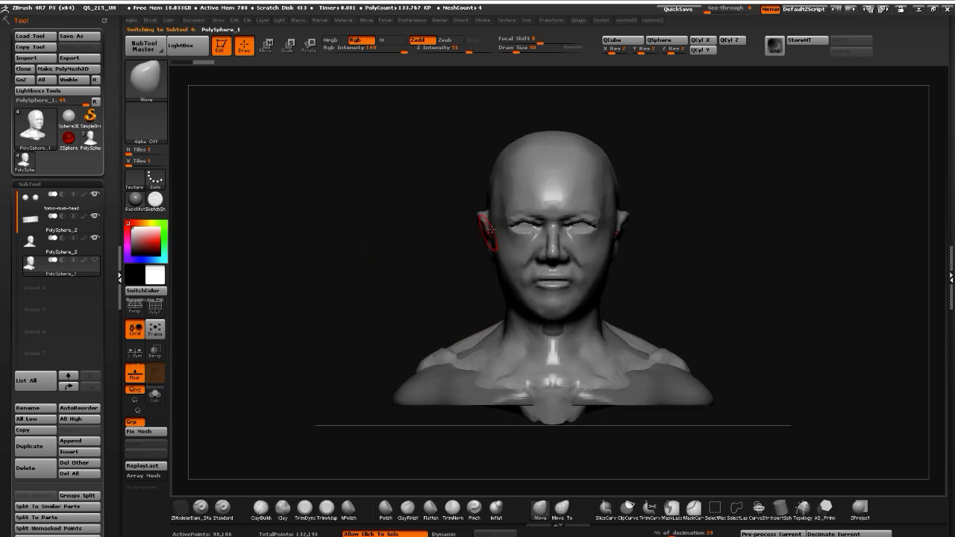
pyautogui.press('space')
pyautogui.moveTo(341, 228); pyautogui.dragTo(347, 219)
pyautogui.press('space')
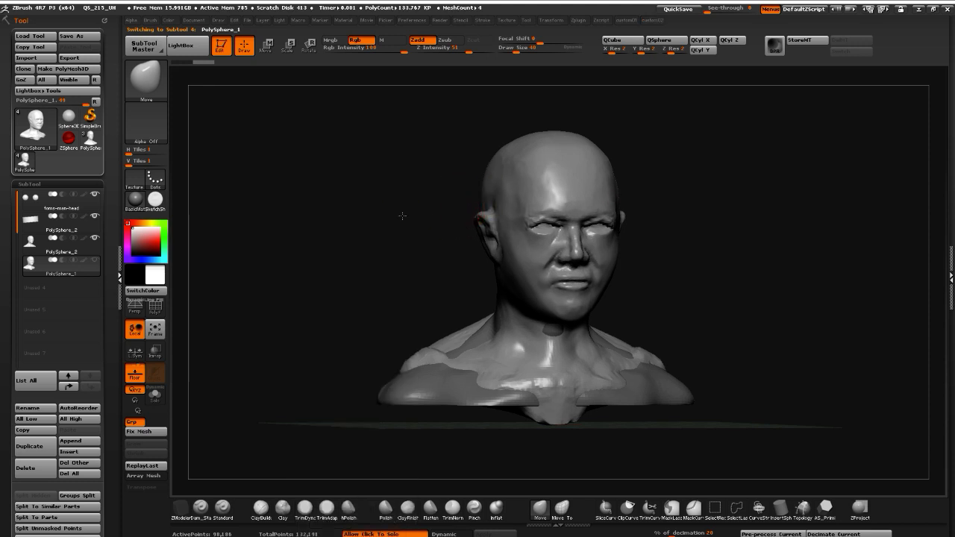
pyautogui.hotkey('ctrl', 'shift', 's')
pyautogui.press('space')
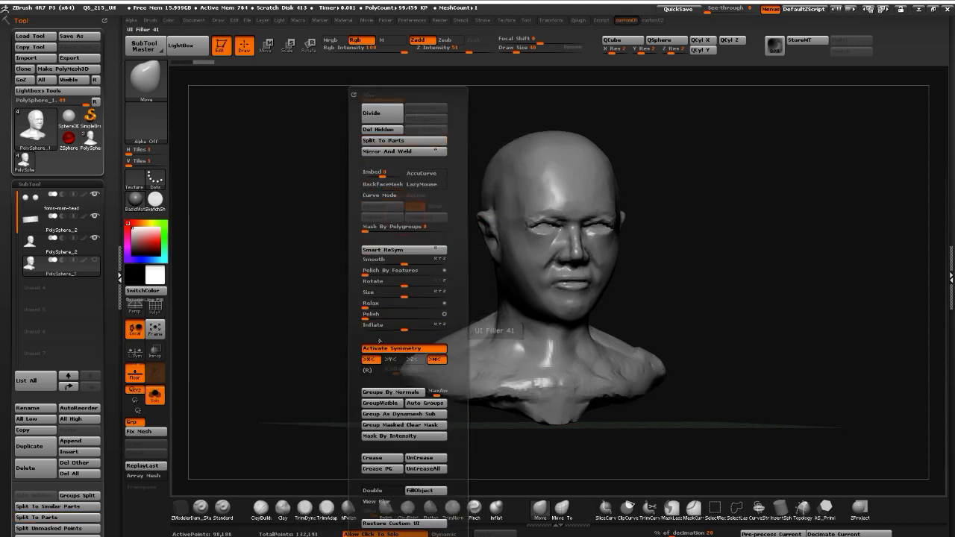
# Move the detailed bust sideways along a horizontal Transpose line so it stands beside the simplified bust
pyautogui.click(265, 45)
pyautogui.keyDown('shift'); pyautogui.moveTo(345, 200); pyautogui.dragTo(302, 208); pyautogui.keyUp('shift')
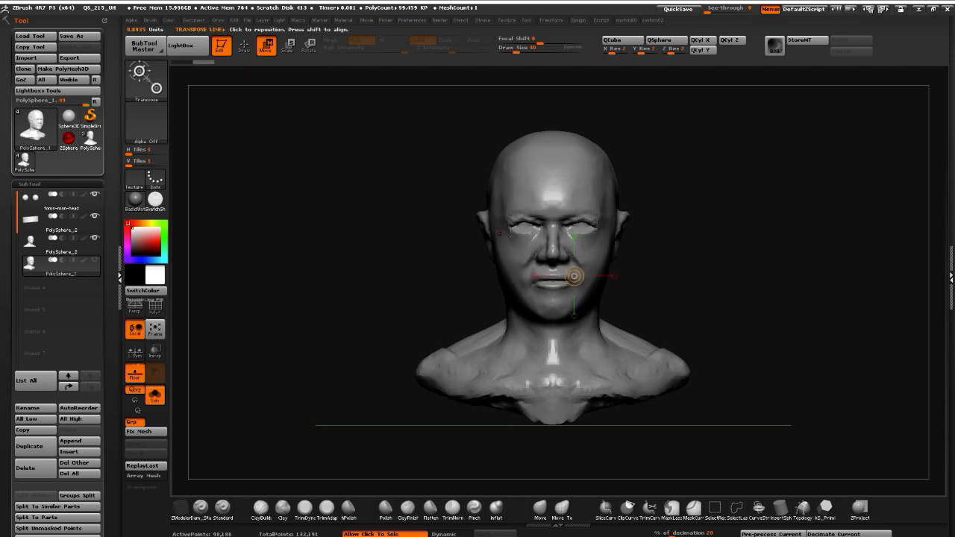
pyautogui.keyDown('shift'); pyautogui.moveTo(518, 248); pyautogui.dragTo(310, 247); pyautogui.keyUp('shift')
pyautogui.keyDown('shift'); pyautogui.moveTo(414, 248); pyautogui.dragTo(652, 306); pyautogui.keyUp('shift')
pyautogui.click(339, 283)
pyautogui.moveTo(237, 279)
pyautogui.mouseDown()
pyautogui.moveTo(284, 291)
pyautogui.moveTo(251, 283)
pyautogui.moveTo(269, 281)
pyautogui.moveTo(197, 288)
pyautogui.mouseUp()
pyautogui.click(282, 291)
pyautogui.click(246, 46)
pyautogui.click(248, 249)
pyautogui.moveTo(264, 285); pyautogui.dragTo(241, 196)
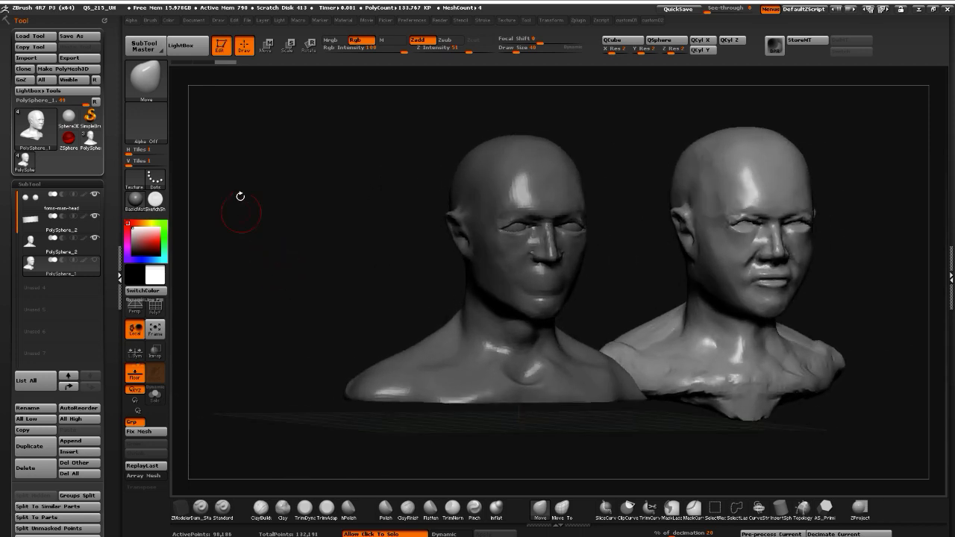
pyautogui.click(266, 46)
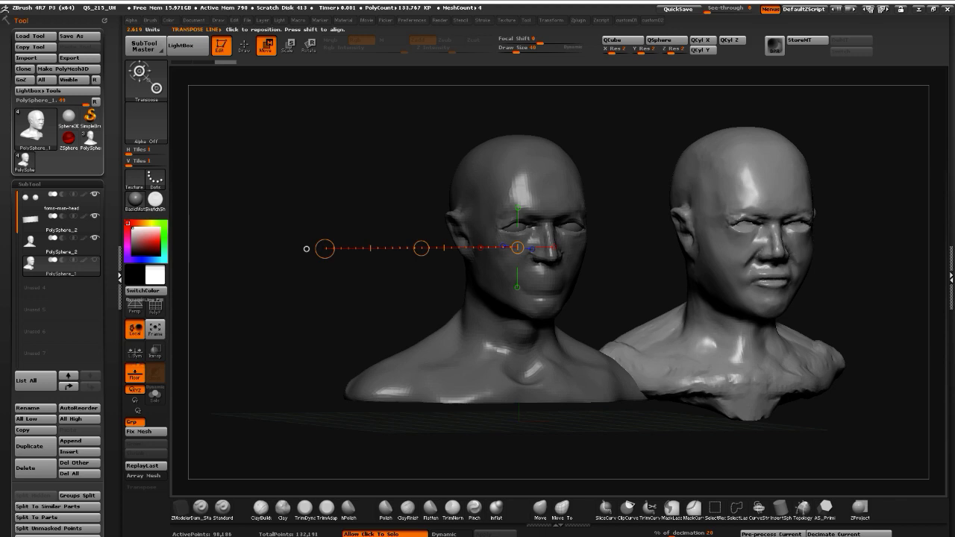
pyautogui.moveTo(270, 300); pyautogui.dragTo(669, 363)
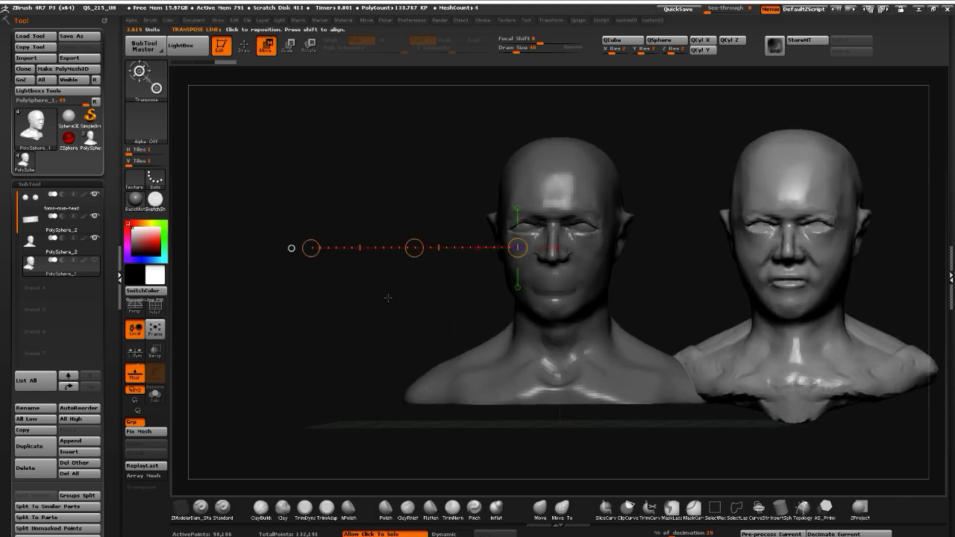
pyautogui.moveTo(390, 297)
pyautogui.mouseDown()
pyautogui.moveTo(496, 303)
pyautogui.moveTo(395, 317)
pyautogui.moveTo(403, 323)
pyautogui.moveTo(390, 312)
pyautogui.moveTo(400, 316)
pyautogui.mouseUp()
pyautogui.click(245, 47)
pyautogui.moveTo(315, 225); pyautogui.dragTo(280, 229)
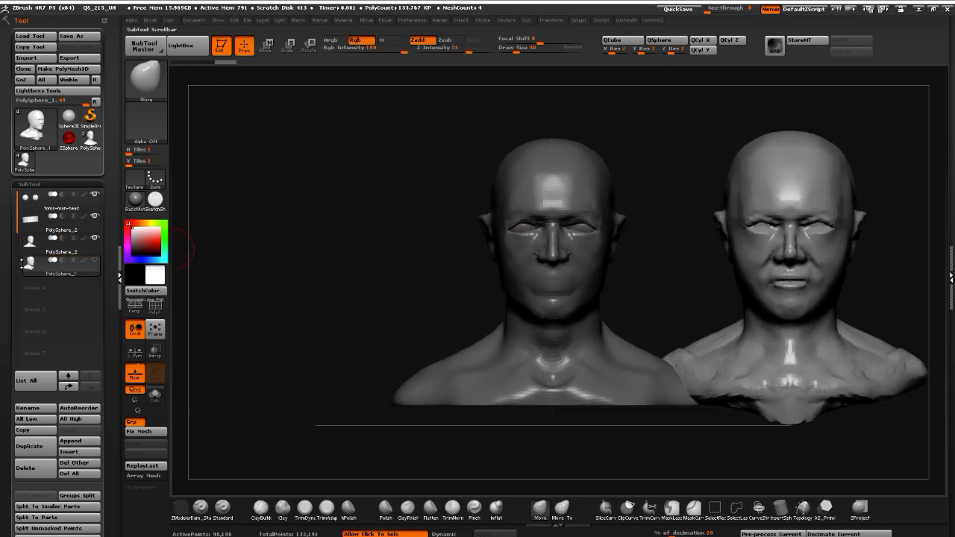
# Mask the mouth area on the simplified head and invert the mask so only the mouth stays editable
pyautogui.click(44, 253)
pyautogui.moveTo(337, 263)
pyautogui.mouseDown()
pyautogui.moveTo(326, 262)
pyautogui.moveTo(342, 265)
pyautogui.mouseUp()
pyautogui.keyDown('alt'); pyautogui.moveTo(342, 265); pyautogui.dragTo(374, 322); pyautogui.keyUp('alt')
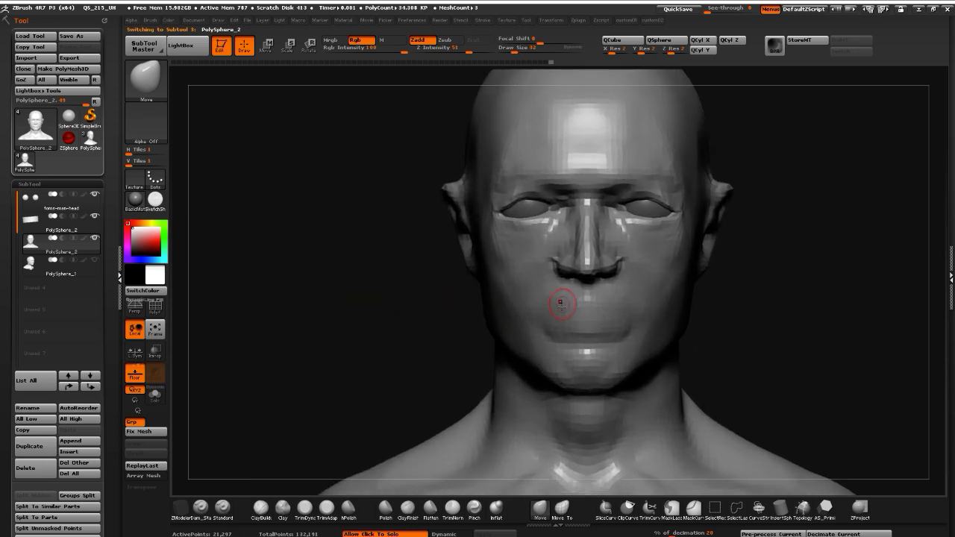
pyautogui.keyDown('ctrl'); pyautogui.moveTo(558, 315); pyautogui.dragTo(596, 316); pyautogui.keyUp('ctrl')
pyautogui.press('s')
pyautogui.moveTo(448, 300); pyautogui.dragTo(593, 315)
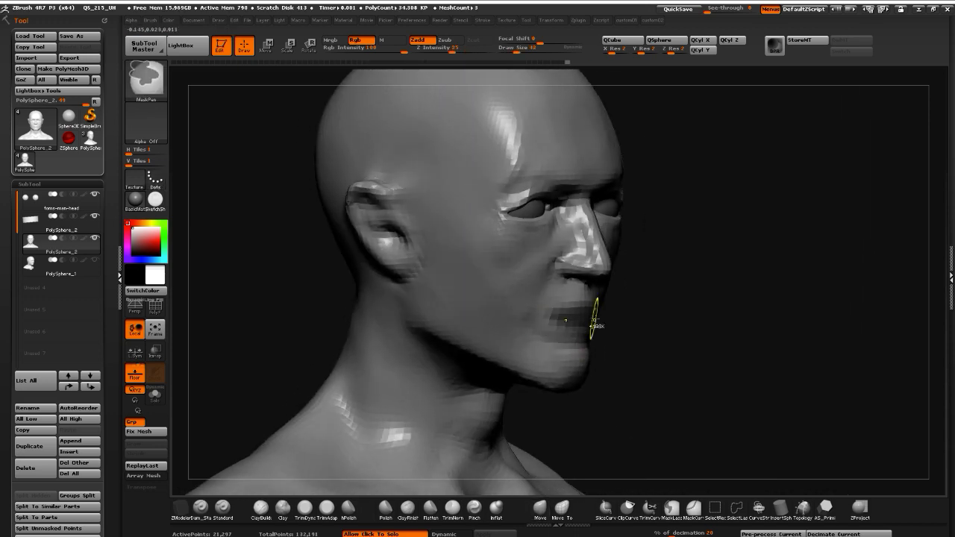
pyautogui.moveTo(646, 365); pyautogui.dragTo(555, 319)
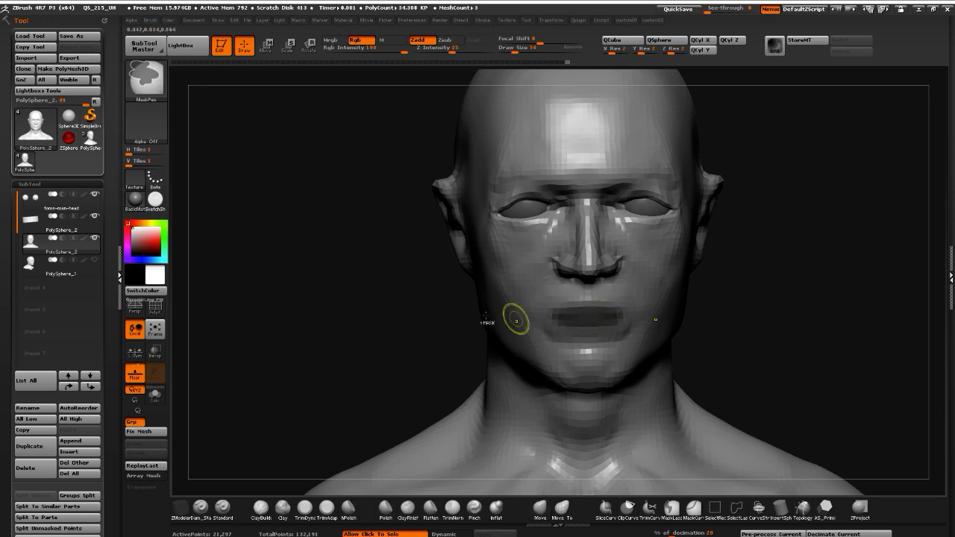
pyautogui.moveTo(341, 305); pyautogui.dragTo(384, 291)
pyautogui.keyDown('ctrl'); pyautogui.click(616, 409); pyautogui.keyUp('ctrl')
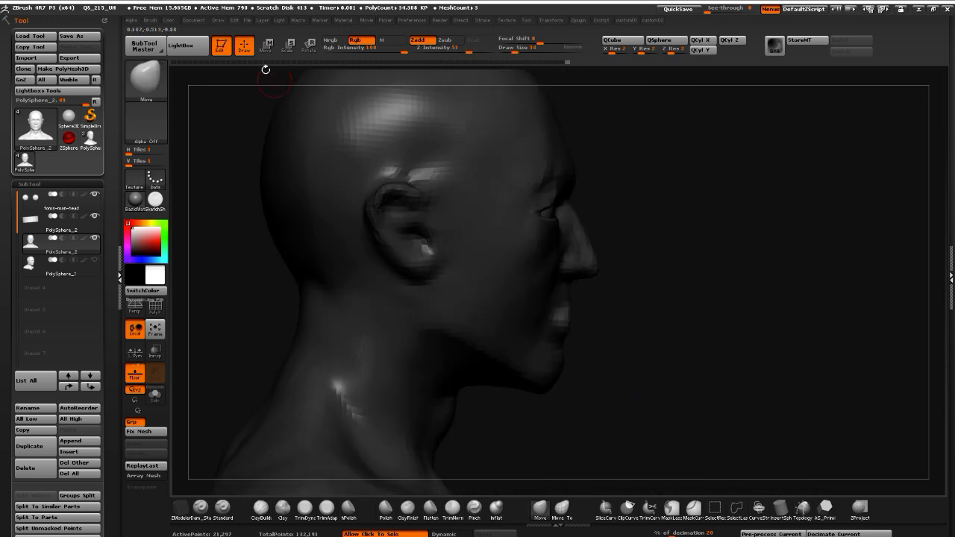
# Extrude the unmasked mouth area inward along a horizontal Transpose line in profile to form a mouth cavity, and clear the mask
pyautogui.click(266, 46)
pyautogui.moveTo(558, 320); pyautogui.dragTo(703, 320)
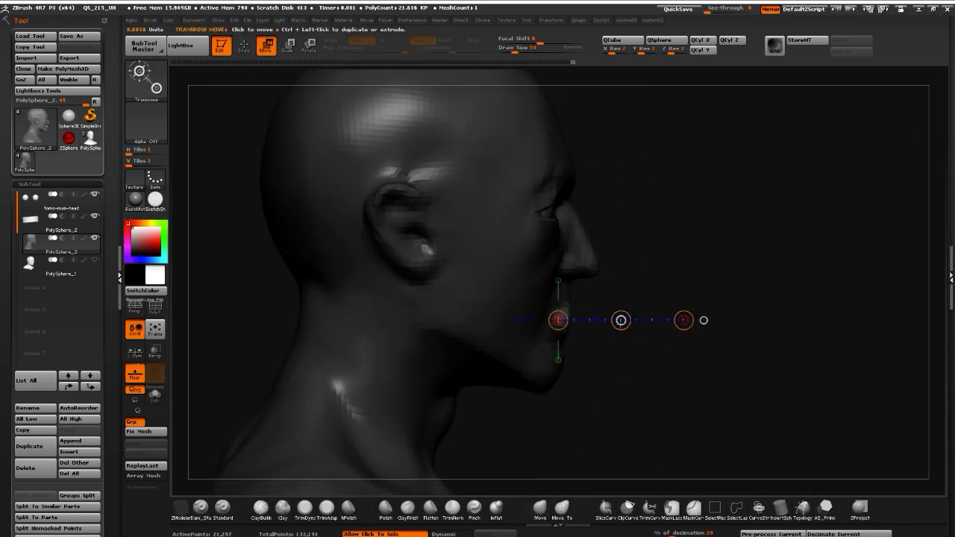
pyautogui.moveTo(621, 321); pyautogui.dragTo(603, 320)
pyautogui.moveTo(669, 379)
pyautogui.mouseDown()
pyautogui.moveTo(638, 383)
pyautogui.moveTo(663, 397)
pyautogui.mouseUp()
pyautogui.keyDown('ctrl'); pyautogui.keyDown('shift'); pyautogui.moveTo(603, 327); pyautogui.dragTo(601, 327); pyautogui.keyUp('shift'); pyautogui.keyUp('ctrl')
pyautogui.moveTo(669, 373); pyautogui.dragTo(362, 320)
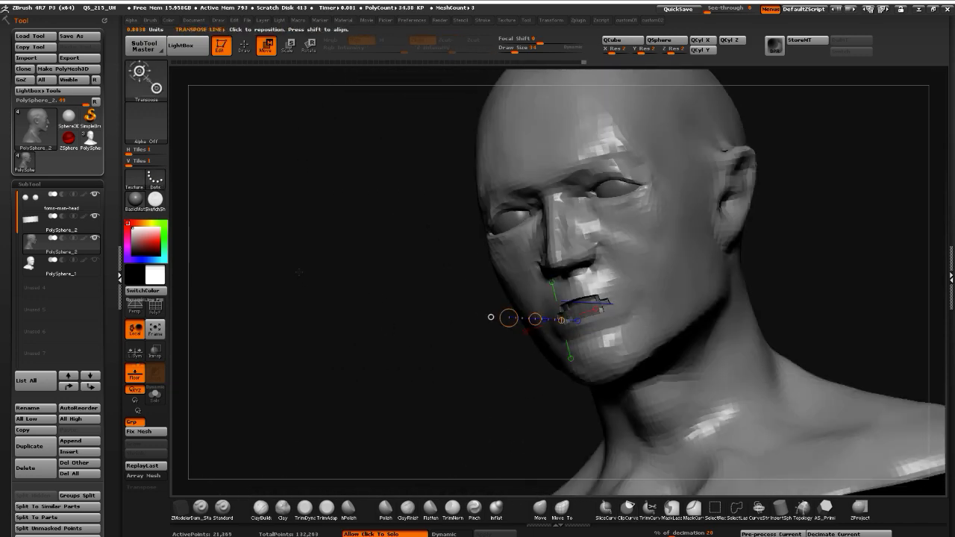
pyautogui.moveTo(298, 271); pyautogui.dragTo(315, 331)
# Show the head's polyframe and smooth the jagged rim of the mouth opening
pyautogui.press('2')
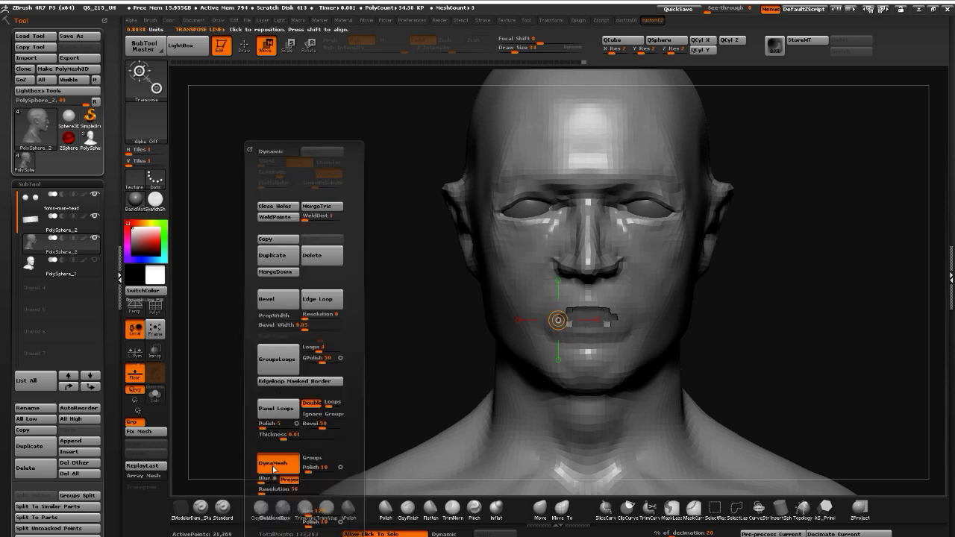
pyautogui.click(242, 48)
pyautogui.keyDown('alt'); pyautogui.moveTo(331, 260); pyautogui.dragTo(283, 272); pyautogui.keyUp('alt')
pyautogui.click(161, 313)
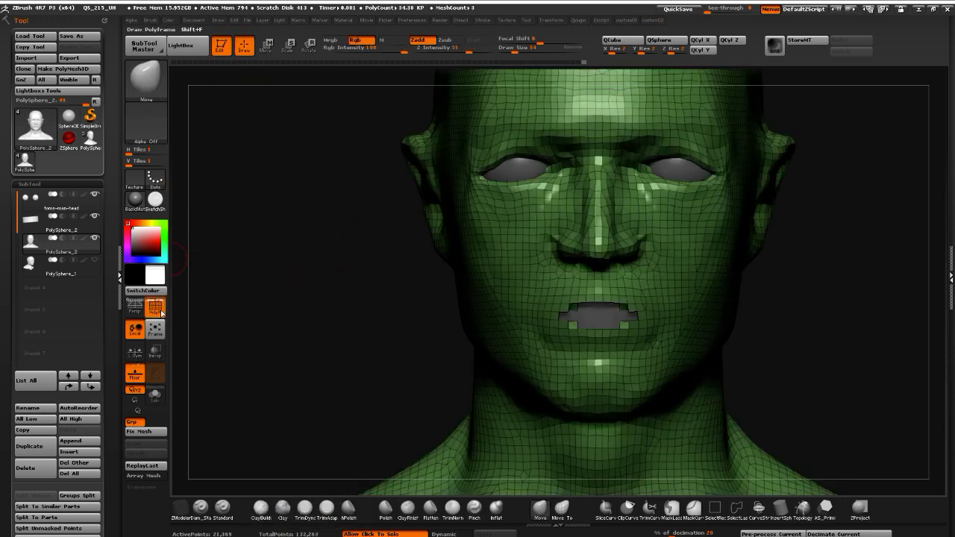
pyautogui.moveTo(316, 337)
pyautogui.mouseDown()
pyautogui.moveTo(294, 303)
pyautogui.moveTo(306, 267)
pyautogui.moveTo(305, 347)
pyautogui.mouseUp()
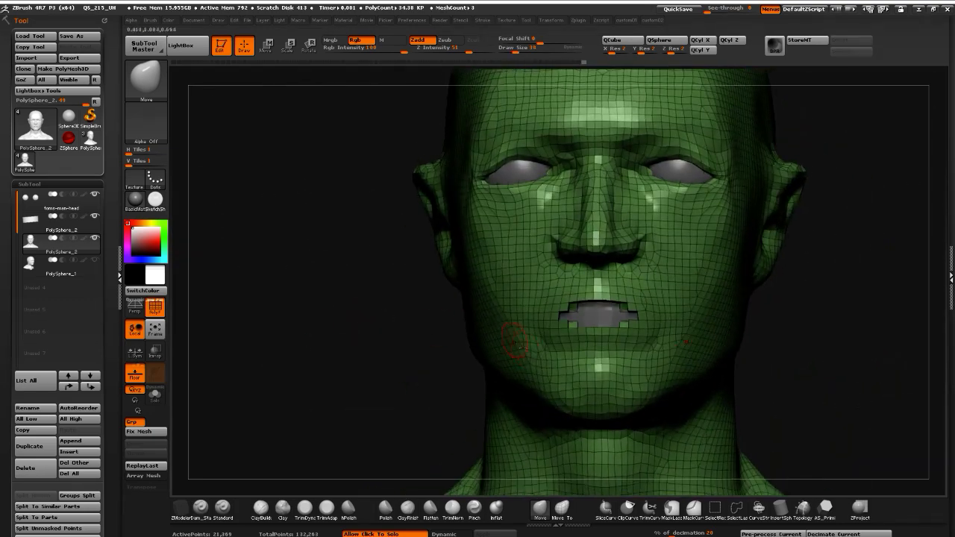
pyautogui.moveTo(574, 317)
pyautogui.keyDown('shift'); pyautogui.mouseDown()
pyautogui.moveTo(586, 320)
pyautogui.moveTo(567, 306)
pyautogui.moveTo(545, 319)
pyautogui.mouseUp(); pyautogui.keyUp('shift')
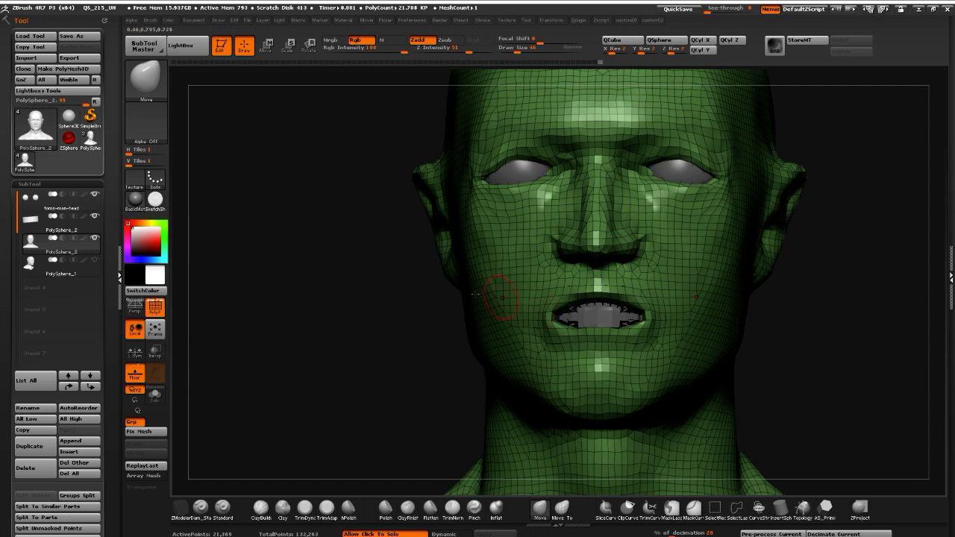
# Widen the mouth opening by pulling its corners back with the Move brush, and check the face from several angles
pyautogui.moveTo(309, 279); pyautogui.dragTo(426, 291)
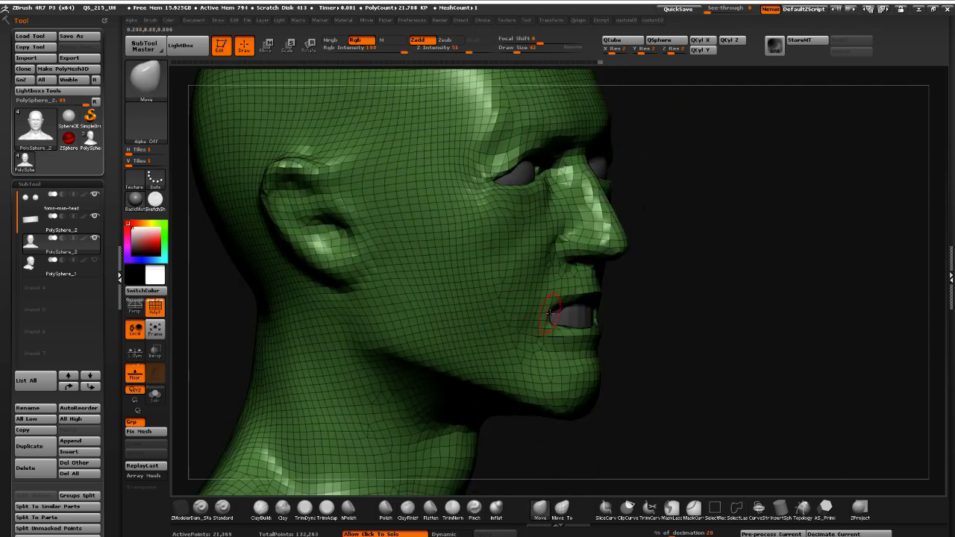
pyautogui.moveTo(550, 315); pyautogui.dragTo(525, 315)
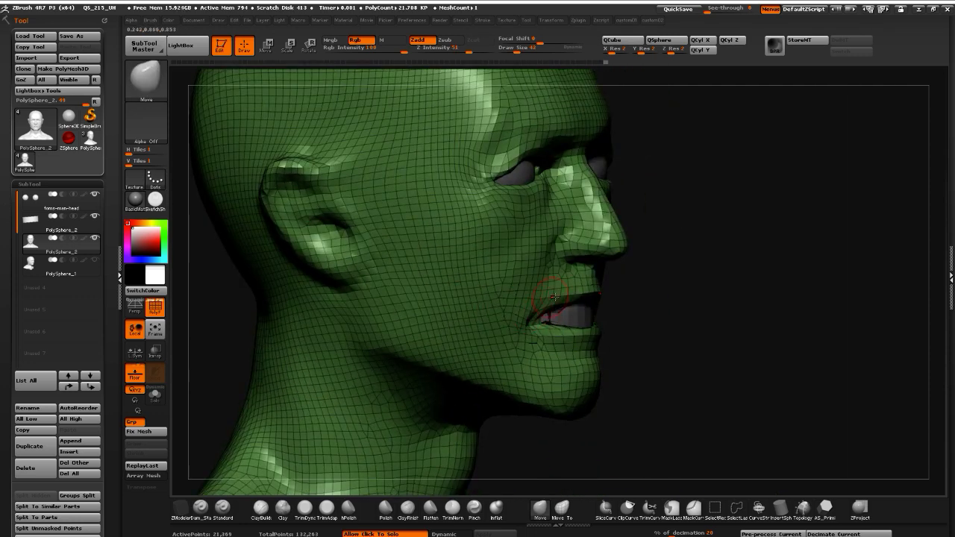
pyautogui.moveTo(665, 403); pyautogui.dragTo(604, 378)
pyautogui.keyDown('alt'); pyautogui.moveTo(360, 319); pyautogui.dragTo(385, 305); pyautogui.keyUp('alt')
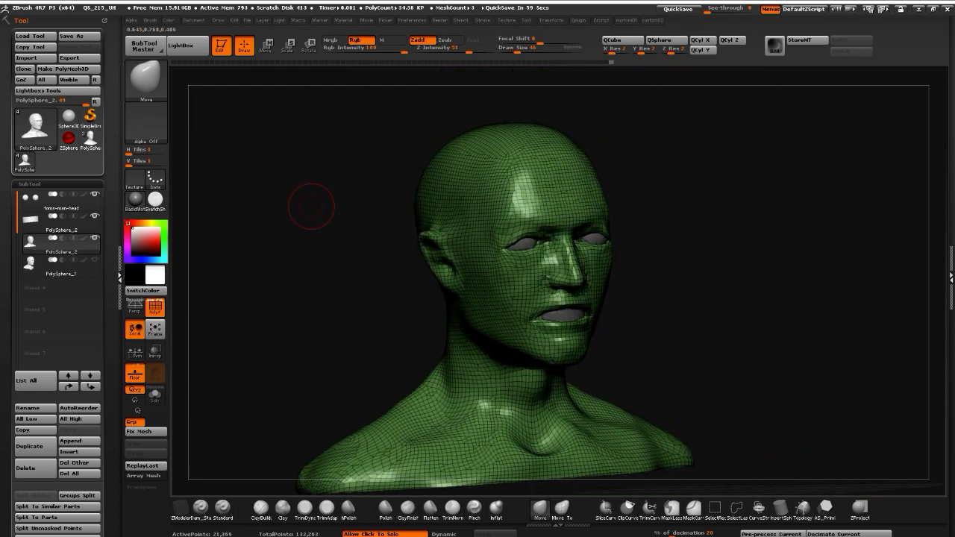
pyautogui.moveTo(281, 183); pyautogui.dragTo(397, 237)
pyautogui.moveTo(626, 375); pyautogui.dragTo(559, 362)
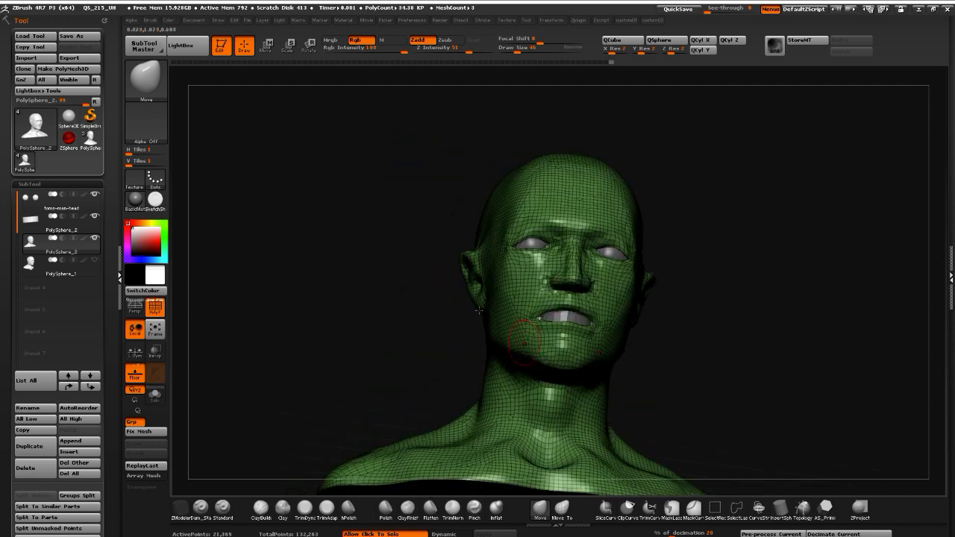
pyautogui.moveTo(309, 288); pyautogui.dragTo(294, 256)
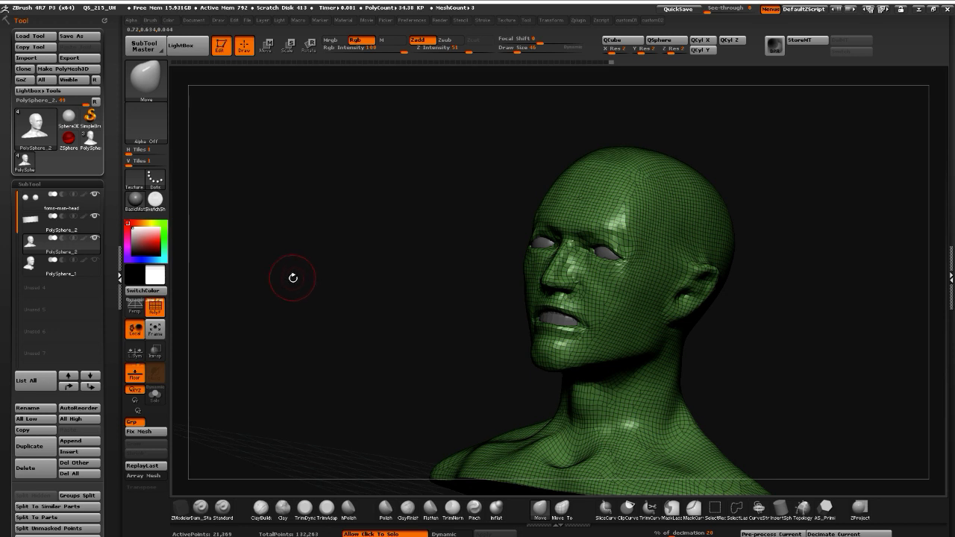
pyautogui.moveTo(293, 277); pyautogui.dragTo(318, 284)
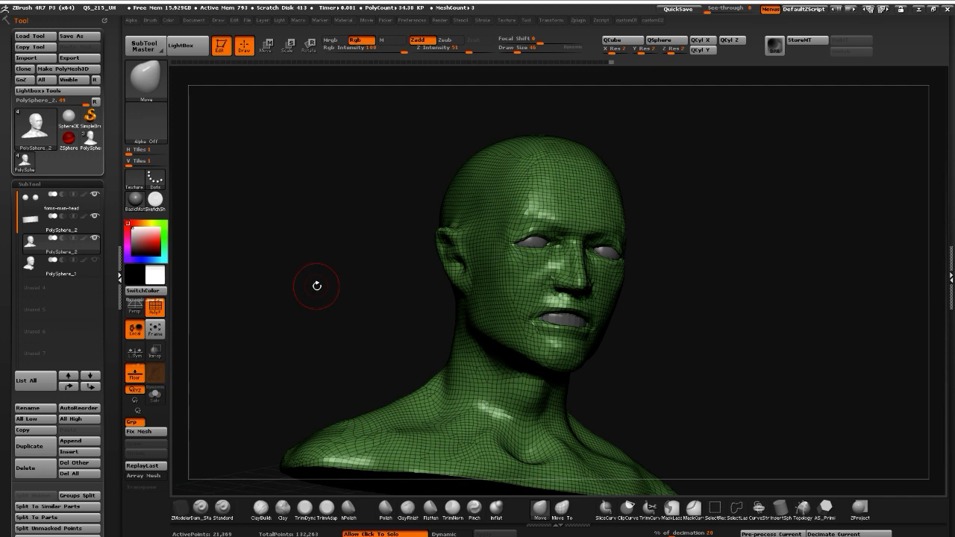
pyautogui.moveTo(313, 279)
pyautogui.mouseDown()
pyautogui.moveTo(277, 277)
pyautogui.moveTo(335, 286)
pyautogui.moveTo(320, 281)
pyautogui.moveTo(343, 278)
pyautogui.moveTo(363, 296)
pyautogui.moveTo(321, 276)
pyautogui.mouseUp()
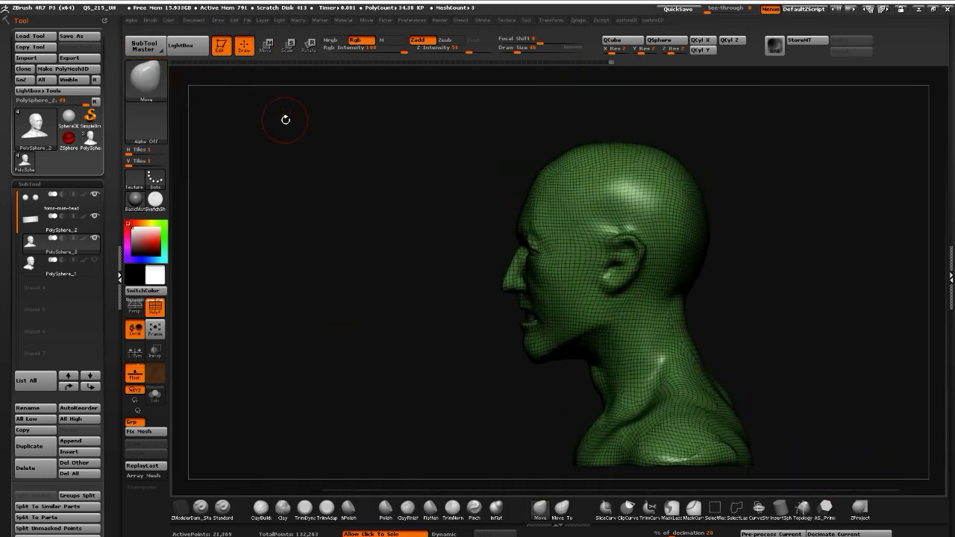
# Try a rectangular mask and a slice cut across the jaw and neck in profile, and undo both
pyautogui.click(605, 509)
pyautogui.click(605, 529)
pyautogui.keyDown('ctrl'); pyautogui.moveTo(730, 299); pyautogui.dragTo(527, 444); pyautogui.keyUp('ctrl')
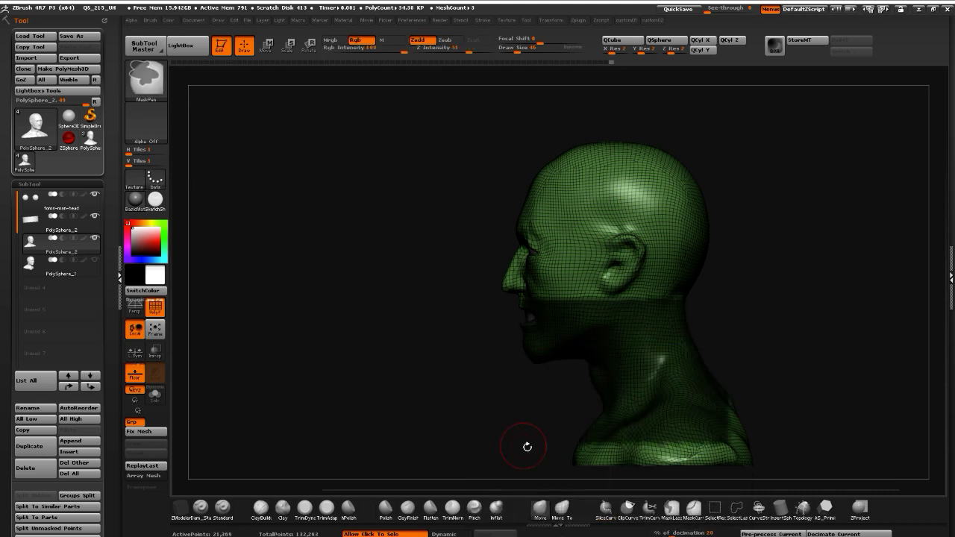
pyautogui.hotkey('ctrl', 'z')
pyautogui.moveTo(727, 291)
pyautogui.keyDown('ctrl'); pyautogui.keyDown('shift'); pyautogui.mouseDown()
pyautogui.moveTo(525, 429)
pyautogui.moveTo(516, 392)
pyautogui.mouseUp(); pyautogui.keyUp('shift'); pyautogui.keyUp('ctrl')
pyautogui.moveTo(349, 276); pyautogui.dragTo(445, 286)
pyautogui.hotkey('ctrl', 'z')
pyautogui.hotkey('ctrl', 'z')
# Slice the neck with a slanted SliceCurve cut below the jaw to split the head and shoulders into separate polygroups
pyautogui.moveTo(338, 299); pyautogui.dragTo(357, 328)
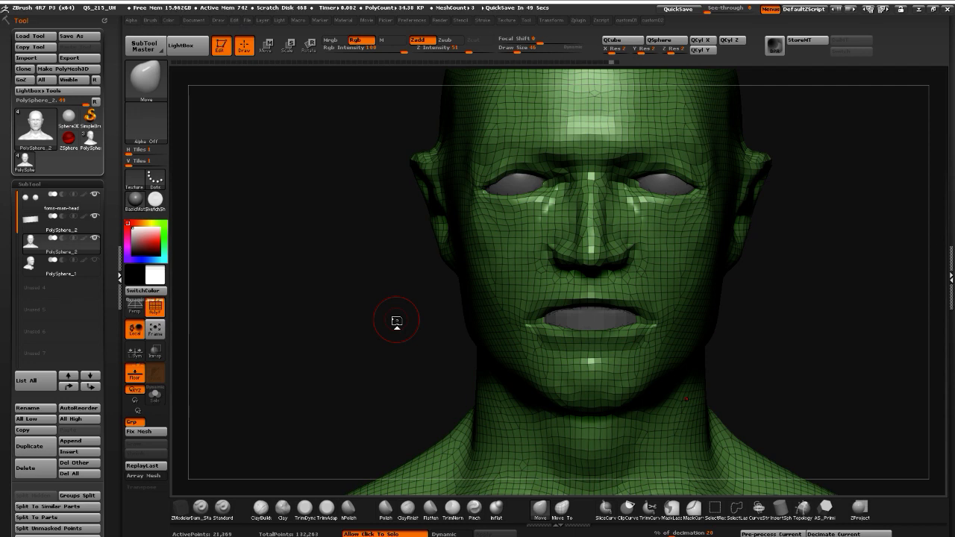
pyautogui.moveTo(368, 281)
pyautogui.keyDown('alt'); pyautogui.mouseDown()
pyautogui.moveTo(327, 241)
pyautogui.moveTo(365, 279)
pyautogui.moveTo(364, 266)
pyautogui.mouseUp(); pyautogui.keyUp('alt')
pyautogui.moveTo(400, 314); pyautogui.dragTo(402, 282)
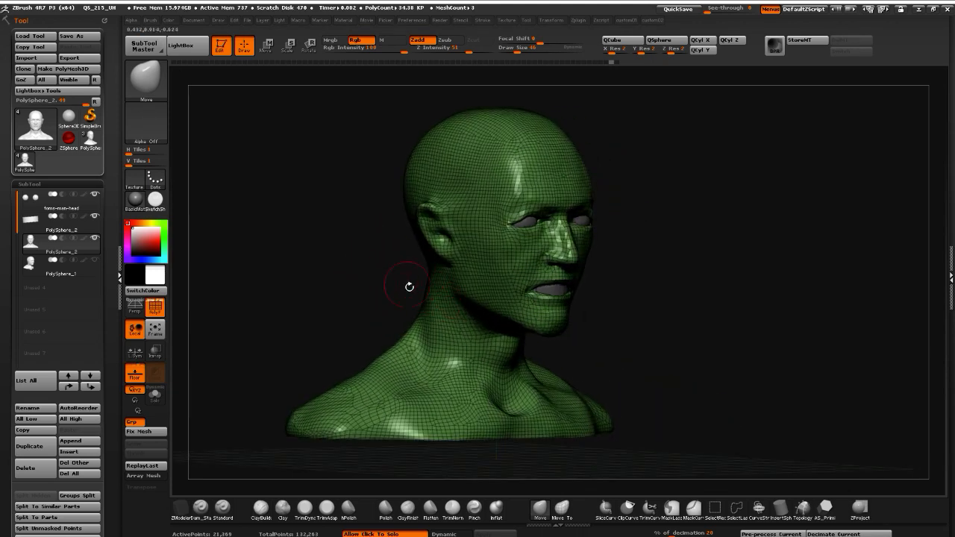
pyautogui.moveTo(359, 268); pyautogui.dragTo(346, 266)
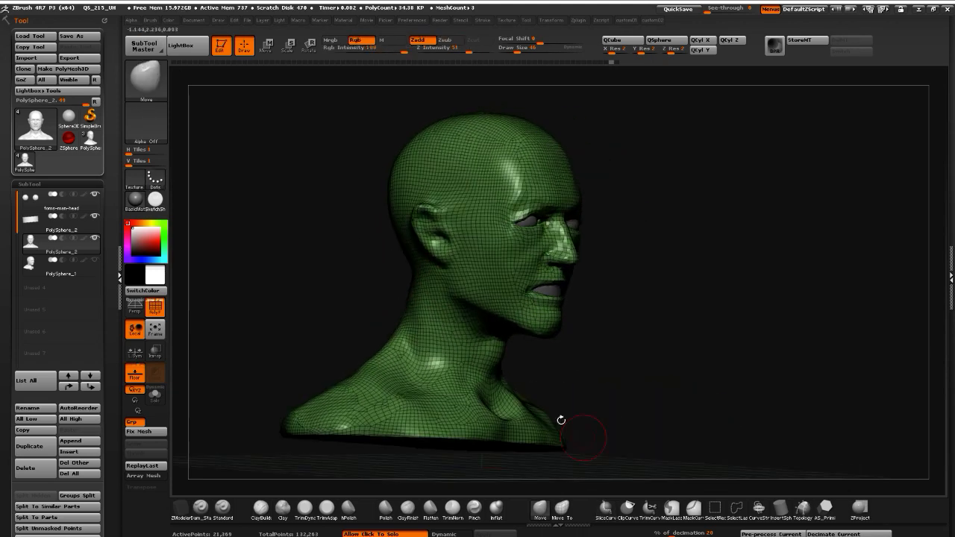
pyautogui.keyDown('ctrl'); pyautogui.keyDown('shift'); pyautogui.moveTo(574, 399); pyautogui.dragTo(633, 411); pyautogui.keyUp('shift'); pyautogui.keyUp('ctrl')
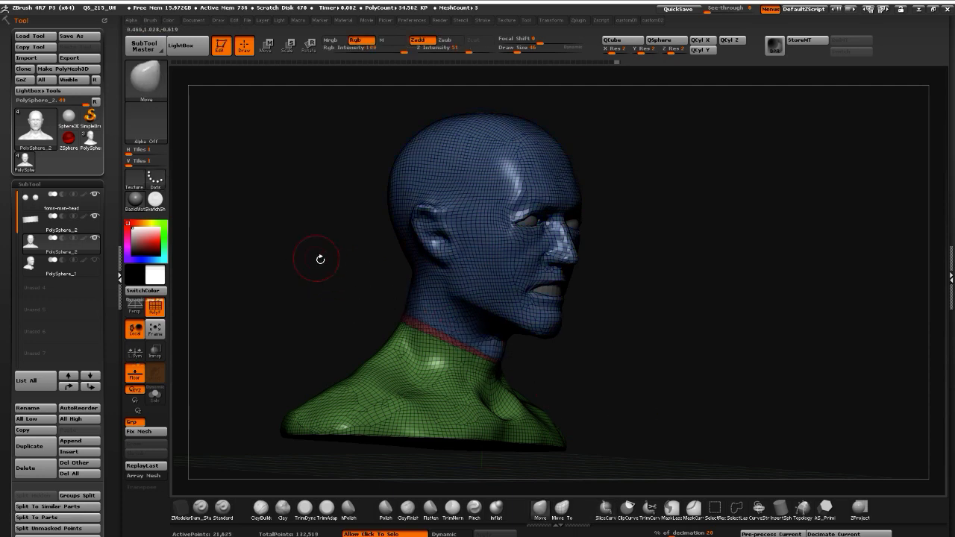
# Undo the neck slice and thicken the lower lip along the mouth opening with the Inflat brush
pyautogui.hotkey('ctrl', 'z')
pyautogui.moveTo(322, 269); pyautogui.dragTo(392, 318)
pyautogui.moveTo(321, 300)
pyautogui.keyDown('alt'); pyautogui.mouseDown()
pyautogui.moveTo(281, 306)
pyautogui.moveTo(433, 362)
pyautogui.moveTo(357, 313)
pyautogui.moveTo(396, 328)
pyautogui.mouseUp(); pyautogui.keyUp('alt')
pyautogui.click(496, 508)
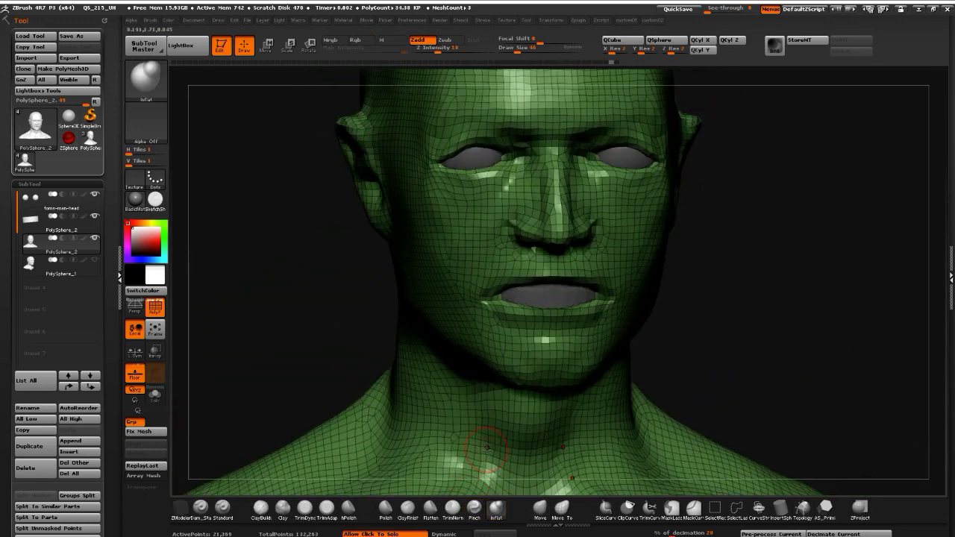
pyautogui.moveTo(546, 312); pyautogui.dragTo(524, 311)
pyautogui.moveTo(589, 306); pyautogui.dragTo(541, 307)
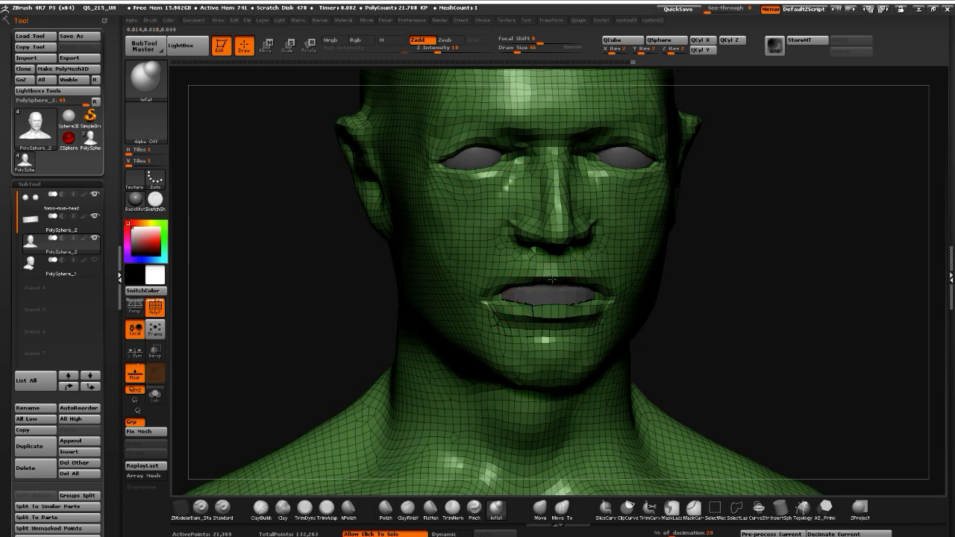
# Smooth the lower lip's front edge in profile and reshape the mouth corners with the Move brush
pyautogui.moveTo(290, 293); pyautogui.dragTo(366, 309)
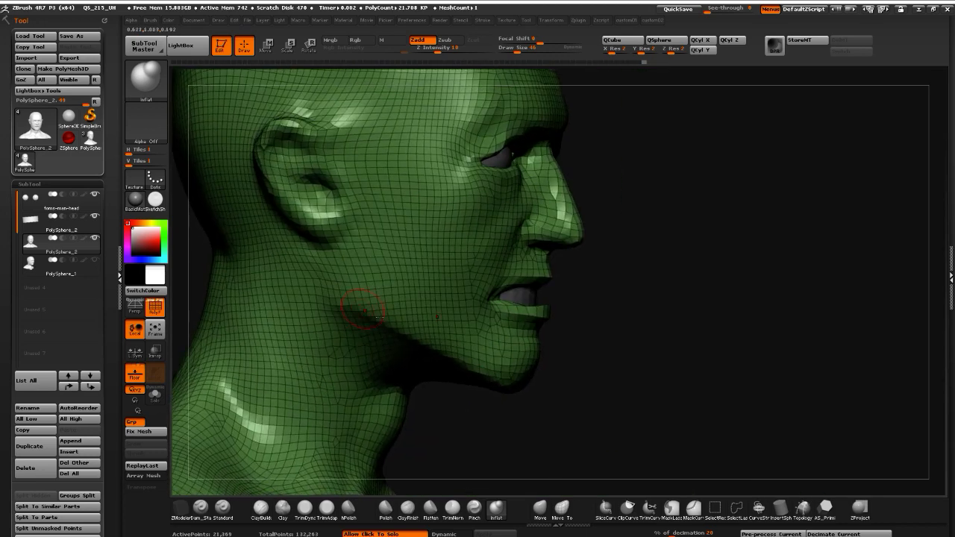
pyautogui.click(540, 508)
pyautogui.moveTo(541, 310)
pyautogui.keyDown('shift'); pyautogui.mouseDown()
pyautogui.moveTo(549, 332)
pyautogui.moveTo(554, 316)
pyautogui.moveTo(528, 315)
pyautogui.mouseUp(); pyautogui.keyUp('shift')
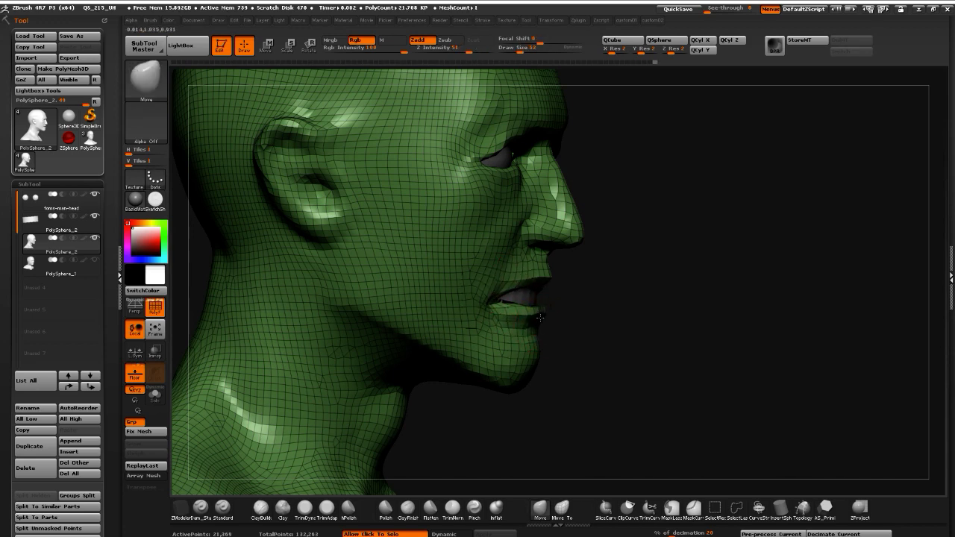
pyautogui.keyDown('shift'); pyautogui.moveTo(540, 318); pyautogui.dragTo(538, 327); pyautogui.keyUp('shift')
pyautogui.moveTo(621, 323)
pyautogui.mouseDown()
pyautogui.moveTo(561, 319)
pyautogui.moveTo(527, 297)
pyautogui.mouseUp()
pyautogui.moveTo(503, 303); pyautogui.dragTo(484, 300)
pyautogui.moveTo(296, 305)
pyautogui.keyDown('alt'); pyautogui.mouseDown()
pyautogui.moveTo(292, 283)
pyautogui.moveTo(315, 267)
pyautogui.mouseUp(); pyautogui.keyUp('alt')
pyautogui.press(']')
pyautogui.moveTo(483, 294); pyautogui.dragTo(482, 302)
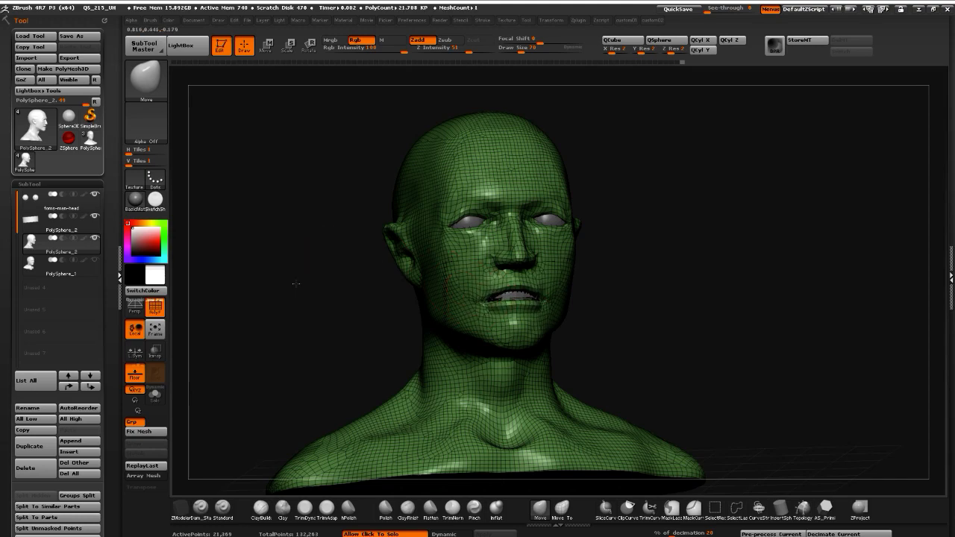
# Mask the lower lip and adjust the upper lip near the mouth corners with the Move Topological brush
pyautogui.moveTo(297, 283); pyautogui.dragTo(481, 291)
pyautogui.moveTo(597, 389)
pyautogui.mouseDown()
pyautogui.moveTo(608, 437)
pyautogui.moveTo(592, 452)
pyautogui.moveTo(425, 305)
pyautogui.moveTo(383, 331)
pyautogui.moveTo(443, 305)
pyautogui.mouseUp()
pyautogui.moveTo(317, 290)
pyautogui.mouseDown()
pyautogui.moveTo(403, 293)
pyautogui.moveTo(297, 287)
pyautogui.moveTo(273, 311)
pyautogui.mouseUp()
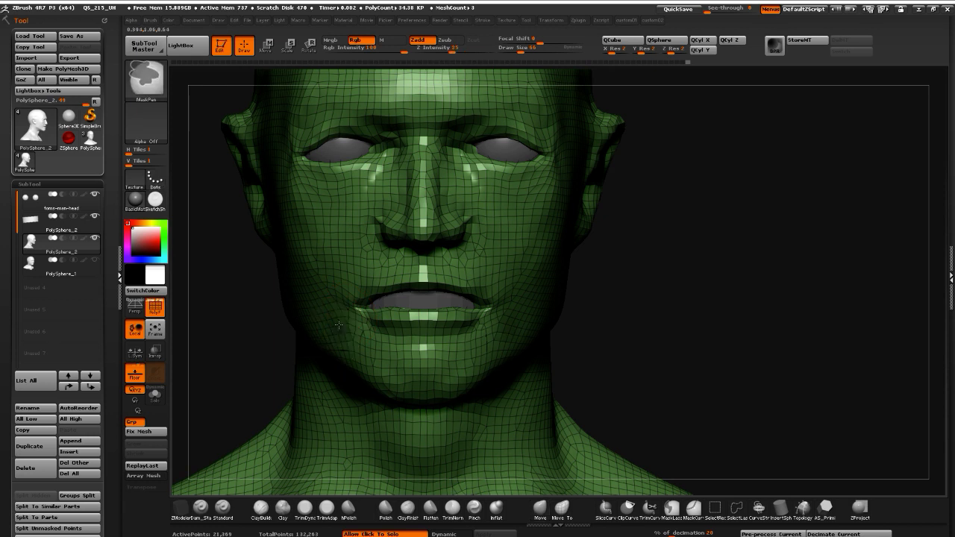
pyautogui.moveTo(349, 316)
pyautogui.keyDown('ctrl'); pyautogui.mouseDown()
pyautogui.moveTo(411, 322)
pyautogui.moveTo(367, 327)
pyautogui.moveTo(413, 331)
pyautogui.mouseUp(); pyautogui.keyUp('ctrl')
pyautogui.hotkey('ctrl', 'z')
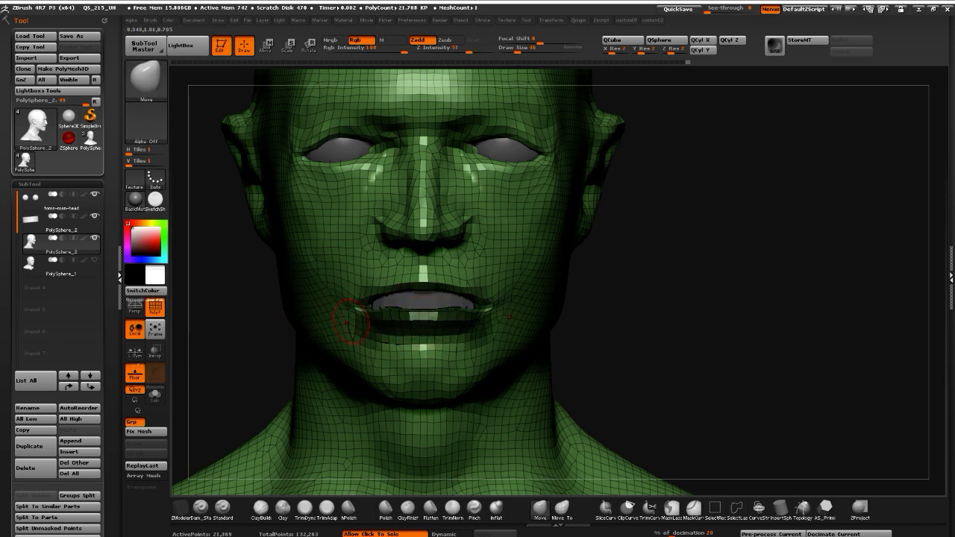
pyautogui.click(562, 509)
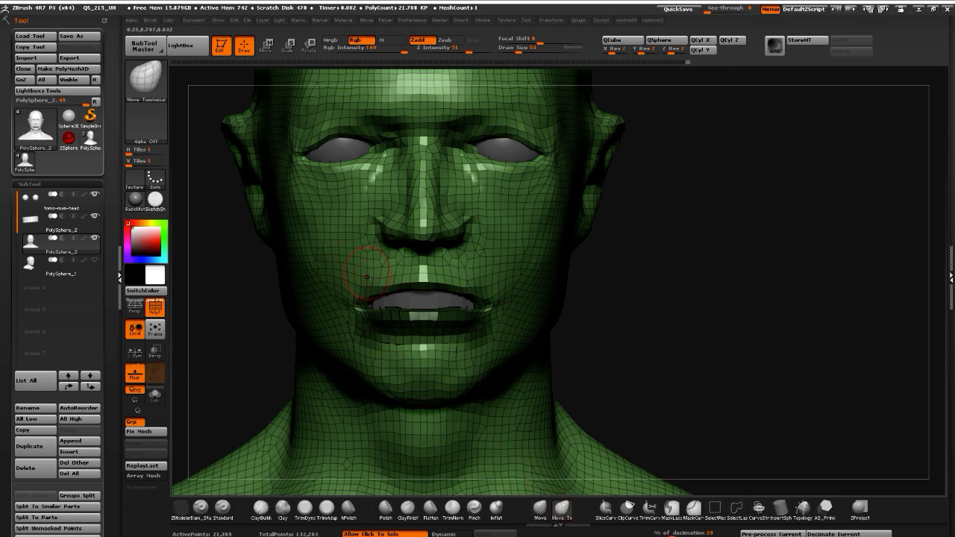
pyautogui.moveTo(372, 288); pyautogui.dragTo(365, 297)
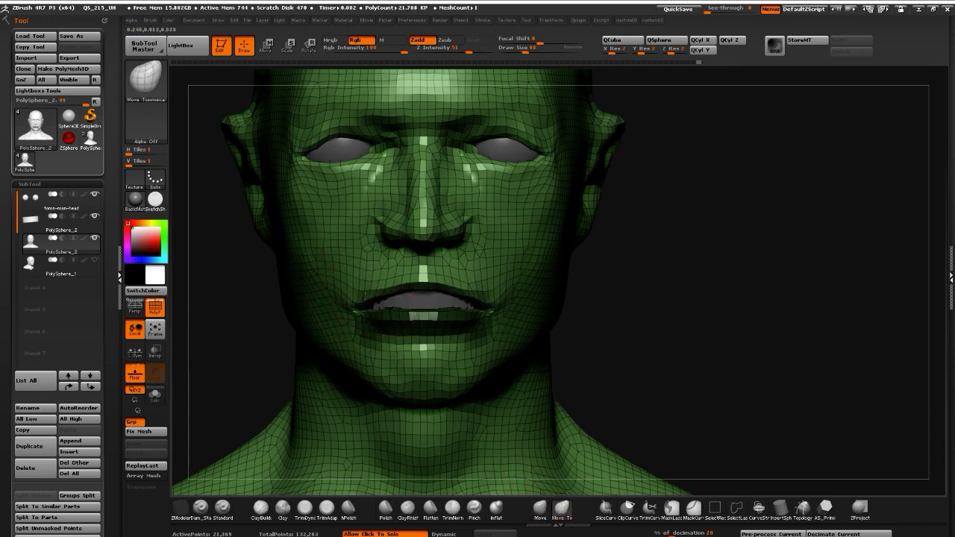
# Invert the mask to isolate the lower lip, check it in profile and clear the mask
pyautogui.moveTo(233, 308); pyautogui.dragTo(447, 362)
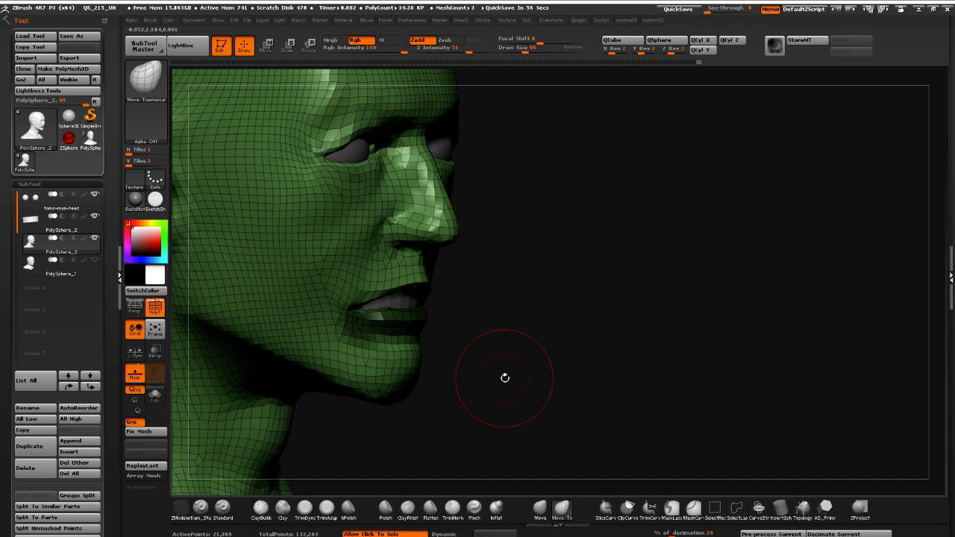
pyautogui.keyDown('ctrl'); pyautogui.click(519, 393); pyautogui.keyUp('ctrl')
pyautogui.moveTo(516, 392)
pyautogui.mouseDown()
pyautogui.moveTo(299, 323)
pyautogui.moveTo(410, 316)
pyautogui.mouseUp()
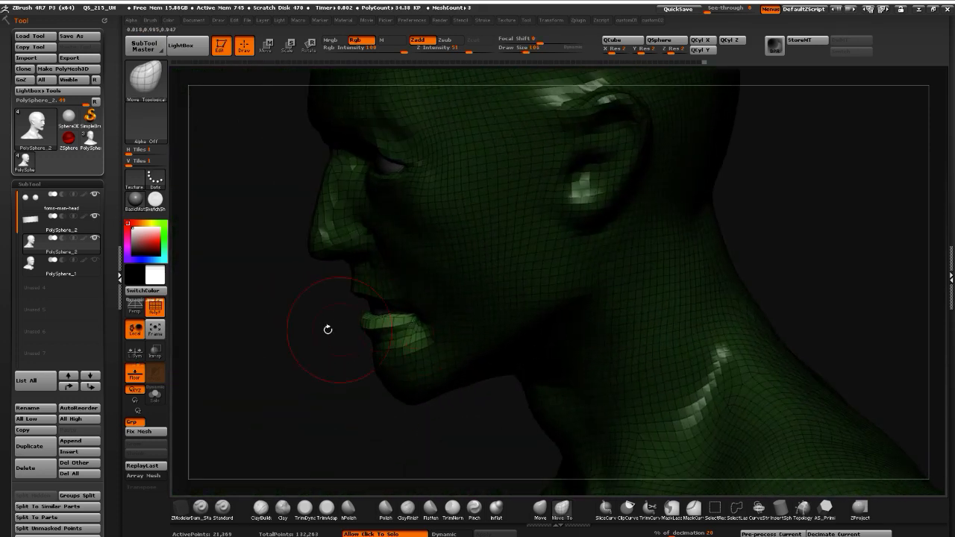
pyautogui.moveTo(324, 352)
pyautogui.keyDown('ctrl'); pyautogui.mouseDown()
pyautogui.moveTo(326, 360)
pyautogui.moveTo(403, 323)
pyautogui.moveTo(276, 329)
pyautogui.mouseUp(); pyautogui.keyUp('ctrl')
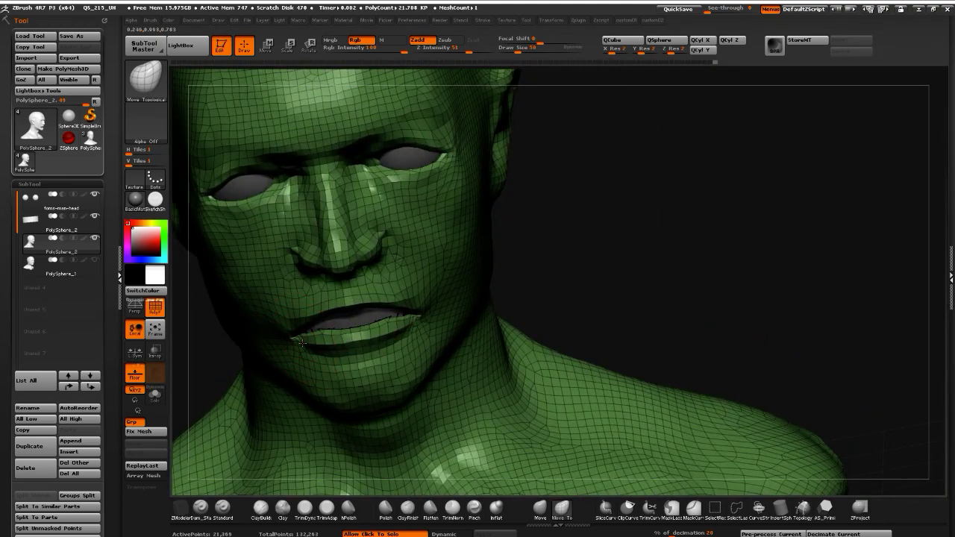
# Try a mask painted along the eyebrows and clear it again
pyautogui.keyDown('alt'); pyautogui.moveTo(608, 314); pyautogui.dragTo(693, 328); pyautogui.keyUp('alt')
pyautogui.keyDown('alt'); pyautogui.moveTo(704, 292); pyautogui.dragTo(683, 270); pyautogui.keyUp('alt')
pyautogui.press('f')
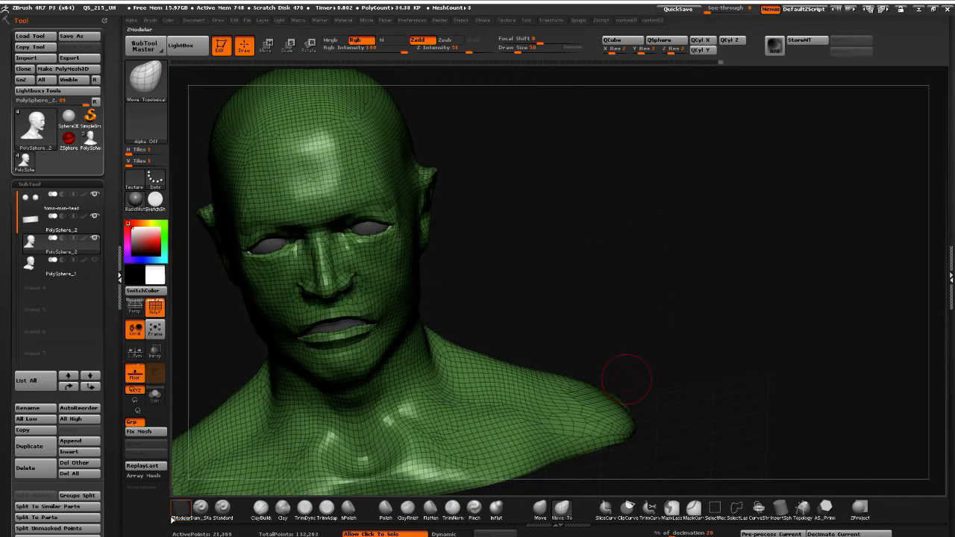
pyautogui.moveTo(627, 379); pyautogui.dragTo(746, 295)
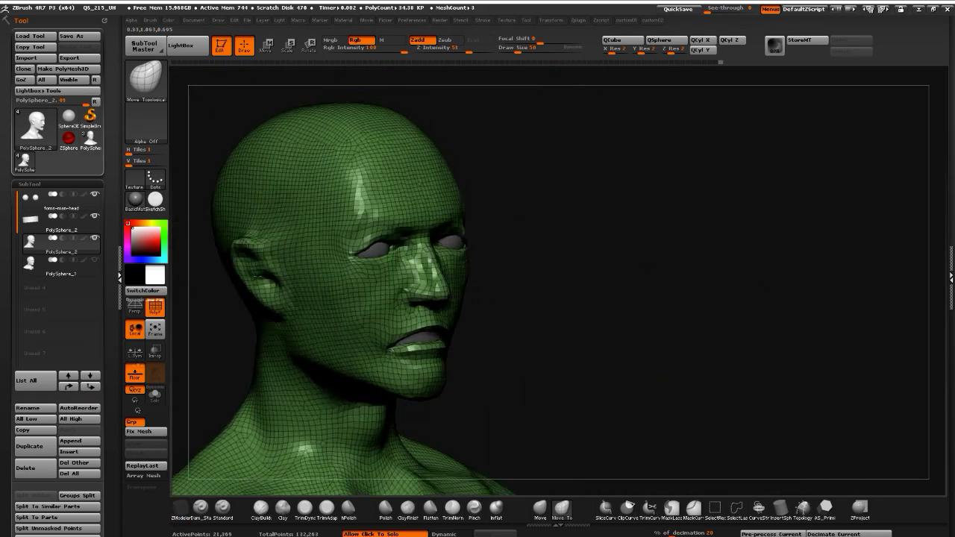
pyautogui.moveTo(358, 272); pyautogui.dragTo(249, 269)
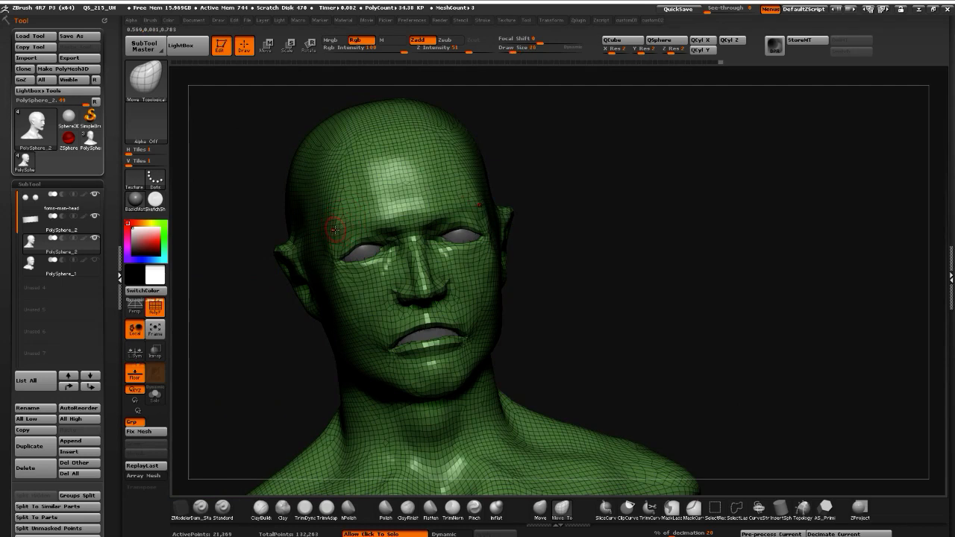
pyautogui.press('ctrl')
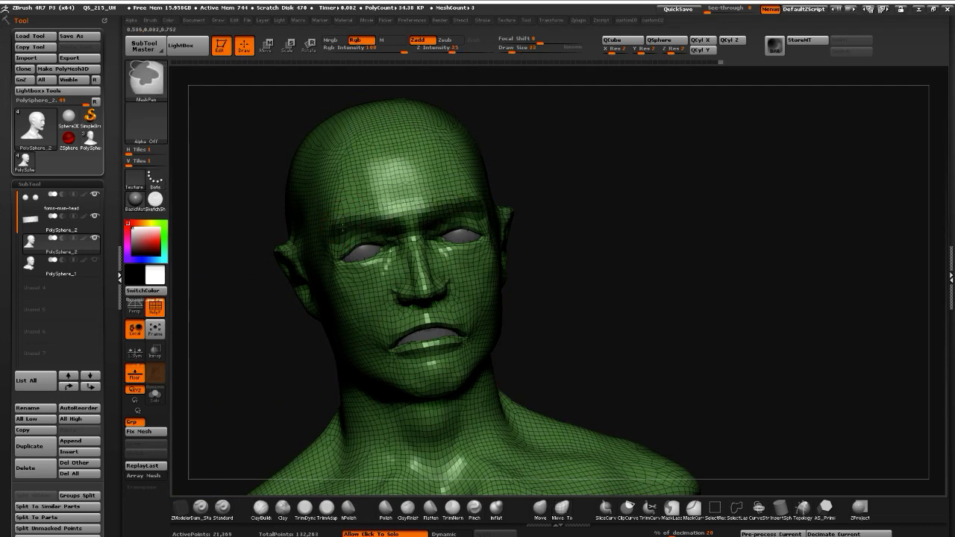
pyautogui.moveTo(235, 341)
pyautogui.mouseDown()
pyautogui.moveTo(507, 399)
pyautogui.moveTo(445, 398)
pyautogui.mouseUp()
pyautogui.press('ctrl')
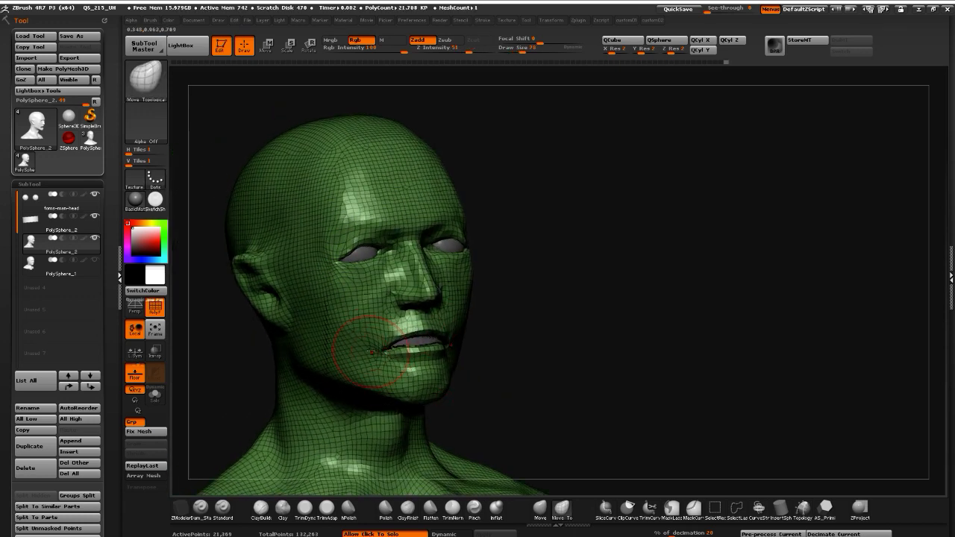
# Pull the mouth corners outward with the Move Topological brush, hide the polyframe and check the face from several angles
pyautogui.moveTo(369, 349)
pyautogui.mouseDown()
pyautogui.moveTo(279, 335)
pyautogui.moveTo(356, 349)
pyautogui.mouseUp()
pyautogui.moveTo(426, 412); pyautogui.dragTo(351, 400)
pyautogui.moveTo(298, 354); pyautogui.dragTo(310, 334)
pyautogui.click(157, 318)
pyautogui.keyDown('alt'); pyautogui.moveTo(254, 310); pyautogui.dragTo(288, 322); pyautogui.keyUp('alt')
pyautogui.keyDown('alt'); pyautogui.moveTo(236, 295); pyautogui.dragTo(303, 354); pyautogui.keyUp('alt')
pyautogui.moveTo(248, 329); pyautogui.dragTo(267, 314)
pyautogui.keyDown('alt'); pyautogui.moveTo(245, 250); pyautogui.dragTo(251, 328); pyautogui.keyUp('alt')
pyautogui.moveTo(251, 324); pyautogui.dragTo(287, 321)
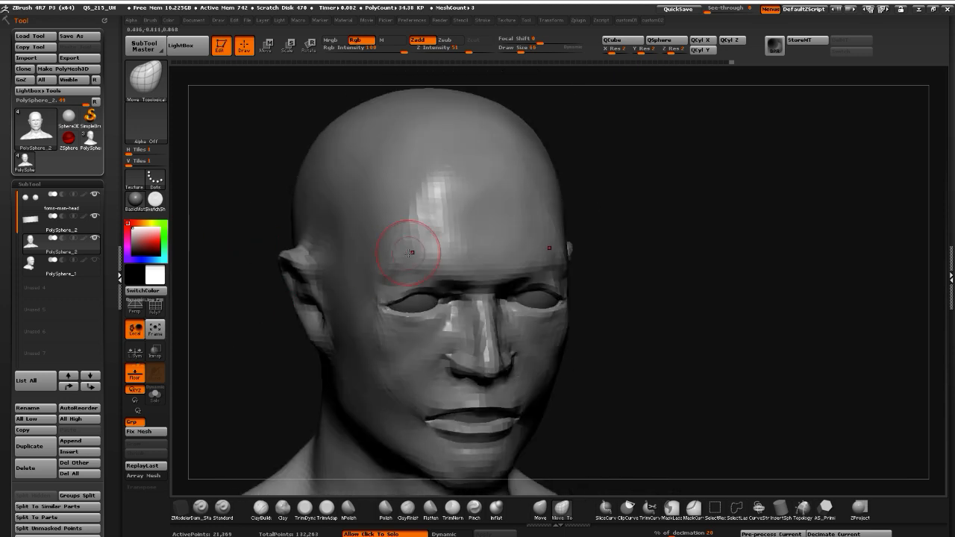
# Mask the eyebrow areas, invert the mask and shape the brow ridge with the Move brush in profile
pyautogui.keyDown('ctrl'); pyautogui.moveTo(384, 261); pyautogui.dragTo(470, 257); pyautogui.keyUp('ctrl')
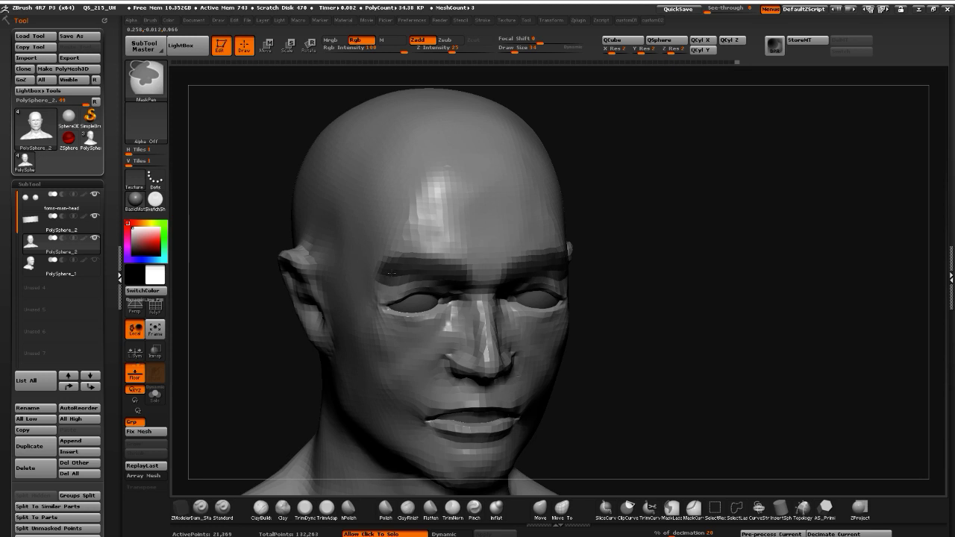
pyautogui.hotkey('ctrl', 'z')
pyautogui.hotkey('ctrl', 'shift', 'z')
pyautogui.keyDown('ctrl'); pyautogui.click(640, 392); pyautogui.keyUp('ctrl')
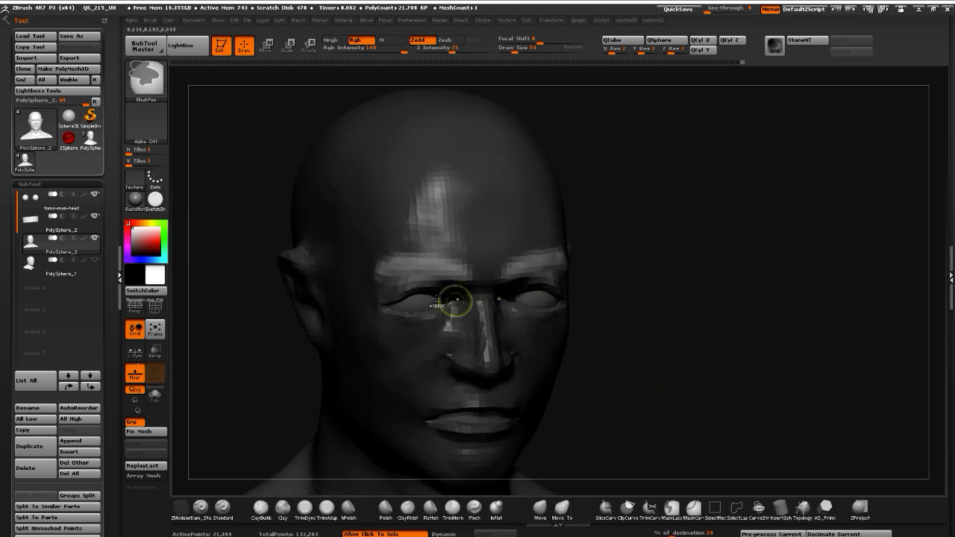
pyautogui.click(539, 509)
pyautogui.moveTo(627, 434); pyautogui.dragTo(727, 433)
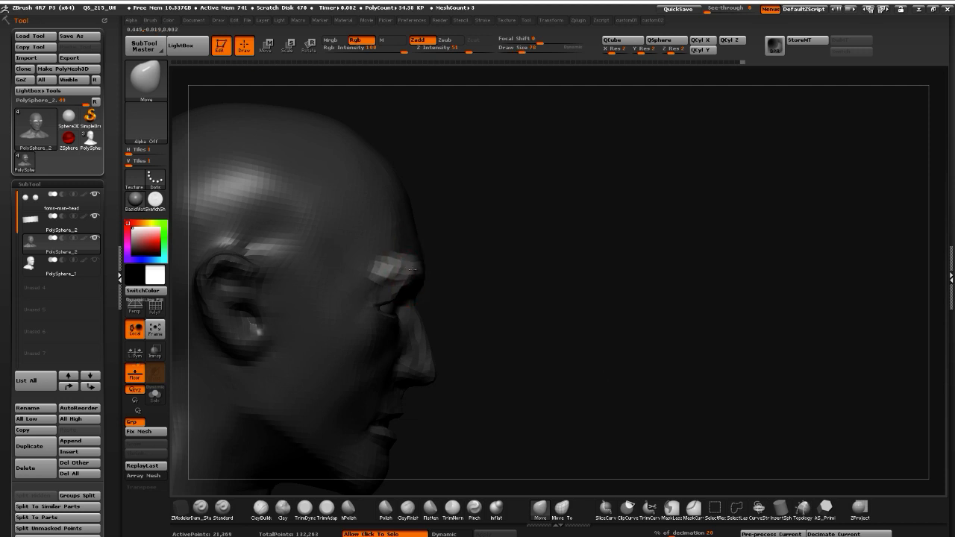
pyautogui.moveTo(557, 380); pyautogui.dragTo(361, 276)
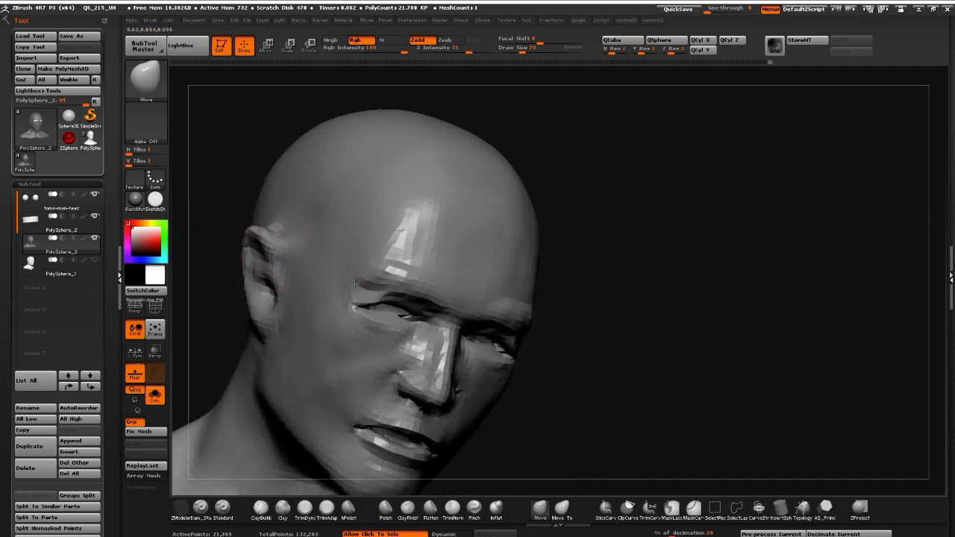
pyautogui.keyDown('shift'); pyautogui.moveTo(621, 421); pyautogui.dragTo(579, 399); pyautogui.keyUp('shift')
# Mask a rounded area on each side of the forehead and invert the mask
pyautogui.moveTo(391, 236)
pyautogui.keyDown('ctrl'); pyautogui.mouseDown()
pyautogui.moveTo(389, 176)
pyautogui.moveTo(407, 226)
pyautogui.mouseUp(); pyautogui.keyUp('ctrl')
pyautogui.hotkey('ctrl', 'z')
pyautogui.moveTo(410, 178)
pyautogui.keyDown('ctrl'); pyautogui.mouseDown()
pyautogui.moveTo(395, 225)
pyautogui.moveTo(393, 174)
pyautogui.moveTo(399, 201)
pyautogui.moveTo(405, 208)
pyautogui.moveTo(420, 196)
pyautogui.moveTo(425, 220)
pyautogui.moveTo(413, 165)
pyautogui.mouseUp(); pyautogui.keyUp('ctrl')
pyautogui.keyDown('ctrl'); pyautogui.click(271, 197); pyautogui.keyUp('ctrl')
# Pull the unmasked forehead areas forward with an enlarged Move brush, soften the mask edge and clear the mask
pyautogui.moveTo(653, 476); pyautogui.dragTo(564, 493)
pyautogui.press(']')
pyautogui.press(']')
pyautogui.press(']')
pyautogui.press(']')
pyautogui.moveTo(399, 232); pyautogui.dragTo(390, 232)
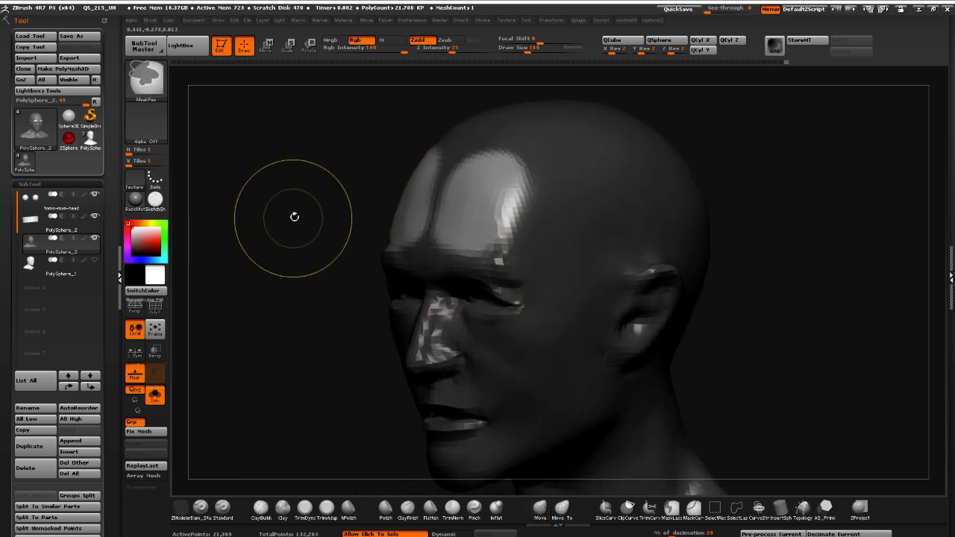
pyautogui.keyDown('ctrl'); pyautogui.click(294, 215); pyautogui.keyUp('ctrl')
pyautogui.keyDown('ctrl'); pyautogui.click(328, 217); pyautogui.keyUp('ctrl')
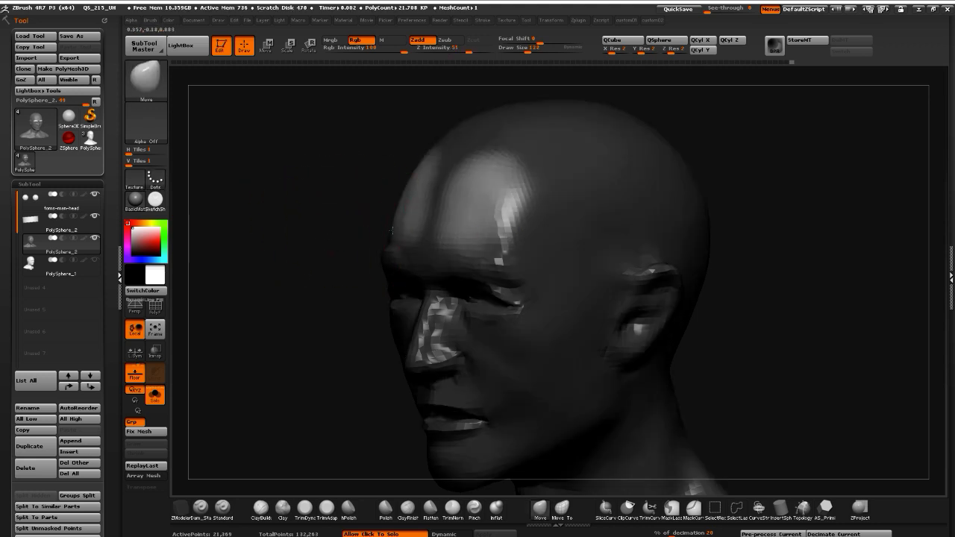
pyautogui.moveTo(396, 237); pyautogui.dragTo(387, 238)
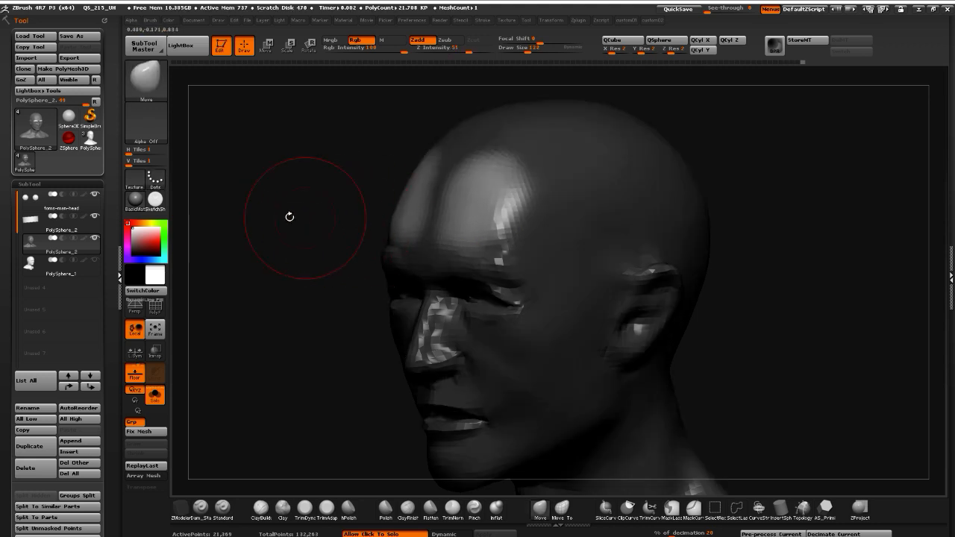
pyautogui.moveTo(289, 217); pyautogui.dragTo(260, 223)
pyautogui.moveTo(259, 218); pyautogui.dragTo(451, 229)
pyautogui.moveTo(597, 380); pyautogui.dragTo(376, 254)
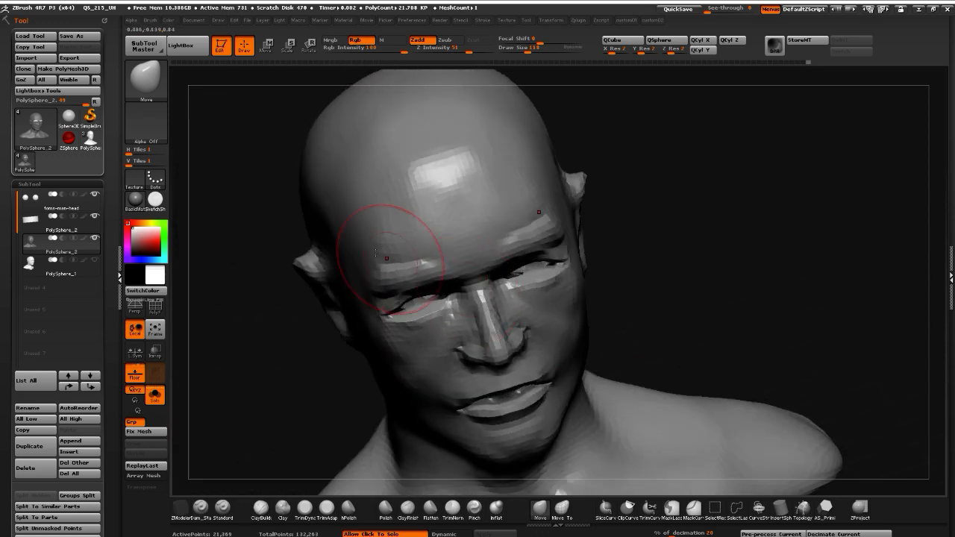
# Examine the forehead and brow contours in three-quarter view and from below the chin
pyautogui.press('f')
pyautogui.moveTo(253, 329); pyautogui.dragTo(285, 351)
pyautogui.press('f')
pyautogui.press('space')
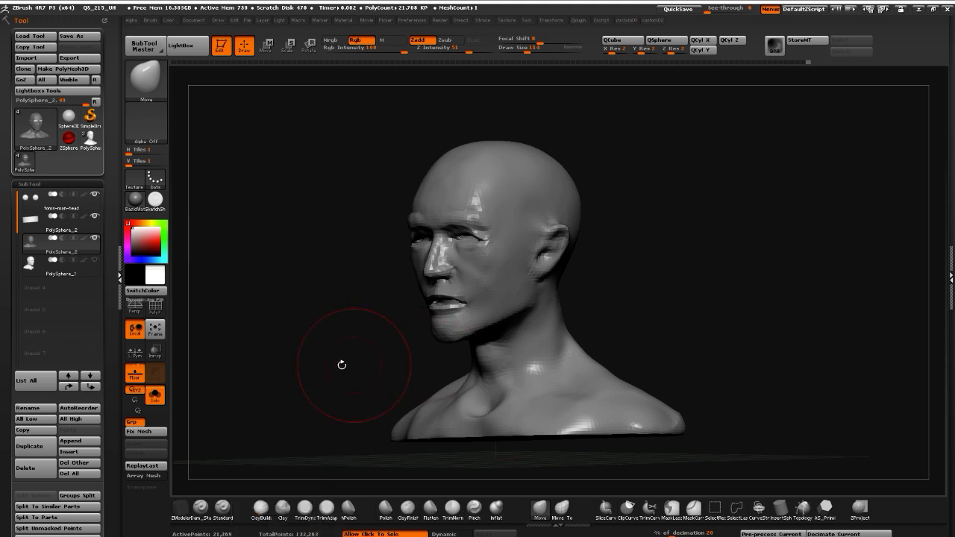
pyautogui.moveTo(341, 365); pyautogui.dragTo(255, 350)
pyautogui.moveTo(293, 383); pyautogui.dragTo(408, 250)
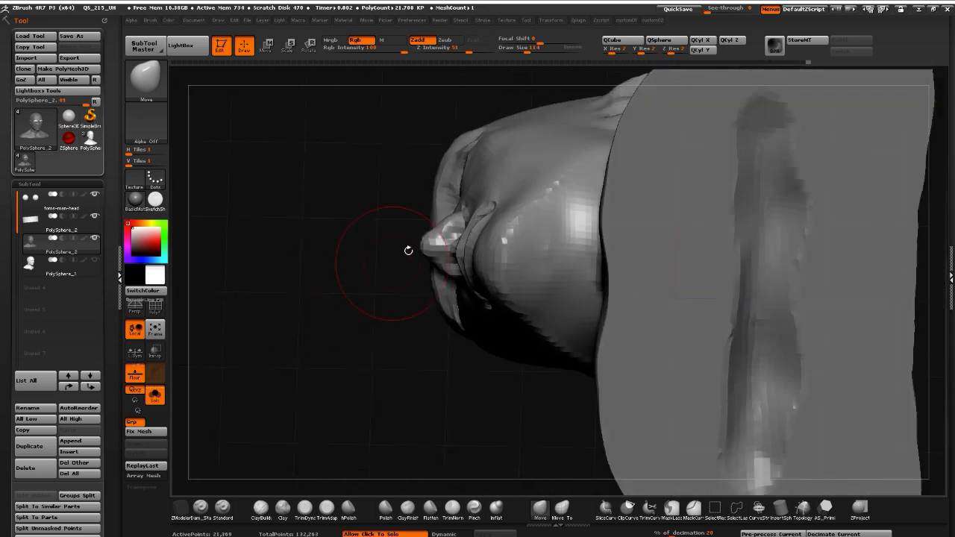
pyautogui.moveTo(341, 201)
pyautogui.mouseDown()
pyautogui.moveTo(324, 288)
pyautogui.moveTo(313, 256)
pyautogui.moveTo(341, 250)
pyautogui.moveTo(327, 243)
pyautogui.mouseUp()
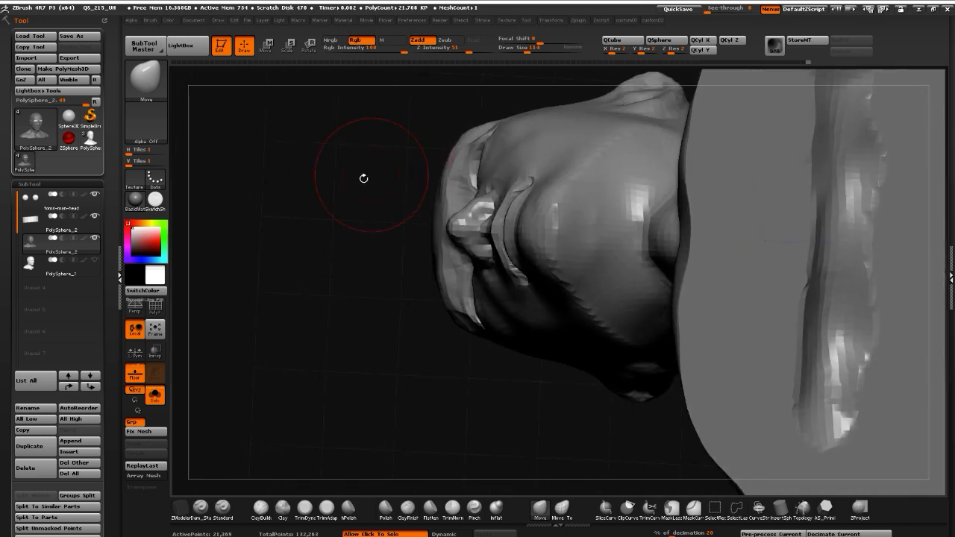
pyautogui.moveTo(364, 178)
pyautogui.mouseDown()
pyautogui.moveTo(320, 241)
pyautogui.moveTo(400, 212)
pyautogui.mouseUp()
# Round the outer ends of the brow ridge from below with the Move brush and check the head in profile
pyautogui.moveTo(308, 222); pyautogui.dragTo(391, 166)
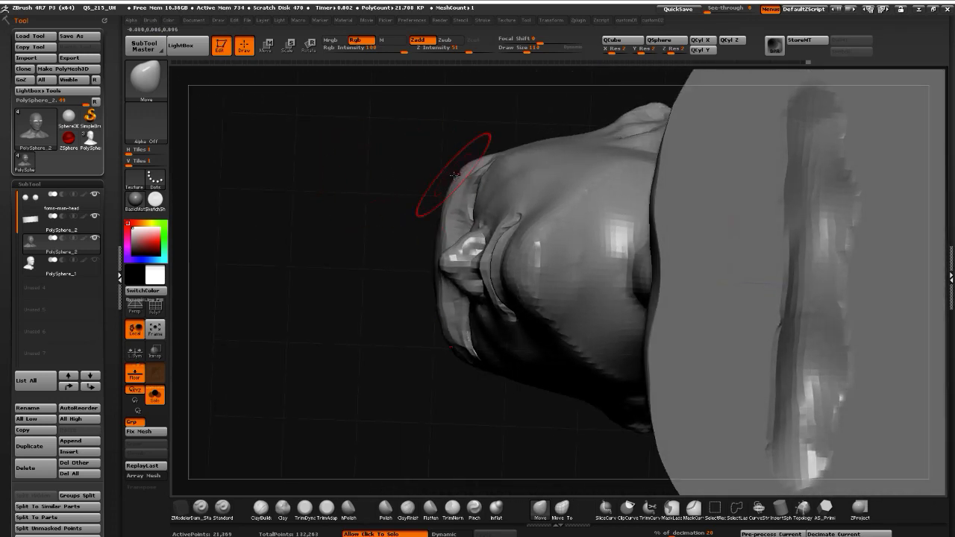
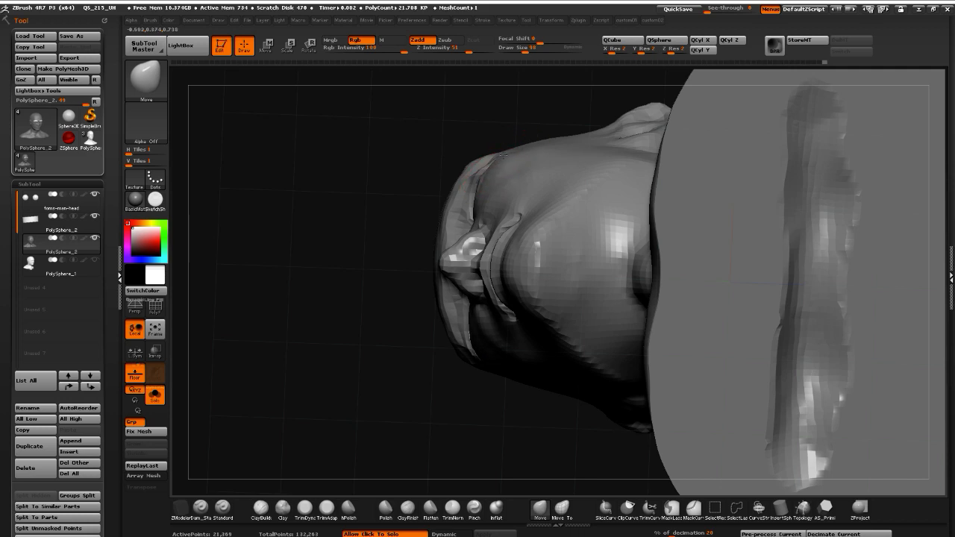
pyautogui.moveTo(405, 137)
pyautogui.mouseDown()
pyautogui.moveTo(382, 154)
pyautogui.moveTo(409, 158)
pyautogui.mouseUp()
pyautogui.moveTo(473, 131)
pyautogui.mouseDown()
pyautogui.moveTo(422, 153)
pyautogui.moveTo(529, 155)
pyautogui.mouseUp()
pyautogui.moveTo(388, 182); pyautogui.dragTo(356, 99)
pyautogui.press(']')
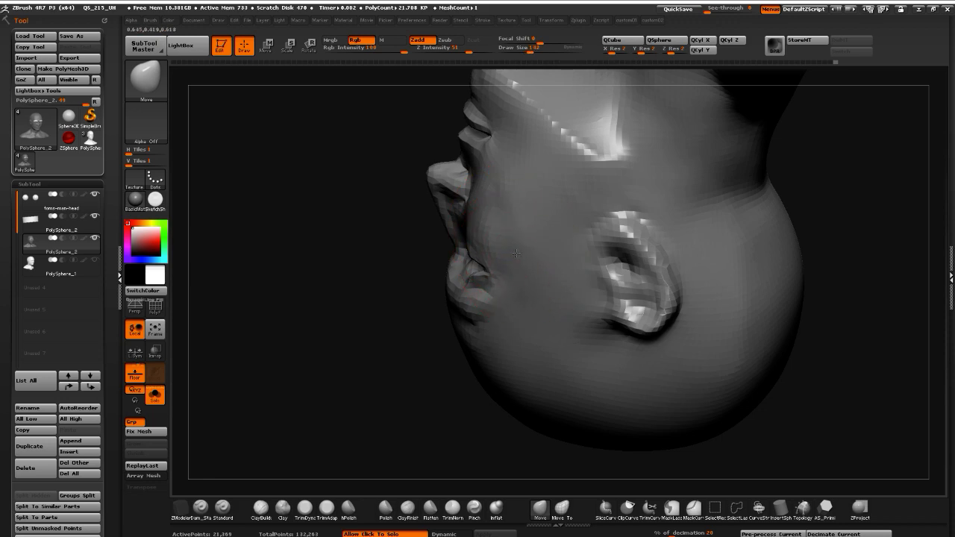
pyautogui.moveTo(328, 269)
pyautogui.mouseDown()
pyautogui.moveTo(310, 321)
pyautogui.moveTo(308, 252)
pyautogui.moveTo(316, 326)
pyautogui.moveTo(297, 324)
pyautogui.moveTo(330, 320)
pyautogui.moveTo(322, 314)
pyautogui.moveTo(332, 288)
pyautogui.mouseUp()
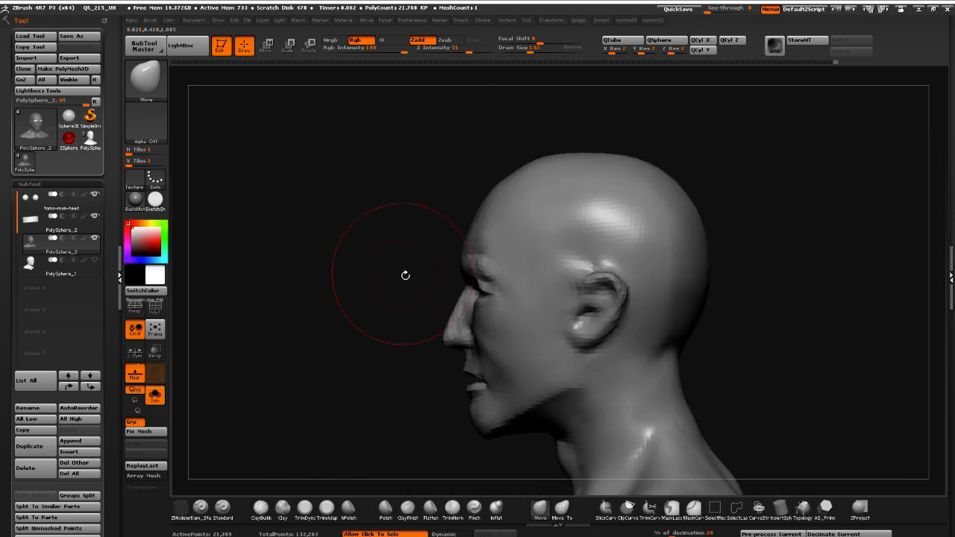
# Mask the ear, invert the mask, shift the ear slightly backward with Transpose Move and clear the mask
pyautogui.press('ctrl')
pyautogui.moveTo(595, 291)
pyautogui.keyDown('ctrl'); pyautogui.mouseDown()
pyautogui.moveTo(607, 281)
pyautogui.moveTo(584, 305)
pyautogui.moveTo(577, 351)
pyautogui.moveTo(586, 326)
pyautogui.mouseUp(); pyautogui.keyUp('ctrl')
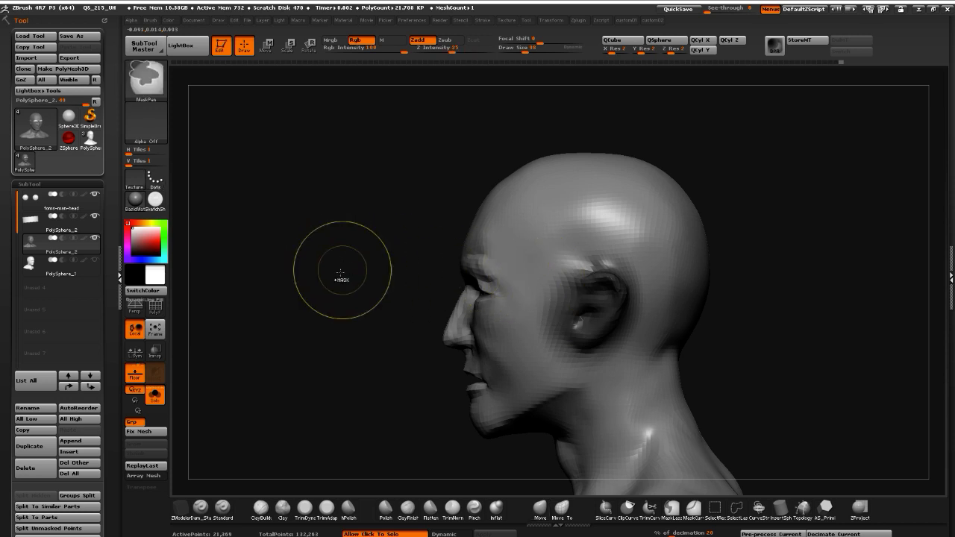
pyautogui.keyDown('ctrl'); pyautogui.click(341, 266); pyautogui.keyUp('ctrl')
pyautogui.click(266, 46)
pyautogui.moveTo(581, 330); pyautogui.dragTo(398, 330)
pyautogui.moveTo(489, 329)
pyautogui.mouseDown()
pyautogui.moveTo(497, 332)
pyautogui.moveTo(485, 333)
pyautogui.mouseUp()
pyautogui.keyDown('ctrl'); pyautogui.moveTo(403, 246); pyautogui.dragTo(373, 216); pyautogui.keyUp('ctrl')
pyautogui.click(244, 49)
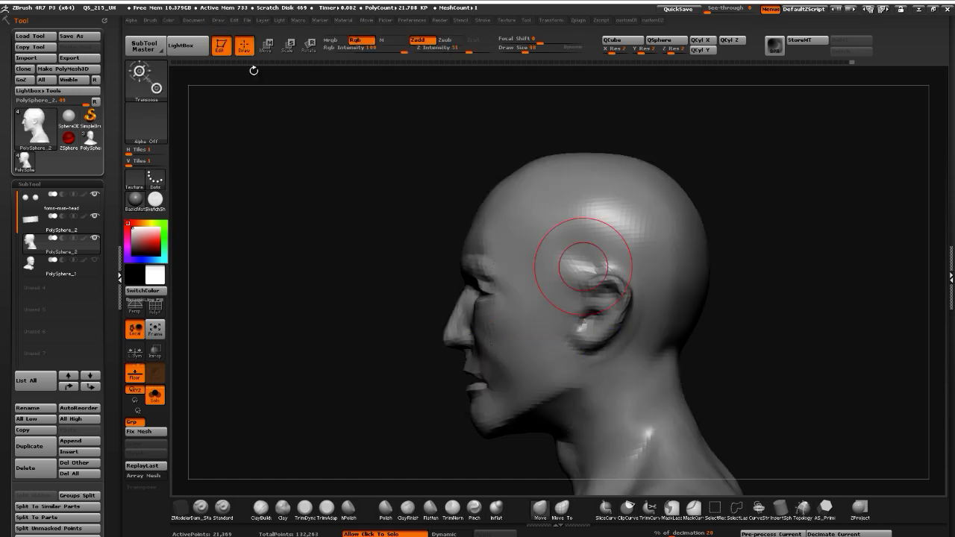
# Build up the neck muscle running from behind the jaw to the collarbone with a reduced Clay brush
pyautogui.keyDown('alt'); pyautogui.moveTo(332, 304); pyautogui.dragTo(315, 227); pyautogui.keyUp('alt')
pyautogui.click(284, 508)
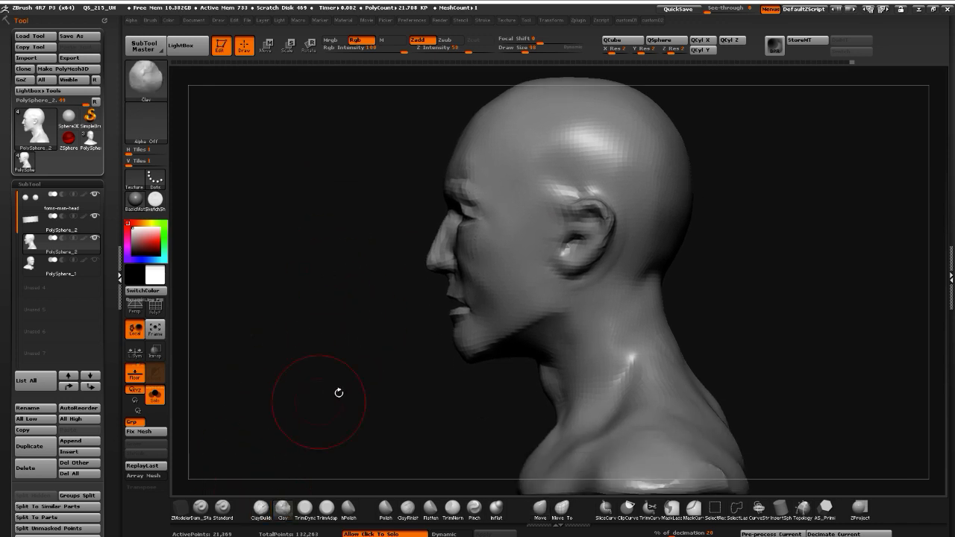
pyautogui.press('[')
pyautogui.press('[')
pyautogui.press('[')
pyautogui.press('[')
pyautogui.moveTo(335, 349)
pyautogui.keyDown('alt'); pyautogui.mouseDown()
pyautogui.moveTo(322, 314)
pyautogui.moveTo(419, 313)
pyautogui.mouseUp(); pyautogui.keyUp('alt')
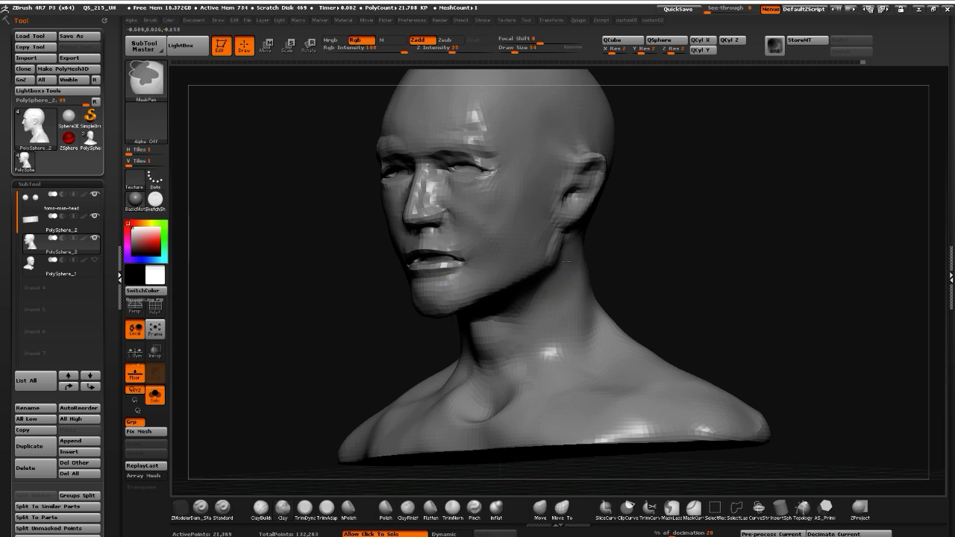
pyautogui.keyDown('ctrl'); pyautogui.moveTo(554, 275); pyautogui.dragTo(538, 385); pyautogui.keyUp('ctrl')
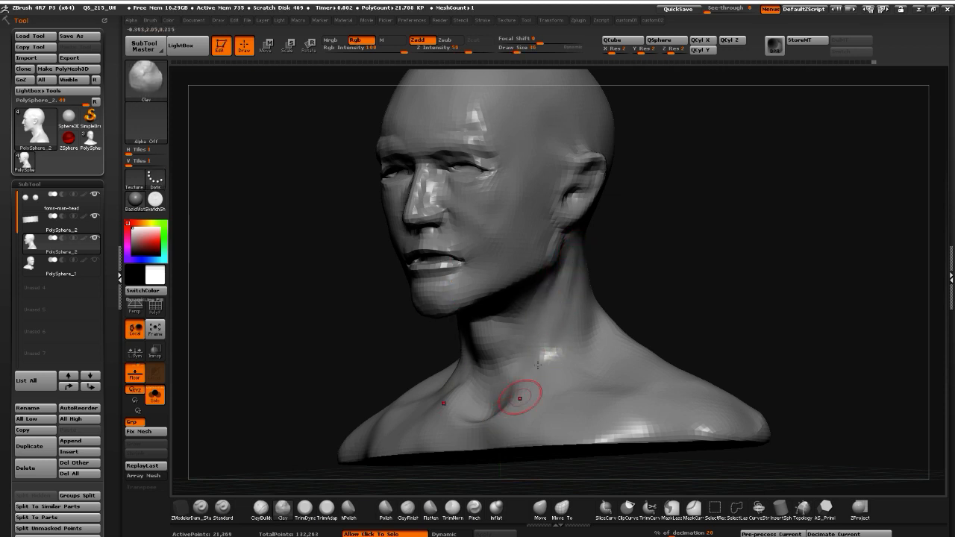
pyautogui.moveTo(537, 365); pyautogui.dragTo(582, 227)
pyautogui.moveTo(529, 390); pyautogui.dragTo(580, 252)
# Smooth the corner of the jaw below the ear and the adjoining side of the neck
pyautogui.moveTo(368, 269); pyautogui.dragTo(252, 287)
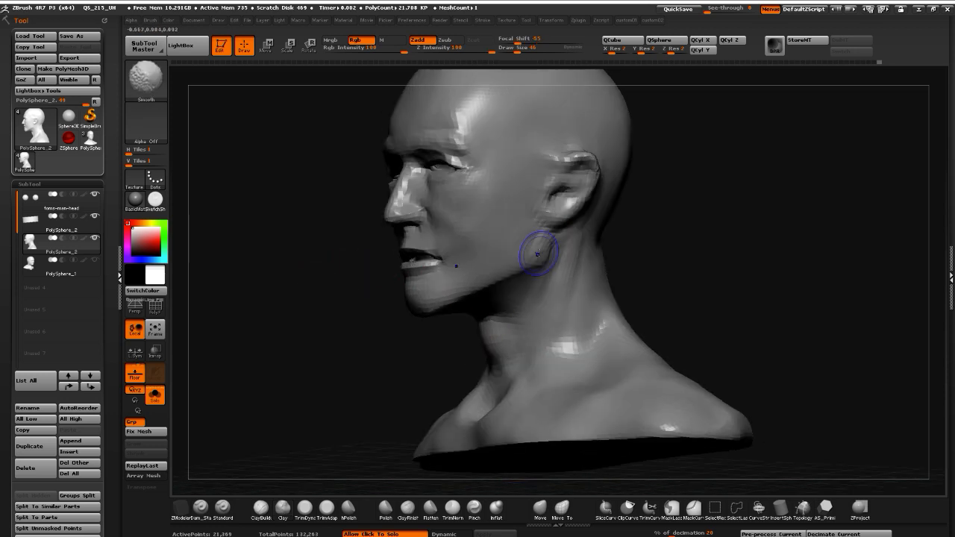
pyautogui.keyDown('shift'); pyautogui.moveTo(537, 253); pyautogui.dragTo(540, 276); pyautogui.keyUp('shift')
pyautogui.moveTo(399, 317); pyautogui.dragTo(317, 322)
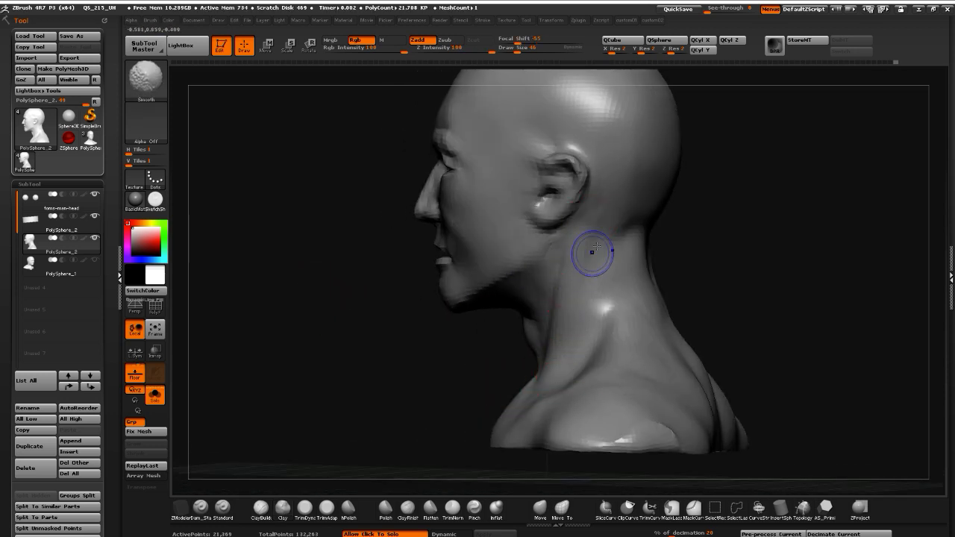
pyautogui.moveTo(426, 235); pyautogui.dragTo(603, 234)
pyautogui.press('shift')
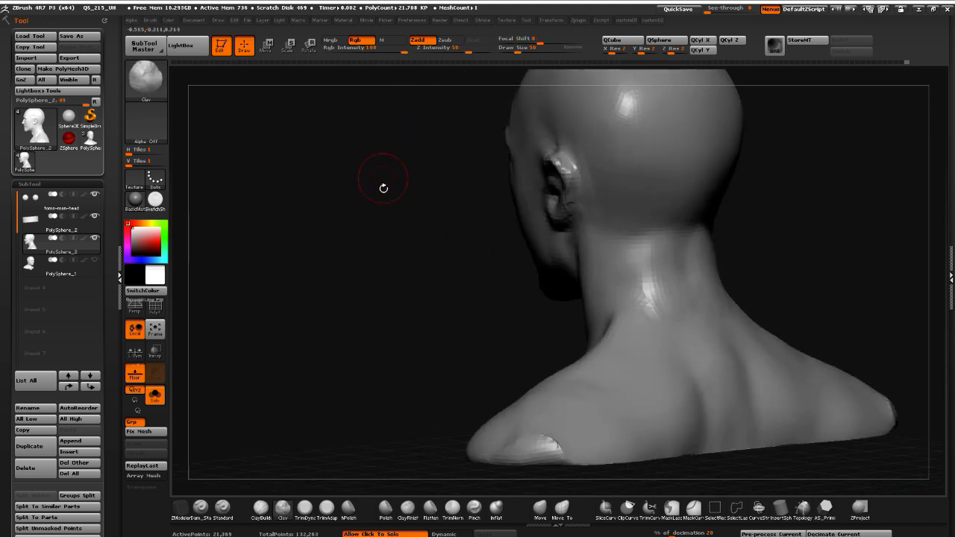
# Carve the inner folds and hollow of the ear with the Dam Standard brush
pyautogui.moveTo(383, 187)
pyautogui.mouseDown()
pyautogui.moveTo(297, 279)
pyautogui.moveTo(341, 296)
pyautogui.moveTo(447, 279)
pyautogui.moveTo(341, 273)
pyautogui.moveTo(353, 314)
pyautogui.mouseUp()
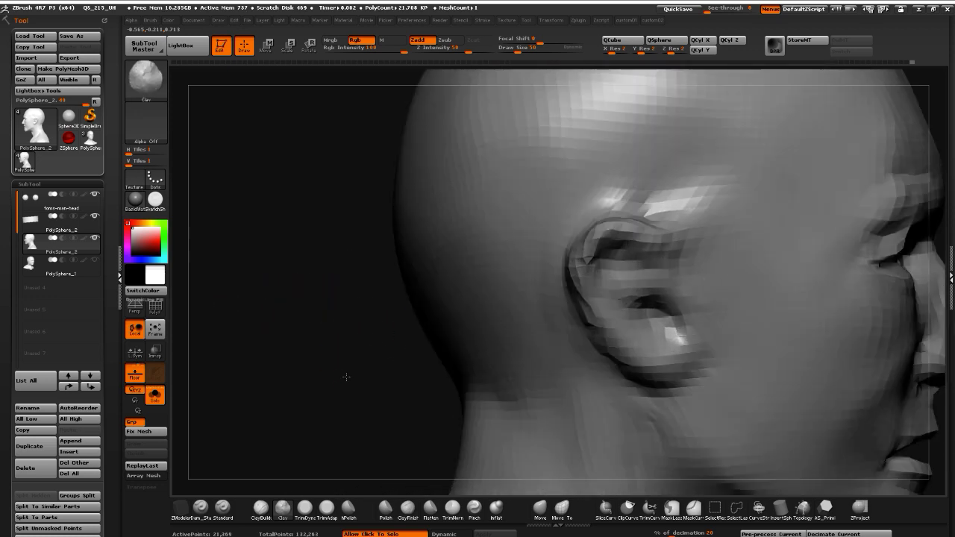
pyautogui.moveTo(347, 377); pyautogui.dragTo(234, 339)
pyautogui.click(199, 507)
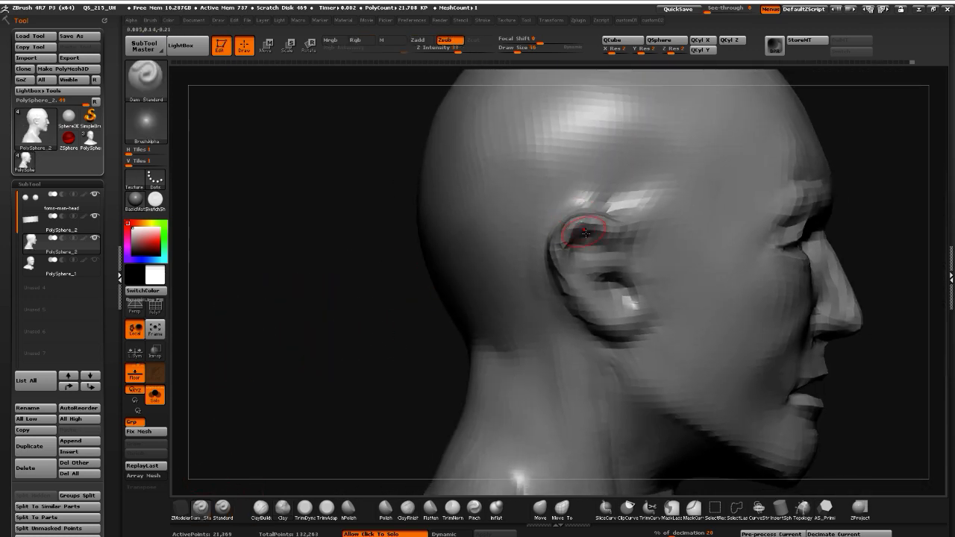
pyautogui.moveTo(586, 233)
pyautogui.mouseDown()
pyautogui.moveTo(618, 252)
pyautogui.moveTo(608, 299)
pyautogui.mouseUp()
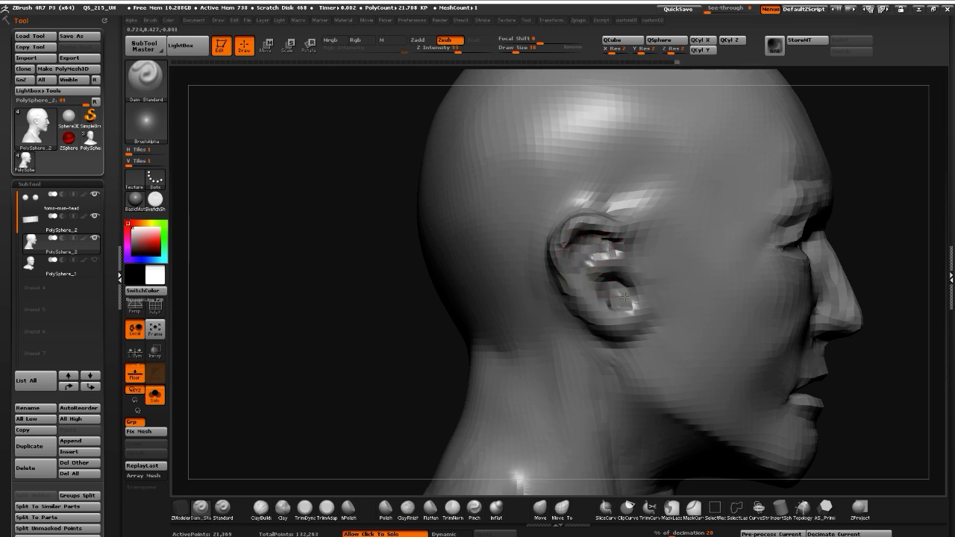
# Reshape the earlobe and the outer rim of the ear with the Move brush
pyautogui.click(540, 507)
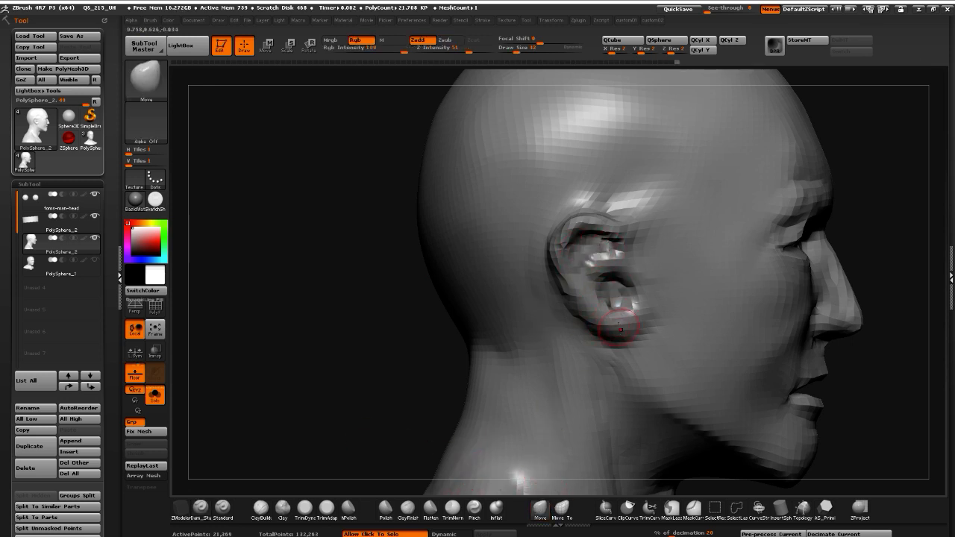
pyautogui.moveTo(620, 329); pyautogui.dragTo(625, 342)
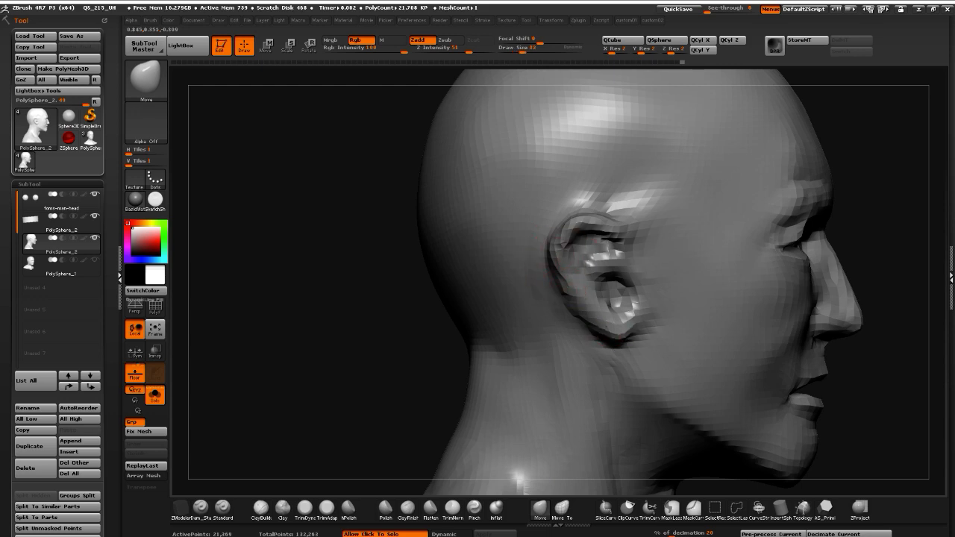
pyautogui.moveTo(558, 260); pyautogui.dragTo(554, 259)
pyautogui.moveTo(362, 269); pyautogui.dragTo(485, 259)
pyautogui.moveTo(567, 266)
pyautogui.mouseDown()
pyautogui.moveTo(550, 230)
pyautogui.moveTo(583, 238)
pyautogui.moveTo(557, 251)
pyautogui.mouseUp()
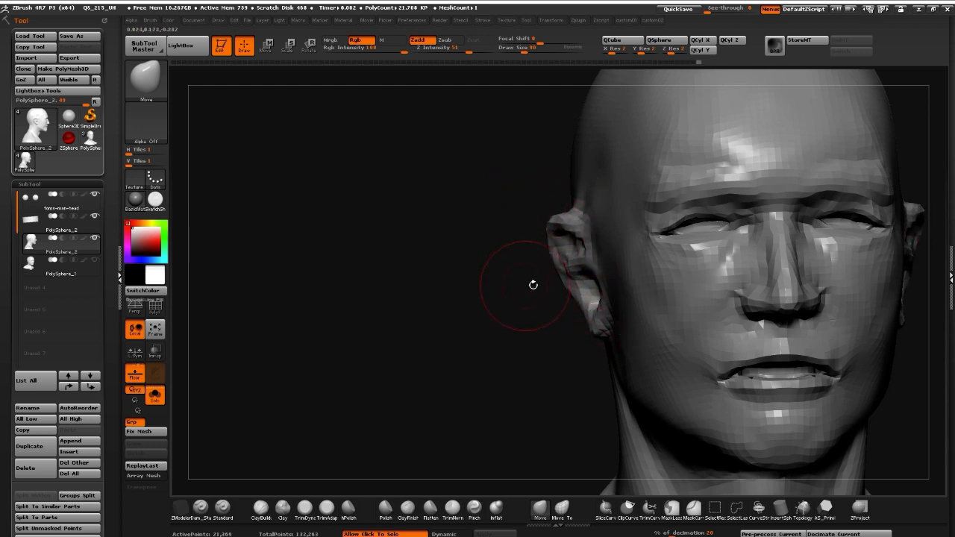
# Adjust the earlobe and the jaw contour beneath it from the front with the Move brush
pyautogui.moveTo(594, 312); pyautogui.dragTo(596, 321)
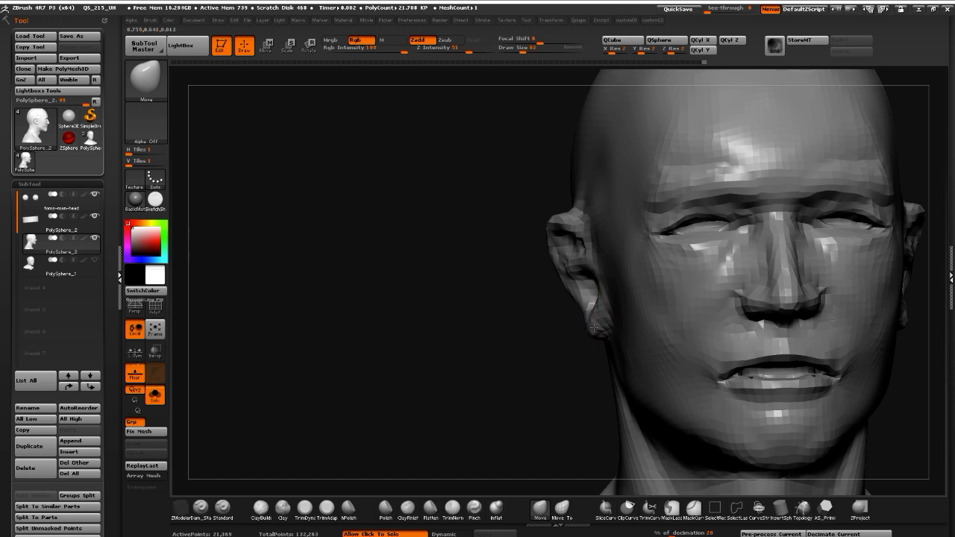
pyautogui.moveTo(540, 368); pyautogui.dragTo(599, 355)
pyautogui.moveTo(418, 341); pyautogui.dragTo(490, 344)
pyautogui.press(']')
pyautogui.moveTo(606, 383); pyautogui.dragTo(613, 375)
# Reshape the mouth area and lower face in profile with an enlarged Move brush
pyautogui.moveTo(411, 355); pyautogui.dragTo(332, 325)
pyautogui.keyDown('alt'); pyautogui.moveTo(332, 324); pyautogui.dragTo(319, 250); pyautogui.keyUp('alt')
pyautogui.keyDown('alt'); pyautogui.moveTo(386, 316); pyautogui.dragTo(316, 293); pyautogui.keyUp('alt')
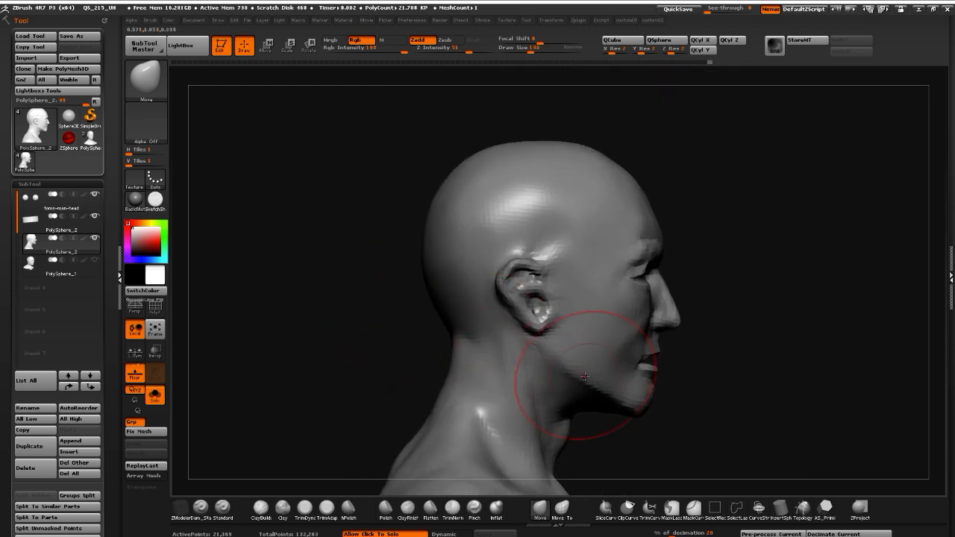
pyautogui.moveTo(654, 362); pyautogui.dragTo(631, 347)
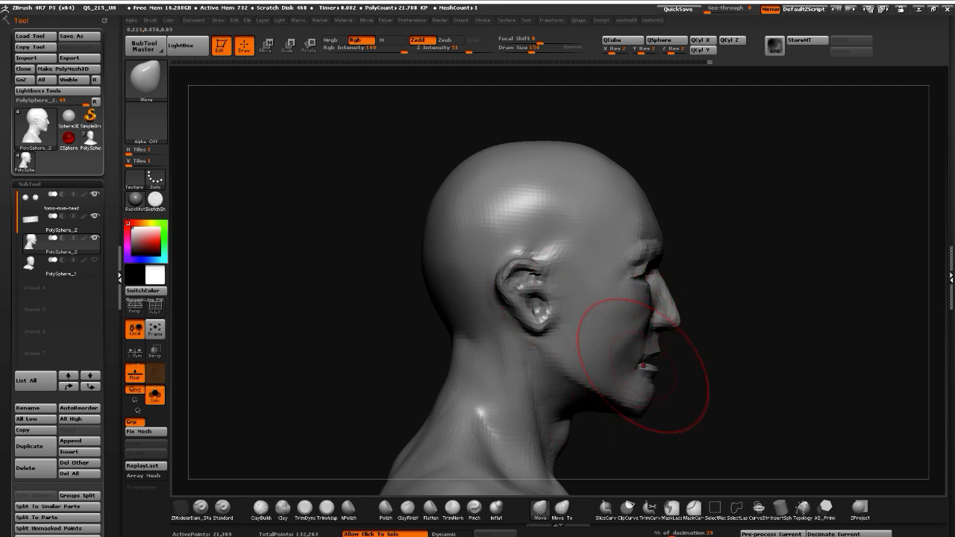
pyautogui.press(']')
pyautogui.press(']')
pyautogui.press(']')
pyautogui.press(']')
pyautogui.press(']')
pyautogui.press(']')
pyautogui.moveTo(659, 347); pyautogui.dragTo(653, 335)
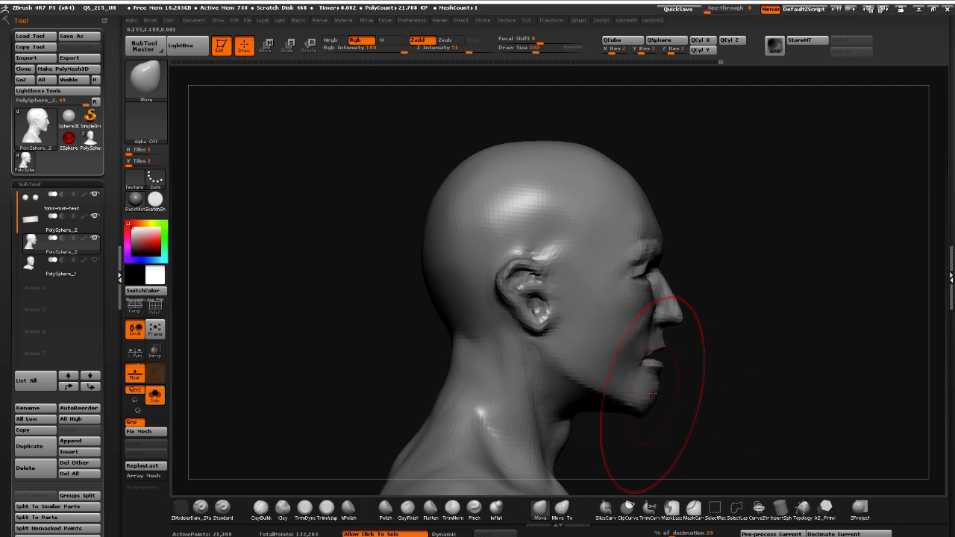
# Refine the chin and its underside with a much smaller Move brush, checking three-quarter, profile and front views
pyautogui.press('[')
pyautogui.press('[')
pyautogui.press('[')
pyautogui.press('[')
pyautogui.press('[')
pyautogui.press('[')
pyautogui.press('[')
pyautogui.press('[')
pyautogui.press('[')
pyautogui.press('[')
pyautogui.press('[')
pyautogui.press('[')
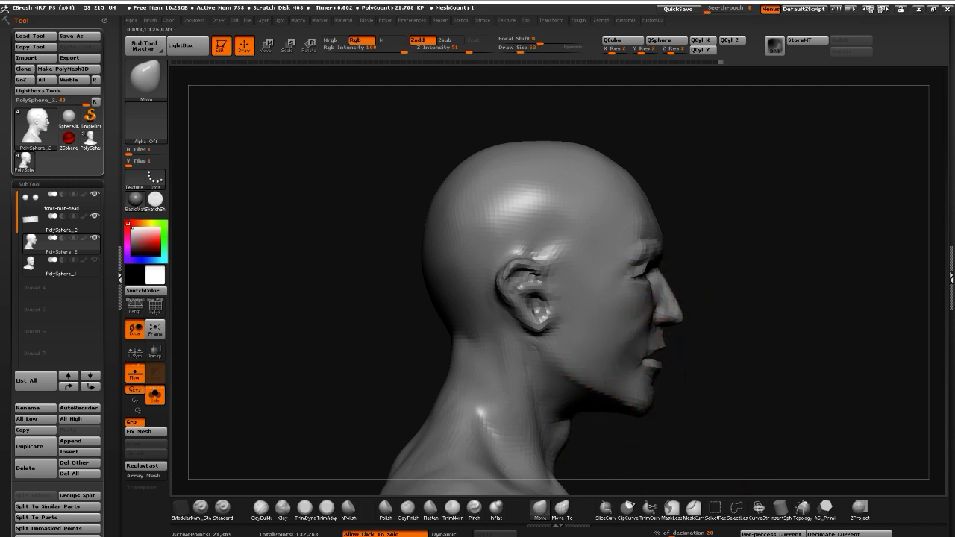
pyautogui.moveTo(673, 417)
pyautogui.mouseDown()
pyautogui.moveTo(643, 425)
pyautogui.moveTo(584, 367)
pyautogui.mouseUp()
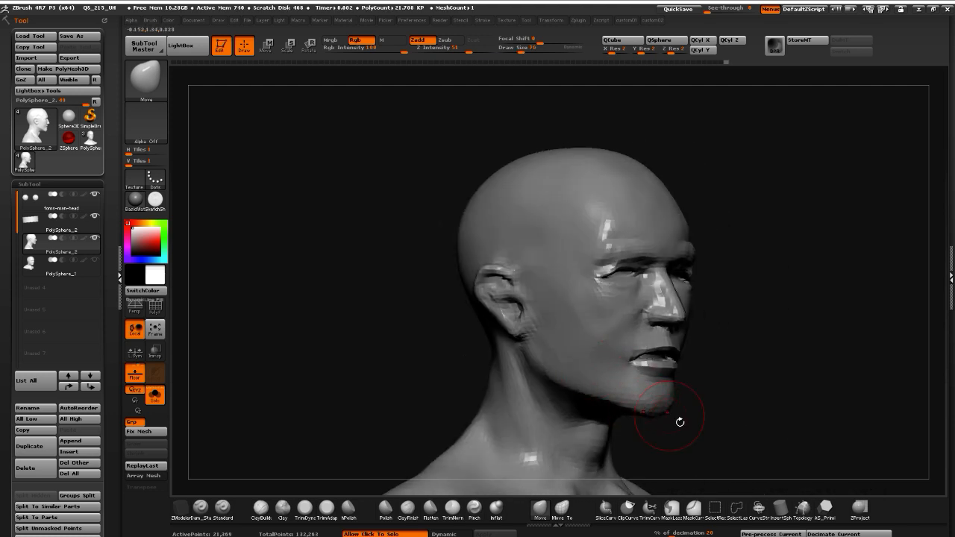
pyautogui.moveTo(680, 422); pyautogui.dragTo(636, 406)
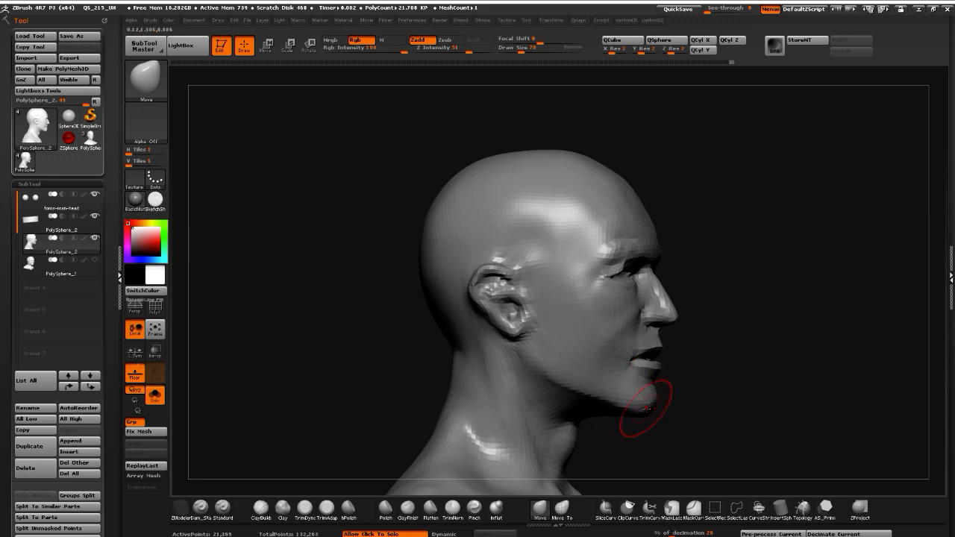
pyautogui.moveTo(639, 391)
pyautogui.mouseDown()
pyautogui.moveTo(492, 344)
pyautogui.moveTo(522, 342)
pyautogui.moveTo(464, 309)
pyautogui.mouseUp()
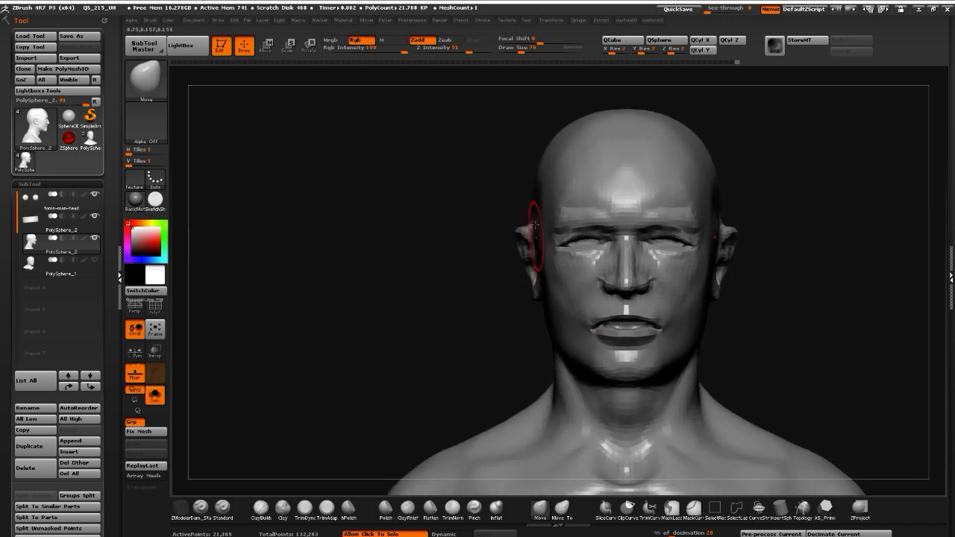
# Adjust the neck and throat contours with a resized Move brush, checking from the front and from below
pyautogui.moveTo(488, 252)
pyautogui.keyDown('alt'); pyautogui.mouseDown()
pyautogui.moveTo(426, 194)
pyautogui.moveTo(407, 255)
pyautogui.moveTo(456, 277)
pyautogui.mouseUp(); pyautogui.keyUp('alt')
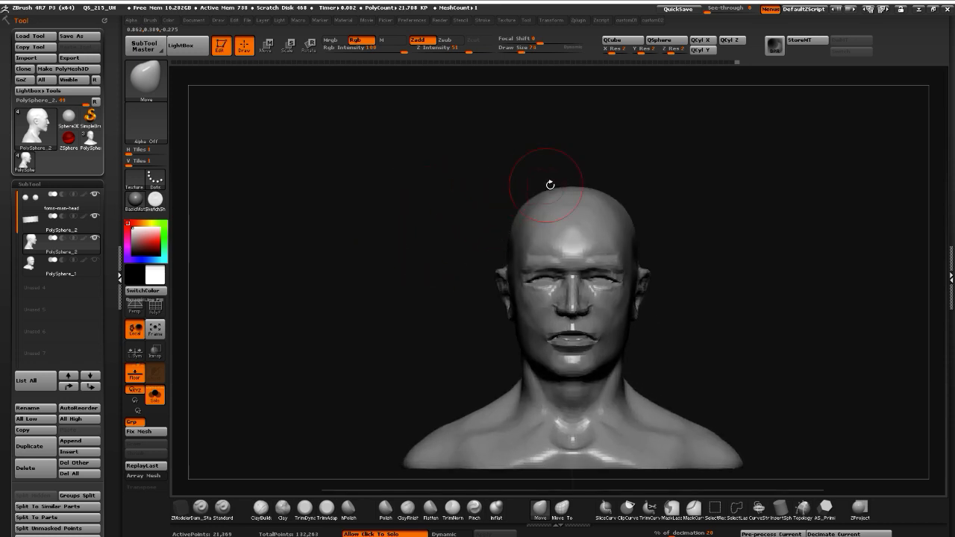
pyautogui.press(']')
pyautogui.press(']')
pyautogui.press('[')
pyautogui.press('[')
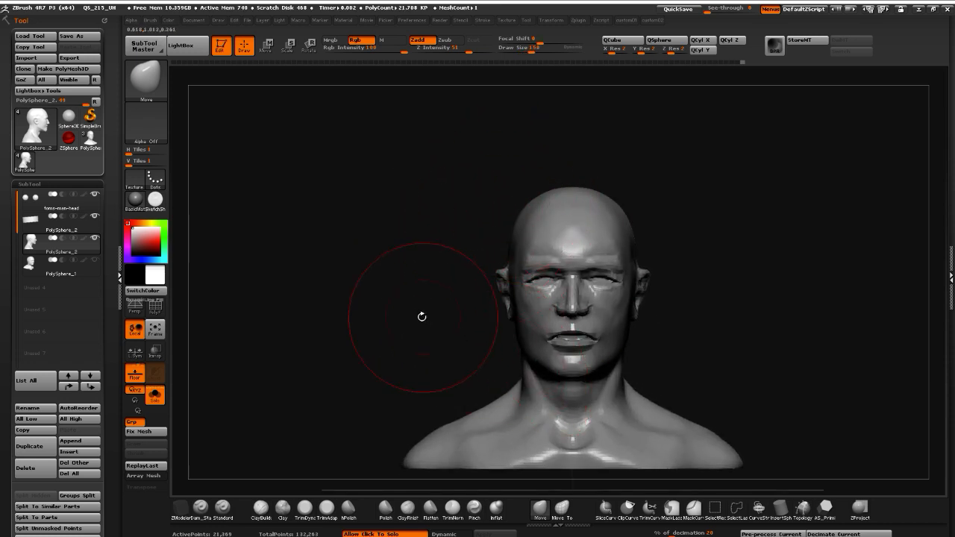
pyautogui.moveTo(423, 316); pyautogui.dragTo(584, 333)
pyautogui.press('[')
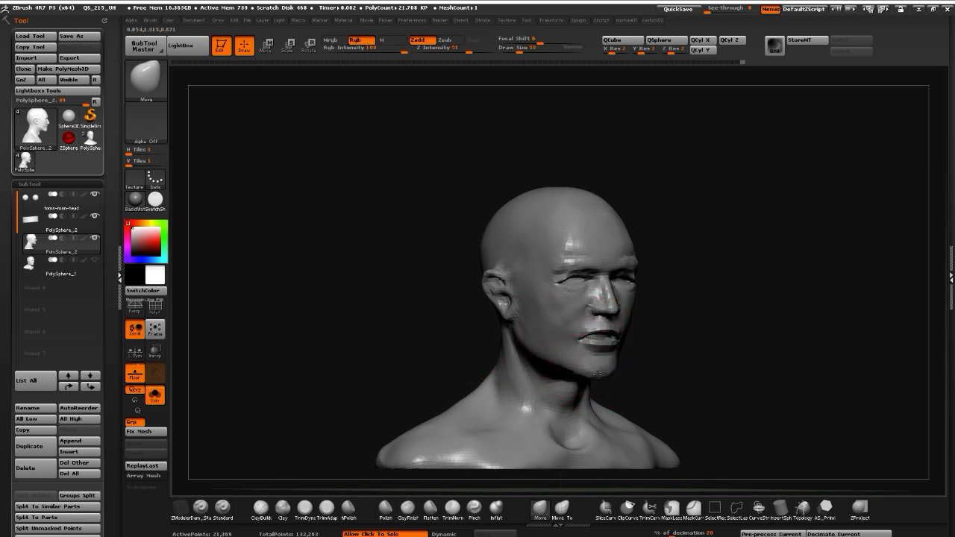
pyautogui.press('[')
pyautogui.moveTo(422, 329); pyautogui.dragTo(488, 336)
pyautogui.moveTo(605, 423); pyautogui.dragTo(575, 418)
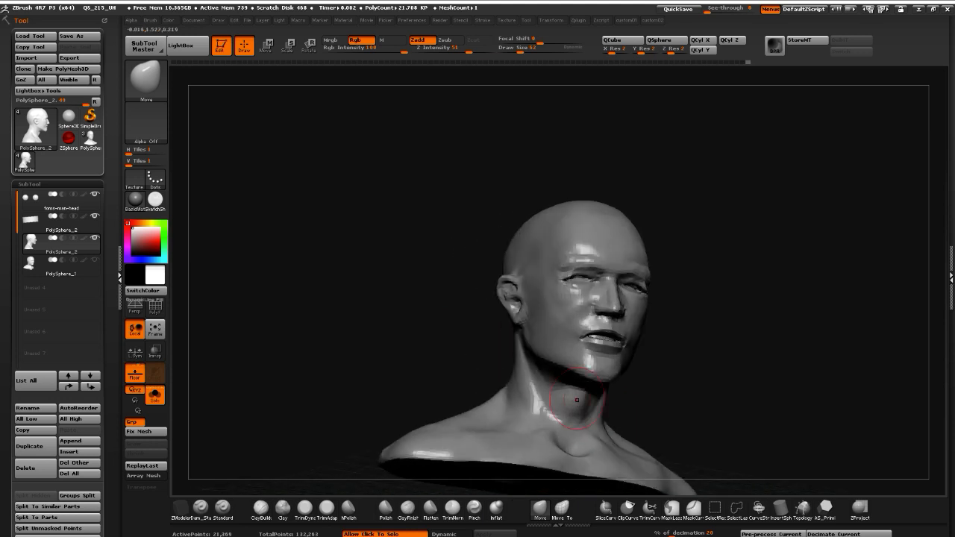
pyautogui.moveTo(451, 343); pyautogui.dragTo(455, 299)
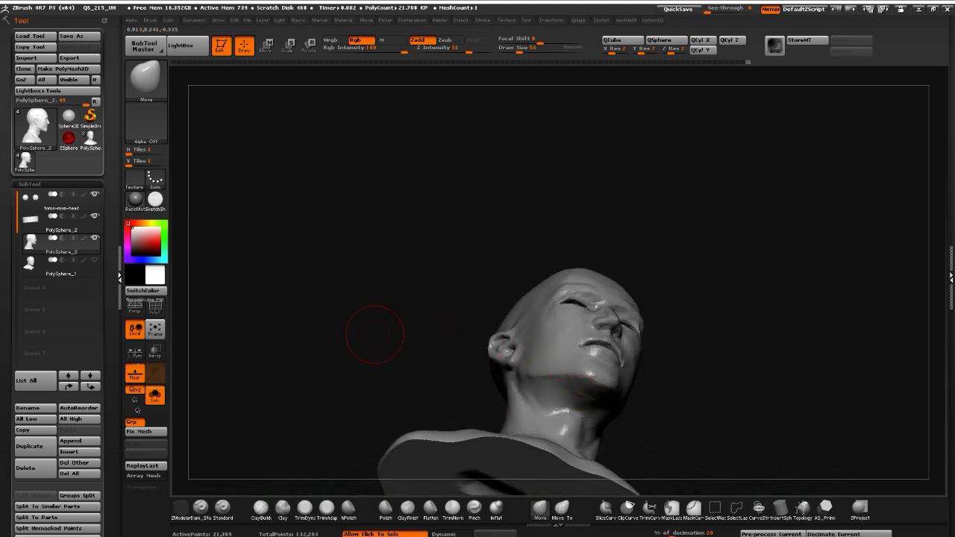
# Build up the underside of the jaw and upper throat with the Clay brush and smooth the transition
pyautogui.click(283, 507)
pyautogui.moveTo(299, 367)
pyautogui.mouseDown()
pyautogui.moveTo(324, 309)
pyautogui.moveTo(308, 285)
pyautogui.moveTo(315, 264)
pyautogui.mouseUp()
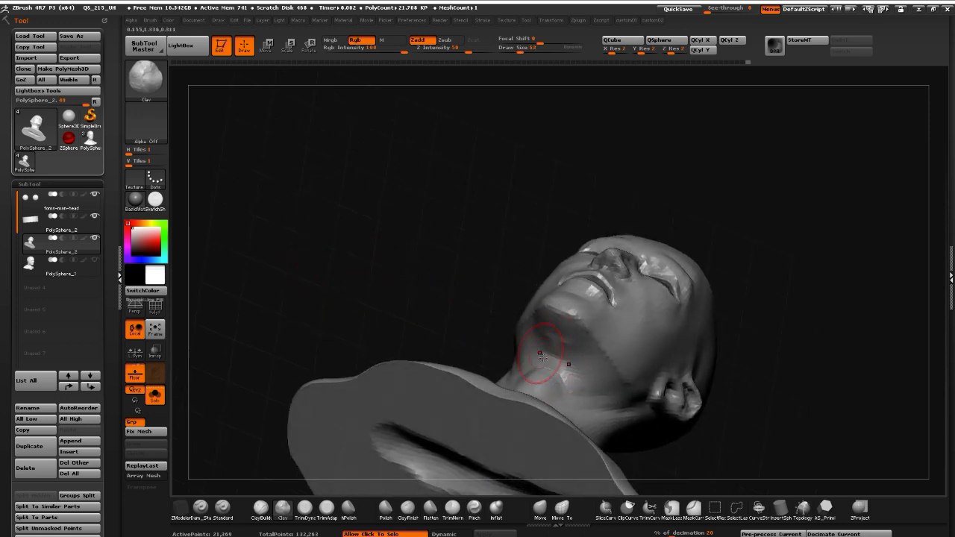
pyautogui.moveTo(427, 307)
pyautogui.mouseDown()
pyautogui.moveTo(526, 347)
pyautogui.moveTo(527, 367)
pyautogui.mouseUp()
pyautogui.moveTo(526, 367)
pyautogui.mouseDown()
pyautogui.moveTo(528, 349)
pyautogui.moveTo(517, 350)
pyautogui.mouseUp()
pyautogui.moveTo(397, 329); pyautogui.dragTo(491, 332)
pyautogui.moveTo(561, 335)
pyautogui.keyDown('shift'); pyautogui.mouseDown()
pyautogui.moveTo(492, 341)
pyautogui.moveTo(451, 321)
pyautogui.mouseUp(); pyautogui.keyUp('shift')
pyautogui.press('[')
pyautogui.moveTo(321, 317)
pyautogui.mouseDown()
pyautogui.moveTo(304, 326)
pyautogui.moveTo(378, 340)
pyautogui.moveTo(332, 344)
pyautogui.moveTo(350, 351)
pyautogui.moveTo(356, 340)
pyautogui.mouseUp()
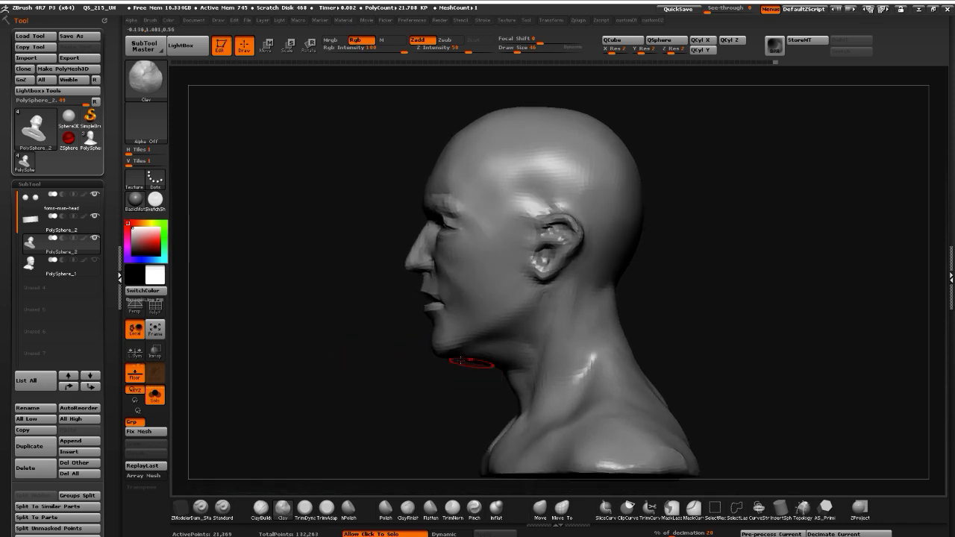
pyautogui.moveTo(460, 361); pyautogui.dragTo(490, 405)
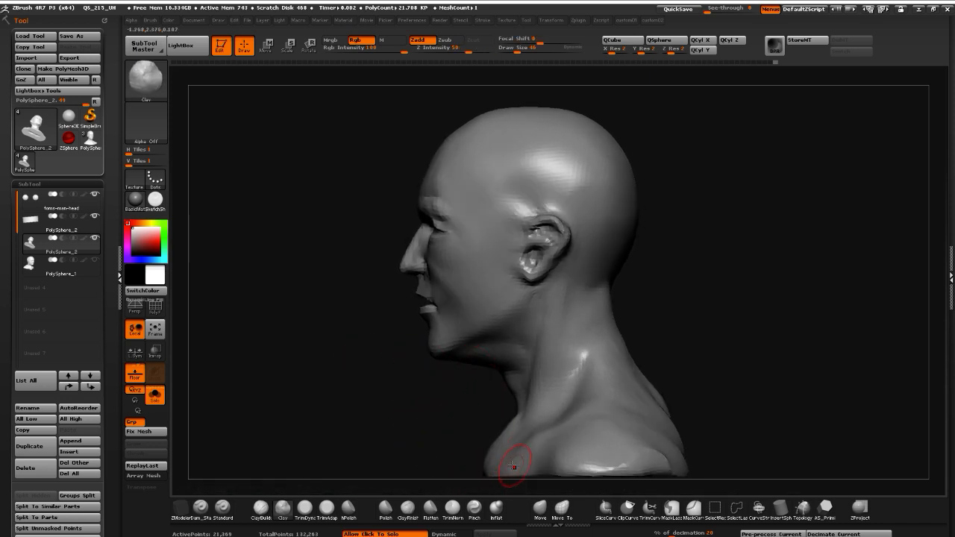
# Refine the contour from chin to throat in profile with the Move brush and smooth below the jaw
pyautogui.click(539, 508)
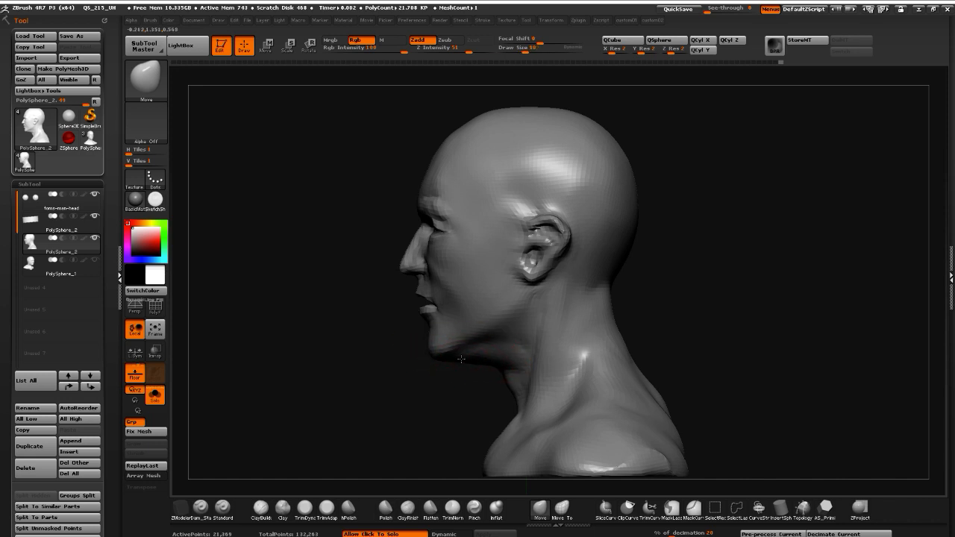
pyautogui.keyDown('alt'); pyautogui.moveTo(431, 412); pyautogui.dragTo(384, 370); pyautogui.keyUp('alt')
pyautogui.press('shift')
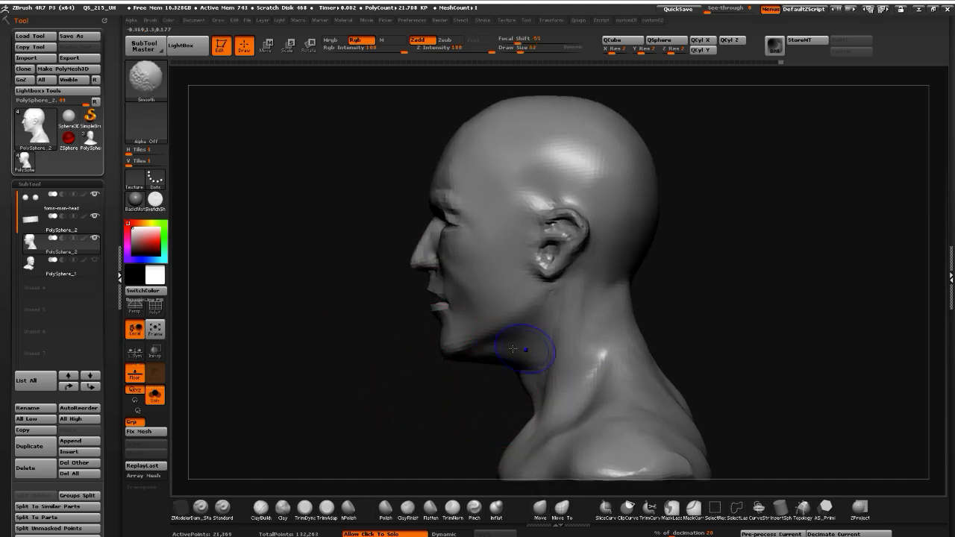
pyautogui.keyDown('shift'); pyautogui.moveTo(512, 348); pyautogui.dragTo(489, 343); pyautogui.keyUp('shift')
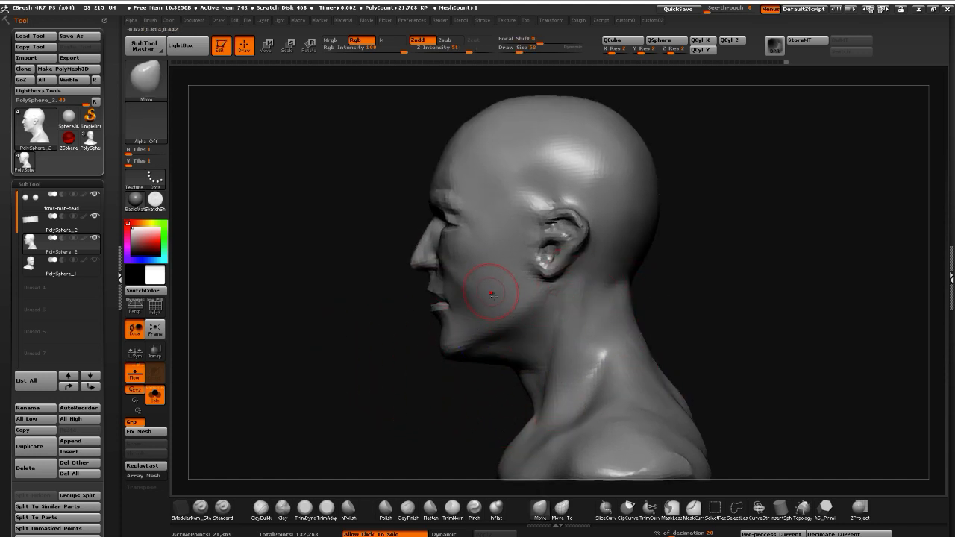
pyautogui.moveTo(369, 320)
pyautogui.keyDown('alt'); pyautogui.mouseDown()
pyautogui.moveTo(350, 305)
pyautogui.moveTo(363, 329)
pyautogui.moveTo(392, 322)
pyautogui.moveTo(350, 313)
pyautogui.moveTo(346, 324)
pyautogui.moveTo(371, 347)
pyautogui.moveTo(478, 368)
pyautogui.mouseUp(); pyautogui.keyUp('alt')
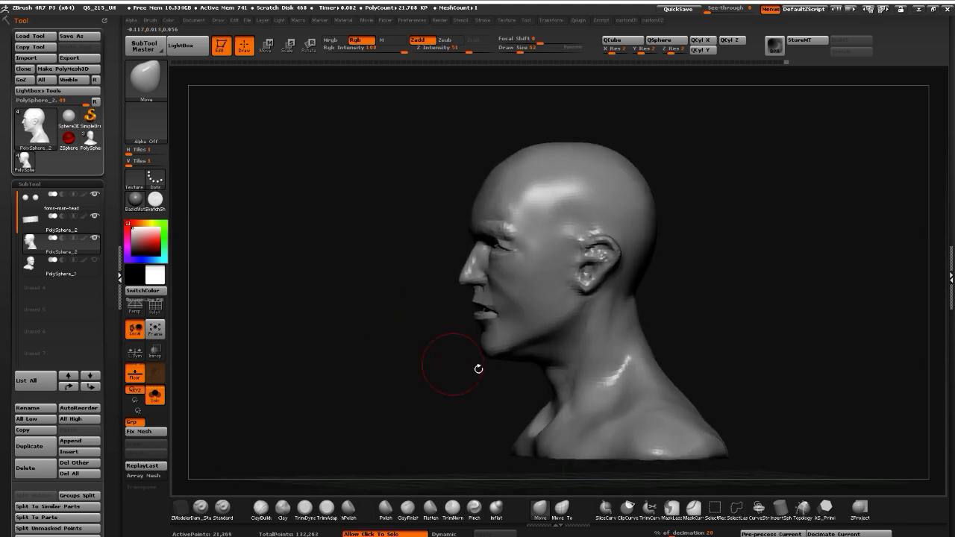
pyautogui.moveTo(540, 363); pyautogui.dragTo(518, 373)
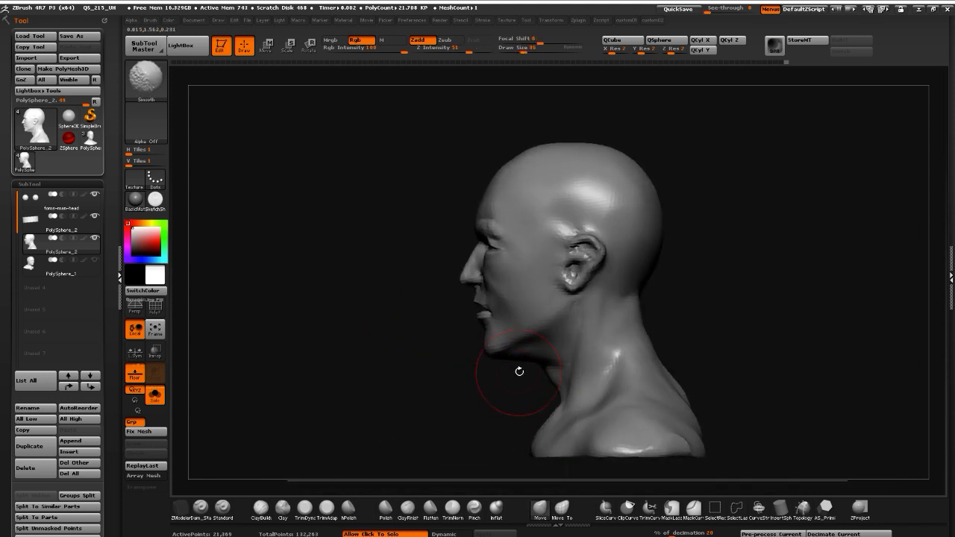
# Mask a diagonal band across each cheek from below the cheekbone toward the mouth corner and invert the mask
pyautogui.moveTo(409, 264)
pyautogui.mouseDown()
pyautogui.moveTo(395, 247)
pyautogui.moveTo(413, 229)
pyautogui.moveTo(420, 267)
pyautogui.moveTo(392, 294)
pyautogui.moveTo(388, 286)
pyautogui.moveTo(448, 204)
pyautogui.mouseUp()
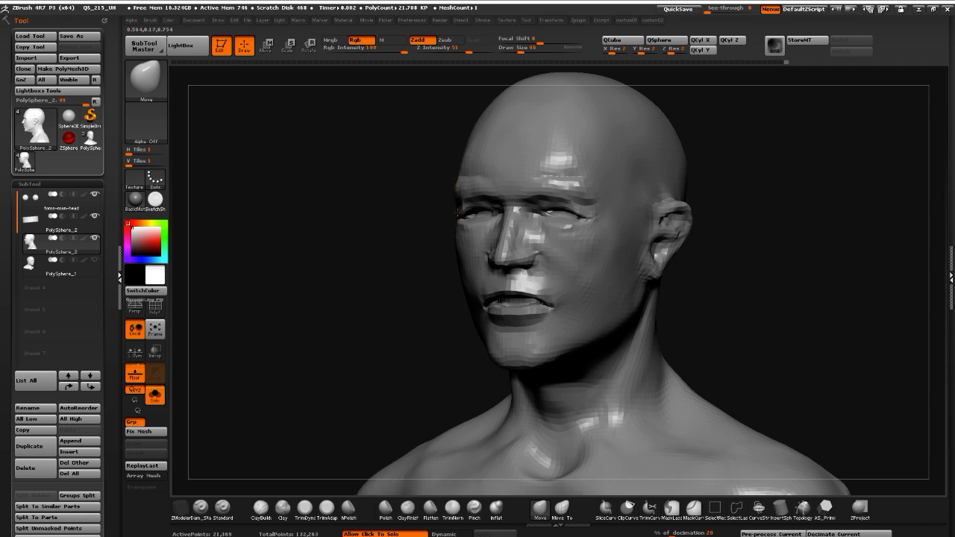
pyautogui.press('[')
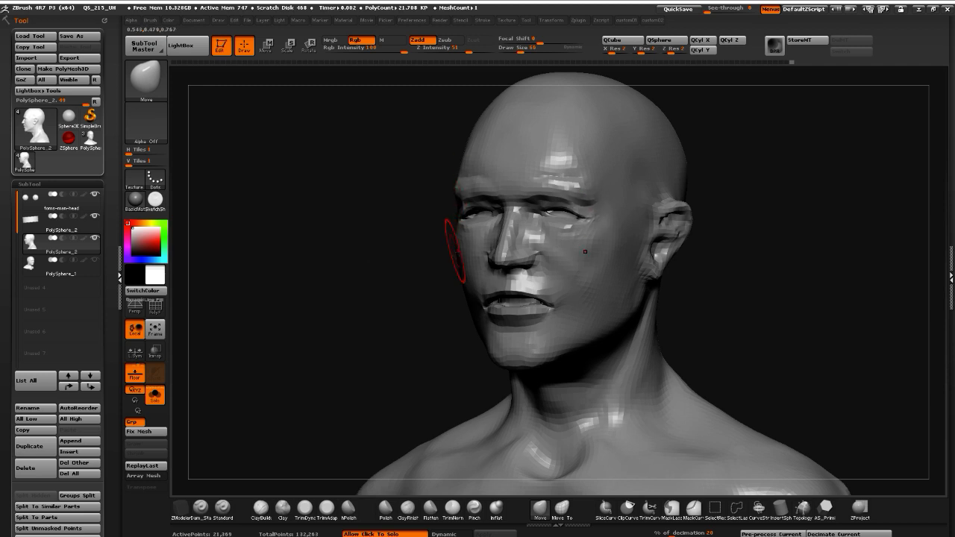
pyautogui.keyDown('shift'); pyautogui.moveTo(442, 277); pyautogui.dragTo(447, 277); pyautogui.keyUp('shift')
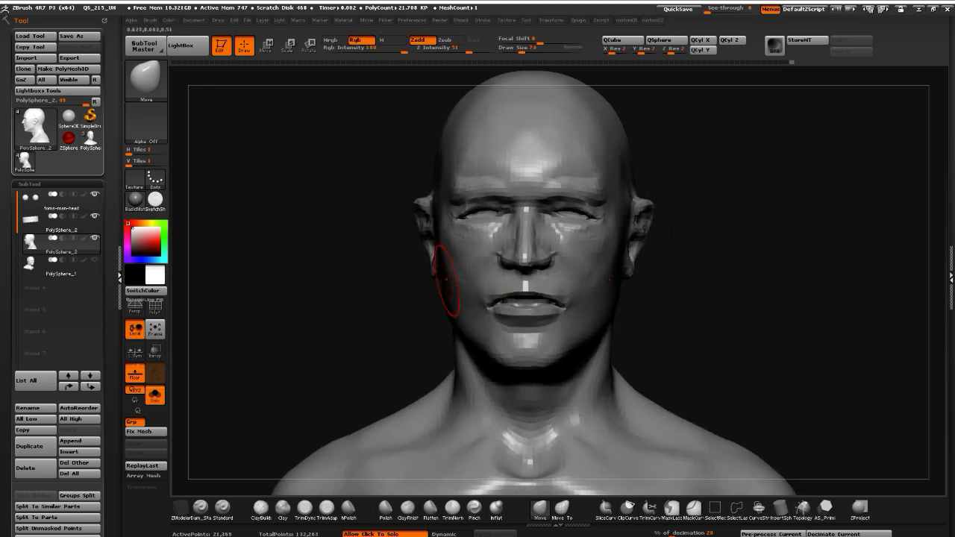
pyautogui.moveTo(355, 256)
pyautogui.mouseDown()
pyautogui.moveTo(395, 253)
pyautogui.moveTo(477, 310)
pyautogui.moveTo(445, 250)
pyautogui.moveTo(482, 322)
pyautogui.mouseUp()
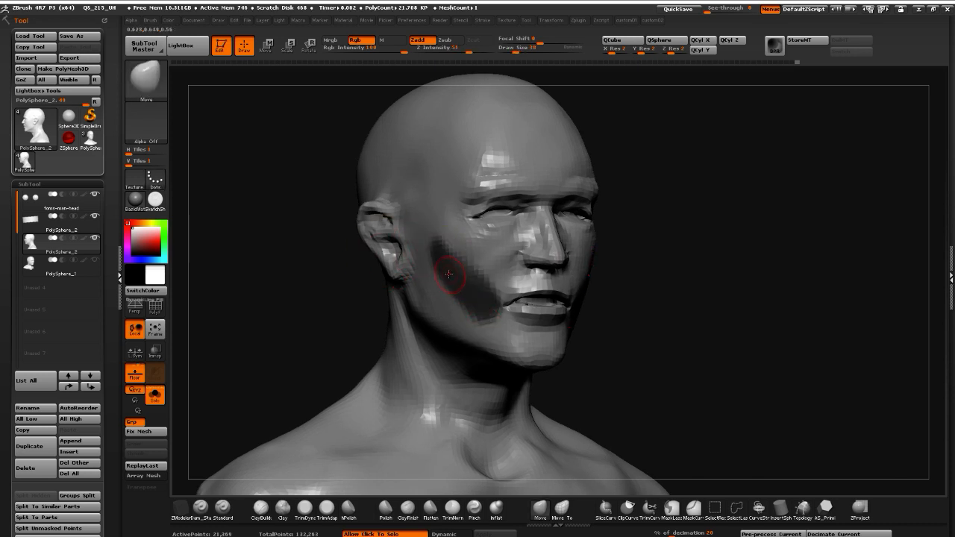
pyautogui.hotkey('ctrl', 'z')
pyautogui.moveTo(447, 254)
pyautogui.keyDown('ctrl'); pyautogui.mouseDown()
pyautogui.moveTo(478, 309)
pyautogui.moveTo(474, 301)
pyautogui.mouseUp(); pyautogui.keyUp('ctrl')
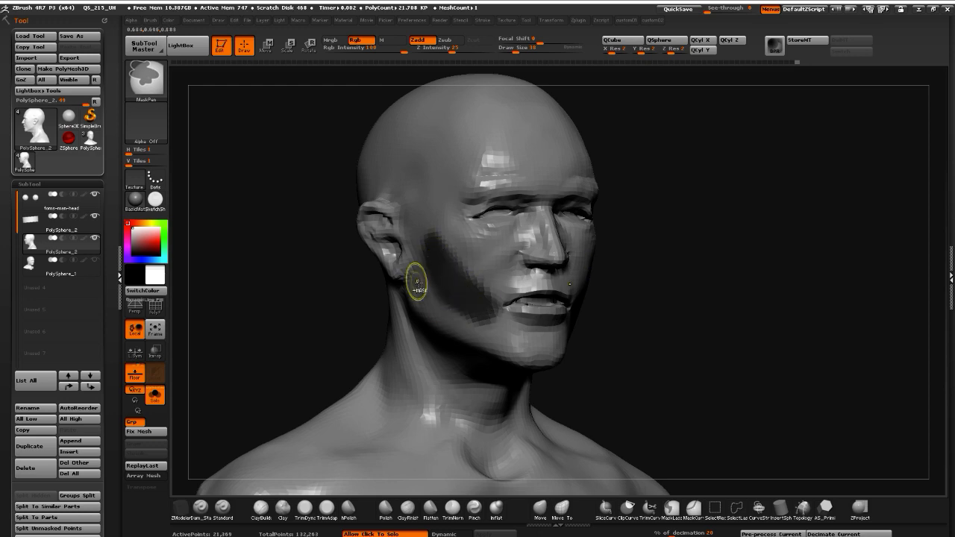
pyautogui.keyDown('ctrl'); pyautogui.click(315, 277); pyautogui.keyUp('ctrl')
# Reshape the unmasked cheek hollows with the Move brush, then clear the mask
pyautogui.moveTo(315, 277); pyautogui.dragTo(341, 295)
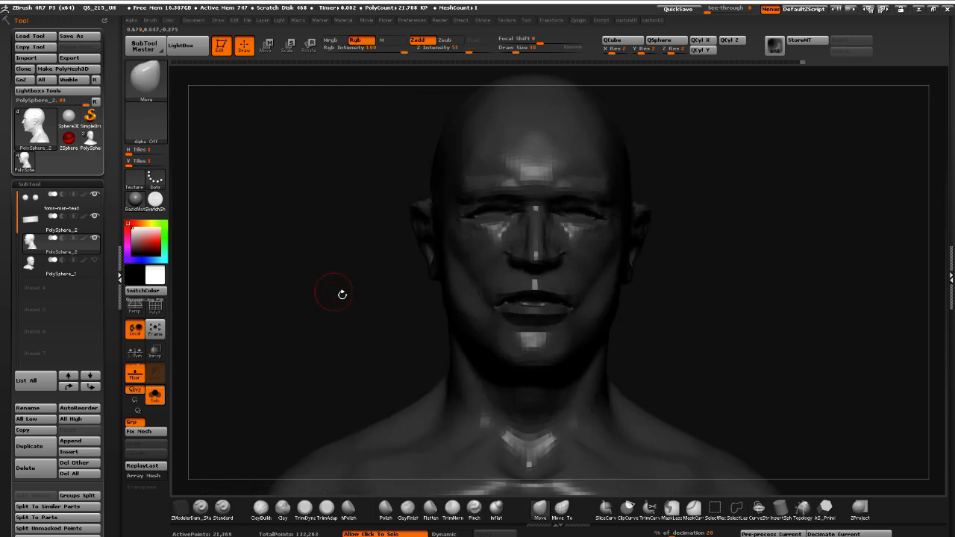
pyautogui.doubleClick(558, 510)
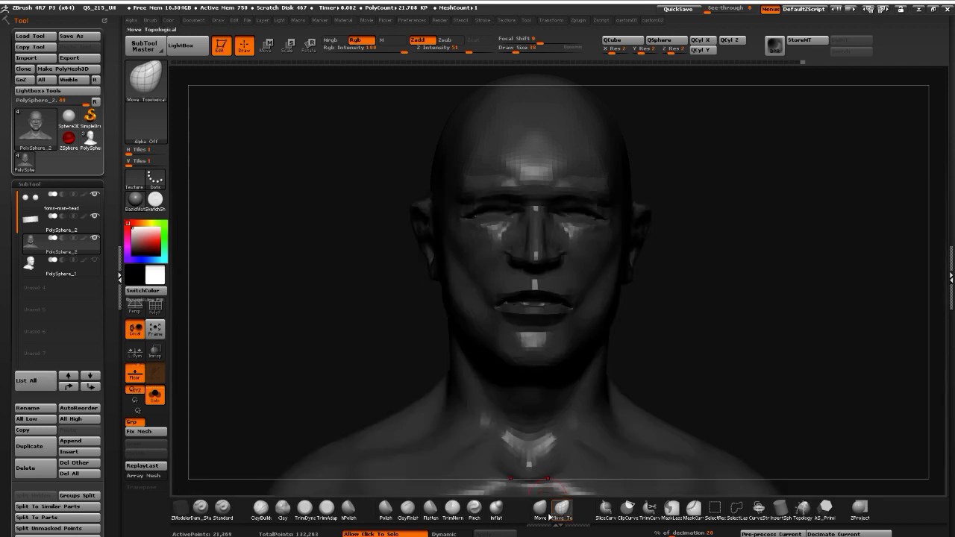
pyautogui.click(542, 508)
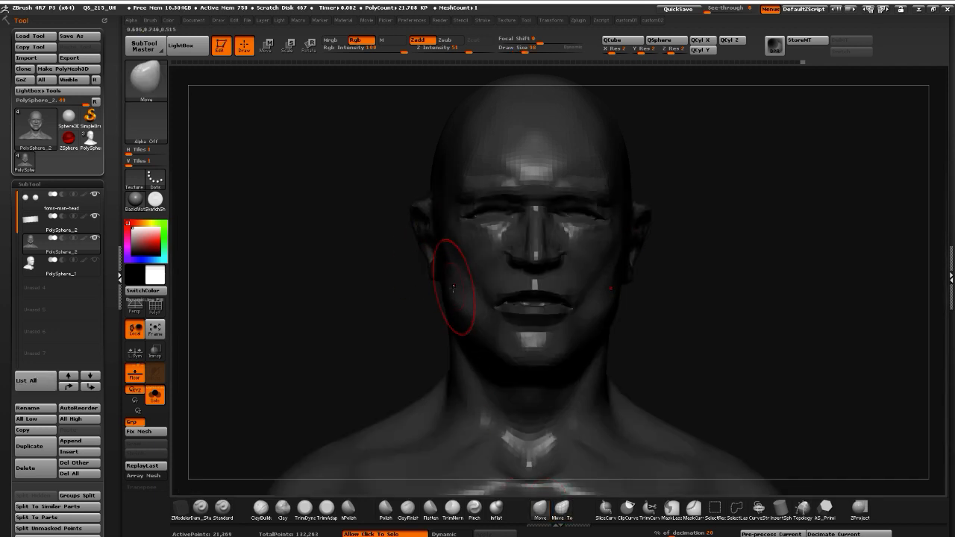
pyautogui.moveTo(337, 273); pyautogui.dragTo(437, 271)
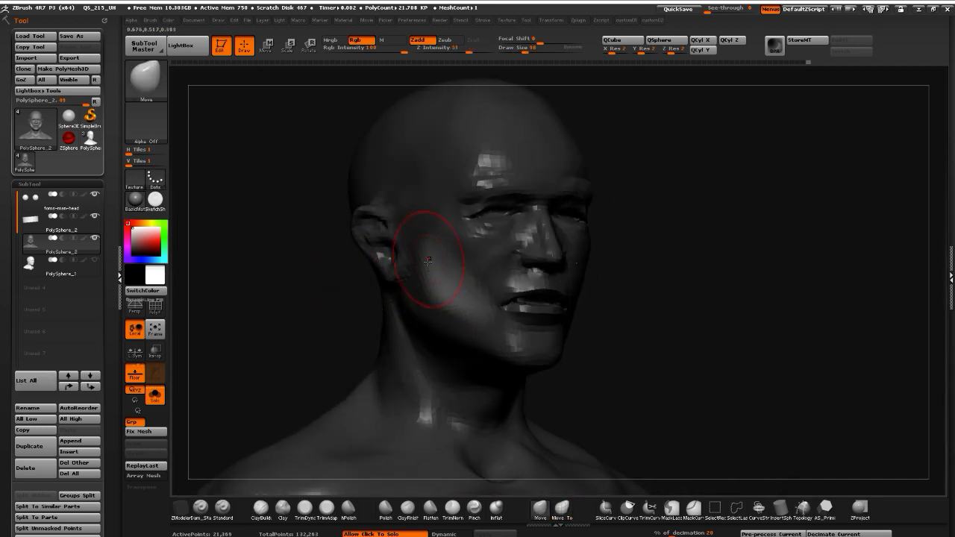
pyautogui.moveTo(358, 291)
pyautogui.mouseDown()
pyautogui.moveTo(303, 291)
pyautogui.moveTo(455, 291)
pyautogui.mouseUp()
pyautogui.moveTo(259, 277); pyautogui.dragTo(209, 294)
# Mask the folds running from beside the nose around the mouth corners and invert the mask
pyautogui.moveTo(303, 305)
pyautogui.keyDown('alt'); pyautogui.mouseDown()
pyautogui.moveTo(295, 309)
pyautogui.moveTo(552, 224)
pyautogui.mouseUp(); pyautogui.keyUp('alt')
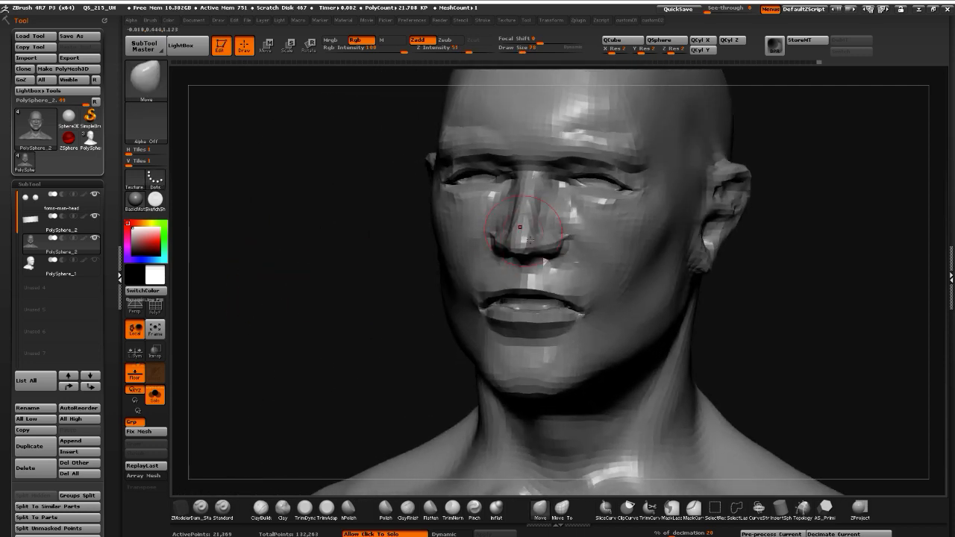
pyautogui.press('ctrl')
pyautogui.moveTo(598, 307)
pyautogui.keyDown('ctrl'); pyautogui.mouseDown()
pyautogui.moveTo(571, 263)
pyautogui.moveTo(619, 329)
pyautogui.mouseUp(); pyautogui.keyUp('ctrl')
pyautogui.keyDown('ctrl'); pyautogui.click(374, 307); pyautogui.keyUp('ctrl')
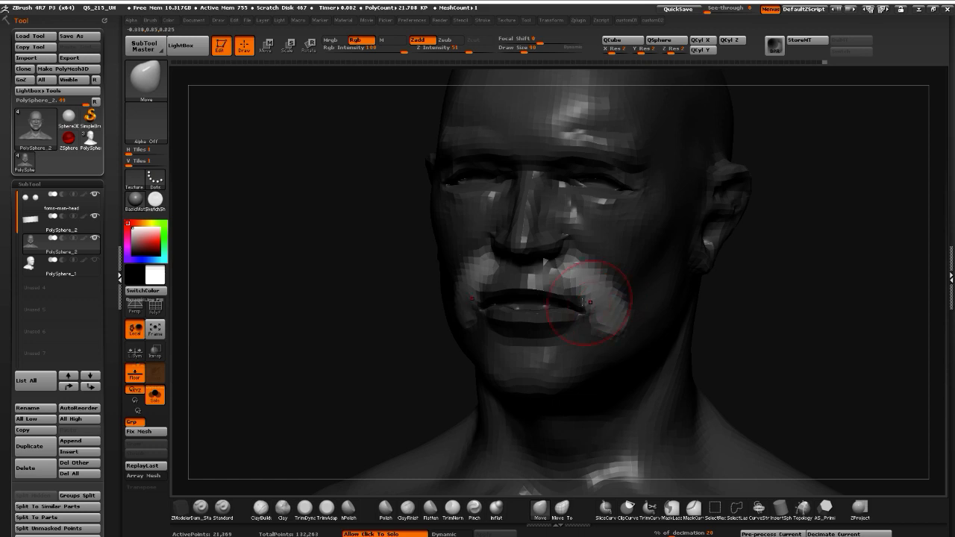
# Shape the folds beside the mouth with the Move brush, clear the mask and adjust the surrounding cheeks
pyautogui.moveTo(357, 300); pyautogui.dragTo(612, 309)
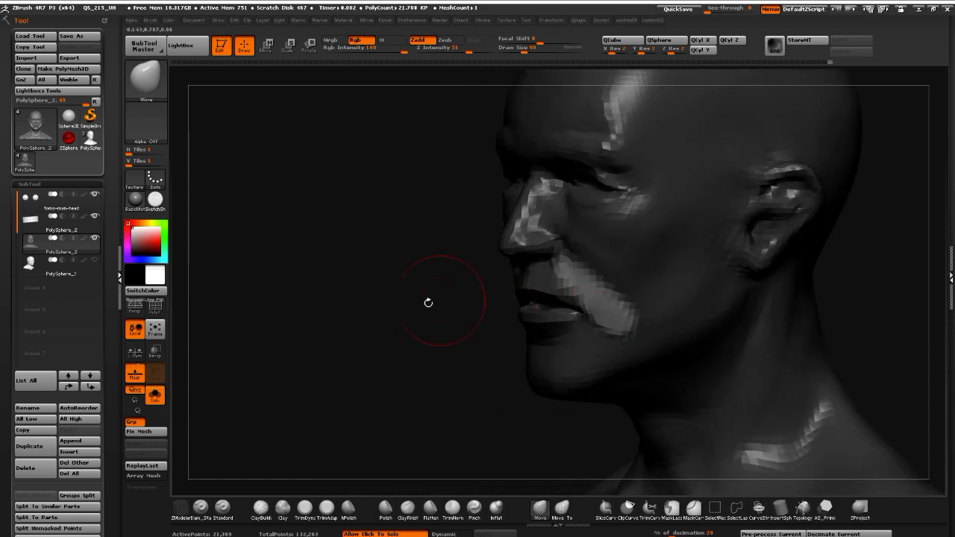
pyautogui.moveTo(428, 302)
pyautogui.mouseDown()
pyautogui.moveTo(552, 338)
pyautogui.moveTo(439, 331)
pyautogui.moveTo(594, 334)
pyautogui.mouseUp()
pyautogui.moveTo(369, 315)
pyautogui.mouseDown()
pyautogui.moveTo(357, 322)
pyautogui.moveTo(407, 316)
pyautogui.moveTo(366, 310)
pyautogui.moveTo(403, 314)
pyautogui.mouseUp()
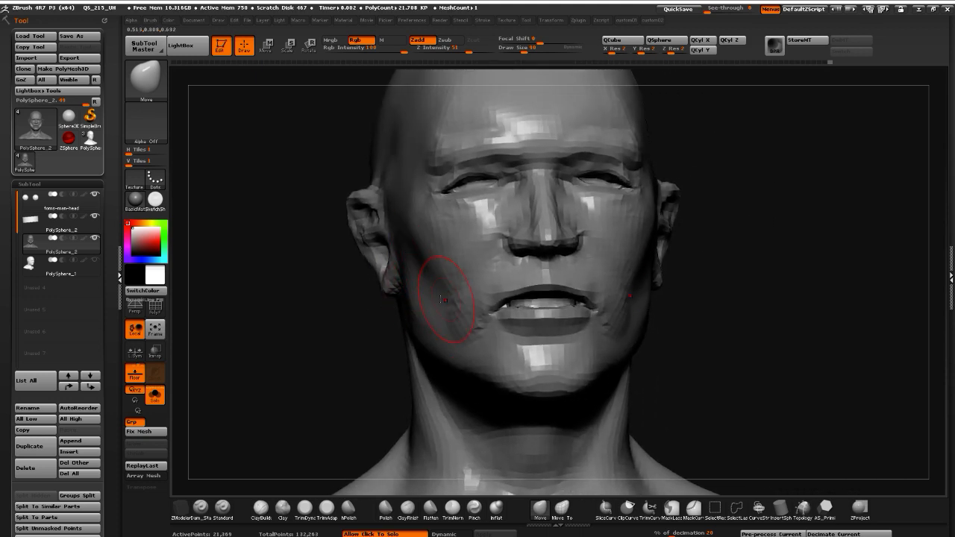
pyautogui.moveTo(328, 310); pyautogui.dragTo(349, 255)
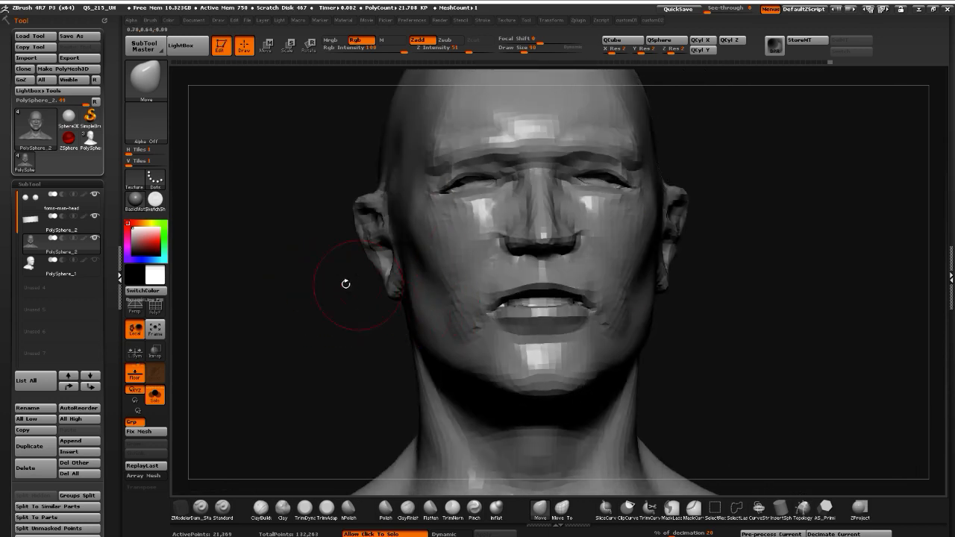
pyautogui.moveTo(318, 301)
pyautogui.mouseDown()
pyautogui.moveTo(299, 311)
pyautogui.moveTo(318, 312)
pyautogui.mouseUp()
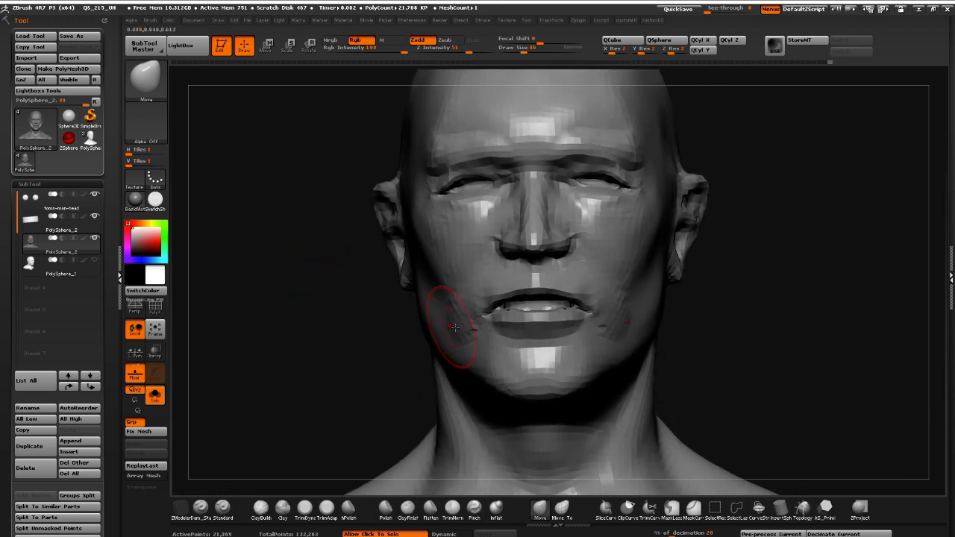
# Smooth the cheeks and the folds beside the mouth corners, then choose the Clay brush
pyautogui.press('shift')
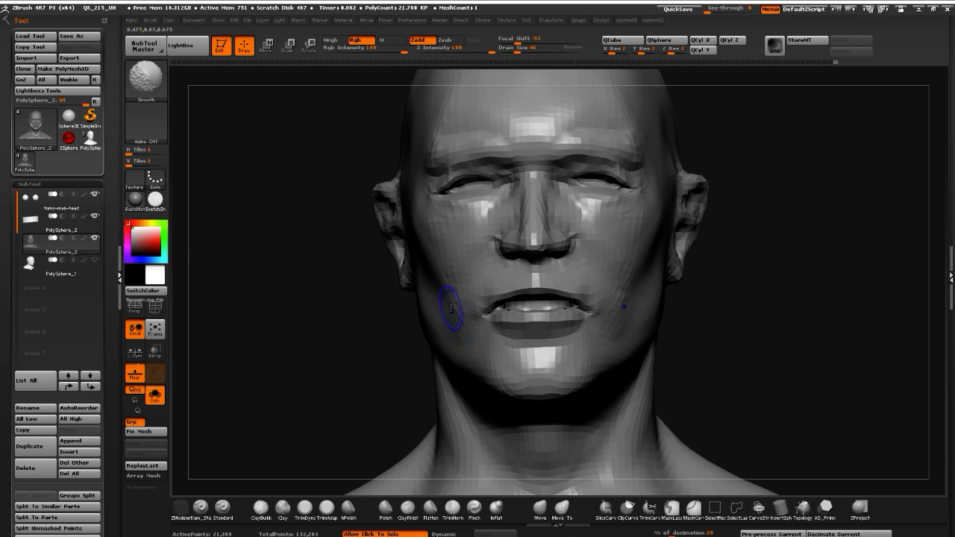
pyautogui.moveTo(305, 288); pyautogui.dragTo(399, 305)
pyautogui.press('shift')
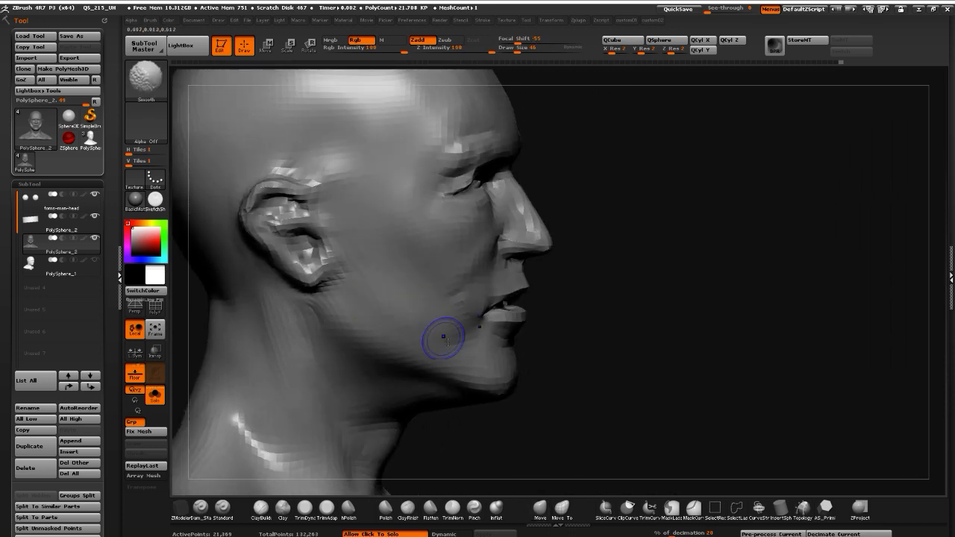
pyautogui.moveTo(532, 416); pyautogui.dragTo(487, 407)
pyautogui.click(283, 509)
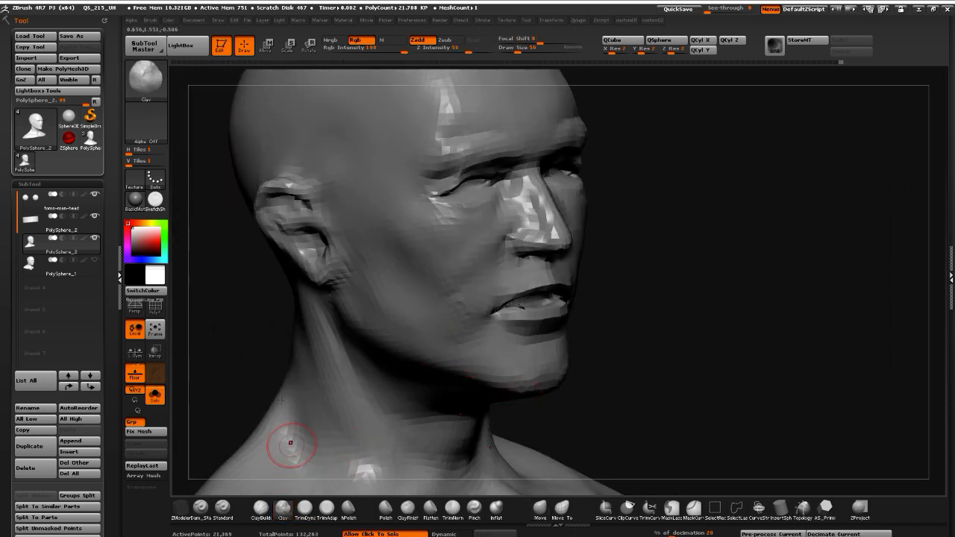
pyautogui.moveTo(714, 395); pyautogui.dragTo(648, 389)
# Raise the DynaMesh resolution and remesh the head at the higher density
pyautogui.press('1')
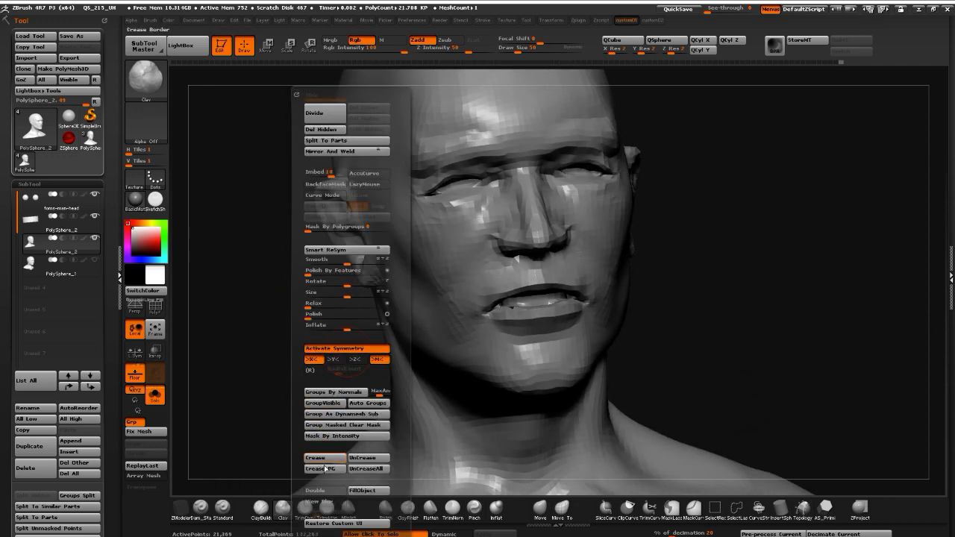
pyautogui.press('2')
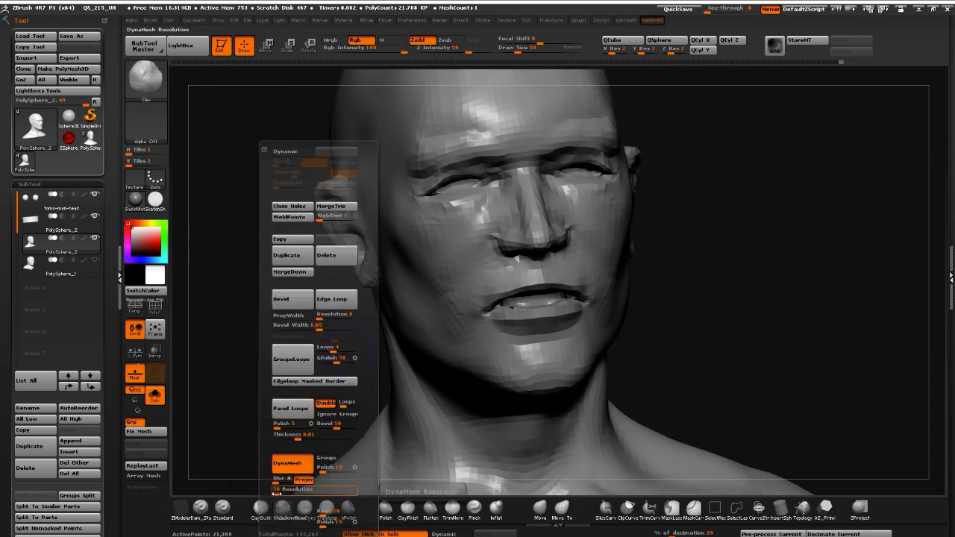
pyautogui.moveTo(275, 493); pyautogui.dragTo(278, 494)
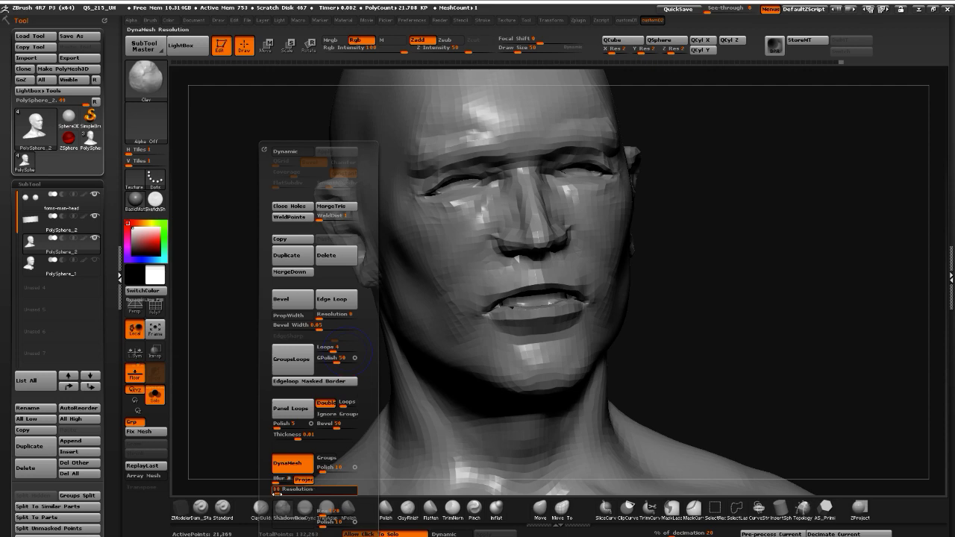
pyautogui.press('ctrl')
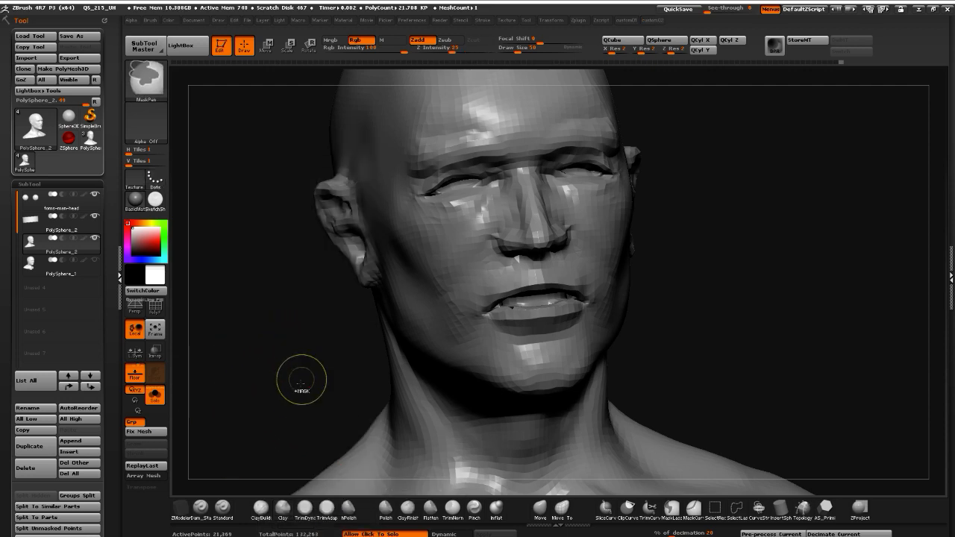
pyautogui.moveTo(286, 385)
pyautogui.keyDown('ctrl'); pyautogui.mouseDown()
pyautogui.moveTo(253, 358)
pyautogui.moveTo(281, 343)
pyautogui.mouseUp(); pyautogui.keyUp('ctrl')
# Show the eyeballs together with the head and refine the face and outer eye areas with the Move brush
pyautogui.moveTo(290, 281)
pyautogui.keyDown('alt'); pyautogui.mouseDown()
pyautogui.moveTo(307, 305)
pyautogui.moveTo(284, 306)
pyautogui.moveTo(298, 311)
pyautogui.moveTo(302, 296)
pyautogui.moveTo(271, 289)
pyautogui.moveTo(329, 295)
pyautogui.moveTo(239, 287)
pyautogui.mouseUp(); pyautogui.keyUp('alt')
pyautogui.click(540, 509)
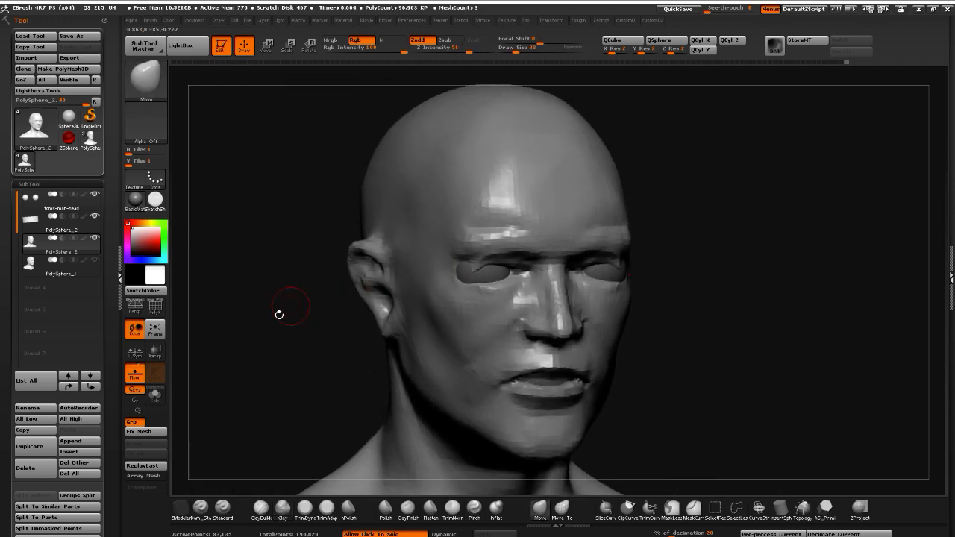
pyautogui.moveTo(279, 315); pyautogui.dragTo(341, 313)
pyautogui.keyDown('shift'); pyautogui.moveTo(672, 403); pyautogui.dragTo(631, 402); pyautogui.keyUp('shift')
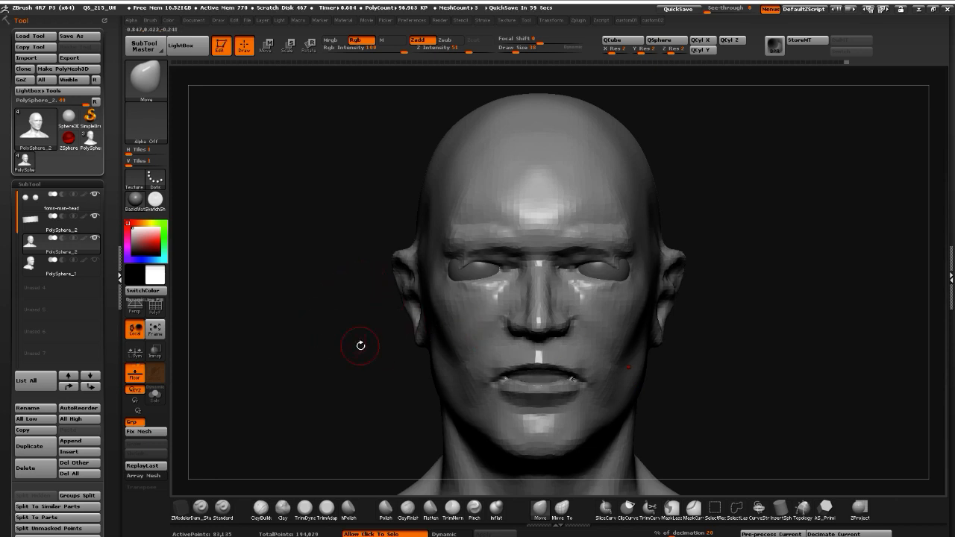
pyautogui.moveTo(291, 305); pyautogui.dragTo(357, 312)
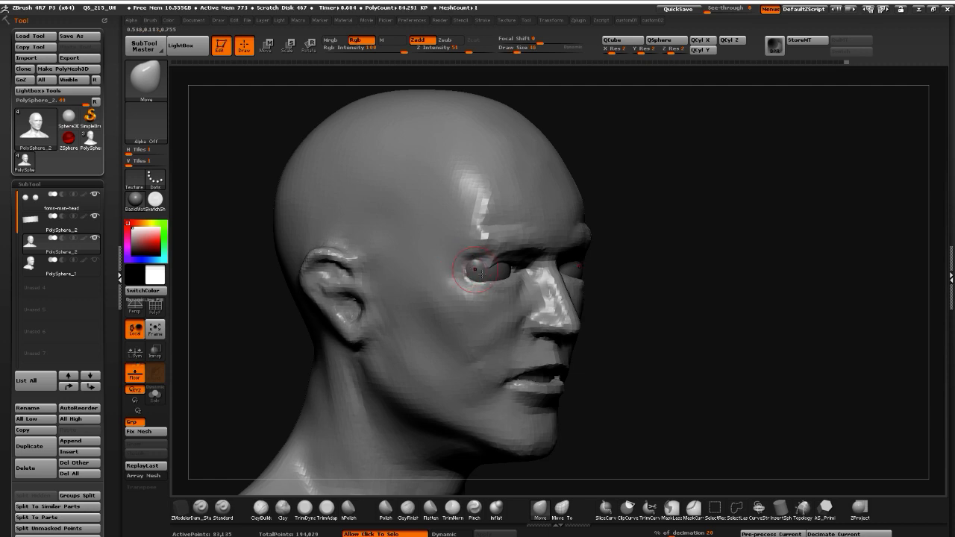
pyautogui.moveTo(642, 299); pyautogui.dragTo(534, 253)
pyautogui.keyDown('shift'); pyautogui.moveTo(338, 267); pyautogui.dragTo(334, 275); pyautogui.keyUp('shift')
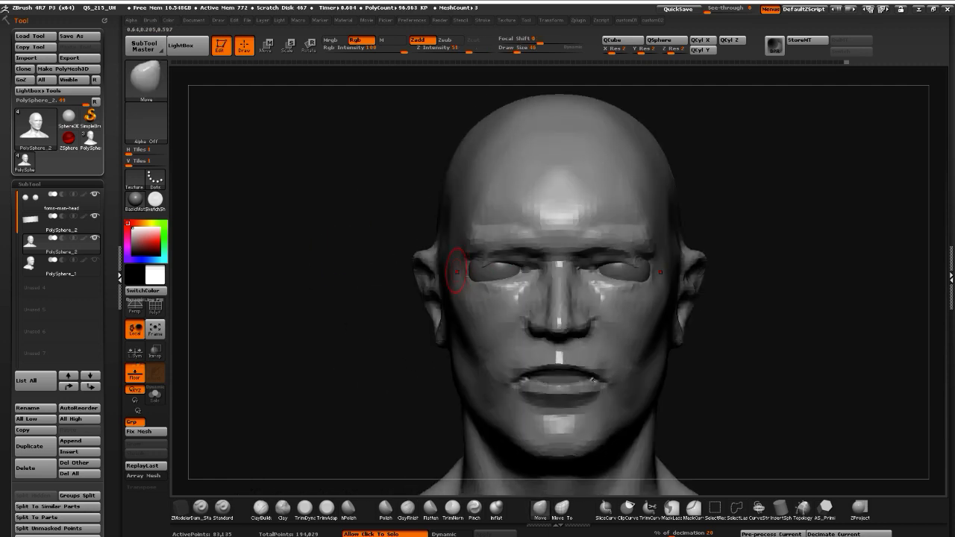
# Select the eyeballs and adjust their horizontal position slightly with the Move transpose line
pyautogui.keyDown('alt'); pyautogui.click(486, 270); pyautogui.keyUp('alt')
pyautogui.click(266, 47)
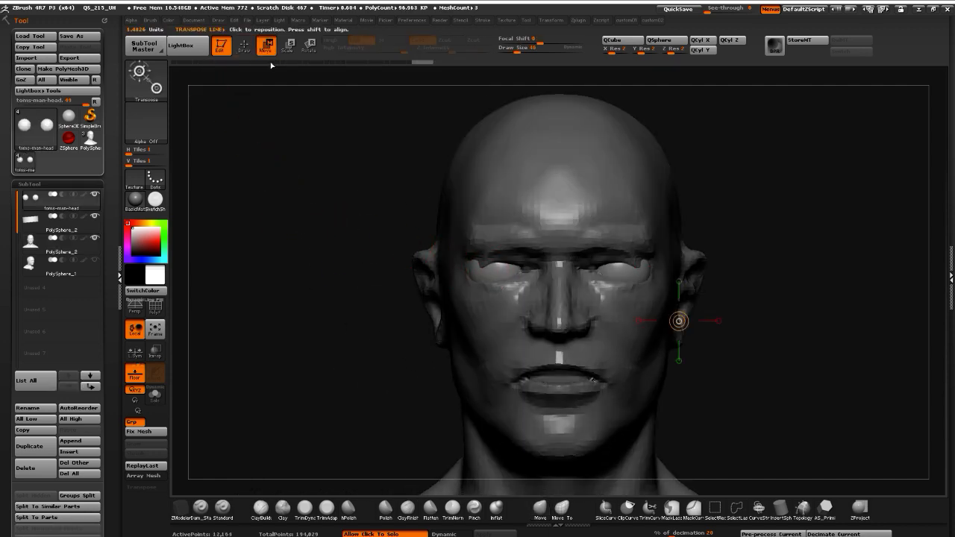
pyautogui.moveTo(492, 274); pyautogui.dragTo(331, 275)
pyautogui.moveTo(411, 275); pyautogui.dragTo(410, 275)
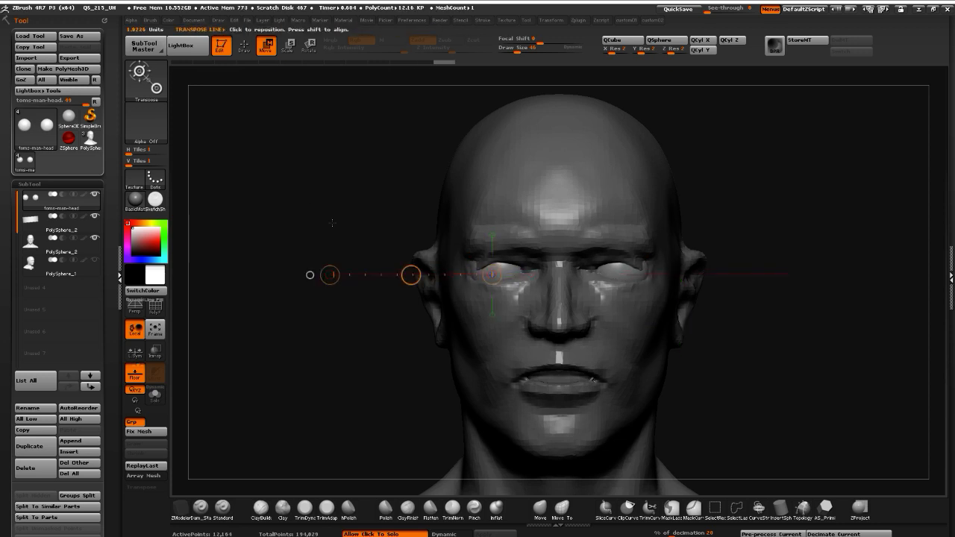
pyautogui.click(246, 47)
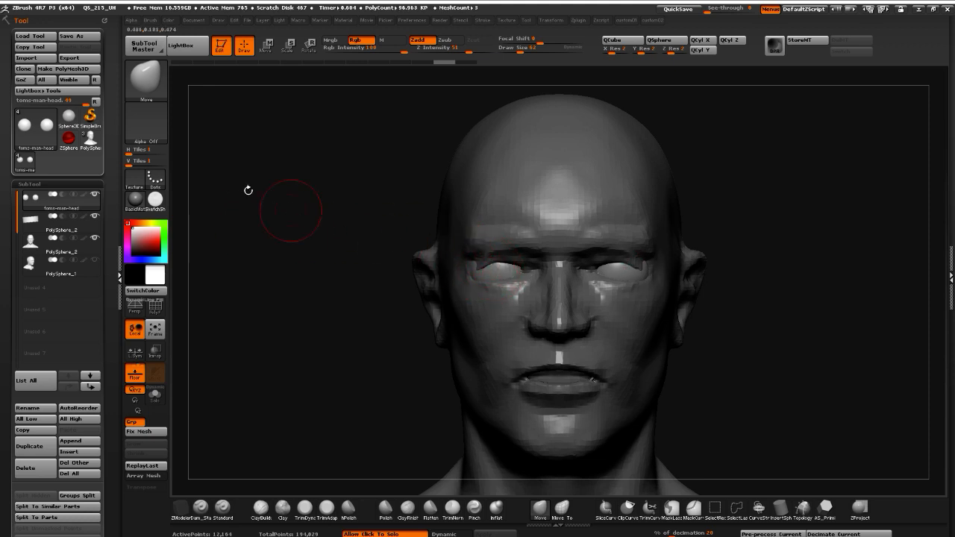
# Select the head again and refine the brow and eye sockets with the Move brush, checking the profile
pyautogui.keyDown('alt'); pyautogui.click(479, 240); pyautogui.keyUp('alt')
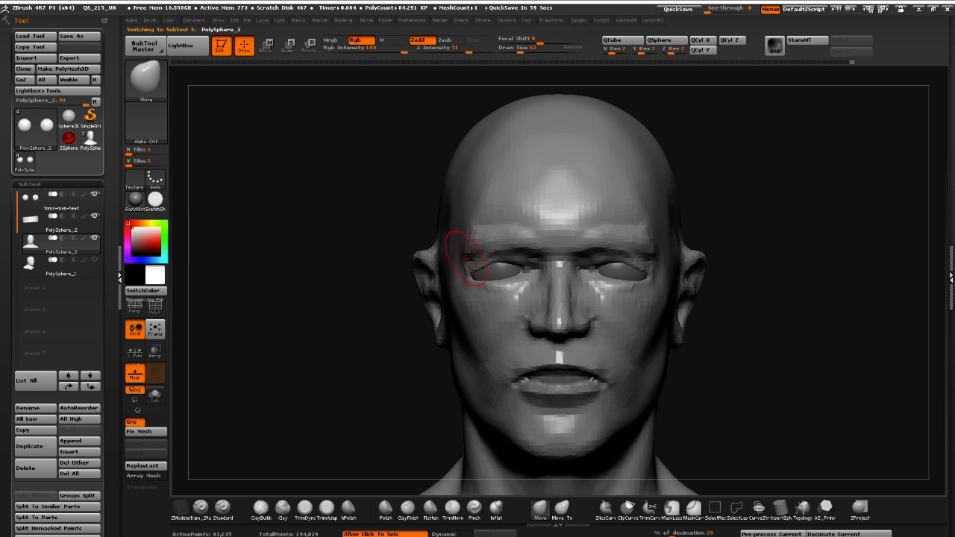
pyautogui.moveTo(361, 202); pyautogui.dragTo(465, 237)
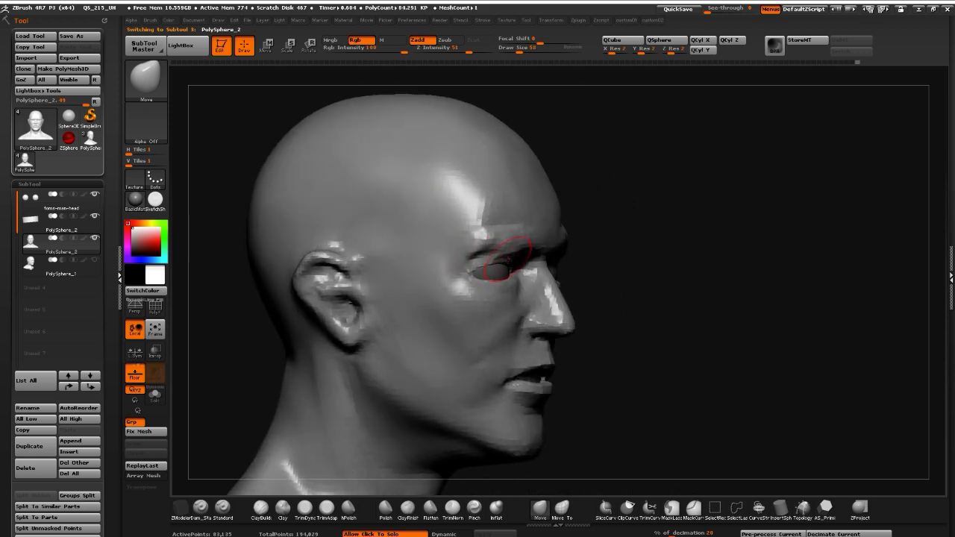
pyautogui.moveTo(639, 405); pyautogui.dragTo(609, 388)
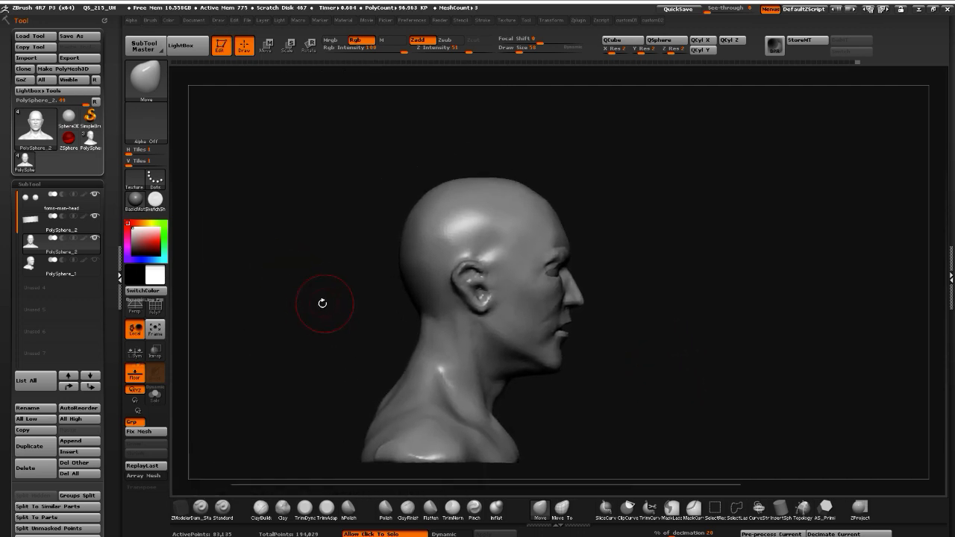
pyautogui.keyDown('alt'); pyautogui.moveTo(322, 303); pyautogui.dragTo(326, 325); pyautogui.keyUp('alt')
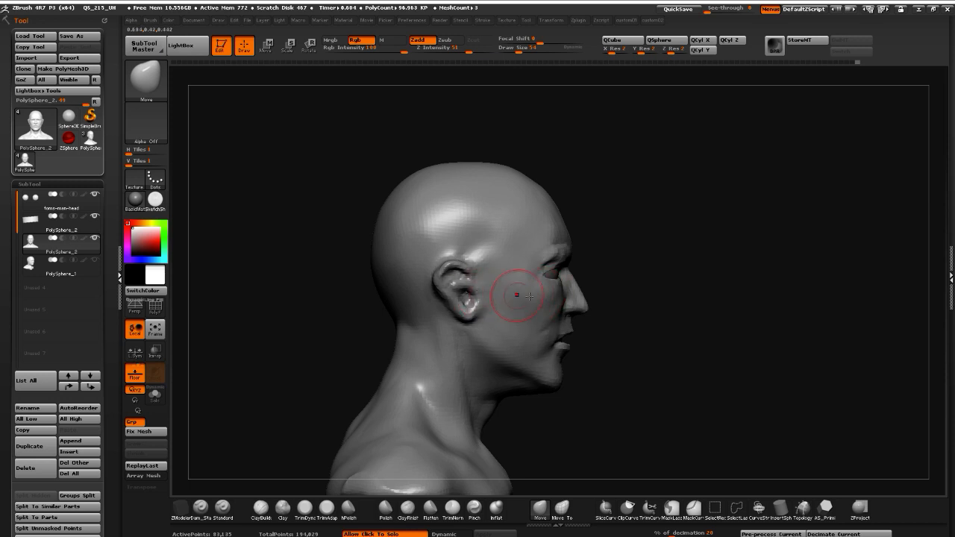
pyautogui.keyDown('alt'); pyautogui.moveTo(292, 247); pyautogui.dragTo(295, 243); pyautogui.keyUp('alt')
# Mask the ear, invert the mask, shift the ear slightly toward the face with the Move transpose line, and clear the mask
pyautogui.moveTo(463, 274)
pyautogui.keyDown('ctrl'); pyautogui.mouseDown()
pyautogui.moveTo(485, 281)
pyautogui.moveTo(478, 287)
pyautogui.mouseUp(); pyautogui.keyUp('ctrl')
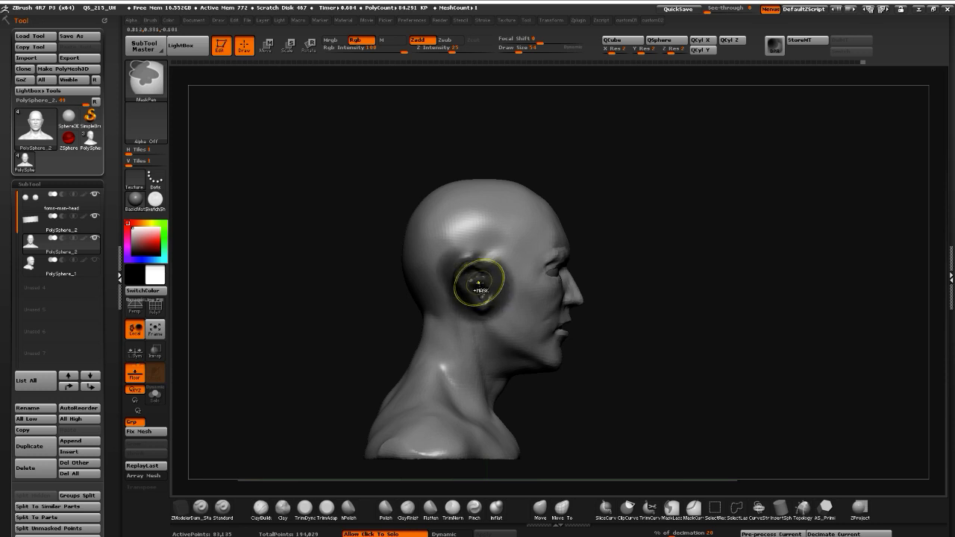
pyautogui.keyDown('ctrl'); pyautogui.click(318, 253); pyautogui.keyUp('ctrl')
pyautogui.click(266, 46)
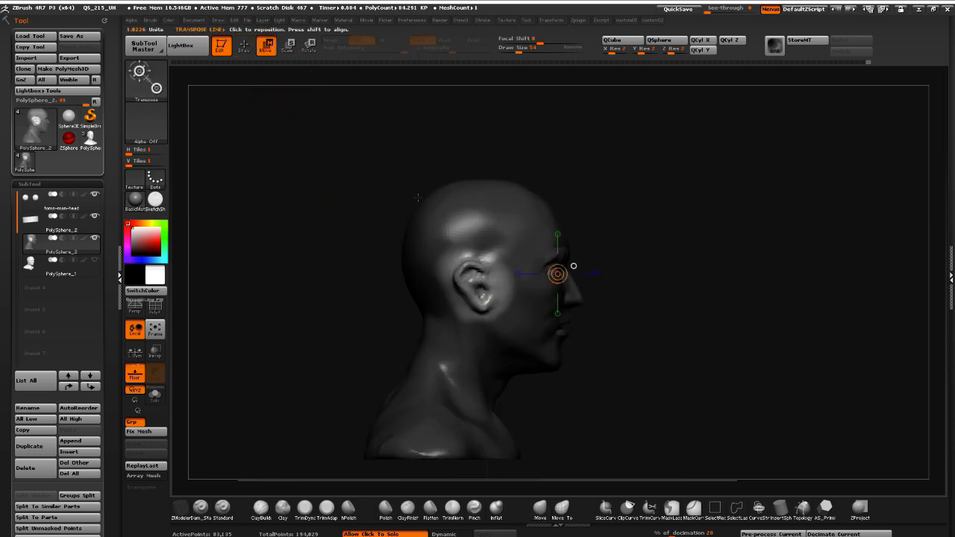
pyautogui.moveTo(472, 286)
pyautogui.mouseDown()
pyautogui.moveTo(369, 277)
pyautogui.moveTo(357, 287)
pyautogui.mouseUp()
pyautogui.moveTo(415, 287); pyautogui.dragTo(418, 288)
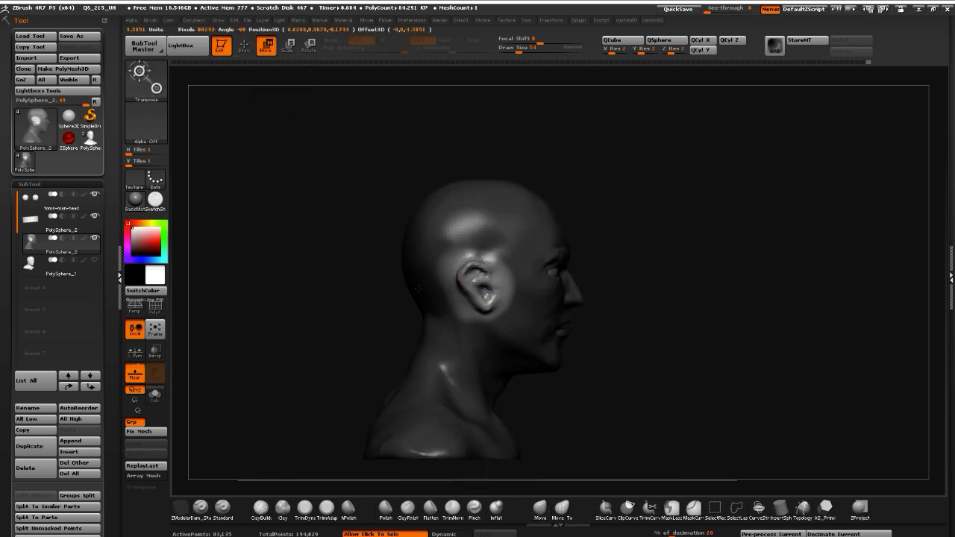
pyautogui.moveTo(366, 350)
pyautogui.keyDown('ctrl'); pyautogui.mouseDown()
pyautogui.moveTo(384, 371)
pyautogui.moveTo(350, 372)
pyautogui.mouseUp(); pyautogui.keyUp('ctrl')
# Reshape the jaw and the lower side of the face with the Move brush, working from side and front angles
pyautogui.click(540, 509)
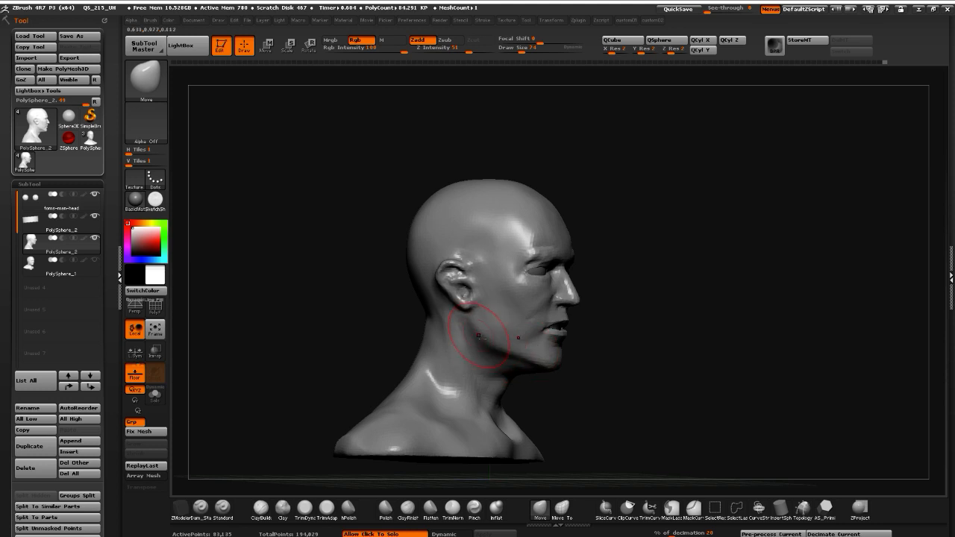
pyautogui.moveTo(313, 336)
pyautogui.mouseDown()
pyautogui.moveTo(228, 316)
pyautogui.moveTo(336, 336)
pyautogui.mouseUp()
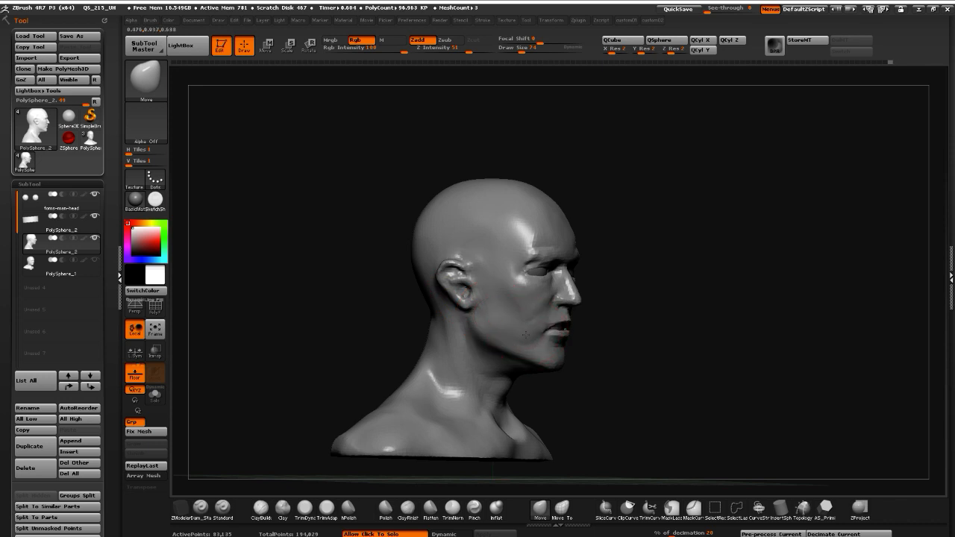
pyautogui.moveTo(643, 380); pyautogui.dragTo(570, 385)
pyautogui.moveTo(415, 299)
pyautogui.keyDown('alt'); pyautogui.mouseDown()
pyautogui.moveTo(411, 332)
pyautogui.moveTo(409, 283)
pyautogui.moveTo(470, 286)
pyautogui.mouseUp(); pyautogui.keyUp('alt')
pyautogui.moveTo(616, 281); pyautogui.dragTo(576, 276)
pyautogui.moveTo(650, 300); pyautogui.dragTo(605, 302)
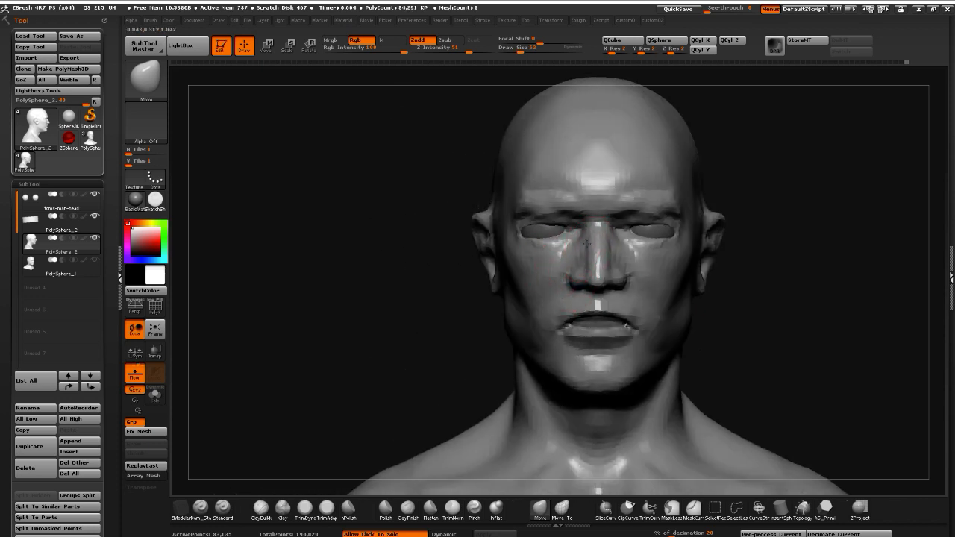
# Adjust the brow, outer eye corners and temples with the Move brush, checking the face from below and the front
pyautogui.moveTo(370, 260)
pyautogui.mouseDown()
pyautogui.moveTo(331, 284)
pyautogui.moveTo(338, 267)
pyautogui.moveTo(515, 297)
pyautogui.mouseUp()
pyautogui.keyDown('alt'); pyautogui.moveTo(348, 232); pyautogui.dragTo(356, 270); pyautogui.keyUp('alt')
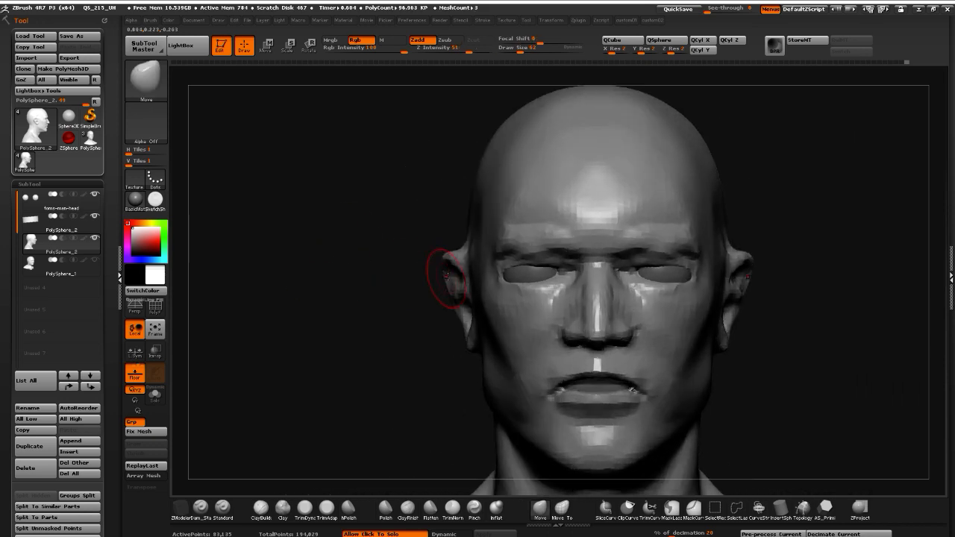
pyautogui.moveTo(393, 318); pyautogui.dragTo(414, 277)
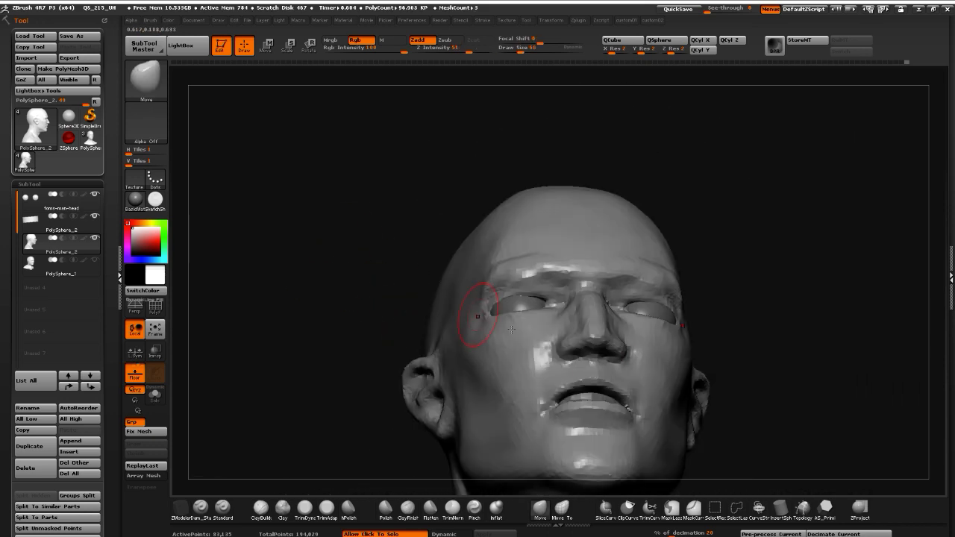
pyautogui.moveTo(585, 351); pyautogui.dragTo(586, 341)
pyautogui.moveTo(280, 273)
pyautogui.mouseDown()
pyautogui.moveTo(277, 306)
pyautogui.moveTo(386, 300)
pyautogui.moveTo(471, 335)
pyautogui.moveTo(540, 296)
pyautogui.mouseUp()
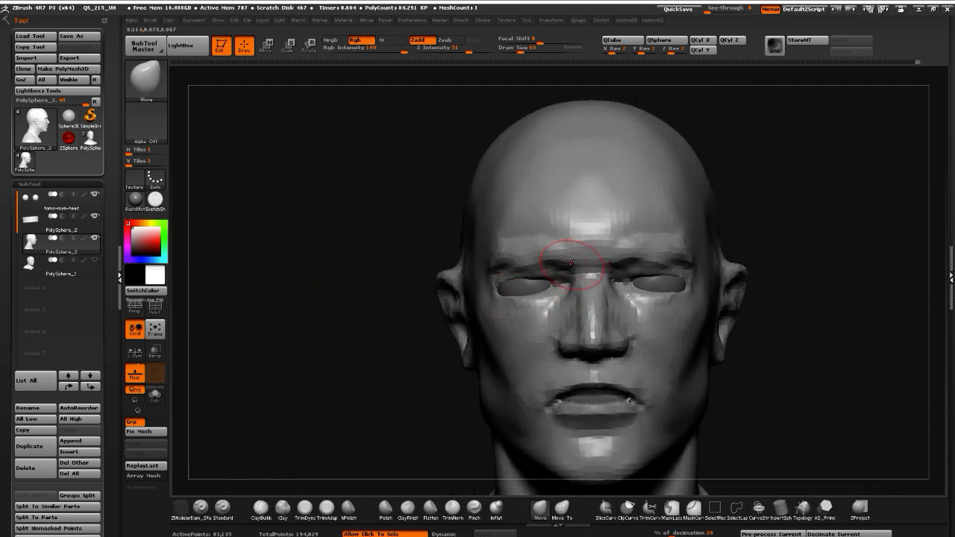
pyautogui.moveTo(386, 273); pyautogui.dragTo(416, 264)
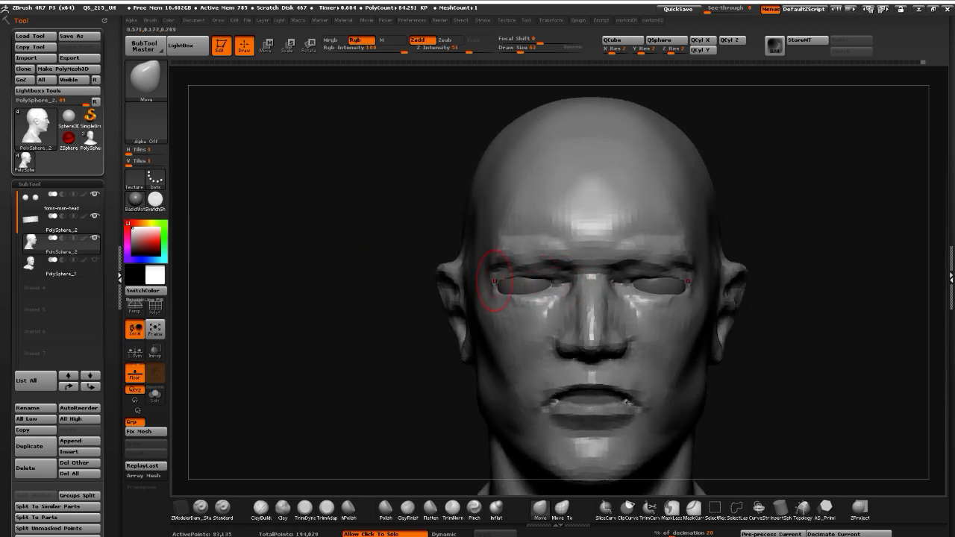
pyautogui.moveTo(406, 282)
pyautogui.mouseDown()
pyautogui.moveTo(478, 272)
pyautogui.moveTo(453, 267)
pyautogui.mouseUp()
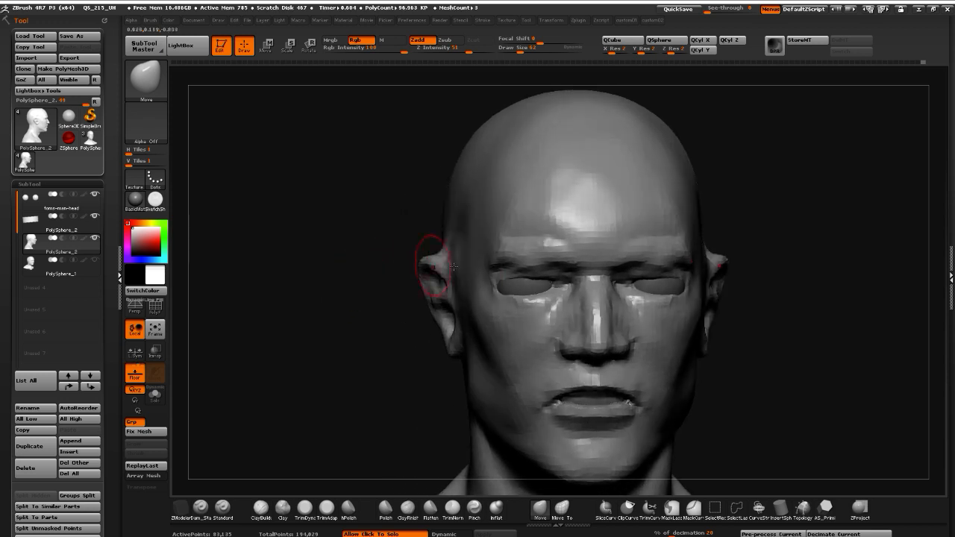
# Rework the brow and eye sockets with the Clay brush and smooth the area around the eye openings
pyautogui.click(282, 509)
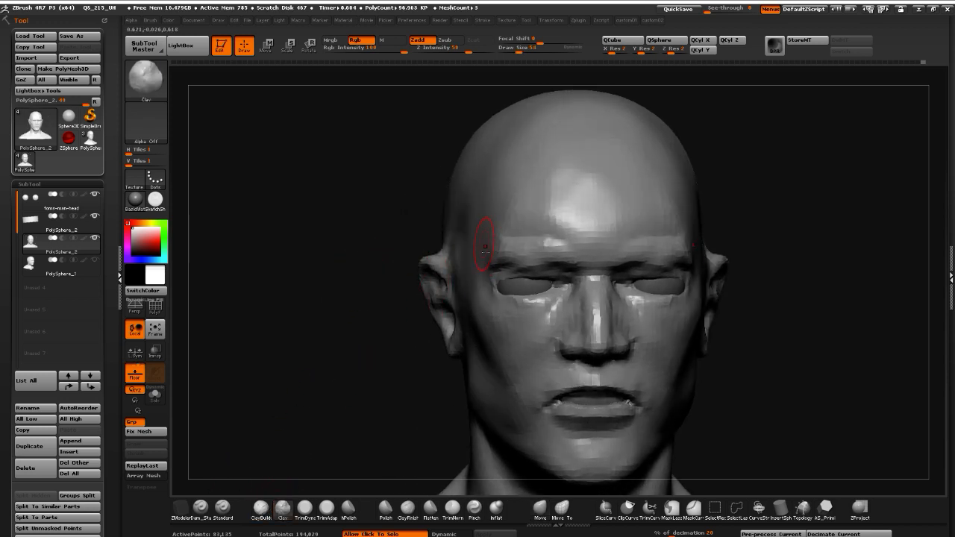
pyautogui.moveTo(515, 270)
pyautogui.keyDown('shift'); pyautogui.mouseDown()
pyautogui.moveTo(506, 267)
pyautogui.moveTo(534, 270)
pyautogui.moveTo(535, 290)
pyautogui.moveTo(524, 283)
pyautogui.moveTo(540, 280)
pyautogui.mouseUp(); pyautogui.keyUp('shift')
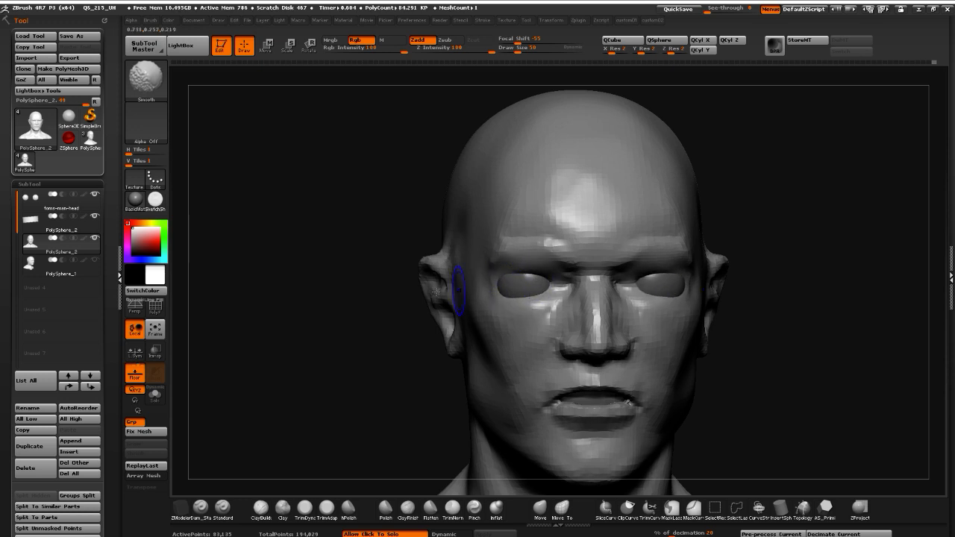
pyautogui.moveTo(324, 338); pyautogui.dragTo(303, 324)
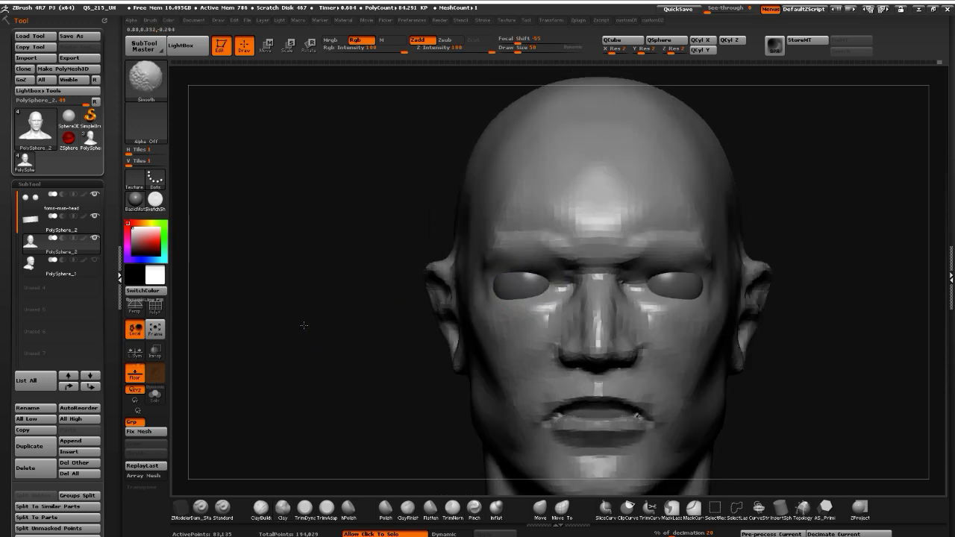
pyautogui.moveTo(520, 280); pyautogui.dragTo(515, 285)
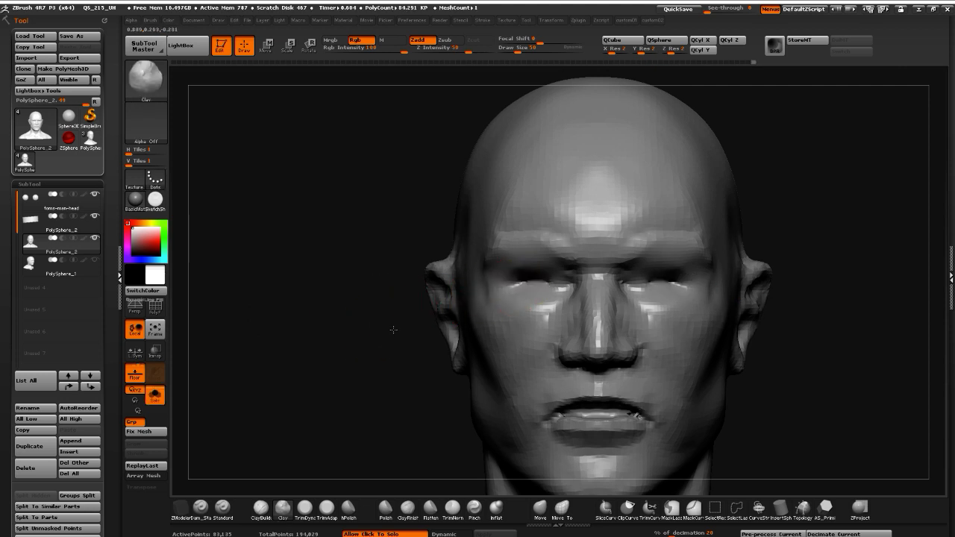
# Select and isolate the eyeballs, place a transpose line from one eyeball's centre, and scale both down slightly
pyautogui.keyDown('alt'); pyautogui.click(521, 287); pyautogui.keyUp('alt')
pyautogui.click(364, 313)
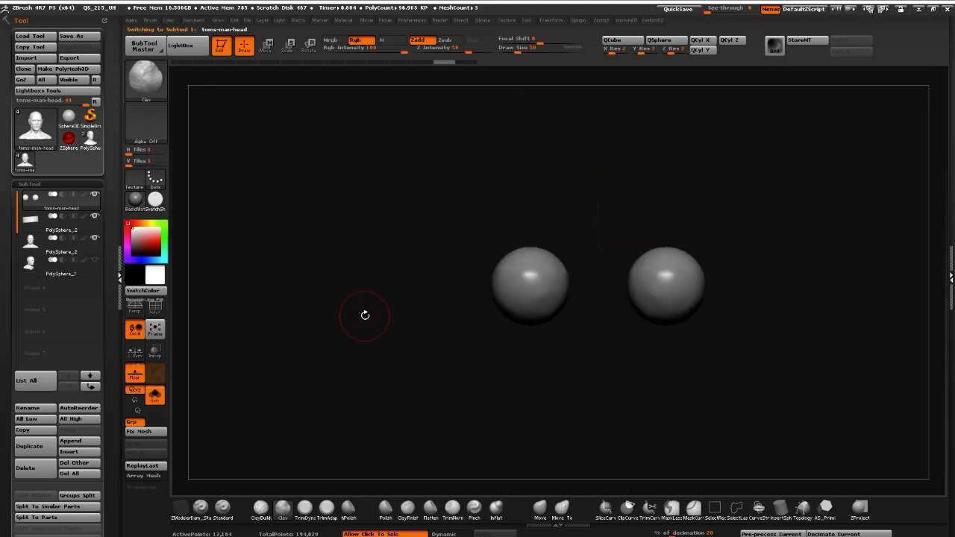
pyautogui.click(270, 51)
pyautogui.click(309, 45)
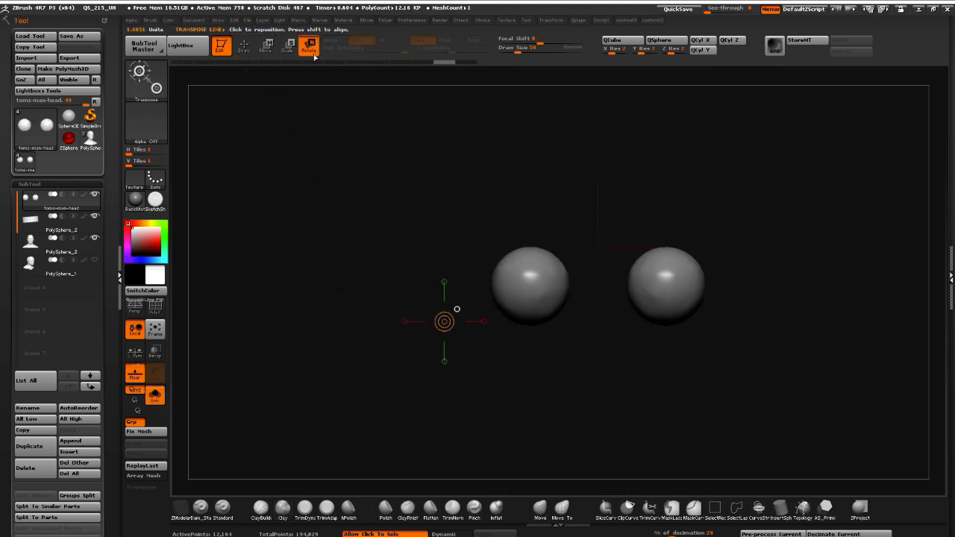
pyautogui.moveTo(530, 284); pyautogui.dragTo(420, 364)
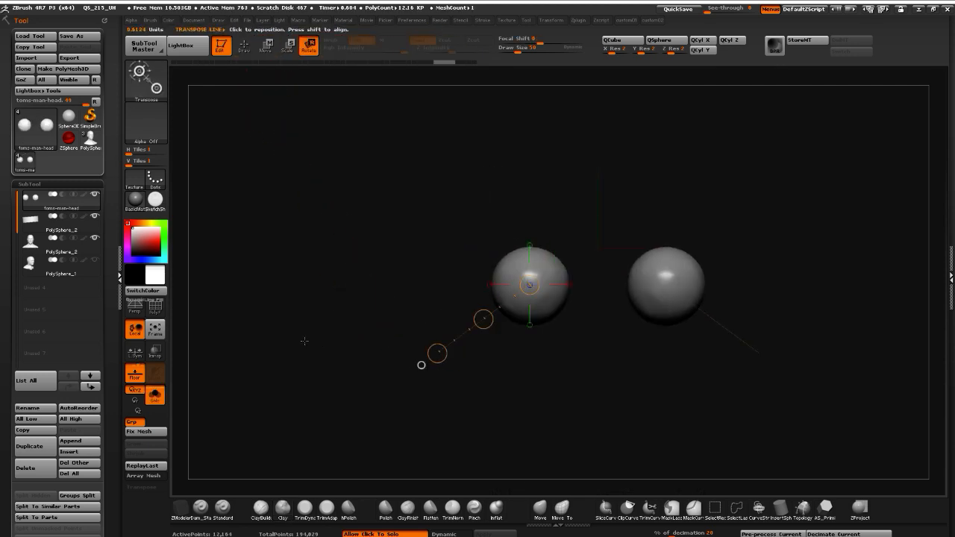
pyautogui.click(309, 345)
pyautogui.moveTo(438, 353); pyautogui.dragTo(459, 340)
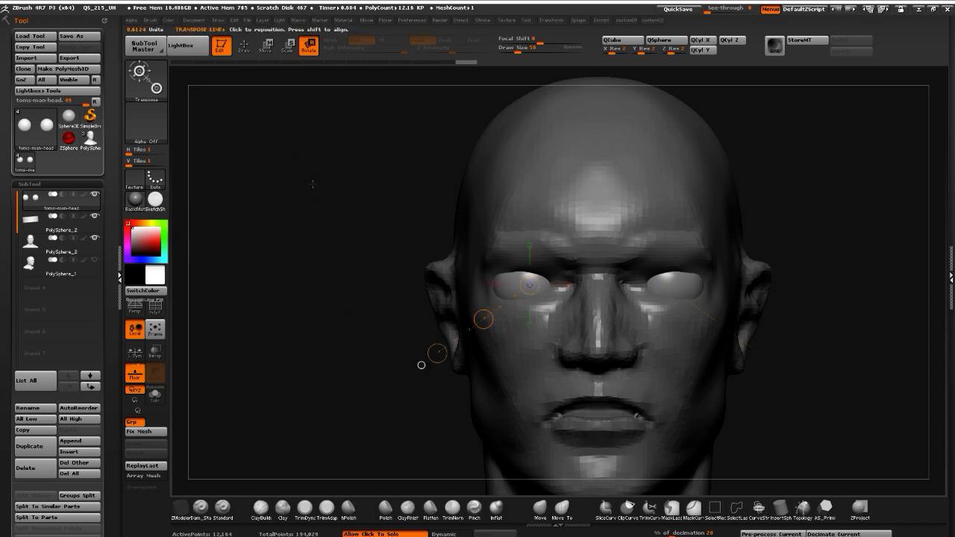
pyautogui.press('e')
pyautogui.moveTo(438, 352); pyautogui.dragTo(443, 347)
pyautogui.click(333, 330)
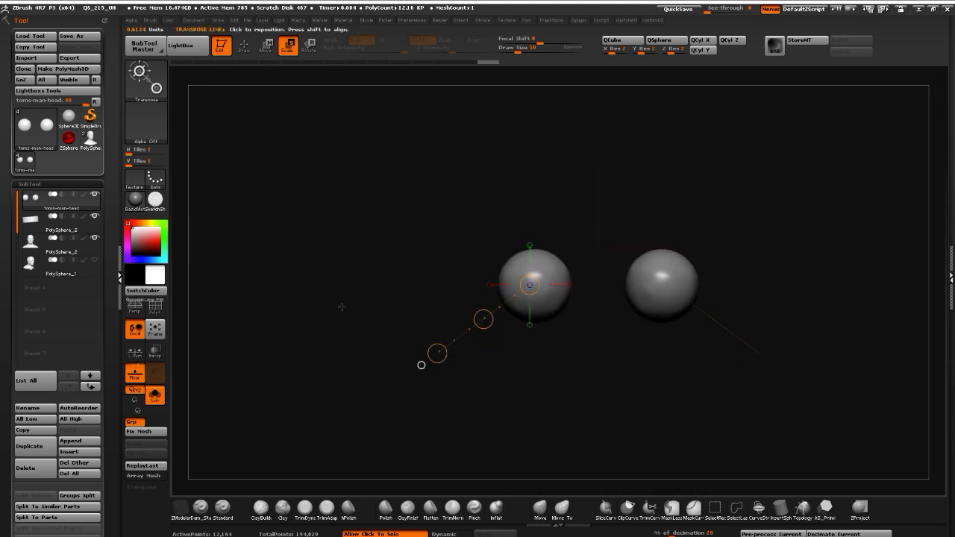
# Draw a horizontal Move transpose line from an eyeball and adjust both eyeballs' spacing against the head, ending in Draw mode
pyautogui.click(266, 45)
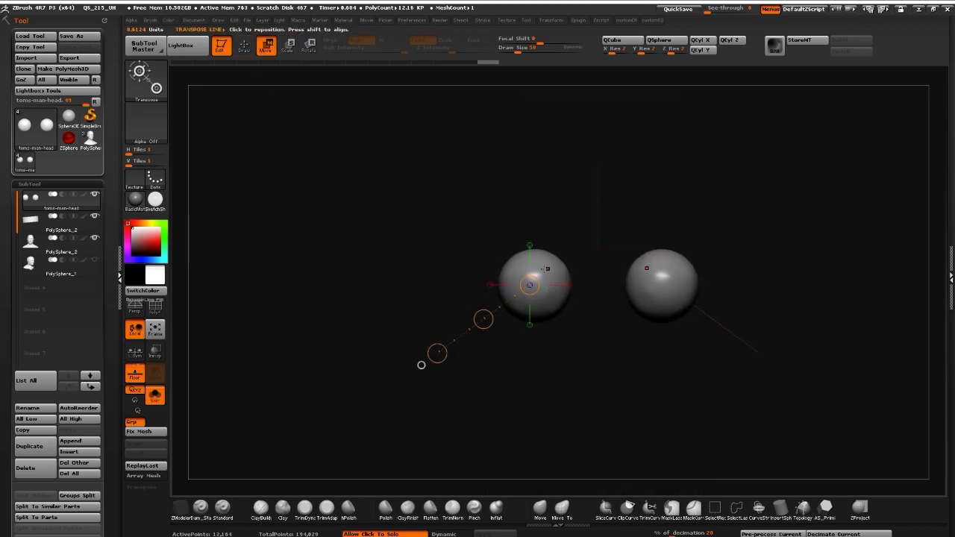
pyautogui.keyDown('shift'); pyautogui.moveTo(544, 268); pyautogui.dragTo(491, 270); pyautogui.keyUp('shift')
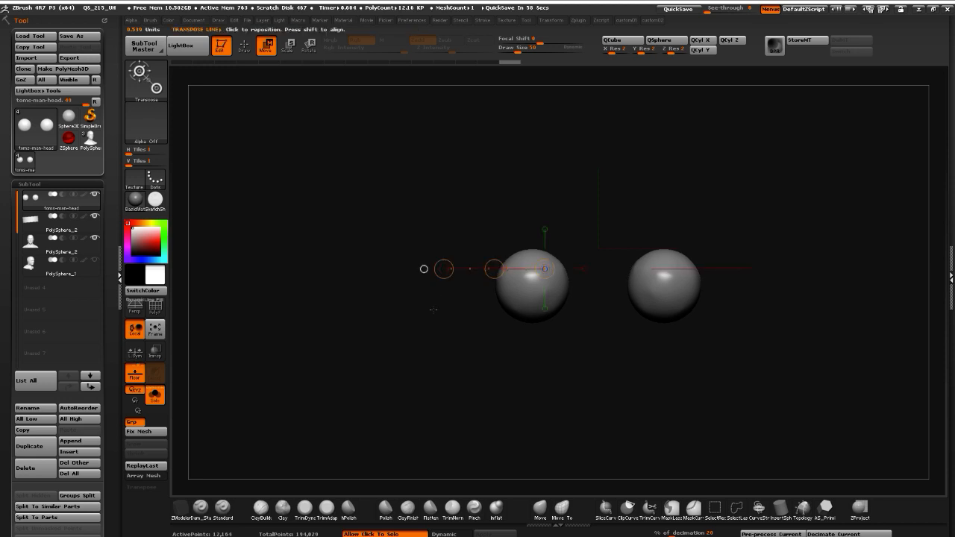
pyautogui.click(433, 309)
pyautogui.moveTo(347, 321); pyautogui.dragTo(372, 315)
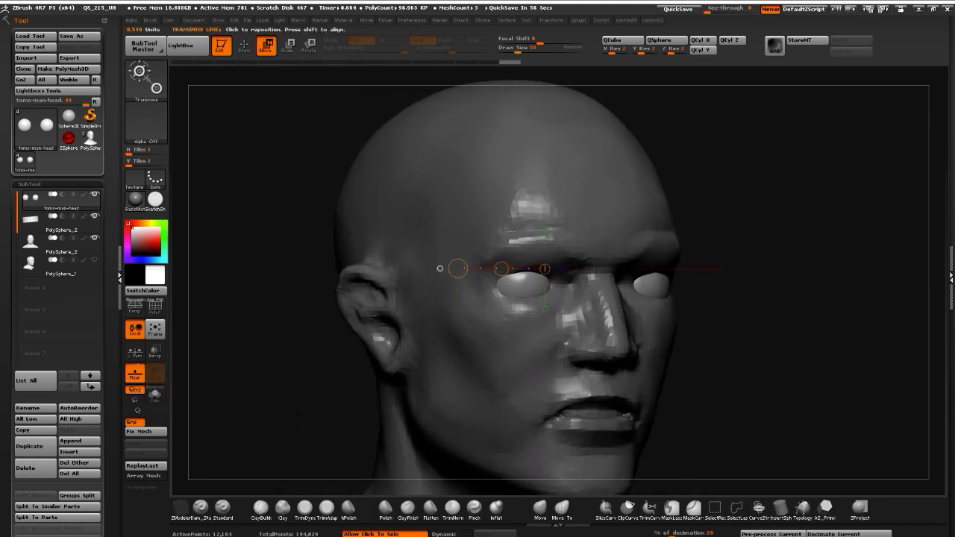
pyautogui.moveTo(285, 348); pyautogui.dragTo(258, 345)
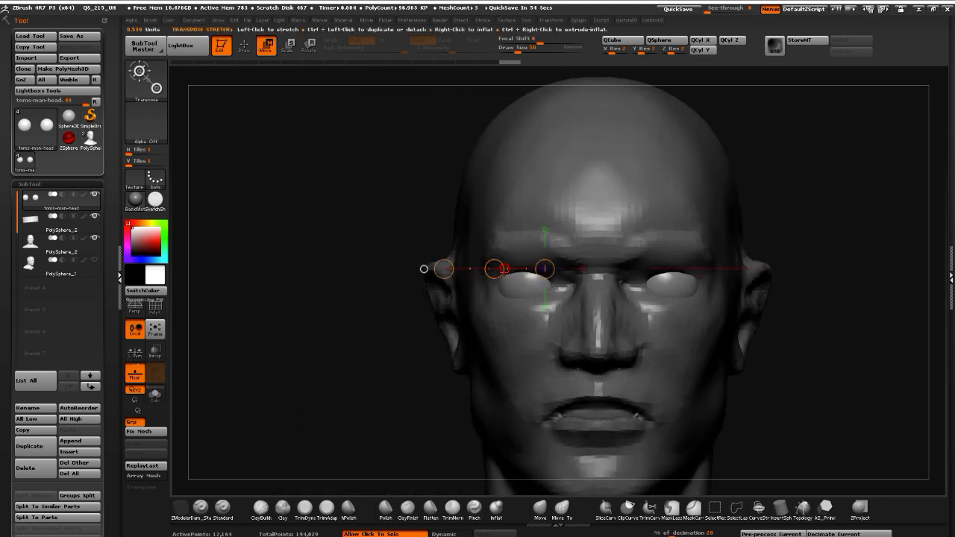
pyautogui.moveTo(493, 269); pyautogui.dragTo(496, 270)
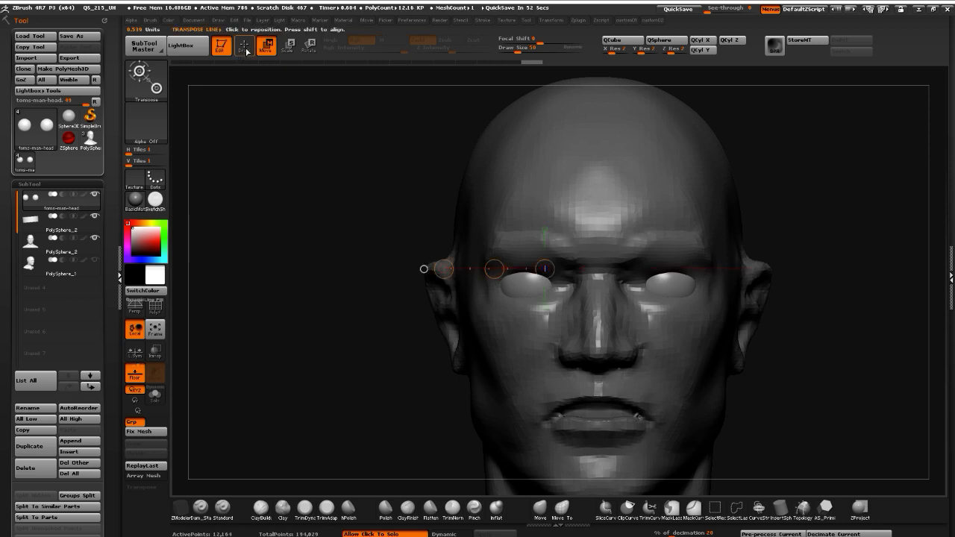
pyautogui.click(245, 49)
# Toggle DynaMesh for the eyeballs and isolate them from the head in a closer view
pyautogui.keyDown('ctrl'); pyautogui.moveTo(324, 296); pyautogui.dragTo(303, 295); pyautogui.keyUp('ctrl')
pyautogui.hotkey('shift', '2')
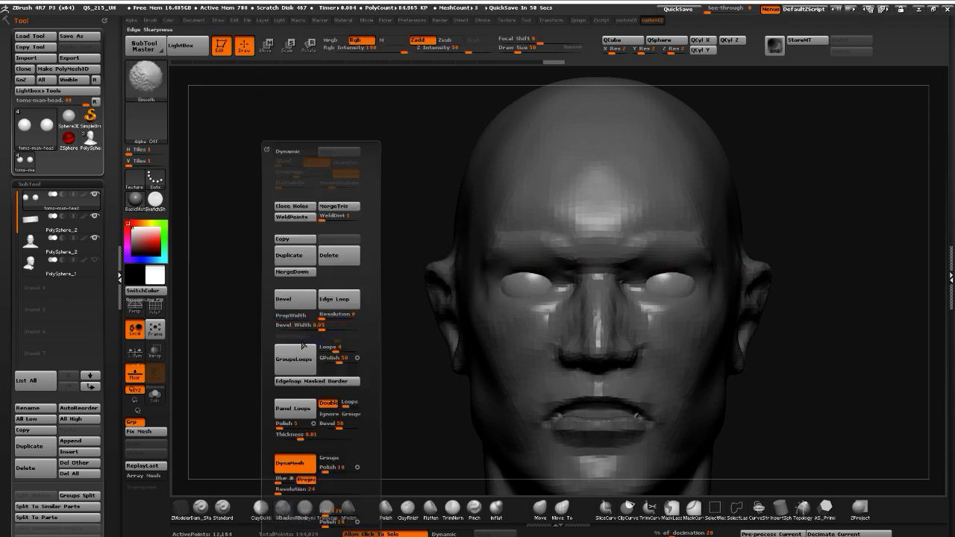
pyautogui.click(295, 463)
pyautogui.keyDown('alt'); pyautogui.moveTo(367, 315); pyautogui.dragTo(341, 356); pyautogui.keyUp('alt')
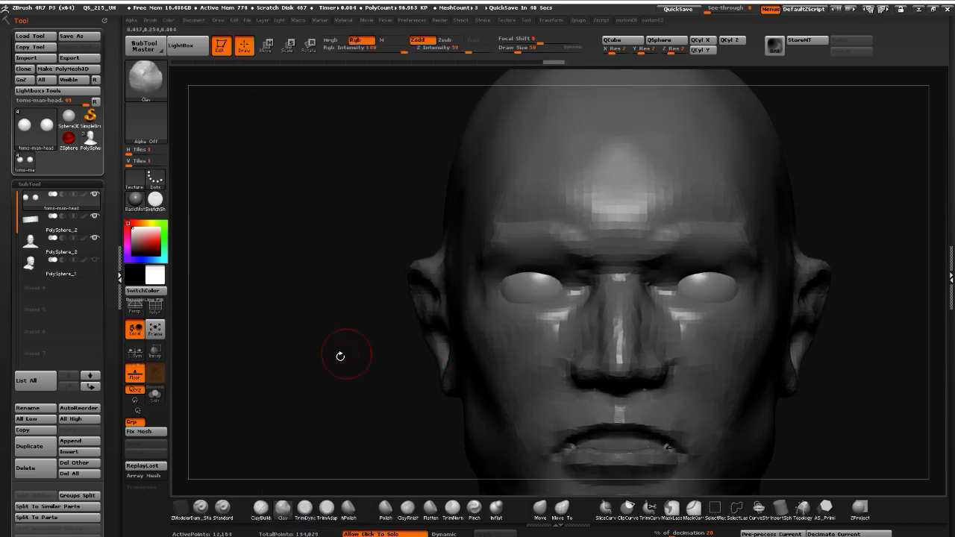
pyautogui.click(365, 408)
pyautogui.moveTo(350, 309); pyautogui.dragTo(365, 388)
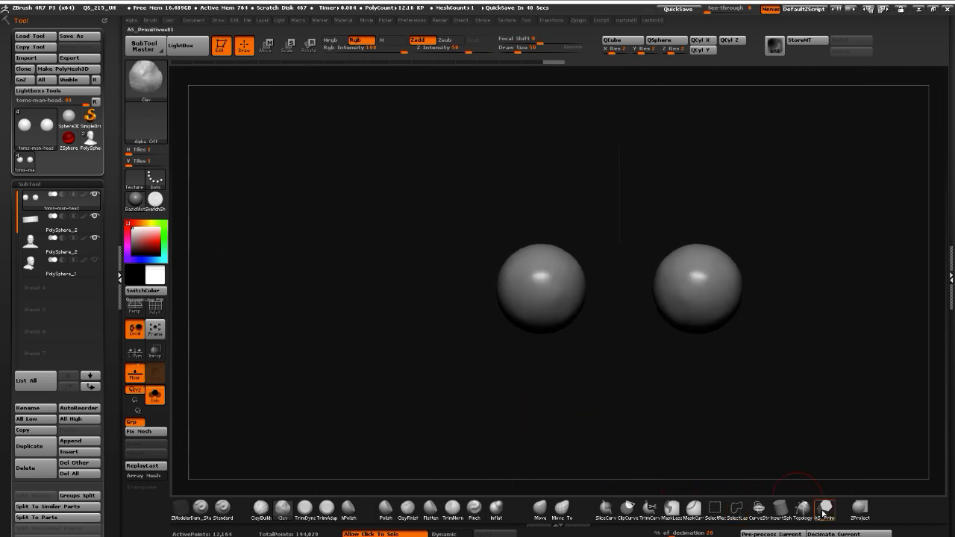
# Choose the InsertSphere brush and set Sphere3D as its insert mesh
pyautogui.click(776, 509)
pyautogui.click(781, 516)
pyautogui.click(780, 510)
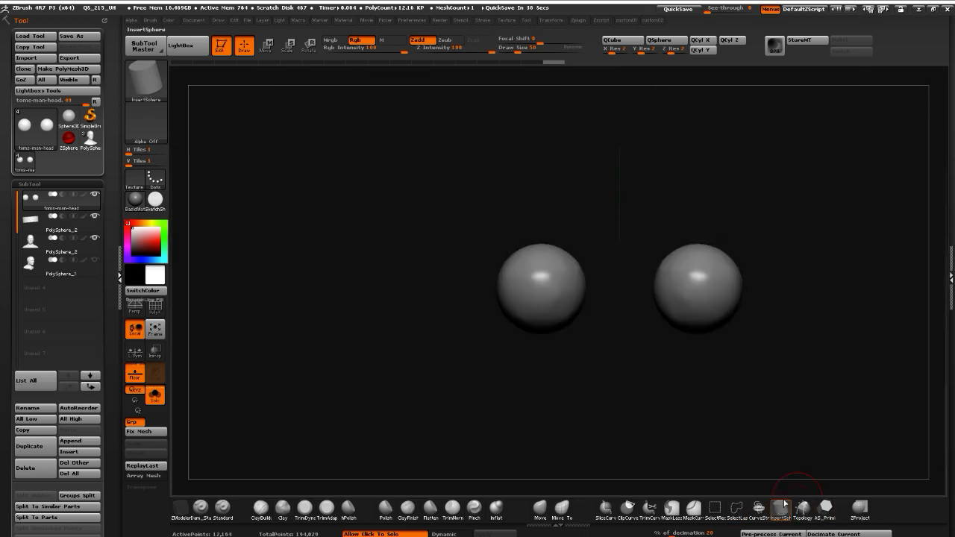
pyautogui.click(781, 510)
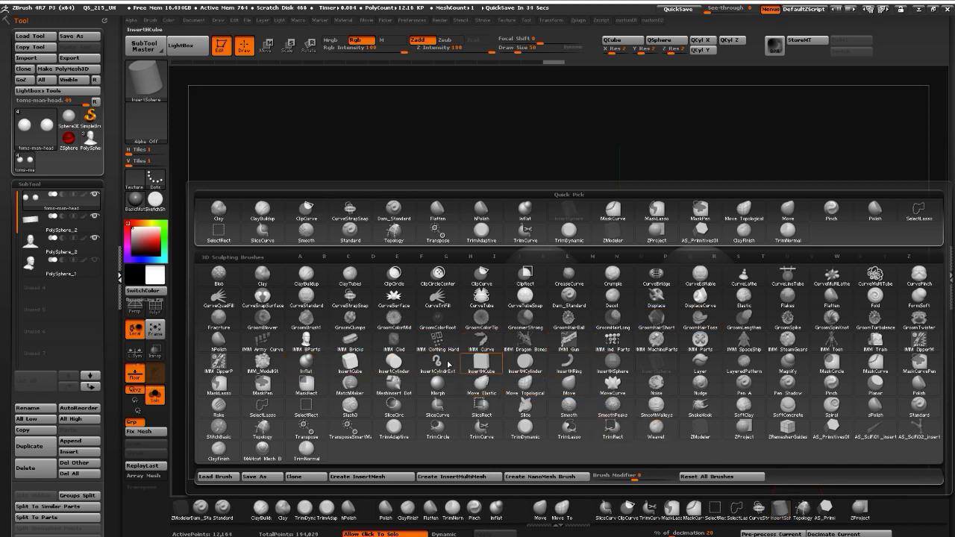
pyautogui.moveTo(574, 391)
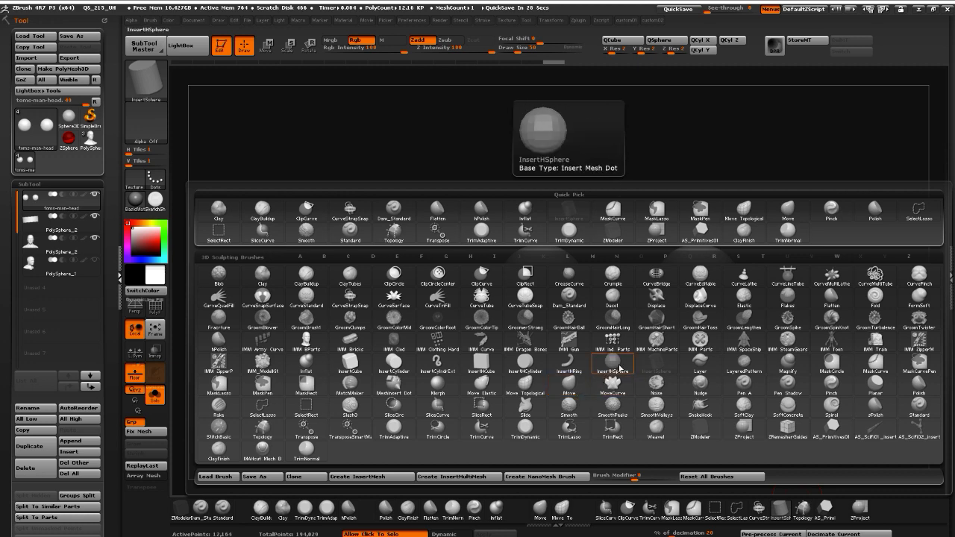
pyautogui.press('n')
pyautogui.press('F1')
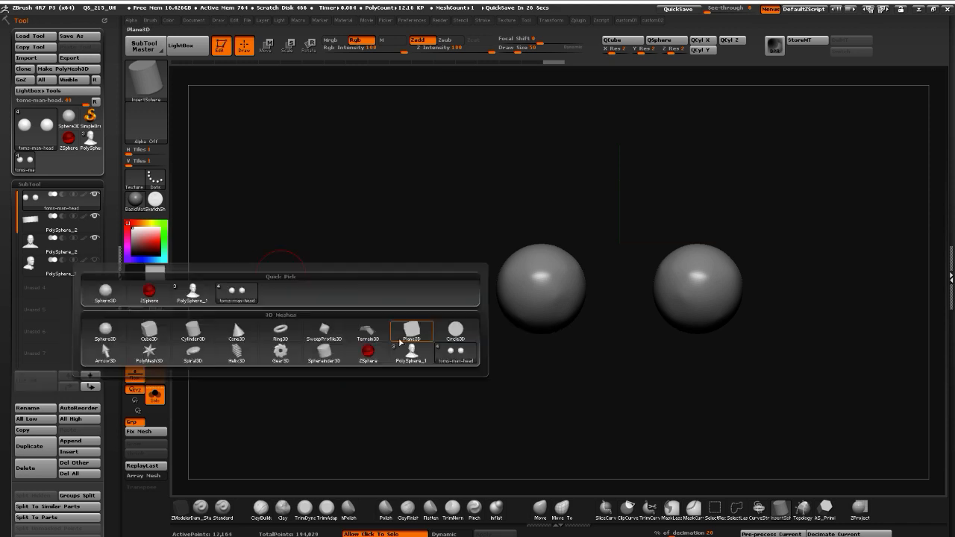
pyautogui.click(105, 332)
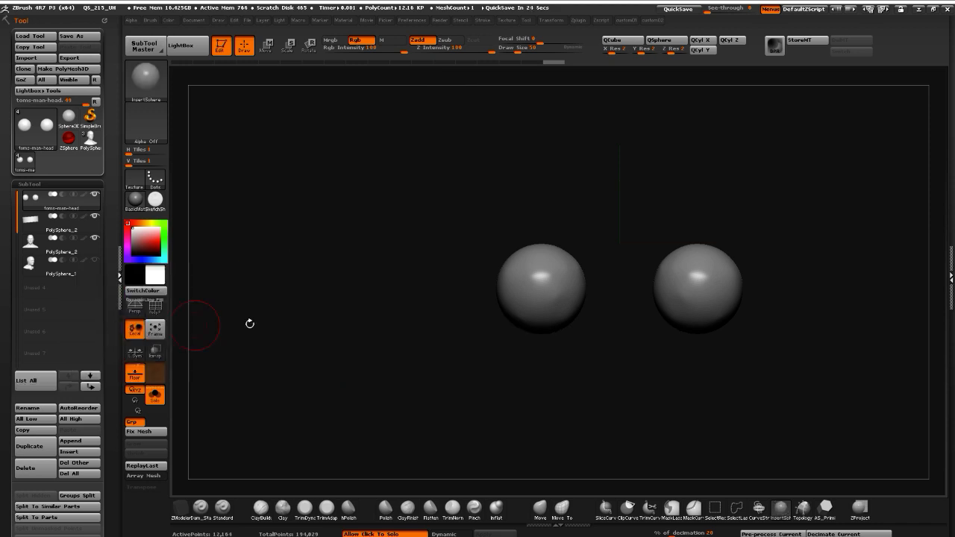
# Insert a mirrored pair of new spheres over the old eyeballs with the InsertSphere brush and check their overlap from the side
pyautogui.click(536, 283)
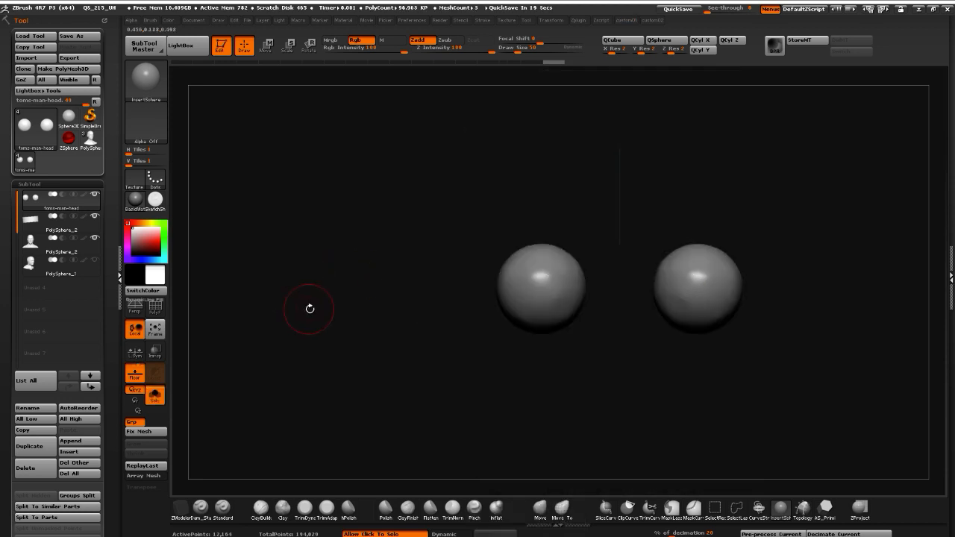
pyautogui.press('1')
pyautogui.click(347, 110)
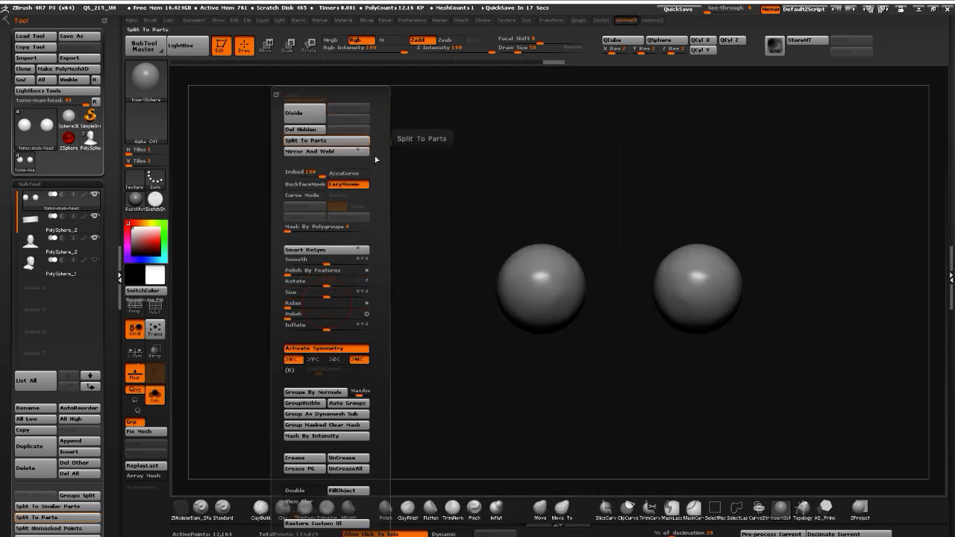
pyautogui.moveTo(527, 283); pyautogui.dragTo(542, 334)
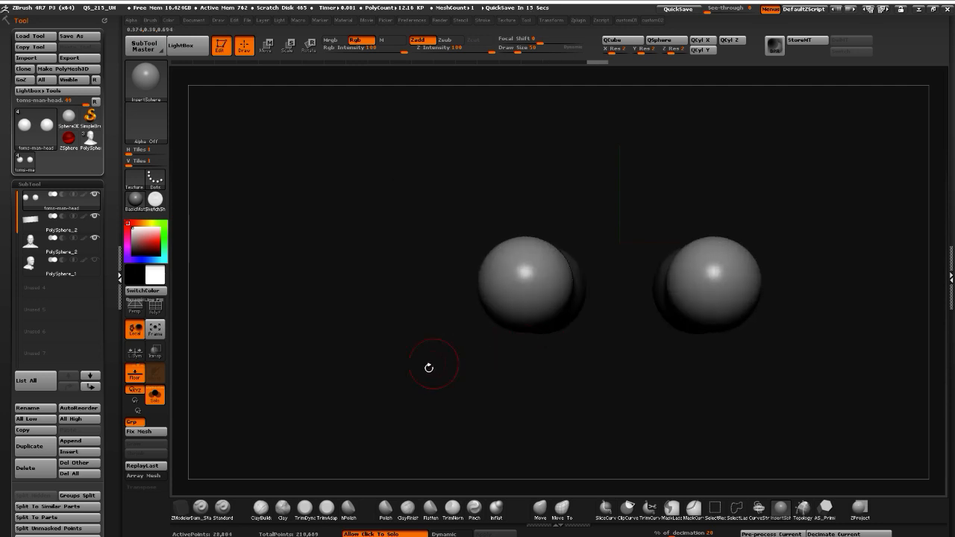
pyautogui.moveTo(247, 350); pyautogui.dragTo(427, 315)
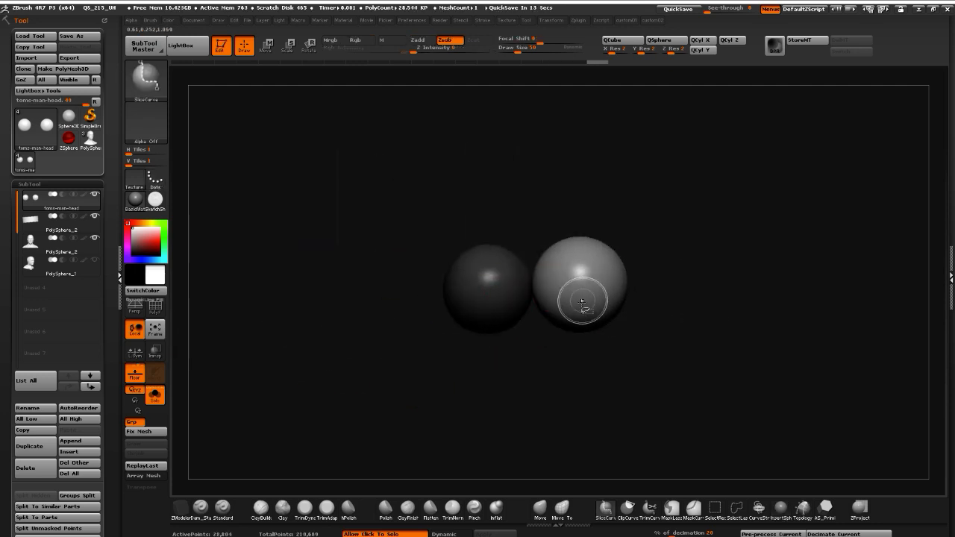
pyautogui.moveTo(619, 365); pyautogui.dragTo(489, 316)
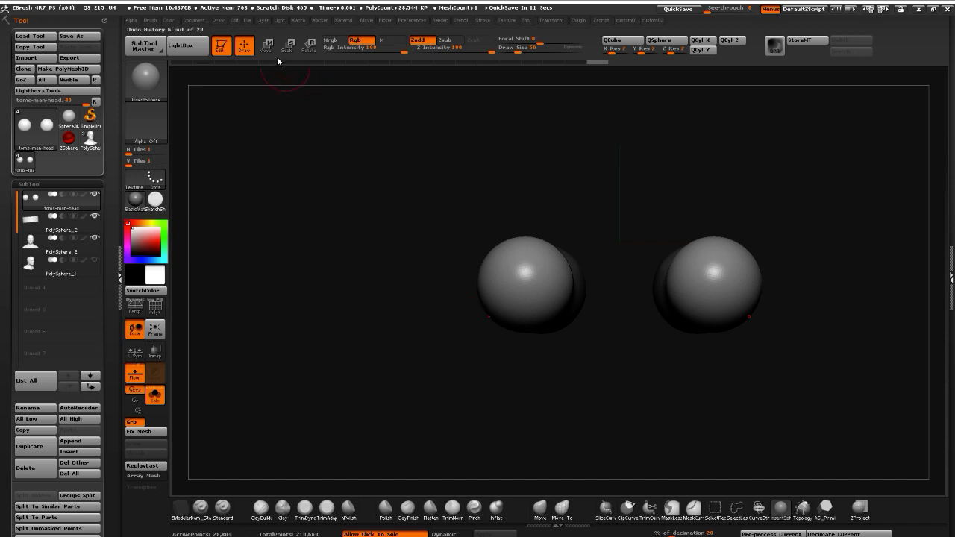
# Scale the inserted spheres down with a transpose line to match the size of the old eyeballs
pyautogui.click(308, 45)
pyautogui.click(288, 44)
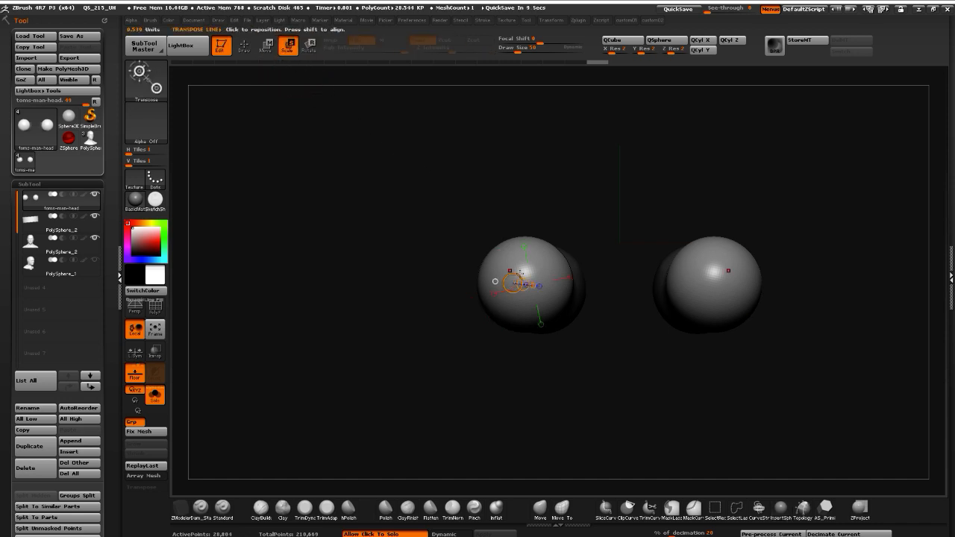
pyautogui.moveTo(448, 306); pyautogui.dragTo(396, 337)
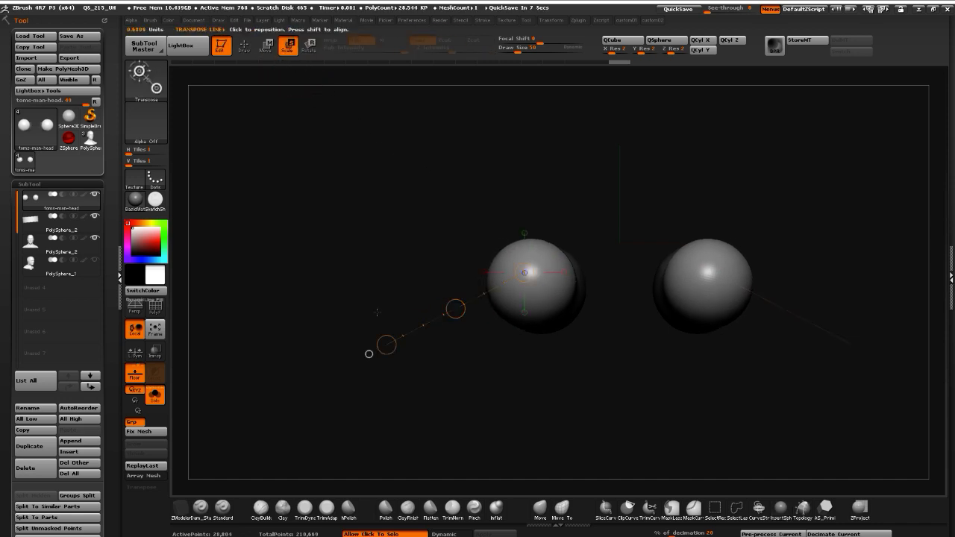
# Move the new spheres in side view, first backward and then vertically, until they coincide with the old eyeballs
pyautogui.click(265, 48)
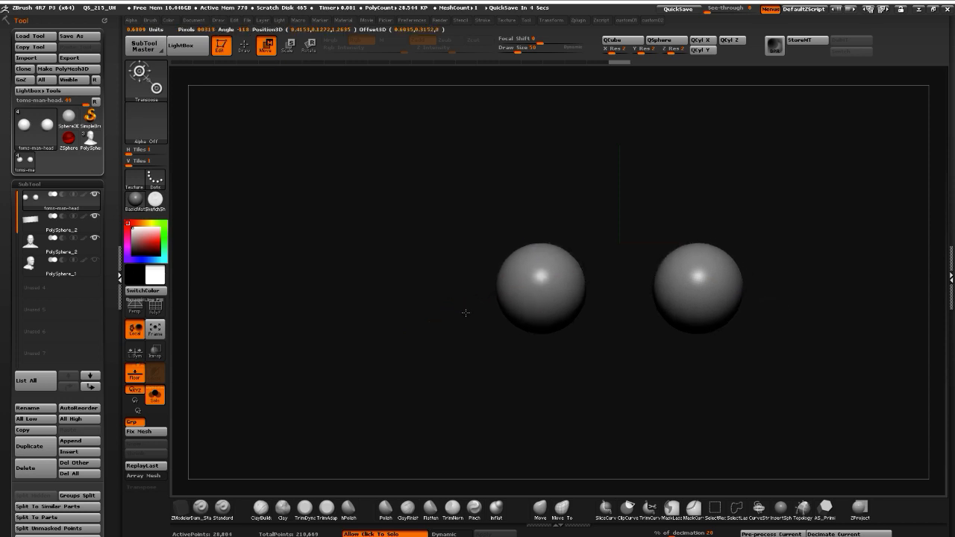
pyautogui.keyDown('shift'); pyautogui.moveTo(335, 344); pyautogui.dragTo(388, 344); pyautogui.keyUp('shift')
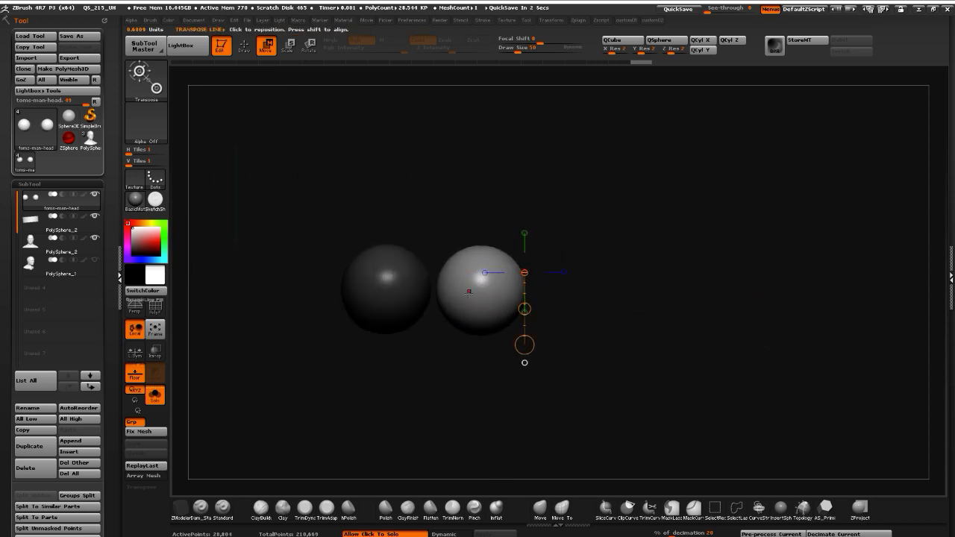
pyautogui.moveTo(468, 291); pyautogui.dragTo(239, 296)
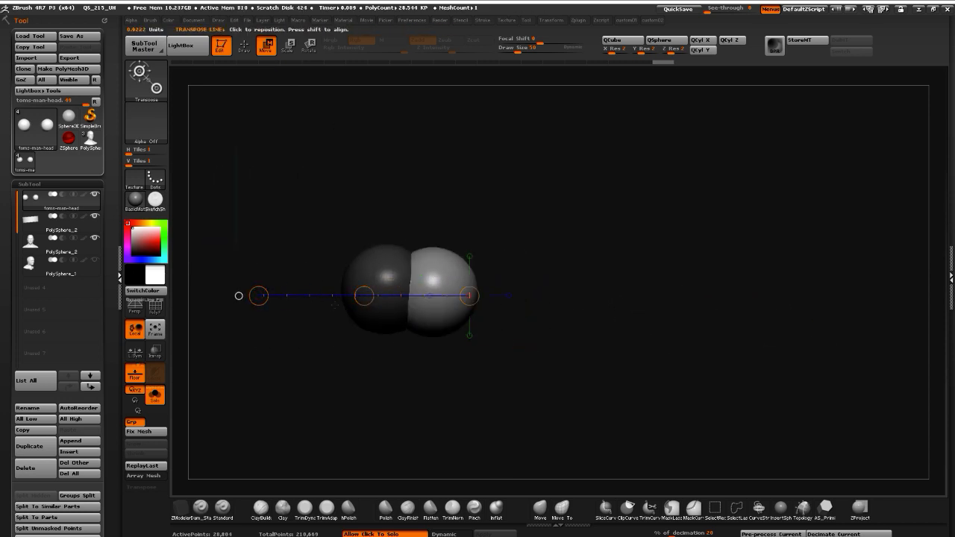
pyautogui.moveTo(361, 297); pyautogui.dragTo(319, 294)
pyautogui.moveTo(384, 322); pyautogui.dragTo(384, 394)
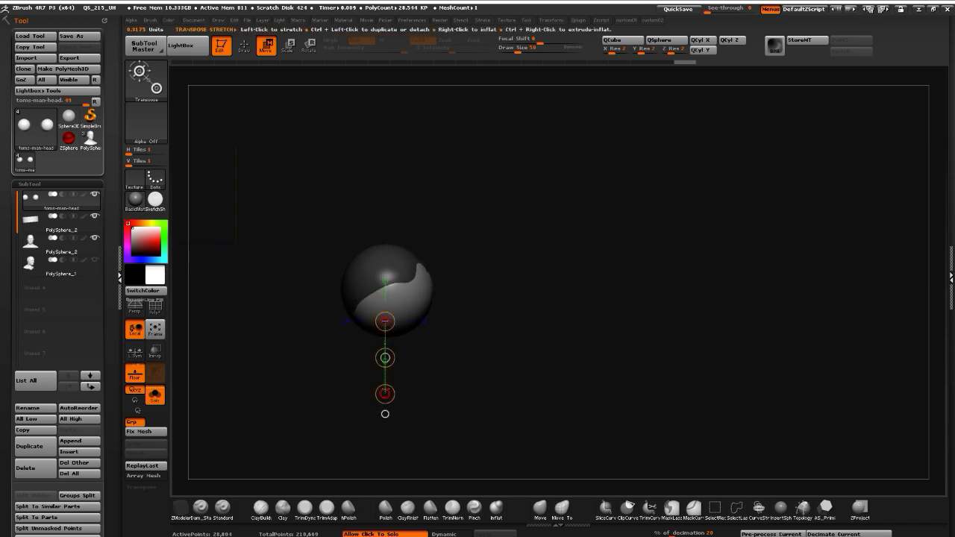
pyautogui.moveTo(384, 358); pyautogui.dragTo(384, 352)
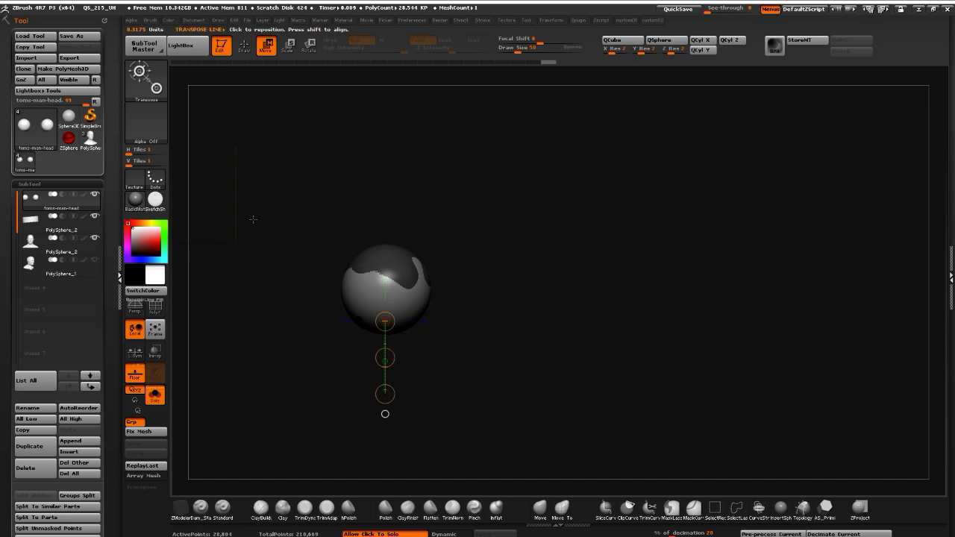
# Isolate the new spheres by polygroup and delete the hidden old eyeballs with Del Hidden
pyautogui.click(246, 48)
pyautogui.keyDown('ctrl'); pyautogui.keyDown('shift'); pyautogui.click(391, 312); pyautogui.keyUp('shift'); pyautogui.keyUp('ctrl')
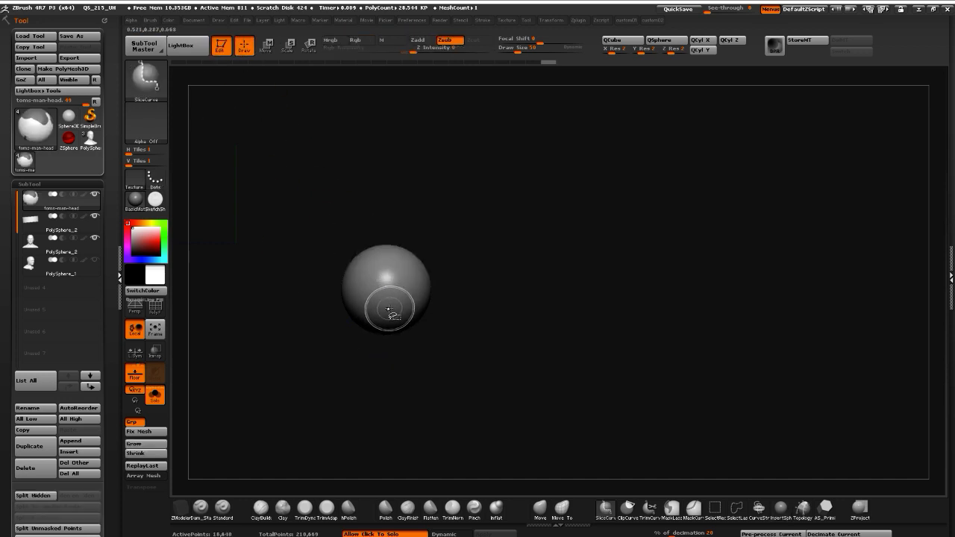
pyautogui.keyDown('ctrl'); pyautogui.keyDown('shift'); pyautogui.click(391, 311); pyautogui.keyUp('shift'); pyautogui.keyUp('ctrl')
pyautogui.moveTo(475, 378); pyautogui.dragTo(543, 385)
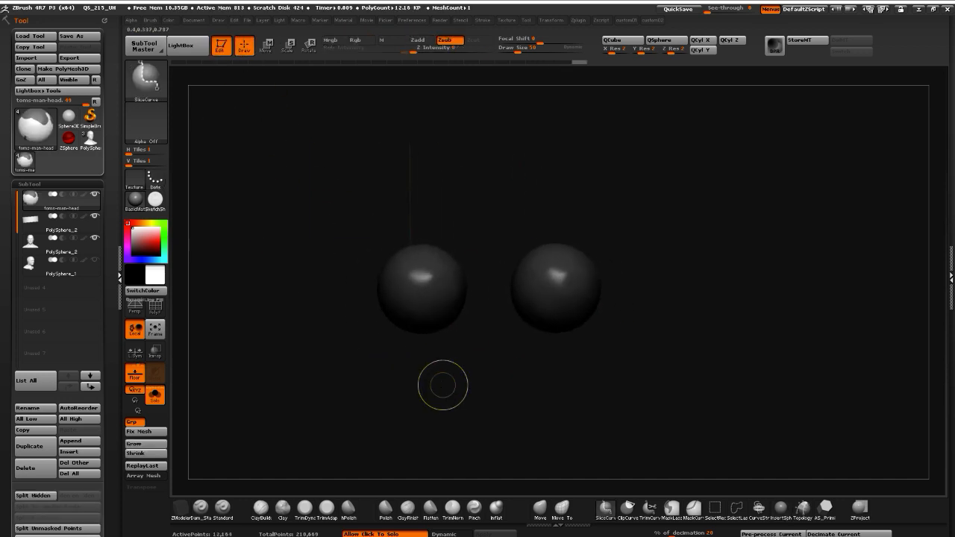
pyautogui.click(715, 509)
pyautogui.keyDown('ctrl'); pyautogui.keyDown('shift'); pyautogui.moveTo(567, 426); pyautogui.dragTo(550, 440); pyautogui.keyUp('shift'); pyautogui.keyUp('ctrl')
pyautogui.moveTo(485, 394); pyautogui.dragTo(439, 403)
pyautogui.press('1')
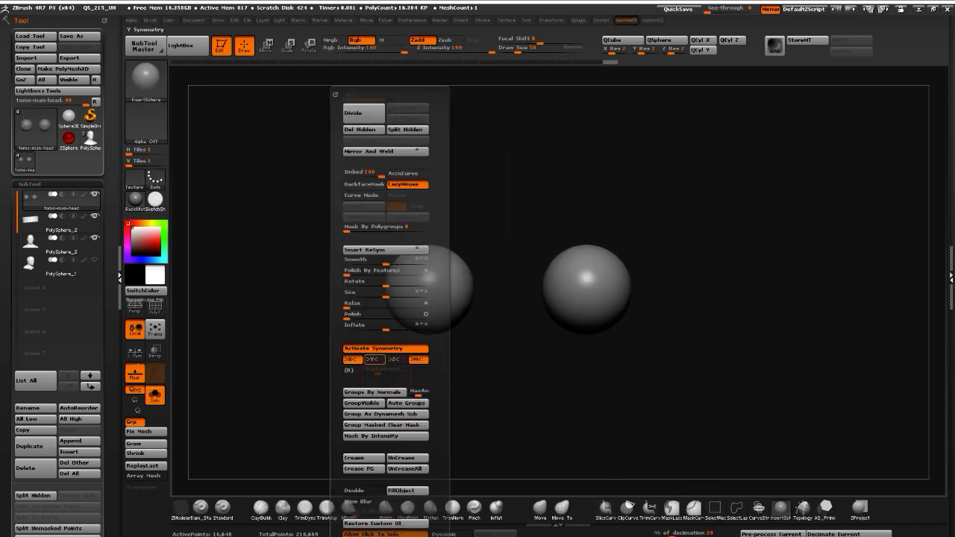
pyautogui.click(365, 129)
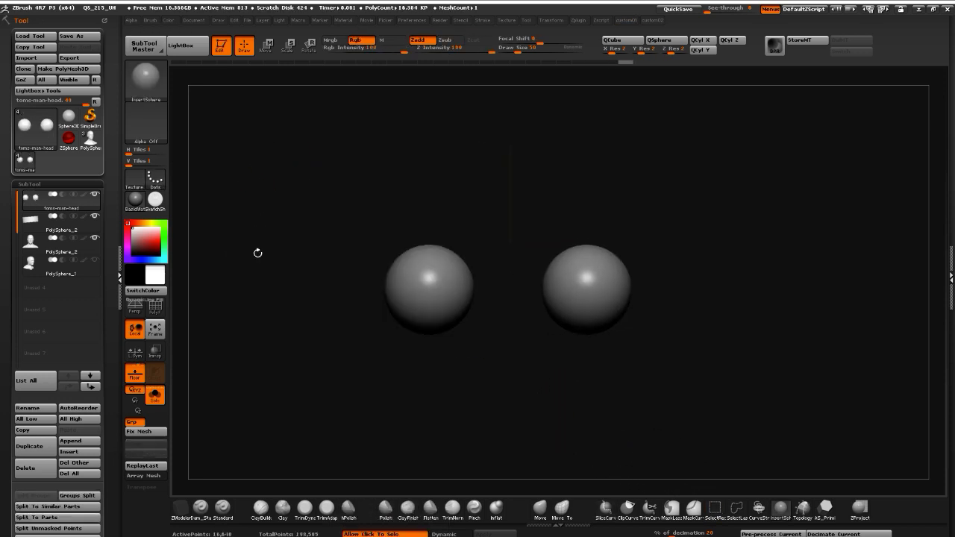
# Show the head again, select its subtool, mask the upper eyelid areas above both eyes and invert the mask
pyautogui.keyDown('alt'); pyautogui.click(396, 373); pyautogui.keyUp('alt')
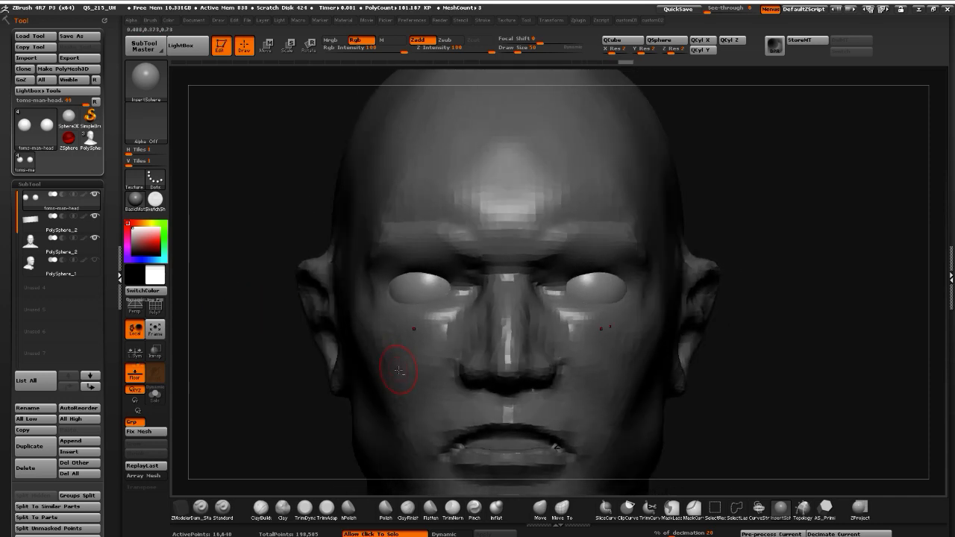
pyautogui.moveTo(271, 326); pyautogui.dragTo(267, 314)
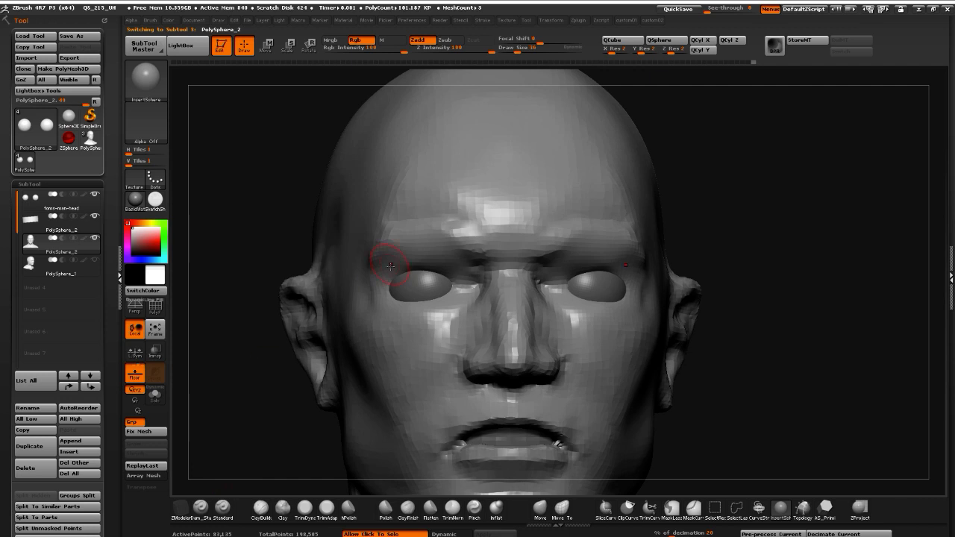
pyautogui.moveTo(386, 279)
pyautogui.keyDown('ctrl'); pyautogui.mouseDown()
pyautogui.moveTo(415, 268)
pyautogui.moveTo(460, 277)
pyautogui.moveTo(454, 272)
pyautogui.mouseUp(); pyautogui.keyUp('ctrl')
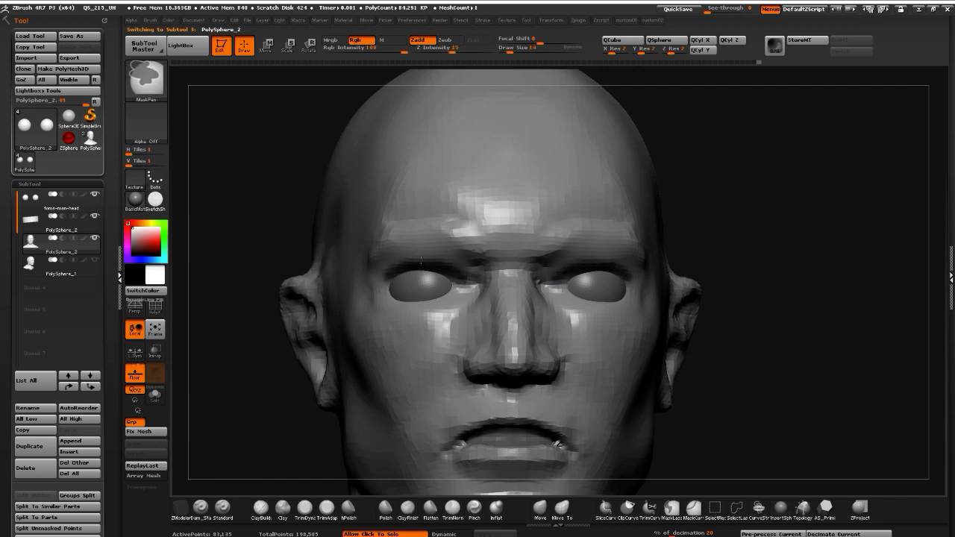
pyautogui.keyDown('ctrl'); pyautogui.click(277, 287); pyautogui.keyUp('ctrl')
# Move the unmasked upper eyelids with a transpose line so they cover the top of the eyeballs, checking from side and front
pyautogui.moveTo(249, 201); pyautogui.dragTo(237, 222)
pyautogui.press('w')
pyautogui.moveTo(274, 263)
pyautogui.mouseDown()
pyautogui.moveTo(363, 260)
pyautogui.moveTo(497, 303)
pyautogui.moveTo(451, 298)
pyautogui.mouseUp()
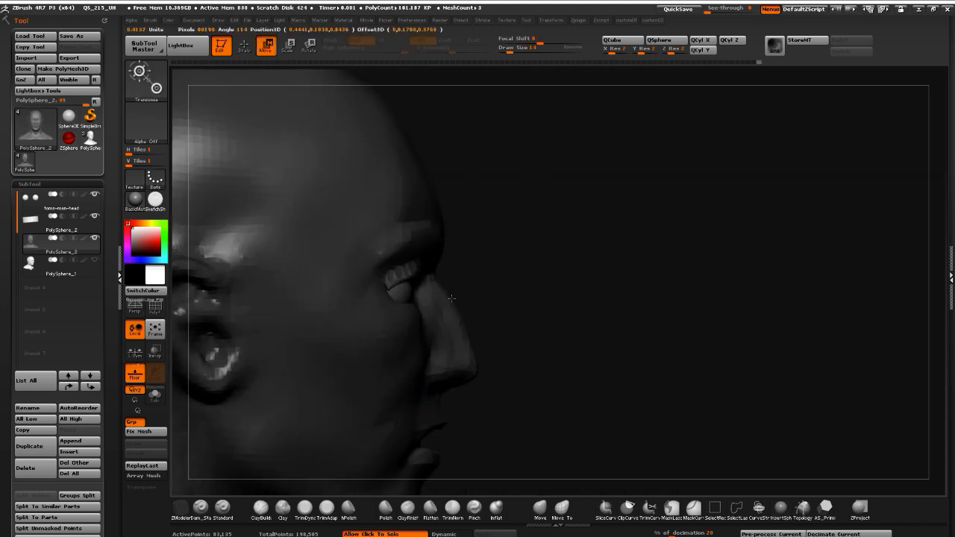
pyautogui.moveTo(585, 412); pyautogui.dragTo(507, 415)
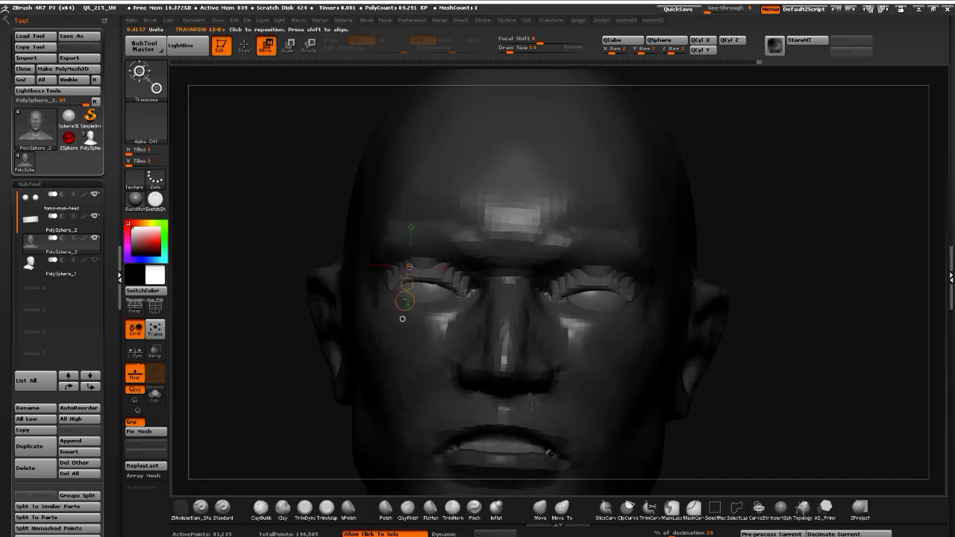
pyautogui.moveTo(238, 285); pyautogui.dragTo(251, 81)
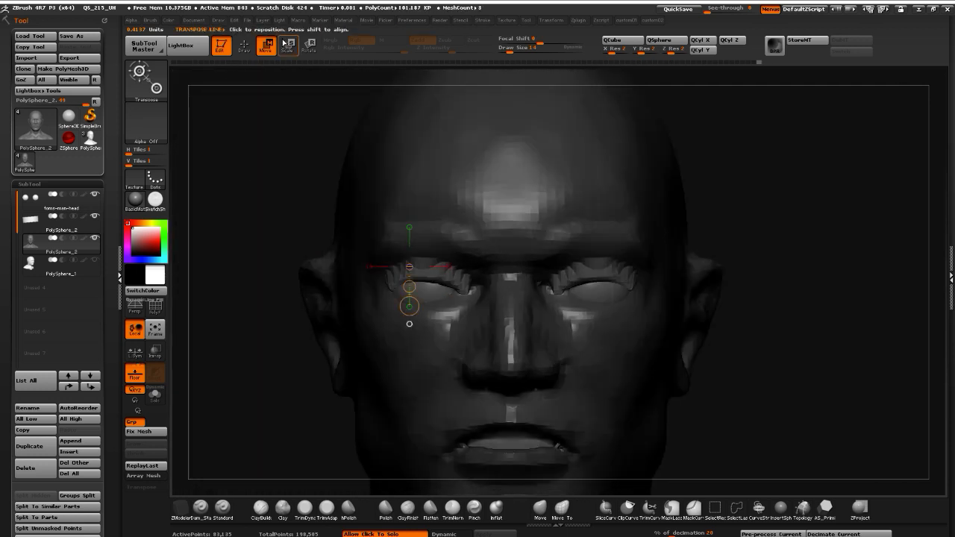
# Reshape the upper eyelids and their corners around the eyeballs with the Move brush, from front and side
pyautogui.press('q')
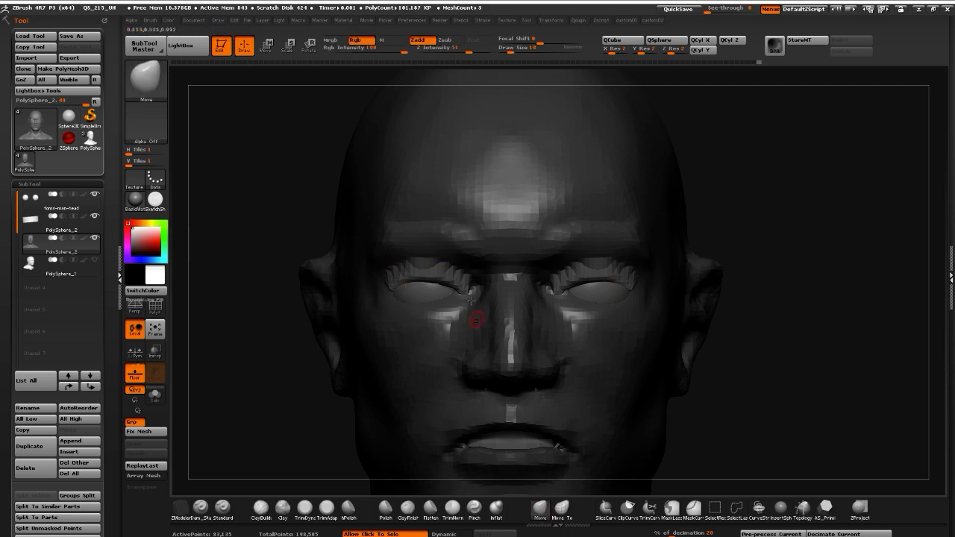
pyautogui.moveTo(452, 285); pyautogui.dragTo(388, 279)
pyautogui.moveTo(257, 263); pyautogui.dragTo(299, 274)
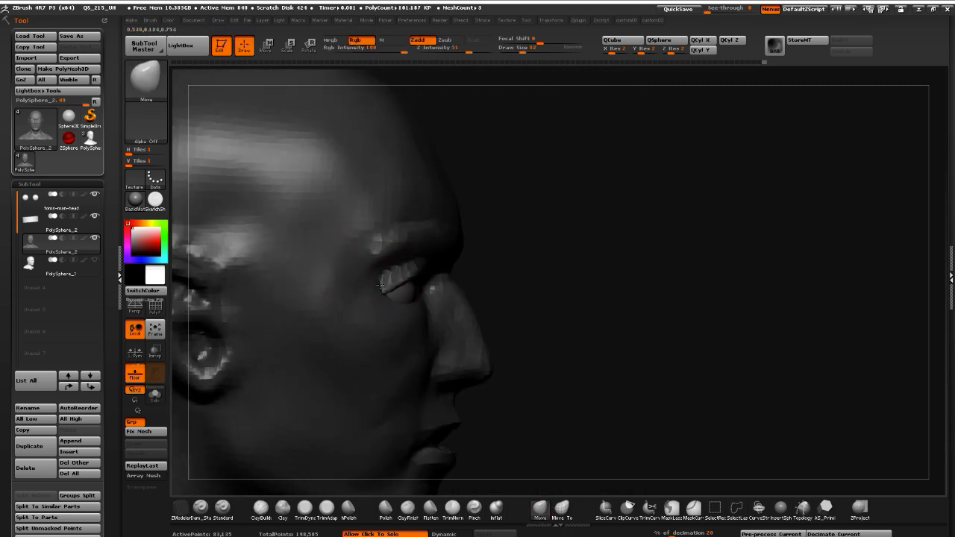
pyautogui.moveTo(579, 385); pyautogui.dragTo(515, 376)
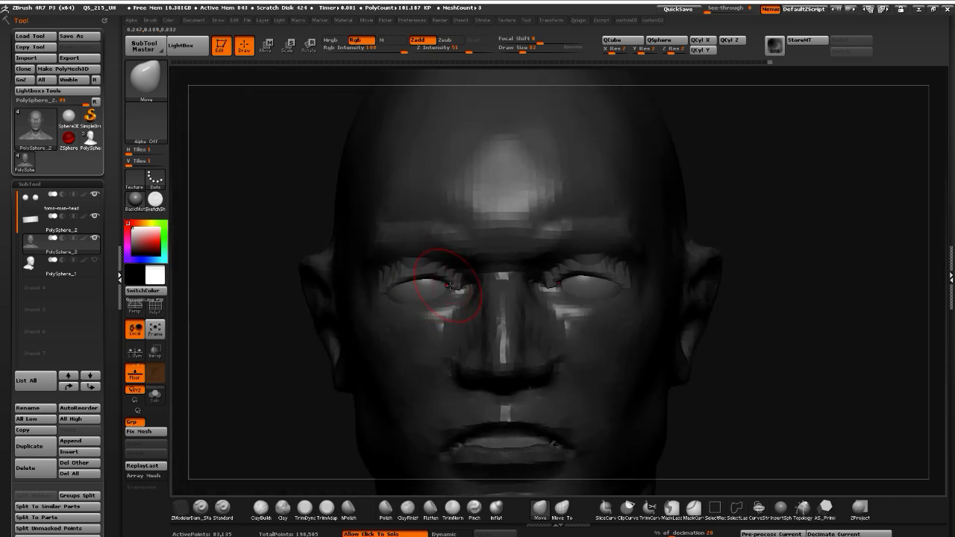
# Paint a mask along the lower eyelids beneath both eyes in front view and invert it
pyautogui.moveTo(240, 328)
pyautogui.mouseDown()
pyautogui.moveTo(313, 330)
pyautogui.moveTo(234, 341)
pyautogui.mouseUp()
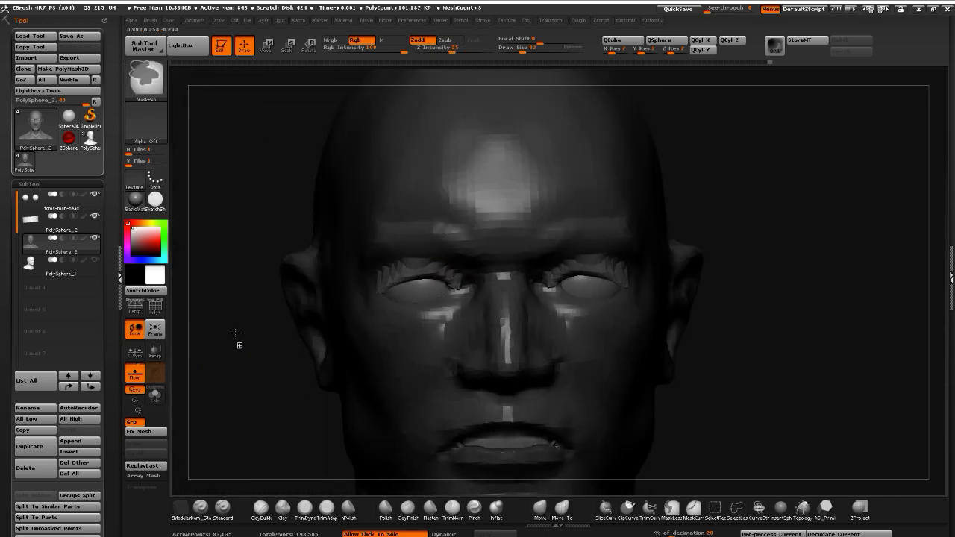
pyautogui.press('ctrl')
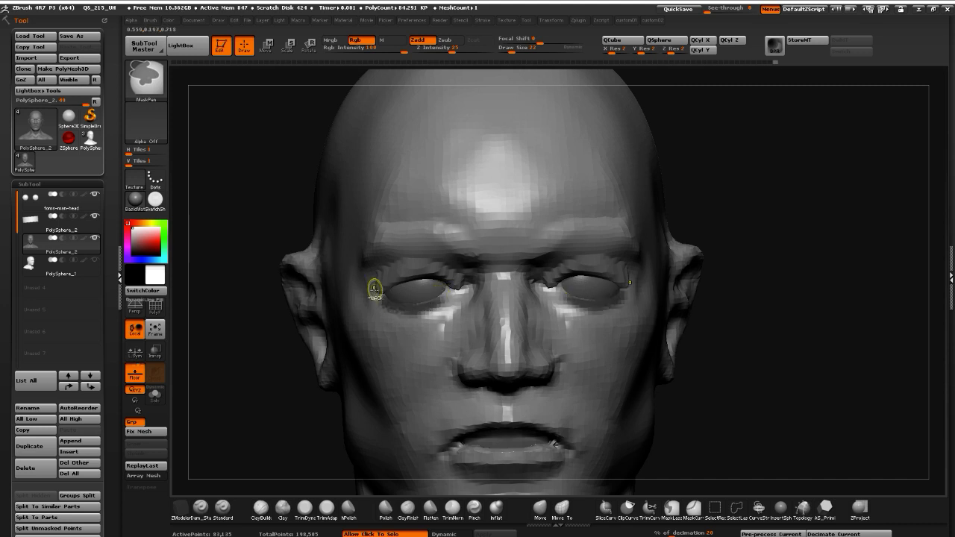
pyautogui.keyDown('ctrl'); pyautogui.click(265, 308); pyautogui.keyUp('ctrl')
# Draw a vertical Move transpose line, fit the lower eyelids against the eyeballs, then clear the mask and return to Draw mode
pyautogui.click(268, 46)
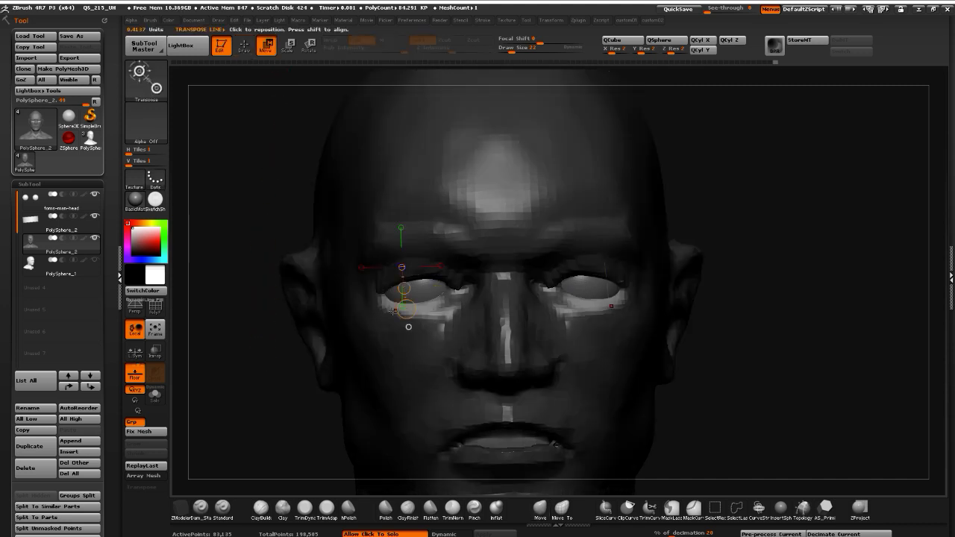
pyautogui.moveTo(391, 305); pyautogui.dragTo(390, 383)
pyautogui.moveTo(391, 344); pyautogui.dragTo(394, 299)
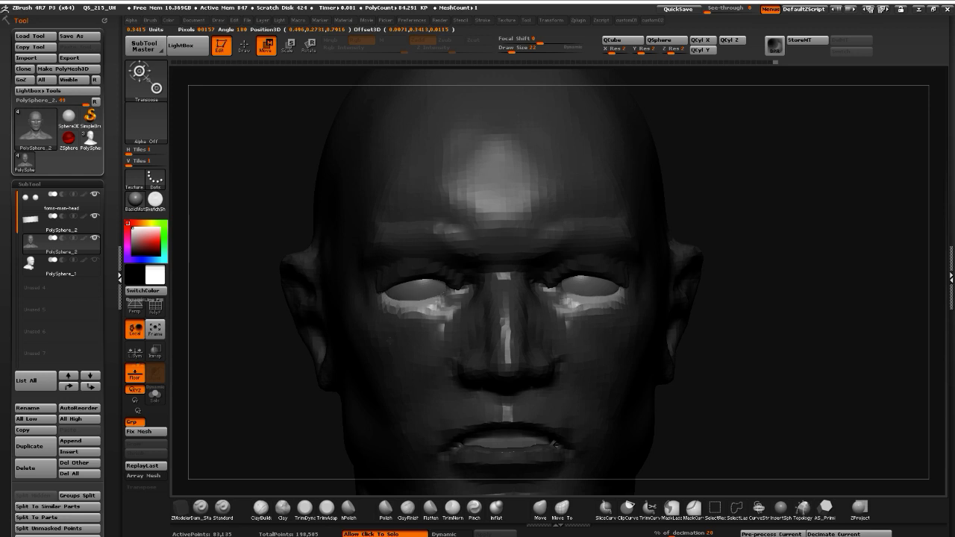
pyautogui.moveTo(382, 329); pyautogui.dragTo(552, 333, button='right')
pyautogui.moveTo(387, 344); pyautogui.dragTo(384, 339)
pyautogui.keyDown('ctrl'); pyautogui.moveTo(499, 397); pyautogui.dragTo(512, 411); pyautogui.keyUp('ctrl')
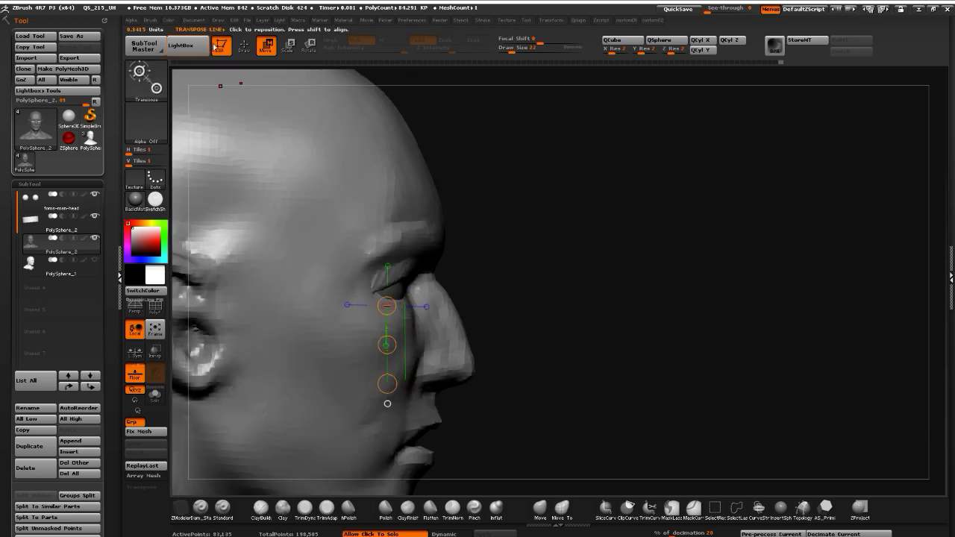
pyautogui.click(244, 47)
# Paint a mask over the cheek below the eye, soften its edges and invert it so only the cheek is editable
pyautogui.moveTo(384, 204); pyautogui.dragTo(526, 431, button='right')
pyautogui.moveTo(506, 392); pyautogui.dragTo(442, 278)
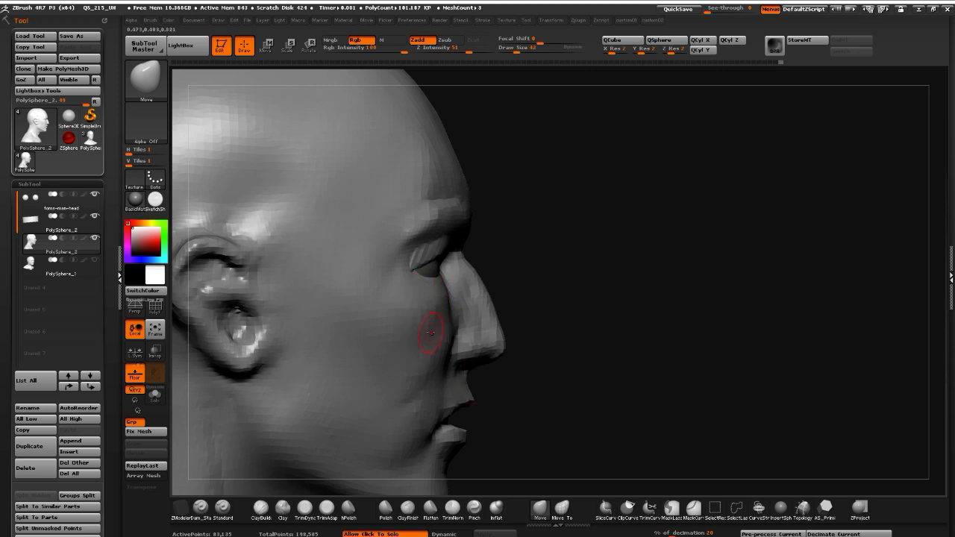
pyautogui.moveTo(431, 334)
pyautogui.mouseDown()
pyautogui.moveTo(418, 351)
pyautogui.moveTo(403, 336)
pyautogui.moveTo(440, 313)
pyautogui.mouseUp()
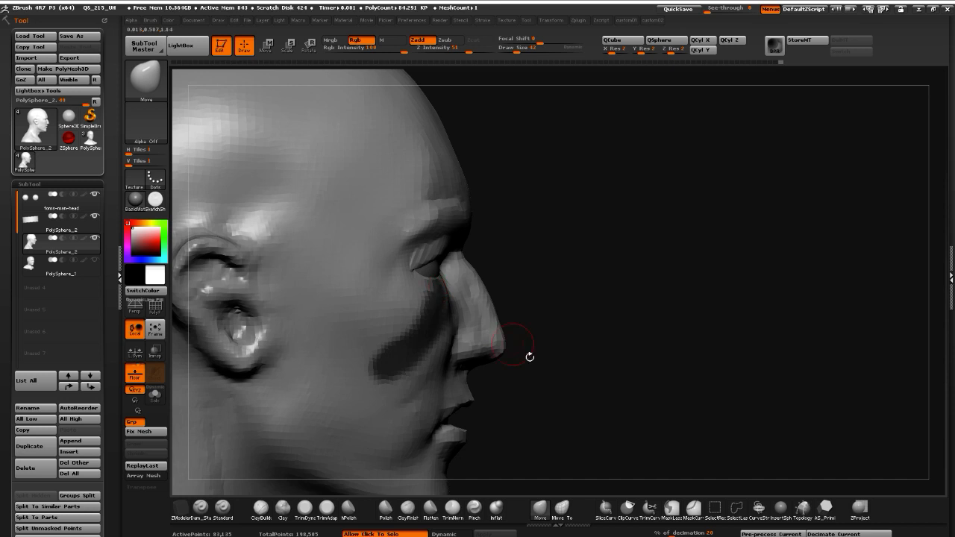
pyautogui.moveTo(530, 356)
pyautogui.mouseDown()
pyautogui.moveTo(565, 395)
pyautogui.moveTo(485, 306)
pyautogui.moveTo(443, 291)
pyautogui.moveTo(430, 307)
pyautogui.moveTo(384, 320)
pyautogui.moveTo(385, 345)
pyautogui.moveTo(410, 331)
pyautogui.moveTo(384, 331)
pyautogui.moveTo(401, 387)
pyautogui.mouseUp()
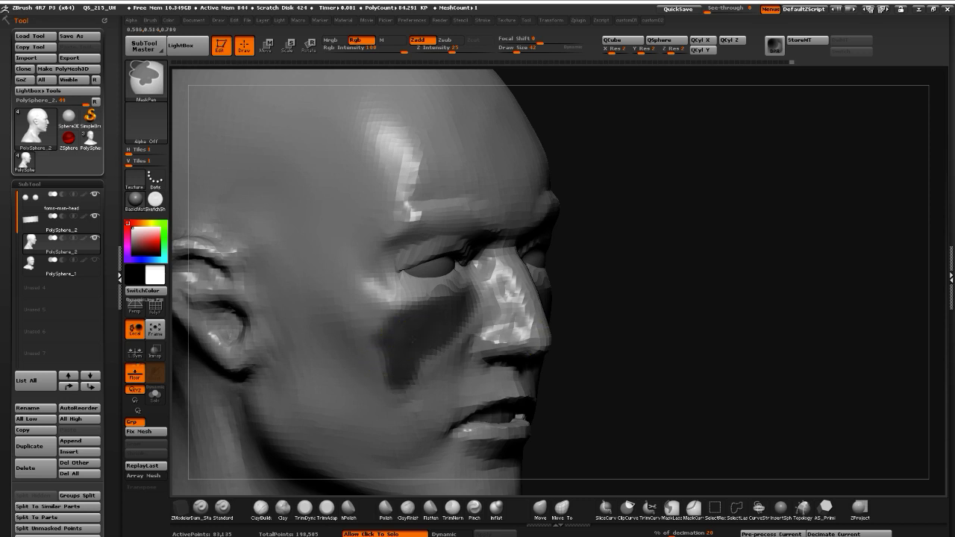
pyautogui.keyDown('ctrl'); pyautogui.click(414, 340); pyautogui.keyUp('ctrl')
pyautogui.keyDown('ctrl'); pyautogui.click(595, 419); pyautogui.keyUp('ctrl')
pyautogui.moveTo(591, 421); pyautogui.dragTo(621, 423)
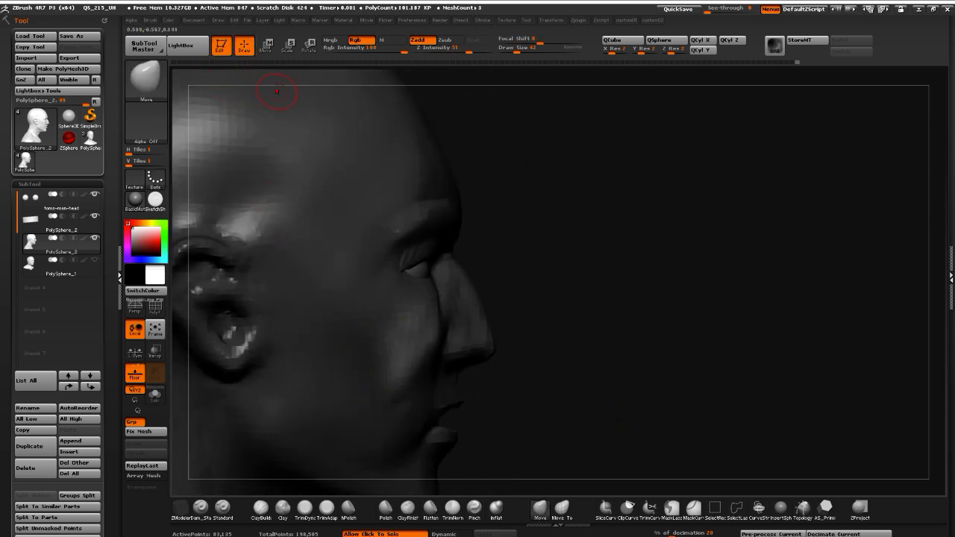
# Draw a horizontal Move transpose line across the cheek in side view, shift the unmasked cheek, then clear the mask and return to Draw mode
pyautogui.click(267, 46)
pyautogui.moveTo(394, 368); pyautogui.dragTo(514, 378)
pyautogui.moveTo(453, 373); pyautogui.dragTo(442, 383)
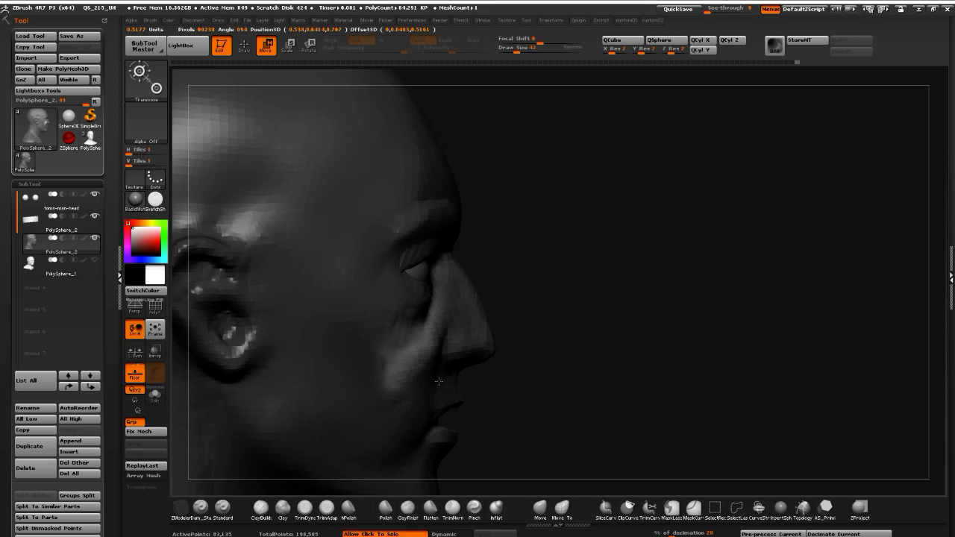
pyautogui.moveTo(438, 381); pyautogui.dragTo(439, 381)
pyautogui.moveTo(554, 434); pyautogui.dragTo(311, 365)
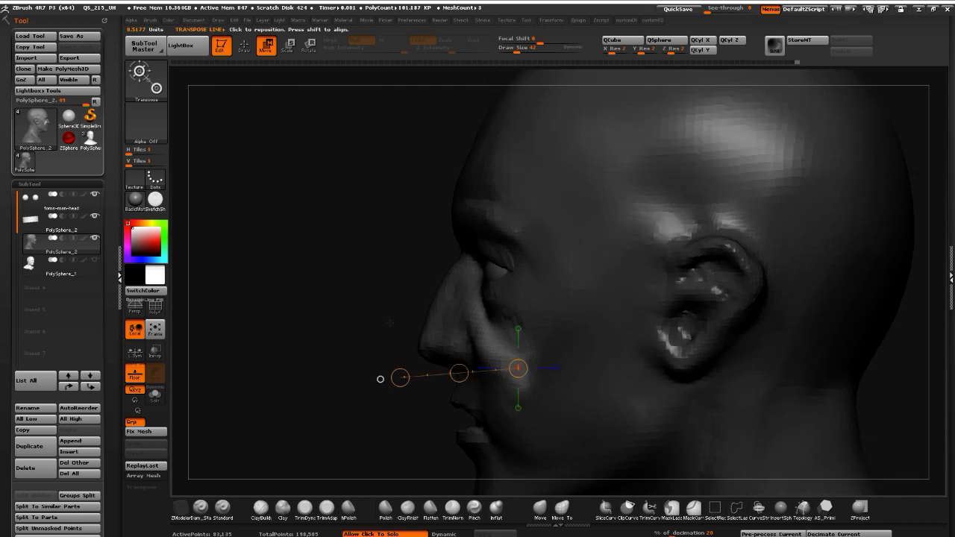
pyautogui.moveTo(481, 318)
pyautogui.mouseDown()
pyautogui.moveTo(373, 390)
pyautogui.moveTo(344, 395)
pyautogui.moveTo(359, 407)
pyautogui.mouseUp()
pyautogui.press('r')
pyautogui.keyDown('ctrl'); pyautogui.moveTo(328, 358); pyautogui.dragTo(317, 339); pyautogui.keyUp('ctrl')
pyautogui.click(244, 46)
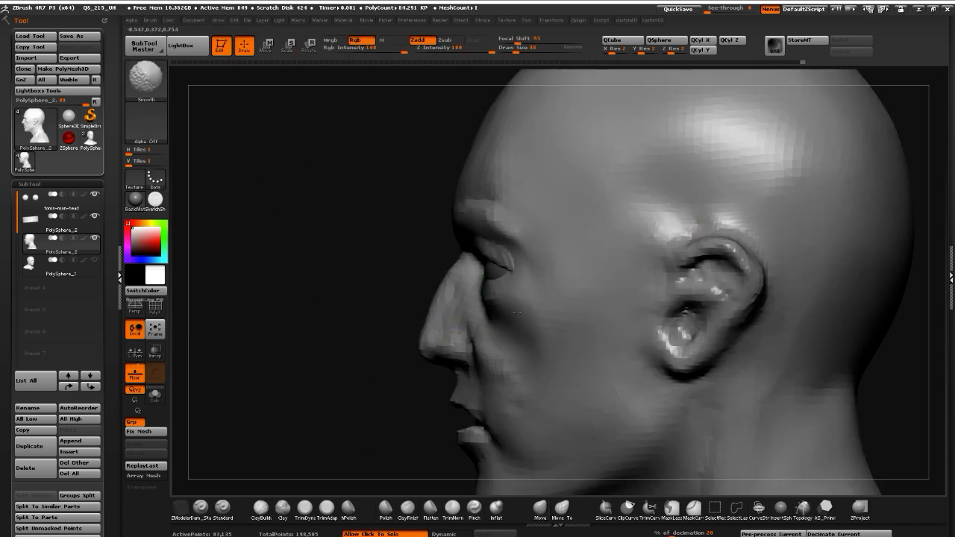
# Smooth the transition below the eye and adjust the cheek beside the nose with the Move brush in side view
pyautogui.keyDown('shift'); pyautogui.moveTo(517, 314); pyautogui.dragTo(493, 337); pyautogui.keyUp('shift')
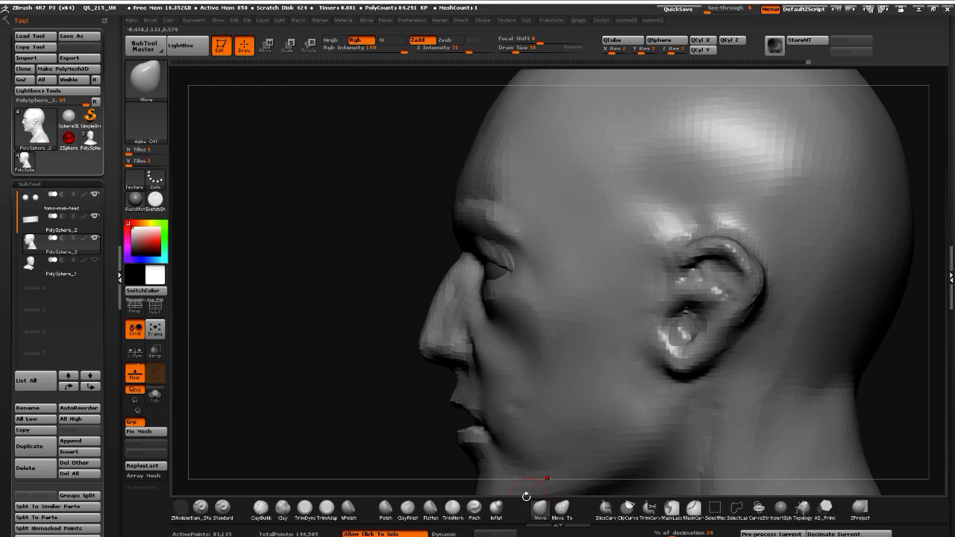
pyautogui.press(']')
pyautogui.press(']')
pyautogui.press(']')
pyautogui.moveTo(474, 335); pyautogui.dragTo(484, 348)
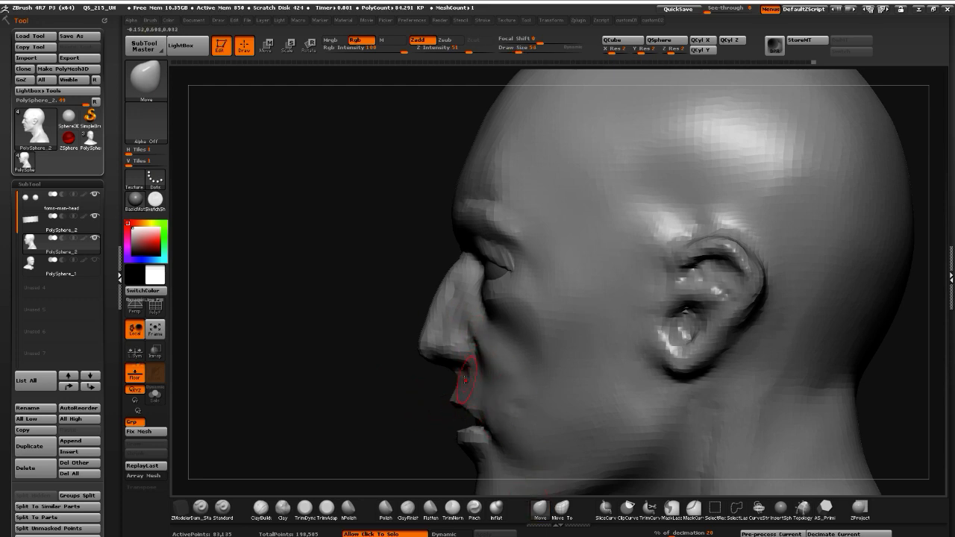
pyautogui.press('[')
pyautogui.press('[')
pyautogui.moveTo(385, 364)
pyautogui.mouseDown()
pyautogui.moveTo(466, 362)
pyautogui.moveTo(397, 364)
pyautogui.mouseUp()
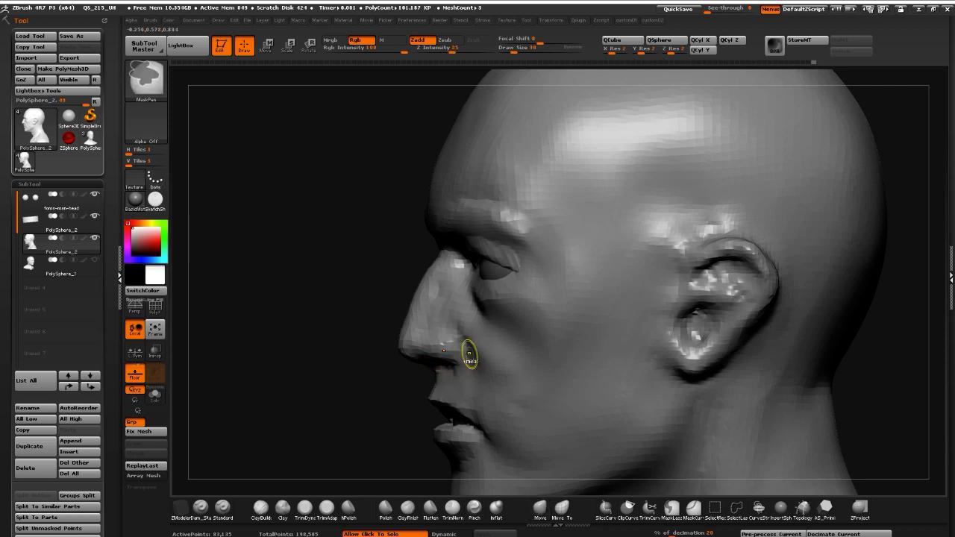
# Paint a mask over the upper lip area, from the nose wing down past the mouth corner
pyautogui.moveTo(465, 350)
pyautogui.keyDown('ctrl'); pyautogui.mouseDown()
pyautogui.moveTo(485, 407)
pyautogui.moveTo(466, 379)
pyautogui.mouseUp(); pyautogui.keyUp('ctrl')
pyautogui.moveTo(504, 408)
pyautogui.keyDown('ctrl'); pyautogui.mouseDown()
pyautogui.moveTo(516, 430)
pyautogui.moveTo(493, 428)
pyautogui.mouseUp(); pyautogui.keyUp('ctrl')
pyautogui.moveTo(462, 363)
pyautogui.keyDown('ctrl'); pyautogui.mouseDown()
pyautogui.moveTo(456, 383)
pyautogui.moveTo(444, 376)
pyautogui.moveTo(447, 404)
pyautogui.mouseUp(); pyautogui.keyUp('ctrl')
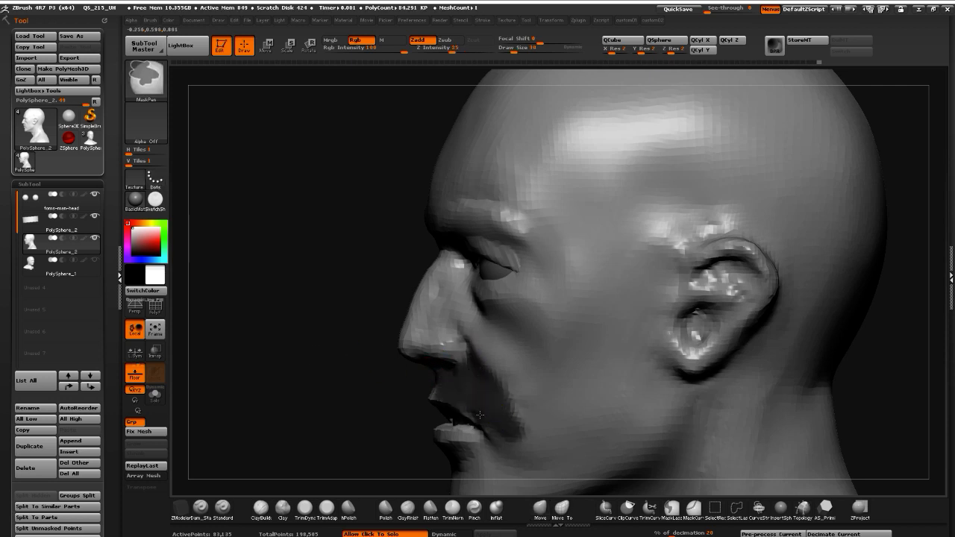
pyautogui.moveTo(345, 356); pyautogui.dragTo(316, 358)
pyautogui.keyDown('ctrl'); pyautogui.click(473, 389); pyautogui.keyUp('ctrl')
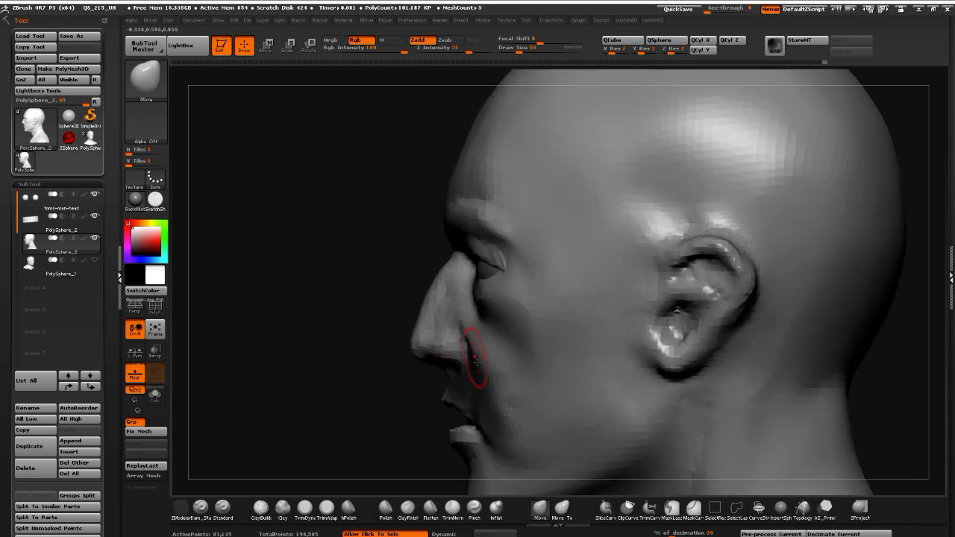
# Pull the cheek beside the masked lip area with an enlarged Move brush in side view, undoing the first attempt
pyautogui.press(']')
pyautogui.press(']')
pyautogui.press(']')
pyautogui.press(']')
pyautogui.press(']')
pyautogui.press(']')
pyautogui.press(']')
pyautogui.press(']')
pyautogui.moveTo(486, 379)
pyautogui.mouseDown()
pyautogui.moveTo(496, 382)
pyautogui.moveTo(482, 366)
pyautogui.mouseUp()
pyautogui.hotkey('ctrl', 'z')
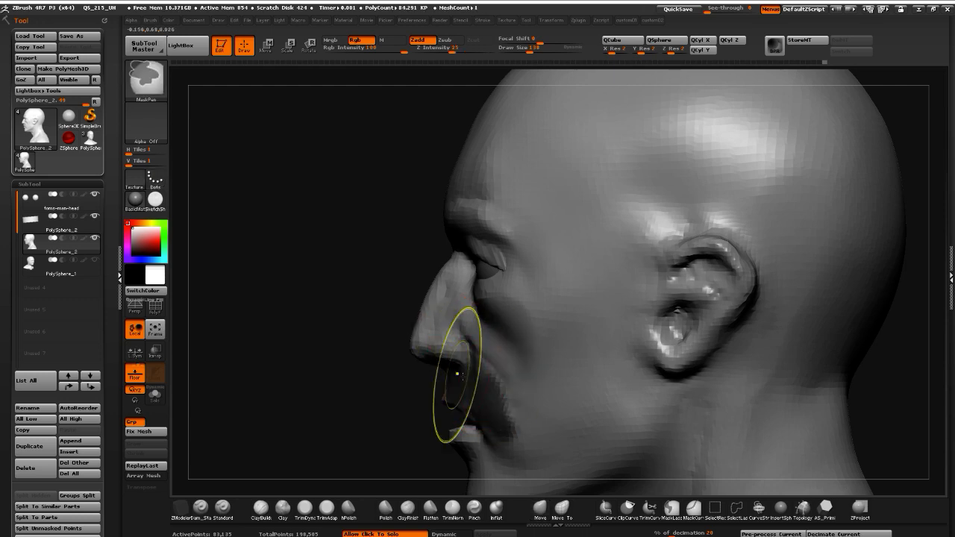
pyautogui.moveTo(257, 364)
pyautogui.mouseDown()
pyautogui.moveTo(319, 358)
pyautogui.moveTo(369, 376)
pyautogui.mouseUp()
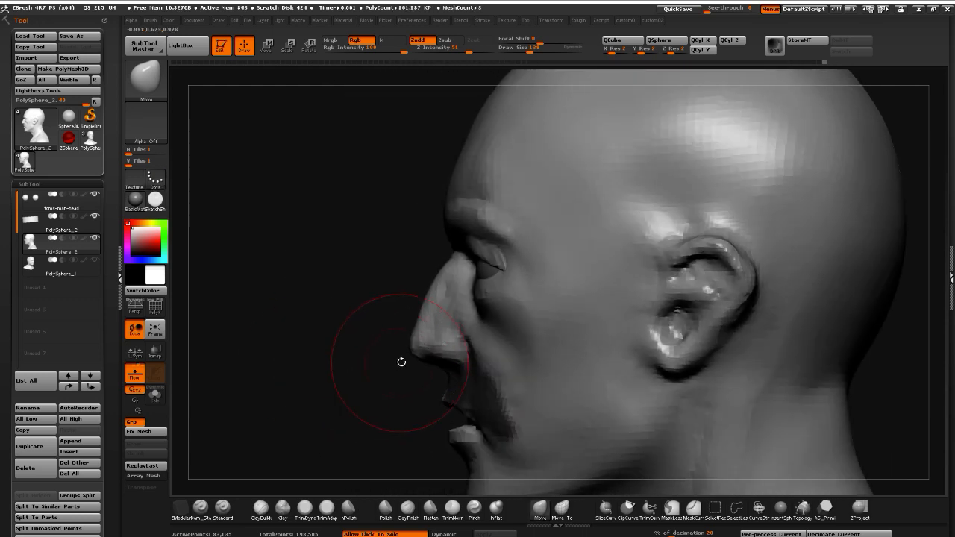
pyautogui.moveTo(512, 390); pyautogui.dragTo(519, 401)
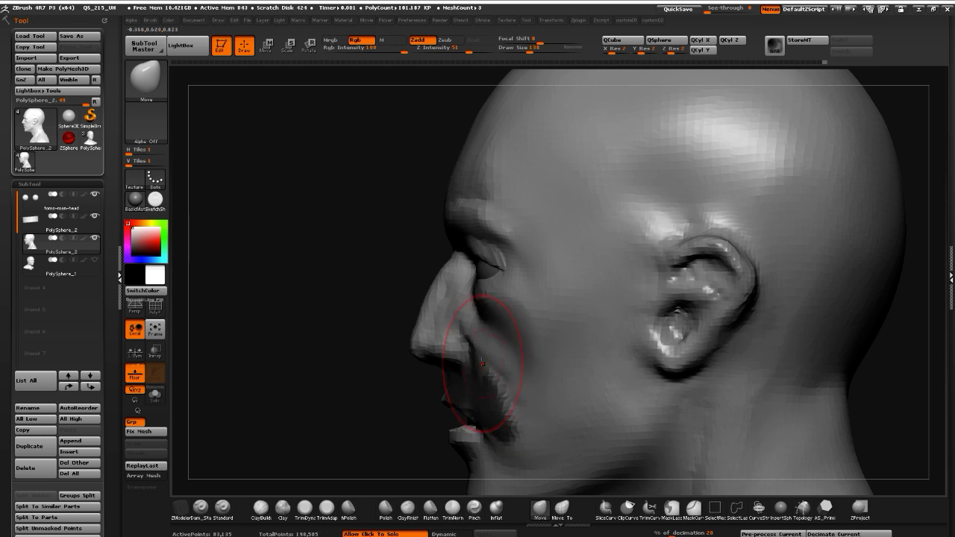
pyautogui.moveTo(474, 349)
pyautogui.mouseDown()
pyautogui.moveTo(465, 339)
pyautogui.moveTo(418, 338)
pyautogui.mouseUp()
# Reshape the nose bridge and the brow above it with a smaller Move brush, from side and three-quarter views
pyautogui.press('[')
pyautogui.press('[')
pyautogui.press('[')
pyautogui.press('[')
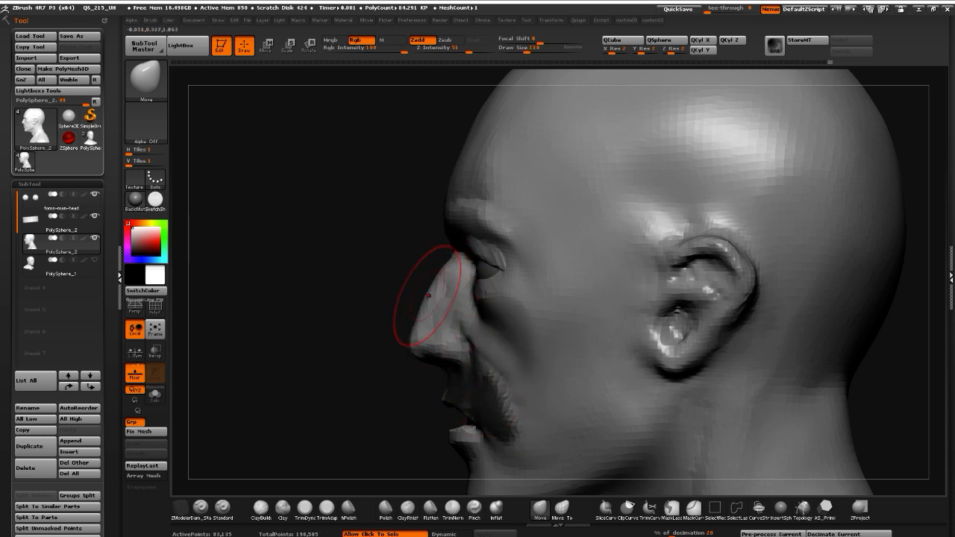
pyautogui.moveTo(432, 295); pyautogui.dragTo(451, 247)
pyautogui.moveTo(343, 213); pyautogui.dragTo(373, 207)
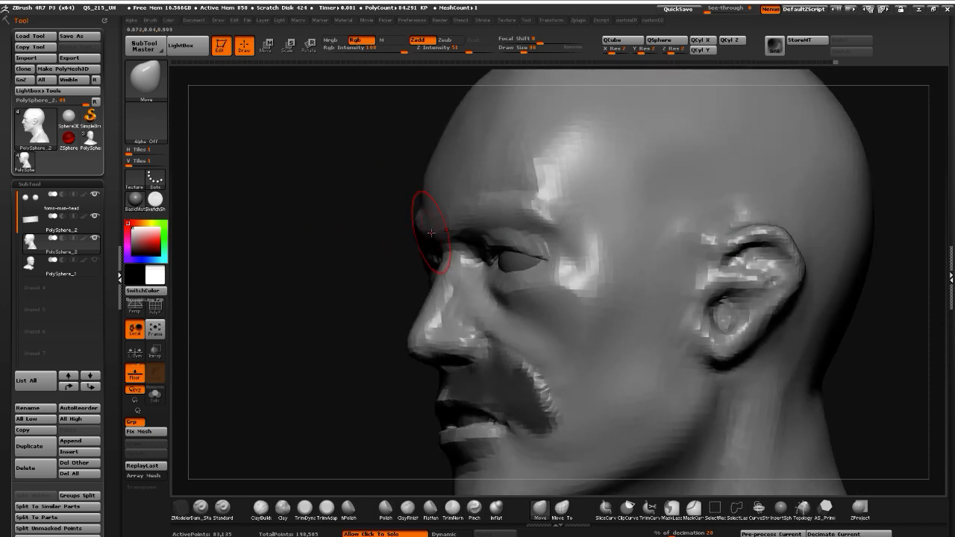
pyautogui.moveTo(323, 223)
pyautogui.mouseDown()
pyautogui.moveTo(426, 206)
pyautogui.moveTo(351, 187)
pyautogui.moveTo(331, 159)
pyautogui.moveTo(458, 246)
pyautogui.mouseUp()
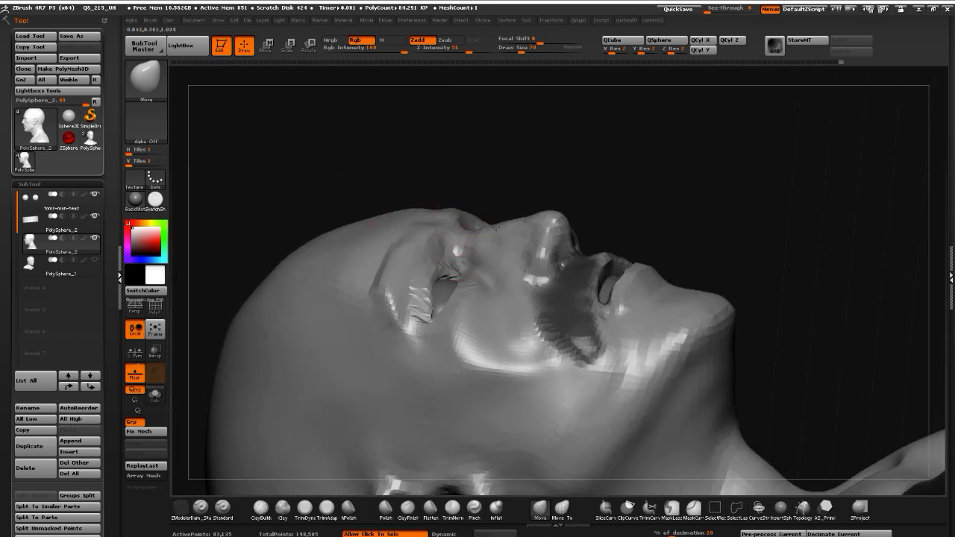
# Adjust the brow and temple contours from below with the Move brush, undo the last stroke, and clear the mask around the mouth
pyautogui.moveTo(318, 158)
pyautogui.mouseDown()
pyautogui.moveTo(378, 299)
pyautogui.moveTo(371, 314)
pyautogui.mouseUp()
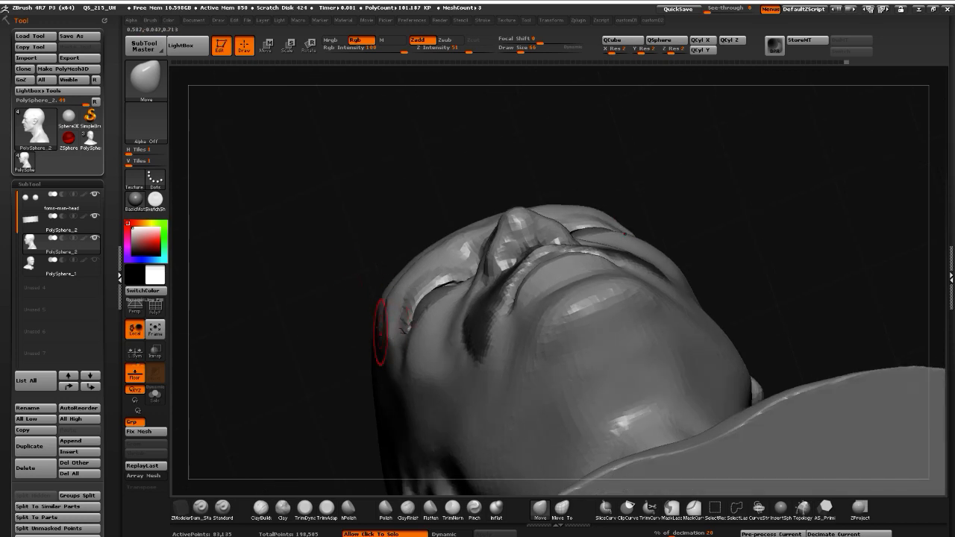
pyautogui.moveTo(322, 234); pyautogui.dragTo(388, 211)
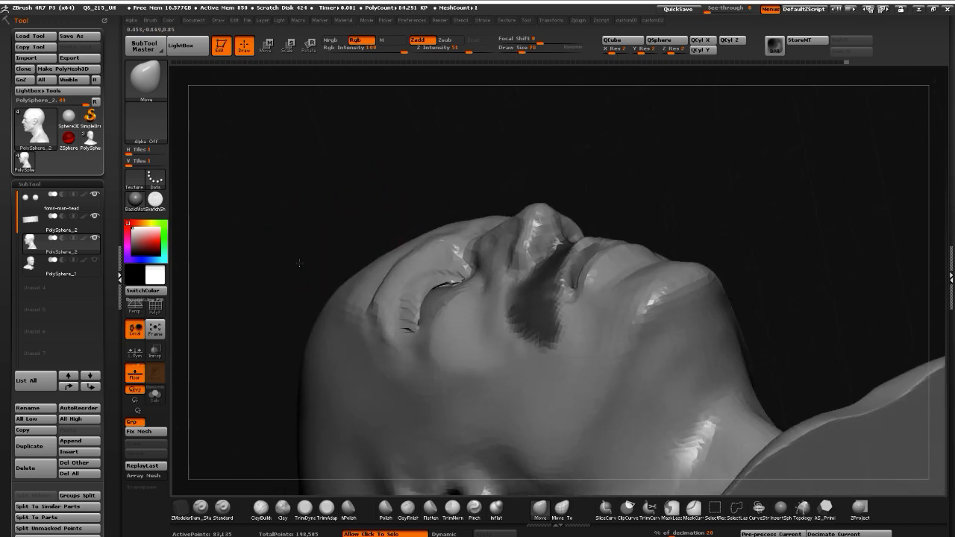
pyautogui.moveTo(299, 263); pyautogui.dragTo(330, 320)
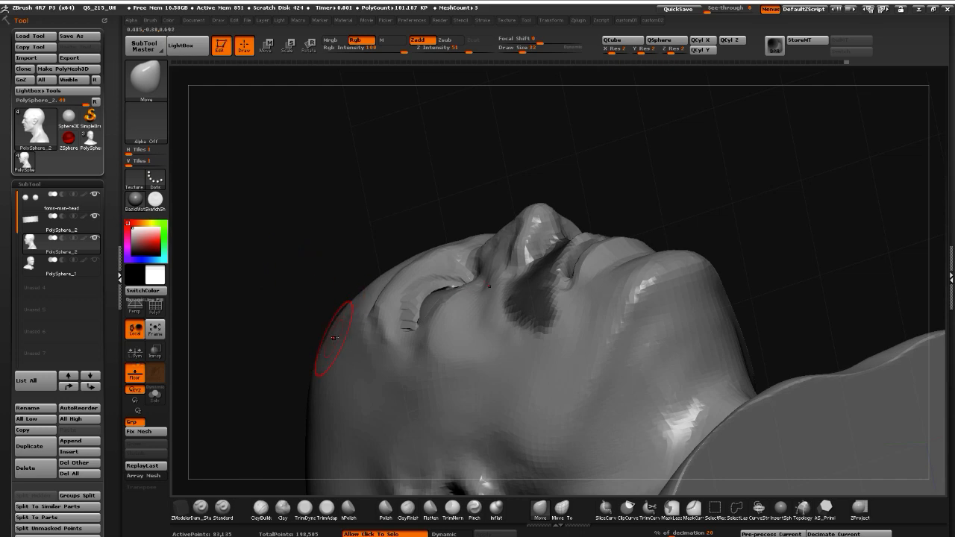
pyautogui.moveTo(320, 278)
pyautogui.mouseDown()
pyautogui.moveTo(266, 284)
pyautogui.moveTo(277, 313)
pyautogui.moveTo(269, 356)
pyautogui.moveTo(311, 311)
pyautogui.moveTo(284, 376)
pyautogui.moveTo(241, 344)
pyautogui.moveTo(244, 335)
pyautogui.moveTo(455, 348)
pyautogui.mouseUp()
pyautogui.hotkey('ctrl', 'z')
pyautogui.moveTo(262, 323)
pyautogui.mouseDown()
pyautogui.moveTo(370, 309)
pyautogui.moveTo(339, 309)
pyautogui.moveTo(333, 315)
pyautogui.moveTo(373, 316)
pyautogui.mouseUp()
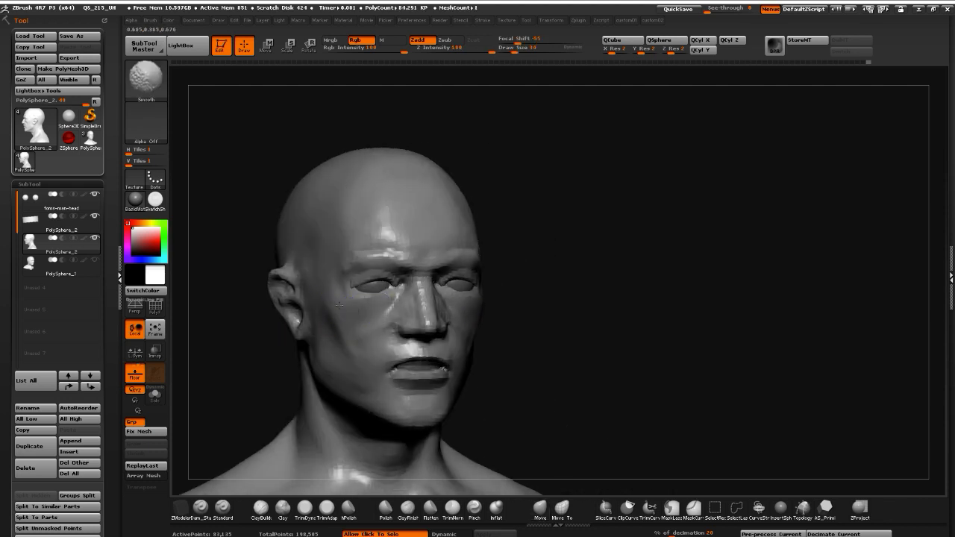
pyautogui.moveTo(257, 335); pyautogui.dragTo(333, 356)
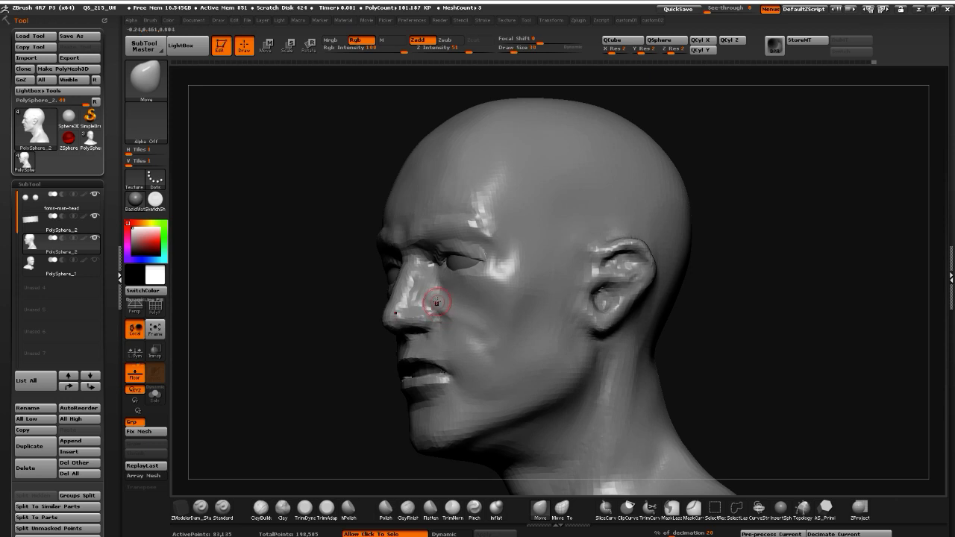
# Build up the cheek fold running from the nose wing toward the mouth corner with the Clay brush and smooth around the nose
pyautogui.moveTo(437, 302)
pyautogui.mouseDown()
pyautogui.moveTo(469, 332)
pyautogui.moveTo(484, 372)
pyautogui.mouseUp()
pyautogui.click(283, 509)
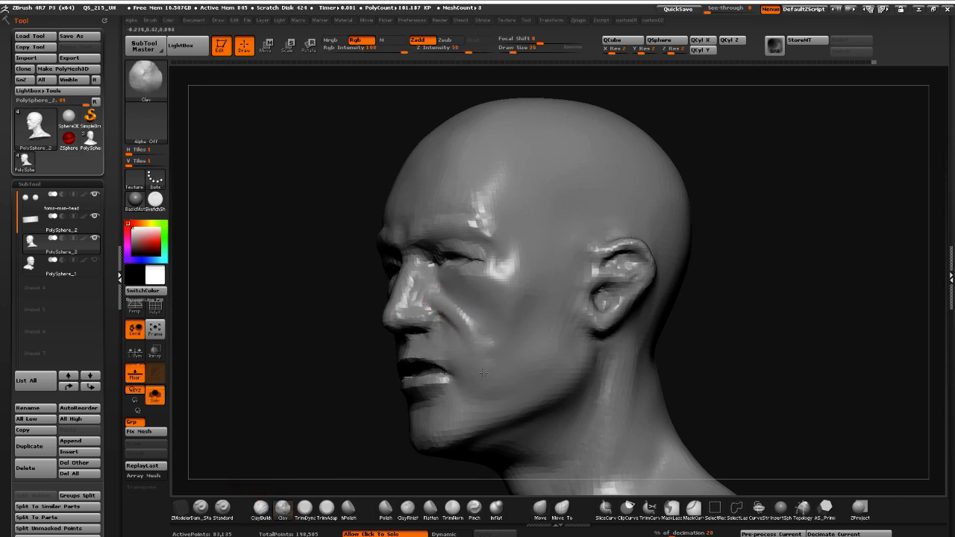
pyautogui.keyDown('shift'); pyautogui.moveTo(314, 304); pyautogui.dragTo(331, 309); pyautogui.keyUp('shift')
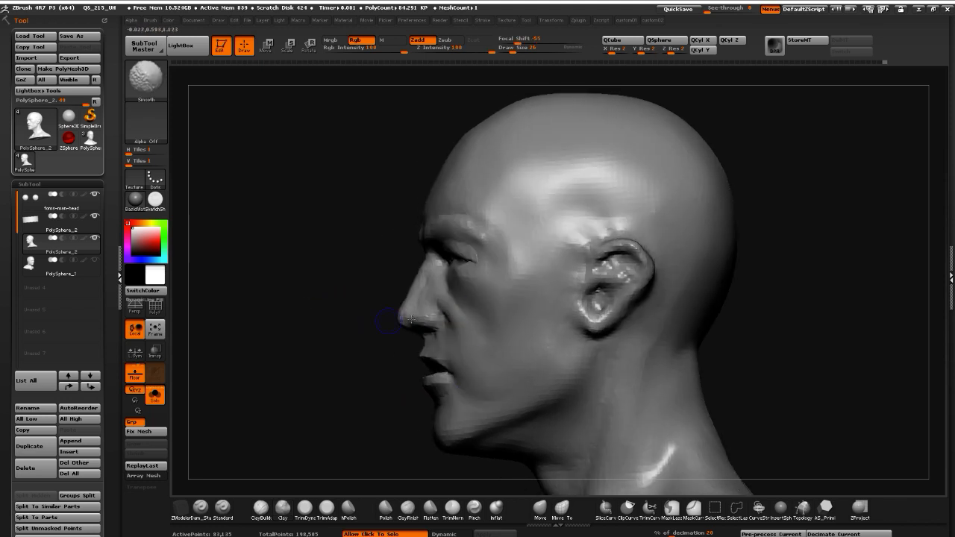
pyautogui.moveTo(343, 276)
pyautogui.mouseDown()
pyautogui.moveTo(347, 296)
pyautogui.moveTo(297, 286)
pyautogui.moveTo(289, 321)
pyautogui.mouseUp()
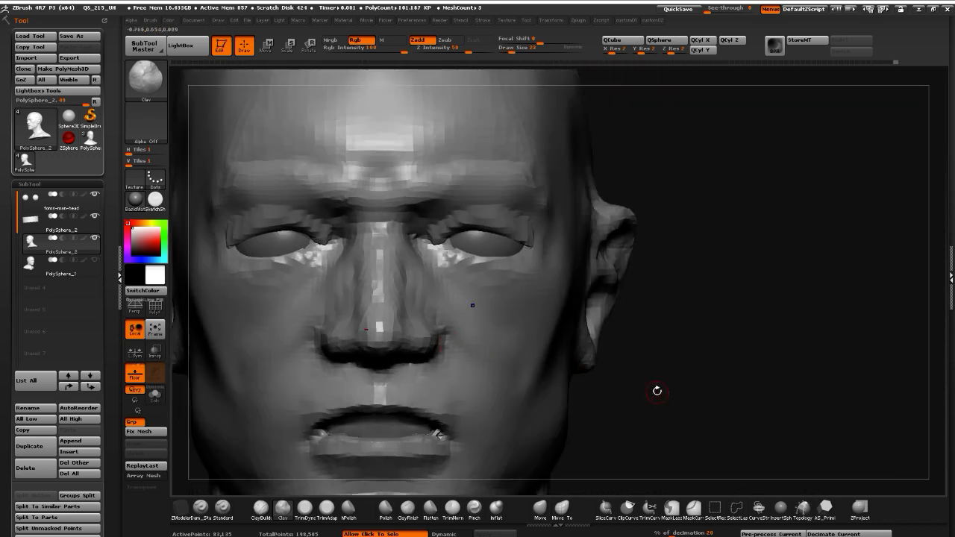
pyautogui.moveTo(657, 390)
pyautogui.mouseDown()
pyautogui.moveTo(622, 374)
pyautogui.moveTo(652, 379)
pyautogui.moveTo(664, 413)
pyautogui.moveTo(618, 432)
pyautogui.moveTo(631, 403)
pyautogui.moveTo(215, 344)
pyautogui.moveTo(311, 374)
pyautogui.moveTo(294, 356)
pyautogui.moveTo(263, 349)
pyautogui.moveTo(328, 318)
pyautogui.moveTo(365, 336)
pyautogui.mouseUp()
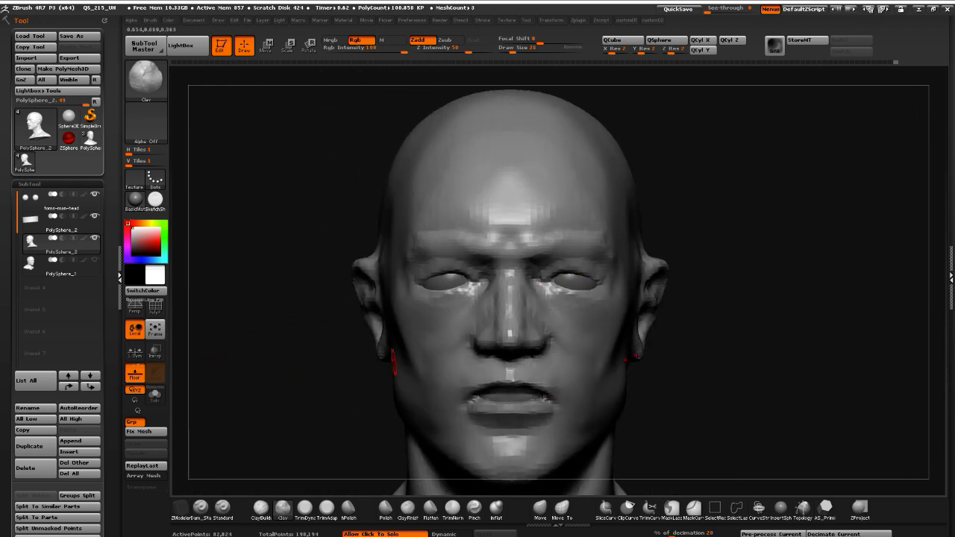
# Carve creases above both upper eyelids with the Dam Standard brush in front view, undoing the smoothing stroke over them
pyautogui.moveTo(298, 319); pyautogui.dragTo(439, 267)
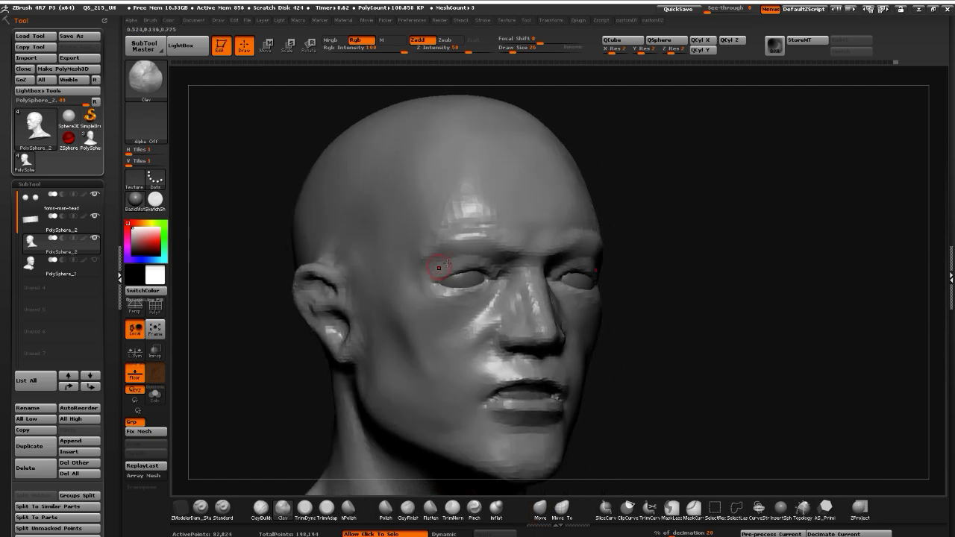
pyautogui.keyDown('shift'); pyautogui.moveTo(275, 350); pyautogui.dragTo(195, 343); pyautogui.keyUp('shift')
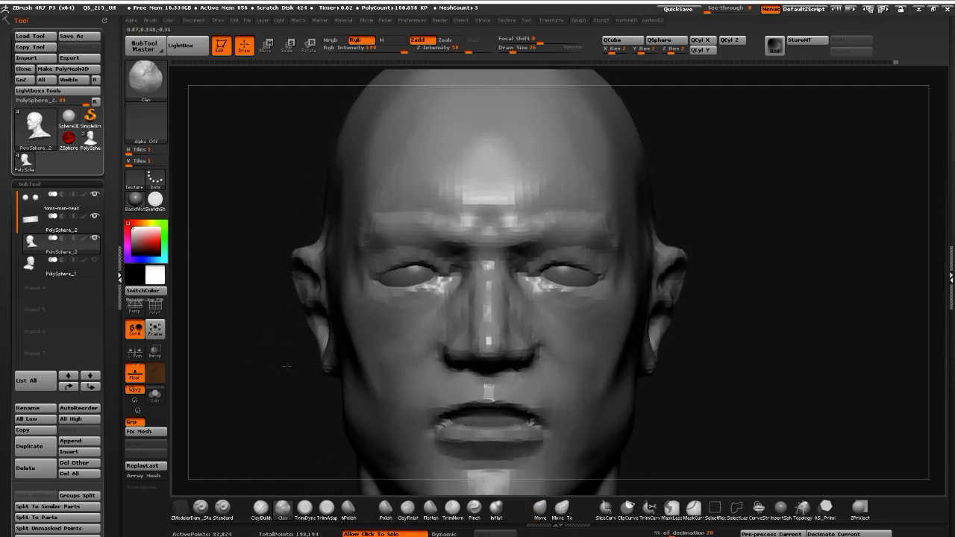
pyautogui.click(200, 508)
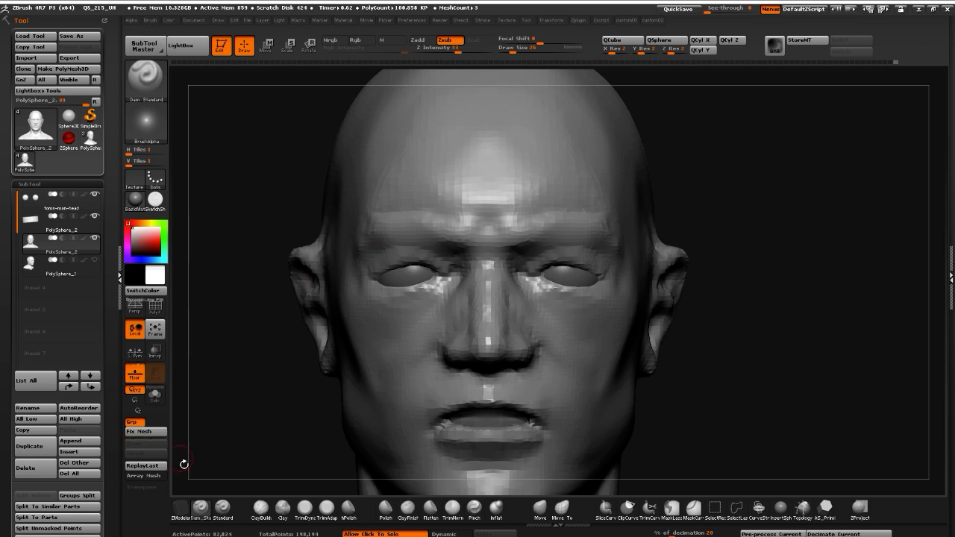
pyautogui.moveTo(422, 249); pyautogui.dragTo(447, 256)
pyautogui.moveTo(378, 253); pyautogui.dragTo(419, 251)
pyautogui.moveTo(273, 283); pyautogui.dragTo(264, 285)
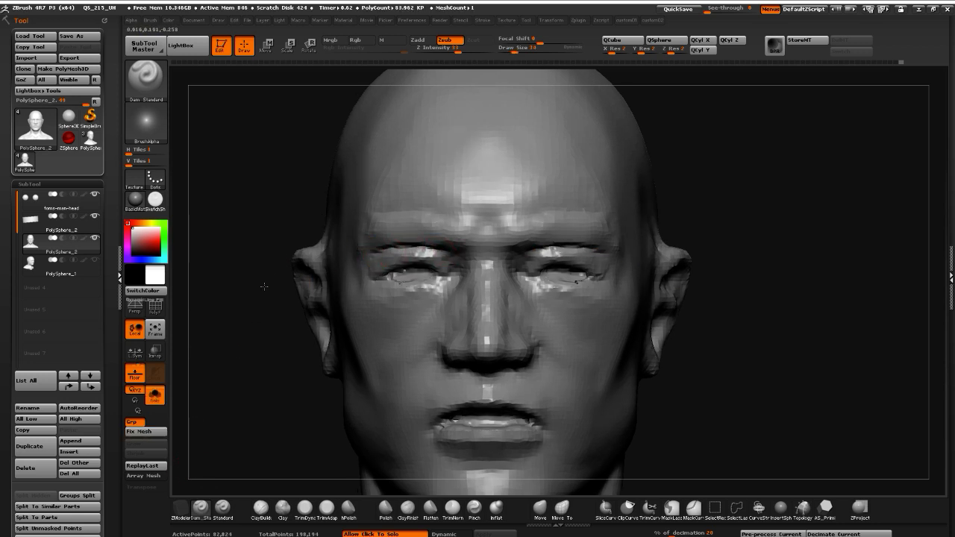
pyautogui.keyDown('shift'); pyautogui.moveTo(423, 252); pyautogui.dragTo(377, 258); pyautogui.keyUp('shift')
pyautogui.hotkey('ctrl', 'z')
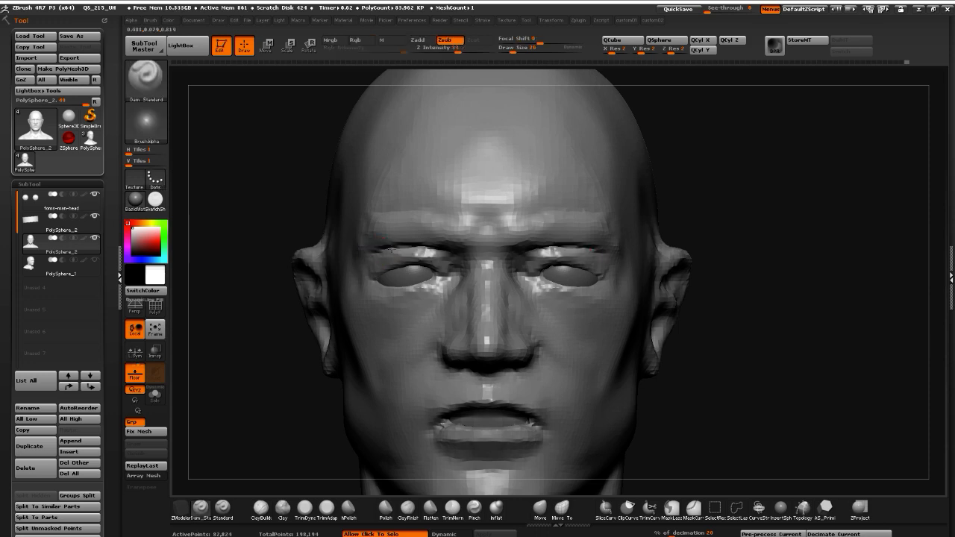
# Smooth the inner ends of the upper eyelid creases from a low front view
pyautogui.moveTo(216, 273); pyautogui.dragTo(216, 237)
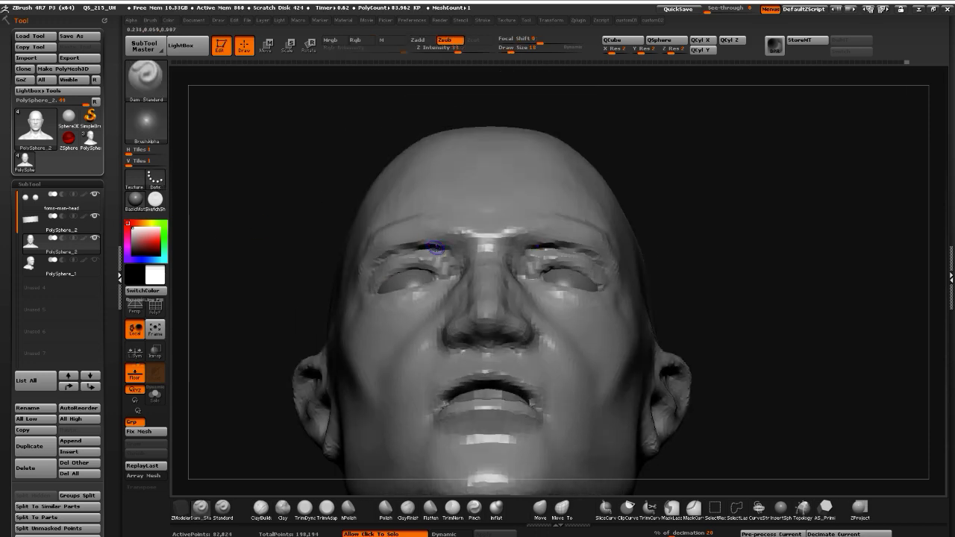
pyautogui.moveTo(437, 247)
pyautogui.keyDown('shift'); pyautogui.mouseDown()
pyautogui.moveTo(390, 256)
pyautogui.moveTo(455, 256)
pyautogui.mouseUp(); pyautogui.keyUp('shift')
pyautogui.moveTo(259, 264)
pyautogui.mouseDown()
pyautogui.moveTo(213, 284)
pyautogui.moveTo(221, 325)
pyautogui.moveTo(260, 335)
pyautogui.moveTo(237, 334)
pyautogui.mouseUp()
# Adjust the cheek and facial profile with the Move brush, from side and three-quarter views
pyautogui.click(539, 508)
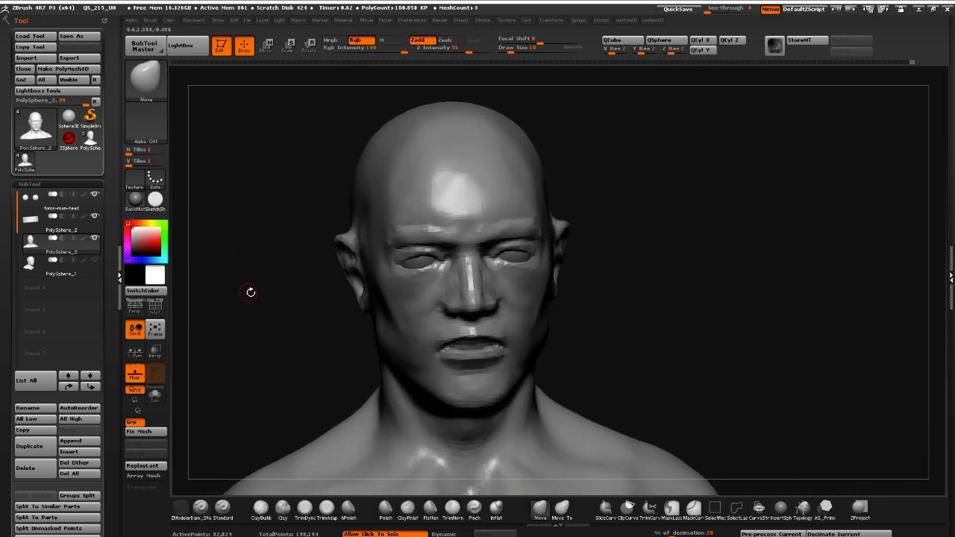
pyautogui.moveTo(249, 291); pyautogui.dragTo(296, 292)
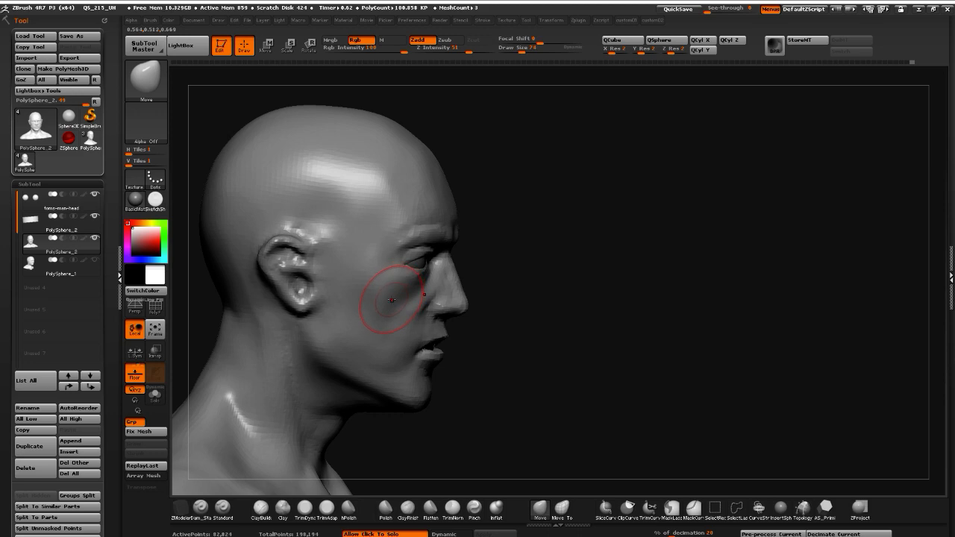
pyautogui.moveTo(478, 302); pyautogui.dragTo(387, 295)
pyautogui.moveTo(270, 310)
pyautogui.mouseDown()
pyautogui.moveTo(337, 317)
pyautogui.moveTo(395, 275)
pyautogui.moveTo(373, 299)
pyautogui.moveTo(266, 327)
pyautogui.moveTo(270, 346)
pyautogui.mouseUp()
pyautogui.moveTo(473, 300); pyautogui.dragTo(484, 295)
pyautogui.moveTo(309, 328); pyautogui.dragTo(557, 280)
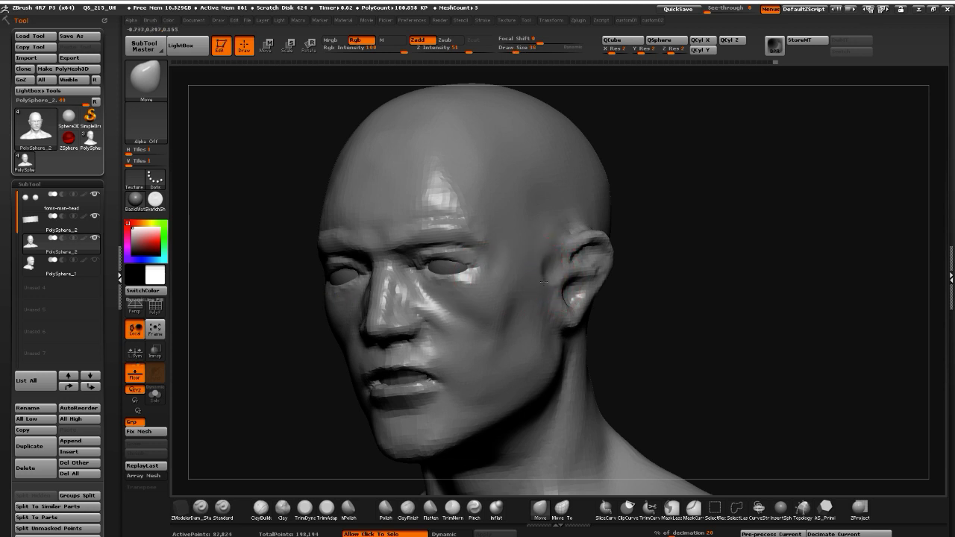
# Build up the cheekbone toward the ear with the Clay brush and smooth it into the side of the face
pyautogui.click(283, 508)
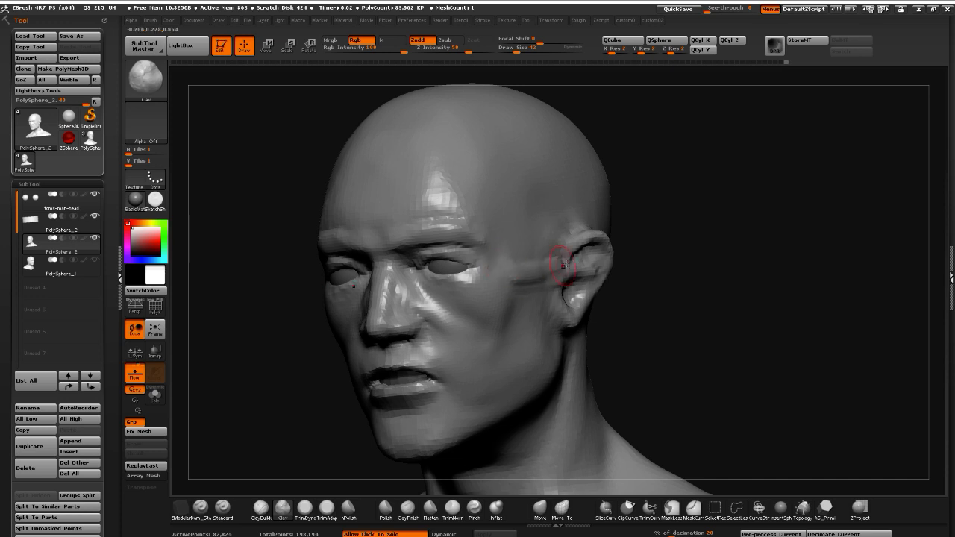
pyautogui.press('shift')
pyautogui.keyDown('shift'); pyautogui.moveTo(512, 266); pyautogui.dragTo(529, 280); pyautogui.keyUp('shift')
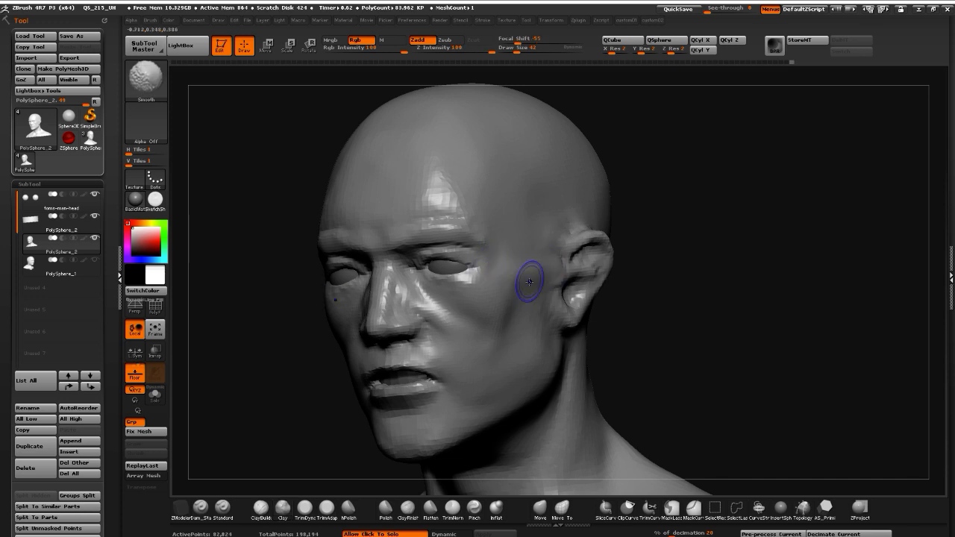
pyautogui.moveTo(232, 336); pyautogui.dragTo(293, 344)
pyautogui.keyDown('alt'); pyautogui.moveTo(605, 398); pyautogui.dragTo(670, 410); pyautogui.keyUp('alt')
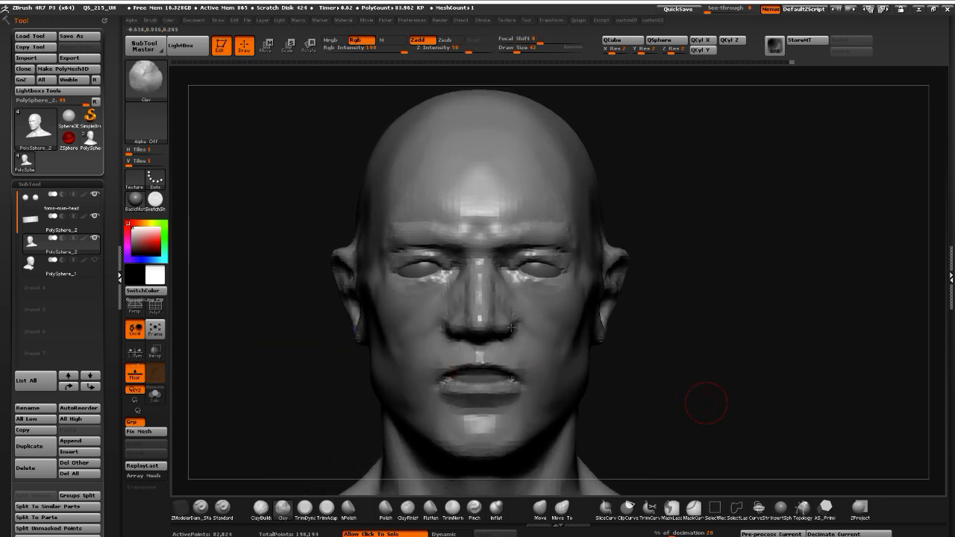
# Reshape the eyelid contours with the Move brush from the front and from below, undoing the last adjustment
pyautogui.press('shift')
pyautogui.moveTo(227, 315); pyautogui.dragTo(323, 296)
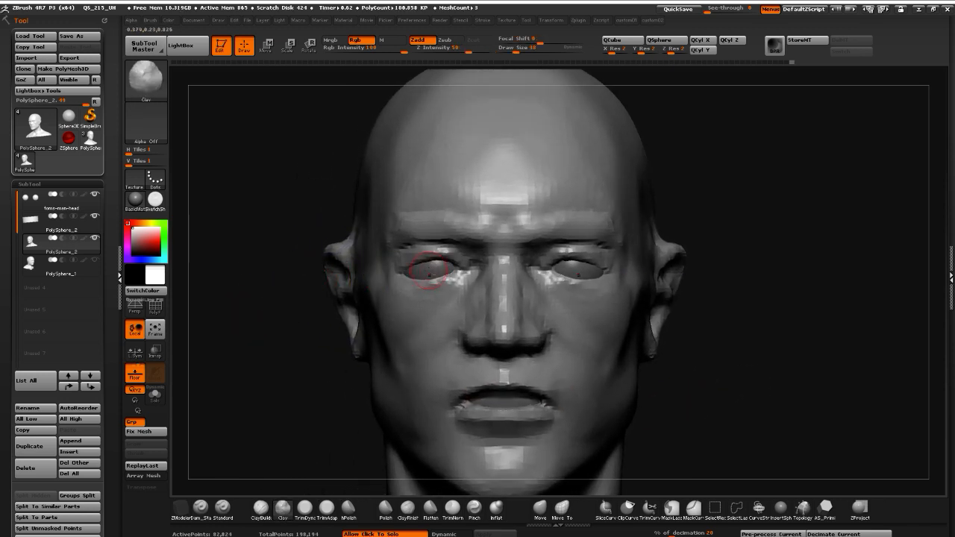
pyautogui.click(539, 508)
pyautogui.moveTo(459, 267)
pyautogui.mouseDown()
pyautogui.moveTo(467, 269)
pyautogui.moveTo(432, 256)
pyautogui.moveTo(426, 265)
pyautogui.moveTo(446, 284)
pyautogui.mouseUp()
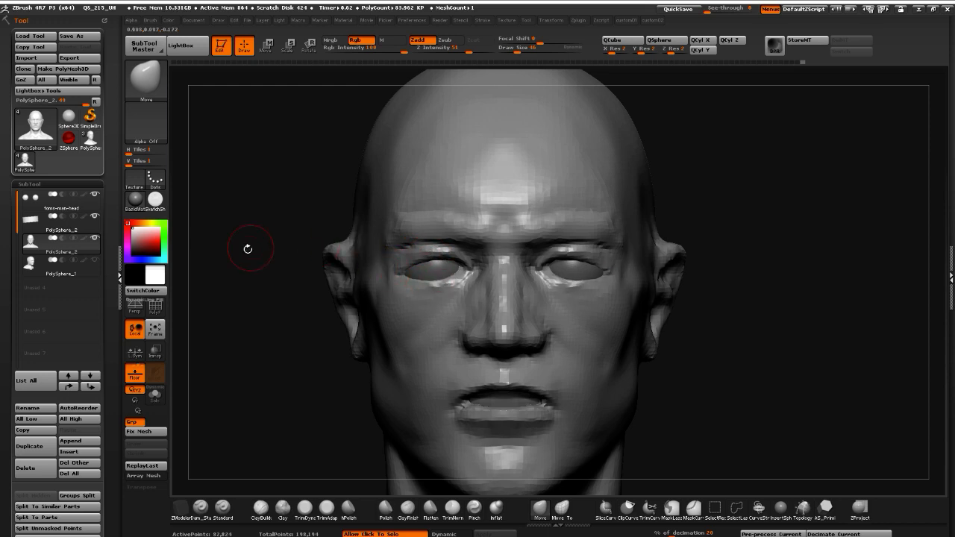
pyautogui.moveTo(247, 248); pyautogui.dragTo(284, 351)
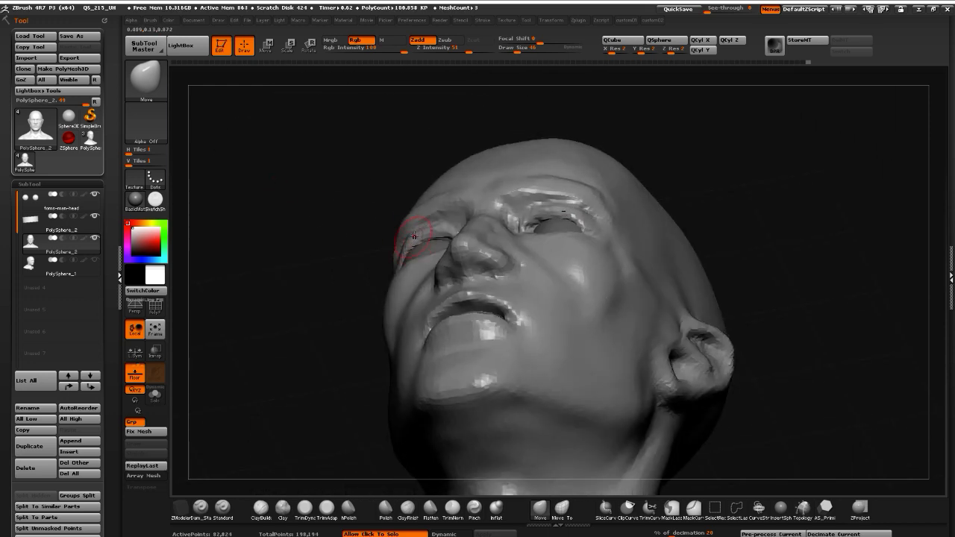
pyautogui.moveTo(434, 229); pyautogui.dragTo(446, 235)
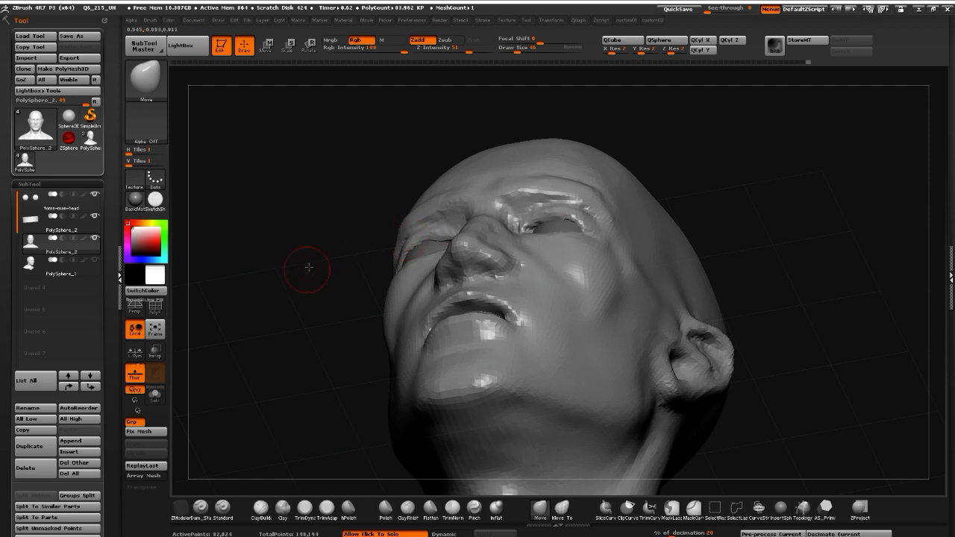
pyautogui.moveTo(308, 267)
pyautogui.mouseDown()
pyautogui.moveTo(487, 189)
pyautogui.moveTo(469, 193)
pyautogui.moveTo(481, 181)
pyautogui.mouseUp()
pyautogui.hotkey('ctrl', 'z')
# Adjust the shape of the nose with a larger Move brush, from below and in profile
pyautogui.press(']')
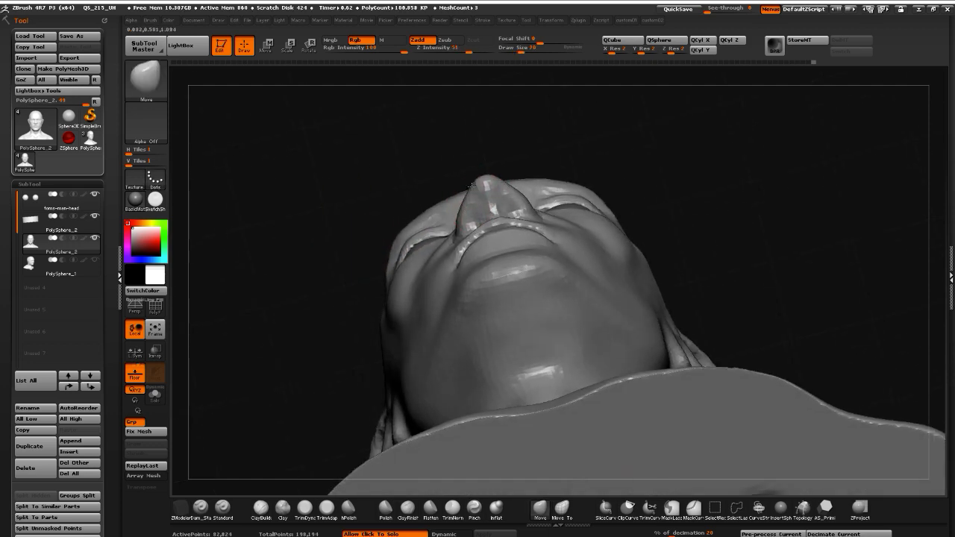
pyautogui.moveTo(411, 179); pyautogui.dragTo(426, 192)
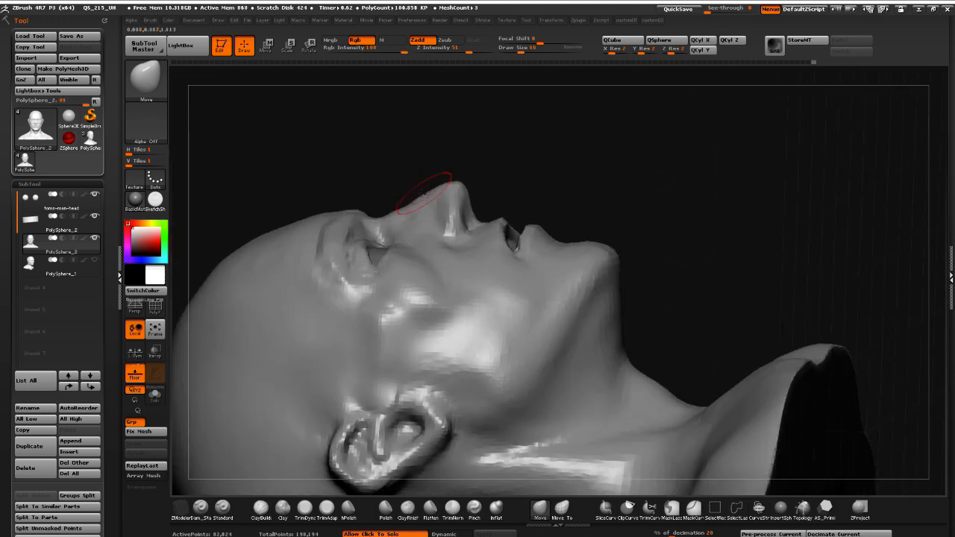
pyautogui.moveTo(329, 155); pyautogui.dragTo(300, 152)
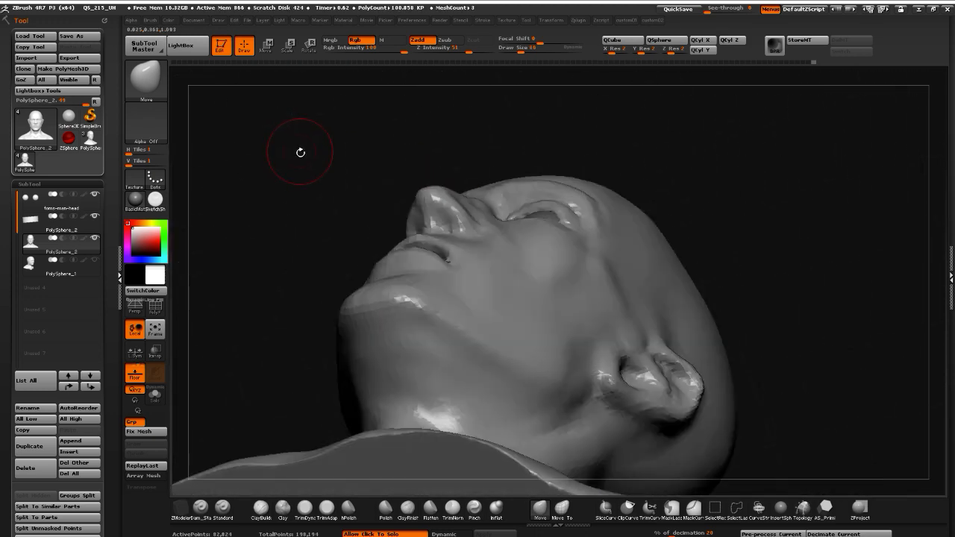
# Carve the nostrils into the underside of the nose with the Dam Standard brush
pyautogui.click(200, 506)
pyautogui.moveTo(235, 304); pyautogui.dragTo(423, 268)
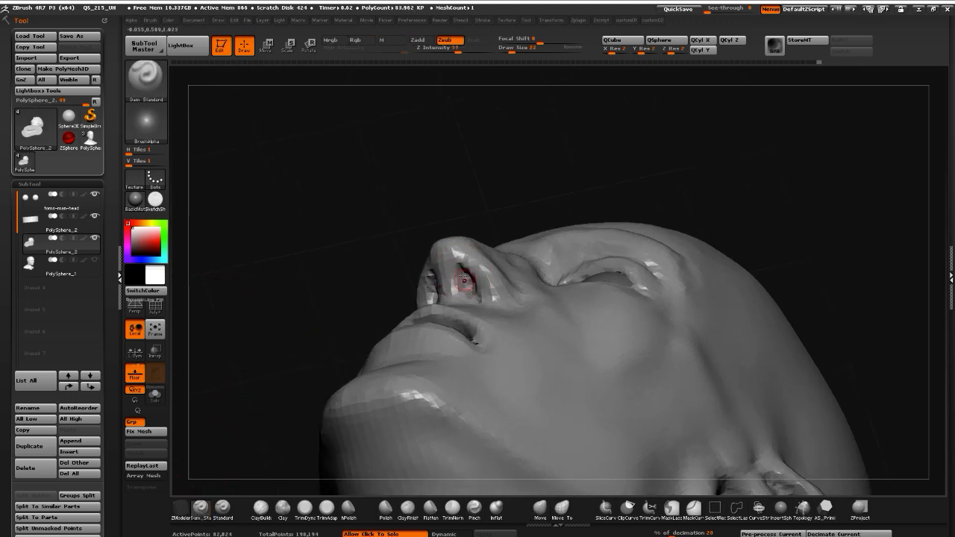
pyautogui.moveTo(318, 253); pyautogui.dragTo(339, 280)
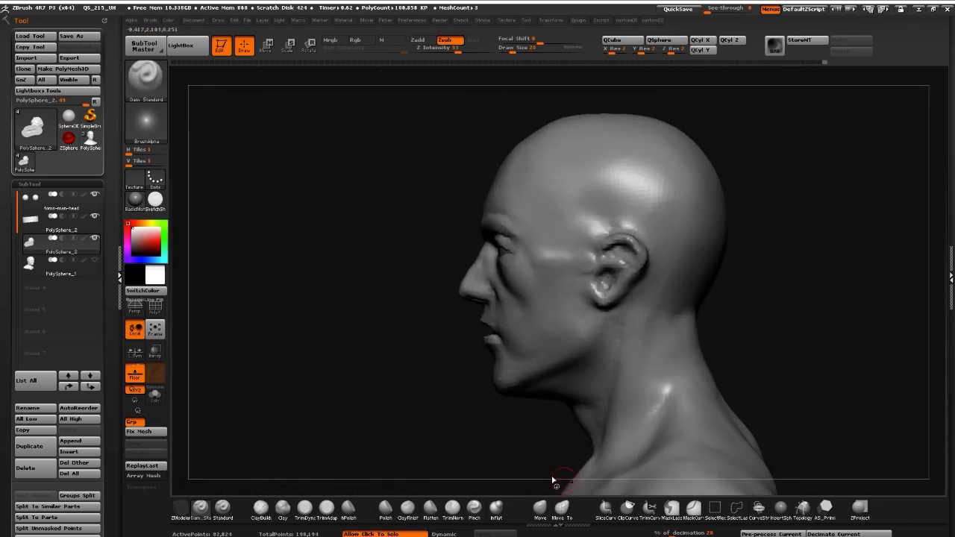
# Adjust the mouth corners and lip profile with the Move brush from side and low views, undoing the last stroke
pyautogui.moveTo(382, 312); pyautogui.dragTo(416, 328)
pyautogui.click(540, 508)
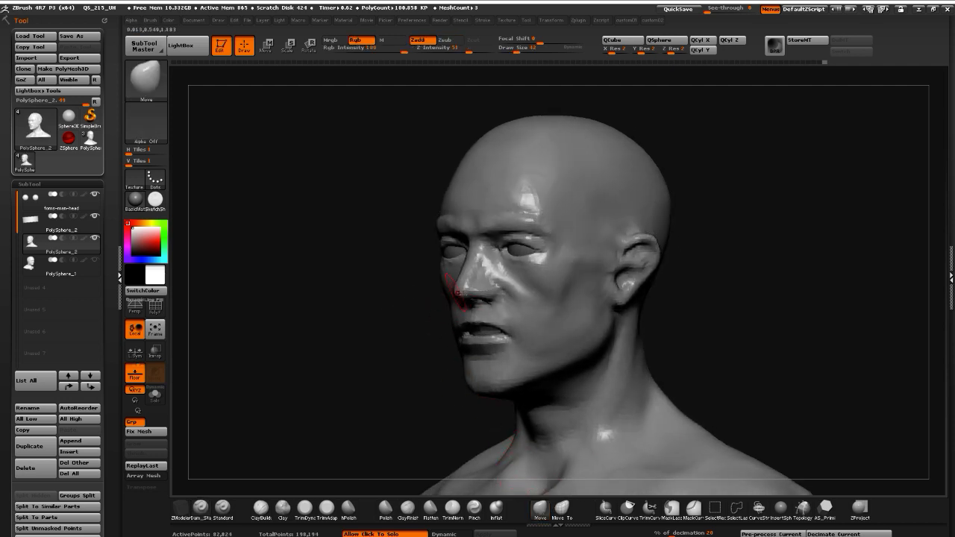
pyautogui.moveTo(337, 313)
pyautogui.mouseDown()
pyautogui.moveTo(400, 304)
pyautogui.moveTo(388, 322)
pyautogui.mouseUp()
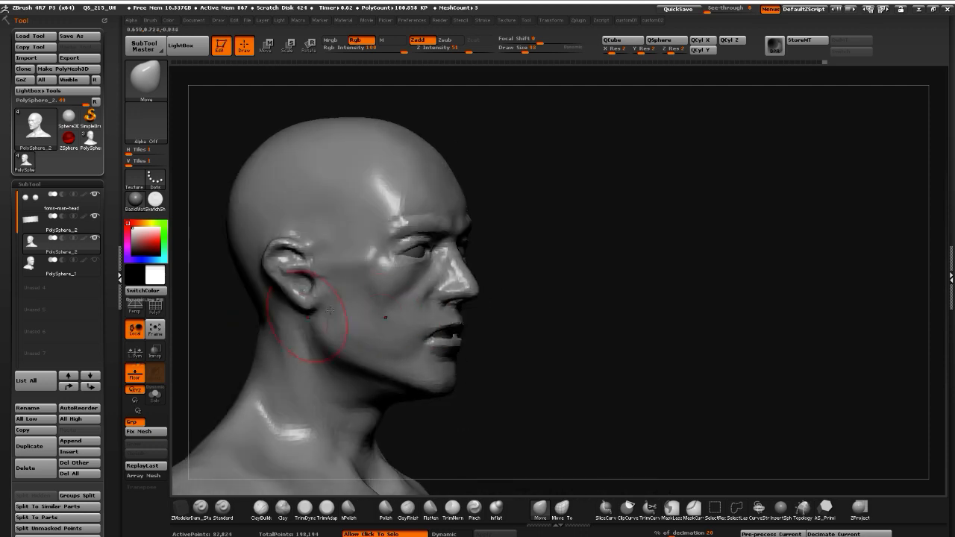
pyautogui.moveTo(513, 401); pyautogui.dragTo(531, 401)
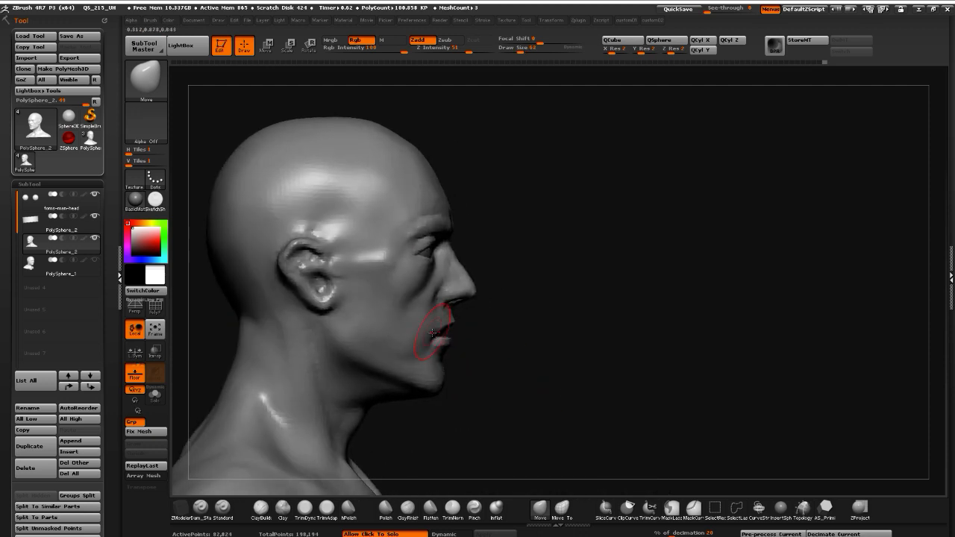
pyautogui.moveTo(434, 328); pyautogui.dragTo(453, 343)
pyautogui.moveTo(535, 401)
pyautogui.mouseDown()
pyautogui.moveTo(335, 328)
pyautogui.moveTo(288, 336)
pyautogui.moveTo(381, 269)
pyautogui.moveTo(299, 316)
pyautogui.moveTo(418, 373)
pyautogui.mouseUp()
pyautogui.moveTo(485, 276); pyautogui.dragTo(461, 285)
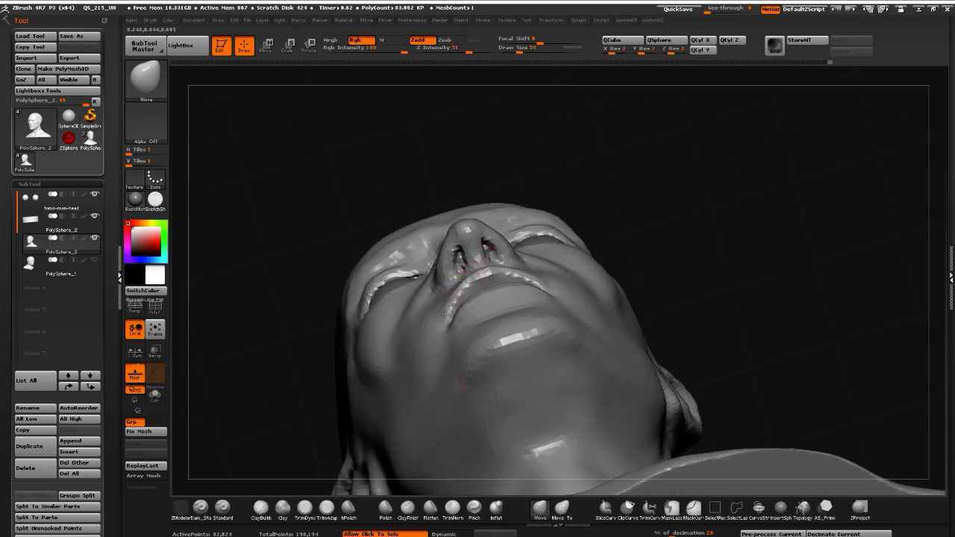
pyautogui.moveTo(272, 299); pyautogui.dragTo(538, 343)
pyautogui.hotkey('ctrl', 'z')
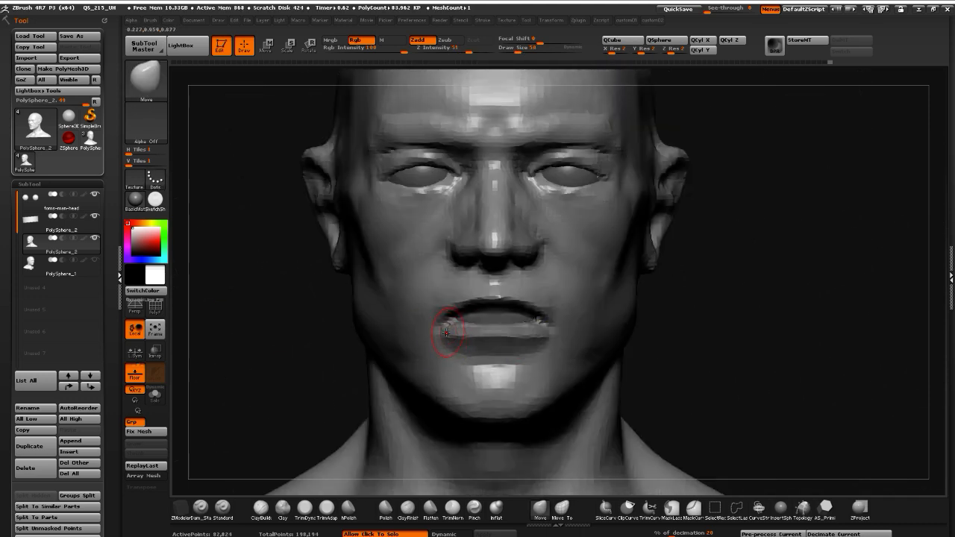
# Mask the lower lip in front view, redoing the first mask strokes, and soften the edge of the mask
pyautogui.press('[')
pyautogui.moveTo(447, 333)
pyautogui.keyDown('ctrl'); pyautogui.mouseDown()
pyautogui.moveTo(485, 340)
pyautogui.moveTo(441, 344)
pyautogui.moveTo(489, 330)
pyautogui.moveTo(446, 333)
pyautogui.moveTo(447, 344)
pyautogui.mouseUp(); pyautogui.keyUp('ctrl')
pyautogui.hotkey('ctrl', 'z')
pyautogui.hotkey('ctrl', 'z')
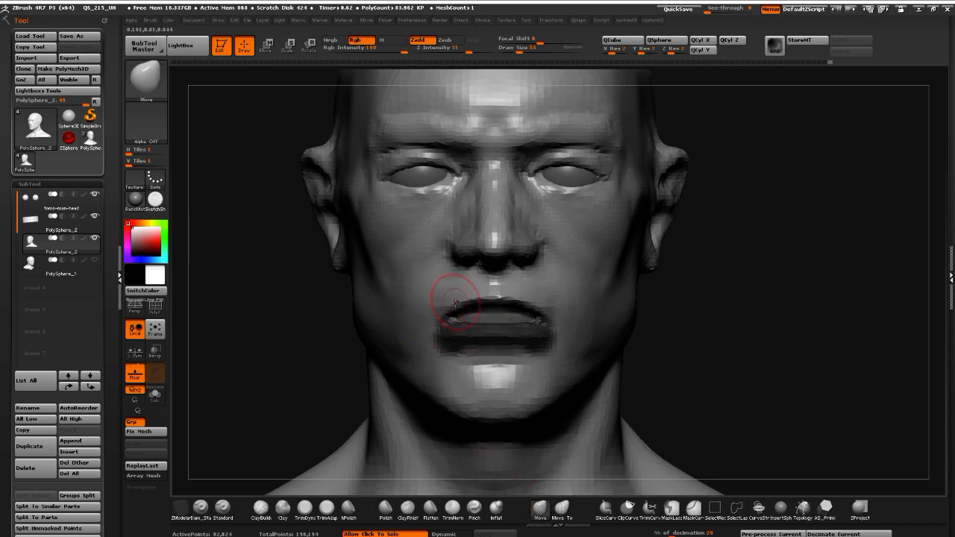
pyautogui.press(']')
pyautogui.press(']')
pyautogui.press(']')
pyautogui.press(']')
pyautogui.press(']')
pyautogui.keyDown('ctrl'); pyautogui.click(454, 339); pyautogui.keyUp('ctrl')
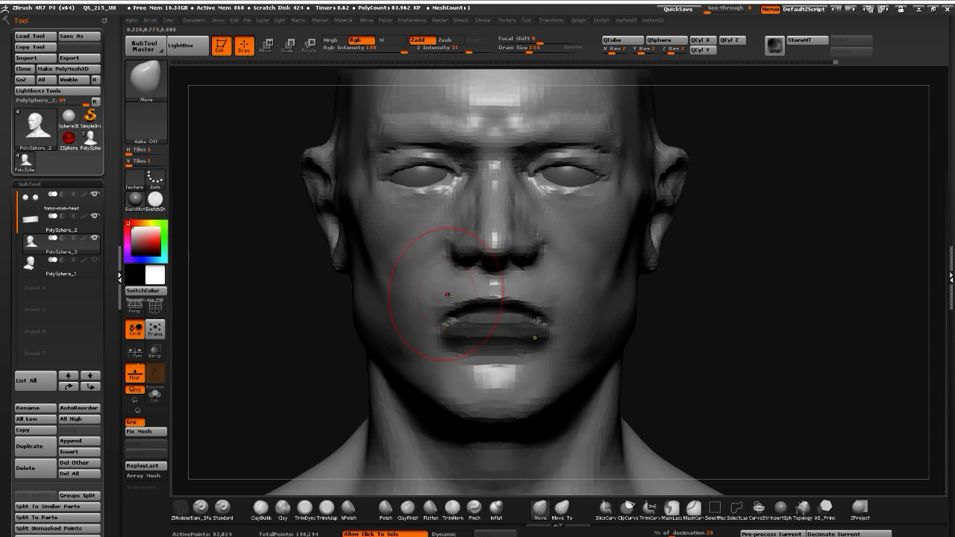
# Reshape the upper lip above the masked lower lip with an enlarged Move brush
pyautogui.moveTo(258, 313)
pyautogui.mouseDown()
pyautogui.moveTo(358, 306)
pyautogui.moveTo(250, 318)
pyautogui.mouseUp()
pyautogui.moveTo(487, 297); pyautogui.dragTo(489, 282)
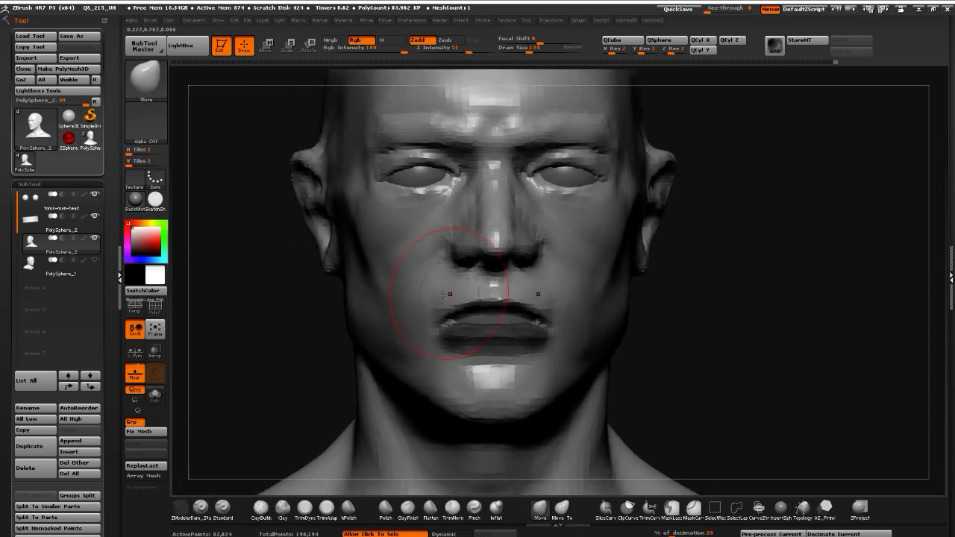
# Invert the mask and reshape the exposed lower lip with the Move brush from front and three-quarter views
pyautogui.keyDown('ctrl'); pyautogui.click(277, 320); pyautogui.keyUp('ctrl')
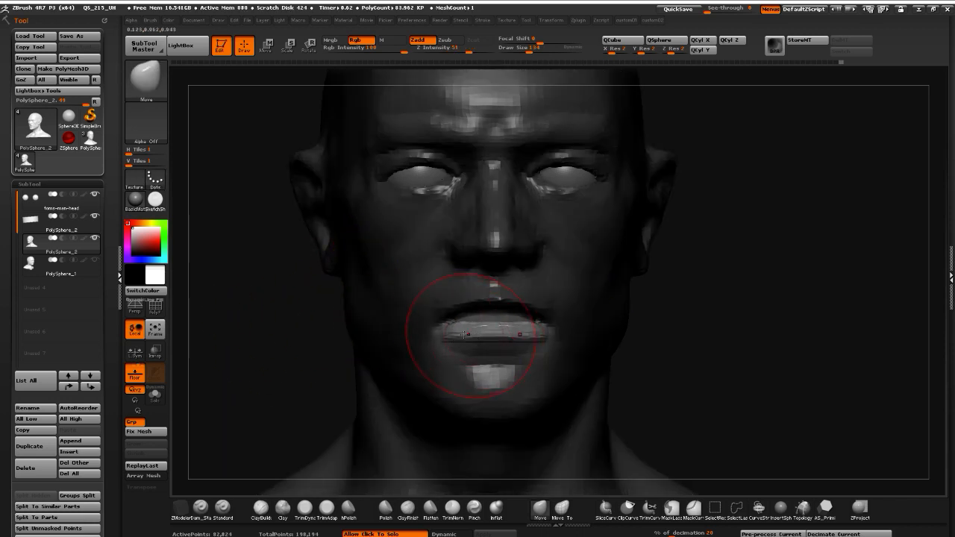
pyautogui.moveTo(264, 327)
pyautogui.mouseDown()
pyautogui.moveTo(329, 329)
pyautogui.moveTo(261, 330)
pyautogui.mouseUp()
pyautogui.moveTo(355, 345); pyautogui.dragTo(272, 346)
pyautogui.moveTo(379, 347); pyautogui.dragTo(474, 337)
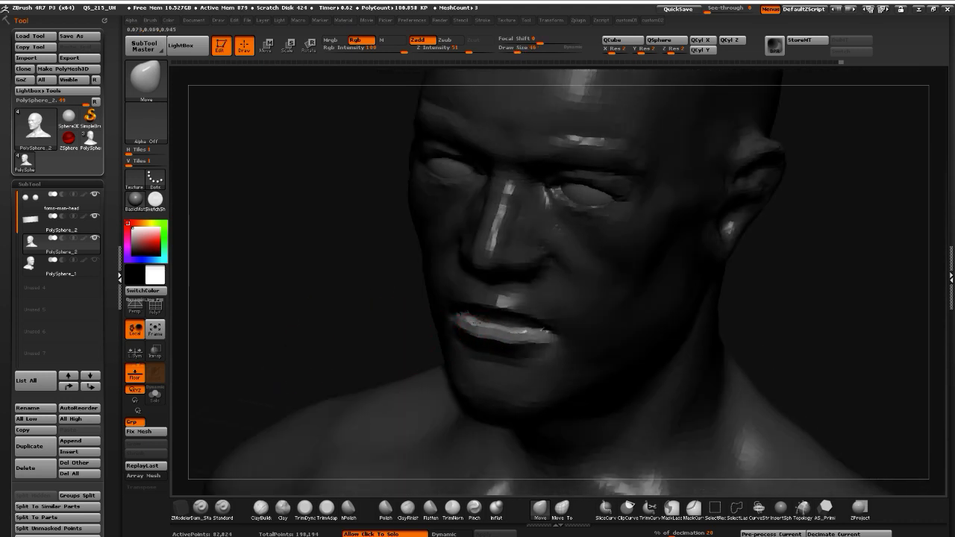
pyautogui.moveTo(336, 329)
pyautogui.mouseDown()
pyautogui.moveTo(316, 314)
pyautogui.moveTo(431, 339)
pyautogui.mouseUp()
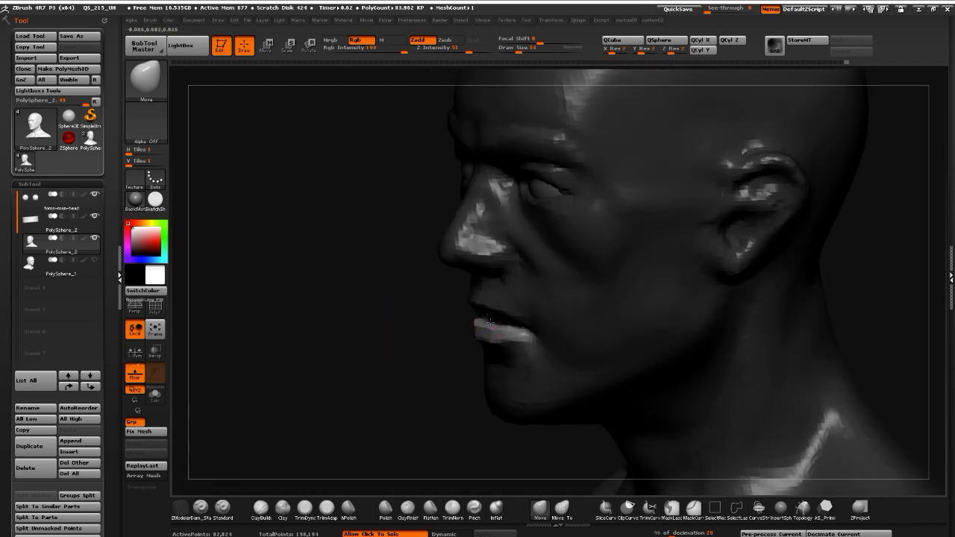
# Invert the mask again and shape the upper lip and mouth corners with the Move brush from low and side views
pyautogui.moveTo(369, 329); pyautogui.dragTo(317, 242)
pyautogui.keyDown('ctrl'); pyautogui.click(346, 269); pyautogui.keyUp('ctrl')
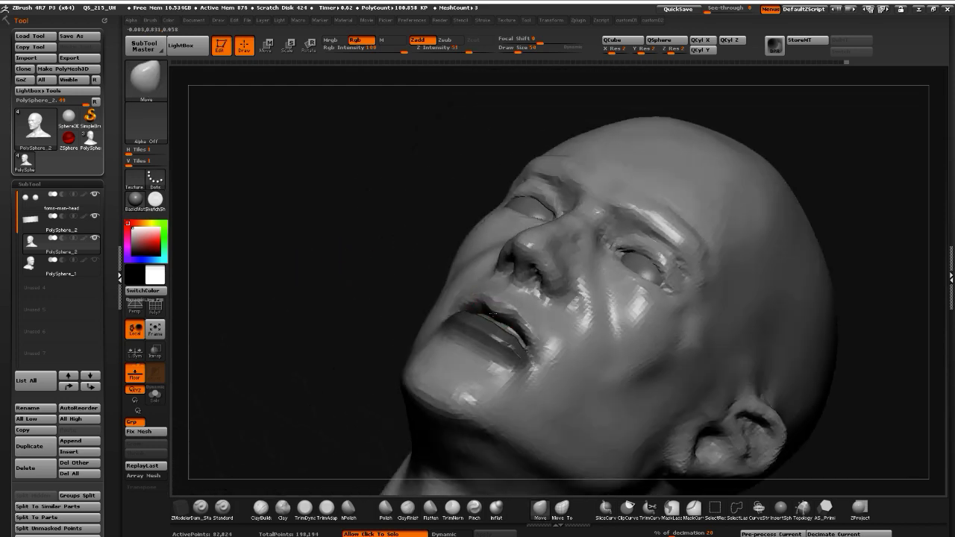
pyautogui.moveTo(487, 306); pyautogui.dragTo(401, 305)
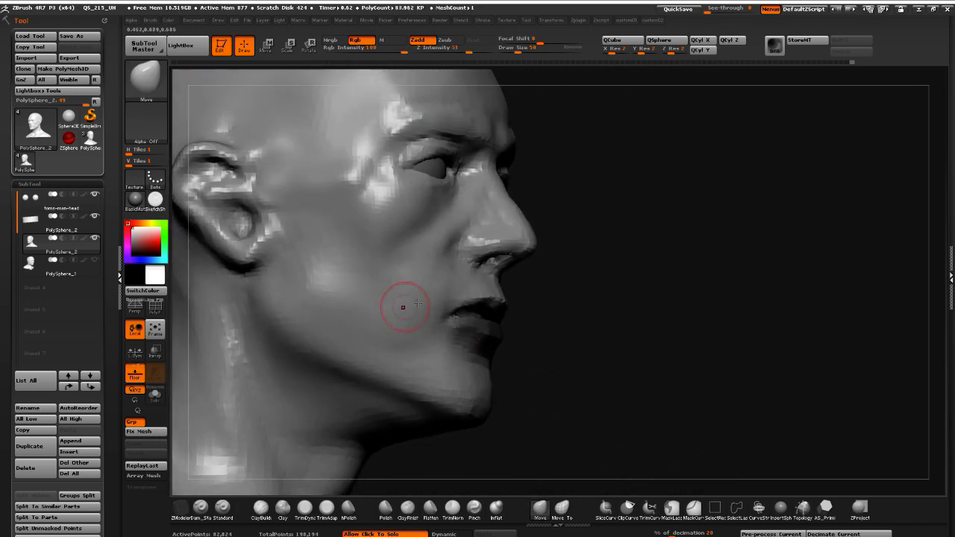
pyautogui.moveTo(458, 288)
pyautogui.mouseDown()
pyautogui.moveTo(508, 319)
pyautogui.moveTo(458, 273)
pyautogui.mouseUp()
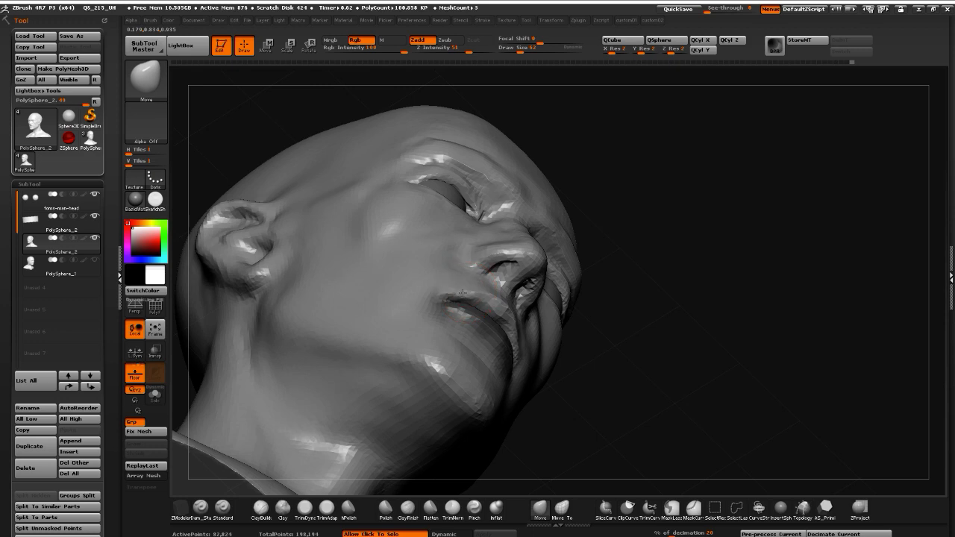
pyautogui.moveTo(496, 314); pyautogui.dragTo(271, 303)
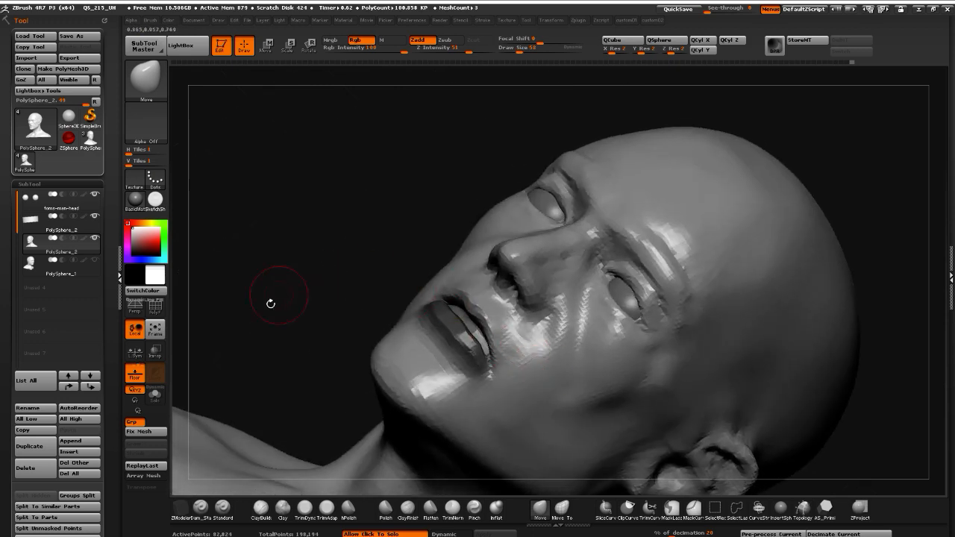
# Build up the area between the upper lip and nose with a small Clay brush and smooth it
pyautogui.click(283, 507)
pyautogui.moveTo(238, 335)
pyautogui.mouseDown()
pyautogui.moveTo(505, 300)
pyautogui.moveTo(500, 318)
pyautogui.mouseUp()
pyautogui.press('[')
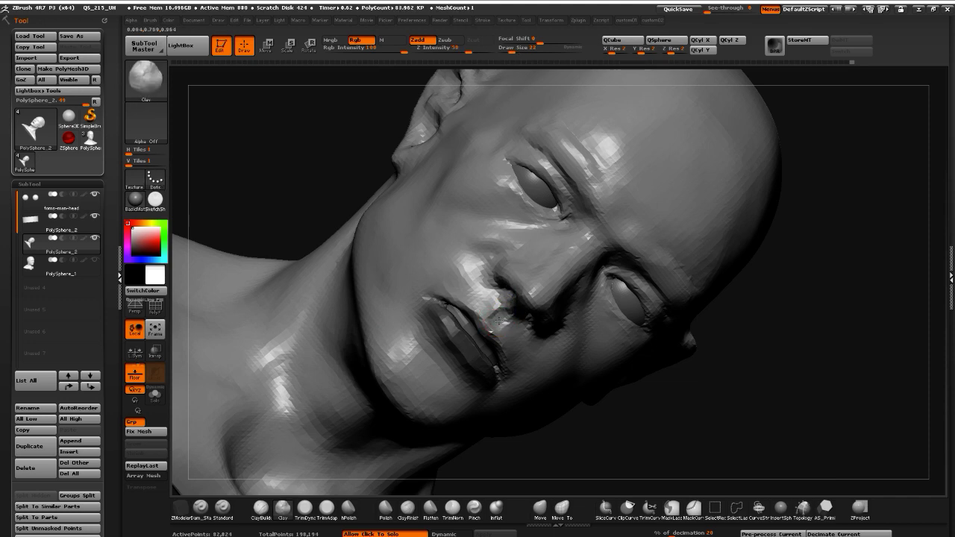
pyautogui.moveTo(627, 489)
pyautogui.mouseDown()
pyautogui.moveTo(595, 448)
pyautogui.moveTo(388, 288)
pyautogui.moveTo(418, 308)
pyautogui.mouseUp()
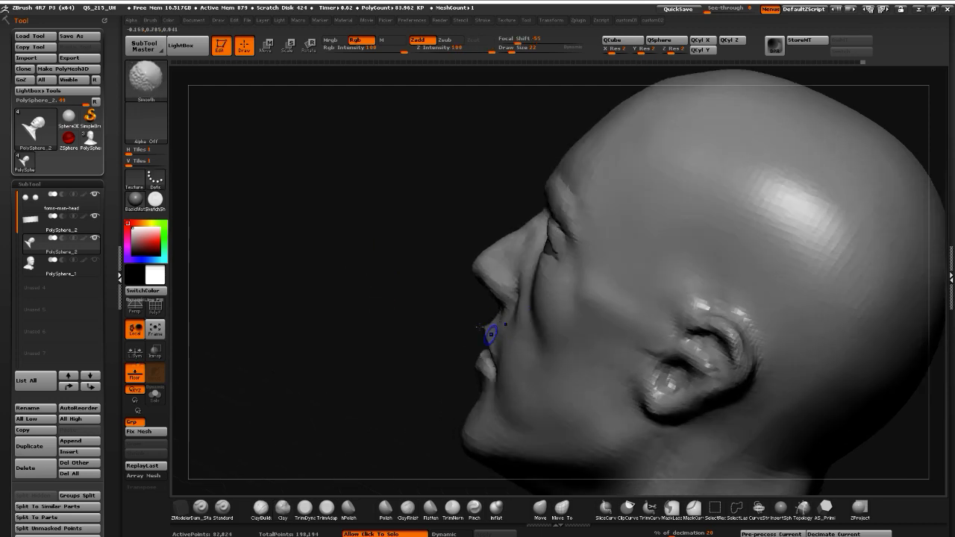
pyautogui.moveTo(490, 335)
pyautogui.mouseDown()
pyautogui.moveTo(400, 283)
pyautogui.moveTo(357, 310)
pyautogui.mouseUp()
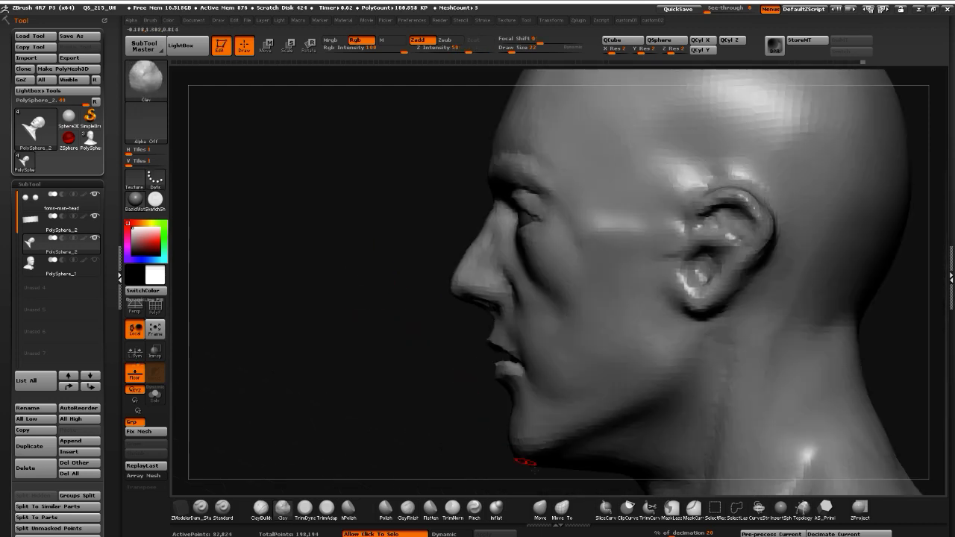
# Push the nose tip slightly back in profile with the Move brush and check the face from three-quarter views
pyautogui.click(540, 508)
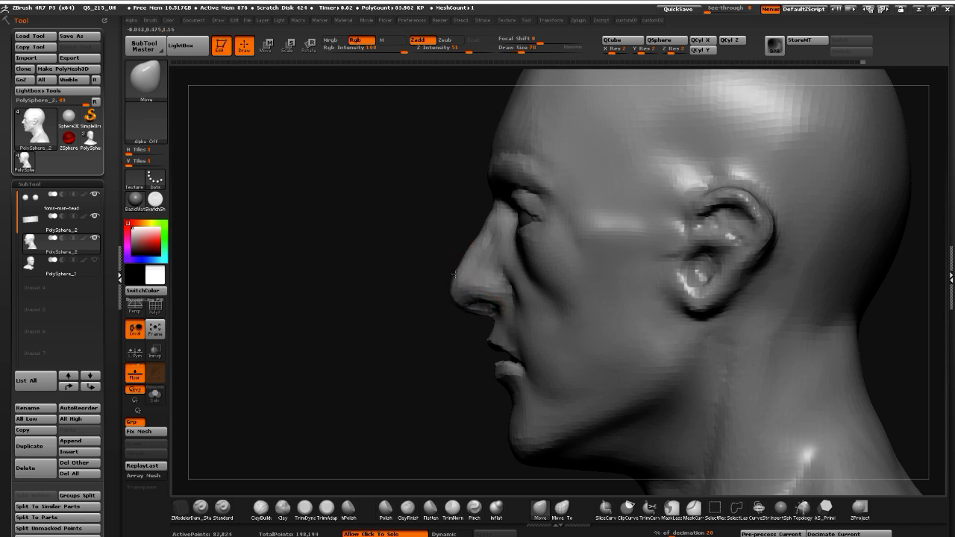
pyautogui.moveTo(447, 293); pyautogui.dragTo(452, 293)
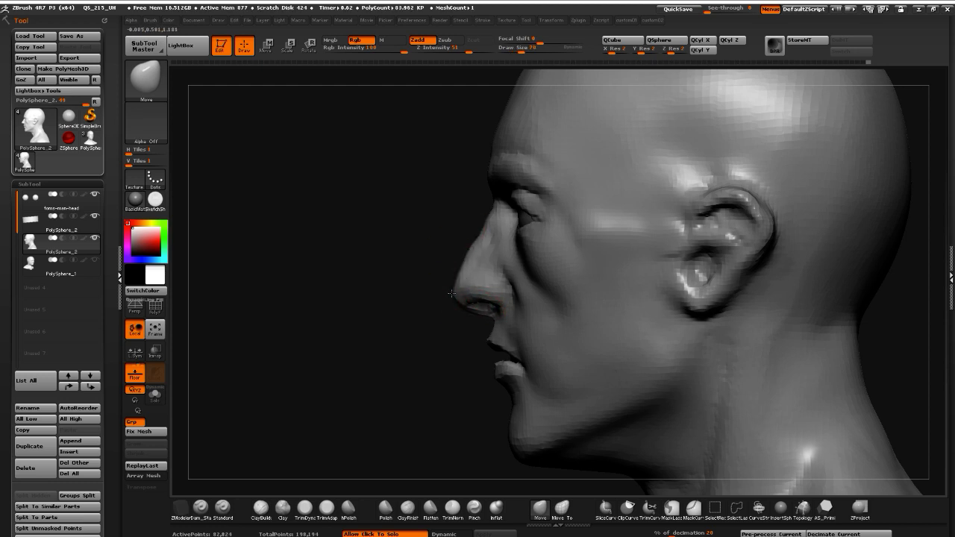
pyautogui.moveTo(266, 344); pyautogui.dragTo(185, 393)
pyautogui.click(201, 508)
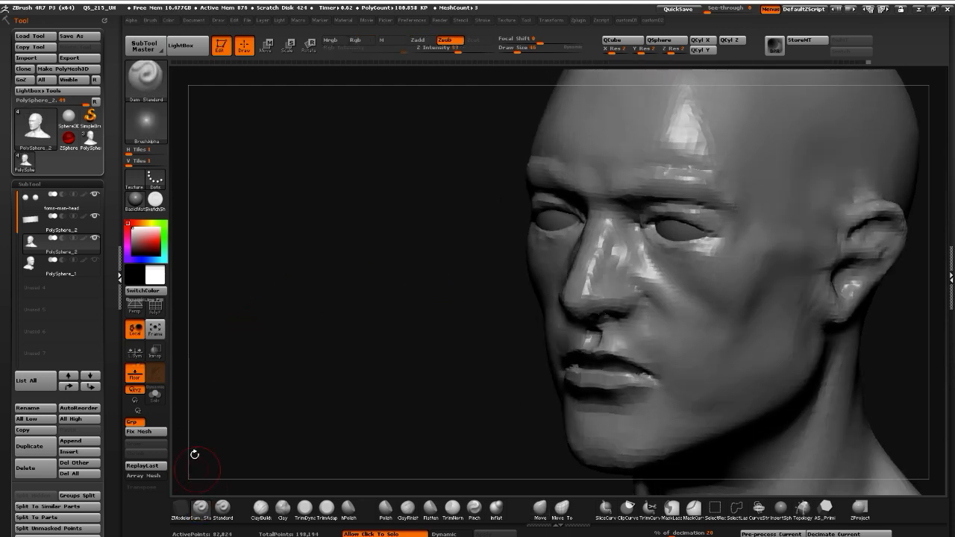
pyautogui.moveTo(194, 454); pyautogui.dragTo(340, 334)
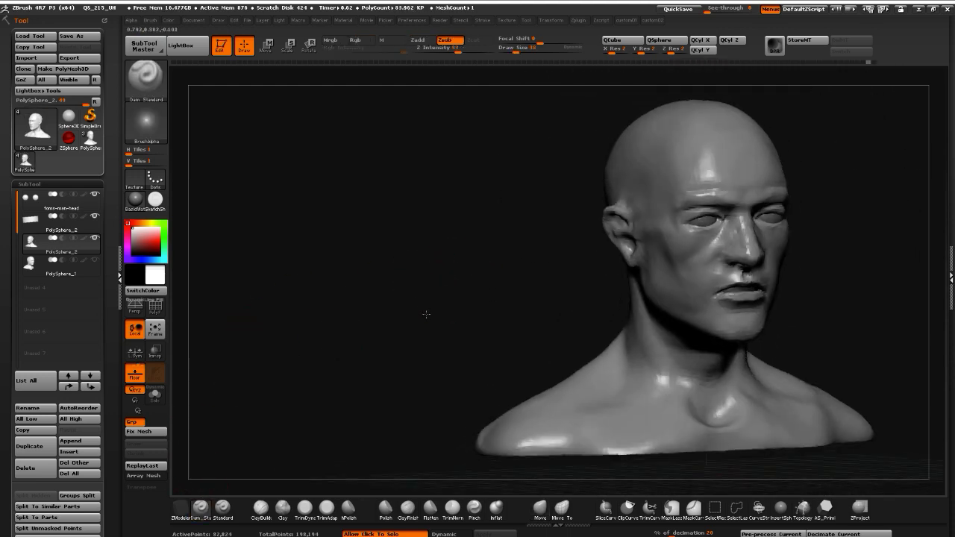
# Pull the mouth area slightly forward in side view with an enlarged Move brush and refine the lower face profile
pyautogui.moveTo(426, 314); pyautogui.dragTo(468, 310)
pyautogui.click(539, 508)
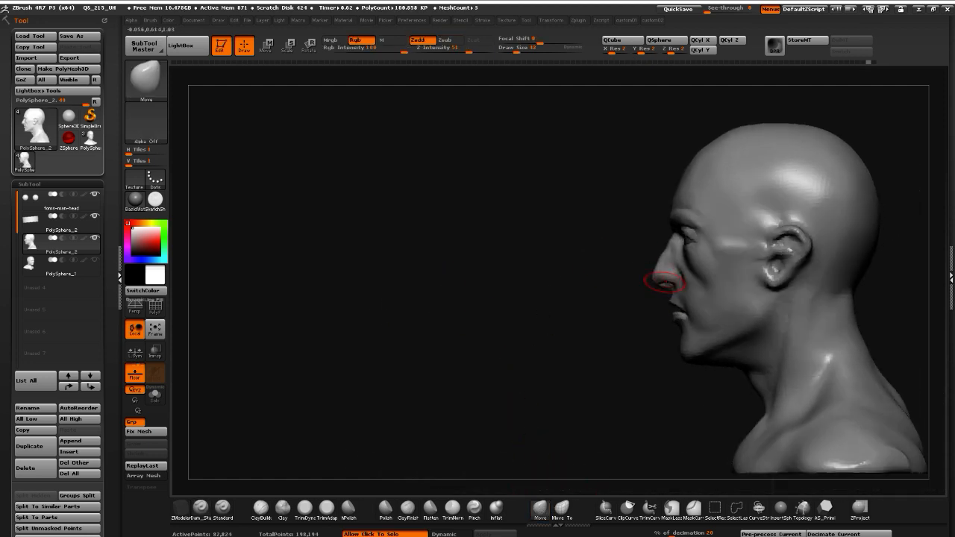
pyautogui.press(']')
pyautogui.press(']')
pyautogui.press(']')
pyautogui.press(']')
pyautogui.press(']')
pyautogui.press(']')
pyautogui.moveTo(684, 311); pyautogui.dragTo(681, 310)
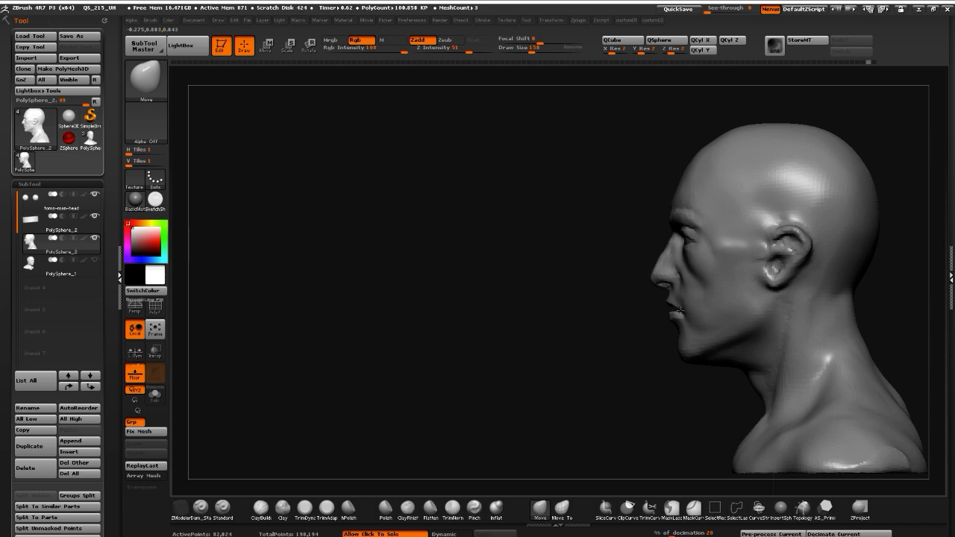
pyautogui.moveTo(634, 282)
pyautogui.mouseDown()
pyautogui.moveTo(476, 259)
pyautogui.moveTo(531, 252)
pyautogui.mouseUp()
pyautogui.moveTo(416, 252); pyautogui.dragTo(368, 276)
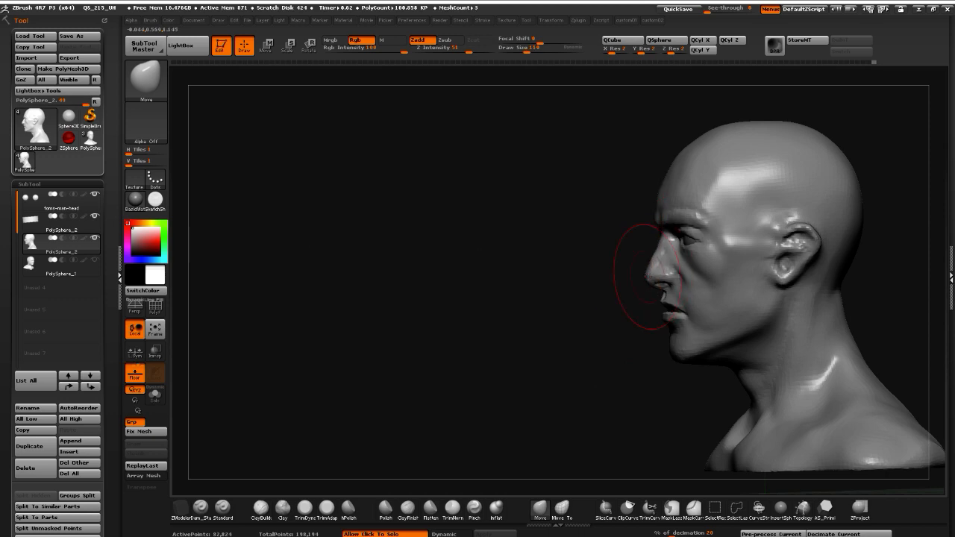
pyautogui.moveTo(488, 229)
pyautogui.mouseDown()
pyautogui.moveTo(395, 232)
pyautogui.moveTo(481, 230)
pyautogui.moveTo(524, 241)
pyautogui.mouseUp()
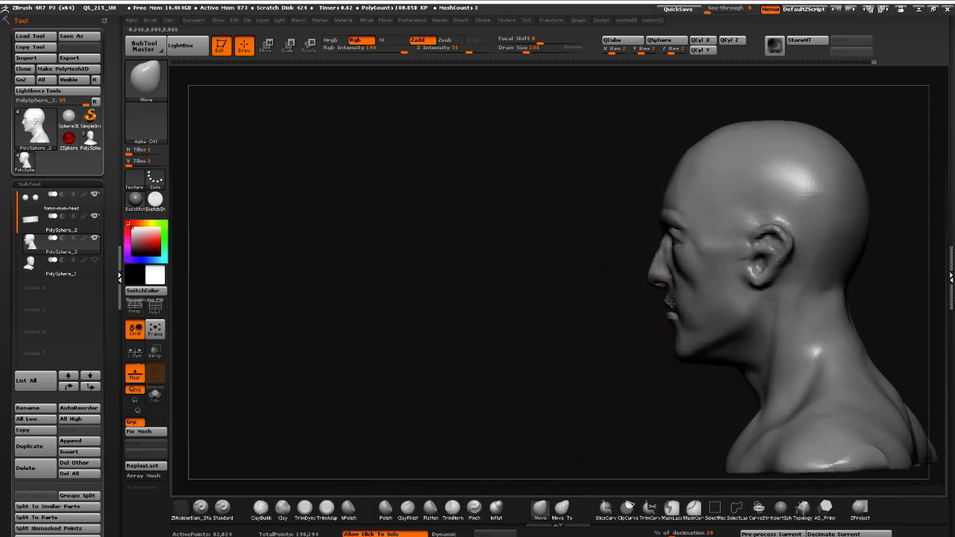
# Lift the nose tip slightly in profile with a smaller Move brush and check the face from three-quarter views
pyautogui.moveTo(563, 274); pyautogui.dragTo(586, 252)
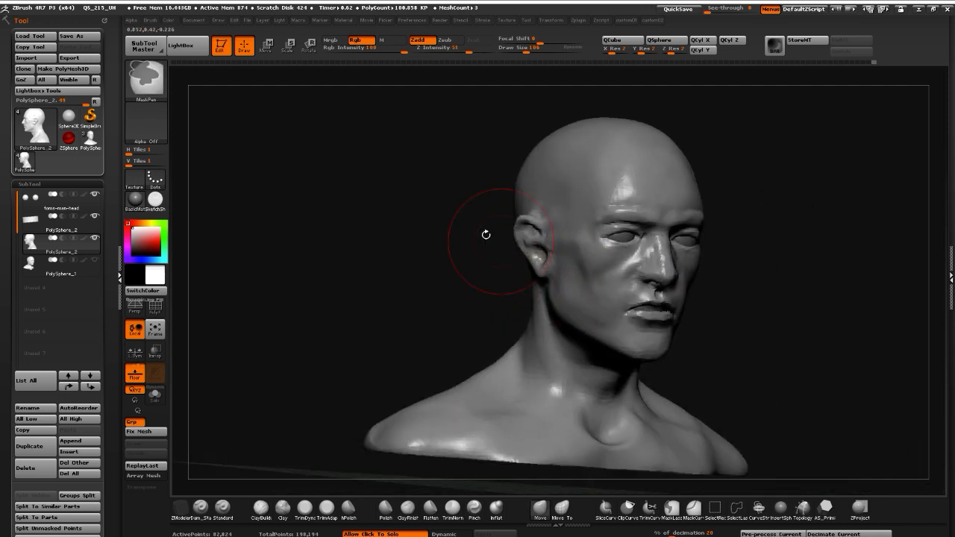
pyautogui.moveTo(486, 234); pyautogui.dragTo(386, 255)
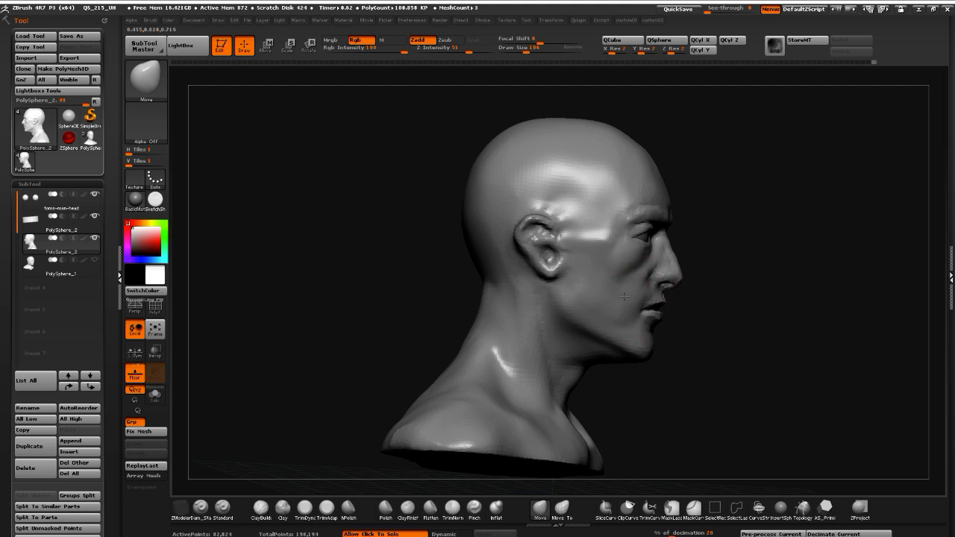
pyautogui.press('[')
pyautogui.moveTo(672, 273); pyautogui.dragTo(670, 266)
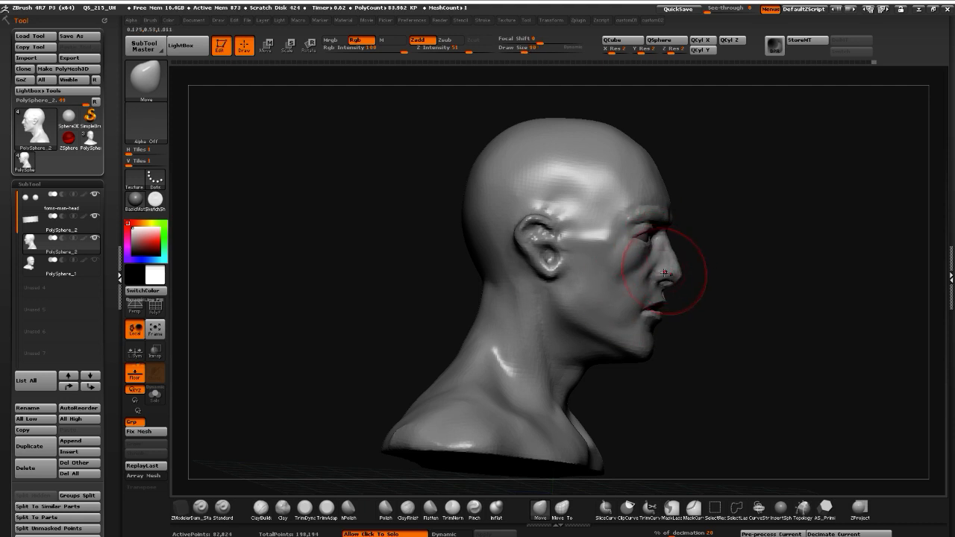
pyautogui.moveTo(718, 338); pyautogui.dragTo(664, 299)
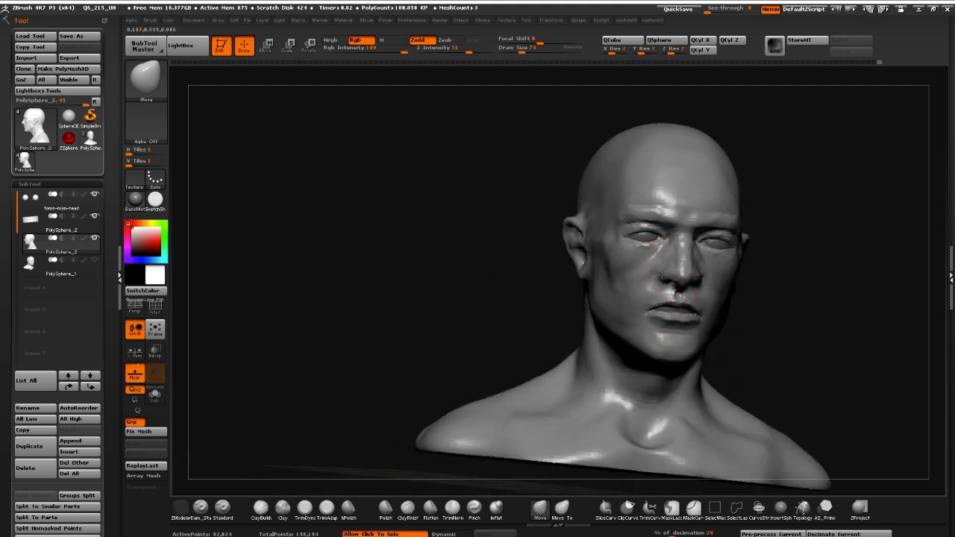
pyautogui.moveTo(541, 252)
pyautogui.mouseDown()
pyautogui.moveTo(469, 241)
pyautogui.moveTo(473, 221)
pyautogui.moveTo(420, 261)
pyautogui.moveTo(455, 246)
pyautogui.moveTo(432, 229)
pyautogui.mouseUp()
# Smooth the brow ridge above the eye with a smaller brush and nudge the side of the cheek with the Move brush
pyautogui.press('[')
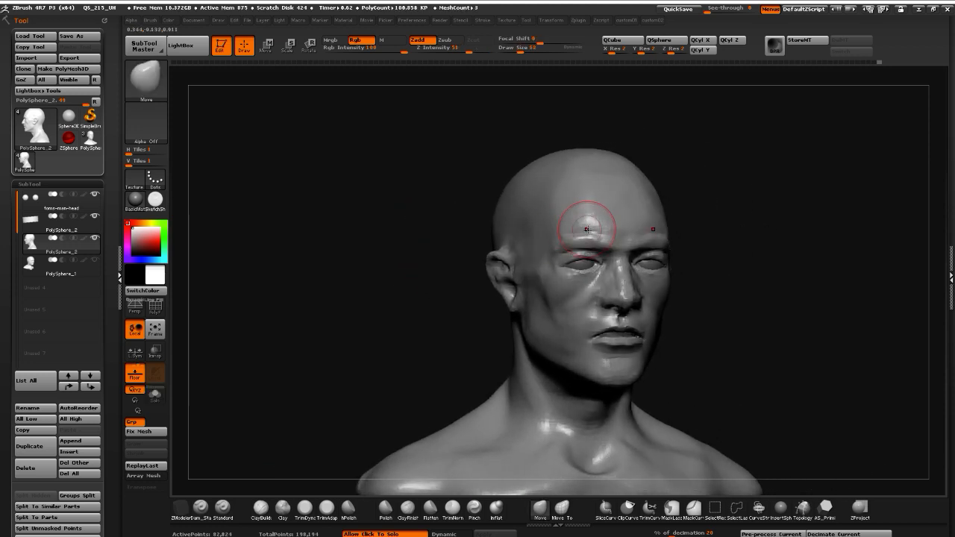
pyautogui.press('[')
pyautogui.press('[')
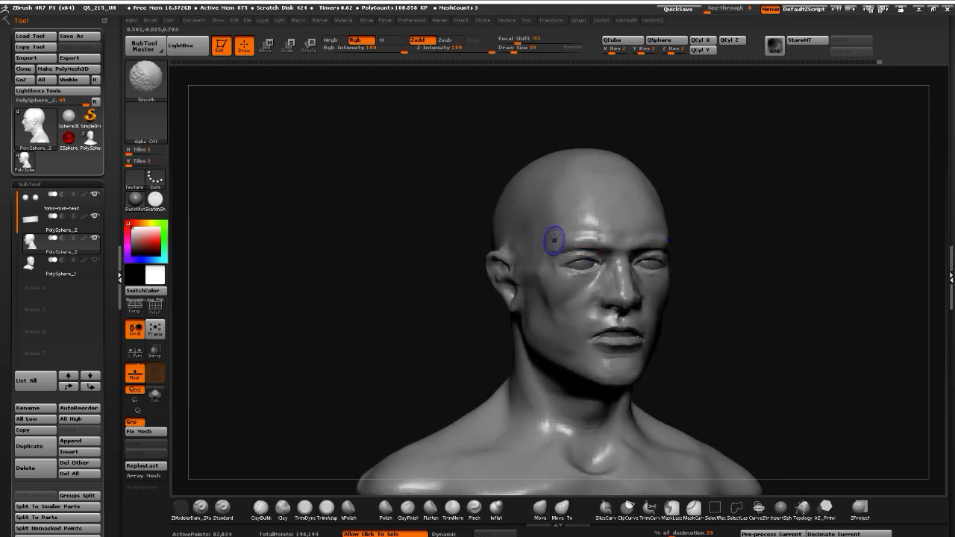
pyautogui.keyDown('shift'); pyautogui.moveTo(566, 248); pyautogui.dragTo(590, 246); pyautogui.keyUp('shift')
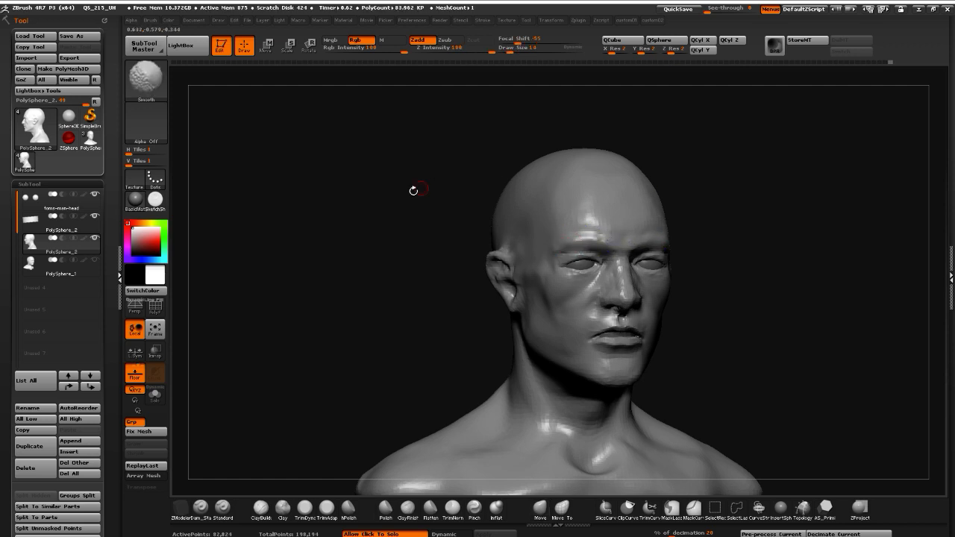
pyautogui.moveTo(418, 224)
pyautogui.mouseDown()
pyautogui.moveTo(451, 225)
pyautogui.moveTo(421, 227)
pyautogui.mouseUp()
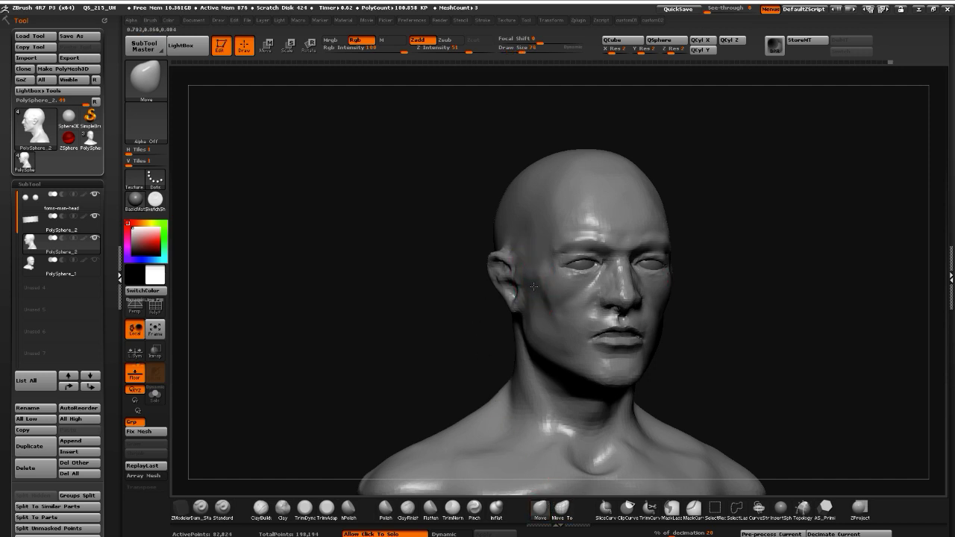
pyautogui.moveTo(539, 283); pyautogui.dragTo(540, 282)
# Pull the mouth area slightly forward in side view with an enlarged Move brush and check the whole profile
pyautogui.moveTo(434, 300)
pyautogui.mouseDown()
pyautogui.moveTo(455, 306)
pyautogui.moveTo(459, 319)
pyautogui.moveTo(433, 321)
pyautogui.moveTo(450, 335)
pyautogui.mouseUp()
pyautogui.press('[')
pyautogui.press(']')
pyautogui.press(']')
pyautogui.press(']')
pyautogui.press(']')
pyautogui.press(']')
pyautogui.press(']')
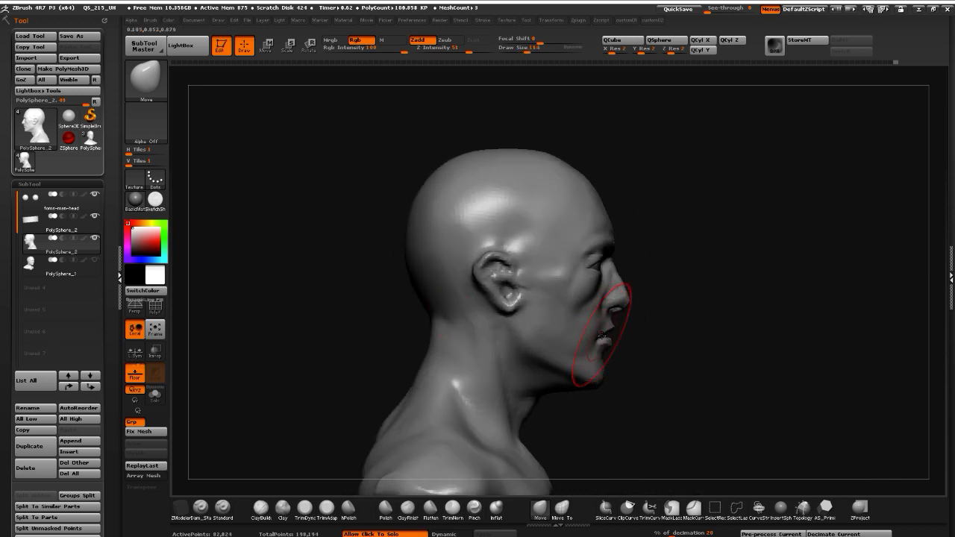
pyautogui.moveTo(601, 334); pyautogui.dragTo(609, 334)
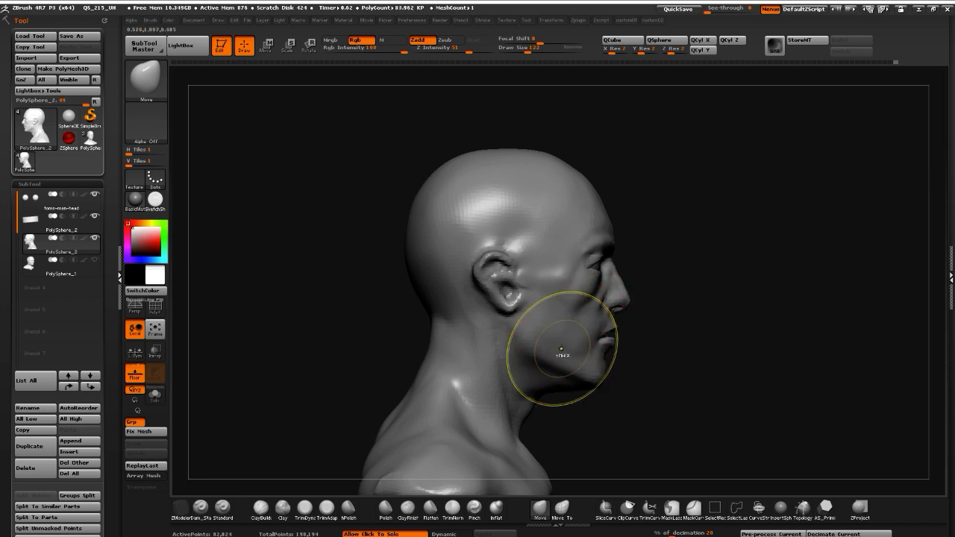
pyautogui.keyDown('alt'); pyautogui.moveTo(286, 327); pyautogui.dragTo(291, 287); pyautogui.keyUp('alt')
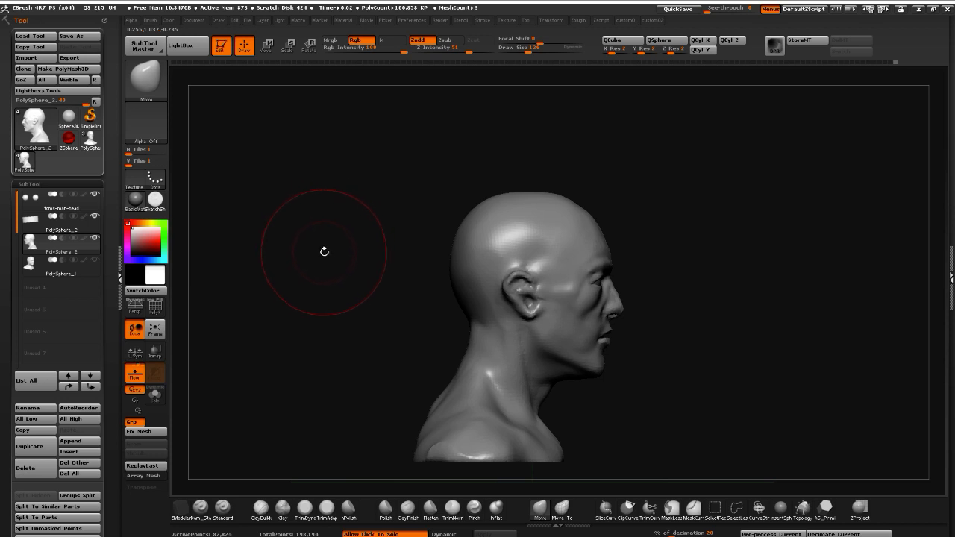
pyautogui.moveTo(329, 254)
pyautogui.keyDown('alt'); pyautogui.mouseDown()
pyautogui.moveTo(326, 280)
pyautogui.moveTo(306, 274)
pyautogui.moveTo(341, 252)
pyautogui.mouseUp(); pyautogui.keyUp('alt')
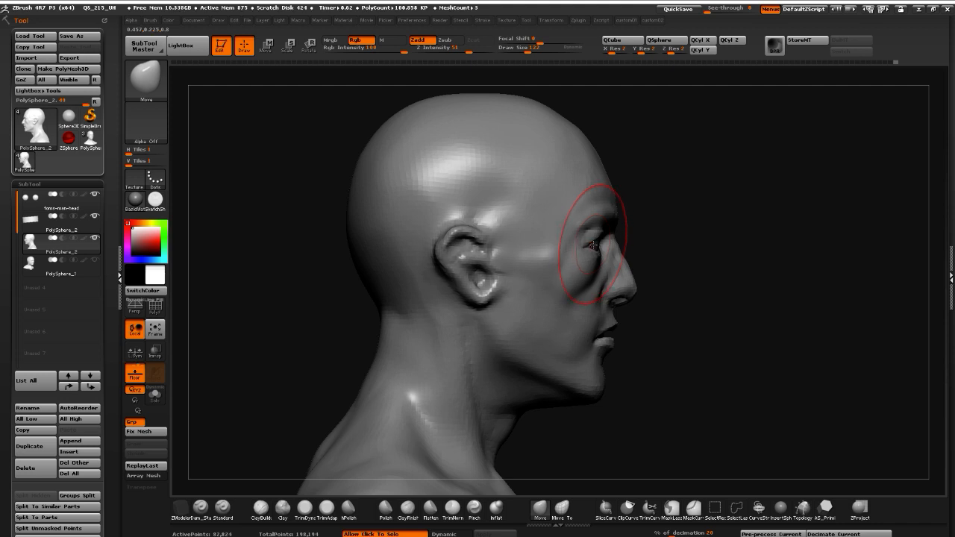
# Check the profile's alignment with a vertical Transpose line from the brow down past the chin
pyautogui.click(266, 45)
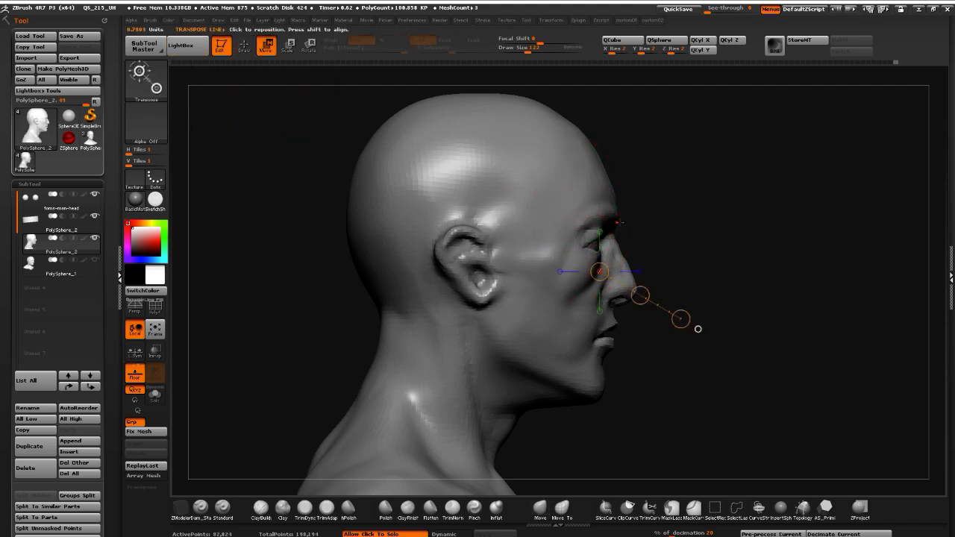
pyautogui.moveTo(613, 224); pyautogui.dragTo(596, 414)
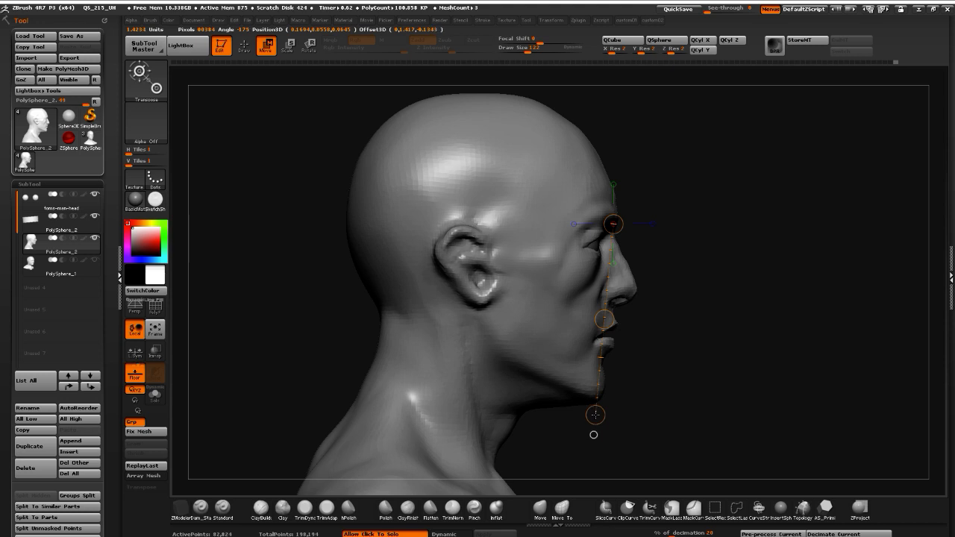
pyautogui.moveTo(596, 414); pyautogui.dragTo(611, 413)
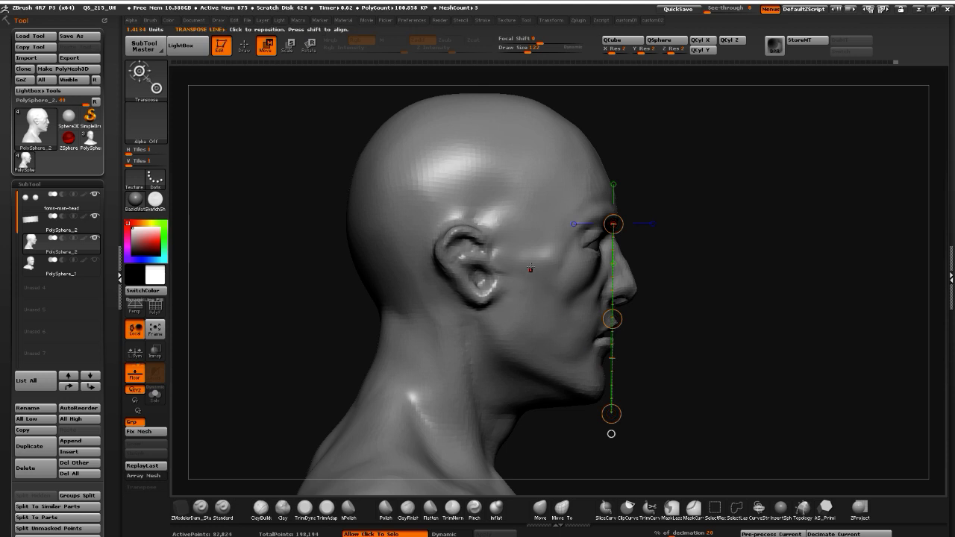
pyautogui.press('q')
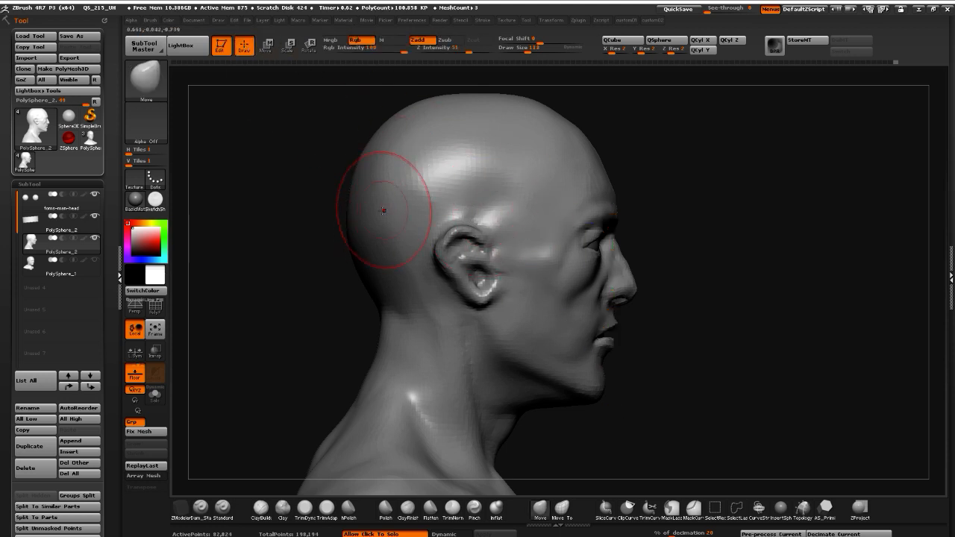
pyautogui.moveTo(687, 415); pyautogui.dragTo(608, 350)
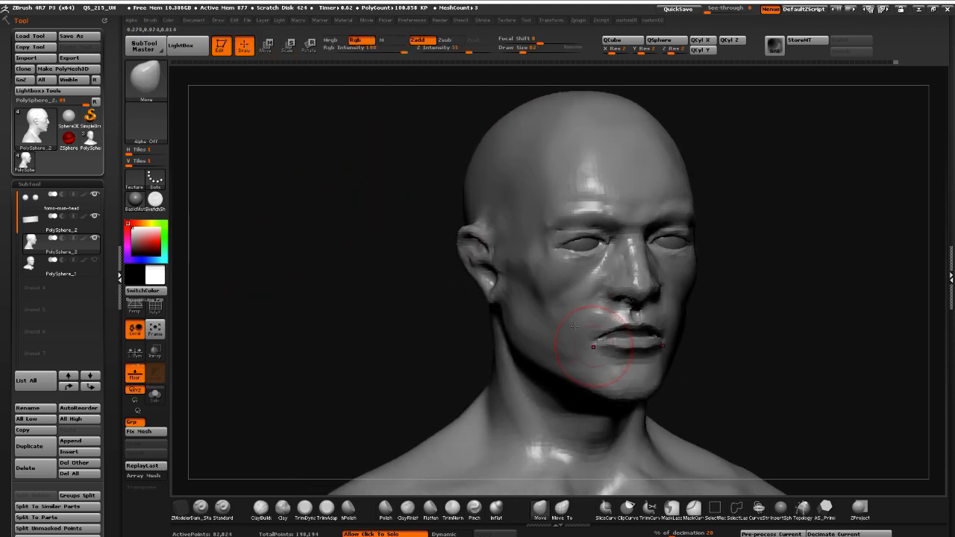
# Paint a soft mask over the eye areas, invert it so only the eyes stay editable, and choose the Move brush
pyautogui.moveTo(392, 246); pyautogui.dragTo(433, 247)
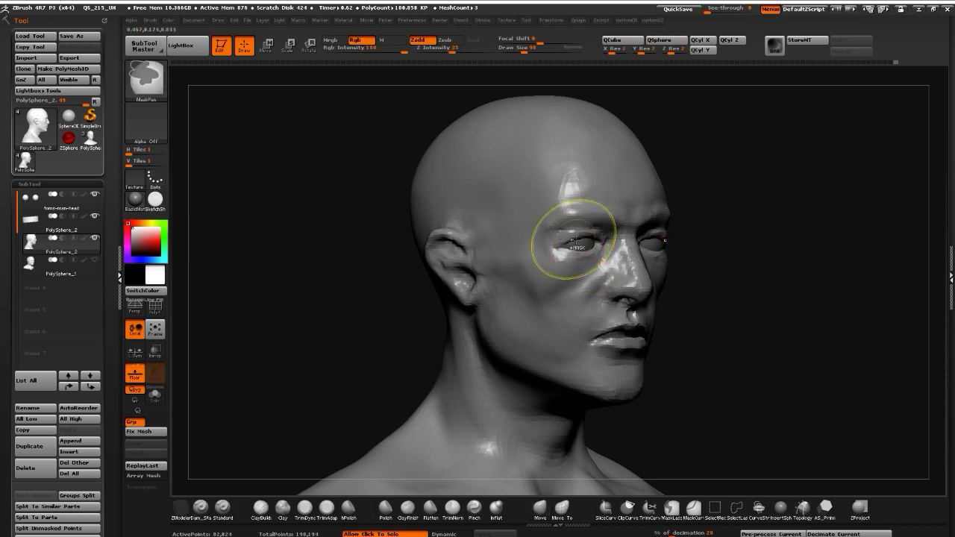
pyautogui.moveTo(572, 241)
pyautogui.keyDown('ctrl'); pyautogui.mouseDown()
pyautogui.moveTo(613, 263)
pyautogui.moveTo(580, 257)
pyautogui.moveTo(585, 248)
pyautogui.mouseUp(); pyautogui.keyUp('ctrl')
pyautogui.hotkey('ctrl', 'z')
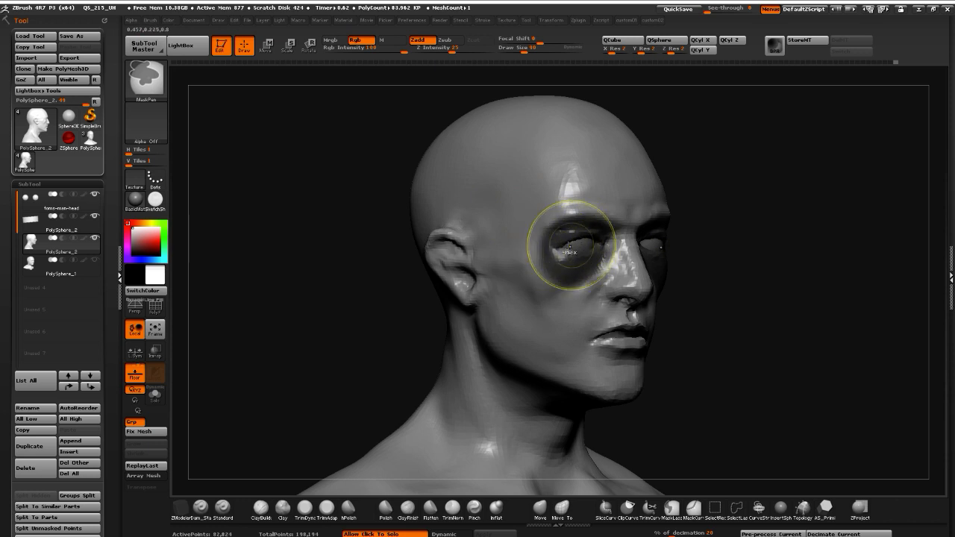
pyautogui.keyDown('ctrl'); pyautogui.click(326, 192); pyautogui.keyUp('ctrl')
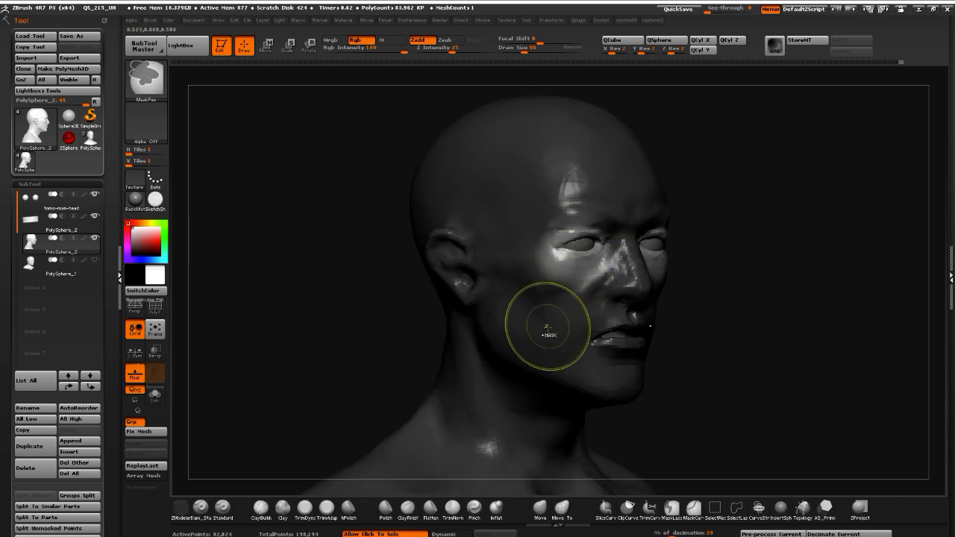
pyautogui.press('b')
pyautogui.press('m')
pyautogui.press('v')
# Shift the unmasked eye region slightly back into the head with a horizontal Transpose move and clear the mask
pyautogui.moveTo(273, 245); pyautogui.dragTo(284, 198)
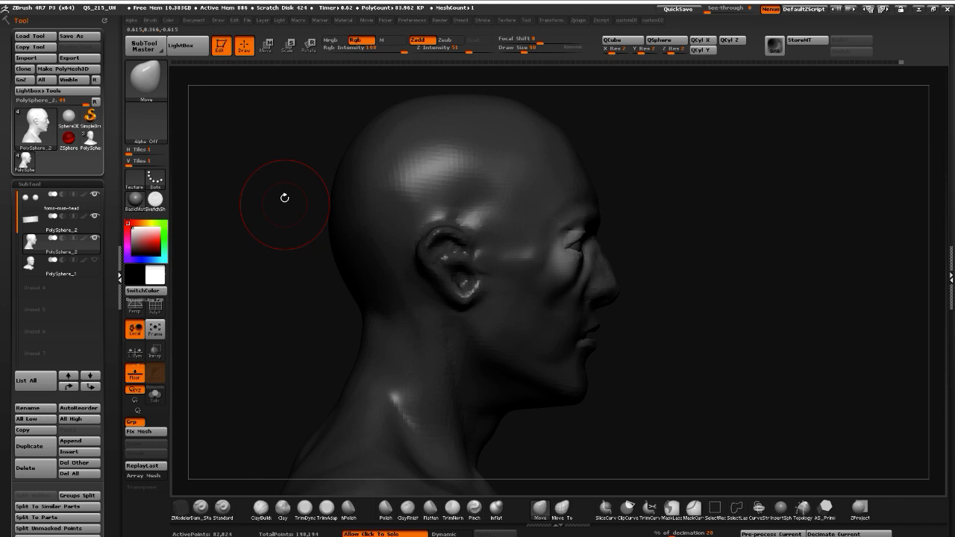
pyautogui.click(267, 48)
pyautogui.moveTo(555, 270)
pyautogui.mouseDown()
pyautogui.moveTo(639, 270)
pyautogui.moveTo(594, 270)
pyautogui.mouseUp()
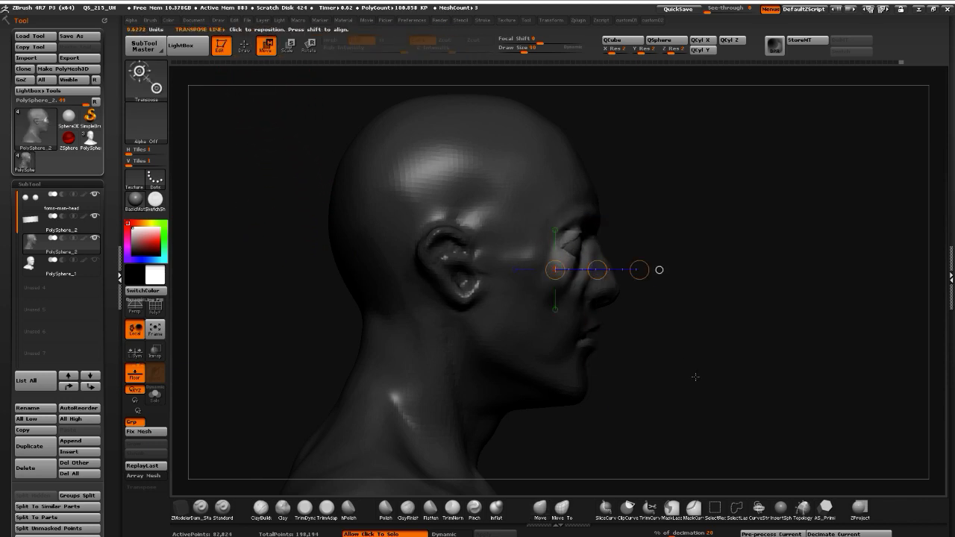
pyautogui.moveTo(695, 377); pyautogui.dragTo(586, 382)
pyautogui.moveTo(453, 272)
pyautogui.mouseDown()
pyautogui.moveTo(420, 261)
pyautogui.moveTo(454, 234)
pyautogui.moveTo(742, 264)
pyautogui.moveTo(797, 286)
pyautogui.moveTo(319, 283)
pyautogui.mouseUp()
pyautogui.keyDown('ctrl'); pyautogui.moveTo(320, 283); pyautogui.dragTo(286, 290); pyautogui.keyUp('ctrl')
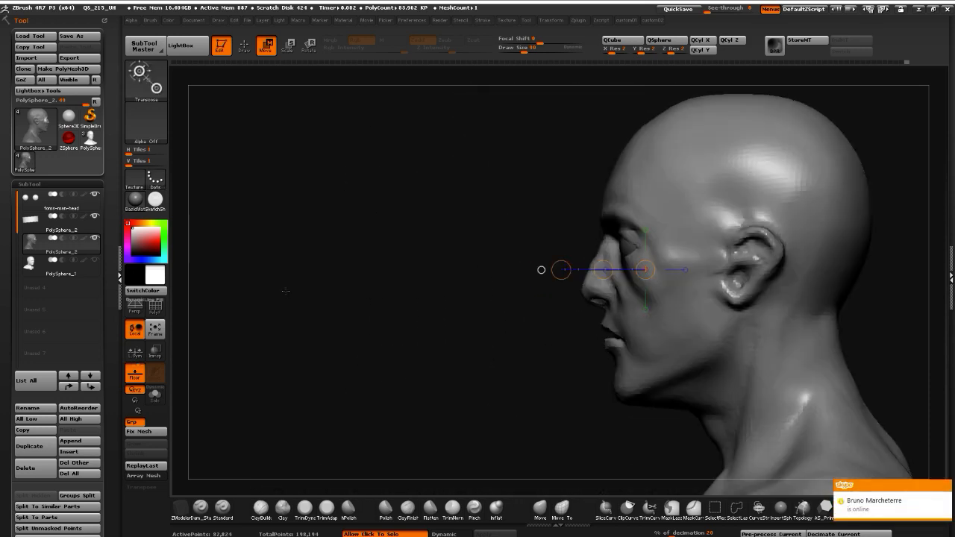
# Select the eyeball subtool and move the eyeballs slightly back into the sockets and slightly inward with Transpose
pyautogui.keyDown('alt'); pyautogui.moveTo(358, 297); pyautogui.dragTo(509, 257); pyautogui.keyUp('alt')
pyautogui.moveTo(603, 236); pyautogui.dragTo(602, 236)
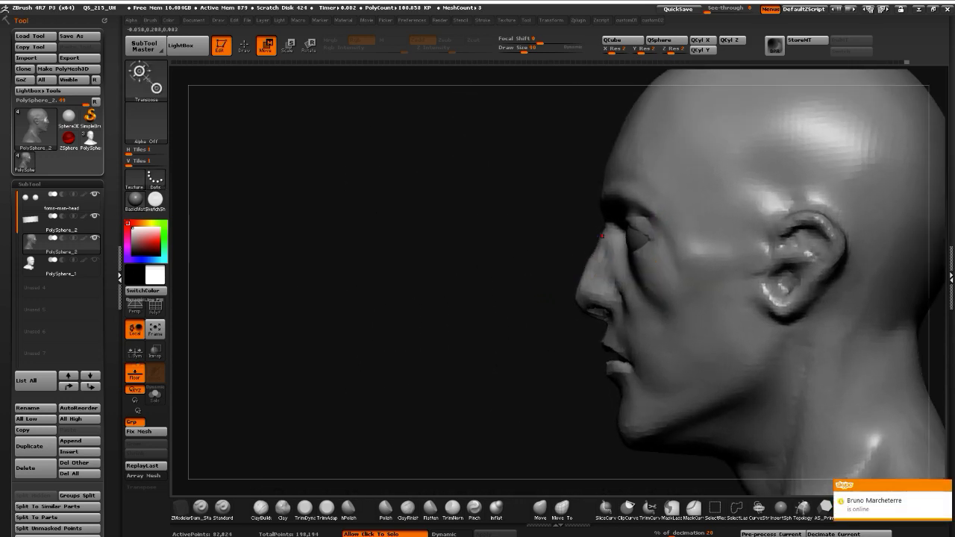
pyautogui.click(537, 509)
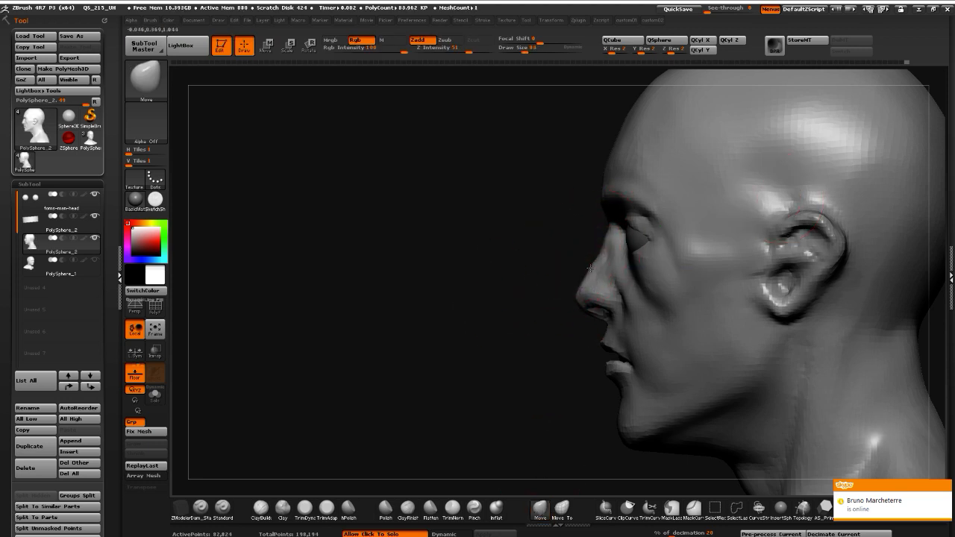
pyautogui.keyDown('alt'); pyautogui.click(635, 236); pyautogui.keyUp('alt')
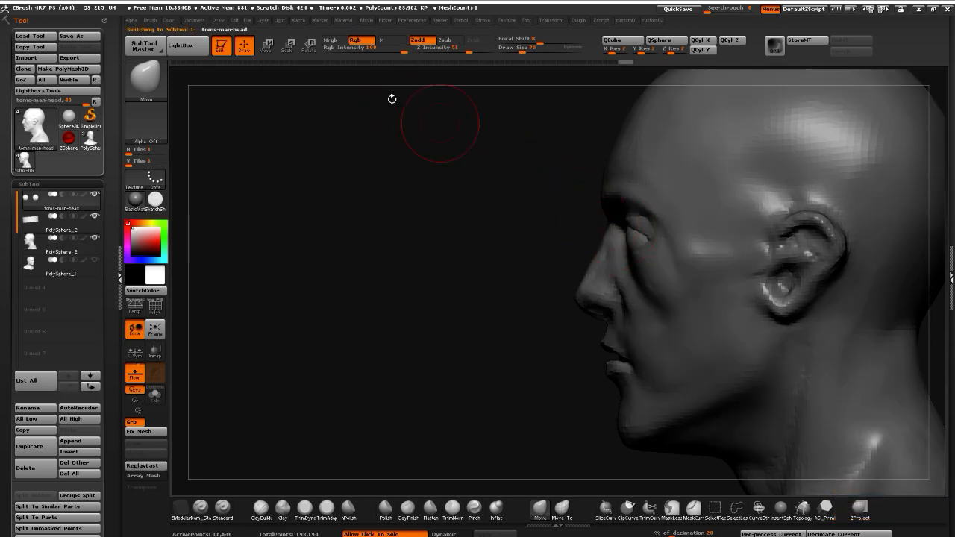
pyautogui.click(266, 45)
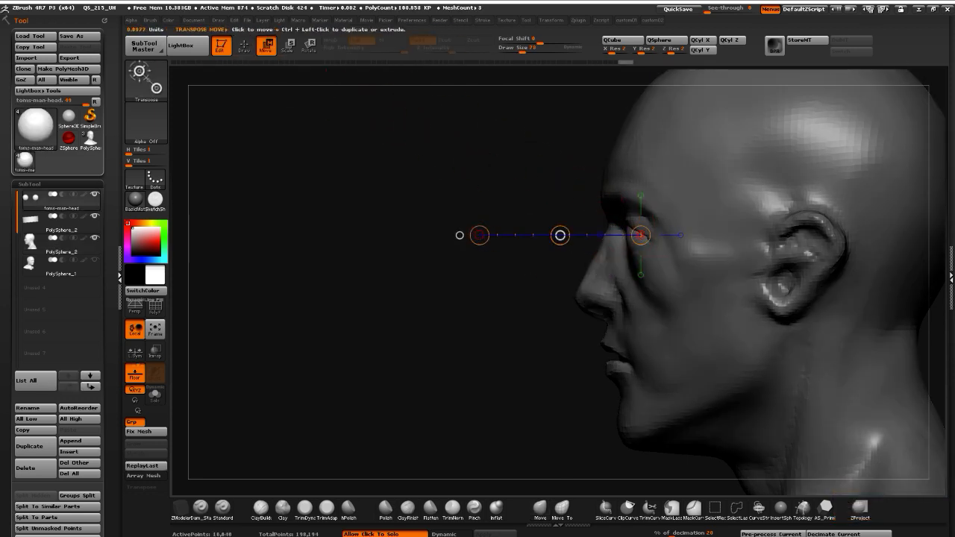
pyautogui.moveTo(560, 235); pyautogui.dragTo(565, 234)
pyautogui.moveTo(458, 234)
pyautogui.keyDown('shift'); pyautogui.mouseDown()
pyautogui.moveTo(639, 231)
pyautogui.moveTo(275, 236)
pyautogui.mouseUp(); pyautogui.keyUp('shift')
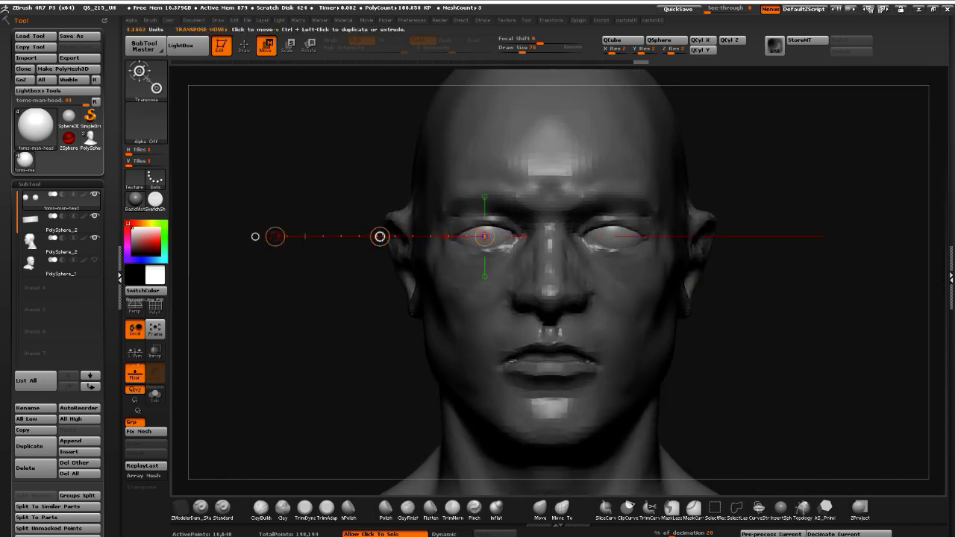
pyautogui.moveTo(380, 237); pyautogui.dragTo(384, 236)
pyautogui.keyDown('shift'); pyautogui.moveTo(321, 247); pyautogui.dragTo(424, 251); pyautogui.keyUp('shift')
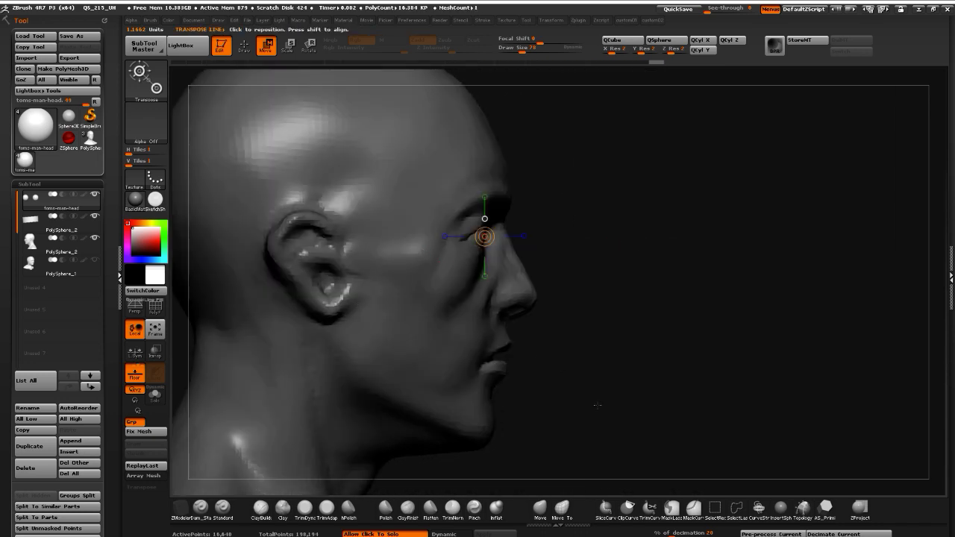
pyautogui.moveTo(597, 405); pyautogui.dragTo(489, 407)
pyautogui.click(246, 48)
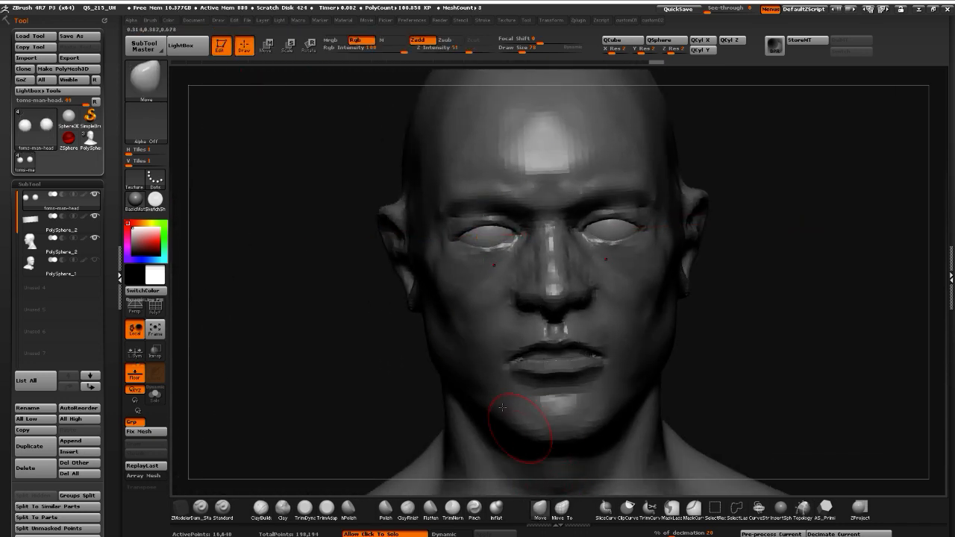
# Select the head subtool and fit the outer eye corners and lids around the eyeballs with a small Move brush
pyautogui.keyDown('alt'); pyautogui.click(470, 326); pyautogui.keyUp('alt')
pyautogui.moveTo(315, 305); pyautogui.dragTo(403, 273)
pyautogui.moveTo(457, 250); pyautogui.dragTo(450, 250)
pyautogui.moveTo(371, 251); pyautogui.dragTo(399, 227)
pyautogui.moveTo(461, 247); pyautogui.dragTo(458, 241)
pyautogui.moveTo(327, 252); pyautogui.dragTo(448, 257)
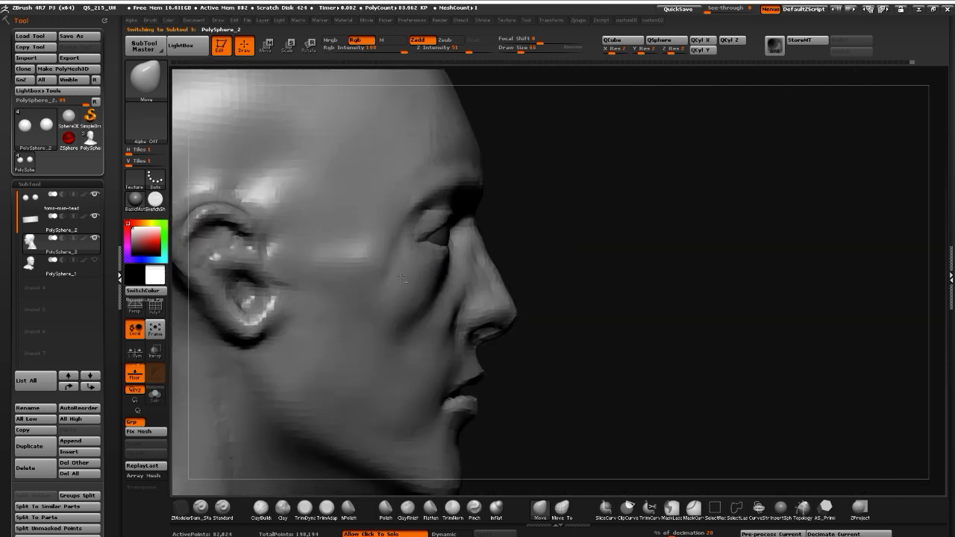
pyautogui.moveTo(631, 426)
pyautogui.keyDown('alt'); pyautogui.mouseDown()
pyautogui.moveTo(587, 379)
pyautogui.moveTo(603, 416)
pyautogui.moveTo(637, 419)
pyautogui.mouseUp(); pyautogui.keyUp('alt')
pyautogui.keyDown('alt'); pyautogui.moveTo(584, 401); pyautogui.dragTo(557, 362); pyautogui.keyUp('alt')
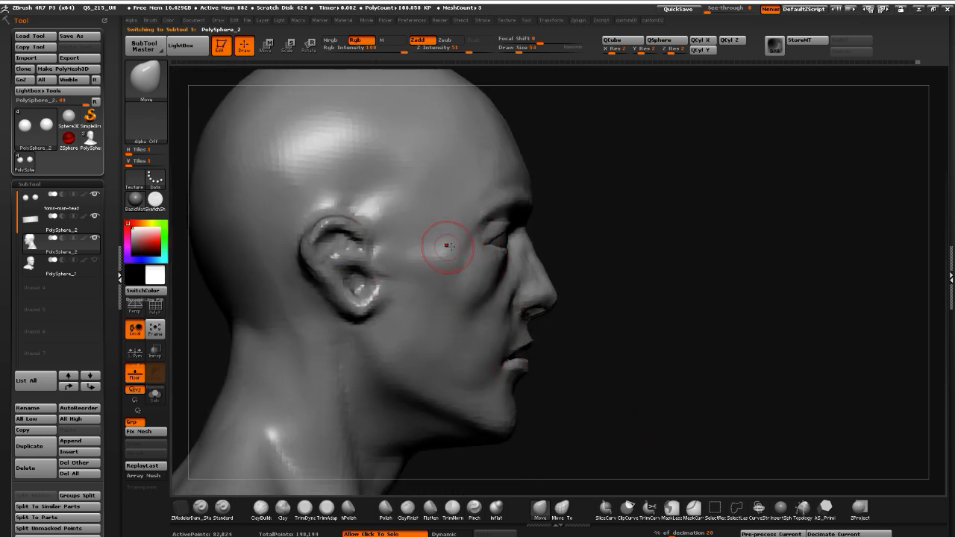
# Flatten the temple and the cheek planes below the eyes with the Flatten brush, working from side and three-quarter views
pyautogui.click(431, 507)
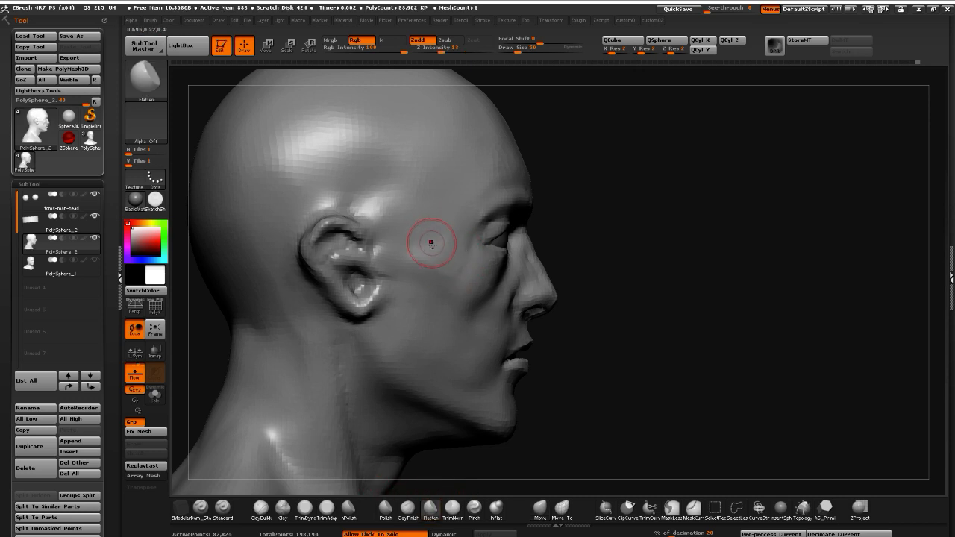
pyautogui.moveTo(614, 384); pyautogui.dragTo(479, 373)
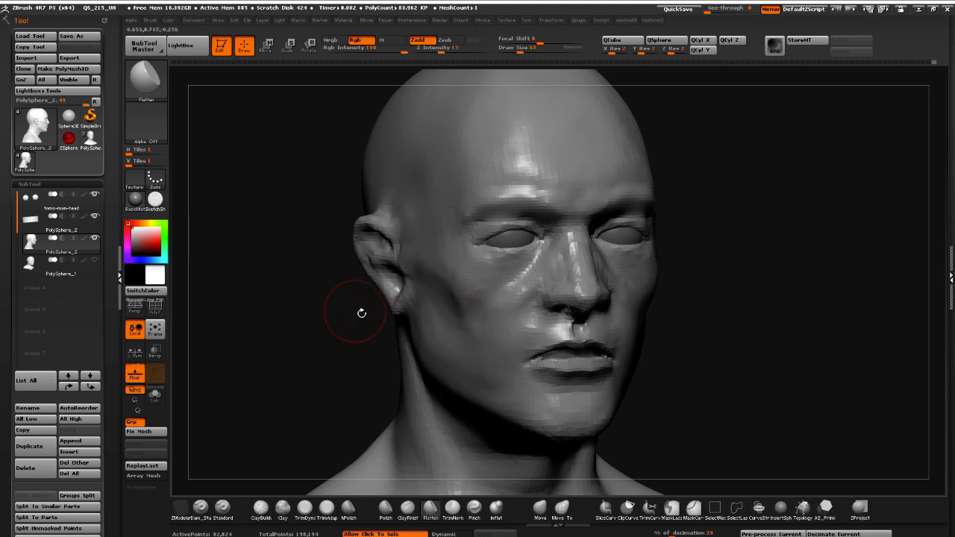
pyautogui.moveTo(247, 336); pyautogui.dragTo(264, 326)
pyautogui.moveTo(646, 264)
pyautogui.mouseDown()
pyautogui.moveTo(652, 280)
pyautogui.moveTo(649, 263)
pyautogui.moveTo(679, 271)
pyautogui.moveTo(682, 300)
pyautogui.mouseUp()
pyautogui.moveTo(792, 385); pyautogui.dragTo(661, 377)
pyautogui.moveTo(665, 258); pyautogui.dragTo(699, 231)
pyautogui.moveTo(404, 269); pyautogui.dragTo(478, 270)
pyautogui.keyDown('alt'); pyautogui.moveTo(478, 270); pyautogui.dragTo(351, 270); pyautogui.keyUp('alt')
pyautogui.moveTo(742, 250); pyautogui.dragTo(739, 251)
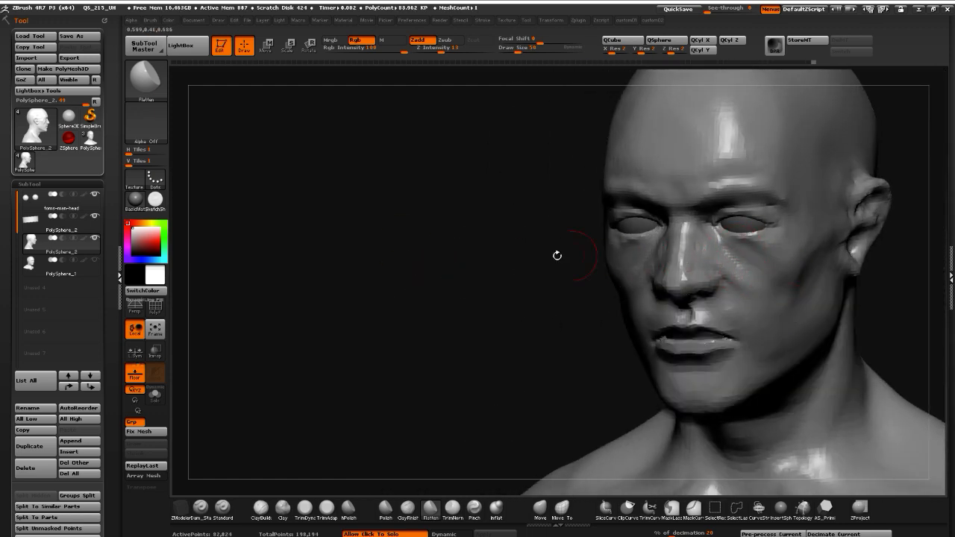
# Choose the Clay brush and examine the eyes and cheek planes from three-quarter, front and side views
pyautogui.moveTo(558, 256)
pyautogui.mouseDown()
pyautogui.moveTo(523, 258)
pyautogui.moveTo(545, 465)
pyautogui.mouseUp()
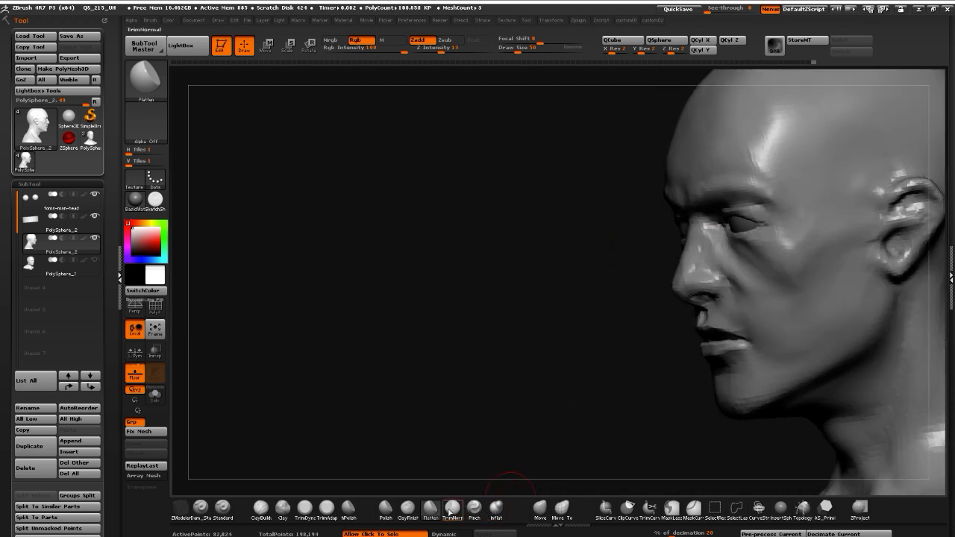
pyautogui.click(281, 518)
pyautogui.moveTo(302, 382); pyautogui.dragTo(388, 364)
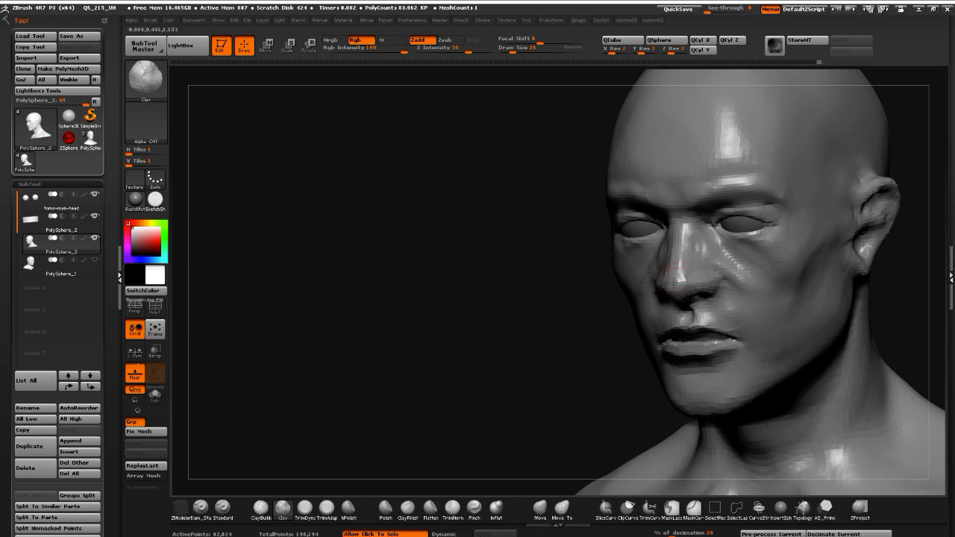
pyautogui.moveTo(405, 268); pyautogui.dragTo(392, 313)
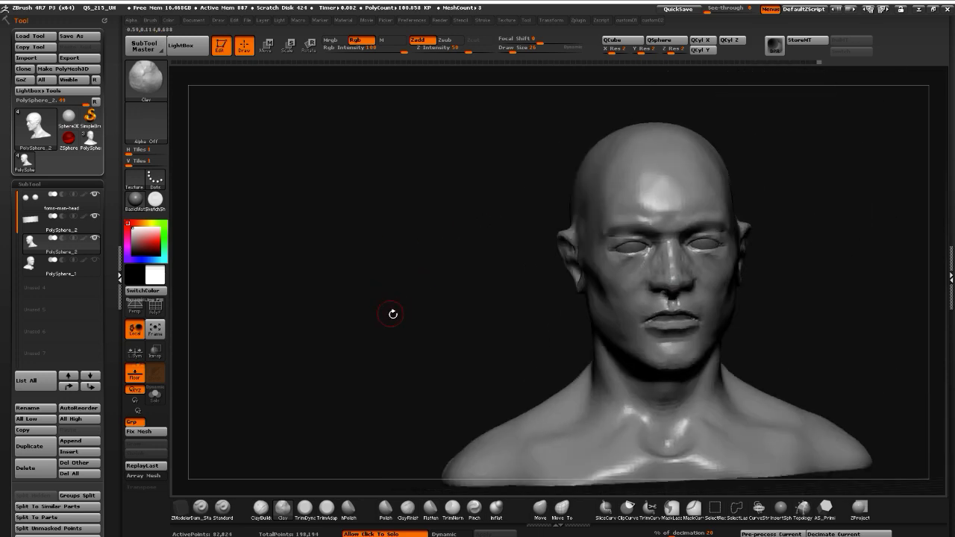
pyautogui.press('g')
pyautogui.moveTo(476, 319)
pyautogui.keyDown('shift'); pyautogui.mouseDown()
pyautogui.moveTo(382, 306)
pyautogui.moveTo(417, 346)
pyautogui.moveTo(434, 344)
pyautogui.mouseUp(); pyautogui.keyUp('shift')
pyautogui.moveTo(739, 435)
pyautogui.mouseDown()
pyautogui.moveTo(722, 434)
pyautogui.moveTo(739, 418)
pyautogui.moveTo(761, 418)
pyautogui.mouseUp()
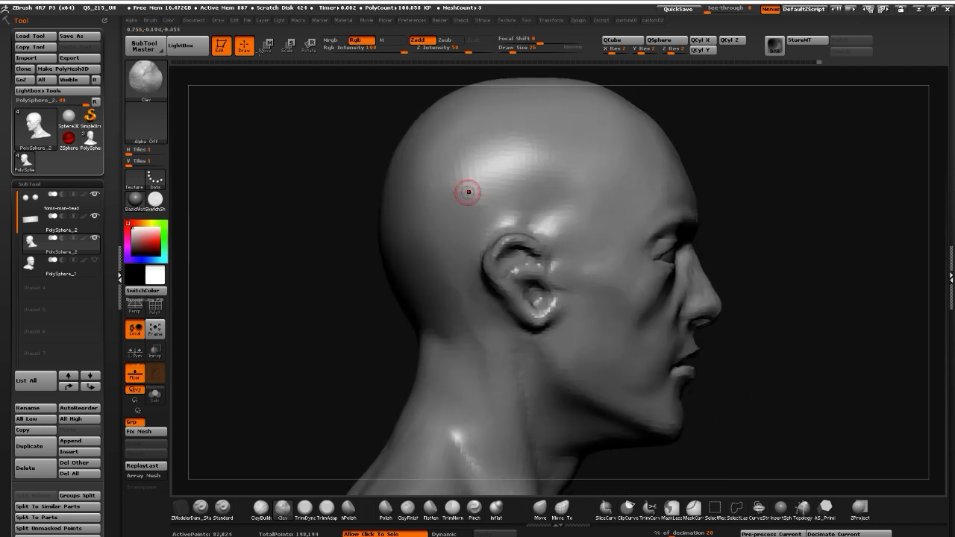
# Select the eyeball subtool, adjust the eyeballs' depth in profile with Transpose Move, and reselect the head for sculpting
pyautogui.keyDown('alt'); pyautogui.click(633, 207); pyautogui.keyUp('alt')
pyautogui.press('w')
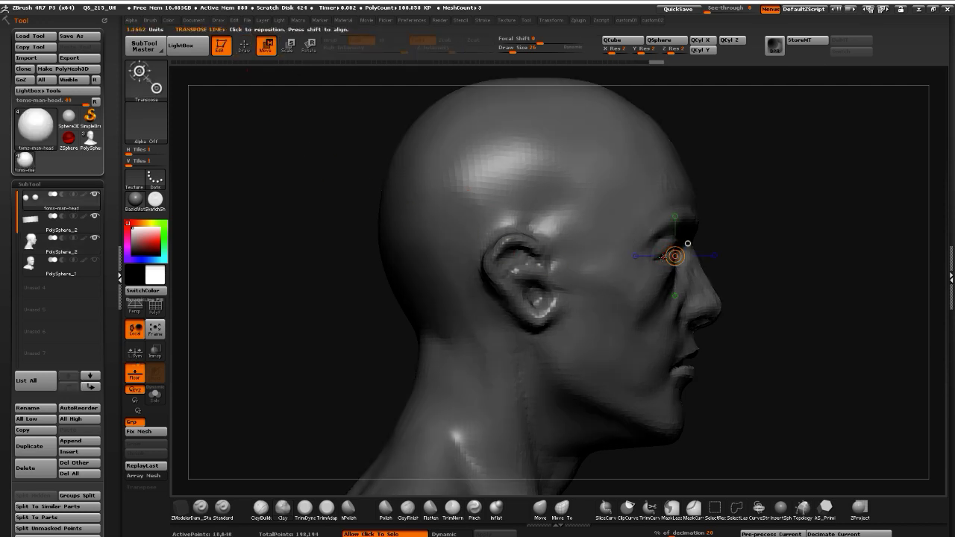
pyautogui.moveTo(637, 260); pyautogui.dragTo(685, 261)
pyautogui.keyDown('alt'); pyautogui.click(641, 216); pyautogui.keyUp('alt')
pyautogui.moveTo(735, 168); pyautogui.dragTo(342, 140)
pyautogui.press('q')
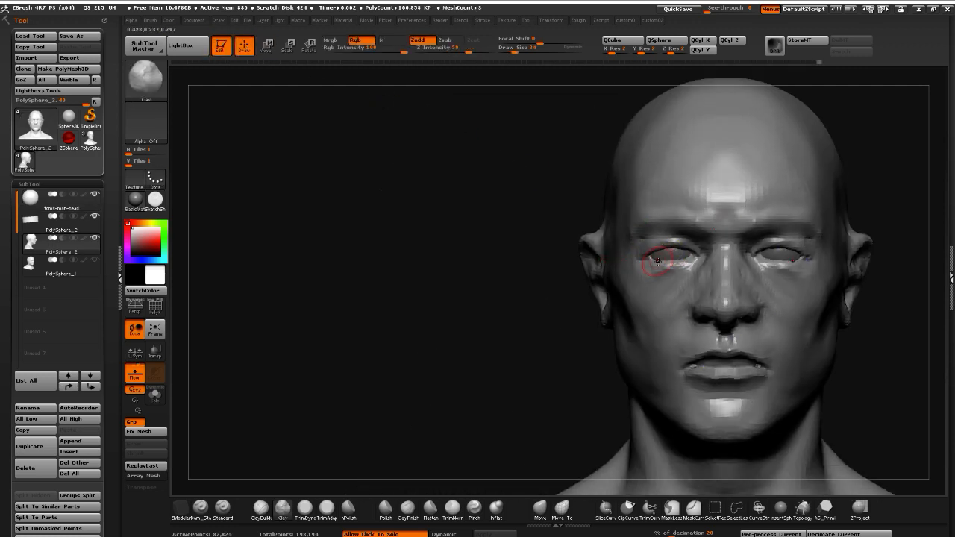
# Mask the eye and under-eye areas, adjust the eye region horizontally in profile with Transpose Move, and clear the mask
pyautogui.moveTo(661, 267)
pyautogui.keyDown('ctrl'); pyautogui.mouseDown()
pyautogui.moveTo(649, 287)
pyautogui.moveTo(650, 259)
pyautogui.mouseUp(); pyautogui.keyUp('ctrl')
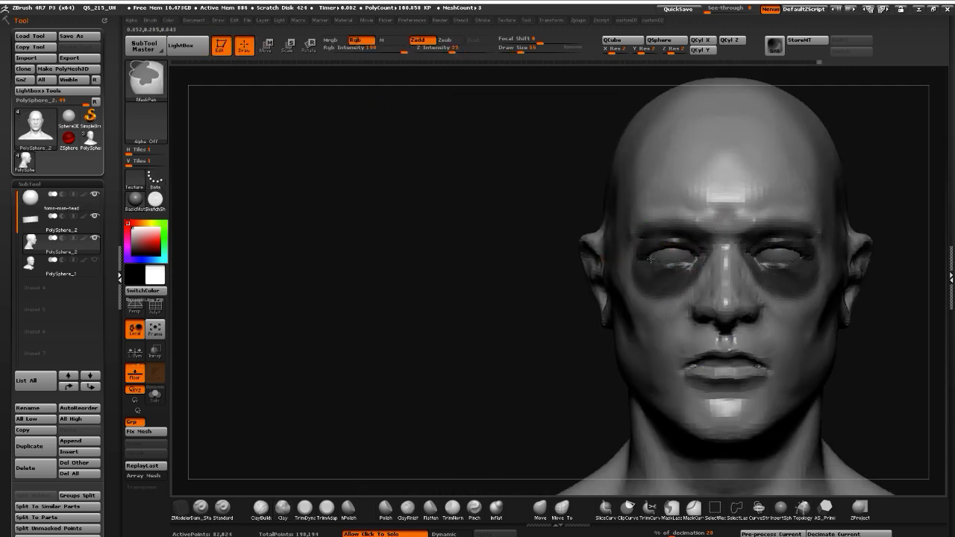
pyautogui.keyDown('ctrl'); pyautogui.click(656, 280); pyautogui.keyUp('ctrl')
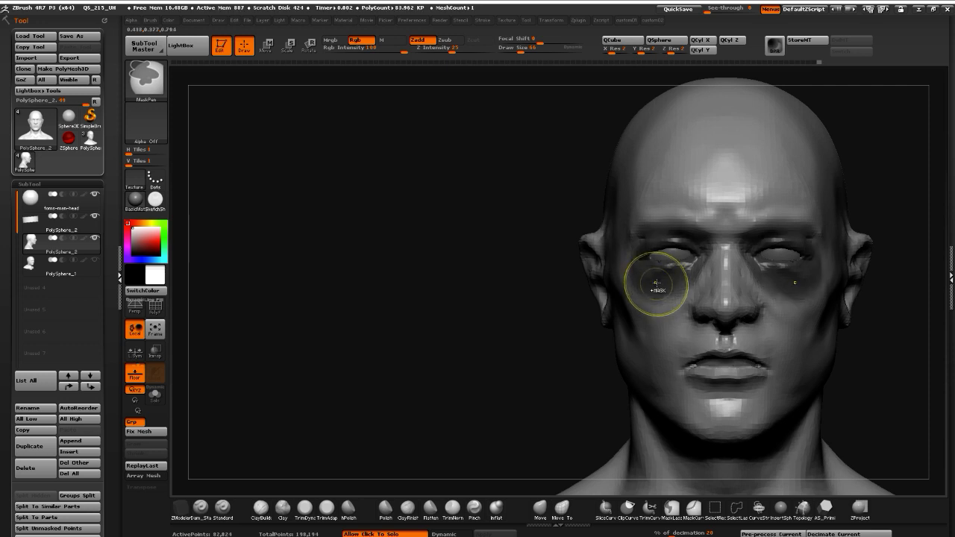
pyautogui.moveTo(406, 309); pyautogui.dragTo(330, 182)
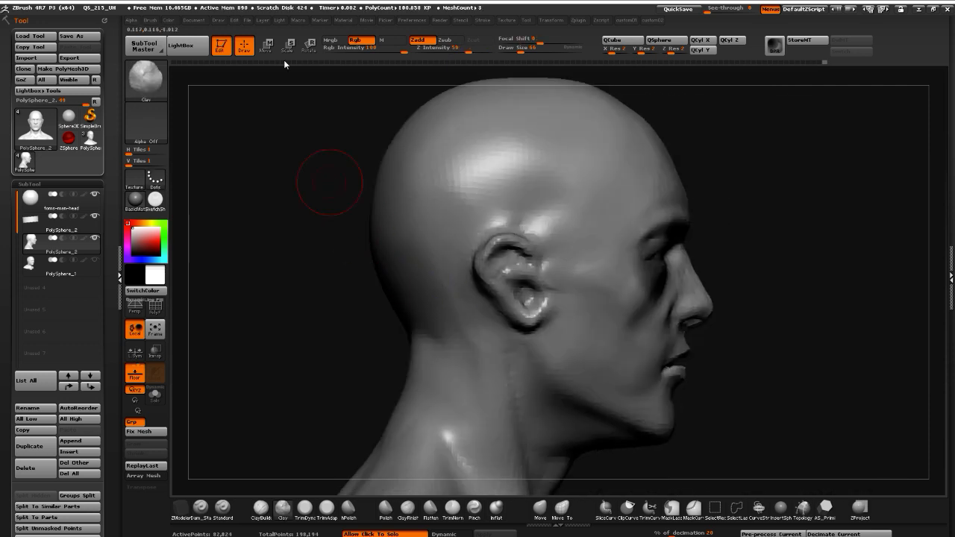
pyautogui.click(266, 48)
pyautogui.keyDown('ctrl'); pyautogui.click(710, 327); pyautogui.keyUp('ctrl')
pyautogui.keyDown('shift'); pyautogui.moveTo(651, 280); pyautogui.dragTo(699, 281); pyautogui.keyUp('shift')
pyautogui.keyDown('alt'); pyautogui.moveTo(771, 420); pyautogui.dragTo(762, 440); pyautogui.keyUp('alt')
# Refine the chin and nose bridge profile with the Move brush, checking the face from front, side and below
pyautogui.click(538, 510)
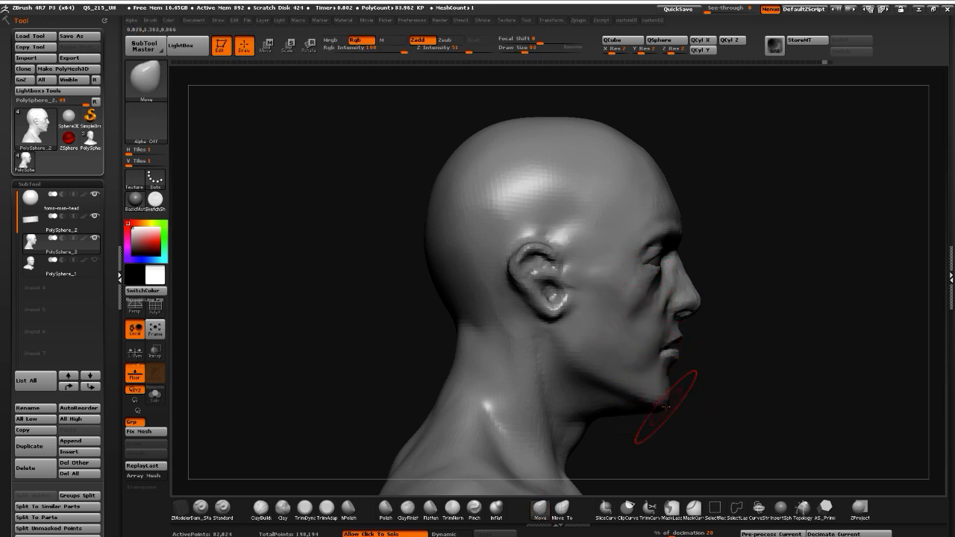
pyautogui.moveTo(697, 405)
pyautogui.keyDown('shift'); pyautogui.mouseDown()
pyautogui.moveTo(683, 425)
pyautogui.moveTo(623, 306)
pyautogui.mouseUp(); pyautogui.keyUp('shift')
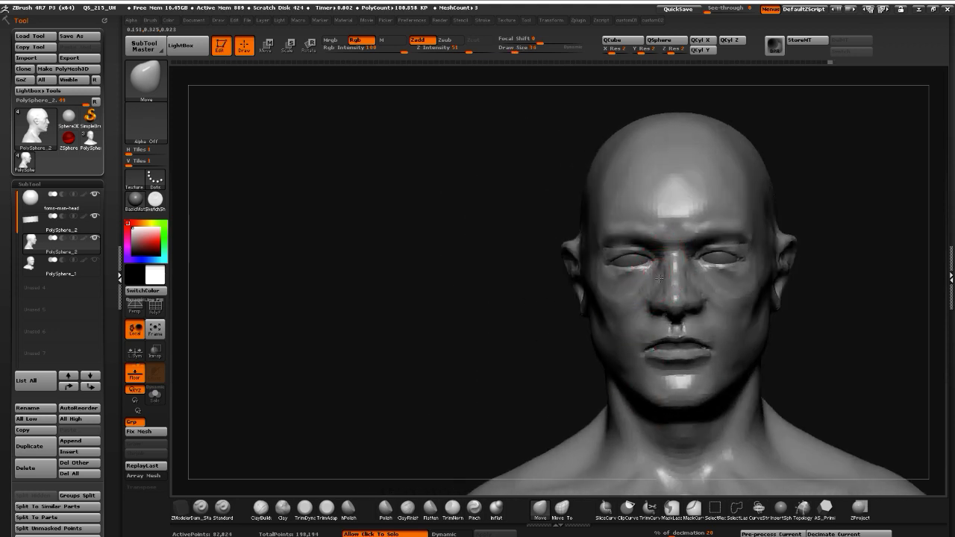
pyautogui.keyDown('shift'); pyautogui.moveTo(458, 292); pyautogui.dragTo(512, 280); pyautogui.keyUp('shift')
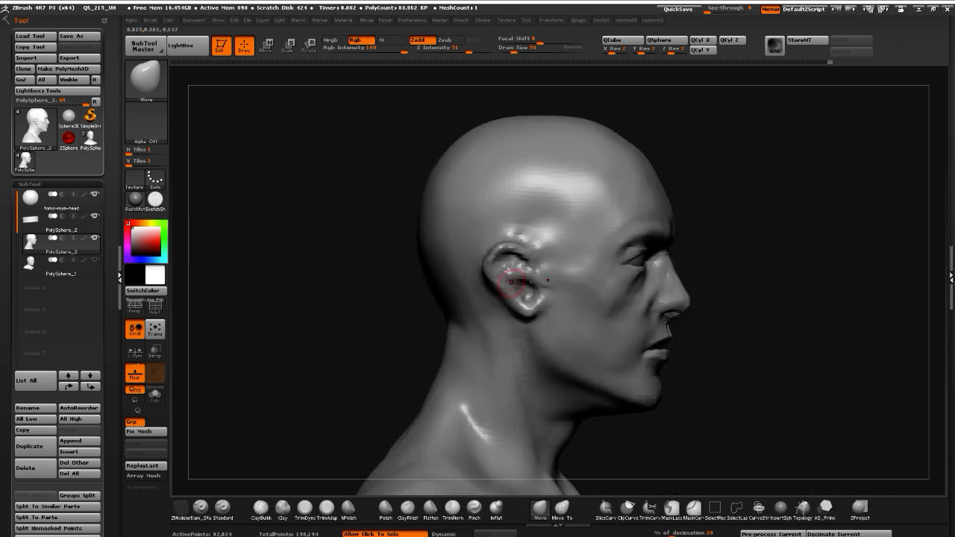
pyautogui.moveTo(691, 283); pyautogui.dragTo(694, 281)
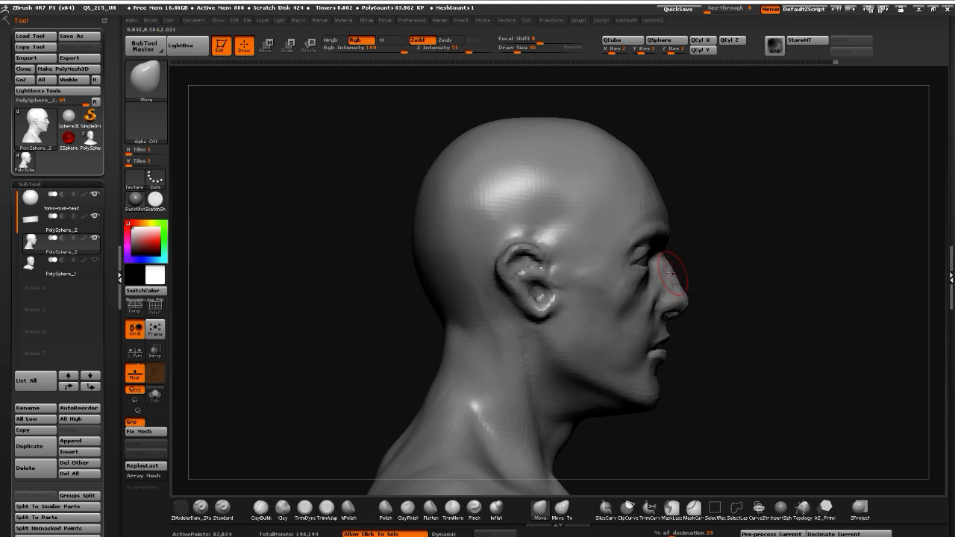
pyautogui.moveTo(373, 217)
pyautogui.mouseDown()
pyautogui.moveTo(358, 219)
pyautogui.moveTo(379, 188)
pyautogui.mouseUp()
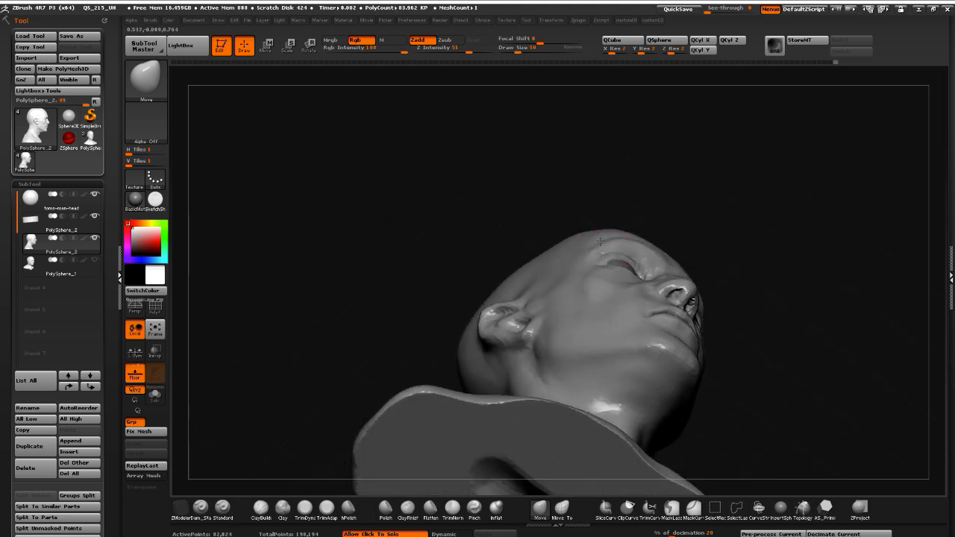
# Smooth the temples beside the outer brows and refine the brow area with a small Move brush
pyautogui.moveTo(375, 189)
pyautogui.mouseDown()
pyautogui.moveTo(365, 271)
pyautogui.moveTo(321, 260)
pyautogui.moveTo(391, 279)
pyautogui.moveTo(433, 269)
pyautogui.mouseUp()
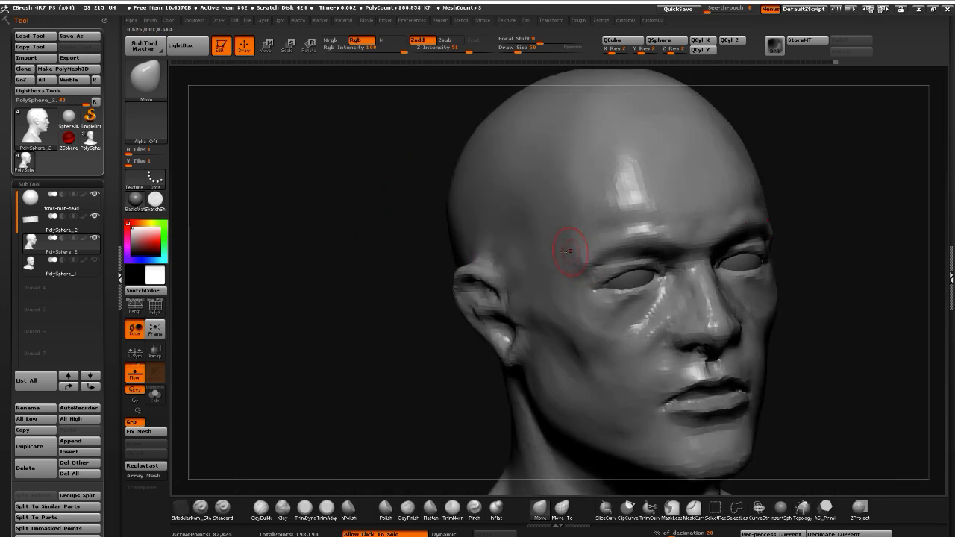
pyautogui.press('shift')
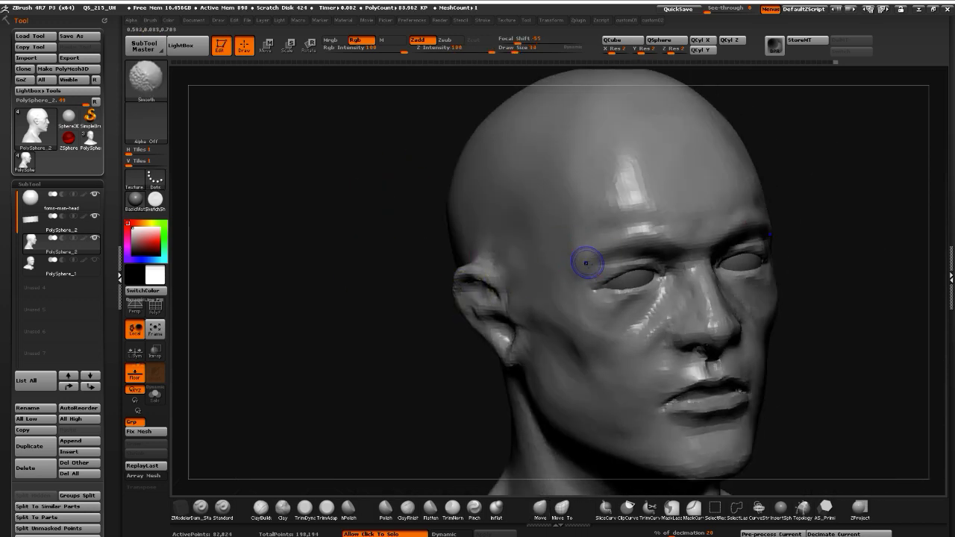
pyautogui.press('shift')
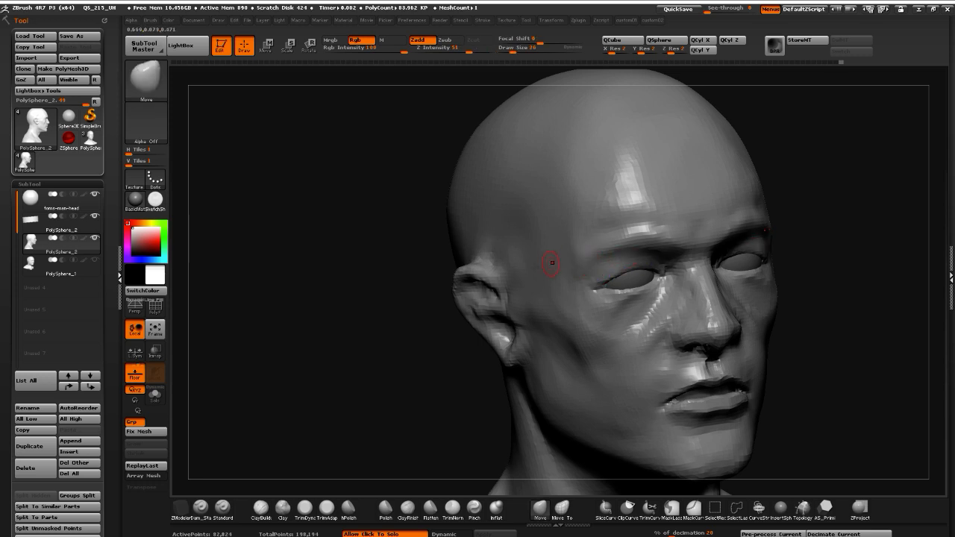
pyautogui.moveTo(429, 305)
pyautogui.mouseDown()
pyautogui.moveTo(406, 308)
pyautogui.moveTo(427, 311)
pyautogui.mouseUp()
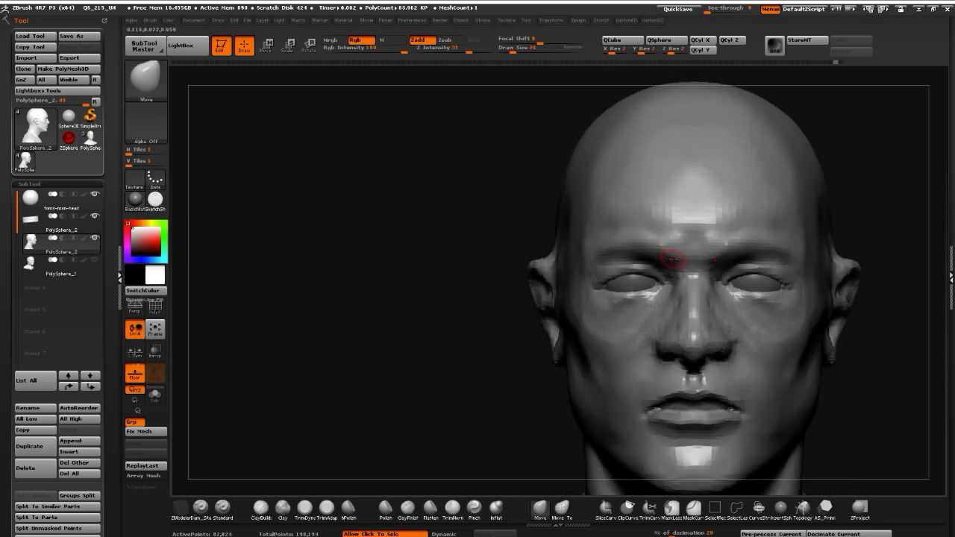
pyautogui.click(560, 509)
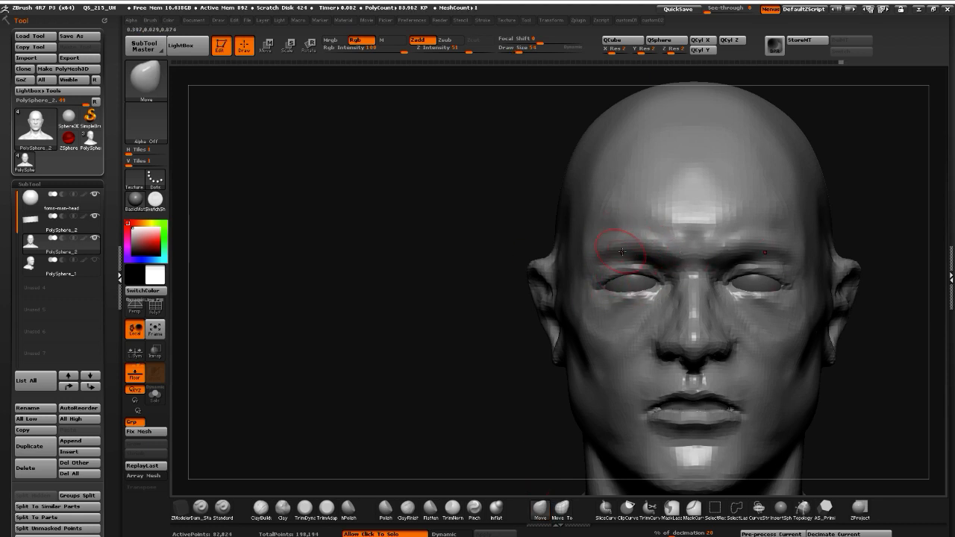
# Mask the eye sockets, hide the mask shading, and push the area between the brows upward with the Move brush
pyautogui.keyDown('ctrl'); pyautogui.moveTo(646, 289); pyautogui.dragTo(608, 291); pyautogui.keyUp('ctrl')
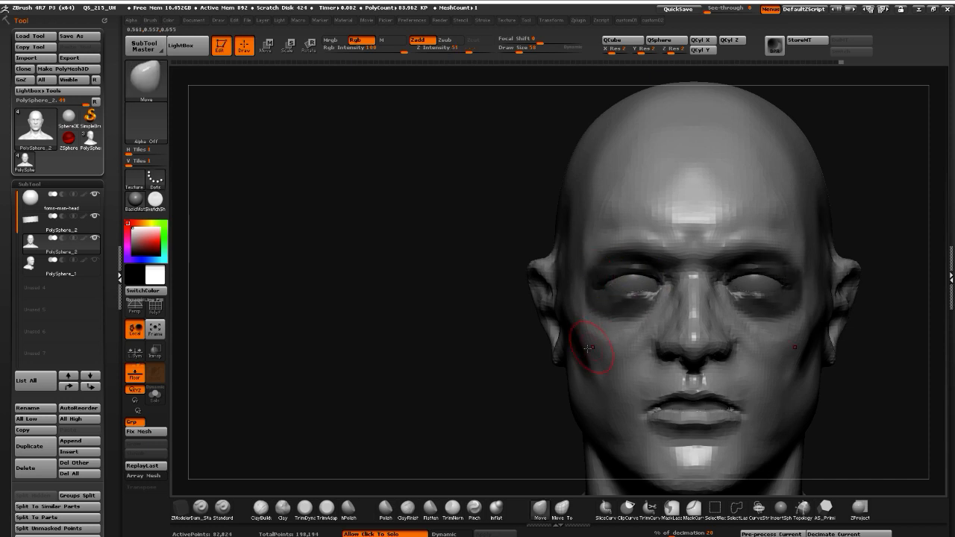
pyautogui.hotkey('ctrl', 'h')
pyautogui.moveTo(682, 250); pyautogui.dragTo(682, 240)
pyautogui.press(']')
pyautogui.moveTo(686, 242); pyautogui.dragTo(682, 232)
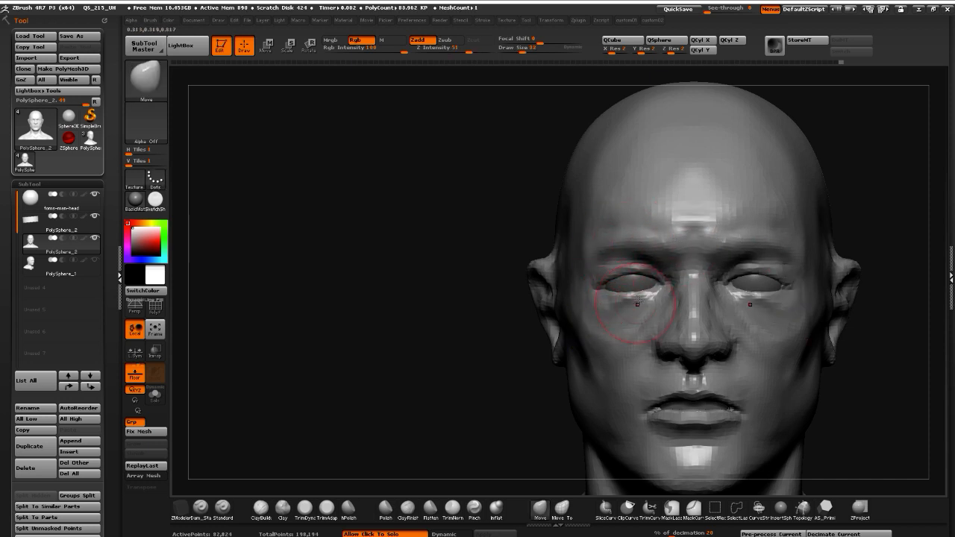
pyautogui.hotkey('ctrl', 'h')
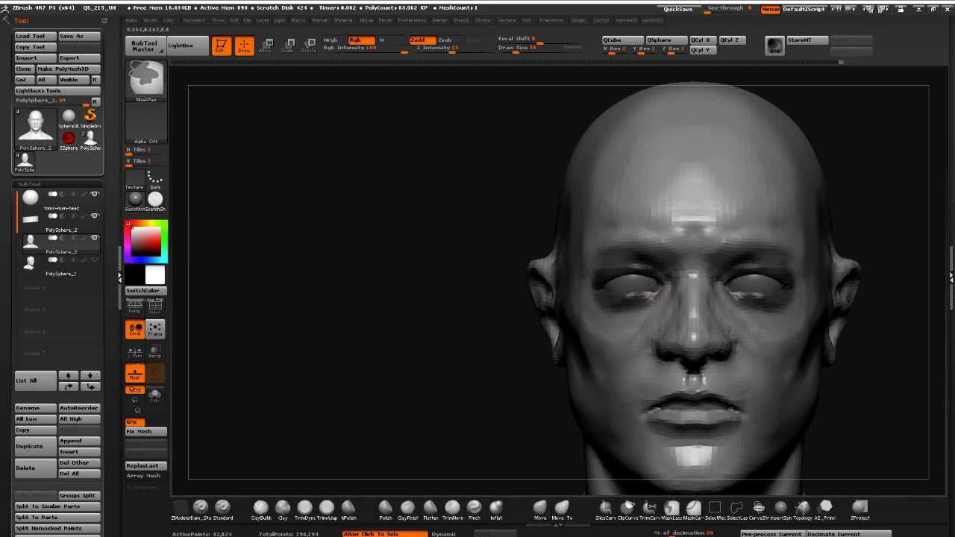
# Extend the mask around and below the eyes and nudge the outer ends of the brows with the Move brush
pyautogui.keyDown('ctrl'); pyautogui.moveTo(612, 281); pyautogui.dragTo(641, 281); pyautogui.keyUp('ctrl')
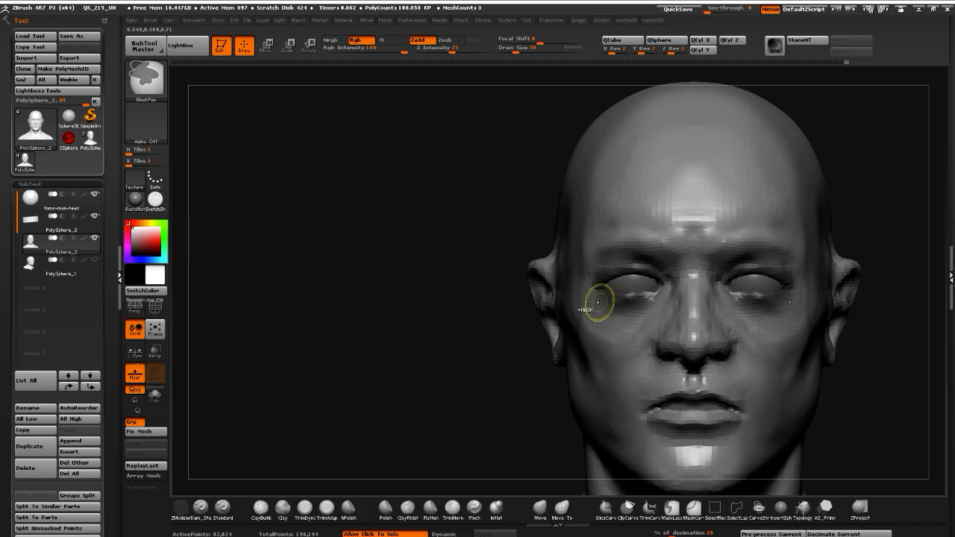
pyautogui.keyDown('ctrl'); pyautogui.click(465, 316); pyautogui.keyUp('ctrl')
pyautogui.keyDown('ctrl'); pyautogui.click(377, 198); pyautogui.keyUp('ctrl')
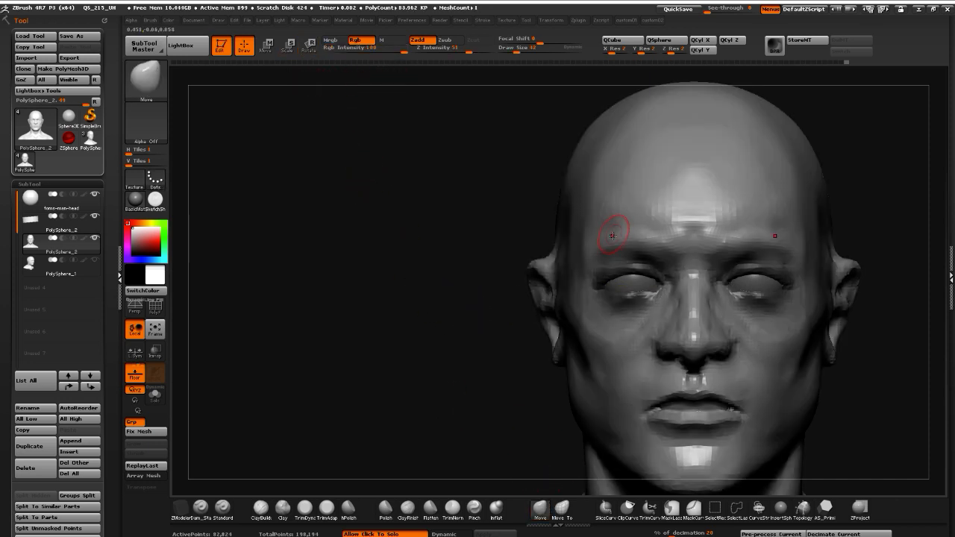
pyautogui.moveTo(606, 247); pyautogui.dragTo(611, 252)
pyautogui.moveTo(424, 239); pyautogui.dragTo(501, 202)
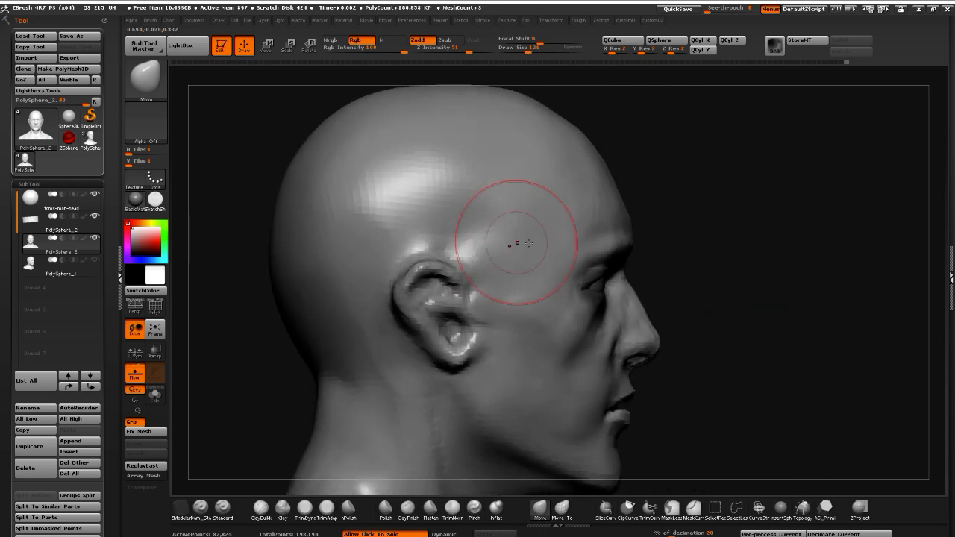
# Reshape the temple and outer brow area of the head with the Move brush, working from profile and three-quarter views
pyautogui.moveTo(715, 333); pyautogui.dragTo(667, 340)
pyautogui.moveTo(571, 239); pyautogui.dragTo(577, 234)
pyautogui.moveTo(791, 382); pyautogui.dragTo(737, 386)
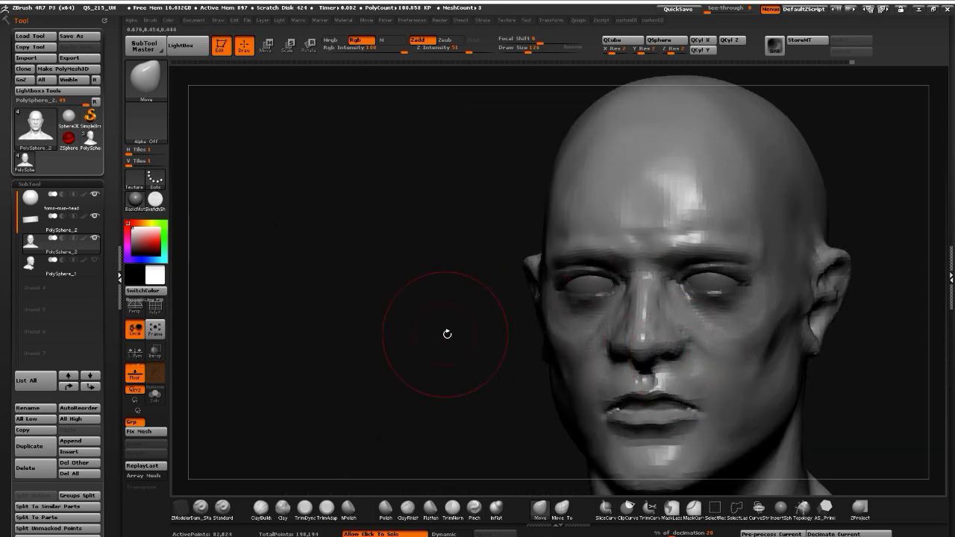
pyautogui.keyDown('alt'); pyautogui.moveTo(446, 333); pyautogui.dragTo(480, 308); pyautogui.keyUp('alt')
pyautogui.moveTo(563, 238); pyautogui.dragTo(558, 242)
# Adjust the side of the cranium above the ear with a smaller Move brush, and undo the last stroke
pyautogui.press('[')
pyautogui.press('[')
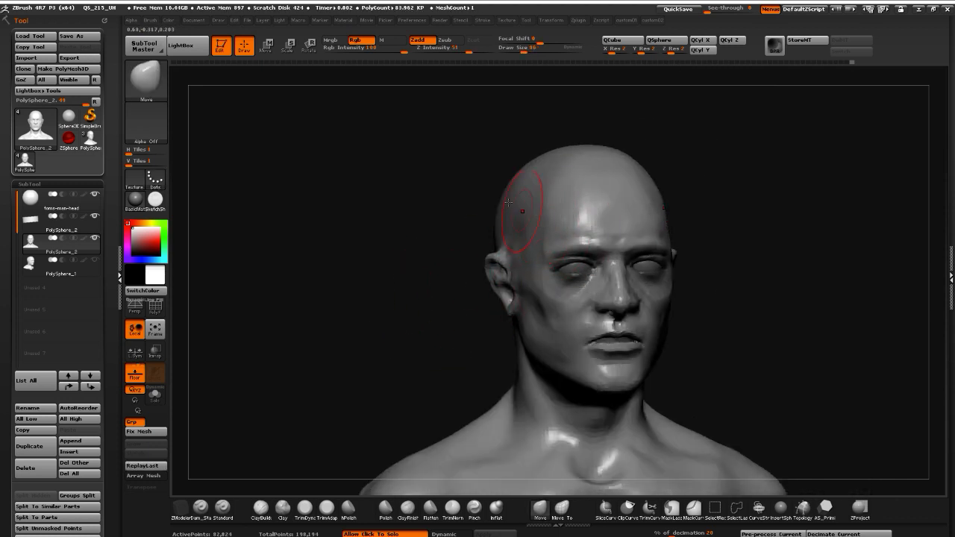
pyautogui.moveTo(508, 202); pyautogui.dragTo(502, 193)
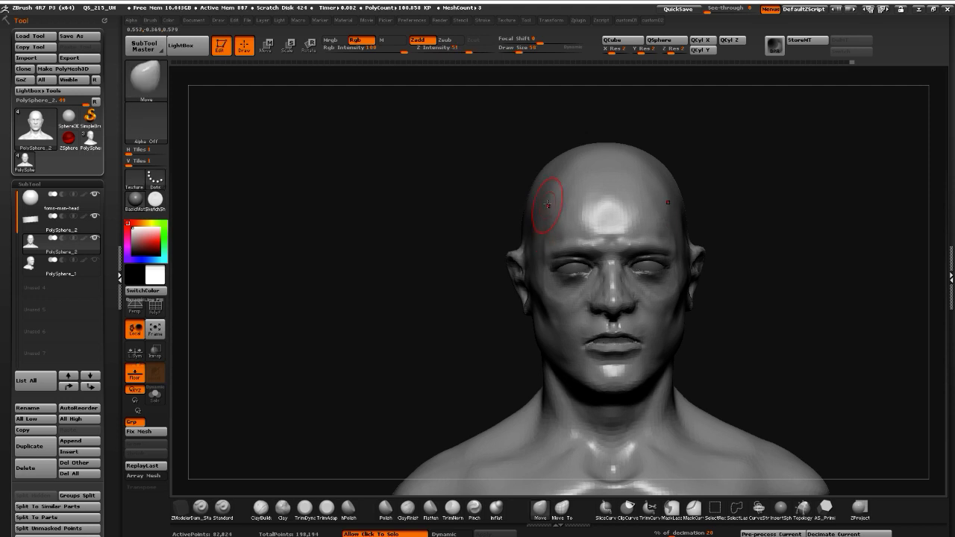
pyautogui.moveTo(457, 224)
pyautogui.mouseDown()
pyautogui.moveTo(549, 229)
pyautogui.moveTo(532, 250)
pyautogui.mouseUp()
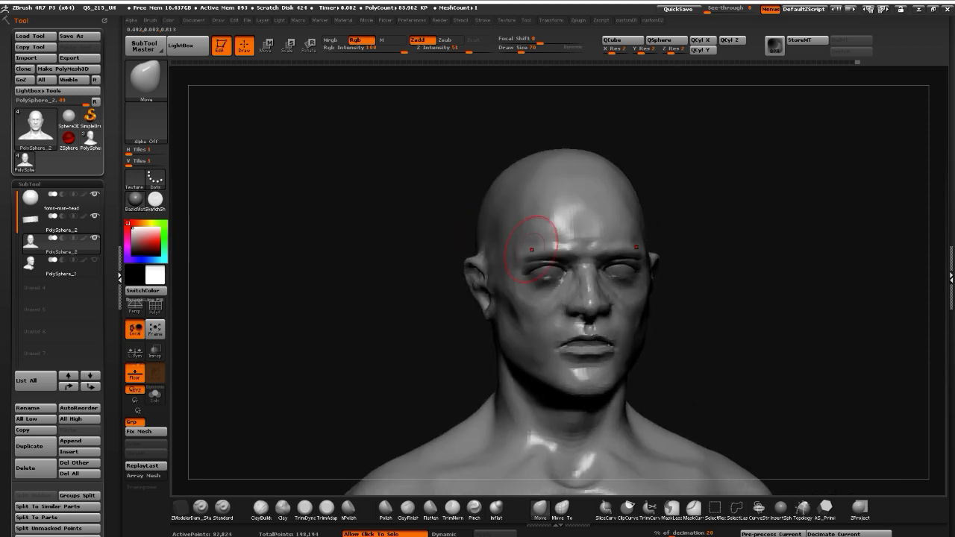
pyautogui.hotkey('ctrl', 'z')
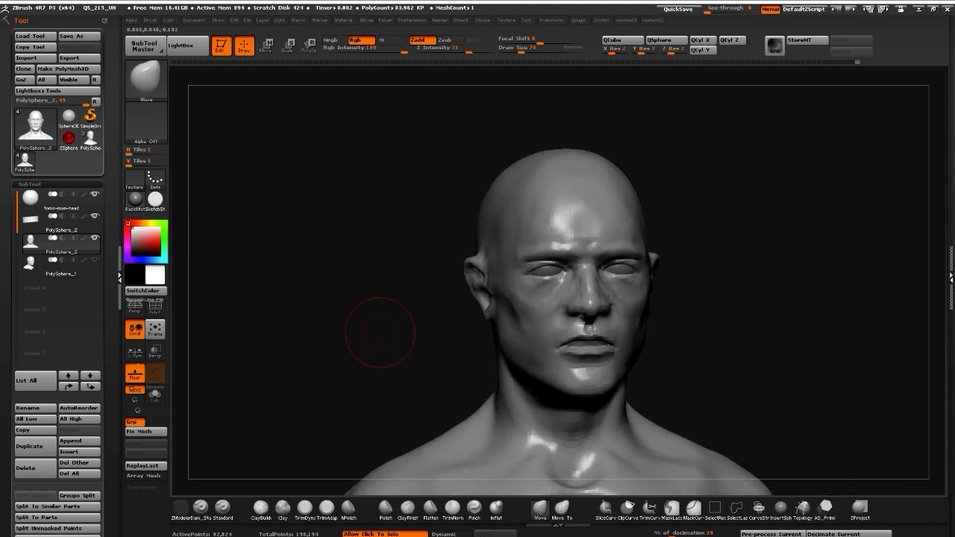
# Reshape the brow ridge above the eyes with the Move brush
pyautogui.moveTo(379, 333)
pyautogui.mouseDown()
pyautogui.moveTo(375, 344)
pyautogui.moveTo(418, 329)
pyautogui.moveTo(390, 320)
pyautogui.moveTo(399, 377)
pyautogui.mouseUp()
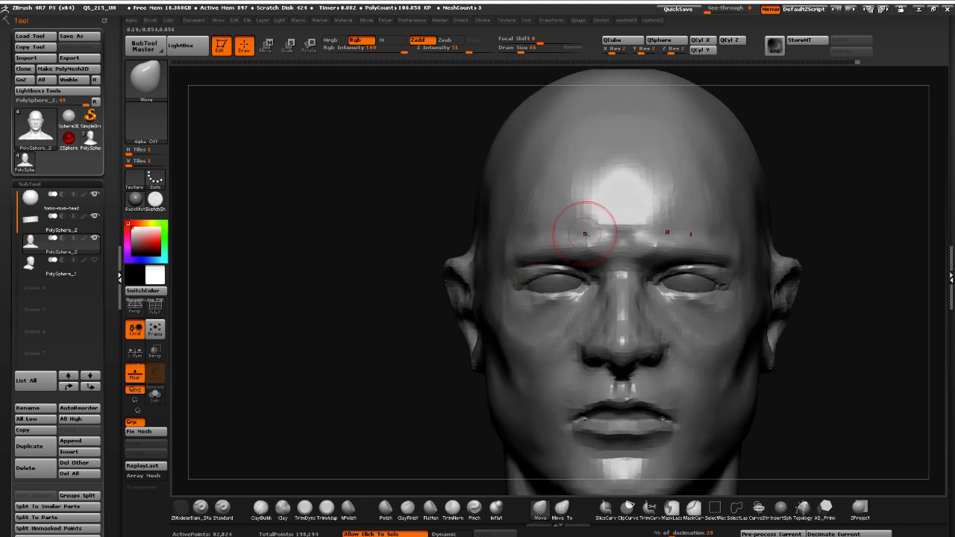
pyautogui.moveTo(576, 249)
pyautogui.mouseDown()
pyautogui.moveTo(579, 241)
pyautogui.moveTo(554, 246)
pyautogui.mouseUp()
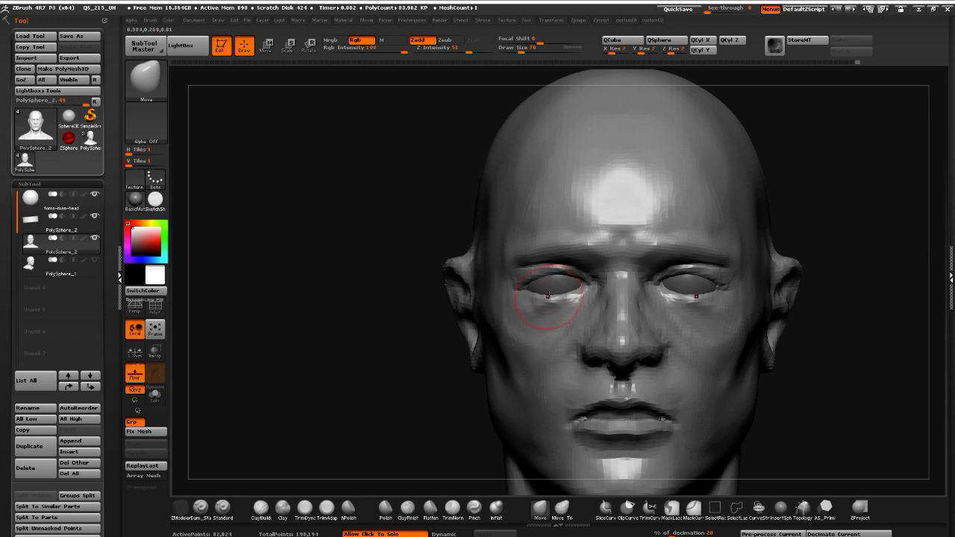
pyautogui.moveTo(405, 287)
pyautogui.mouseDown()
pyautogui.moveTo(435, 277)
pyautogui.moveTo(407, 284)
pyautogui.mouseUp()
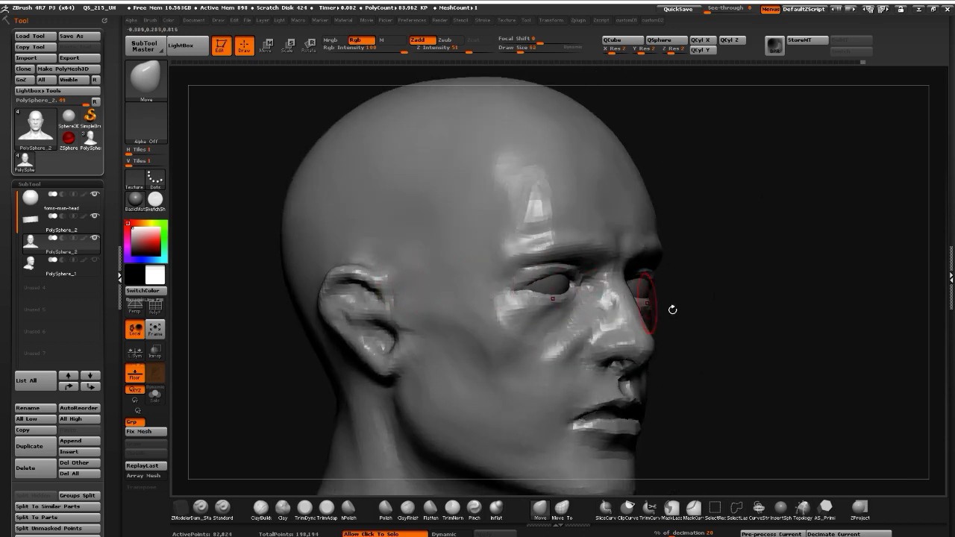
# Reshape the upper eyelids and the outer eye corners with a small Move brush, working also from below the face
pyautogui.moveTo(749, 353)
pyautogui.mouseDown()
pyautogui.moveTo(768, 362)
pyautogui.moveTo(770, 403)
pyautogui.mouseUp()
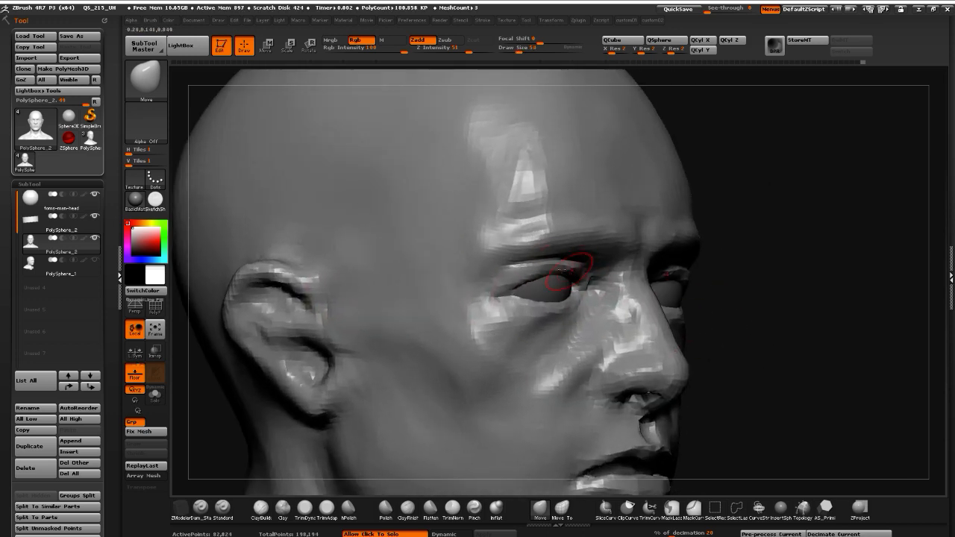
pyautogui.moveTo(568, 272); pyautogui.dragTo(570, 270)
pyautogui.moveTo(725, 368)
pyautogui.mouseDown()
pyautogui.moveTo(605, 328)
pyautogui.moveTo(634, 276)
pyautogui.mouseUp()
pyautogui.moveTo(428, 241); pyautogui.dragTo(478, 239)
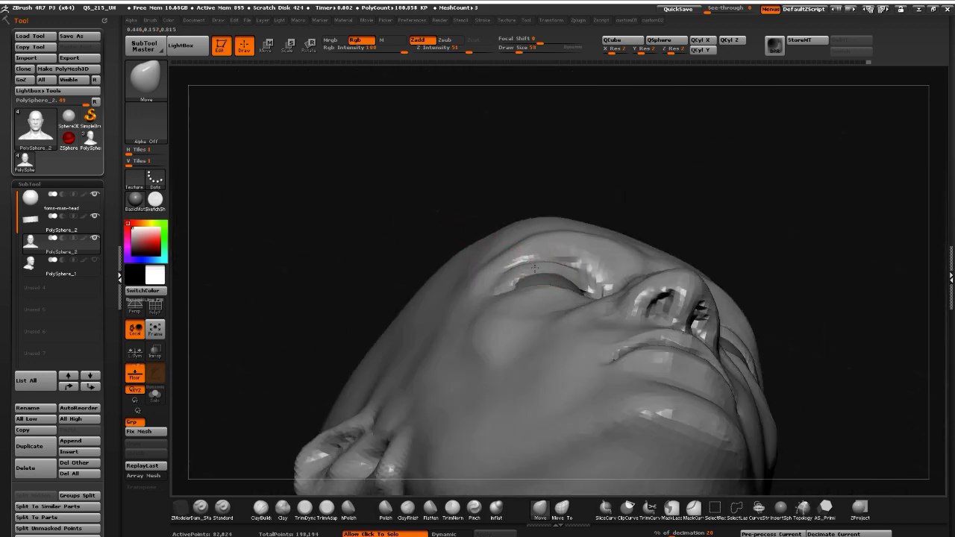
pyautogui.moveTo(588, 279)
pyautogui.mouseDown()
pyautogui.moveTo(594, 293)
pyautogui.moveTo(588, 289)
pyautogui.mouseUp()
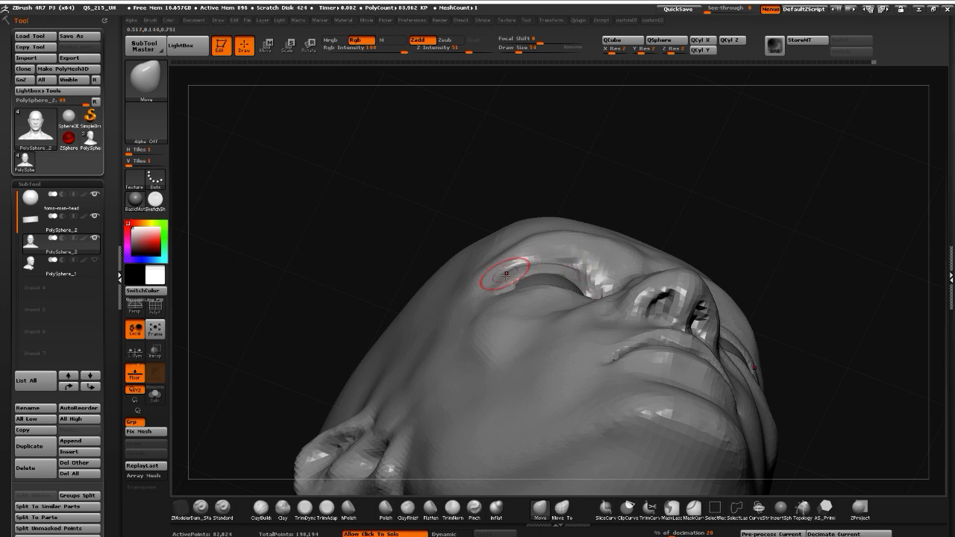
pyautogui.moveTo(505, 274); pyautogui.dragTo(509, 270)
# Smooth the surface under the eyes, above the cheeks
pyautogui.moveTo(313, 211)
pyautogui.mouseDown()
pyautogui.moveTo(305, 348)
pyautogui.moveTo(355, 363)
pyautogui.mouseUp()
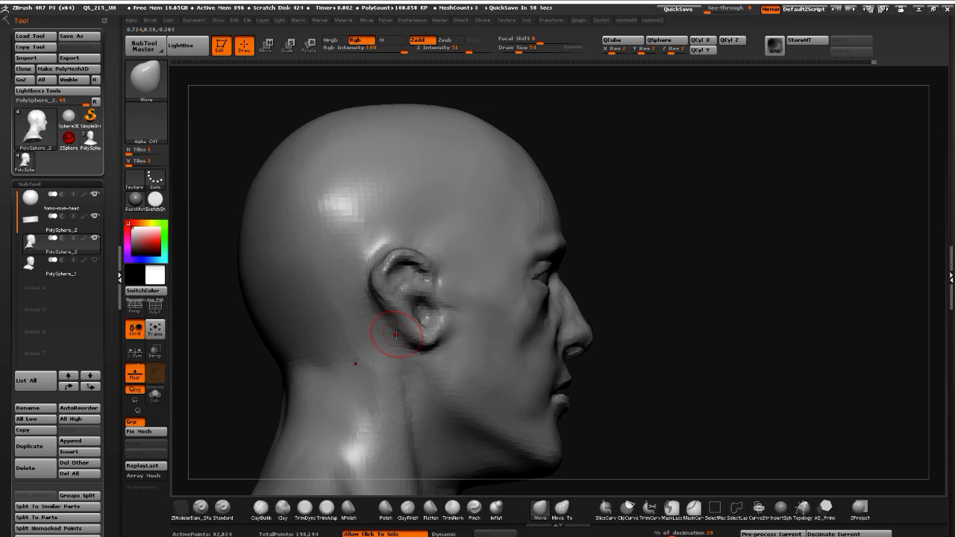
pyautogui.moveTo(814, 407)
pyautogui.mouseDown()
pyautogui.moveTo(298, 328)
pyautogui.moveTo(351, 301)
pyautogui.moveTo(304, 374)
pyautogui.mouseUp()
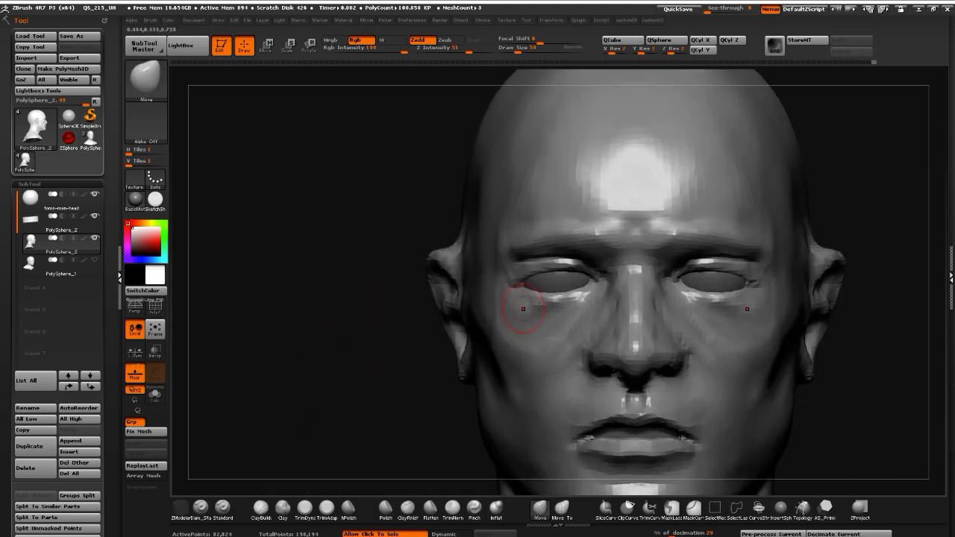
pyautogui.moveTo(549, 305)
pyautogui.keyDown('shift'); pyautogui.mouseDown()
pyautogui.moveTo(531, 307)
pyautogui.moveTo(567, 301)
pyautogui.moveTo(567, 311)
pyautogui.mouseUp(); pyautogui.keyUp('shift')
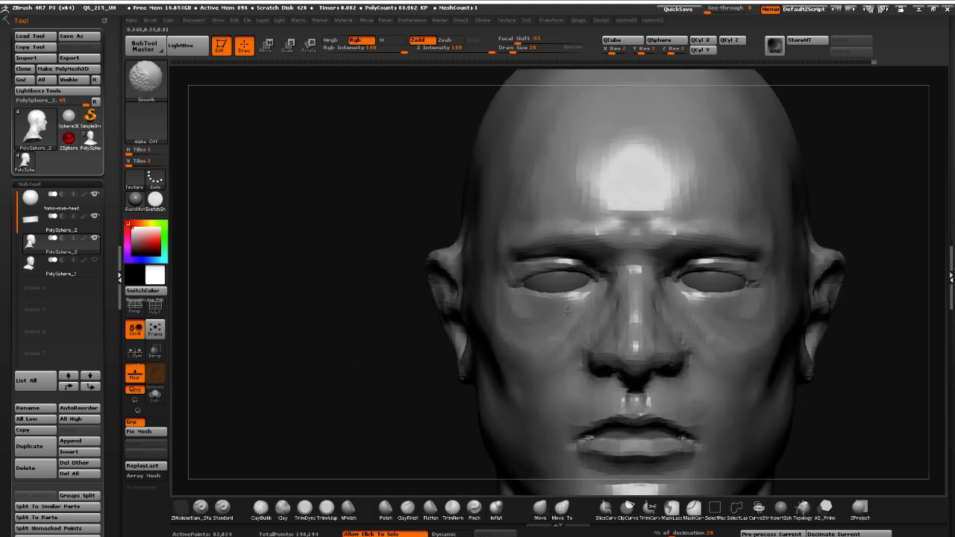
pyautogui.moveTo(346, 311)
pyautogui.mouseDown()
pyautogui.moveTo(403, 310)
pyautogui.moveTo(324, 296)
pyautogui.moveTo(325, 345)
pyautogui.moveTo(302, 340)
pyautogui.mouseUp()
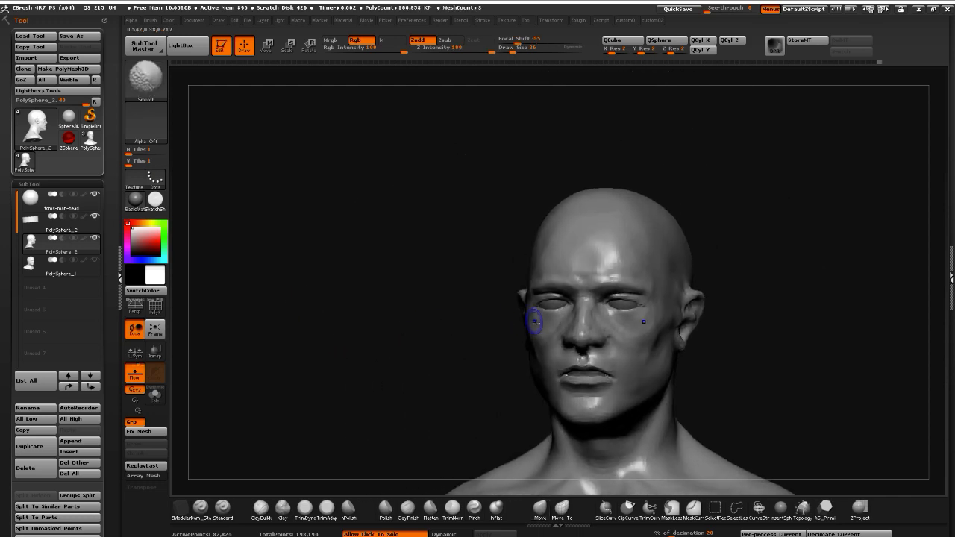
# Carve the crease running from the inner eye corner across the upper cheek with the Dam Standard brush
pyautogui.keyDown('alt'); pyautogui.moveTo(388, 307); pyautogui.dragTo(397, 352); pyautogui.keyUp('alt')
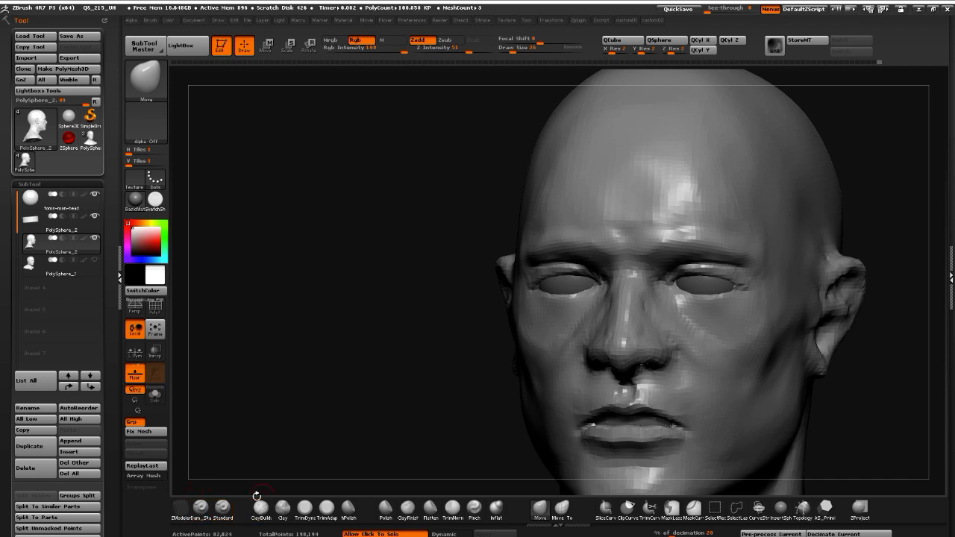
pyautogui.click(202, 508)
pyautogui.moveTo(222, 437); pyautogui.dragTo(405, 341)
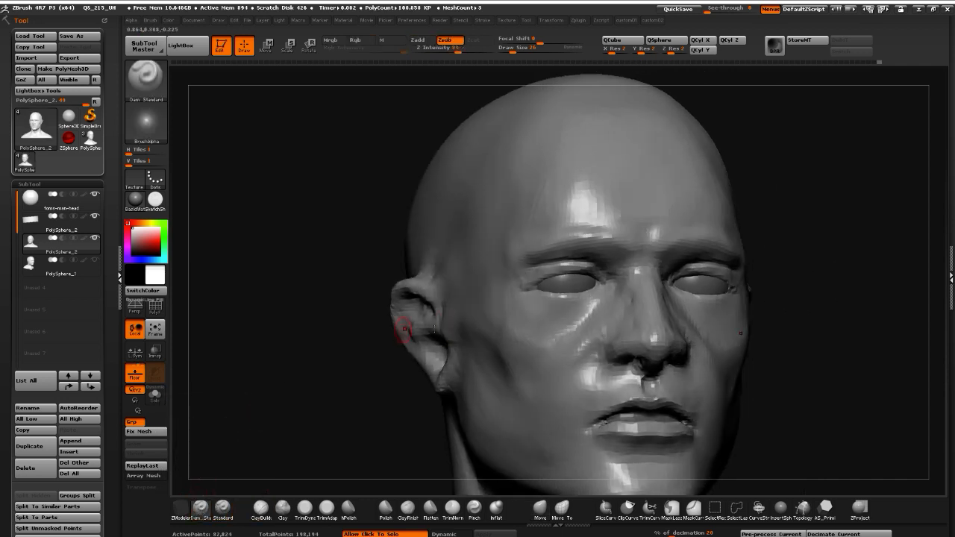
pyautogui.moveTo(589, 302)
pyautogui.mouseDown()
pyautogui.moveTo(587, 292)
pyautogui.moveTo(552, 320)
pyautogui.moveTo(563, 297)
pyautogui.moveTo(571, 314)
pyautogui.moveTo(588, 311)
pyautogui.moveTo(529, 309)
pyautogui.moveTo(554, 316)
pyautogui.mouseUp()
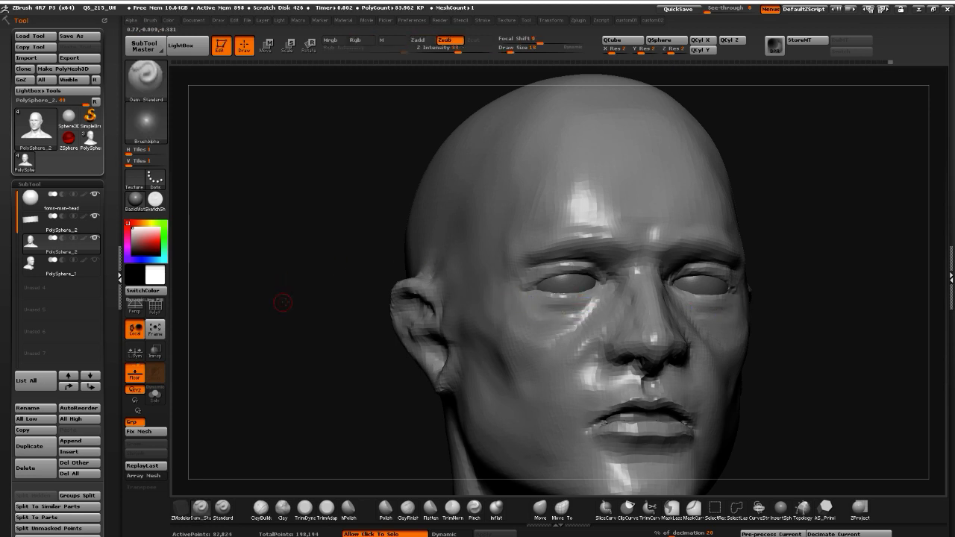
# Smooth the cheek surface while viewing the face from below
pyautogui.moveTo(282, 302)
pyautogui.mouseDown()
pyautogui.moveTo(305, 320)
pyautogui.moveTo(277, 324)
pyautogui.moveTo(307, 312)
pyautogui.moveTo(328, 343)
pyautogui.moveTo(423, 340)
pyautogui.mouseUp()
pyautogui.click(540, 508)
pyautogui.press('shift')
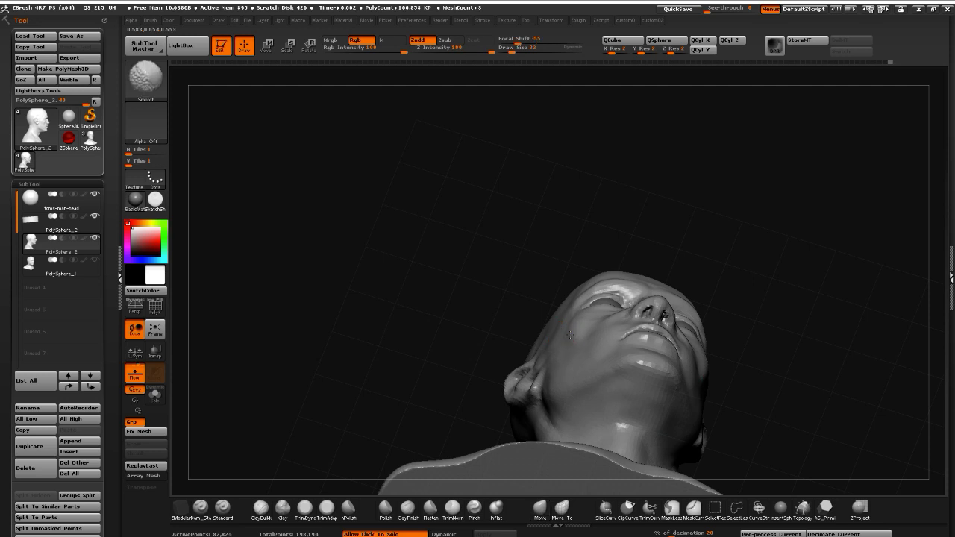
pyautogui.moveTo(573, 342)
pyautogui.keyDown('shift'); pyautogui.mouseDown()
pyautogui.moveTo(561, 340)
pyautogui.moveTo(567, 353)
pyautogui.mouseUp(); pyautogui.keyUp('shift')
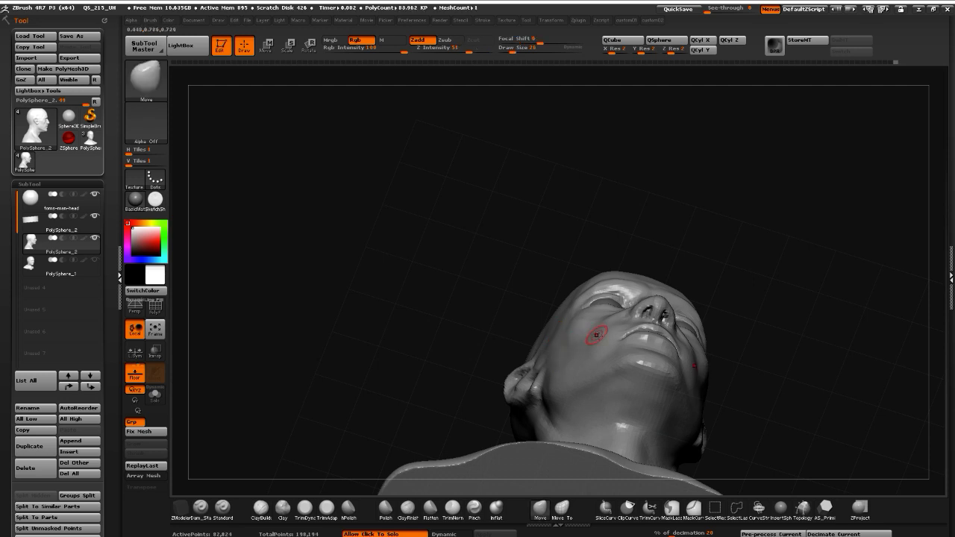
# Reshape the cheek beside the mouth with a larger Move brush
pyautogui.press(']')
pyautogui.press(']')
pyautogui.press(']')
pyautogui.press(']')
pyautogui.press(']')
pyautogui.press(']')
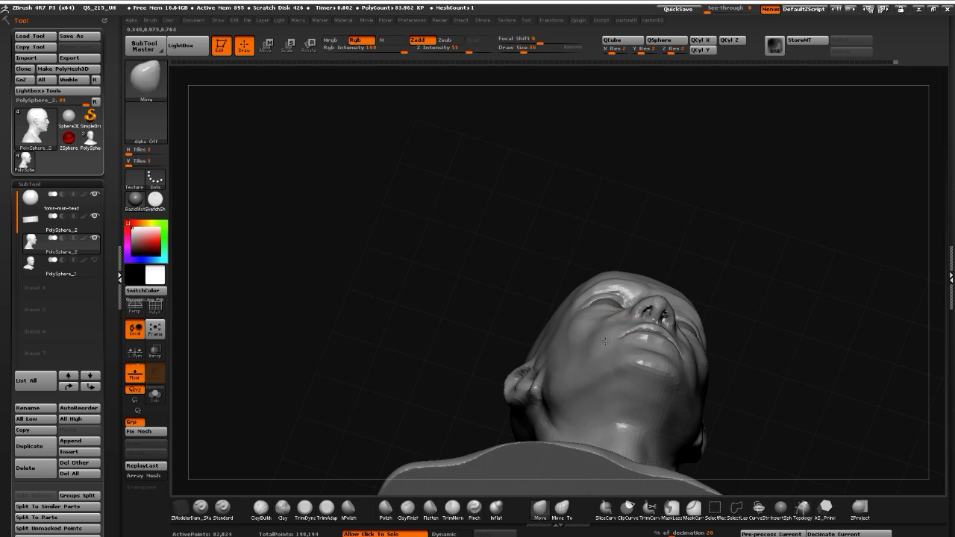
pyautogui.moveTo(424, 233); pyautogui.dragTo(436, 303)
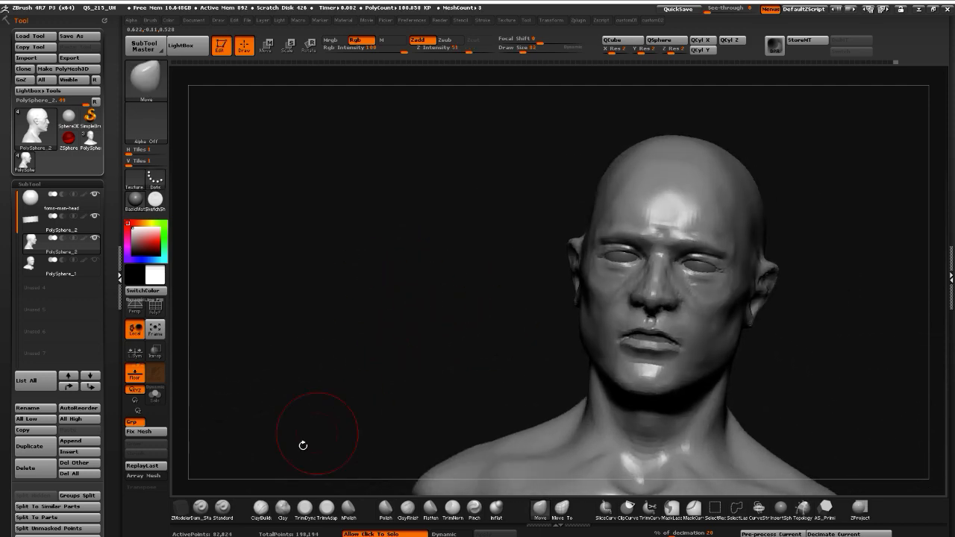
# Refine the chin and its lower edge with the Move brush, working from side and front views
pyautogui.click(201, 510)
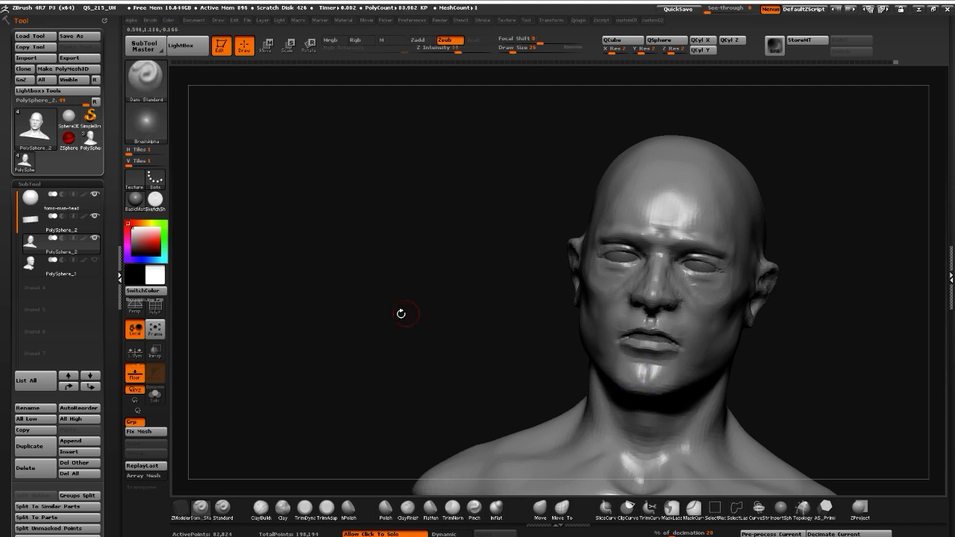
pyautogui.moveTo(401, 314)
pyautogui.mouseDown()
pyautogui.moveTo(445, 318)
pyautogui.moveTo(436, 319)
pyautogui.mouseUp()
pyautogui.click(538, 509)
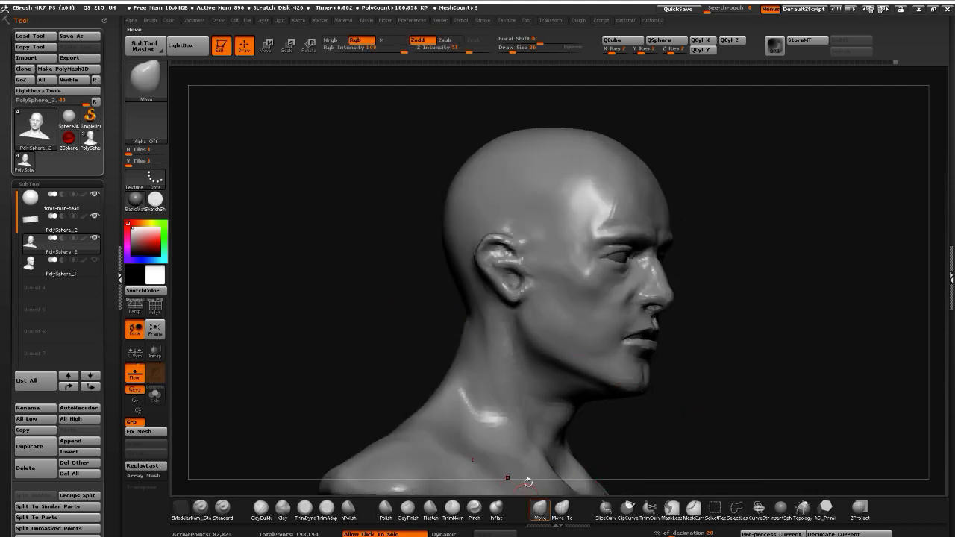
pyautogui.moveTo(366, 338); pyautogui.dragTo(320, 336)
pyautogui.moveTo(546, 344); pyautogui.dragTo(645, 380)
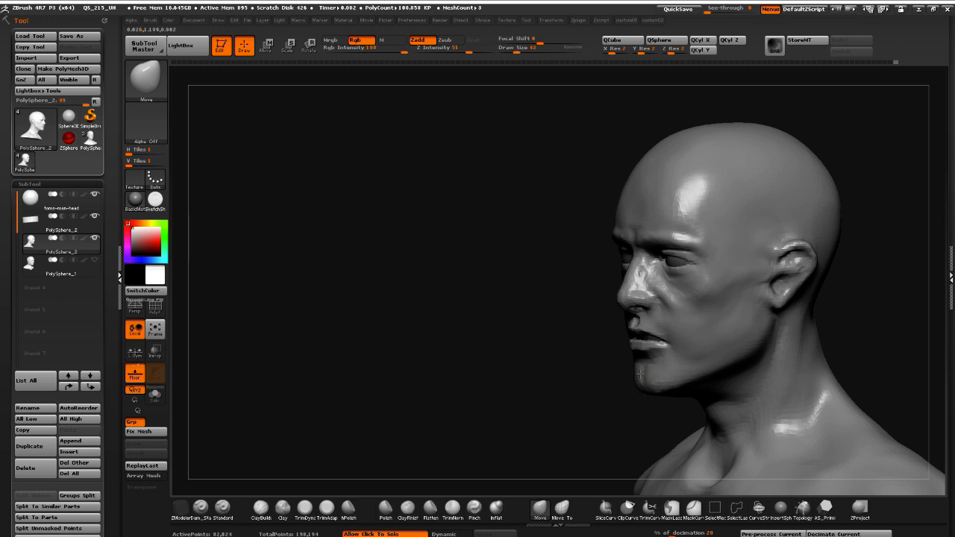
pyautogui.moveTo(514, 373); pyautogui.dragTo(578, 375)
pyautogui.moveTo(637, 382); pyautogui.dragTo(636, 388)
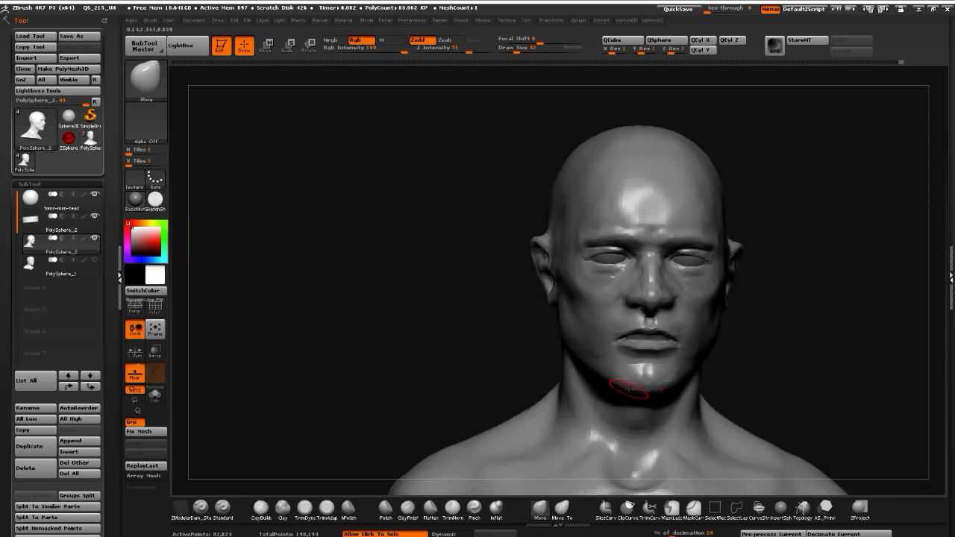
pyautogui.click(543, 365)
# Refine the planes of the face with the Flatten brush
pyautogui.moveTo(524, 370); pyautogui.dragTo(337, 284)
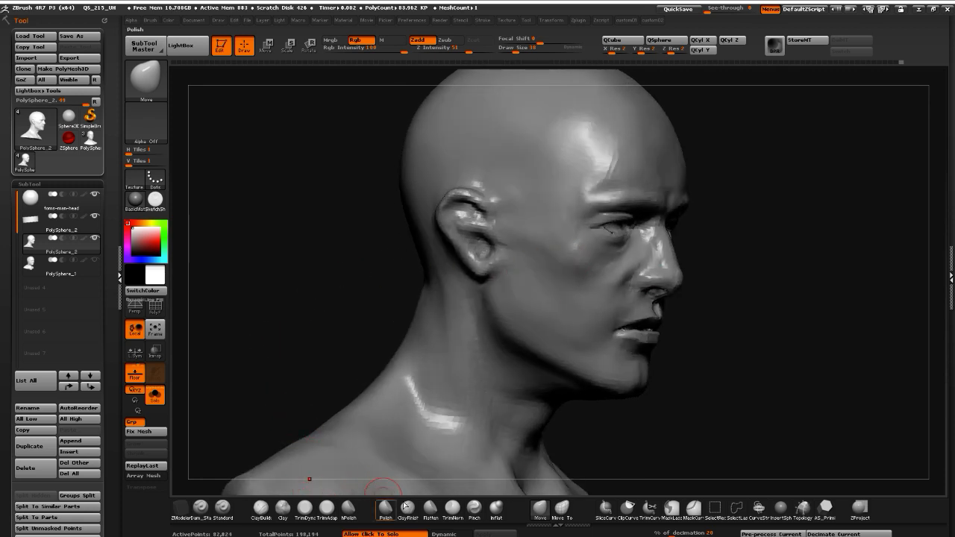
pyautogui.click(430, 508)
pyautogui.moveTo(427, 472); pyautogui.dragTo(313, 322)
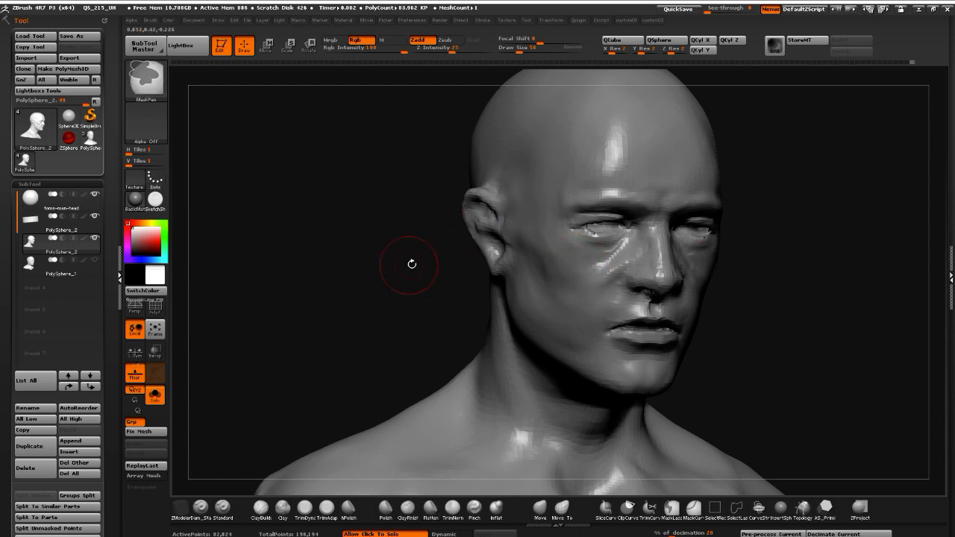
# Reshape the under-eye area and the cheek beside the nose with the Move brush, reducing its size
pyautogui.moveTo(411, 264); pyautogui.dragTo(381, 276)
pyautogui.click(541, 508)
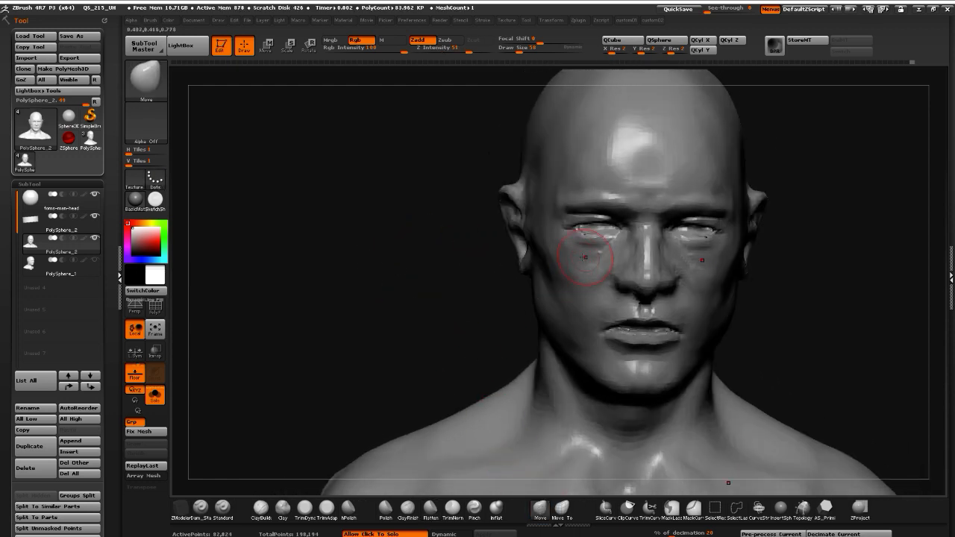
pyautogui.moveTo(471, 244)
pyautogui.mouseDown()
pyautogui.moveTo(512, 240)
pyautogui.moveTo(555, 186)
pyautogui.moveTo(545, 177)
pyautogui.moveTo(515, 209)
pyautogui.moveTo(409, 234)
pyautogui.mouseUp()
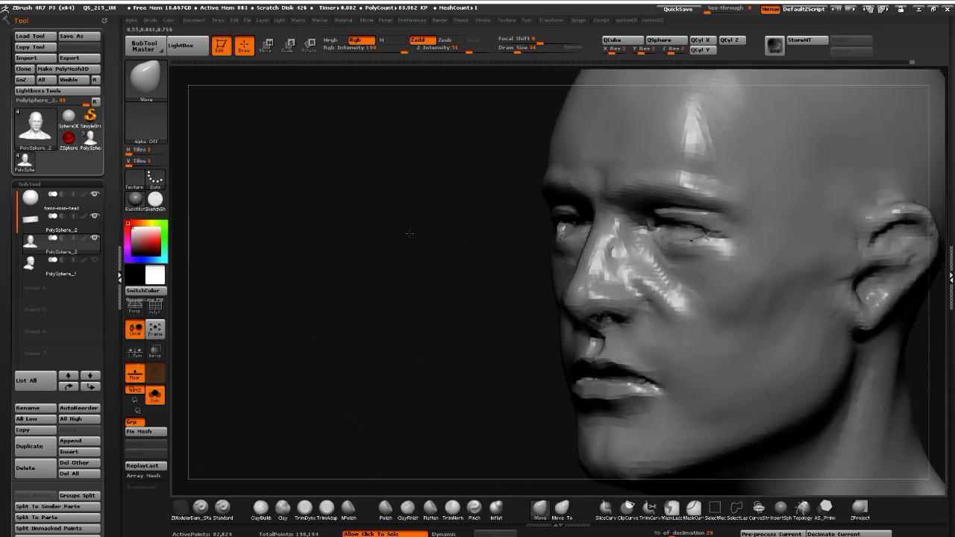
pyautogui.press('f')
pyautogui.moveTo(365, 304)
pyautogui.mouseDown()
pyautogui.moveTo(405, 303)
pyautogui.moveTo(341, 288)
pyautogui.moveTo(394, 296)
pyautogui.moveTo(584, 278)
pyautogui.moveTo(577, 327)
pyautogui.moveTo(581, 285)
pyautogui.mouseUp()
pyautogui.press('[')
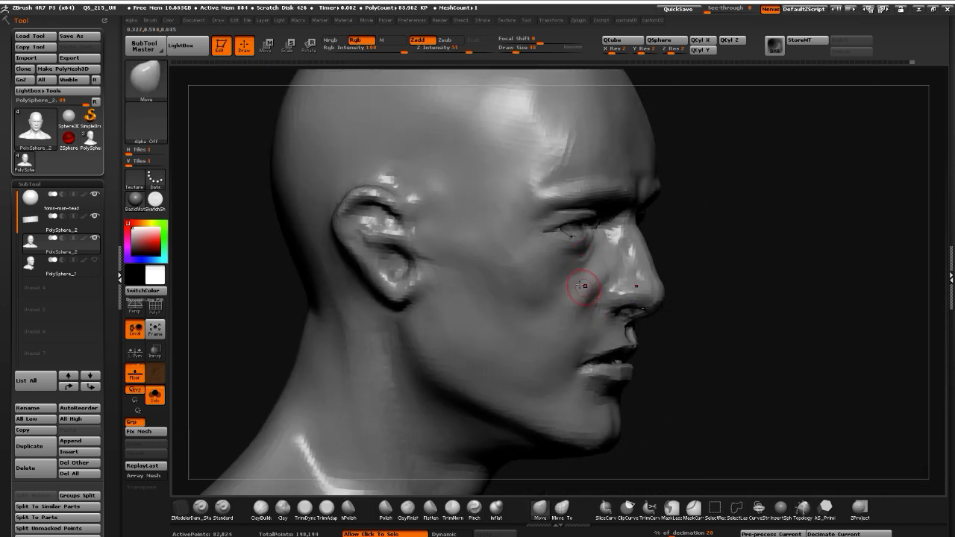
# Flatten the cheek plane between the ear and the nose with the Flatten brush, and dismiss the chat notification
pyautogui.click(430, 509)
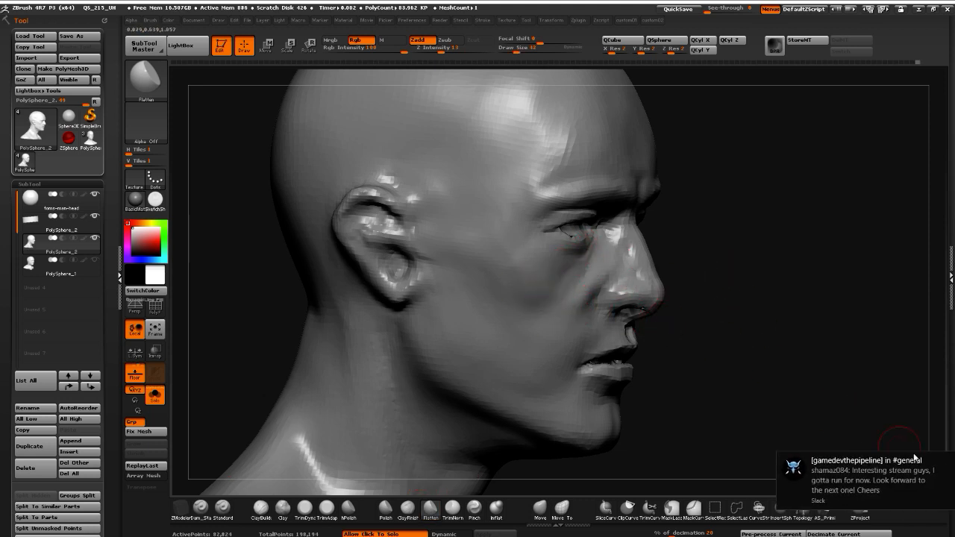
pyautogui.click(948, 461)
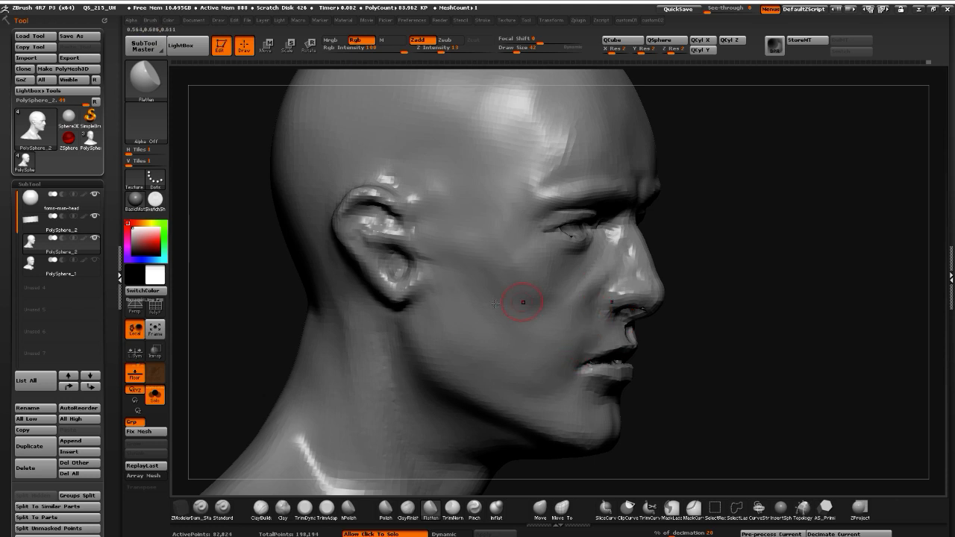
pyautogui.keyDown('alt'); pyautogui.moveTo(696, 447); pyautogui.dragTo(671, 430); pyautogui.keyUp('alt')
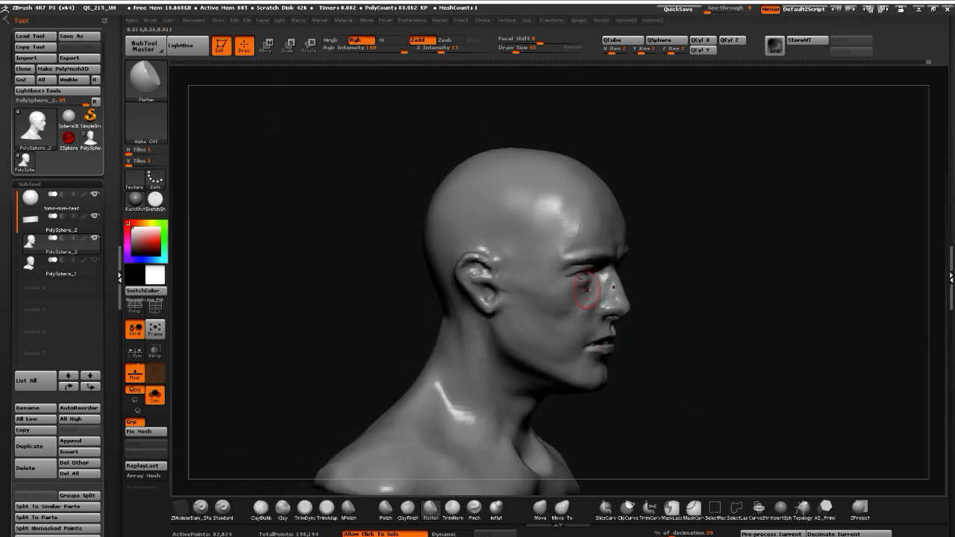
# Carve the inner hollows of the ear with the Dam Standard brush at a reduced size
pyautogui.moveTo(643, 360)
pyautogui.mouseDown()
pyautogui.moveTo(674, 390)
pyautogui.moveTo(301, 298)
pyautogui.moveTo(339, 345)
pyautogui.mouseUp()
pyautogui.click(200, 510)
pyautogui.press('[')
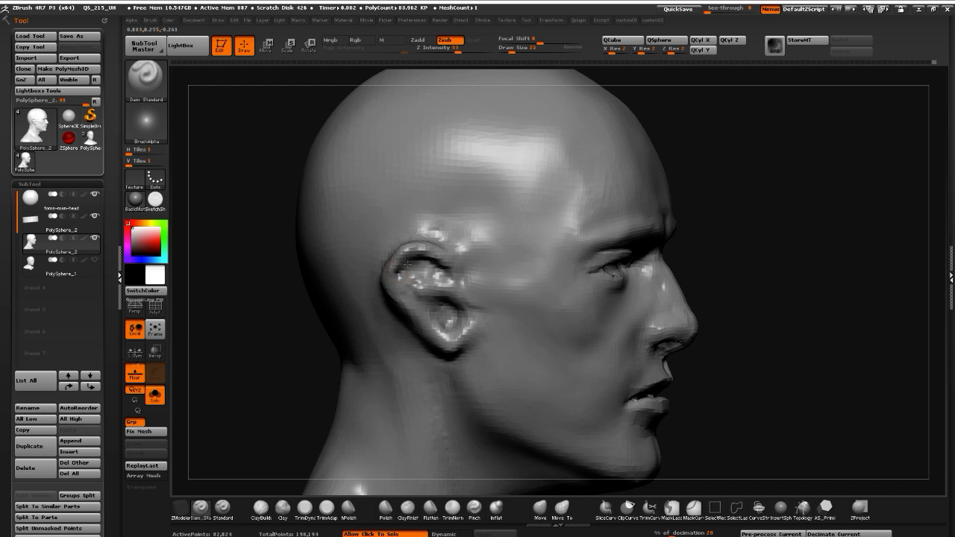
pyautogui.moveTo(406, 264)
pyautogui.mouseDown()
pyautogui.moveTo(408, 292)
pyautogui.moveTo(428, 279)
pyautogui.moveTo(409, 292)
pyautogui.moveTo(440, 332)
pyautogui.mouseUp()
pyautogui.moveTo(417, 302)
pyautogui.mouseDown()
pyautogui.moveTo(456, 335)
pyautogui.moveTo(437, 312)
pyautogui.moveTo(452, 323)
pyautogui.moveTo(442, 319)
pyautogui.mouseUp()
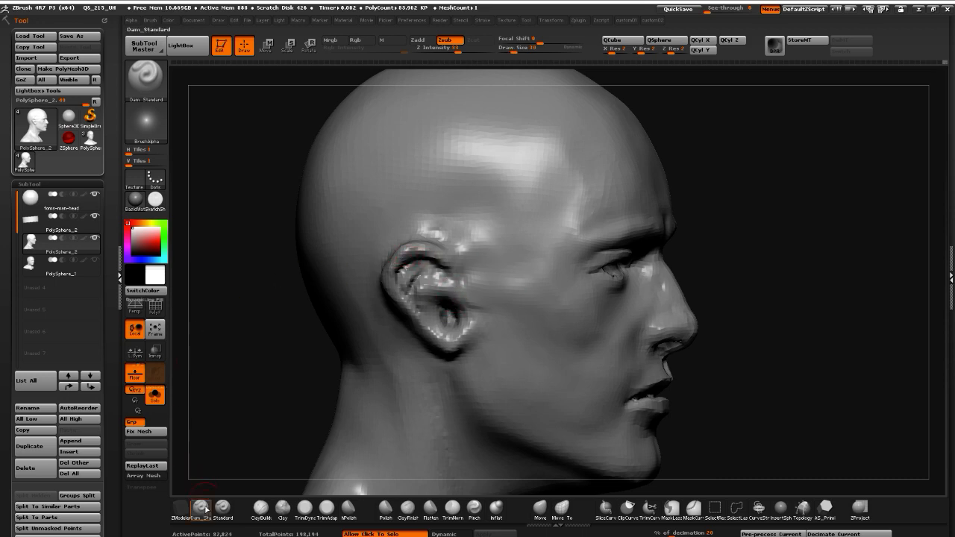
# Deepen the upper ear fold with the Dam Standard brush, and build up the inner front of the ear with the Standard brush
pyautogui.click(201, 509)
pyautogui.moveTo(227, 164); pyautogui.dragTo(252, 177)
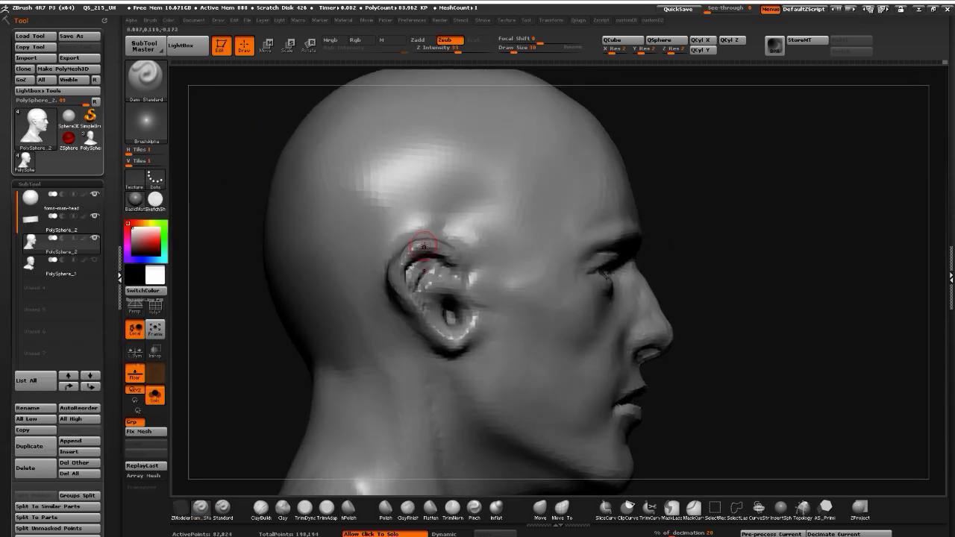
pyautogui.moveTo(439, 255); pyautogui.dragTo(455, 273)
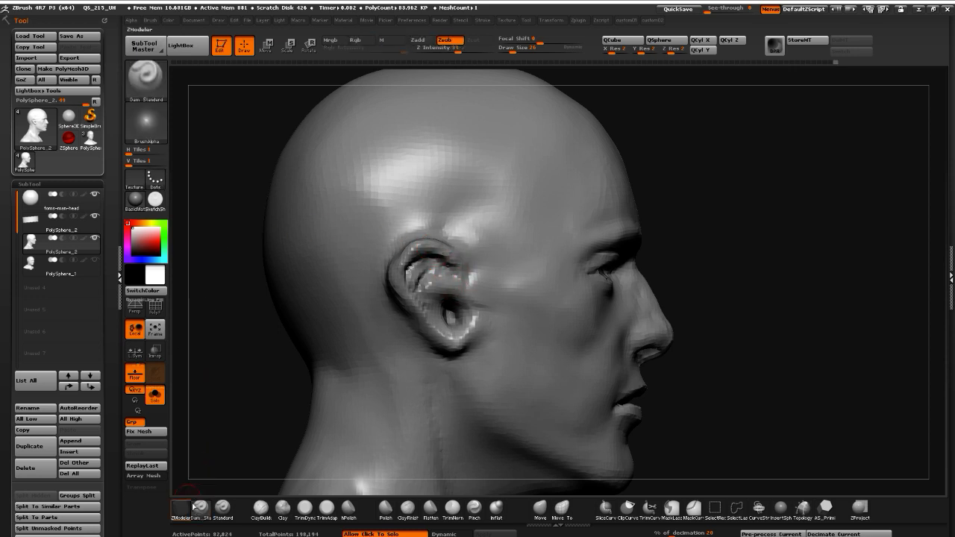
pyautogui.click(223, 508)
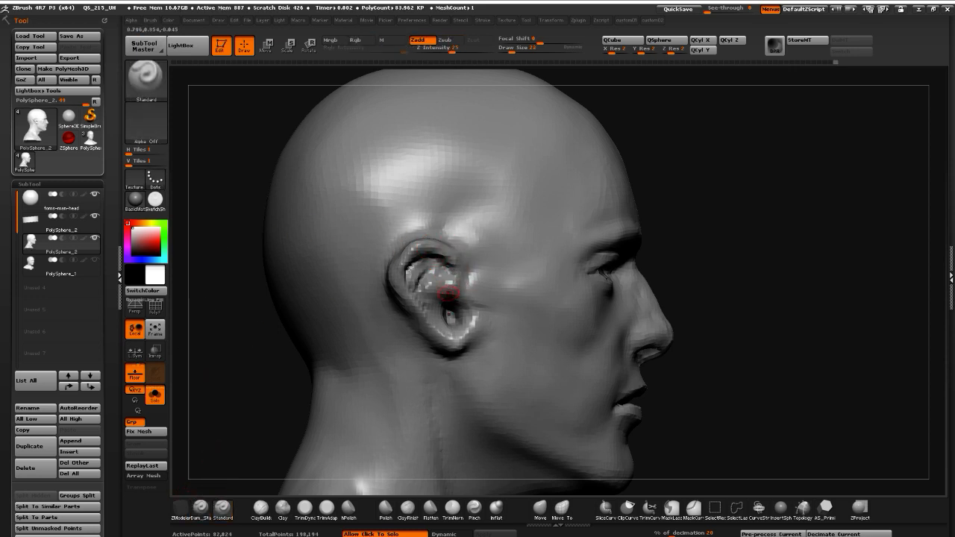
pyautogui.moveTo(449, 276)
pyautogui.mouseDown()
pyautogui.moveTo(446, 296)
pyautogui.moveTo(431, 293)
pyautogui.moveTo(451, 282)
pyautogui.moveTo(451, 299)
pyautogui.mouseUp()
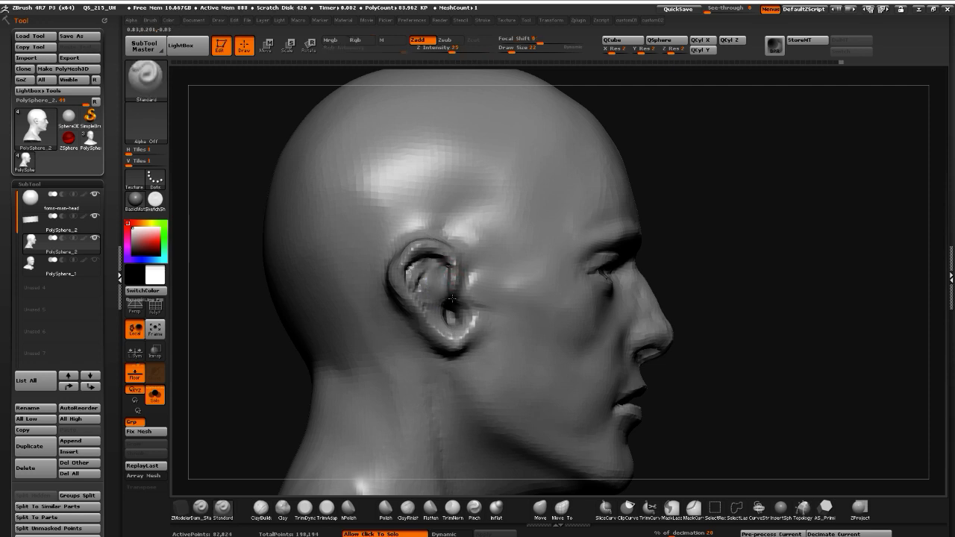
# Paint a mask over the area behind the ear from the back view and invert it
pyautogui.moveTo(222, 294); pyautogui.dragTo(290, 273)
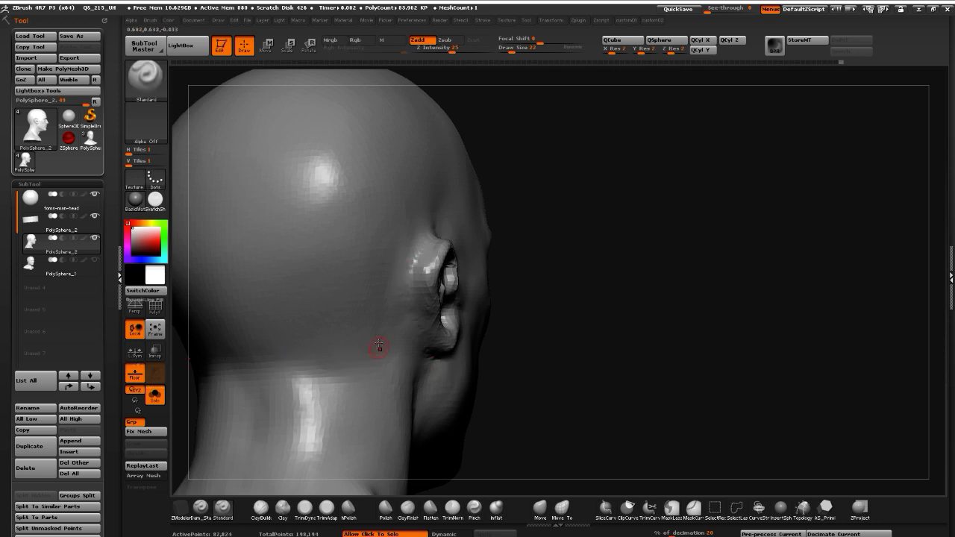
pyautogui.moveTo(405, 267)
pyautogui.keyDown('ctrl'); pyautogui.mouseDown()
pyautogui.moveTo(410, 336)
pyautogui.moveTo(399, 256)
pyautogui.moveTo(394, 278)
pyautogui.mouseUp(); pyautogui.keyUp('ctrl')
pyautogui.keyDown('ctrl'); pyautogui.moveTo(470, 377); pyautogui.dragTo(496, 400); pyautogui.keyUp('ctrl')
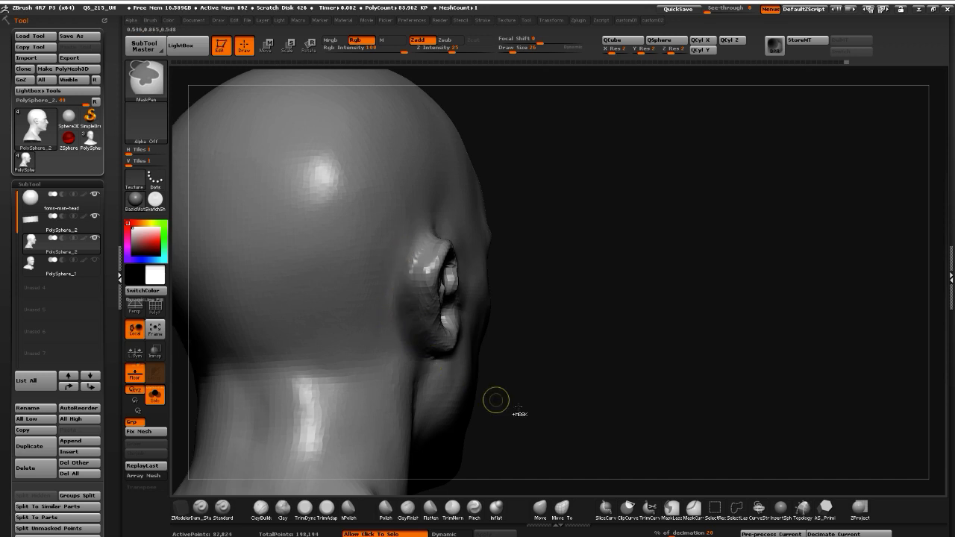
pyautogui.moveTo(561, 430); pyautogui.dragTo(465, 353)
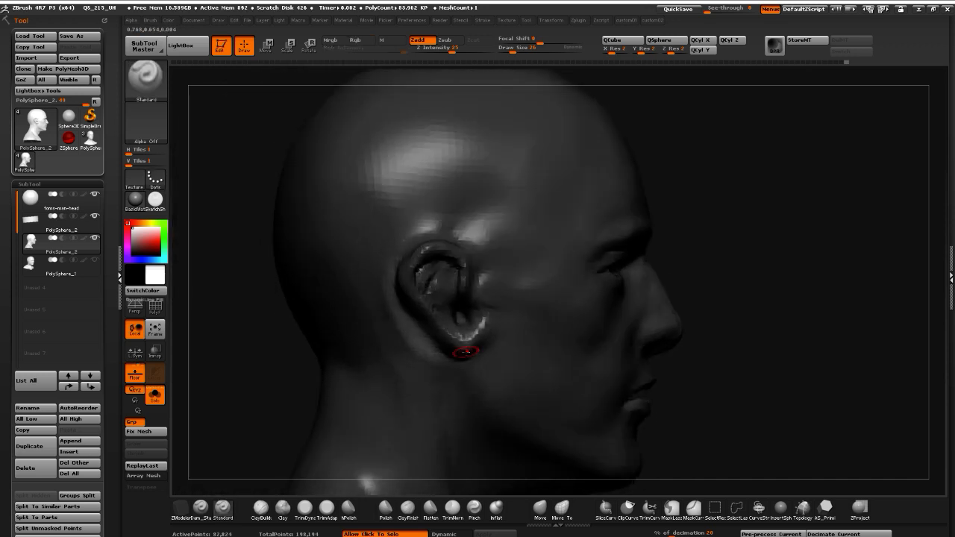
# Shift the unmasked area behind the ear with the Transpose Move line, and clear the mask
pyautogui.click(266, 47)
pyautogui.moveTo(424, 317); pyautogui.dragTo(248, 317)
pyautogui.moveTo(337, 318); pyautogui.dragTo(343, 317)
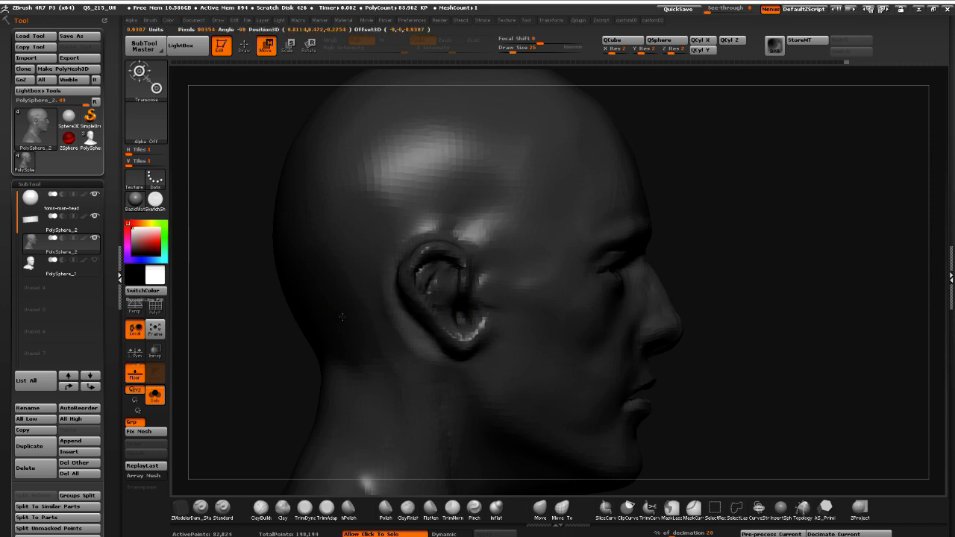
pyautogui.moveTo(258, 358); pyautogui.dragTo(268, 330)
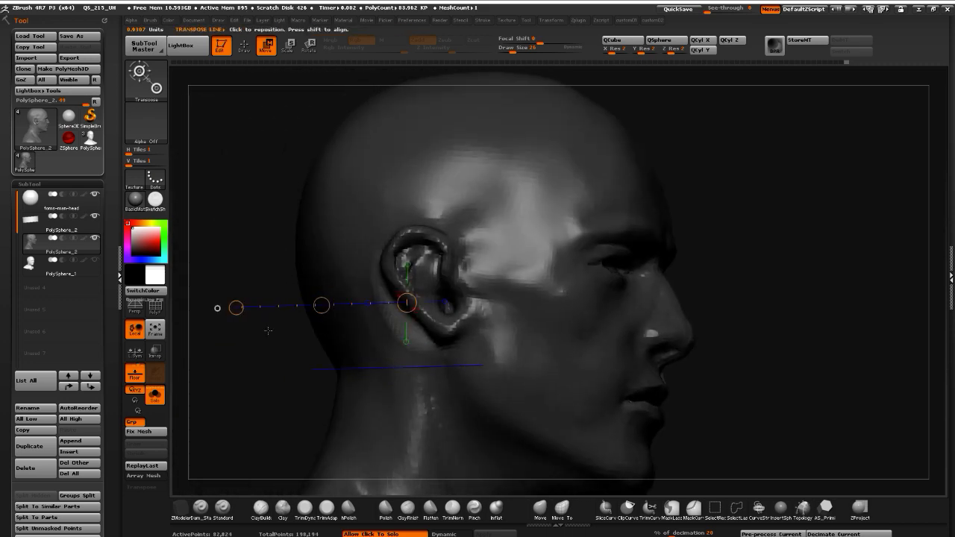
pyautogui.moveTo(216, 302); pyautogui.dragTo(352, 296)
pyautogui.keyDown('ctrl'); pyautogui.moveTo(479, 400); pyautogui.dragTo(494, 414); pyautogui.keyUp('ctrl')
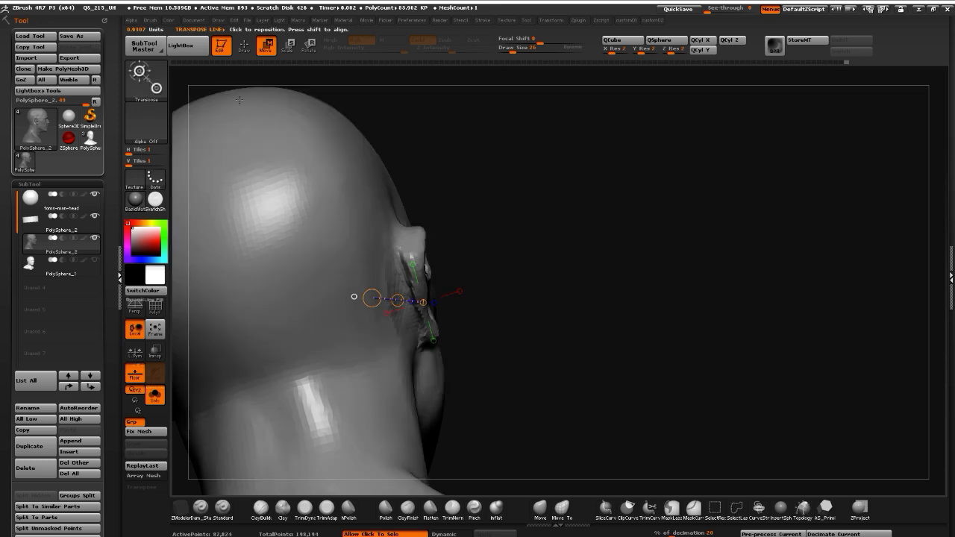
# Smooth the surface behind the ear, and thicken the earlobe with the Inflat brush
pyautogui.click(245, 46)
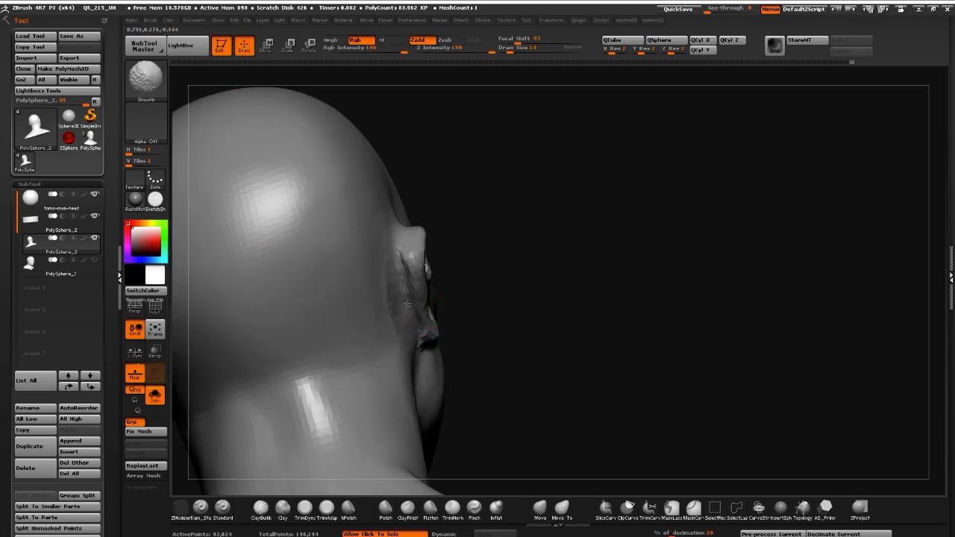
pyautogui.keyDown('shift'); pyautogui.moveTo(407, 333); pyautogui.dragTo(409, 342); pyautogui.keyUp('shift')
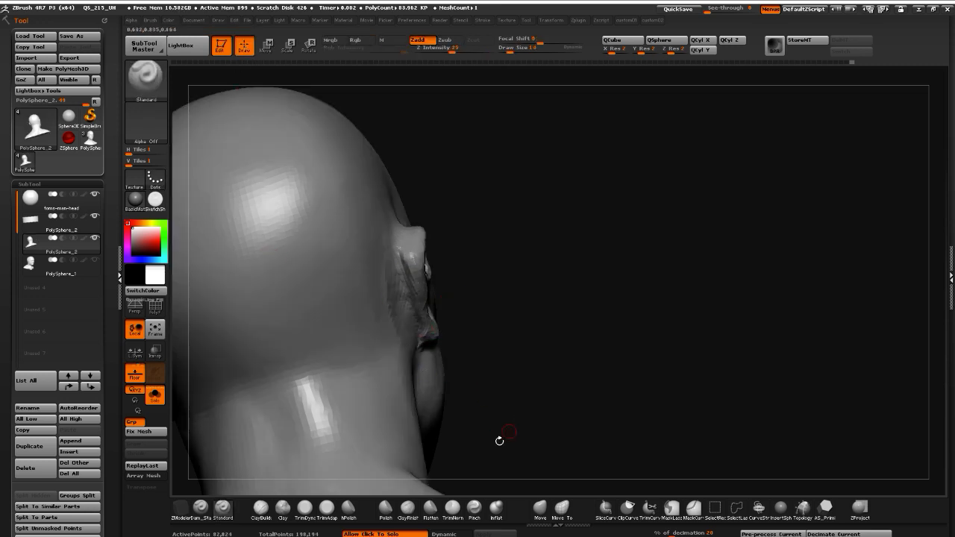
pyautogui.click(540, 510)
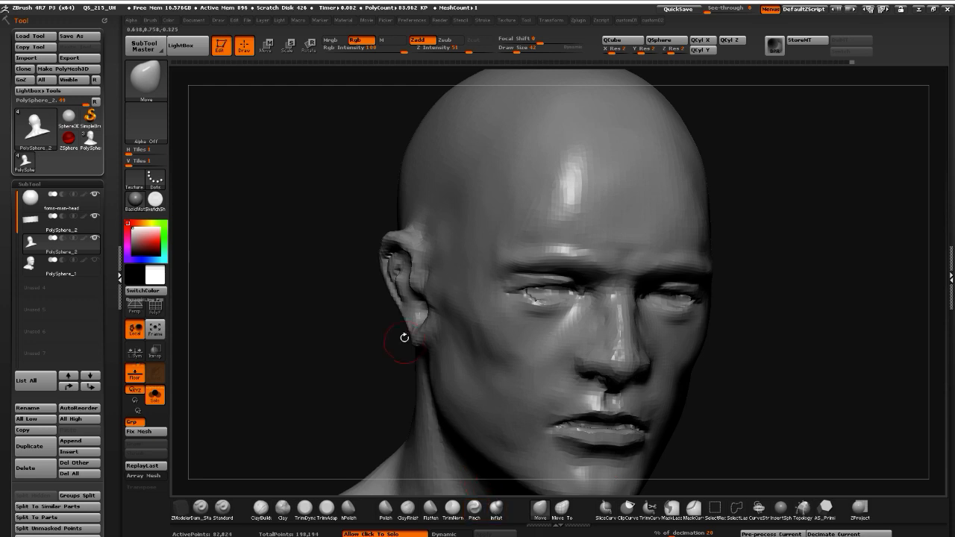
pyautogui.click(498, 507)
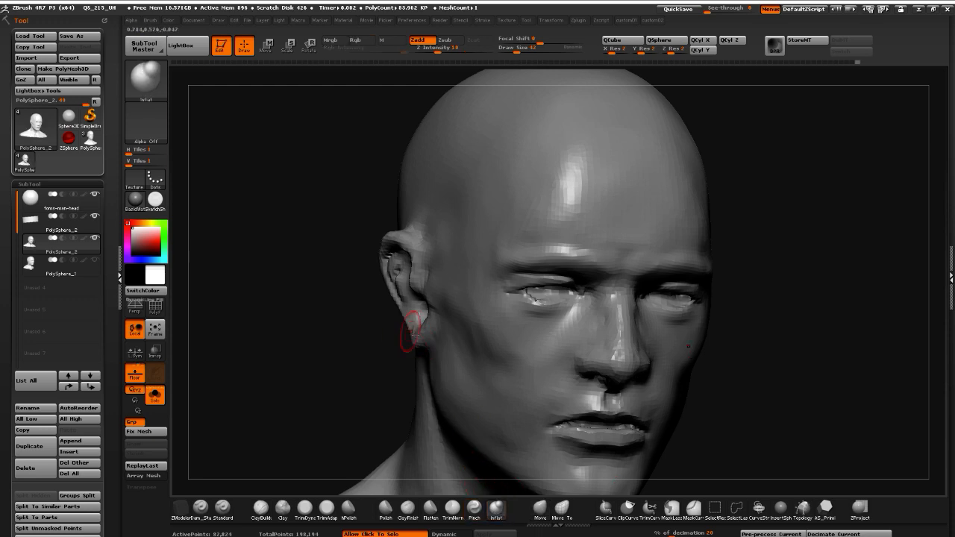
pyautogui.moveTo(335, 323)
pyautogui.mouseDown()
pyautogui.moveTo(432, 332)
pyautogui.moveTo(400, 343)
pyautogui.mouseUp()
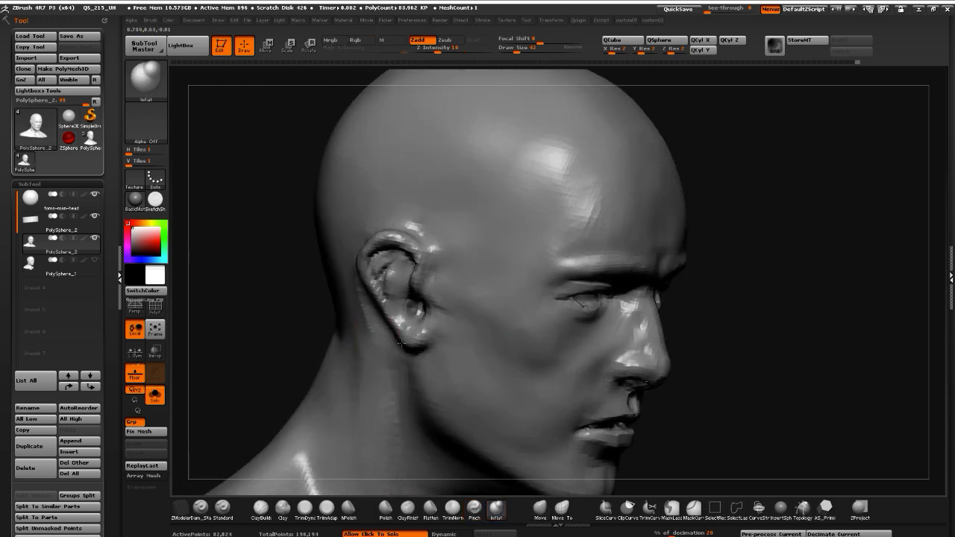
# Mask the ear with the MaskLasso brush from the back, and trim the mask along the front of the ear from the side
pyautogui.click(534, 508)
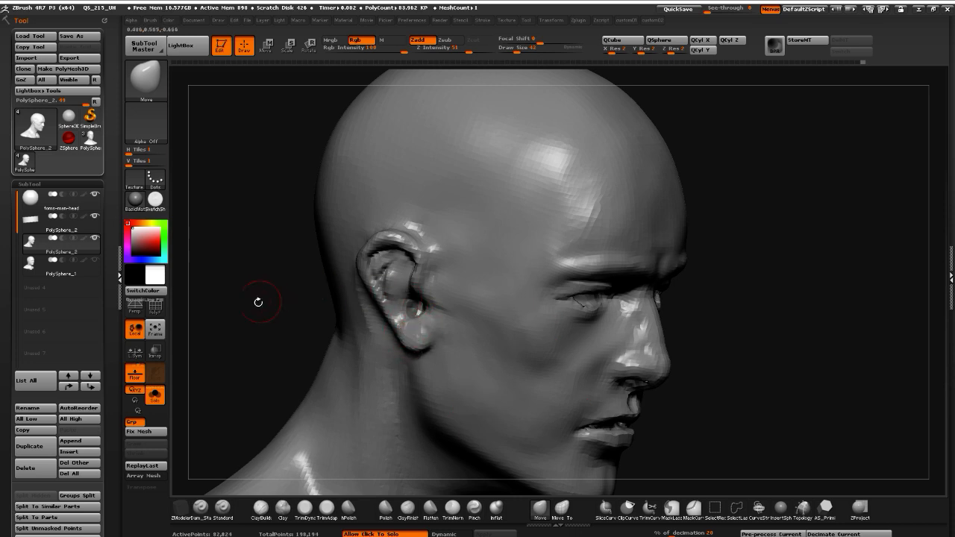
pyautogui.moveTo(258, 302)
pyautogui.mouseDown()
pyautogui.moveTo(324, 258)
pyautogui.moveTo(392, 267)
pyautogui.moveTo(391, 233)
pyautogui.moveTo(422, 222)
pyautogui.mouseUp()
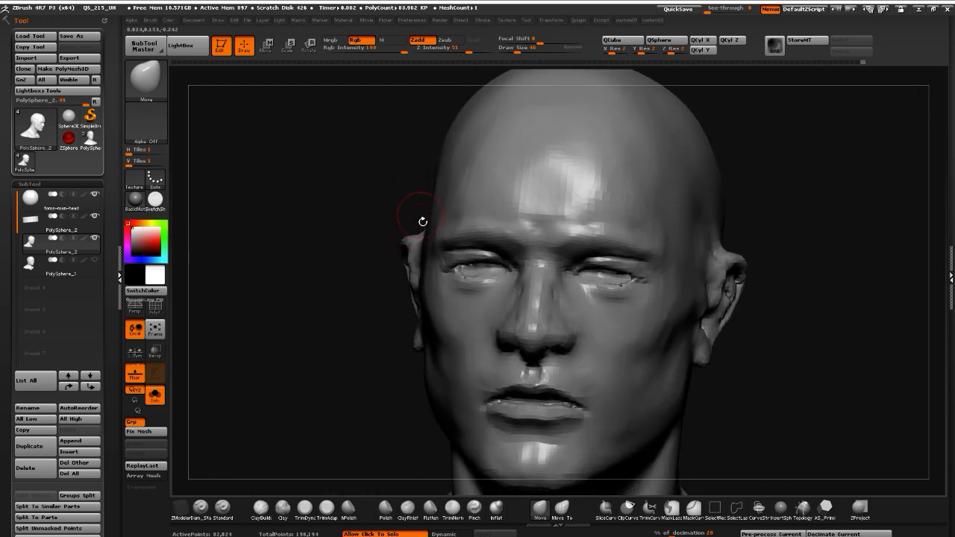
pyautogui.moveTo(297, 238)
pyautogui.mouseDown()
pyautogui.moveTo(320, 321)
pyautogui.moveTo(309, 330)
pyautogui.moveTo(273, 174)
pyautogui.moveTo(380, 196)
pyautogui.moveTo(507, 384)
pyautogui.mouseUp()
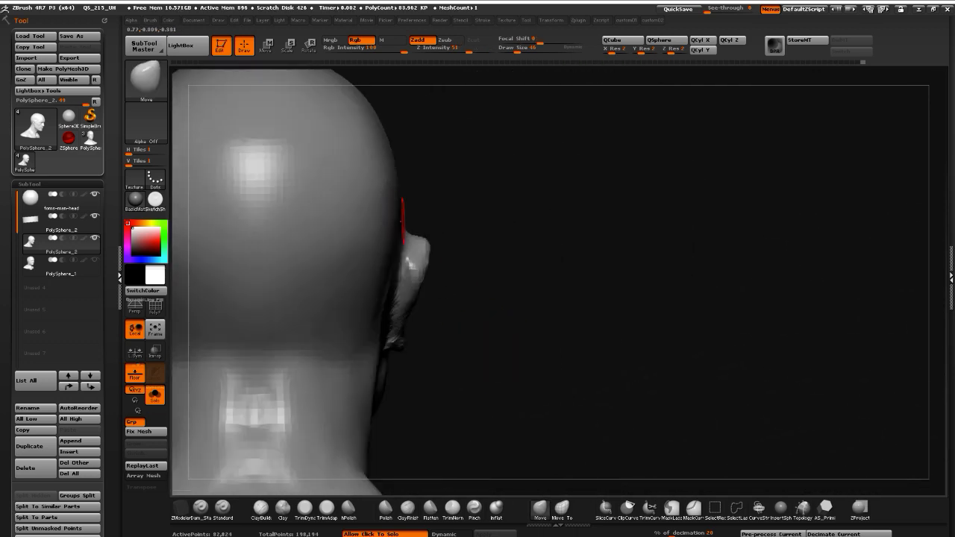
pyautogui.press('ctrl')
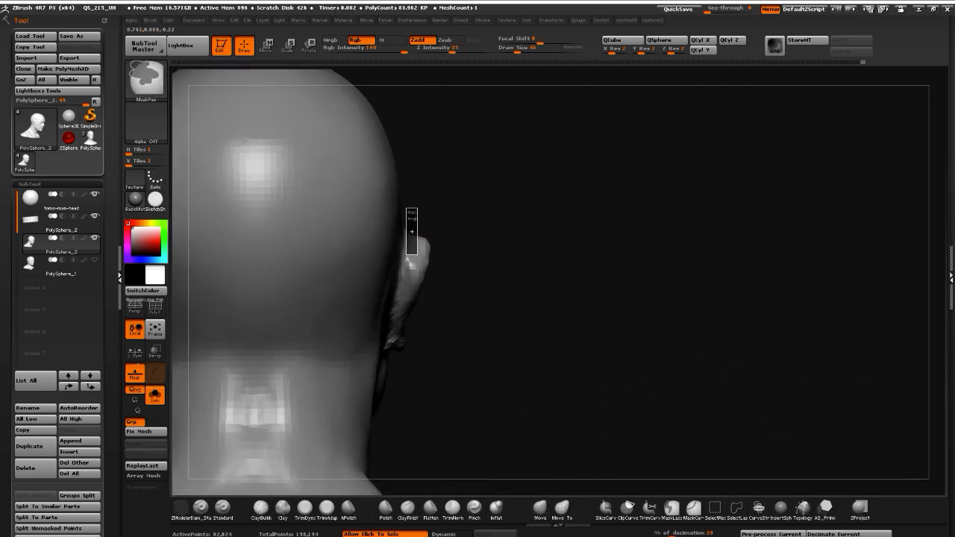
pyautogui.press('b')
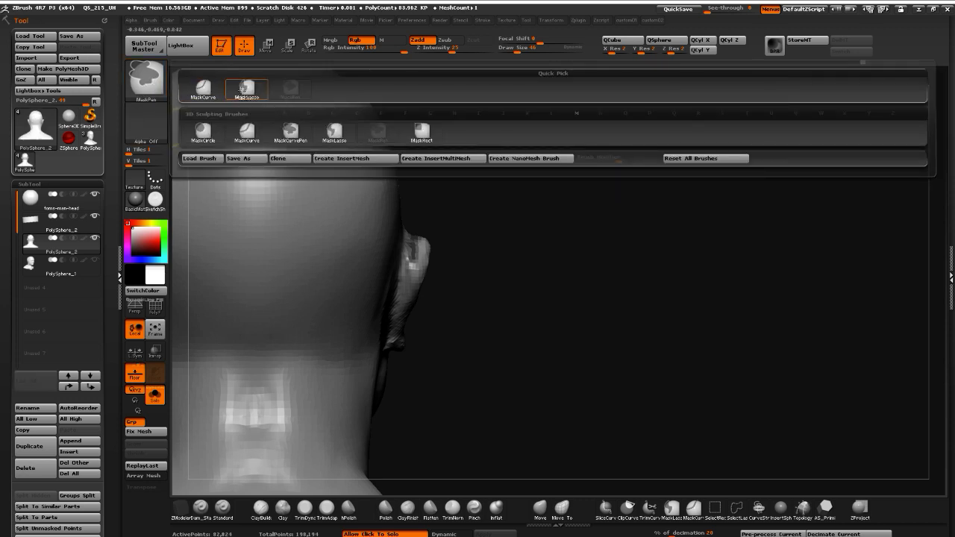
pyautogui.click(245, 89)
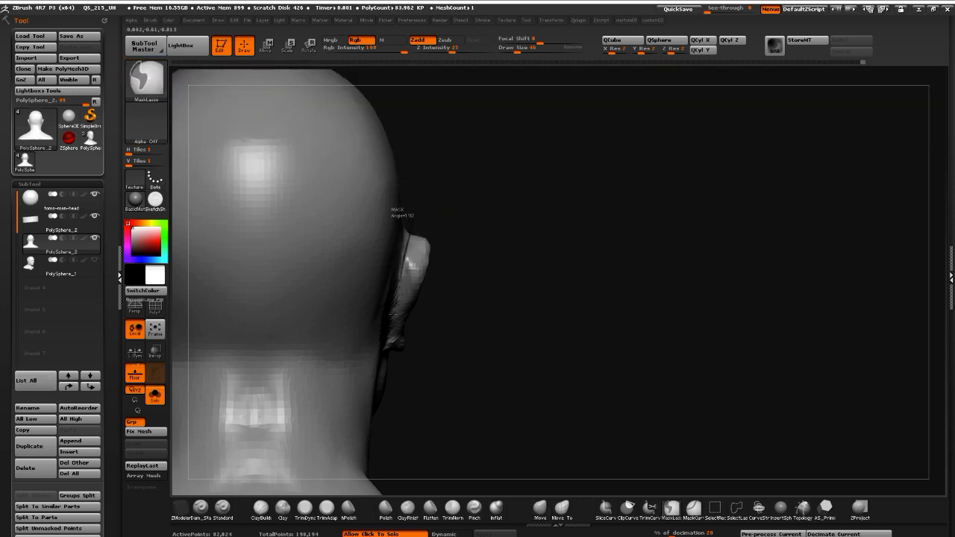
pyautogui.keyDown('ctrl'); pyautogui.moveTo(412, 217); pyautogui.dragTo(419, 215); pyautogui.keyUp('ctrl')
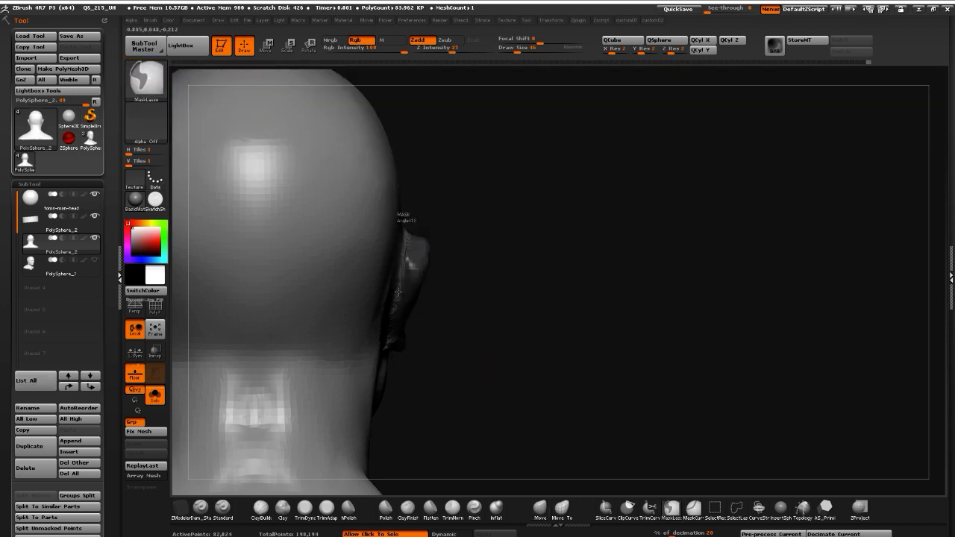
pyautogui.keyDown('ctrl'); pyautogui.moveTo(435, 357); pyautogui.dragTo(469, 257); pyautogui.keyUp('ctrl')
pyautogui.moveTo(546, 394)
pyautogui.mouseDown()
pyautogui.moveTo(390, 287)
pyautogui.moveTo(387, 275)
pyautogui.moveTo(409, 284)
pyautogui.mouseUp()
pyautogui.press('ctrl')
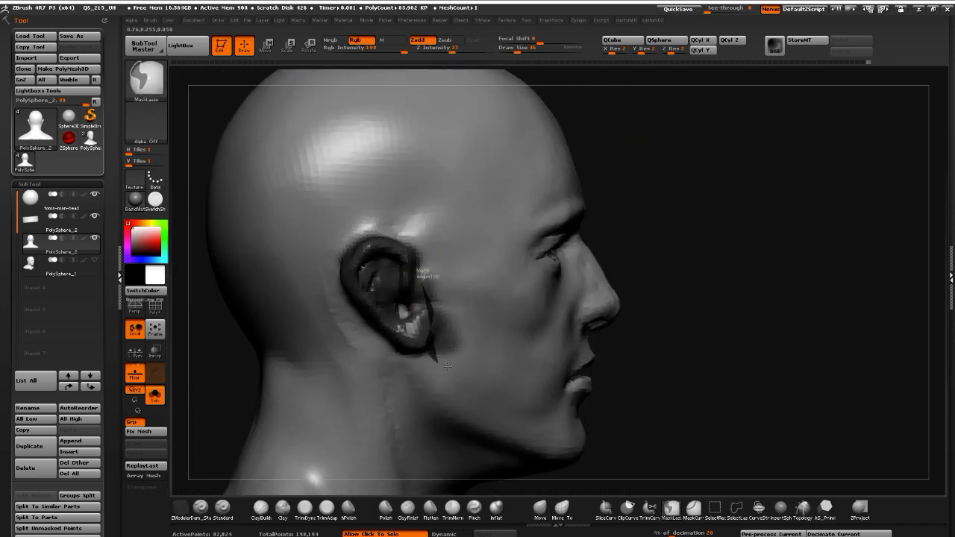
pyautogui.keyDown('ctrl'); pyautogui.moveTo(448, 366); pyautogui.dragTo(438, 263); pyautogui.keyUp('ctrl')
# Pull the side of the head inward around the masked ear with a large Move brush
pyautogui.moveTo(222, 327)
pyautogui.mouseDown()
pyautogui.moveTo(186, 340)
pyautogui.moveTo(267, 356)
pyautogui.moveTo(224, 336)
pyautogui.moveTo(246, 315)
pyautogui.moveTo(319, 312)
pyautogui.moveTo(362, 331)
pyautogui.moveTo(347, 331)
pyautogui.moveTo(405, 388)
pyautogui.moveTo(435, 333)
pyautogui.moveTo(431, 314)
pyautogui.mouseUp()
pyautogui.press('ctrl')
pyautogui.moveTo(275, 307)
pyautogui.mouseDown()
pyautogui.moveTo(309, 318)
pyautogui.moveTo(296, 228)
pyautogui.moveTo(305, 329)
pyautogui.moveTo(296, 338)
pyautogui.mouseUp()
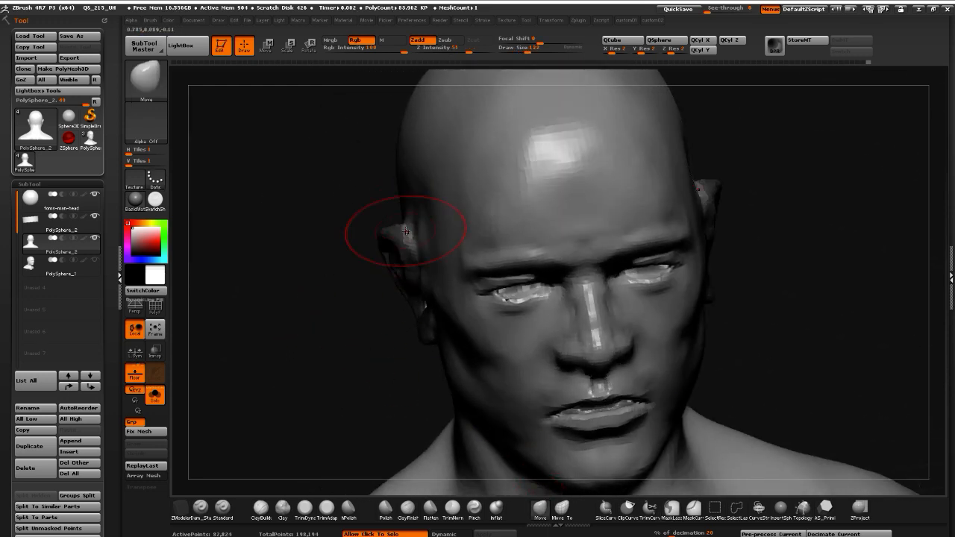
pyautogui.moveTo(317, 258); pyautogui.dragTo(451, 261)
pyautogui.moveTo(381, 243); pyautogui.dragTo(393, 243)
pyautogui.moveTo(511, 364); pyautogui.dragTo(454, 355)
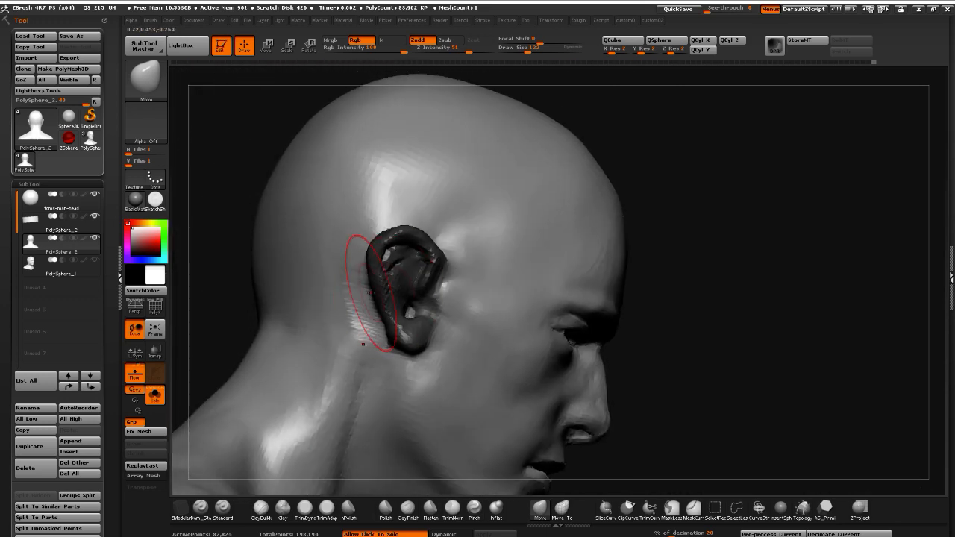
# Adjust the temple where it meets the top of the masked ear with a smaller Move brush
pyautogui.moveTo(179, 285)
pyautogui.mouseDown()
pyautogui.moveTo(241, 291)
pyautogui.moveTo(584, 405)
pyautogui.moveTo(386, 276)
pyautogui.mouseUp()
pyautogui.moveTo(273, 281); pyautogui.dragTo(203, 256)
pyautogui.press('[')
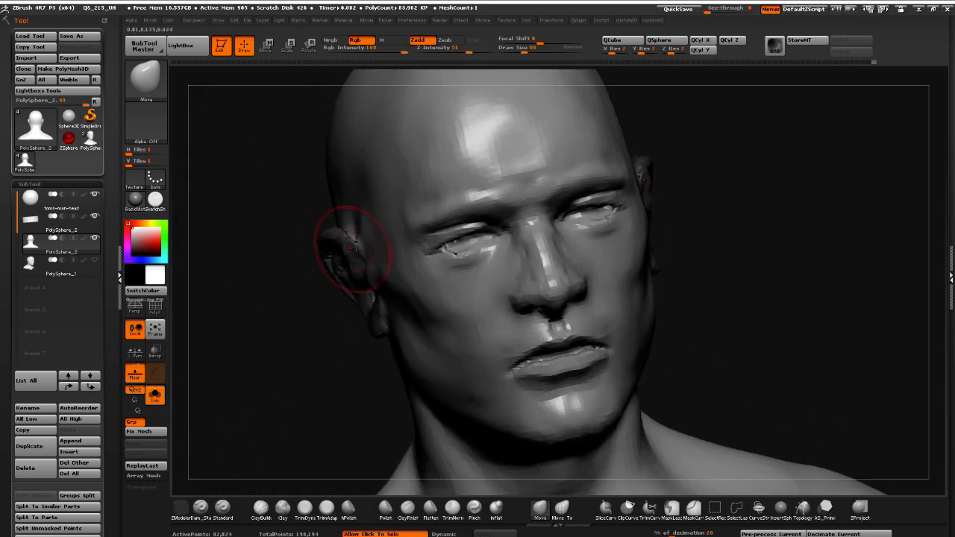
pyautogui.moveTo(359, 241); pyautogui.dragTo(368, 241)
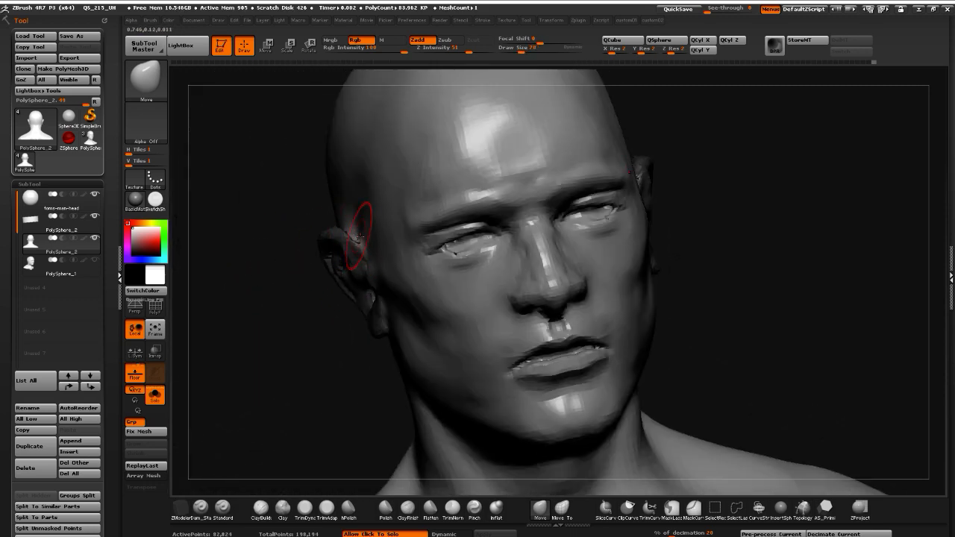
pyautogui.moveTo(235, 255); pyautogui.dragTo(213, 245)
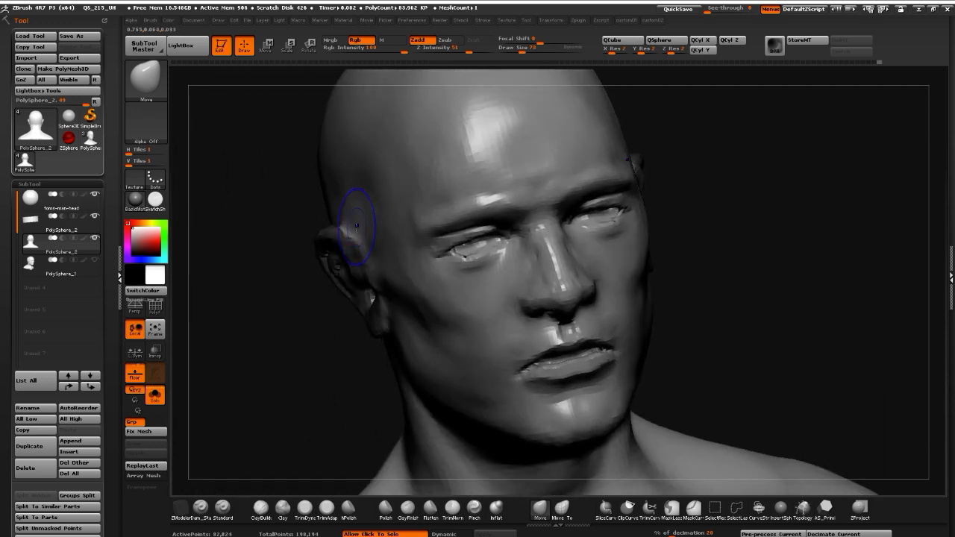
# Invert the mask to free the ear, then reshape it with the Move brush and smooth its upper back edge
pyautogui.moveTo(290, 283); pyautogui.dragTo(294, 249)
pyautogui.moveTo(233, 269); pyautogui.dragTo(332, 236)
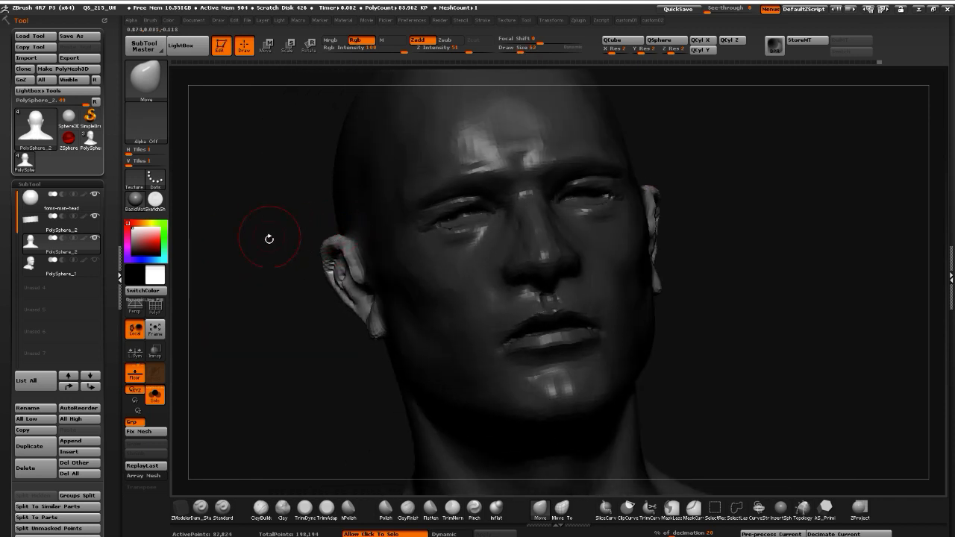
pyautogui.moveTo(269, 238); pyautogui.dragTo(320, 256)
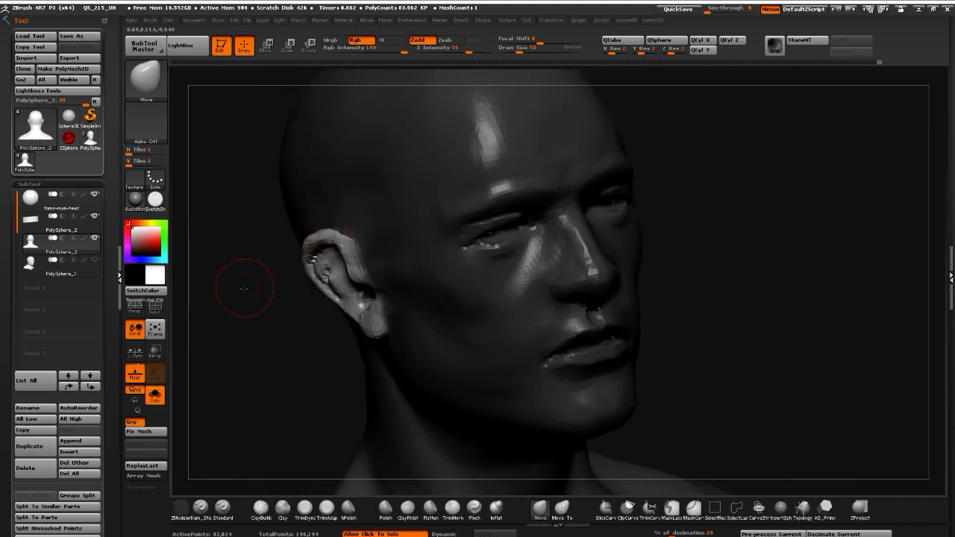
pyautogui.moveTo(244, 289); pyautogui.dragTo(276, 267)
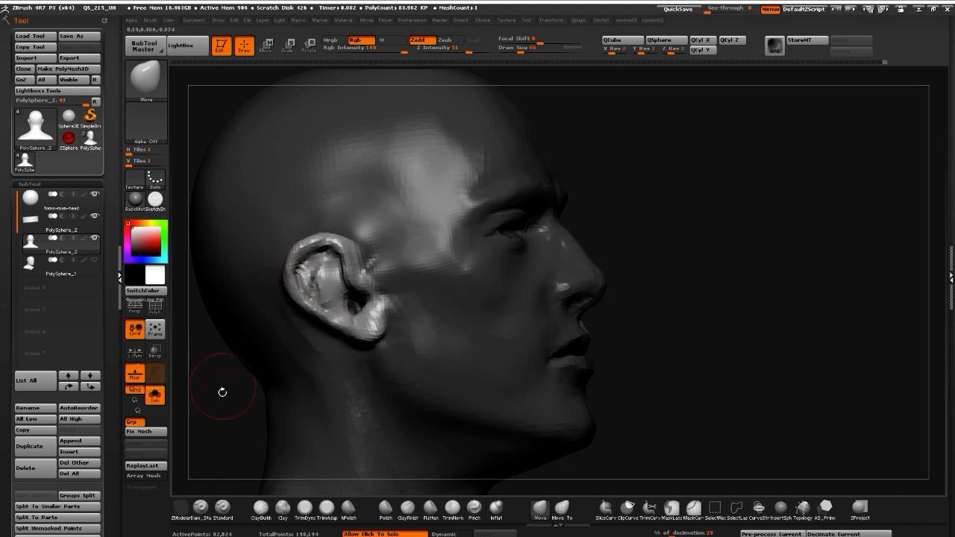
pyautogui.moveTo(222, 391); pyautogui.dragTo(264, 297)
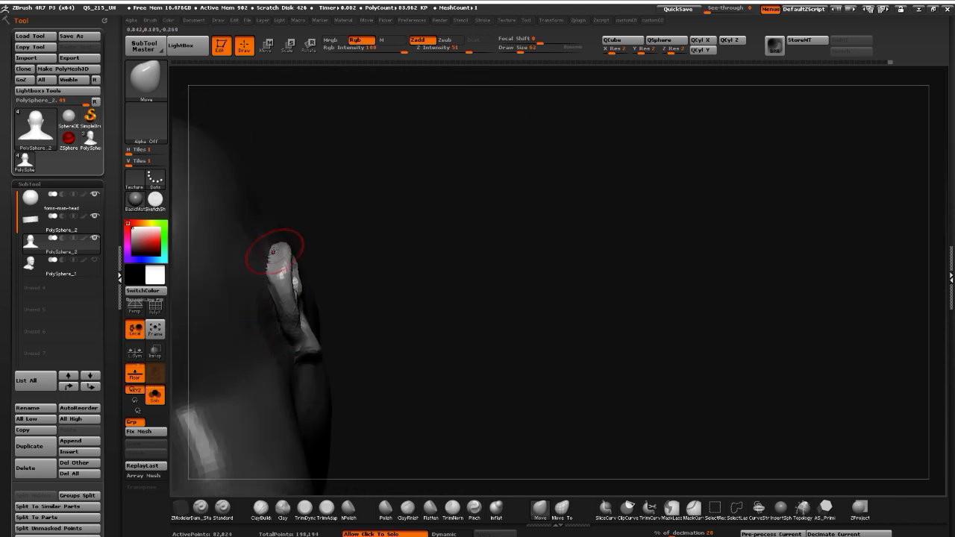
pyautogui.press('shift')
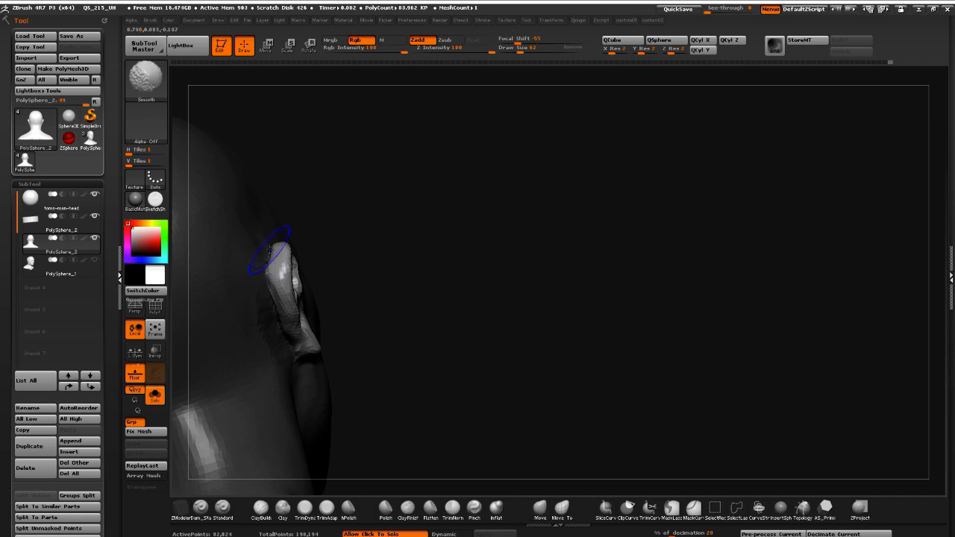
# Smooth the back edge of the ear, then adjust where the earlobe joins the head from below with the Move brush
pyautogui.moveTo(270, 250)
pyautogui.keyDown('shift'); pyautogui.mouseDown()
pyautogui.moveTo(267, 277)
pyautogui.moveTo(291, 332)
pyautogui.mouseUp(); pyautogui.keyUp('shift')
pyautogui.moveTo(415, 321)
pyautogui.mouseDown()
pyautogui.moveTo(386, 276)
pyautogui.moveTo(346, 257)
pyautogui.mouseUp()
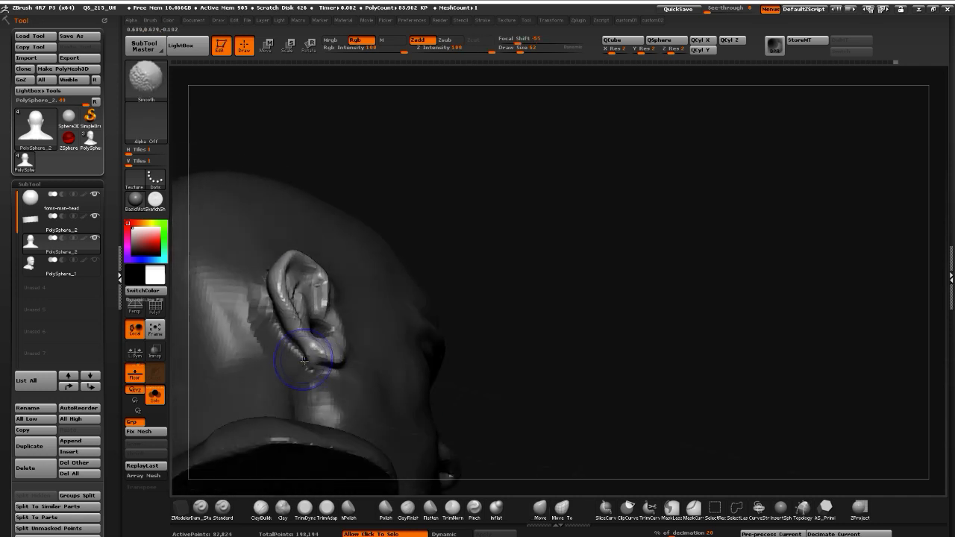
pyautogui.moveTo(510, 420); pyautogui.dragTo(426, 383)
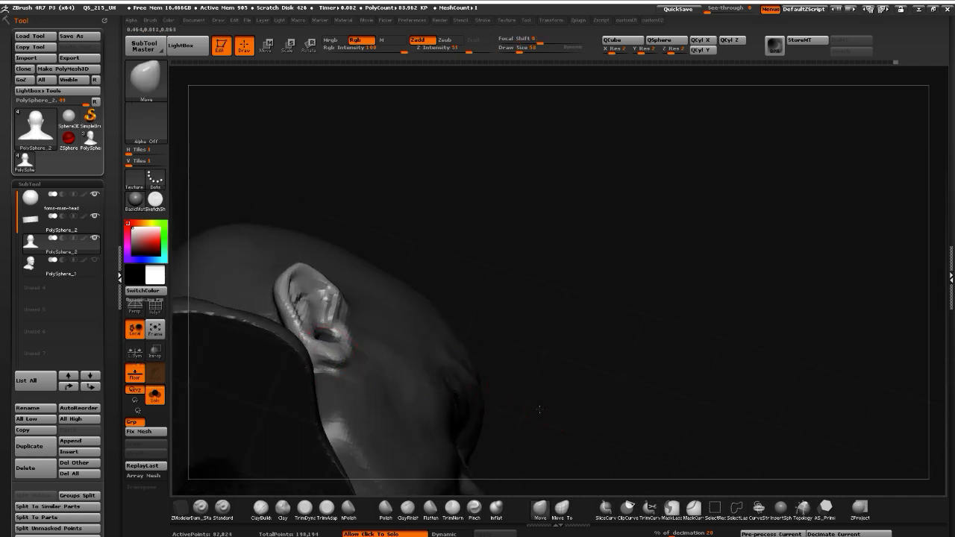
pyautogui.moveTo(540, 409)
pyautogui.mouseDown()
pyautogui.moveTo(320, 362)
pyautogui.moveTo(318, 350)
pyautogui.mouseUp()
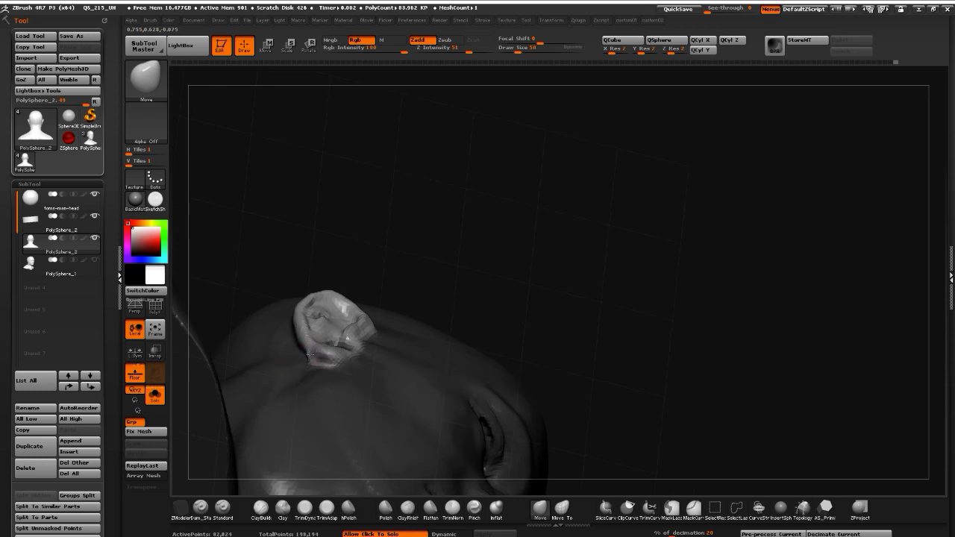
pyautogui.moveTo(418, 231); pyautogui.dragTo(373, 366)
pyautogui.moveTo(311, 349)
pyautogui.mouseDown()
pyautogui.moveTo(305, 362)
pyautogui.moveTo(326, 353)
pyautogui.mouseUp()
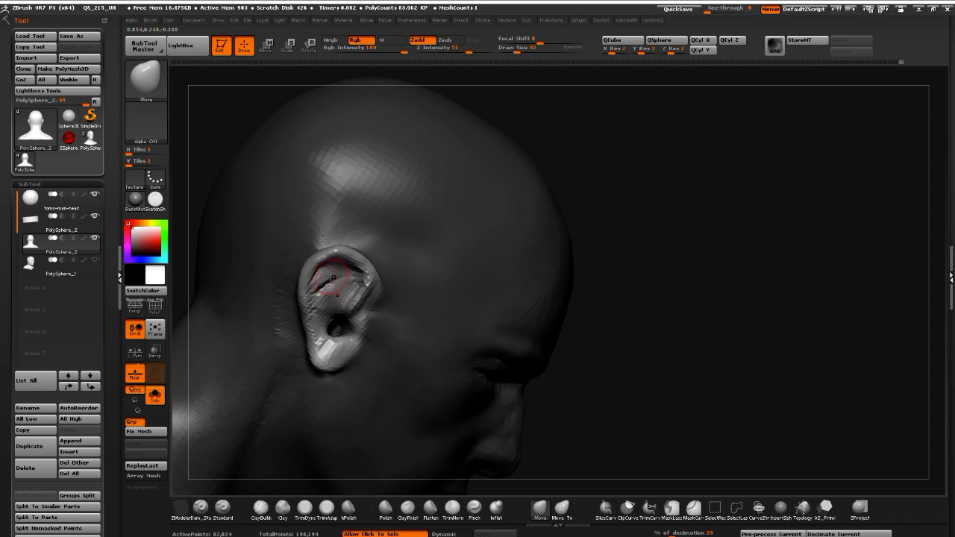
# Refine the ear's inner area, lobe and upper rim with the Move brush, working from the side and the front
pyautogui.press('[')
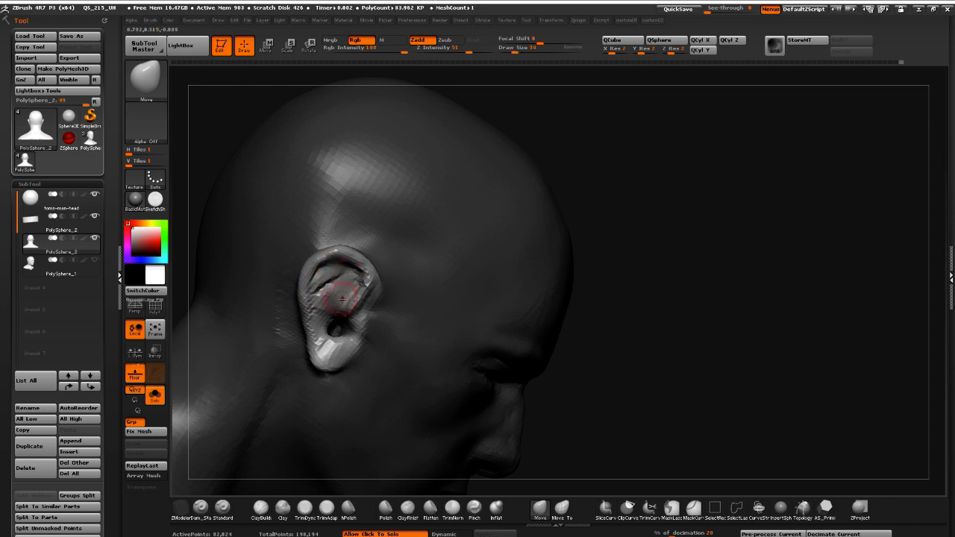
pyautogui.moveTo(233, 110); pyautogui.dragTo(258, 186)
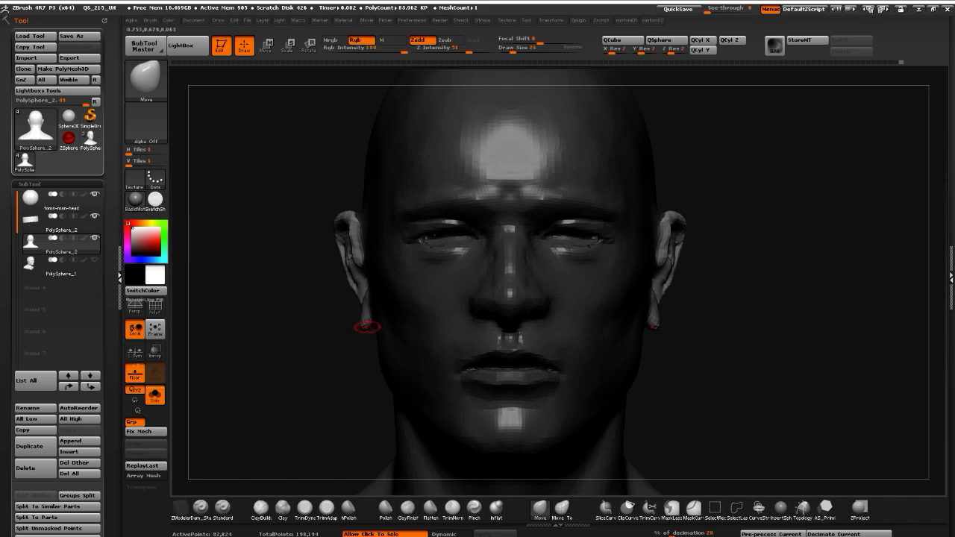
pyautogui.moveTo(251, 297); pyautogui.dragTo(357, 315)
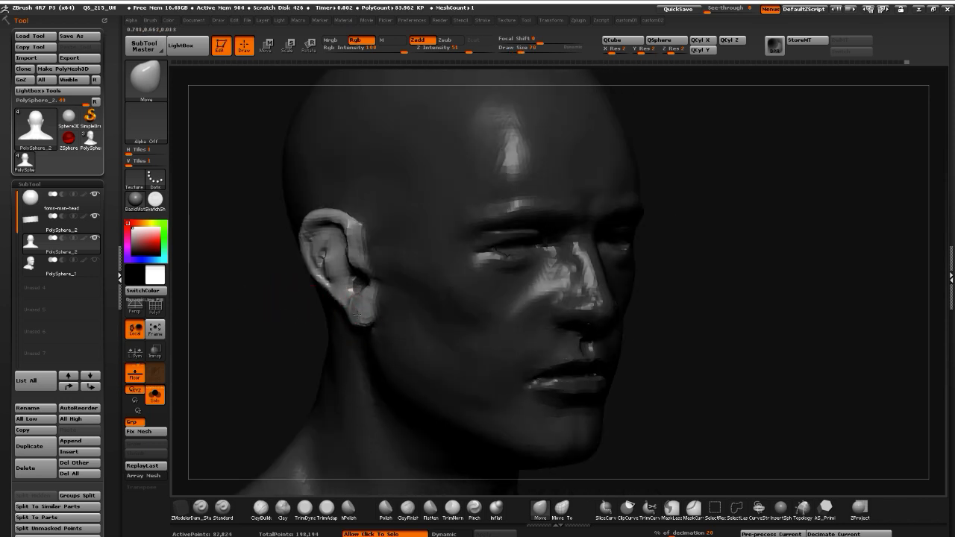
pyautogui.moveTo(265, 284); pyautogui.dragTo(292, 296)
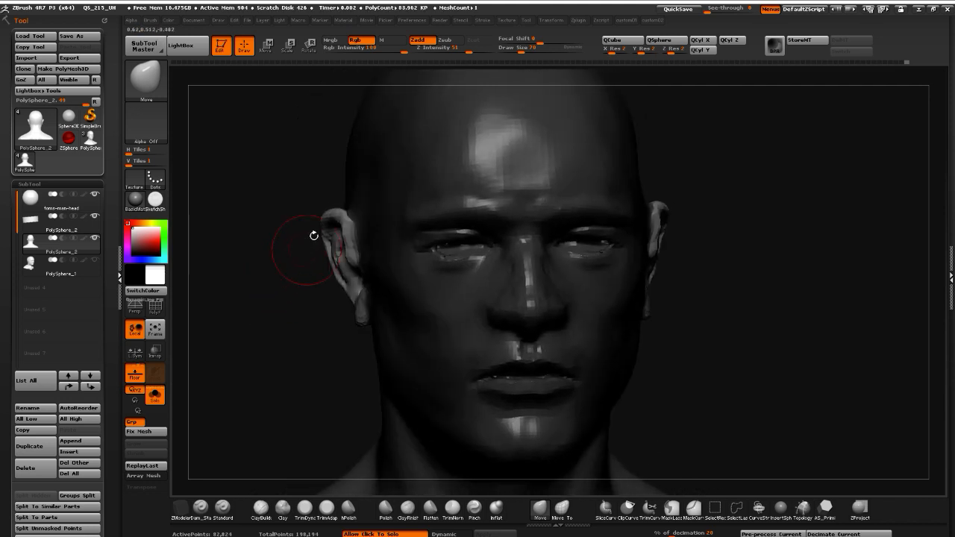
pyautogui.keyDown('shift'); pyautogui.moveTo(351, 217); pyautogui.dragTo(345, 222); pyautogui.keyUp('shift')
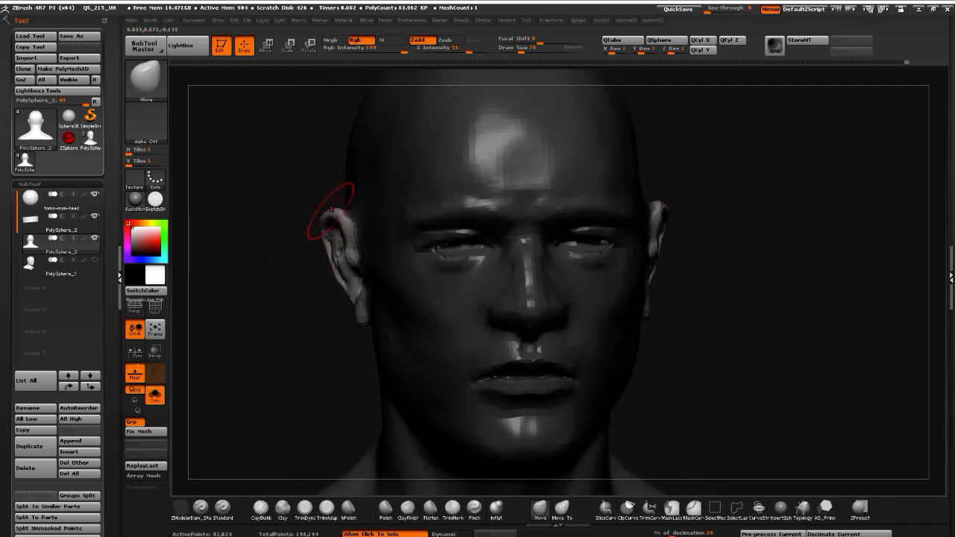
# Invert the mask to protect the ear, then adjust the side of the head around it with the Move brush at draw size 134
pyautogui.keyDown('ctrl'); pyautogui.click(266, 214); pyautogui.keyUp('ctrl')
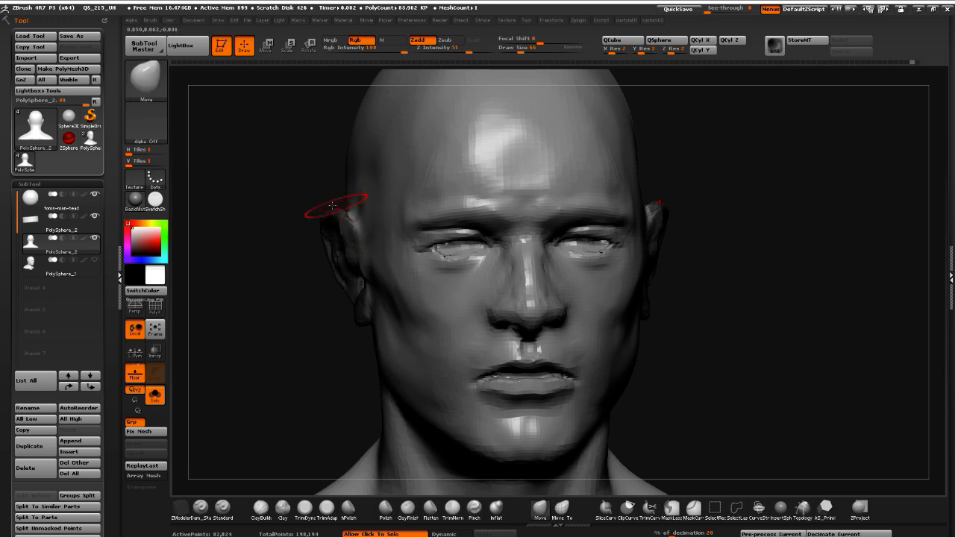
pyautogui.press('p')
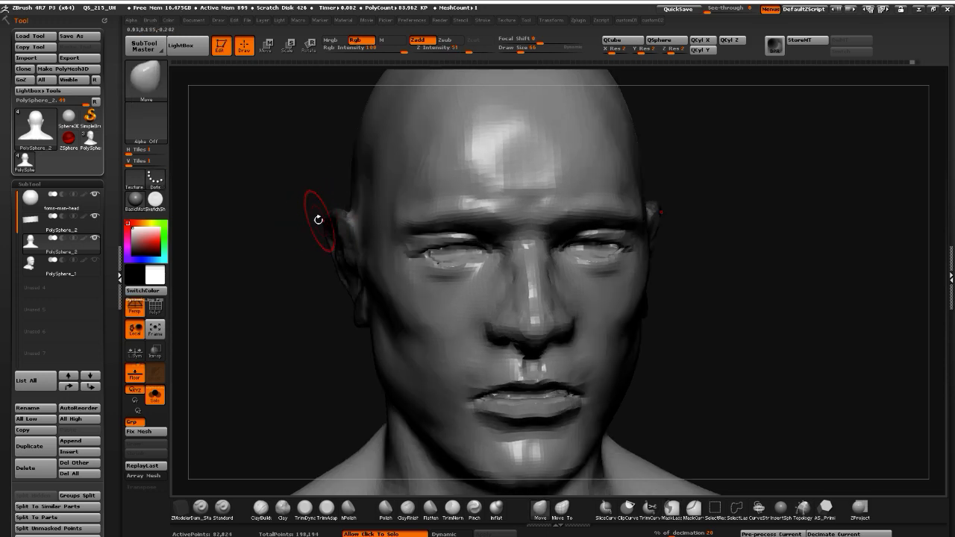
pyautogui.press('p')
pyautogui.moveTo(258, 247); pyautogui.dragTo(290, 227)
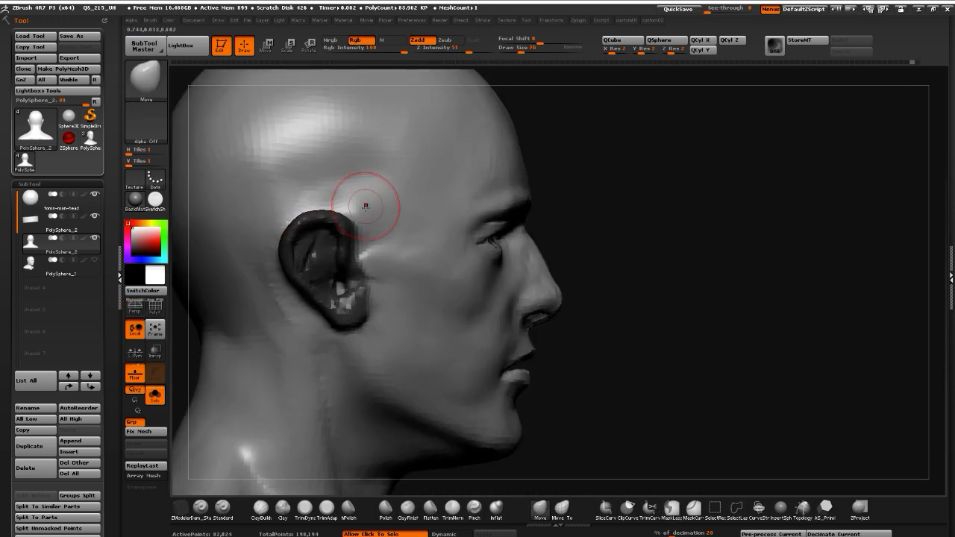
pyautogui.press(']')
pyautogui.press(']')
pyautogui.press(']')
pyautogui.press(']')
pyautogui.press(']')
pyautogui.press(']')
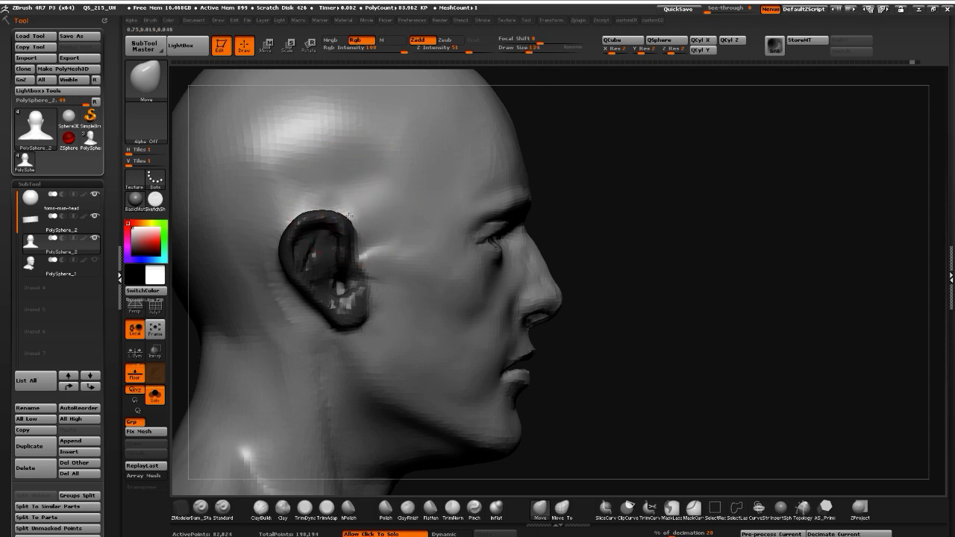
pyautogui.moveTo(612, 379); pyautogui.dragTo(432, 365)
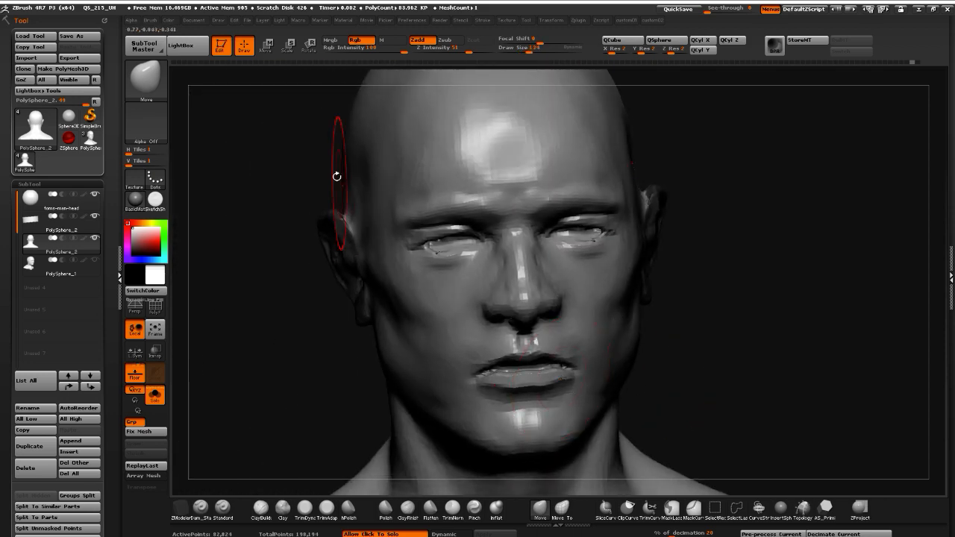
pyautogui.moveTo(285, 227)
pyautogui.mouseDown()
pyautogui.moveTo(306, 217)
pyautogui.moveTo(348, 228)
pyautogui.mouseUp()
# Invert the mask to free the ear, and shift its upper tip toward the head from the front with a smaller Move brush
pyautogui.press('[')
pyautogui.press('[')
pyautogui.press('[')
pyautogui.press('[')
pyautogui.press('[')
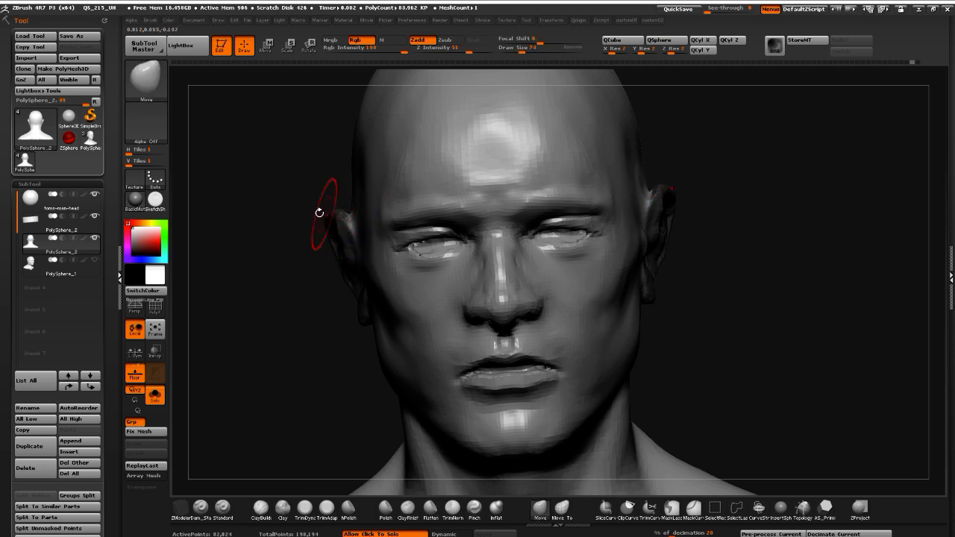
pyautogui.moveTo(270, 239); pyautogui.dragTo(284, 236)
pyautogui.keyDown('ctrl'); pyautogui.click(286, 234); pyautogui.keyUp('ctrl')
pyautogui.press('[')
pyautogui.moveTo(338, 215); pyautogui.dragTo(344, 215)
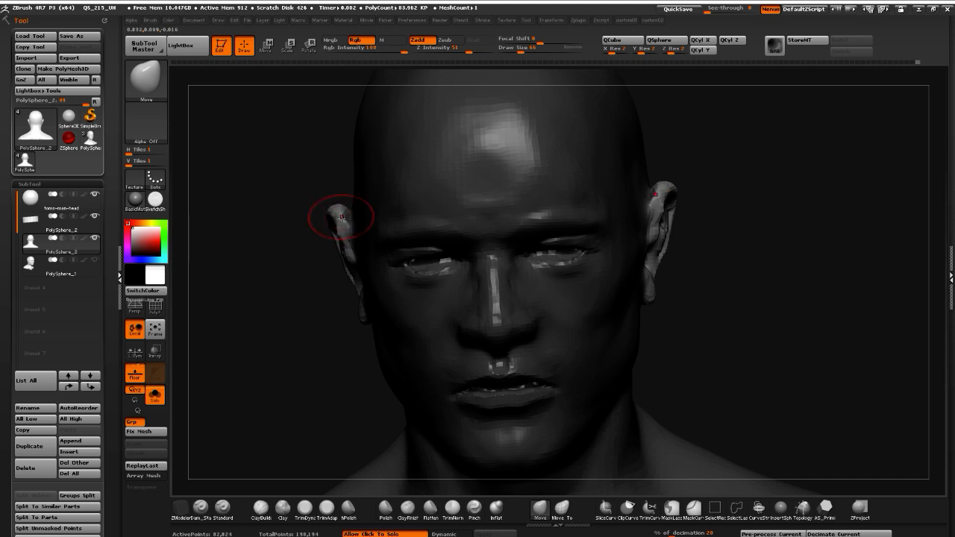
# Reshape the ear's back rim and tuck in the earlobe from the side with the Move brush
pyautogui.moveTo(239, 230)
pyautogui.mouseDown()
pyautogui.moveTo(341, 224)
pyautogui.moveTo(285, 222)
pyautogui.mouseUp()
pyautogui.press(']')
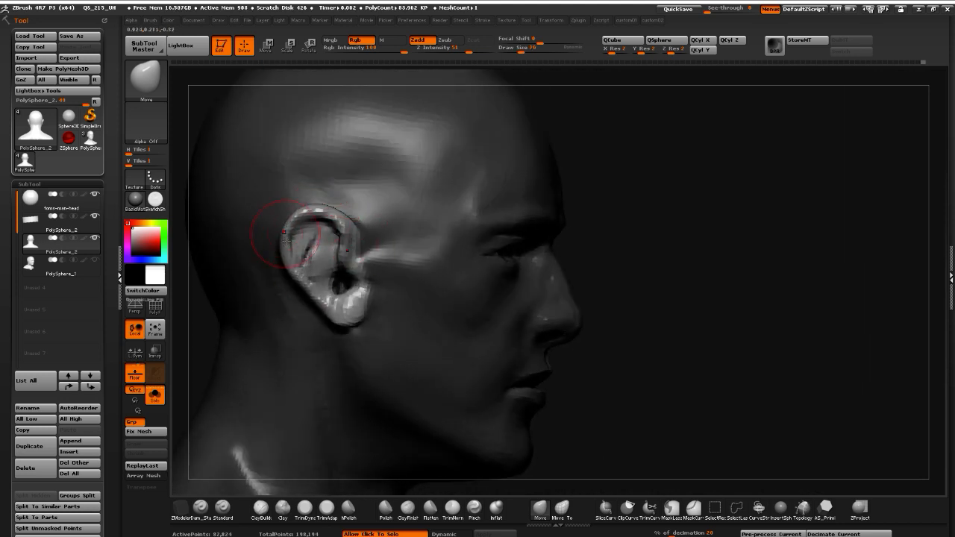
pyautogui.moveTo(309, 289); pyautogui.dragTo(312, 292)
pyautogui.moveTo(652, 416)
pyautogui.keyDown('alt'); pyautogui.mouseDown()
pyautogui.moveTo(650, 405)
pyautogui.moveTo(653, 420)
pyautogui.moveTo(707, 422)
pyautogui.mouseUp(); pyautogui.keyUp('alt')
pyautogui.keyDown('alt'); pyautogui.moveTo(226, 279); pyautogui.dragTo(304, 302); pyautogui.keyUp('alt')
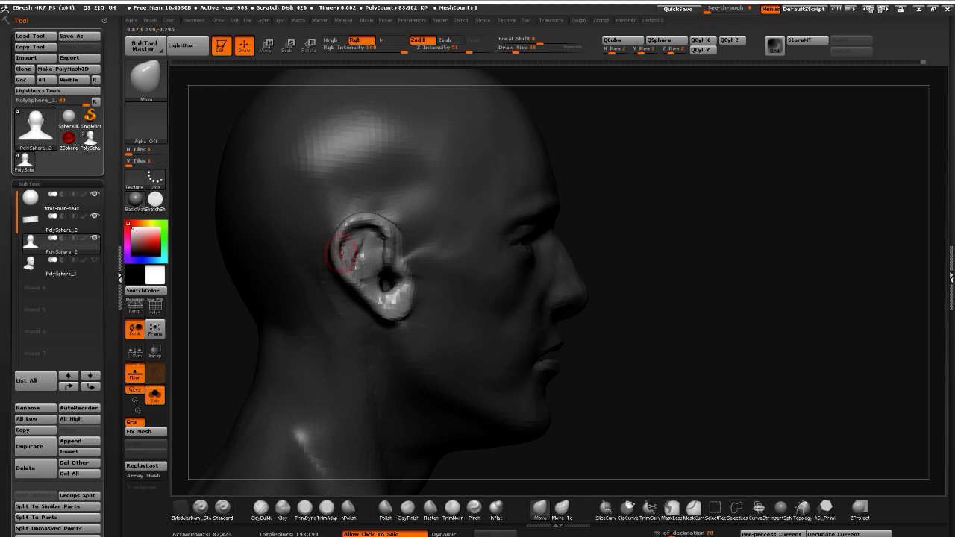
pyautogui.press(']')
pyautogui.press(']')
pyautogui.moveTo(397, 316); pyautogui.dragTo(391, 311)
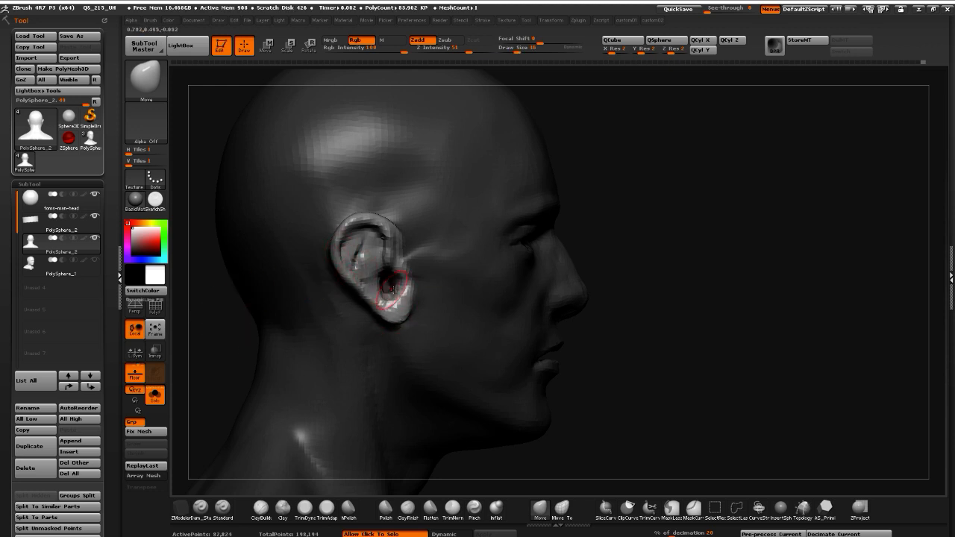
# Clear the mask and frame the whole bust in side profile
pyautogui.moveTo(590, 418)
pyautogui.mouseDown()
pyautogui.moveTo(252, 321)
pyautogui.moveTo(288, 326)
pyautogui.moveTo(246, 294)
pyautogui.moveTo(312, 332)
pyautogui.moveTo(333, 291)
pyautogui.mouseUp()
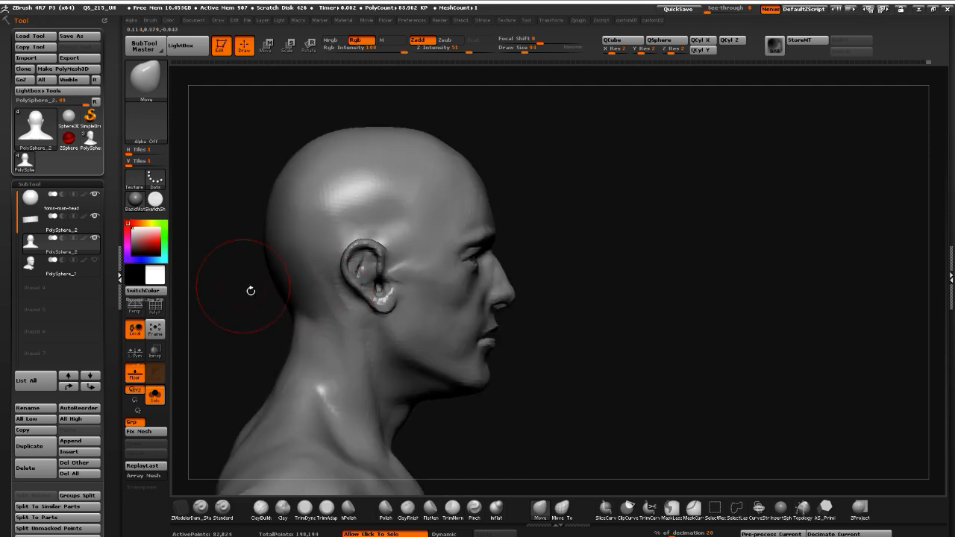
pyautogui.moveTo(249, 288)
pyautogui.mouseDown()
pyautogui.moveTo(239, 302)
pyautogui.moveTo(264, 304)
pyautogui.moveTo(306, 287)
pyautogui.moveTo(320, 269)
pyautogui.moveTo(362, 269)
pyautogui.mouseUp()
pyautogui.press('[')
pyautogui.press('[')
pyautogui.press('[')
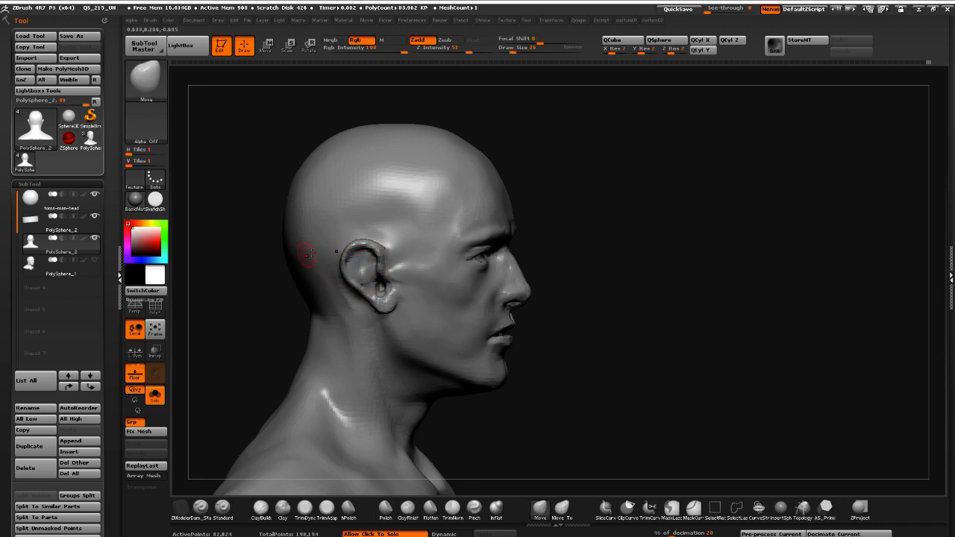
pyautogui.moveTo(236, 268)
pyautogui.keyDown('shift'); pyautogui.mouseDown()
pyautogui.moveTo(244, 271)
pyautogui.moveTo(220, 288)
pyautogui.moveTo(228, 281)
pyautogui.mouseUp(); pyautogui.keyUp('shift')
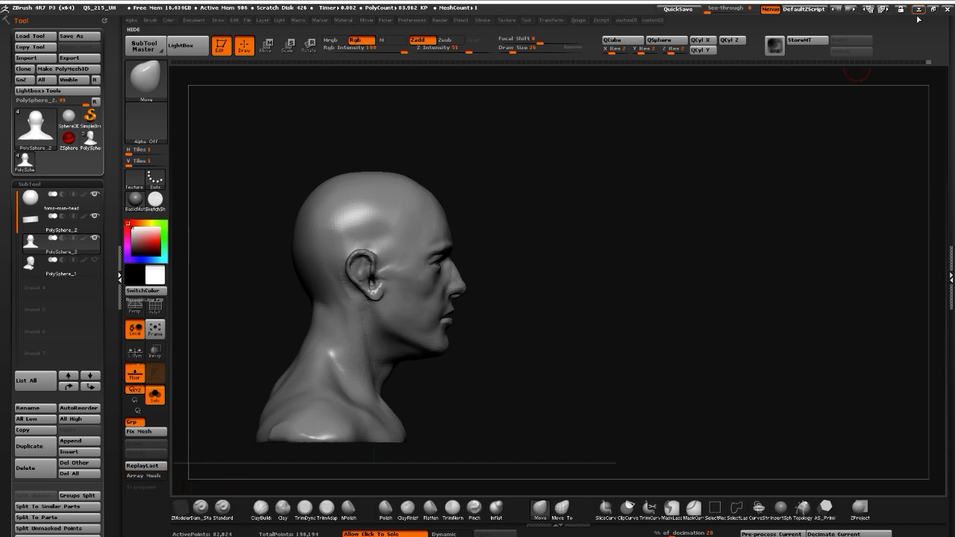
# Switch to Chrome and examine the side-view head proportion images for the placement of the ear
pyautogui.press('super')
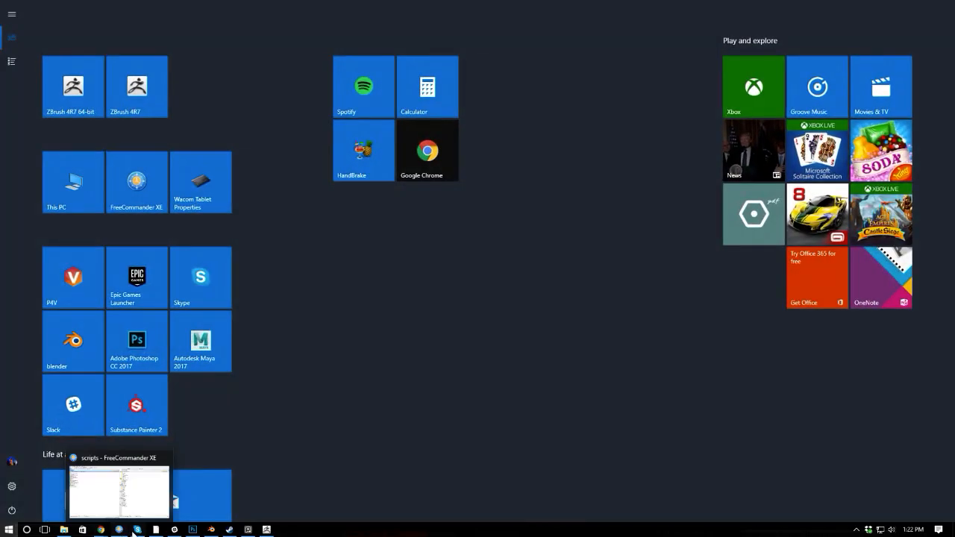
pyautogui.moveTo(101, 532)
pyautogui.click(231, 490)
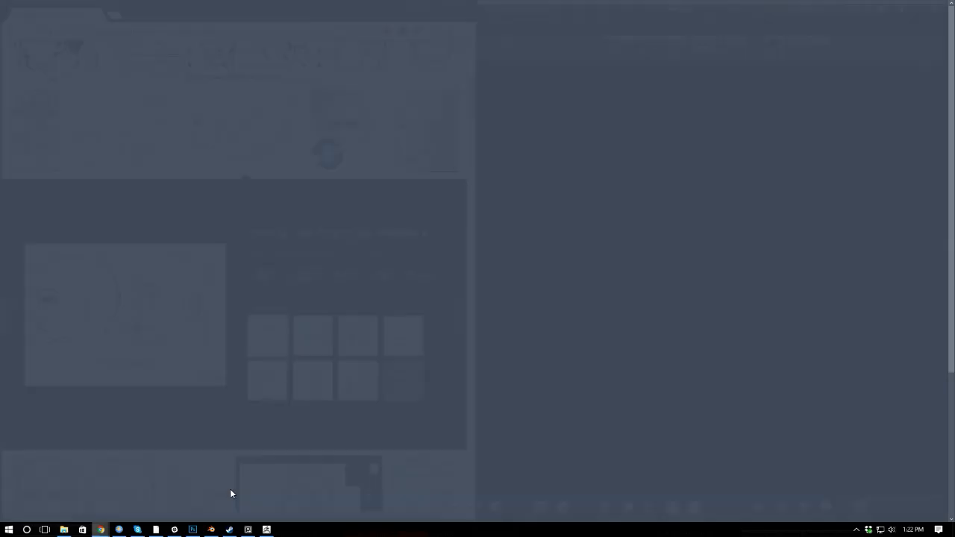
pyautogui.click(315, 158)
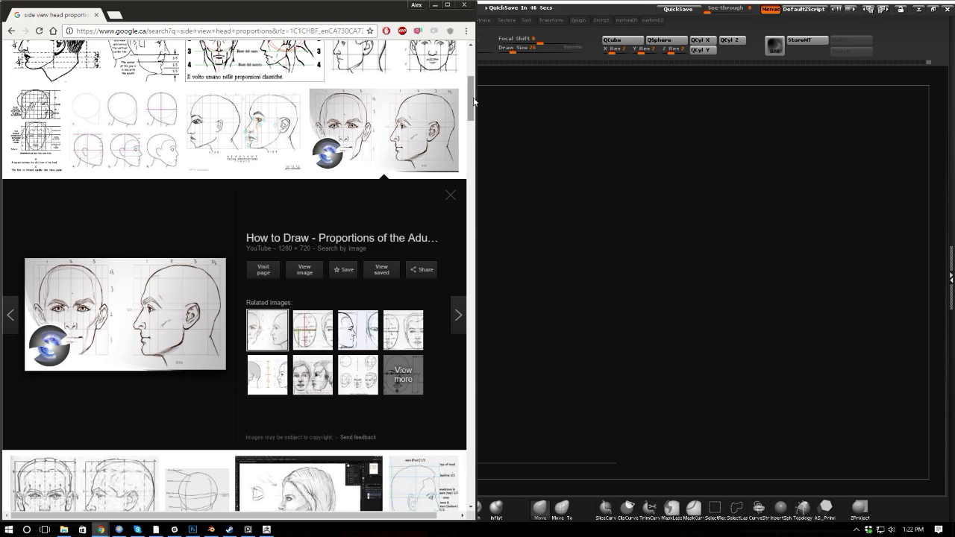
pyautogui.scroll(4, 359, 306)
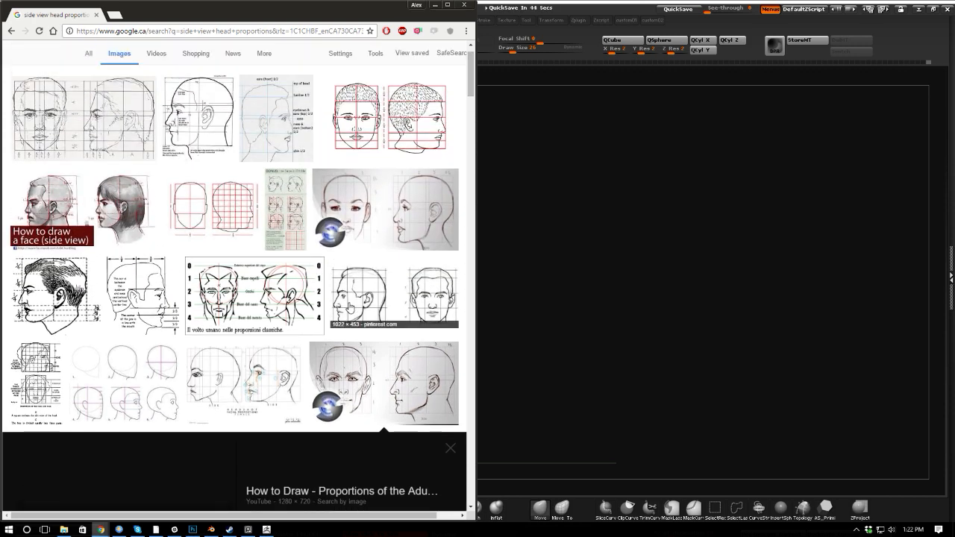
pyautogui.click(349, 307)
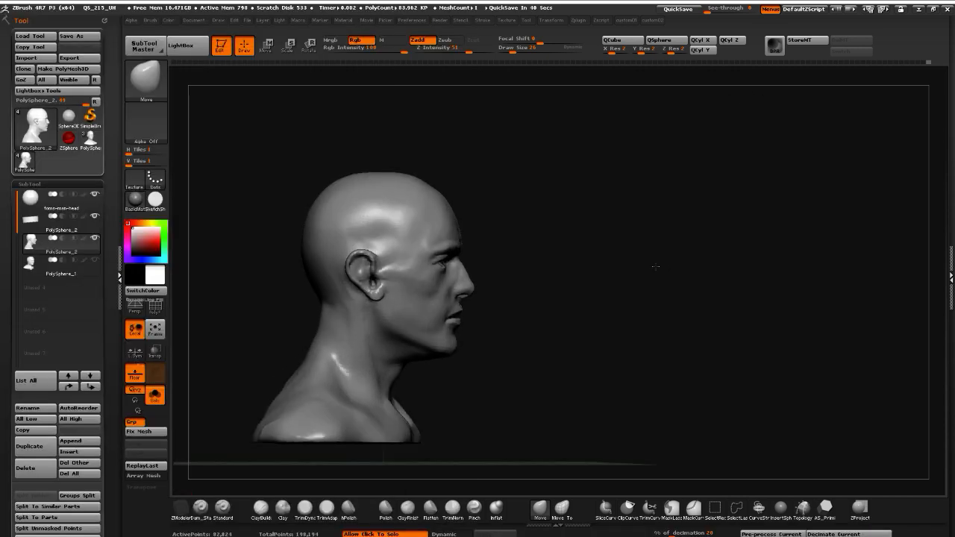
# Examine the ear's placement relative to the face and skull in the opposite side profile
pyautogui.moveTo(515, 343); pyautogui.dragTo(690, 336)
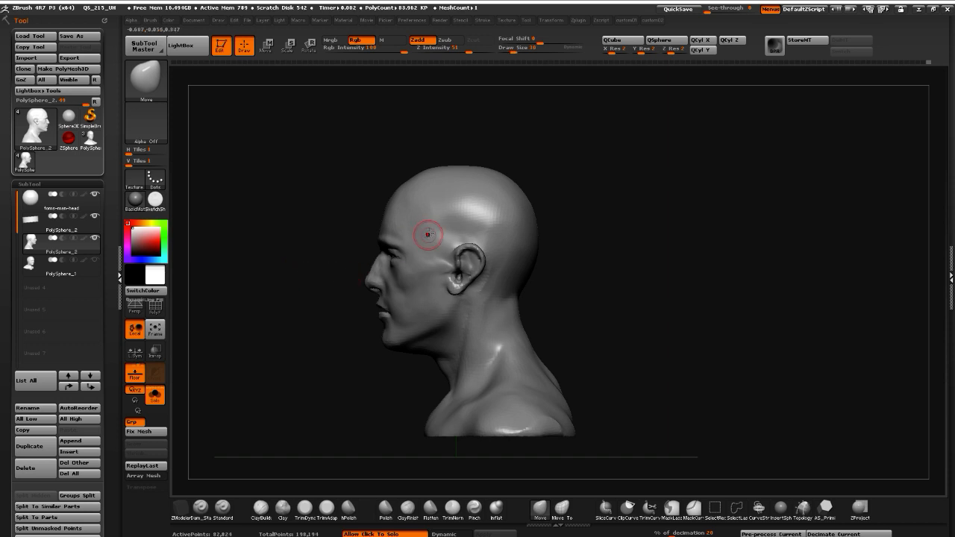
pyautogui.press(']')
pyautogui.press(']')
pyautogui.press(']')
pyautogui.press(']')
pyautogui.press(']')
pyautogui.press(']')
pyautogui.press(']')
pyautogui.press(']')
pyautogui.press(']')
pyautogui.press(']')
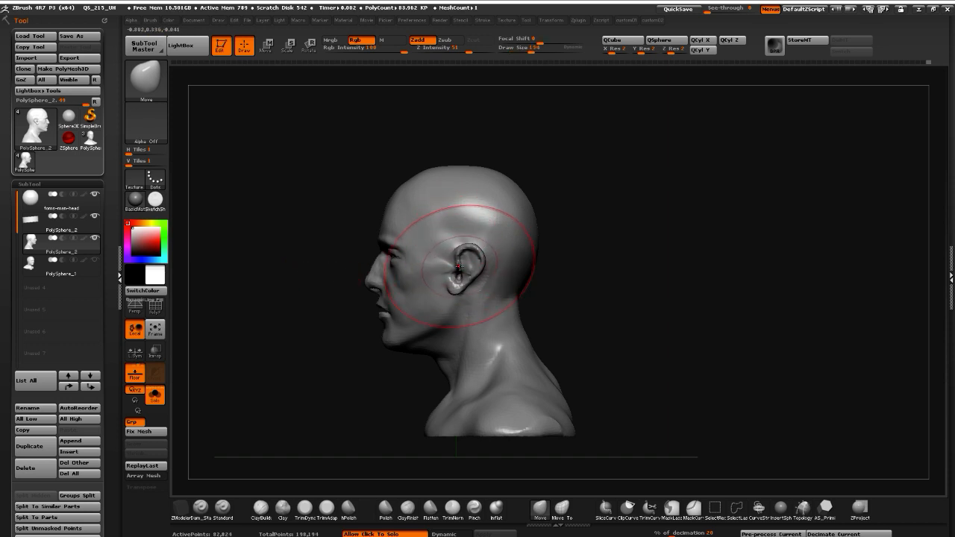
pyautogui.press('[')
pyautogui.press('[')
pyautogui.press('[')
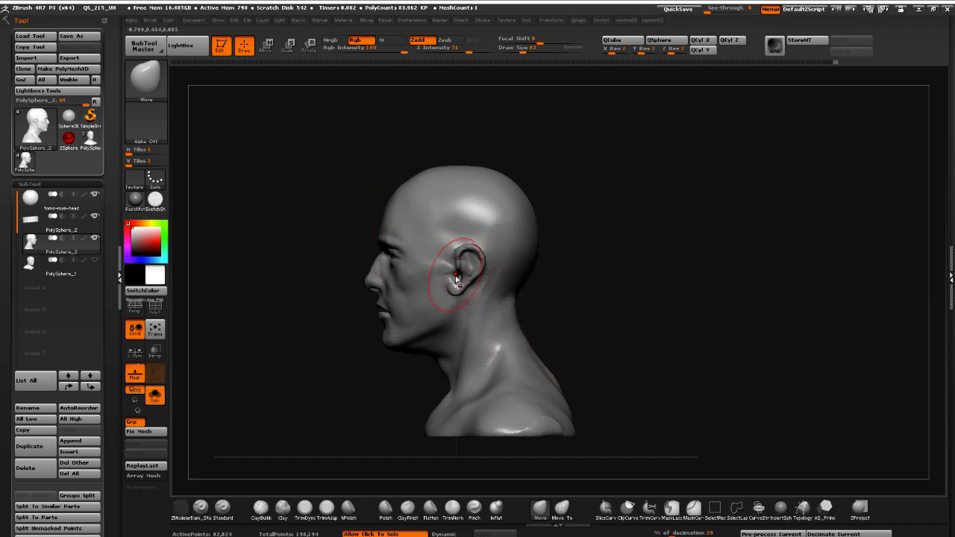
# Paint a mask over the ear with the MaskPen brush, then invert it so that only the ear area is editable
pyautogui.press('ctrl')
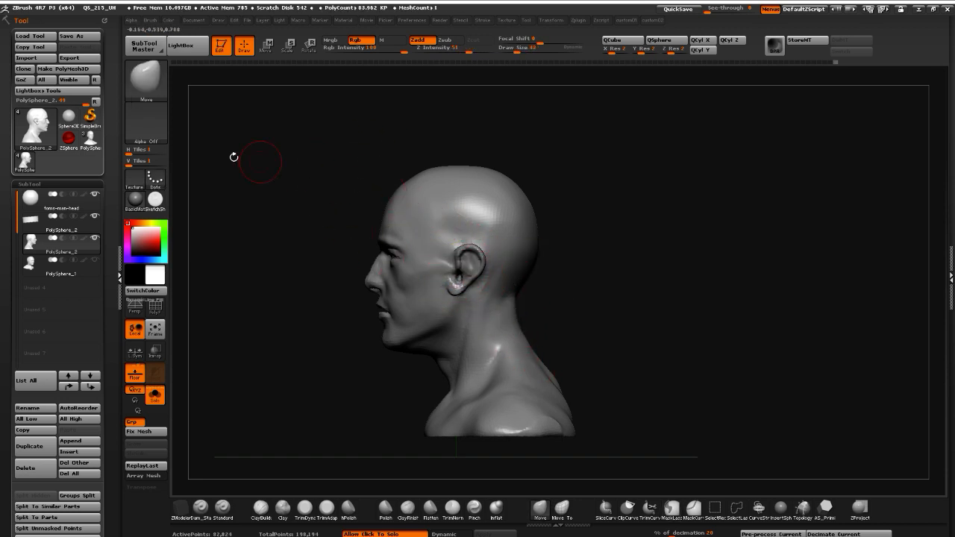
pyautogui.click(146, 90)
pyautogui.click(289, 90)
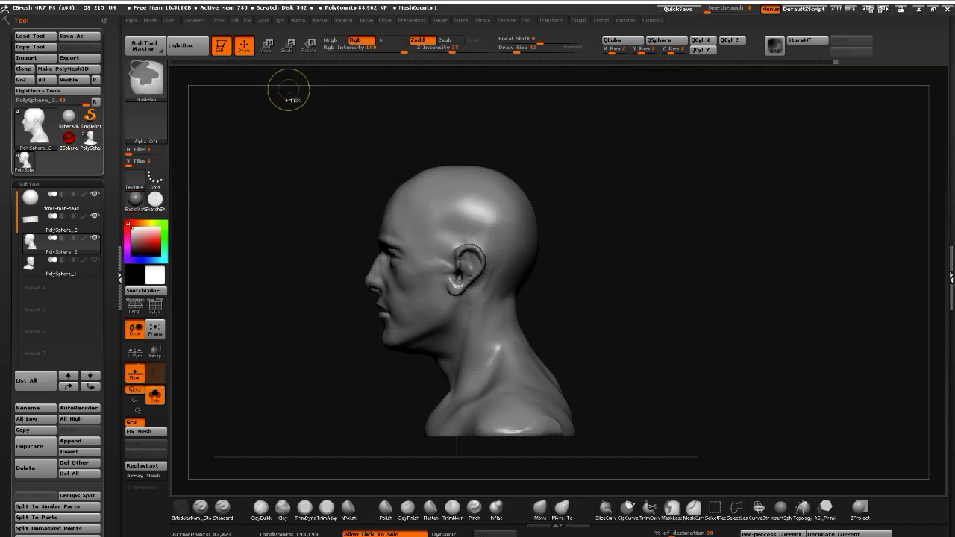
pyautogui.moveTo(454, 277)
pyautogui.keyDown('ctrl'); pyautogui.mouseDown()
pyautogui.moveTo(453, 288)
pyautogui.moveTo(475, 259)
pyautogui.mouseUp(); pyautogui.keyUp('ctrl')
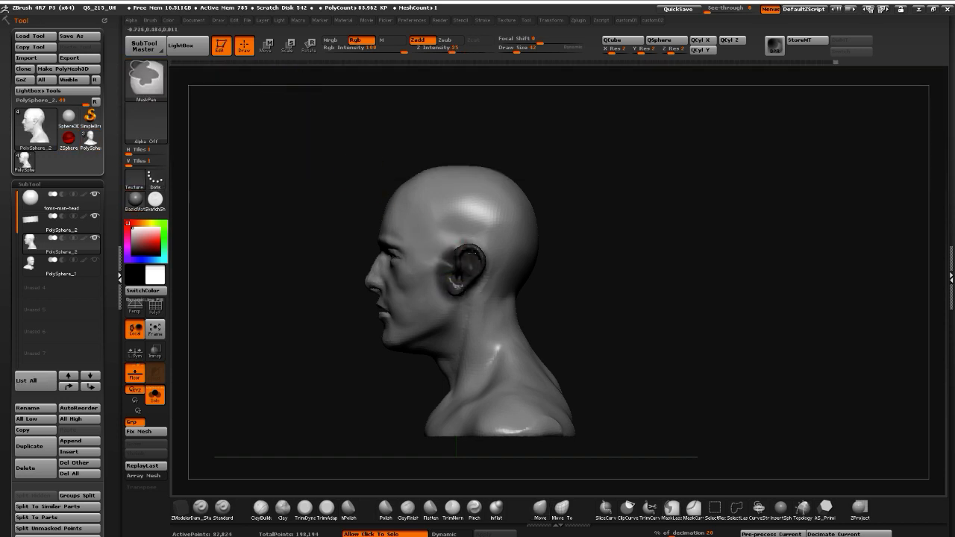
pyautogui.keyDown('ctrl'); pyautogui.click(336, 209); pyautogui.keyUp('ctrl')
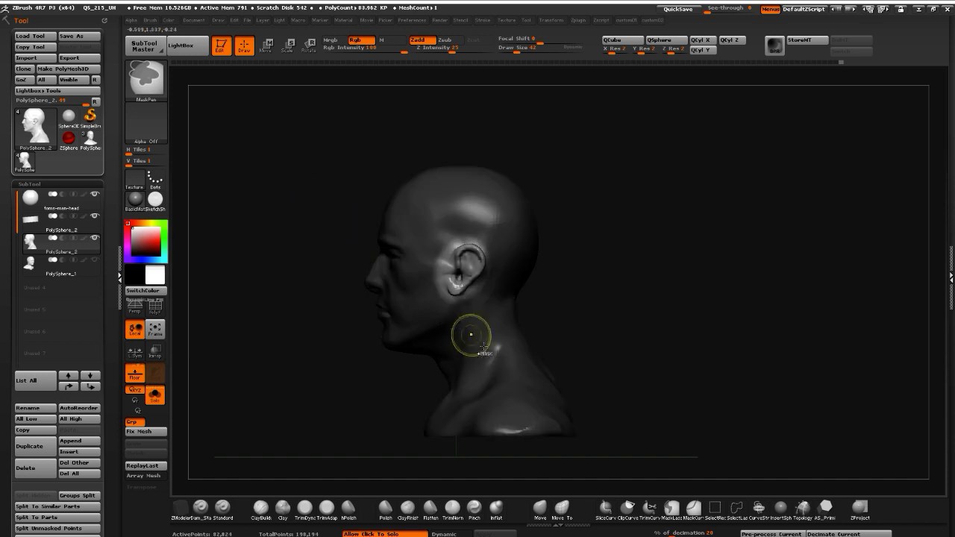
# Viewing the head from above, rotate the unmasked ears with Transpose Rotate so they flare slightly away from the skull
pyautogui.press('w')
pyautogui.press('r')
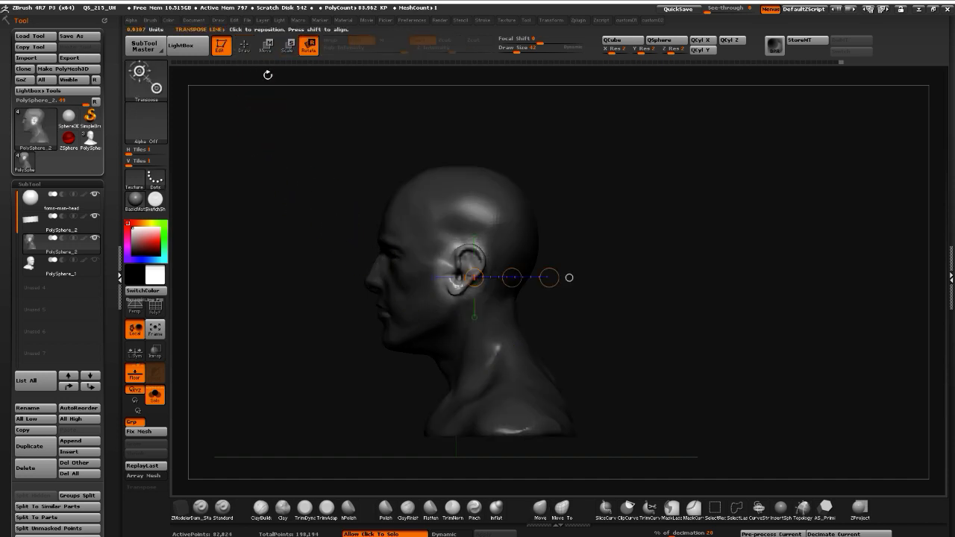
pyautogui.press('e')
pyautogui.moveTo(464, 265)
pyautogui.mouseDown()
pyautogui.moveTo(326, 348)
pyautogui.moveTo(338, 337)
pyautogui.mouseUp()
pyautogui.keyDown('shift'); pyautogui.moveTo(253, 312); pyautogui.dragTo(312, 408); pyautogui.keyUp('shift')
pyautogui.click(308, 48)
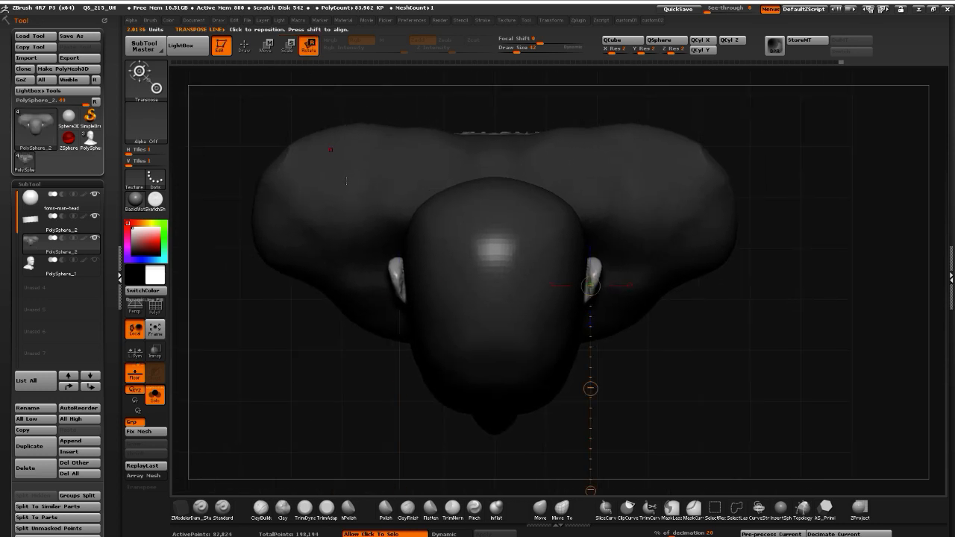
pyautogui.moveTo(404, 297); pyautogui.dragTo(350, 460)
pyautogui.moveTo(395, 269); pyautogui.dragTo(334, 252)
pyautogui.moveTo(401, 292); pyautogui.dragTo(339, 418)
# Nudge the ears' position with Transpose Move, clear the mask, and return to sculpting with the Move brush
pyautogui.click(267, 46)
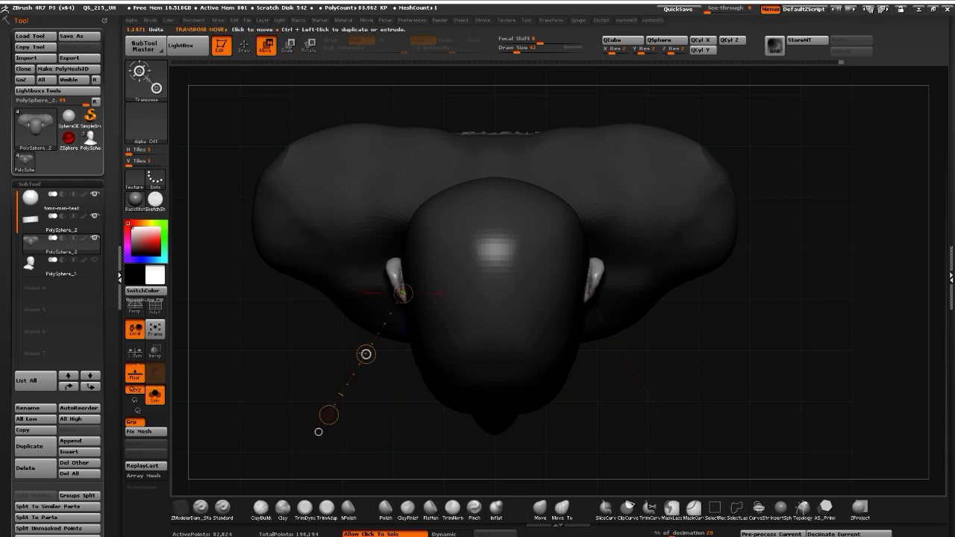
pyautogui.moveTo(366, 354); pyautogui.dragTo(364, 354)
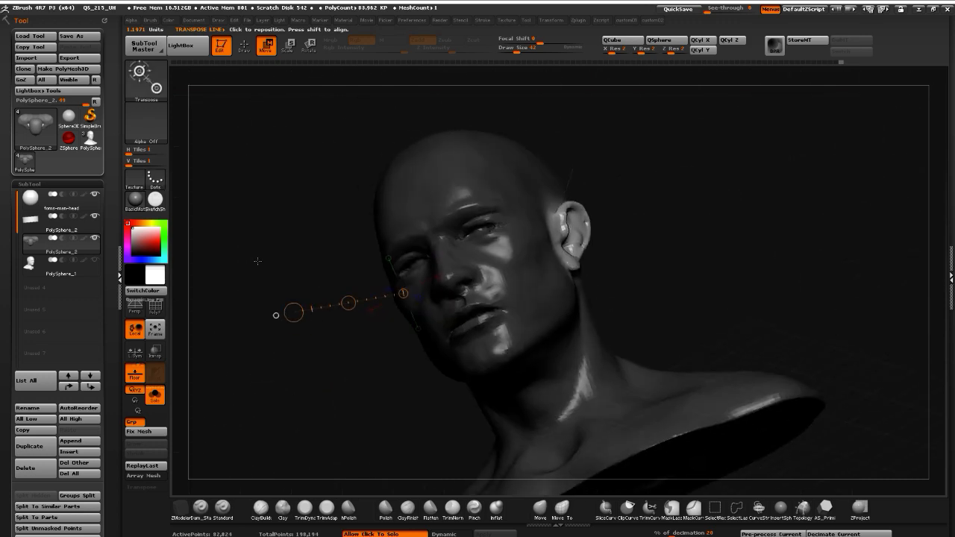
pyautogui.keyDown('shift'); pyautogui.moveTo(257, 261); pyautogui.dragTo(278, 287); pyautogui.keyUp('shift')
pyautogui.moveTo(270, 345); pyautogui.dragTo(373, 323)
pyautogui.keyDown('alt'); pyautogui.moveTo(288, 373); pyautogui.dragTo(270, 436); pyautogui.keyUp('alt')
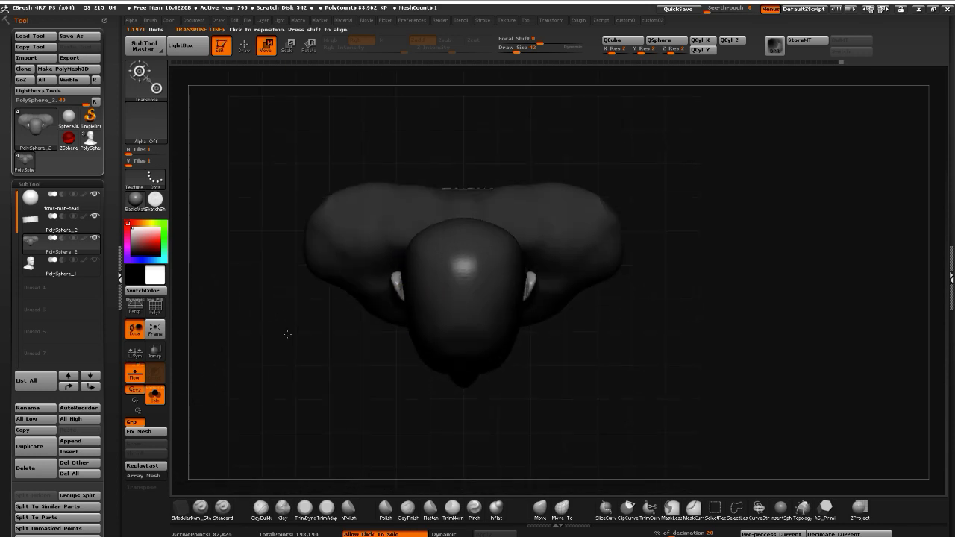
pyautogui.keyDown('alt'); pyautogui.moveTo(291, 335); pyautogui.dragTo(302, 295); pyautogui.keyUp('alt')
pyautogui.click(244, 45)
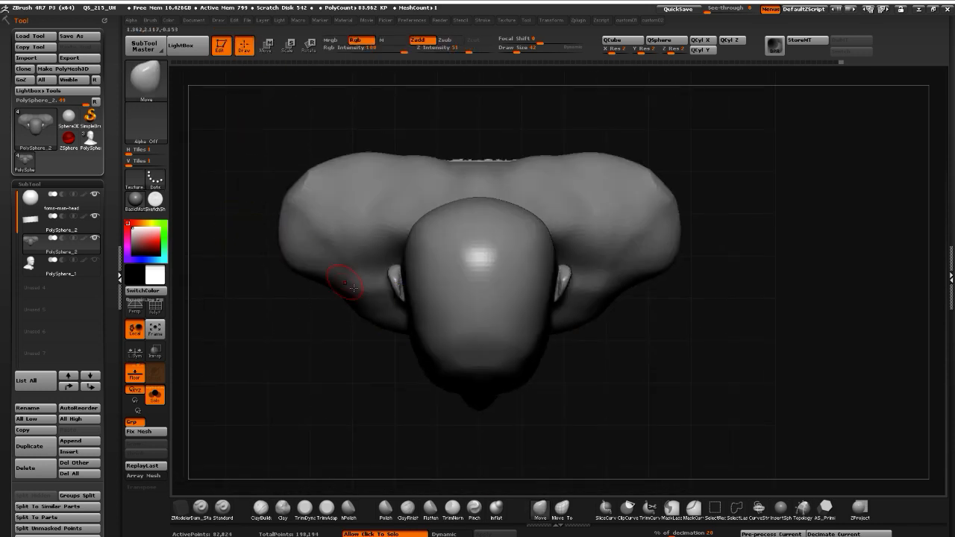
# Adjust the ear's placement and its transition into the side of the head with the Move brush
pyautogui.press(']')
pyautogui.press(']')
pyautogui.press(']')
pyautogui.press(']')
pyautogui.press(']')
pyautogui.press(']')
pyautogui.press(']')
pyautogui.press(']')
pyautogui.press(']')
pyautogui.moveTo(288, 300); pyautogui.dragTo(349, 332)
pyautogui.moveTo(359, 414); pyautogui.dragTo(470, 413)
pyautogui.moveTo(269, 389); pyautogui.dragTo(347, 310)
pyautogui.press('[')
pyautogui.press('[')
pyautogui.press('[')
pyautogui.press('[')
pyautogui.moveTo(532, 341); pyautogui.dragTo(541, 343)
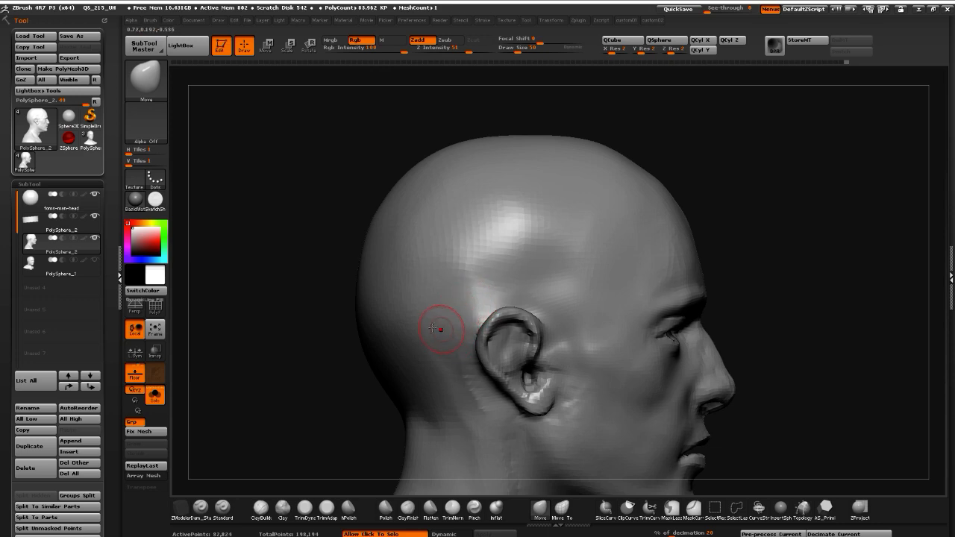
pyautogui.moveTo(326, 339)
pyautogui.mouseDown()
pyautogui.moveTo(311, 340)
pyautogui.moveTo(301, 326)
pyautogui.moveTo(379, 335)
pyautogui.moveTo(407, 316)
pyautogui.mouseUp()
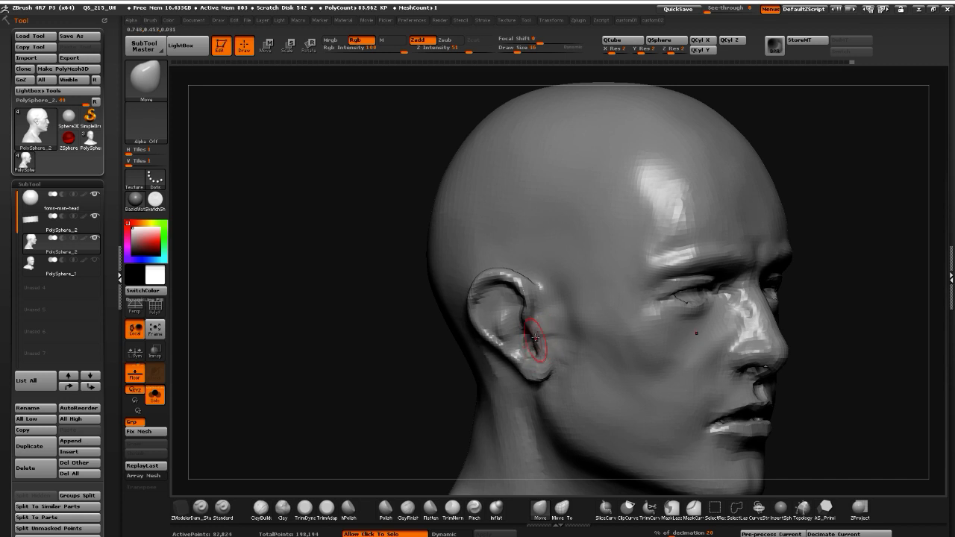
pyautogui.moveTo(464, 337)
pyautogui.mouseDown()
pyautogui.moveTo(363, 332)
pyautogui.moveTo(373, 328)
pyautogui.mouseUp()
pyautogui.moveTo(297, 311); pyautogui.dragTo(296, 445)
# Rework the surface directly in front of the ear with the Clay brush
pyautogui.click(283, 508)
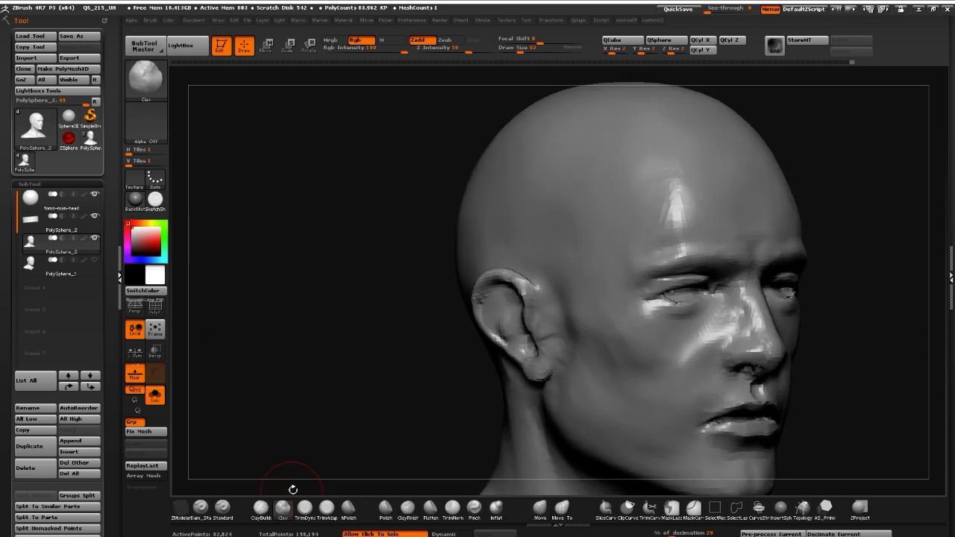
pyautogui.moveTo(557, 315); pyautogui.dragTo(568, 367)
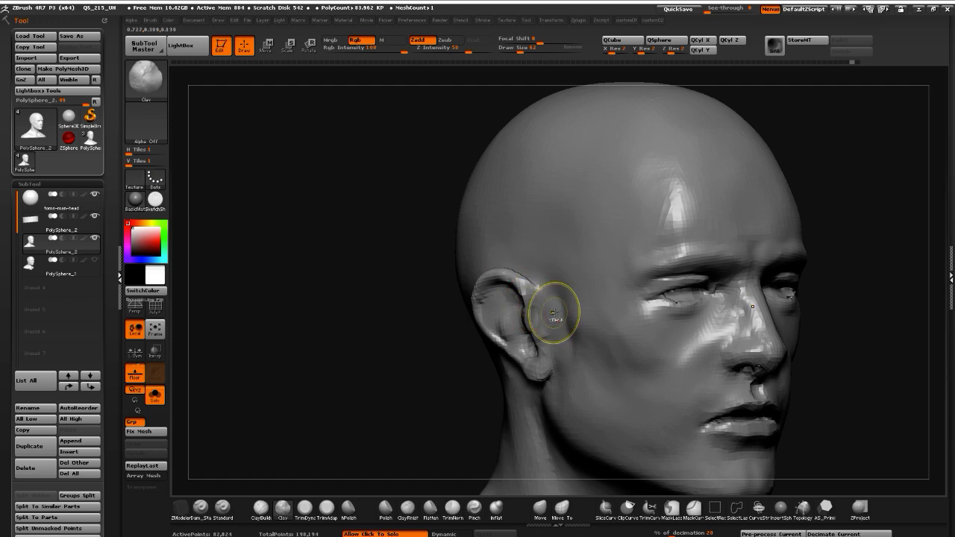
pyautogui.moveTo(557, 315)
pyautogui.mouseDown()
pyautogui.moveTo(565, 326)
pyautogui.moveTo(547, 343)
pyautogui.mouseUp()
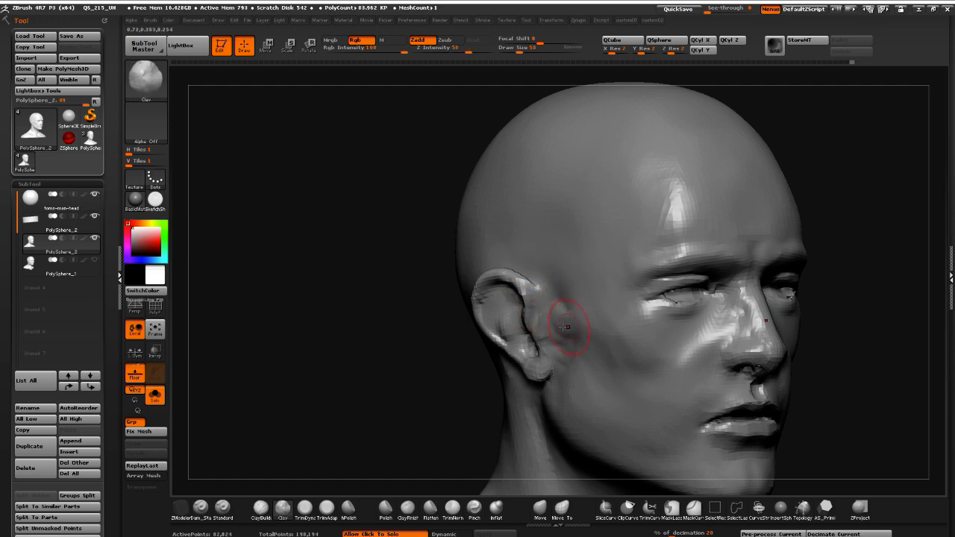
pyautogui.moveTo(441, 306)
pyautogui.mouseDown()
pyautogui.moveTo(401, 305)
pyautogui.moveTo(438, 307)
pyautogui.moveTo(386, 287)
pyautogui.moveTo(429, 288)
pyautogui.mouseUp()
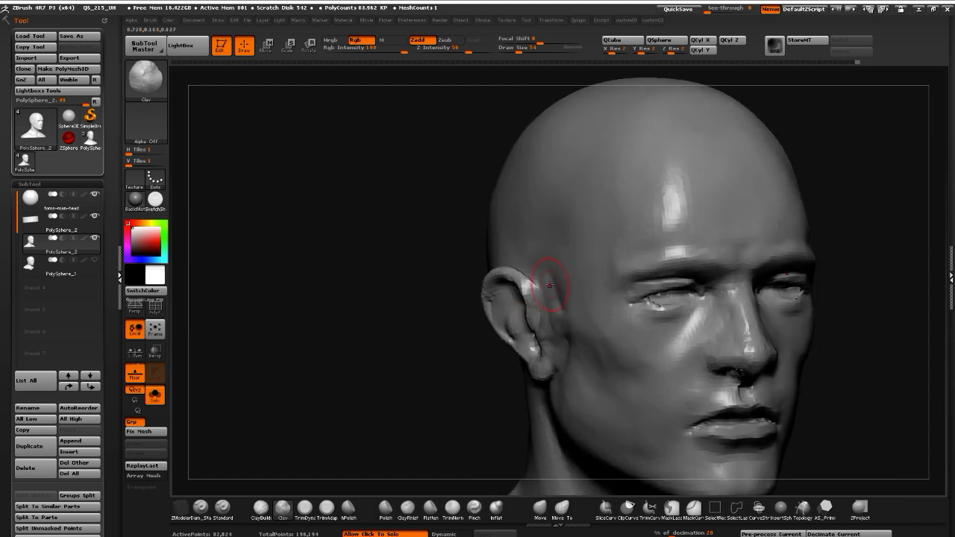
# Flatten and smooth the area between the ear and the cheekbone with the Flatten brush
pyautogui.click(430, 508)
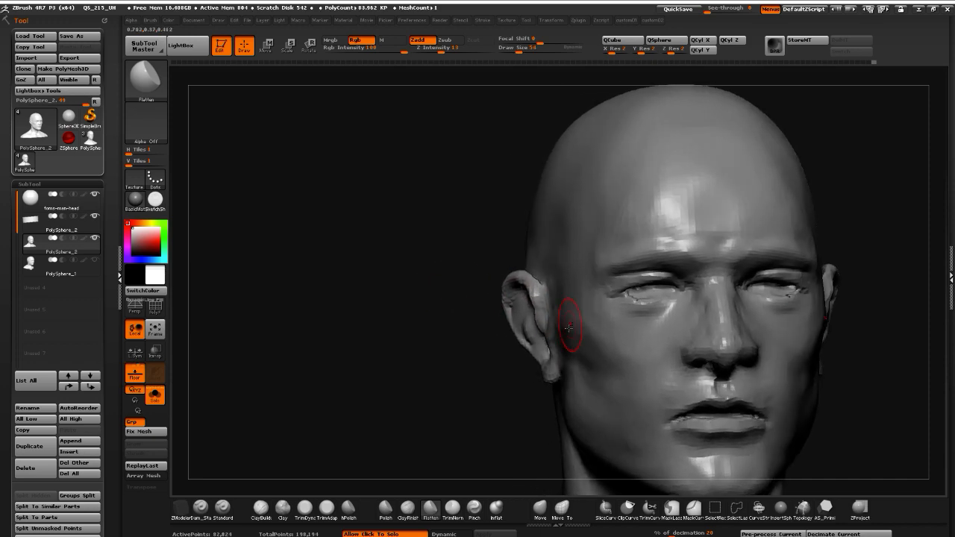
pyautogui.moveTo(426, 267); pyautogui.dragTo(571, 301)
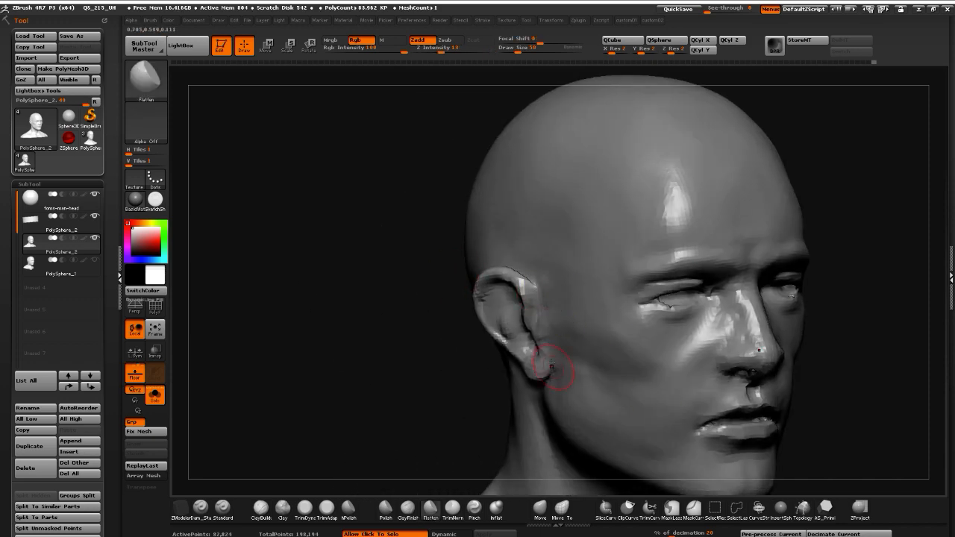
pyautogui.press('shift')
# Try trimming the cheek in front of the ear with the TrimAdaptive brush, then undo the stroke
pyautogui.click(327, 507)
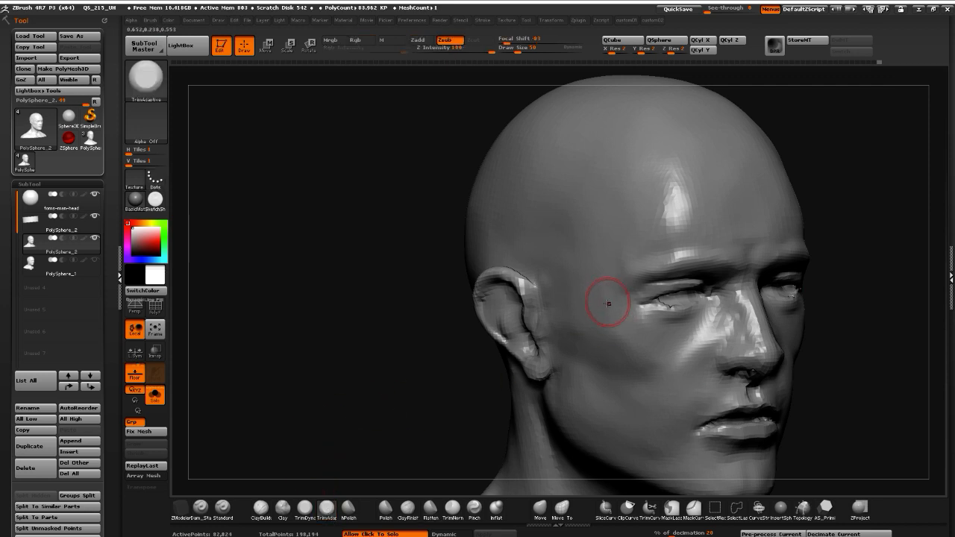
pyautogui.moveTo(611, 341); pyautogui.dragTo(614, 355)
pyautogui.hotkey('ctrl', 'z')
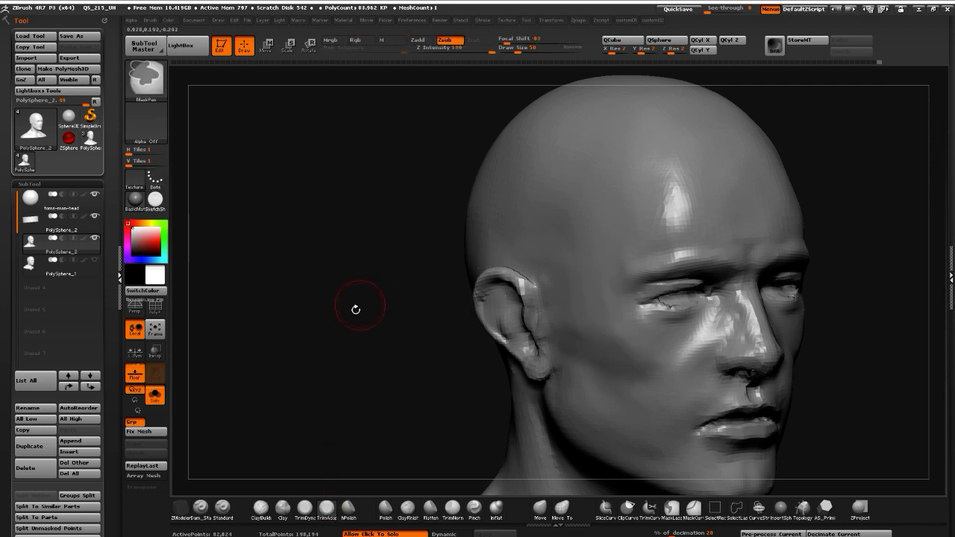
# Refine the outer brow ridge with the TrimDynamic brush and smoothing
pyautogui.click(305, 508)
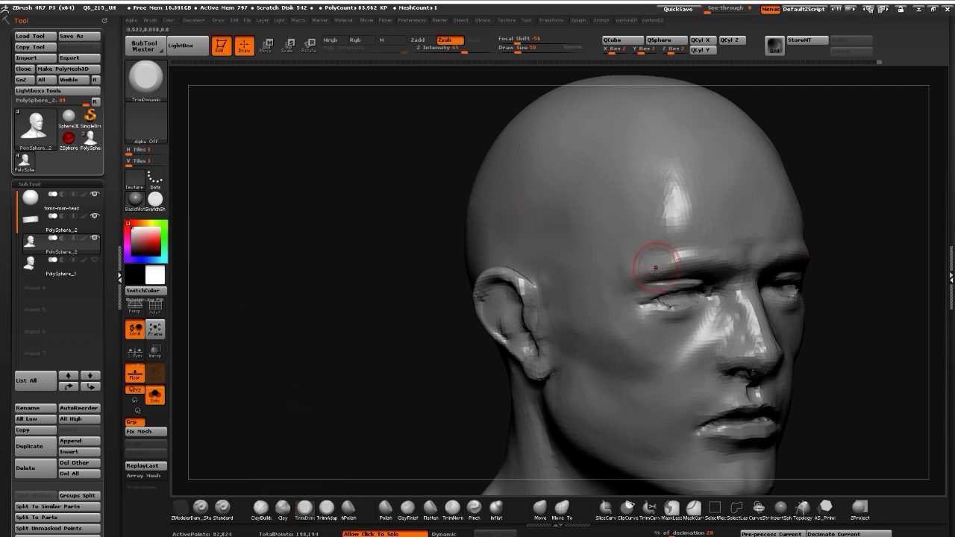
pyautogui.moveTo(347, 209)
pyautogui.mouseDown()
pyautogui.moveTo(315, 202)
pyautogui.moveTo(413, 226)
pyautogui.moveTo(304, 192)
pyautogui.moveTo(351, 141)
pyautogui.moveTo(331, 189)
pyautogui.moveTo(388, 205)
pyautogui.moveTo(389, 196)
pyautogui.mouseUp()
pyautogui.moveTo(656, 261)
pyautogui.keyDown('shift'); pyautogui.mouseDown()
pyautogui.moveTo(587, 260)
pyautogui.moveTo(678, 273)
pyautogui.mouseUp(); pyautogui.keyUp('shift')
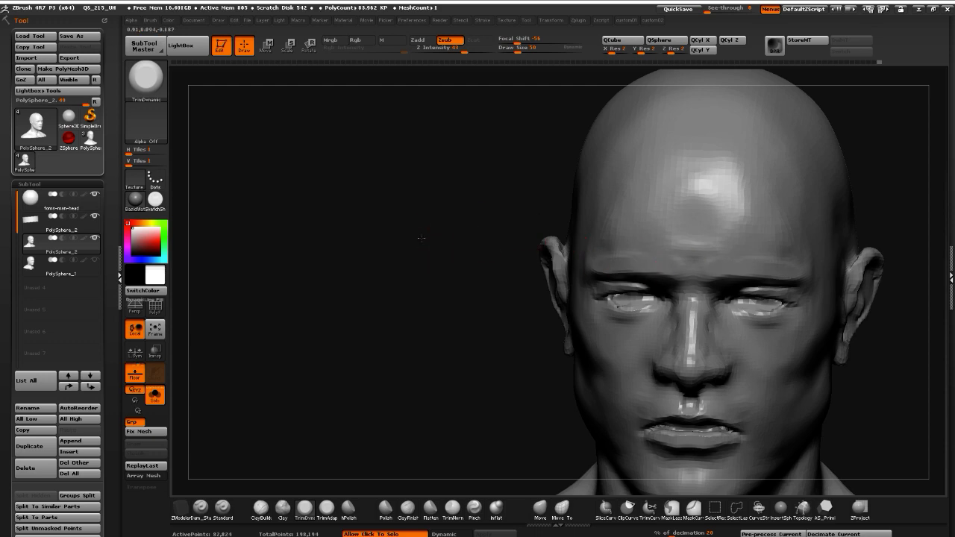
pyautogui.moveTo(420, 230)
pyautogui.mouseDown()
pyautogui.moveTo(439, 220)
pyautogui.moveTo(422, 217)
pyautogui.mouseUp()
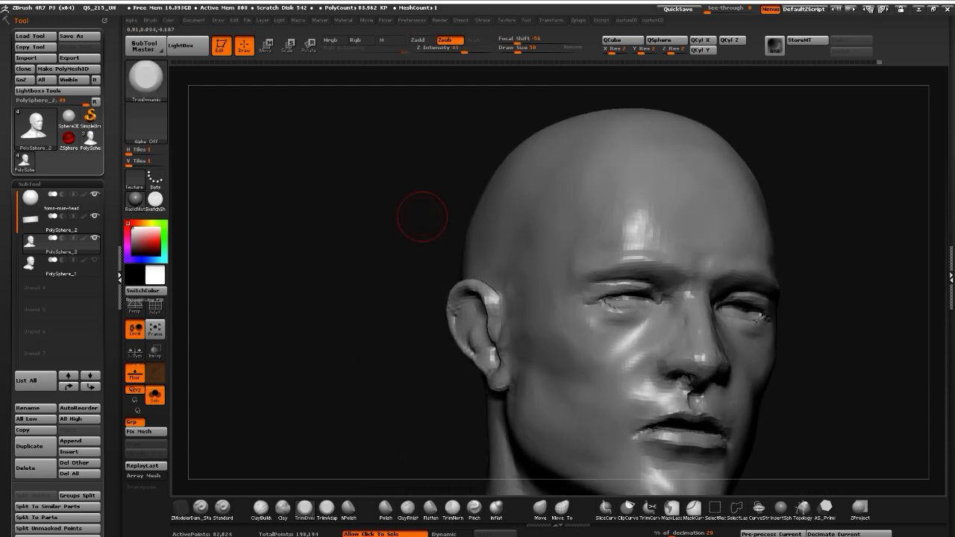
# Flatten the plane above the outer brow toward the temple with the Flatten brush
pyautogui.click(430, 507)
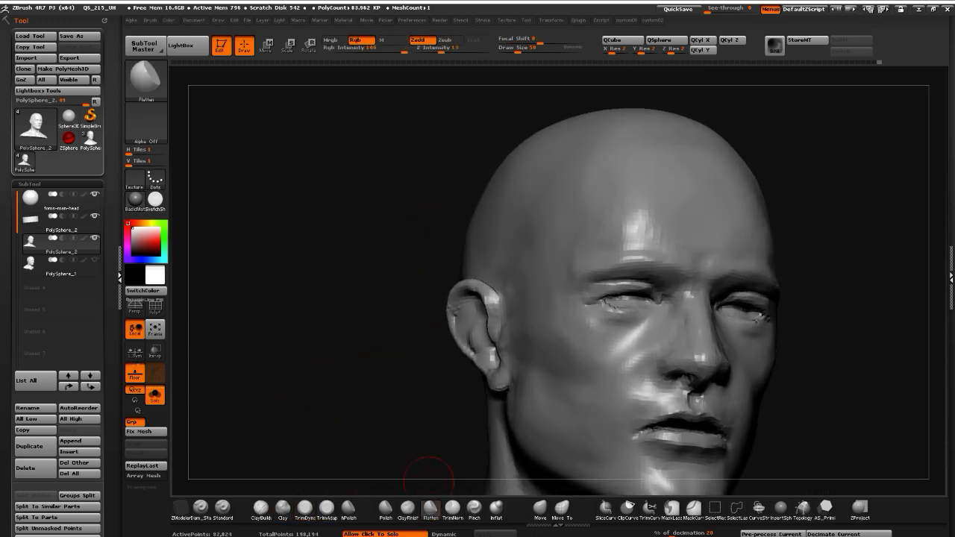
pyautogui.moveTo(360, 332); pyautogui.dragTo(358, 347)
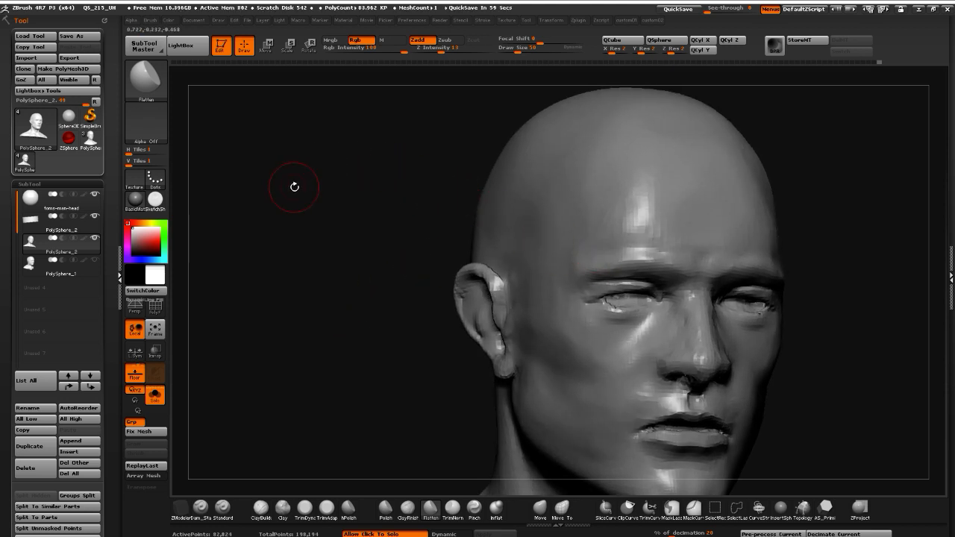
pyautogui.moveTo(600, 258)
pyautogui.mouseDown()
pyautogui.moveTo(689, 255)
pyautogui.moveTo(630, 260)
pyautogui.mouseUp()
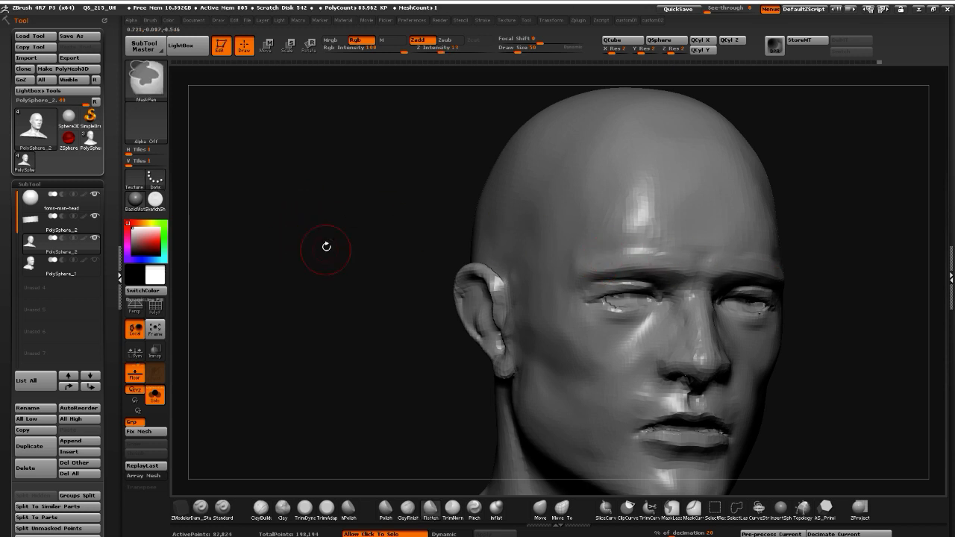
pyautogui.moveTo(324, 243); pyautogui.dragTo(545, 216)
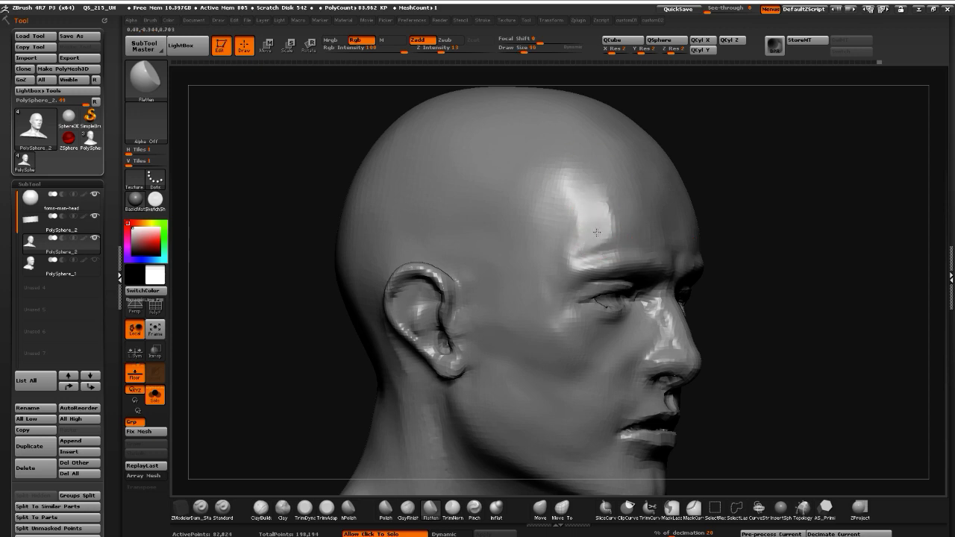
# Flatten the forehead just above the brow in side profile with a smaller Flatten brush
pyautogui.moveTo(407, 130); pyautogui.dragTo(371, 217)
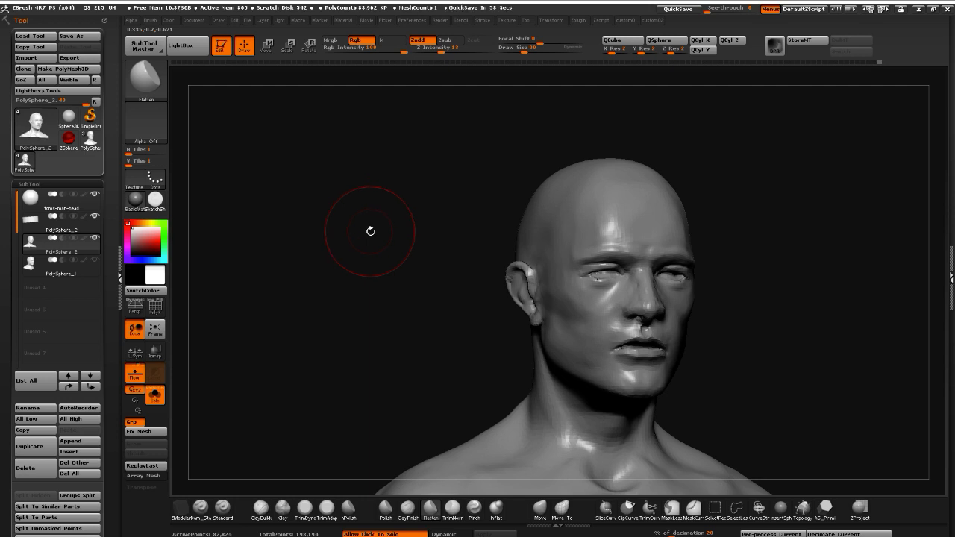
pyautogui.moveTo(371, 229); pyautogui.dragTo(535, 226)
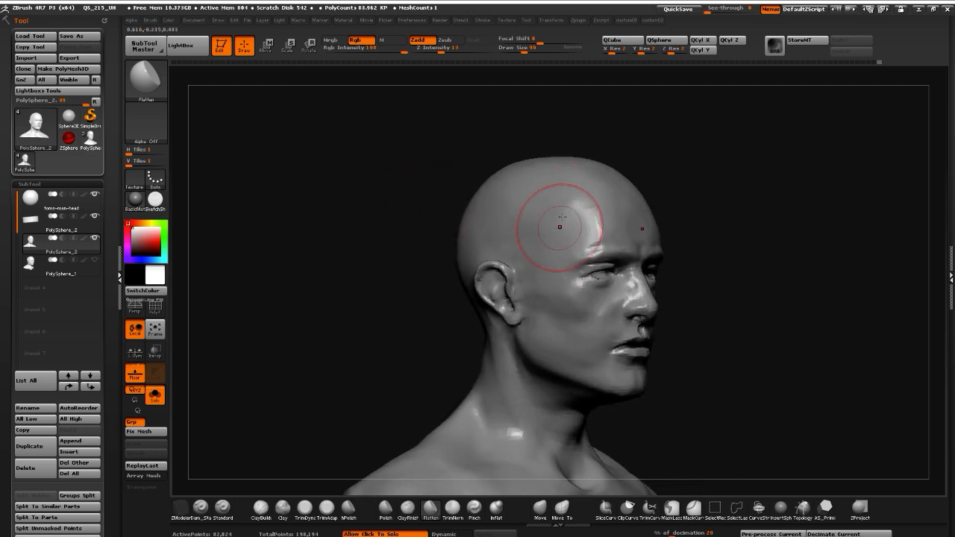
pyautogui.moveTo(422, 142); pyautogui.dragTo(502, 158)
pyautogui.press('[')
pyautogui.press('[')
pyautogui.press('[')
pyautogui.press('[')
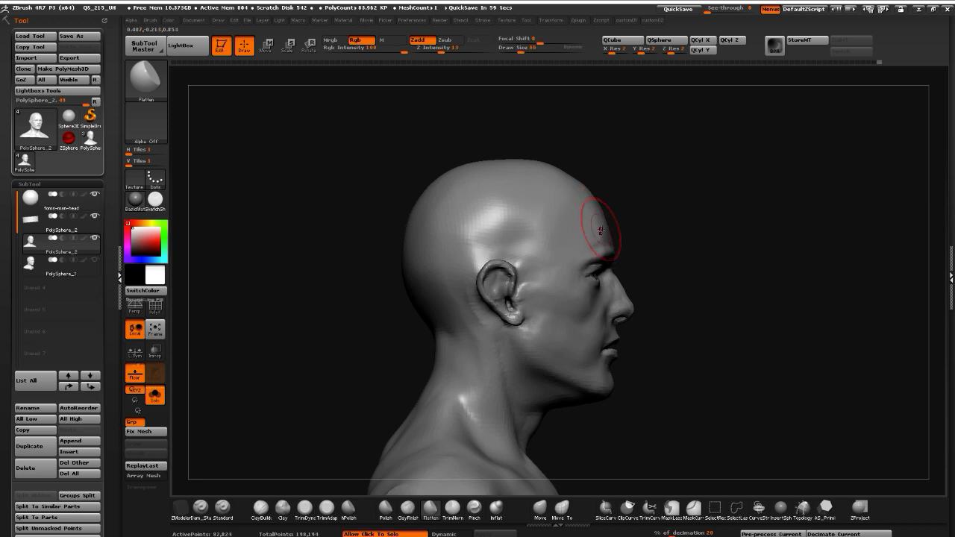
pyautogui.click(601, 230)
# Reshape the profile of the upper forehead and the top of the skull with a large Move brush
pyautogui.click(541, 510)
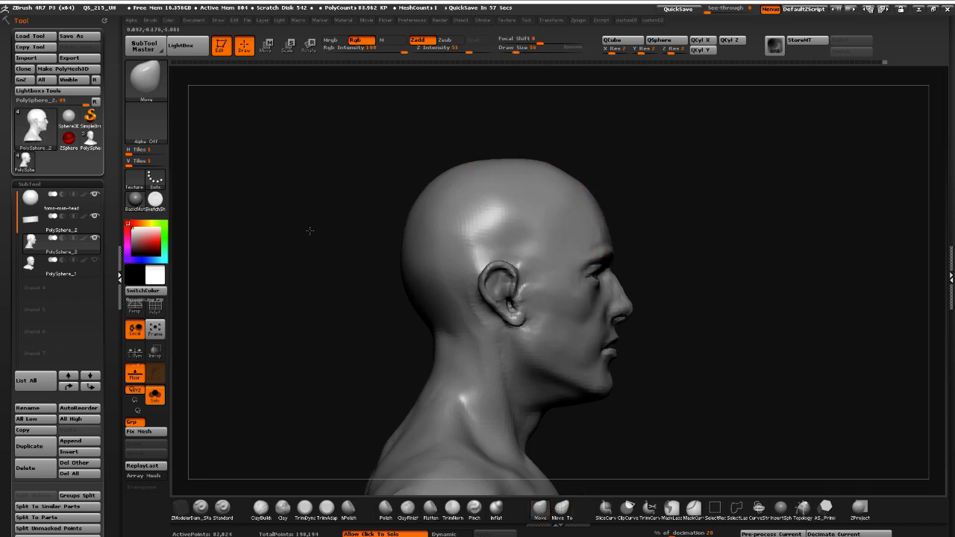
pyautogui.press(']')
pyautogui.press(']')
pyautogui.press(']')
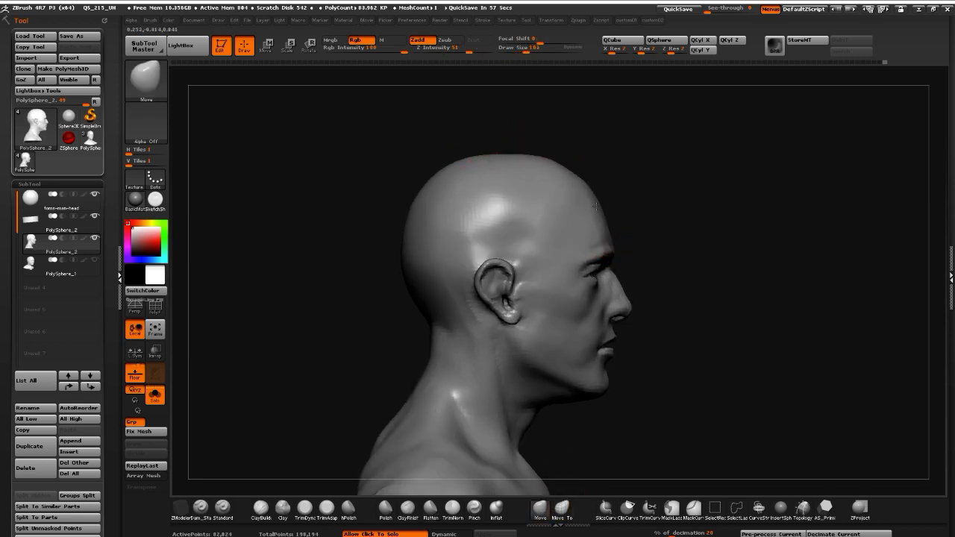
pyautogui.moveTo(588, 184); pyautogui.dragTo(583, 188)
pyautogui.moveTo(539, 157); pyautogui.dragTo(538, 162)
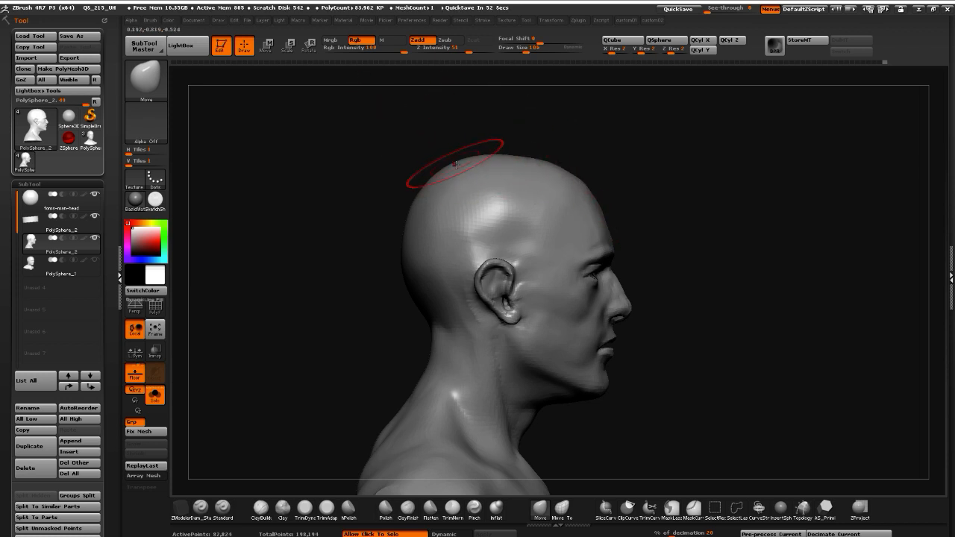
pyautogui.press(']')
pyautogui.moveTo(469, 162); pyautogui.dragTo(470, 167)
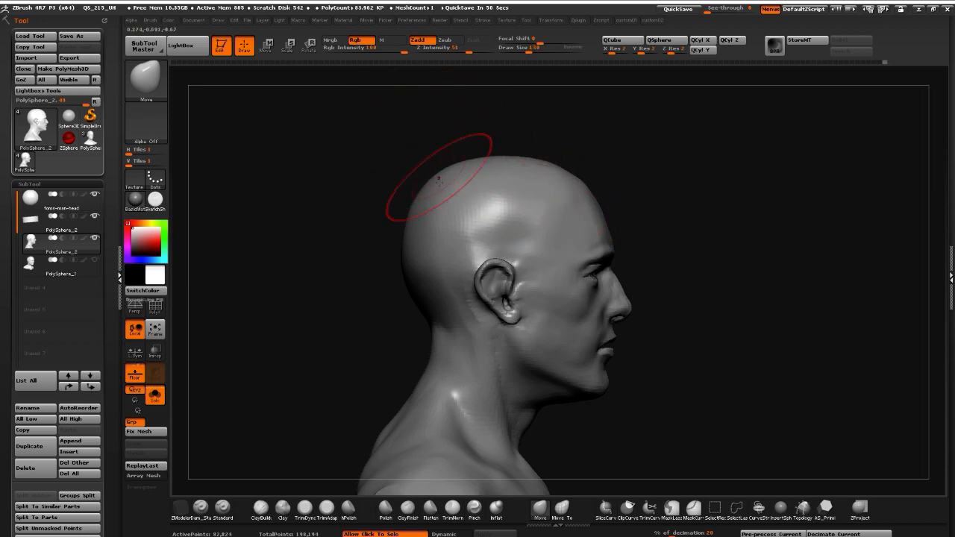
# Reduce the brush size and smooth the surface behind the ear and along the side of the neck
pyautogui.press('[')
pyautogui.press('[')
pyautogui.press('[')
pyautogui.press('[')
pyautogui.press('[')
pyautogui.press('[')
pyautogui.press('[')
pyautogui.press('[')
pyautogui.press('[')
pyautogui.press('[')
pyautogui.press('[')
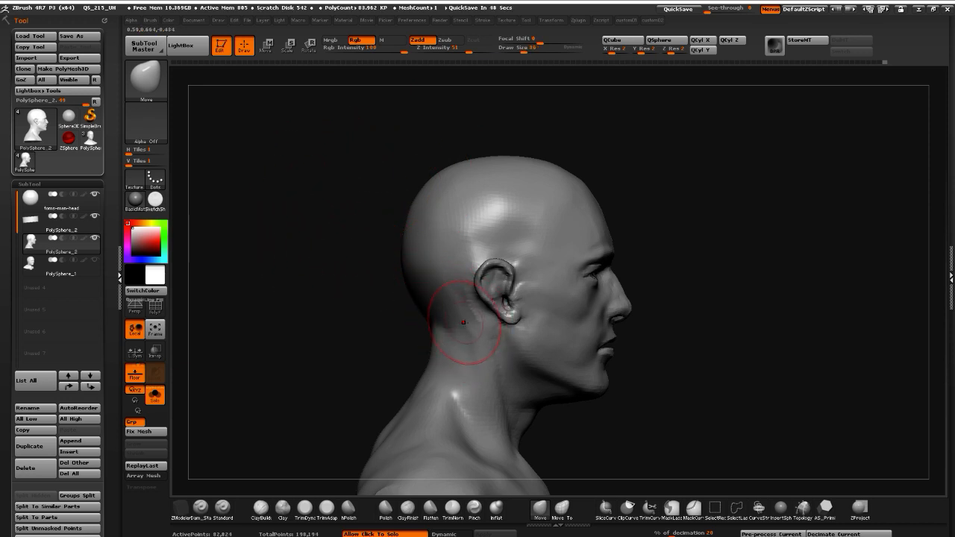
pyautogui.press('shift')
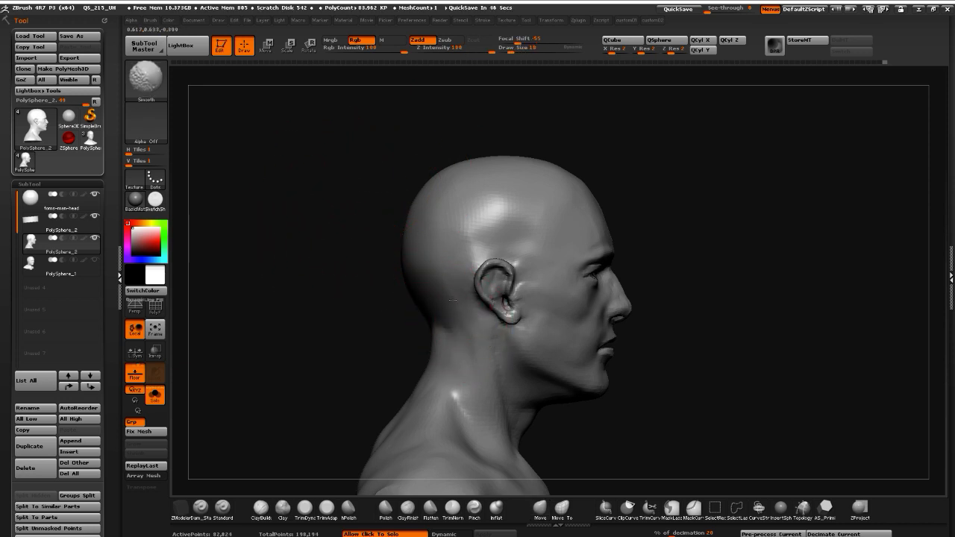
pyautogui.moveTo(394, 294); pyautogui.dragTo(500, 374)
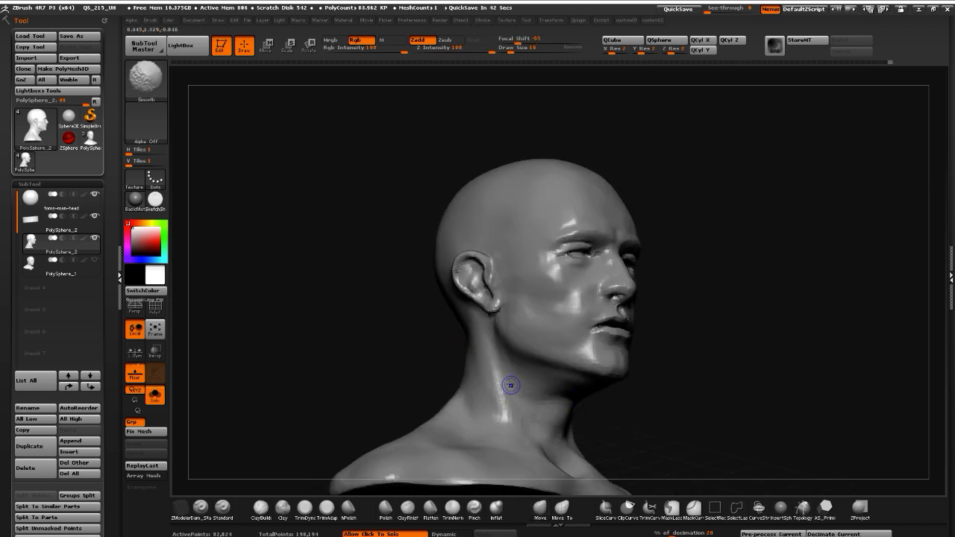
pyautogui.moveTo(447, 390)
pyautogui.mouseDown()
pyautogui.moveTo(385, 351)
pyautogui.moveTo(538, 376)
pyautogui.mouseUp()
pyautogui.moveTo(399, 338); pyautogui.dragTo(476, 379)
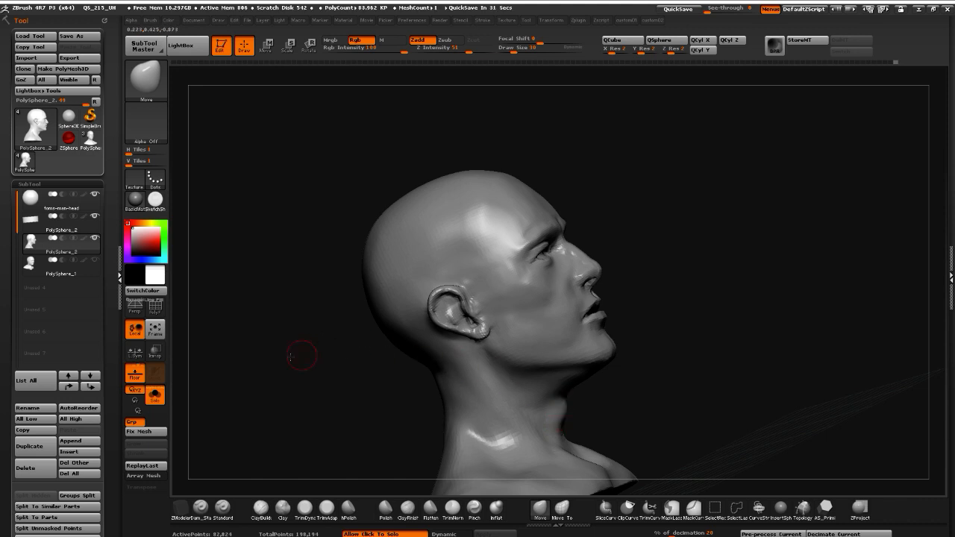
pyautogui.moveTo(302, 356); pyautogui.dragTo(334, 310)
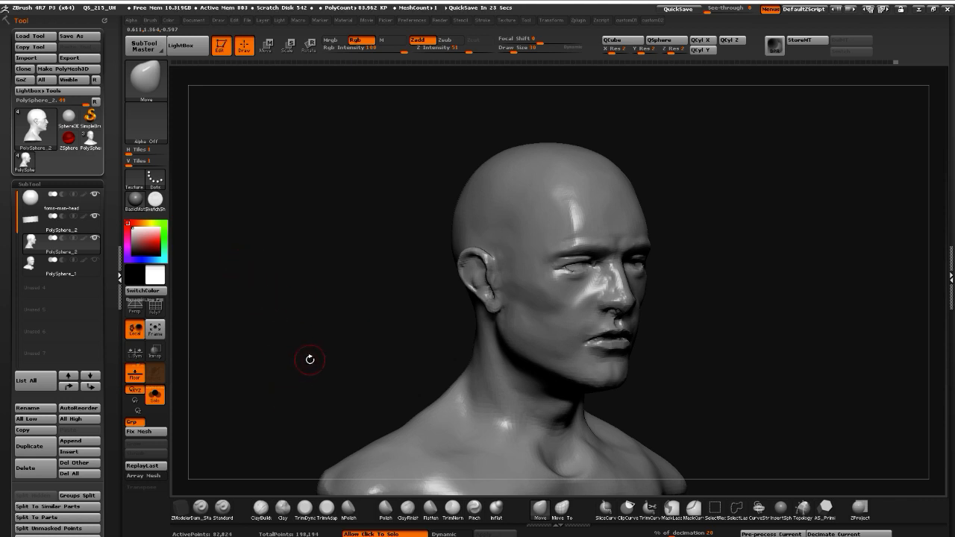
# Examine the head from the front, in side profile, from above and from behind to judge the skull shape and ear placement
pyautogui.moveTo(309, 359); pyautogui.dragTo(285, 346)
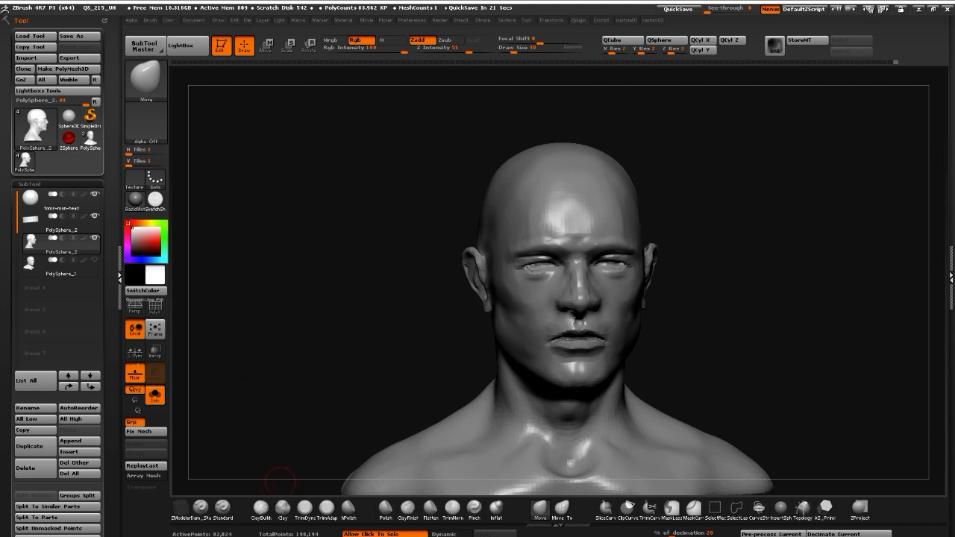
pyautogui.moveTo(280, 478); pyautogui.dragTo(281, 277)
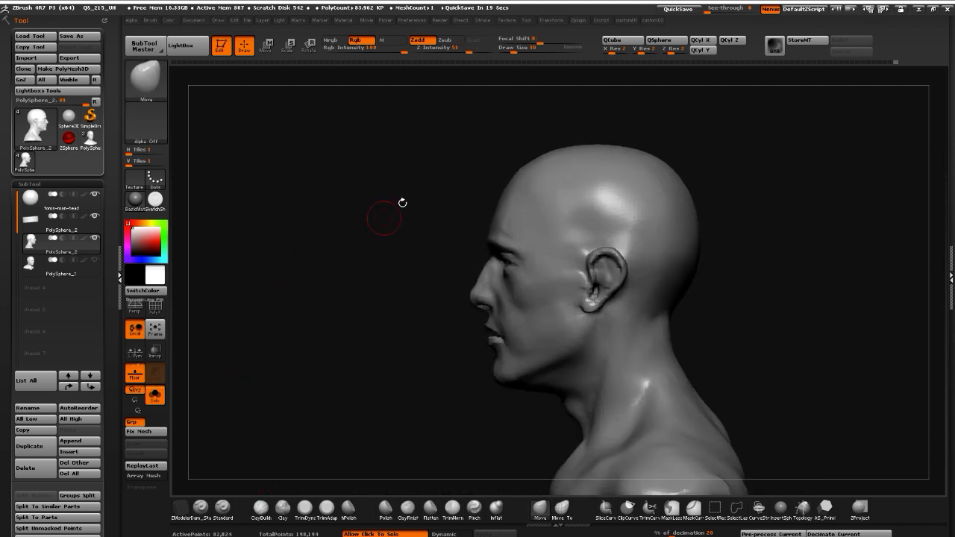
pyautogui.press(']')
pyautogui.press(']')
pyautogui.press(']')
pyautogui.press(']')
pyautogui.press(']')
pyautogui.press(']')
pyautogui.press(']')
pyautogui.press(']')
pyautogui.press(']')
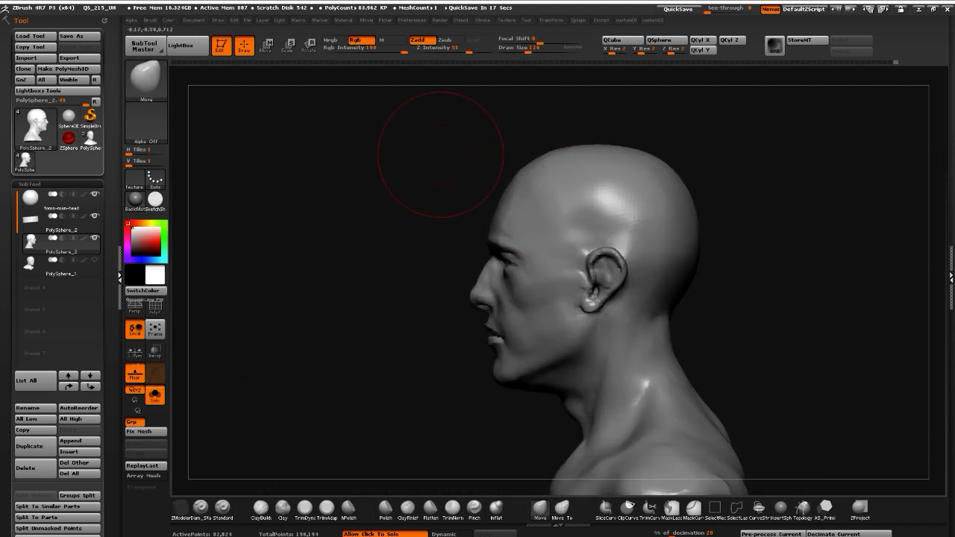
pyautogui.moveTo(440, 154); pyautogui.dragTo(388, 160)
pyautogui.press('[')
pyautogui.press('[')
pyautogui.press('[')
pyautogui.press('[')
pyautogui.press('[')
pyautogui.press('[')
pyautogui.press('[')
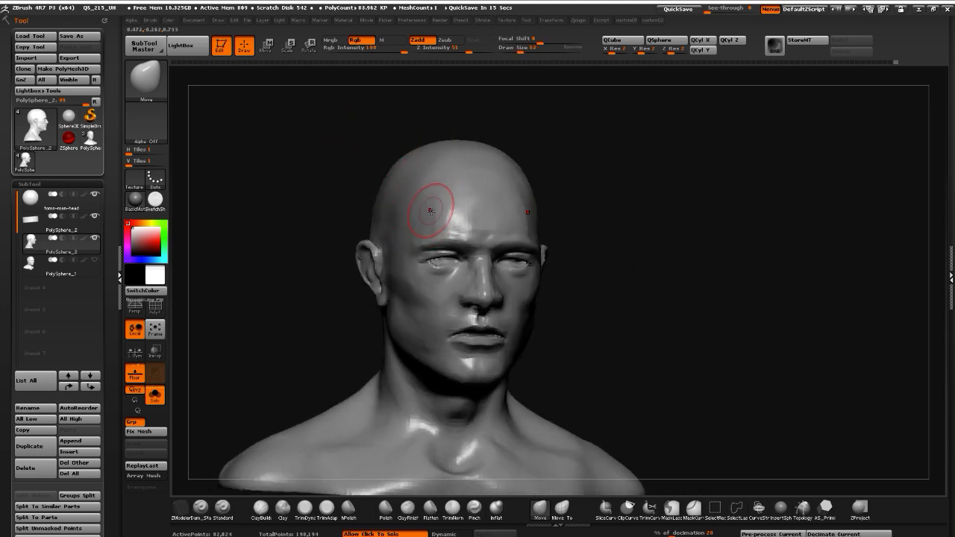
pyautogui.press('shift')
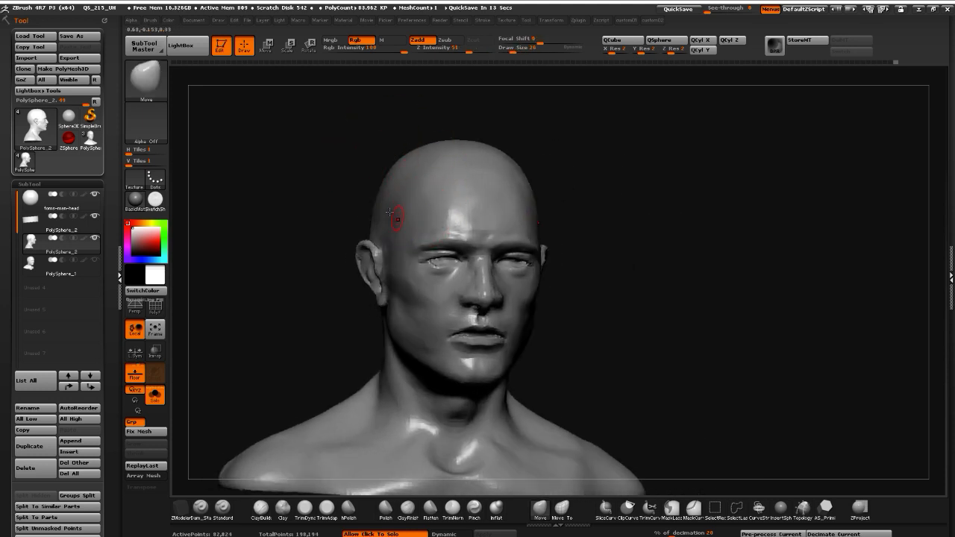
pyautogui.moveTo(279, 169)
pyautogui.mouseDown()
pyautogui.moveTo(279, 232)
pyautogui.moveTo(232, 240)
pyautogui.moveTo(292, 243)
pyautogui.mouseUp()
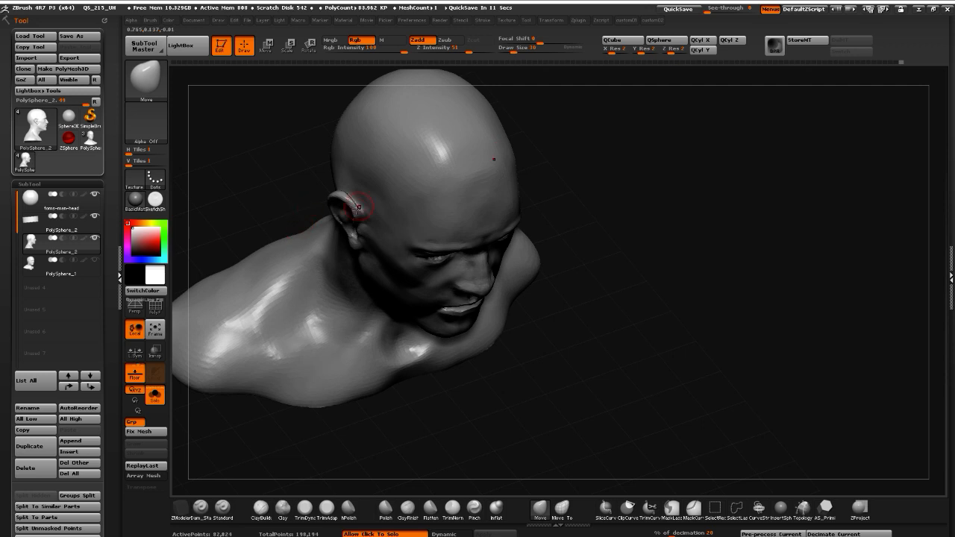
pyautogui.click(429, 507)
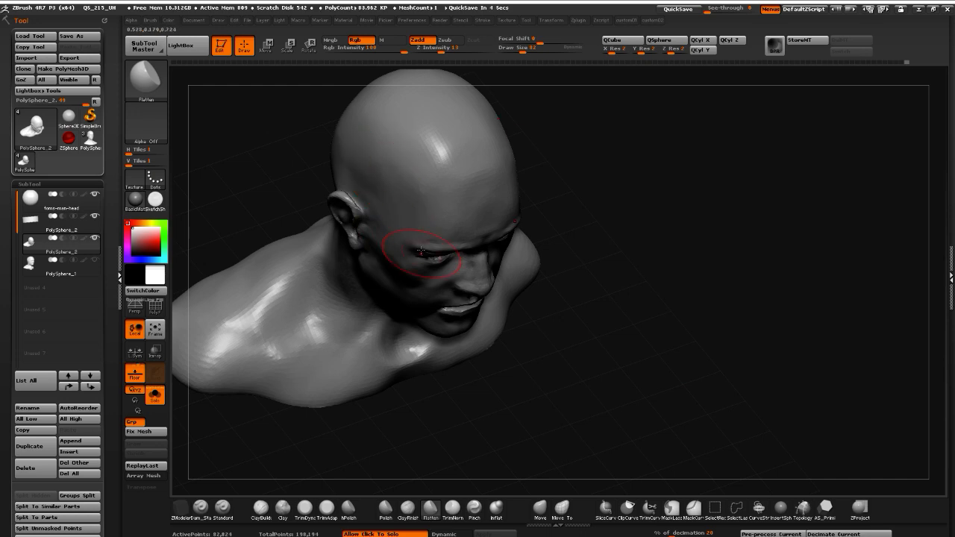
pyautogui.moveTo(267, 145)
pyautogui.mouseDown()
pyautogui.moveTo(239, 118)
pyautogui.moveTo(366, 179)
pyautogui.mouseUp()
pyautogui.moveTo(283, 180); pyautogui.dragTo(398, 277)
pyautogui.moveTo(498, 360); pyautogui.dragTo(485, 307)
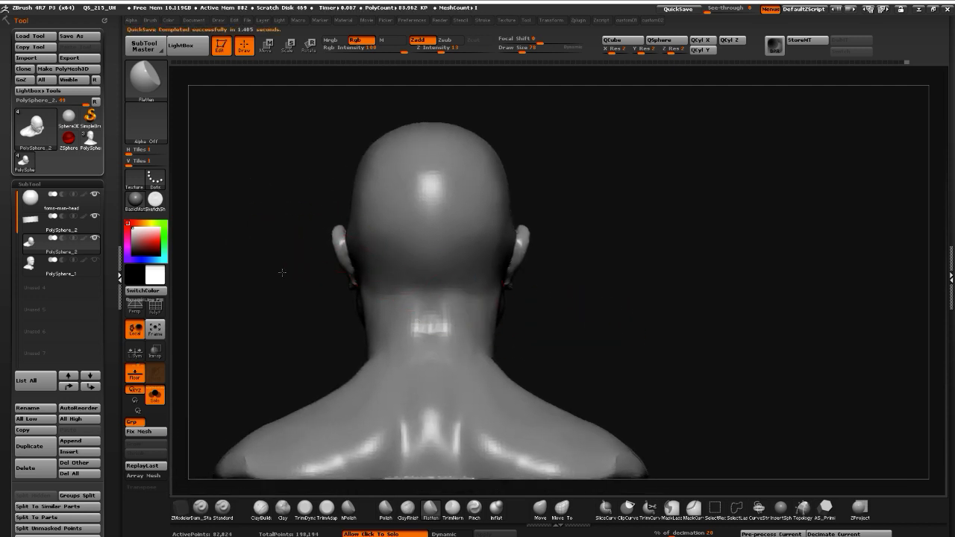
# Mask the patch of skull just behind the ear, soften the mask's edge and invert it
pyautogui.moveTo(282, 273); pyautogui.dragTo(310, 260)
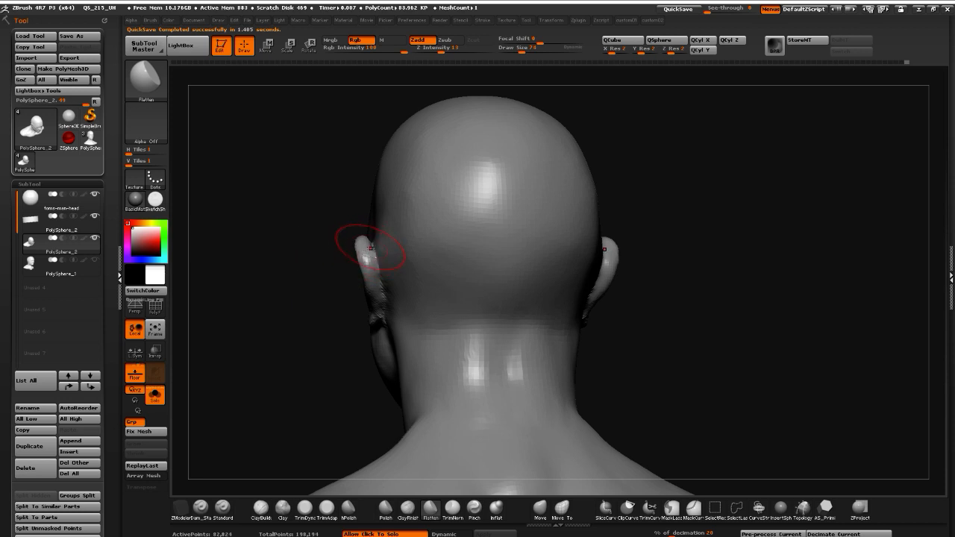
pyautogui.moveTo(372, 240)
pyautogui.keyDown('ctrl'); pyautogui.mouseDown()
pyautogui.moveTo(379, 279)
pyautogui.moveTo(392, 291)
pyautogui.mouseUp(); pyautogui.keyUp('ctrl')
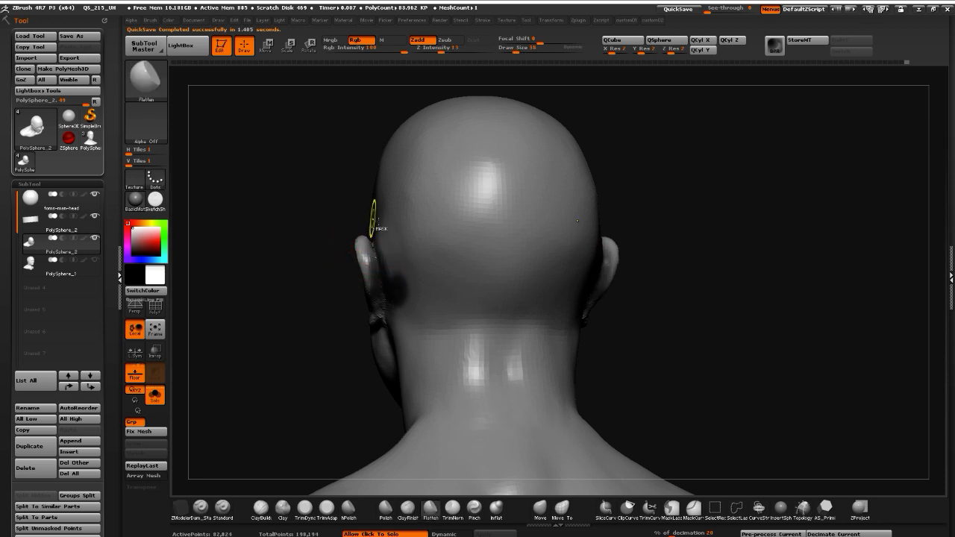
pyautogui.hotkey('ctrl', 'z')
pyautogui.keyDown('ctrl'); pyautogui.moveTo(383, 227); pyautogui.dragTo(388, 260); pyautogui.keyUp('ctrl')
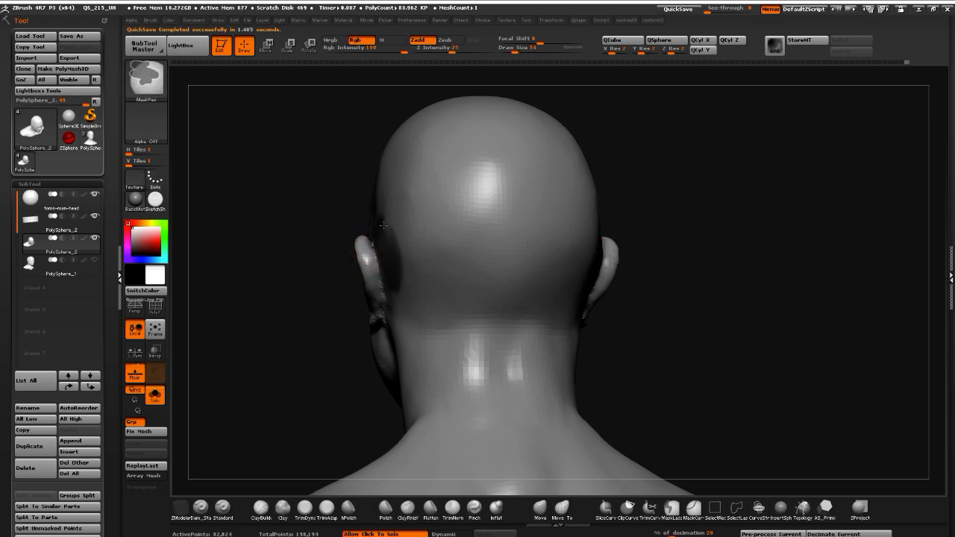
pyautogui.keyDown('ctrl'); pyautogui.moveTo(383, 224); pyautogui.dragTo(400, 300); pyautogui.keyUp('ctrl')
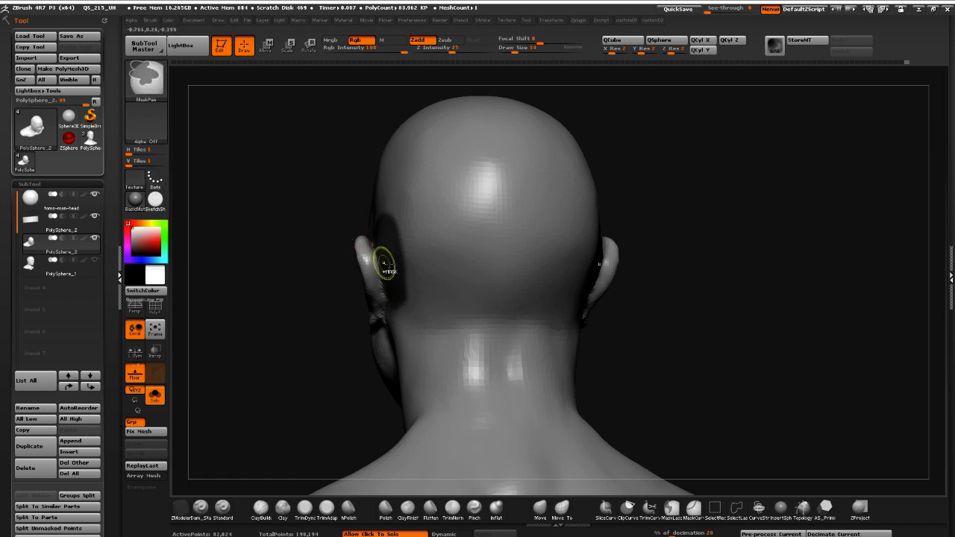
pyautogui.hotkey('ctrl', 'z')
pyautogui.keyDown('ctrl'); pyautogui.click(405, 257); pyautogui.keyUp('ctrl')
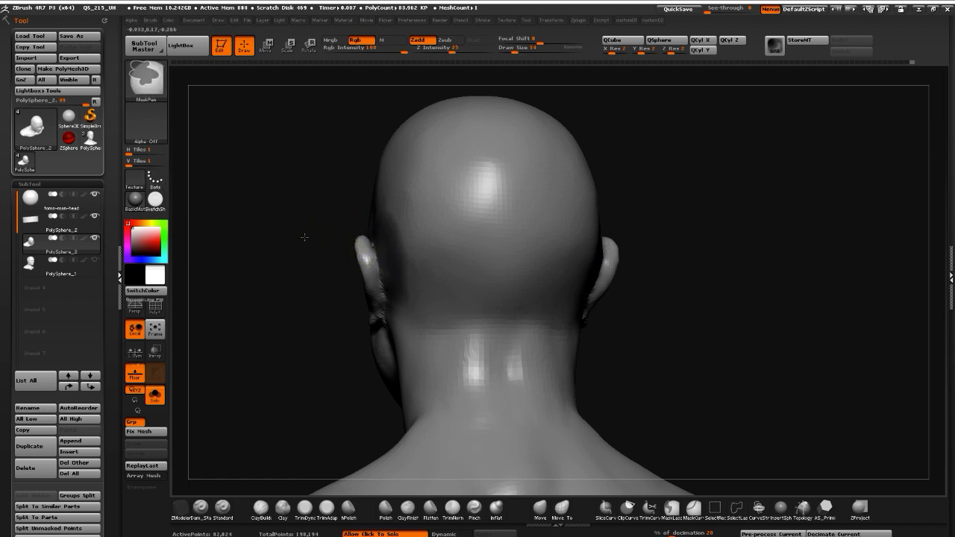
pyautogui.keyDown('ctrl'); pyautogui.click(296, 234); pyautogui.keyUp('ctrl')
# Adjust the unmasked area behind the ear with the Move brush and clear the mask
pyautogui.click(540, 509)
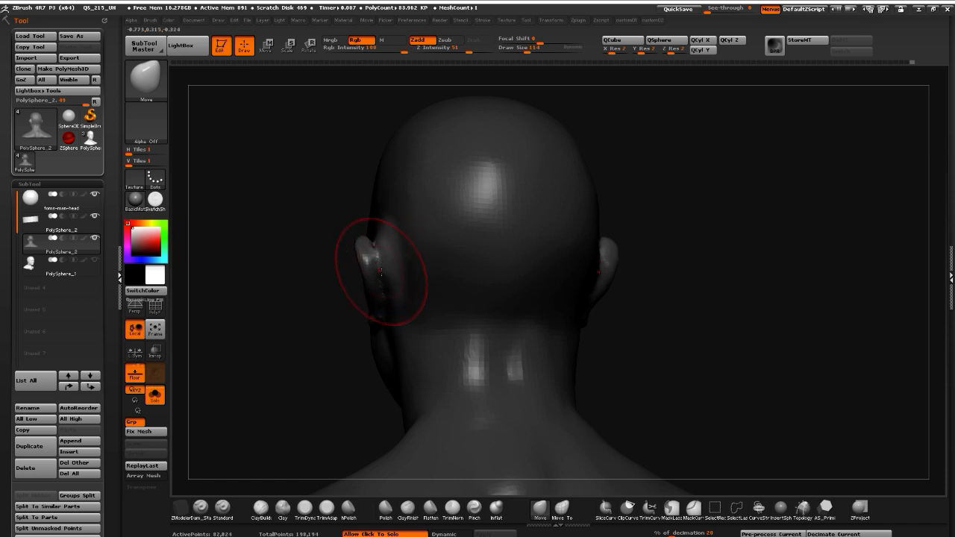
pyautogui.keyDown('shift'); pyautogui.moveTo(274, 245); pyautogui.dragTo(380, 277); pyautogui.keyUp('shift')
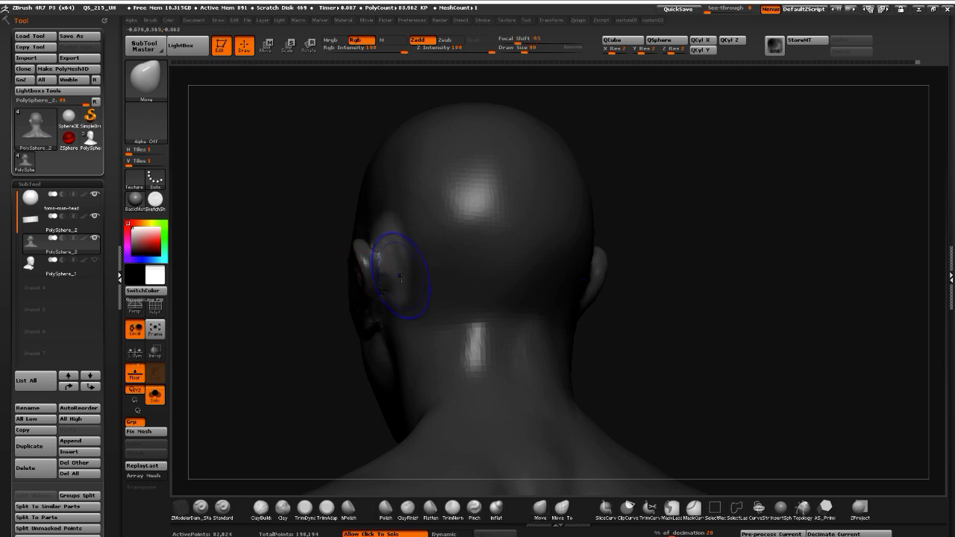
pyautogui.keyDown('shift'); pyautogui.moveTo(306, 258); pyautogui.dragTo(301, 263); pyautogui.keyUp('shift')
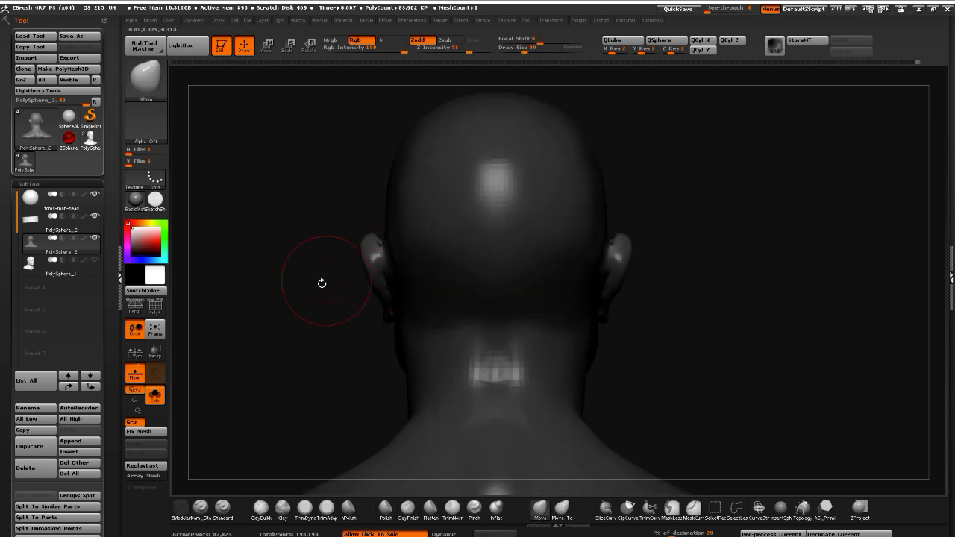
pyautogui.moveTo(320, 297)
pyautogui.keyDown('alt'); pyautogui.mouseDown()
pyautogui.moveTo(333, 283)
pyautogui.moveTo(326, 279)
pyautogui.mouseUp(); pyautogui.keyUp('alt')
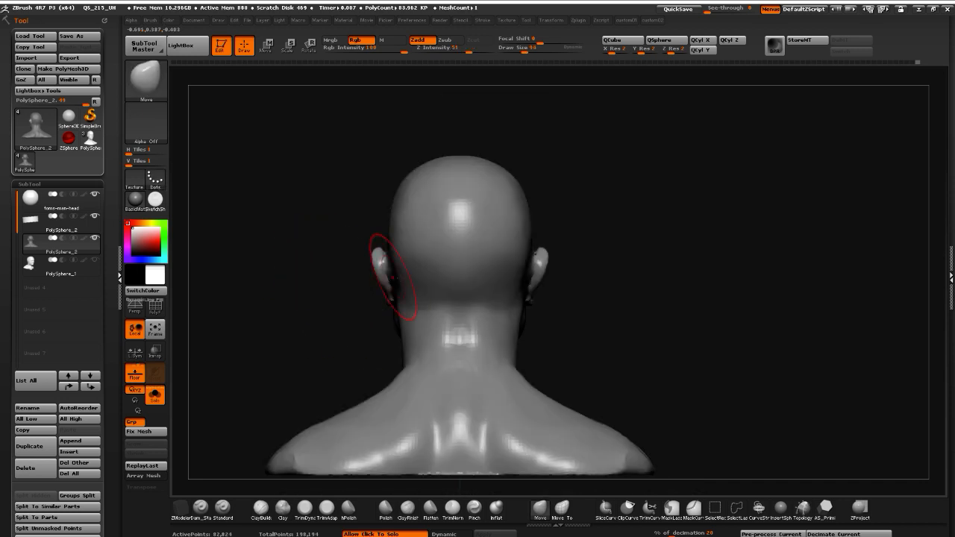
# Adjust the ear and the adjoining skull contour in back view with an enlarged Move brush
pyautogui.press(']')
pyautogui.press(']')
pyautogui.press(']')
pyautogui.press(']')
pyautogui.press(']')
pyautogui.press(']')
pyautogui.moveTo(405, 256); pyautogui.dragTo(408, 276)
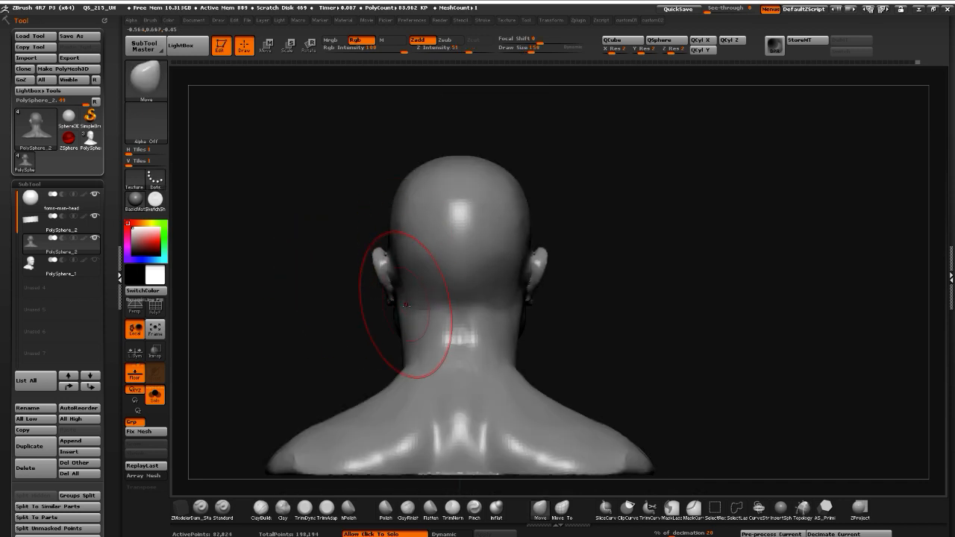
# Pull the side of the neck slightly outward in back view with a smaller Move brush
pyautogui.moveTo(341, 341); pyautogui.dragTo(377, 342)
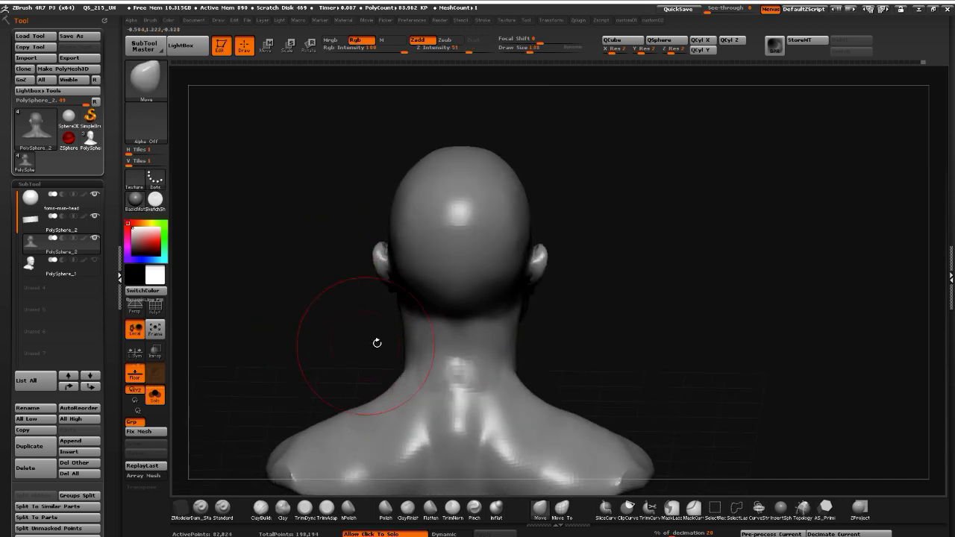
pyautogui.press('[')
pyautogui.moveTo(414, 369); pyautogui.dragTo(406, 368)
# Carve the crease where the back of the ear meets the skull with a small Dam Standard brush
pyautogui.moveTo(326, 334)
pyautogui.mouseDown()
pyautogui.moveTo(186, 328)
pyautogui.moveTo(279, 309)
pyautogui.moveTo(272, 273)
pyautogui.moveTo(305, 266)
pyautogui.moveTo(287, 332)
pyautogui.moveTo(286, 310)
pyautogui.mouseUp()
pyautogui.press('[')
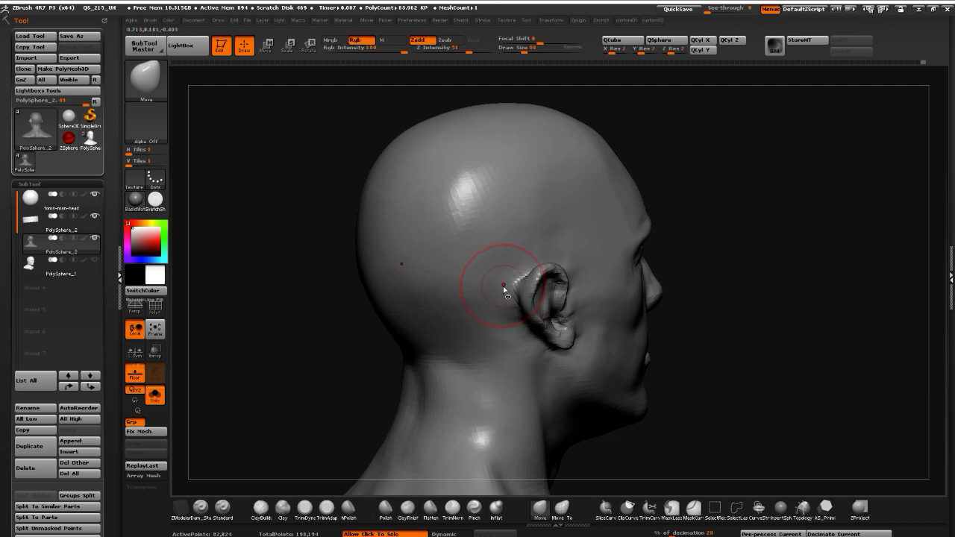
pyautogui.press('ctrl')
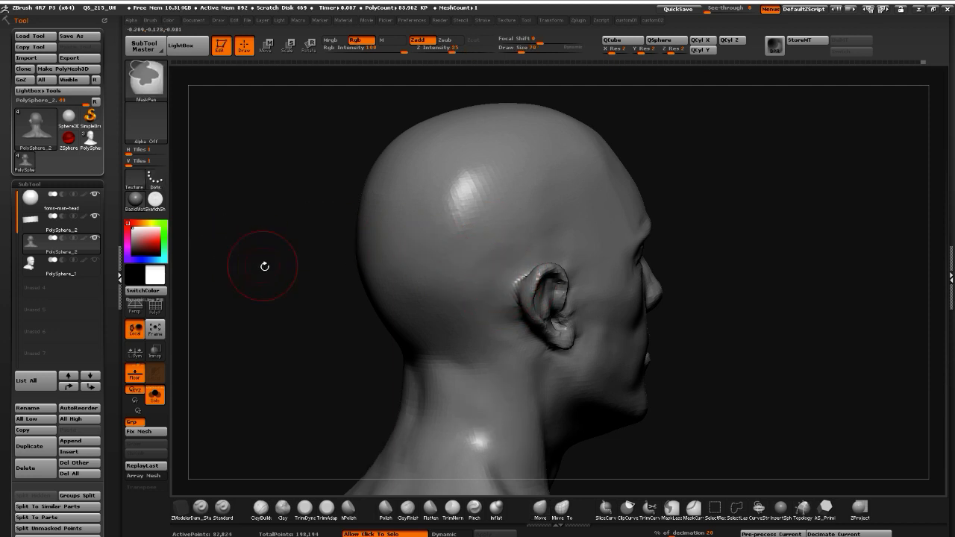
pyautogui.click(200, 507)
pyautogui.moveTo(229, 443)
pyautogui.mouseDown()
pyautogui.moveTo(238, 331)
pyautogui.moveTo(251, 324)
pyautogui.mouseUp()
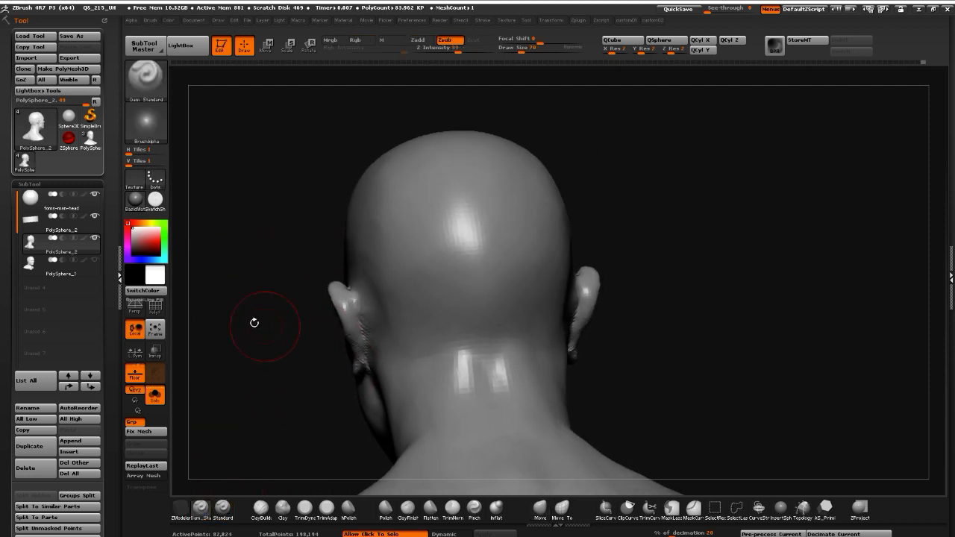
pyautogui.moveTo(357, 303)
pyautogui.mouseDown()
pyautogui.moveTo(366, 357)
pyautogui.moveTo(367, 290)
pyautogui.moveTo(379, 306)
pyautogui.mouseUp()
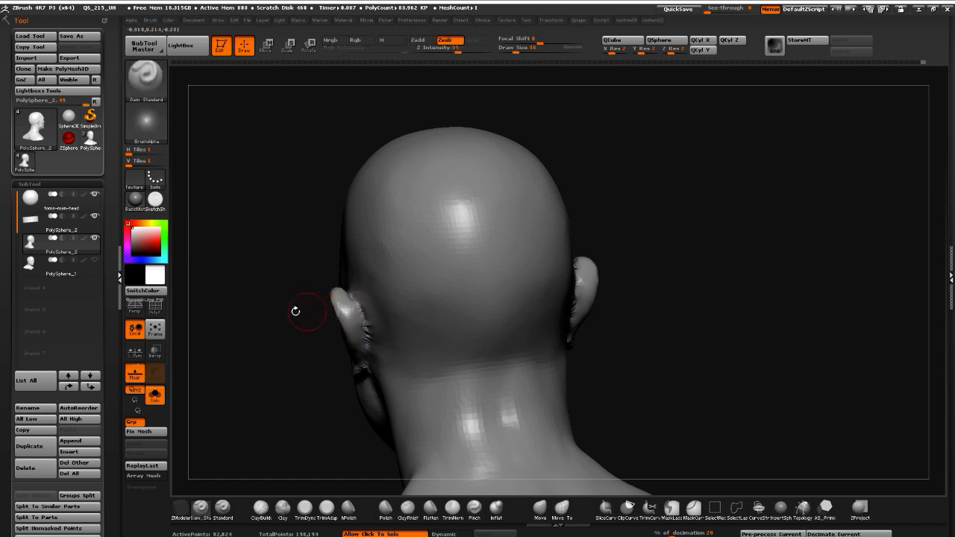
pyautogui.moveTo(294, 309)
pyautogui.mouseDown()
pyautogui.moveTo(246, 279)
pyautogui.moveTo(302, 291)
pyautogui.moveTo(350, 266)
pyautogui.moveTo(259, 277)
pyautogui.moveTo(292, 320)
pyautogui.mouseUp()
# Update the head's DynaMesh and smooth the crease behind the ear
pyautogui.keyDown('ctrl'); pyautogui.moveTo(305, 287); pyautogui.dragTo(447, 243); pyautogui.keyUp('ctrl')
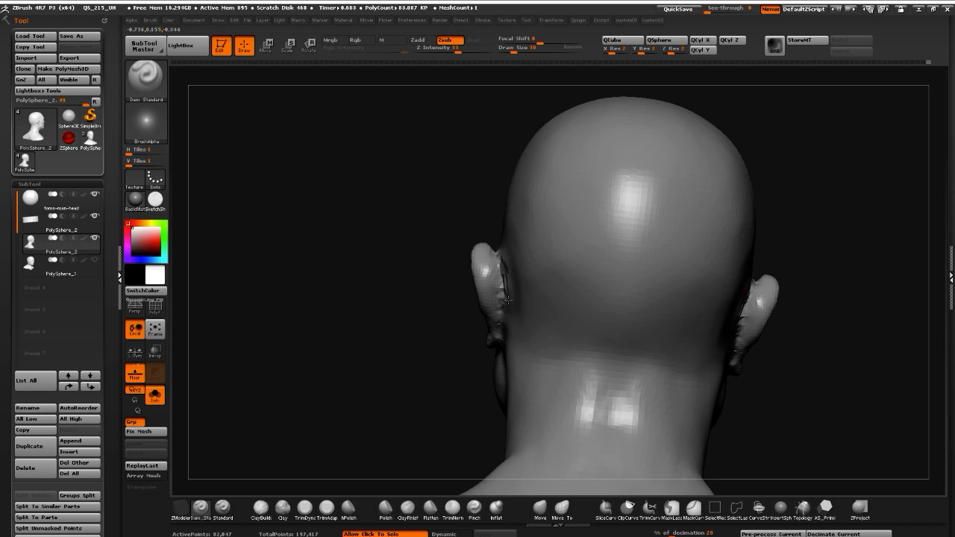
pyautogui.press('shift')
pyautogui.keyDown('shift'); pyautogui.moveTo(507, 316); pyautogui.dragTo(495, 287); pyautogui.keyUp('shift')
# Remesh the head at a DynaMesh resolution of 192 and turn DynaMesh off
pyautogui.moveTo(362, 245); pyautogui.dragTo(561, 336)
pyautogui.moveTo(653, 394); pyautogui.dragTo(583, 383)
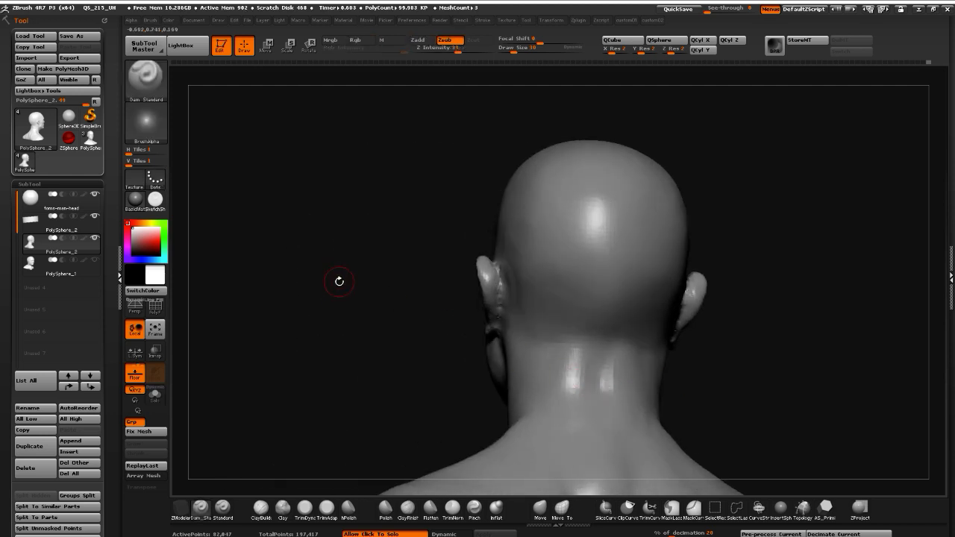
pyautogui.hotkey('ctrl', '2')
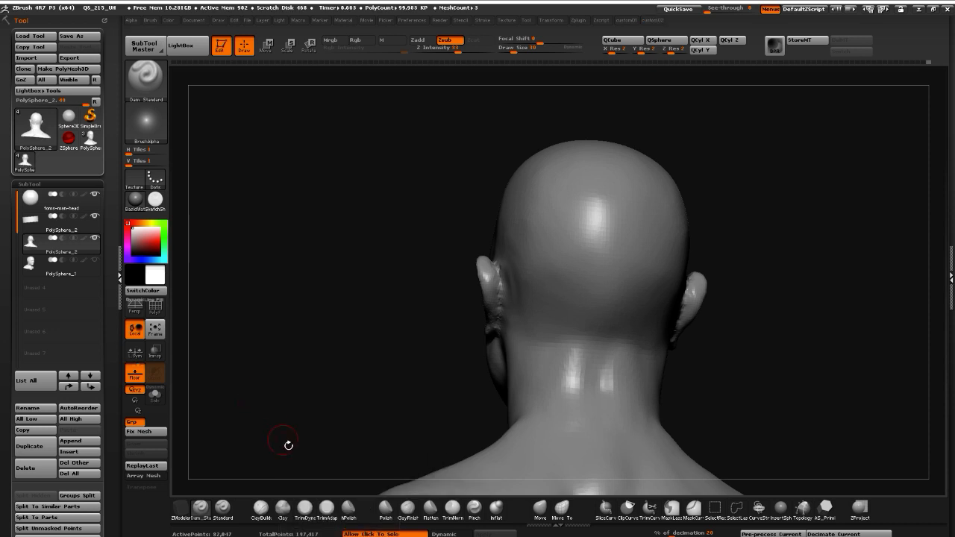
pyautogui.keyDown('ctrl'); pyautogui.moveTo(289, 403); pyautogui.dragTo(256, 342); pyautogui.keyUp('ctrl')
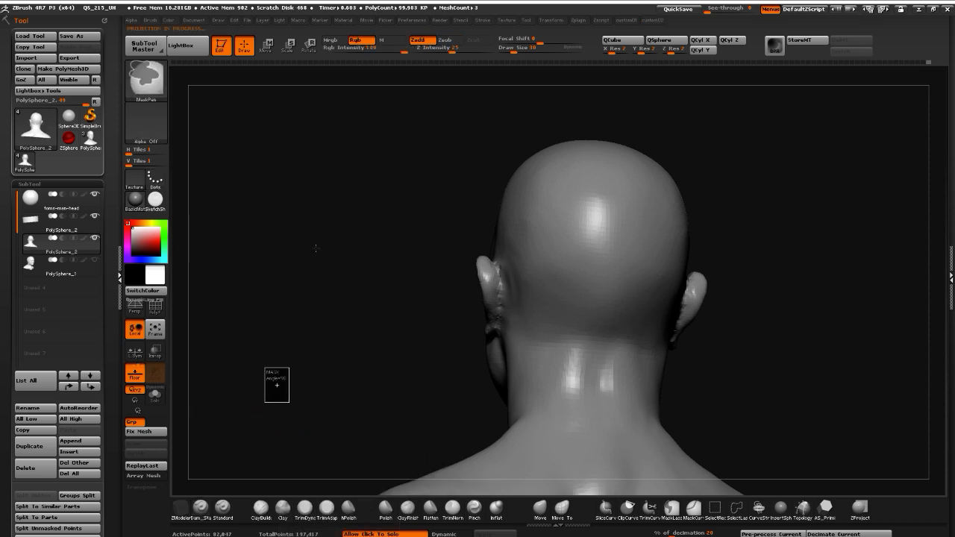
pyautogui.moveTo(319, 256); pyautogui.dragTo(382, 253)
pyautogui.keyDown('alt'); pyautogui.moveTo(216, 304); pyautogui.dragTo(333, 302); pyautogui.keyUp('alt')
pyautogui.hotkey('ctrl', '2')
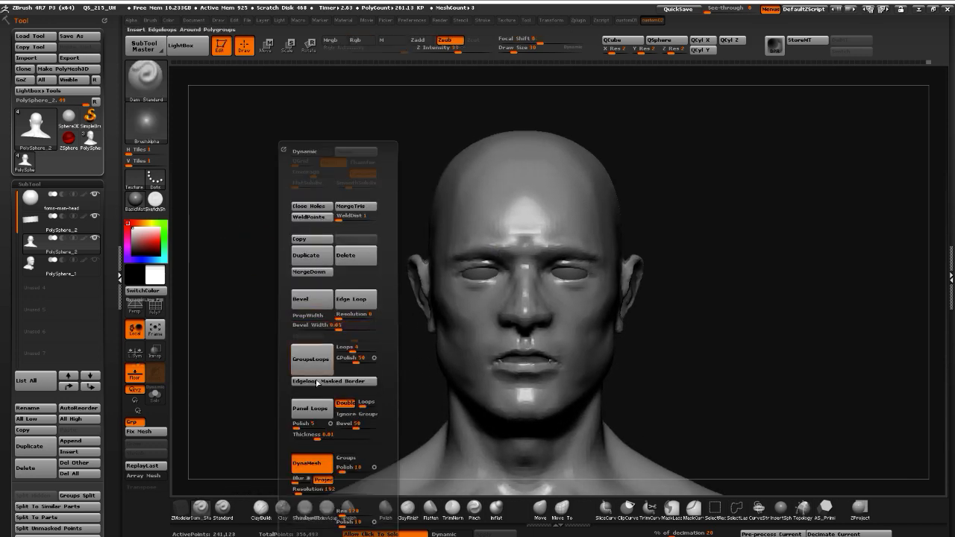
pyautogui.click(309, 464)
# Build up the junction between the back of the ear and the skull with the Clay brush and smooth around the earlobe
pyautogui.moveTo(230, 331); pyautogui.dragTo(364, 329)
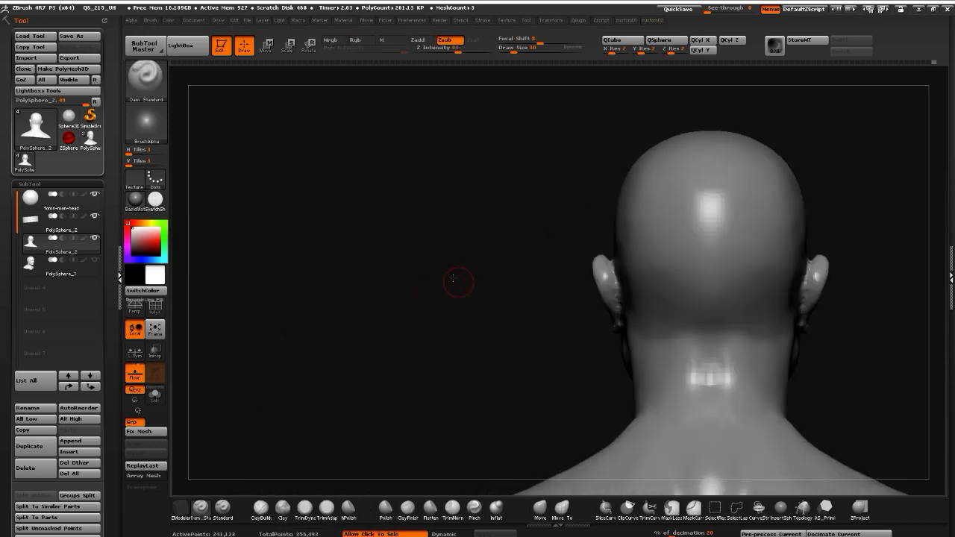
pyautogui.keyDown('alt'); pyautogui.moveTo(458, 283); pyautogui.dragTo(421, 351); pyautogui.keyUp('alt')
pyautogui.moveTo(420, 321); pyautogui.dragTo(452, 300)
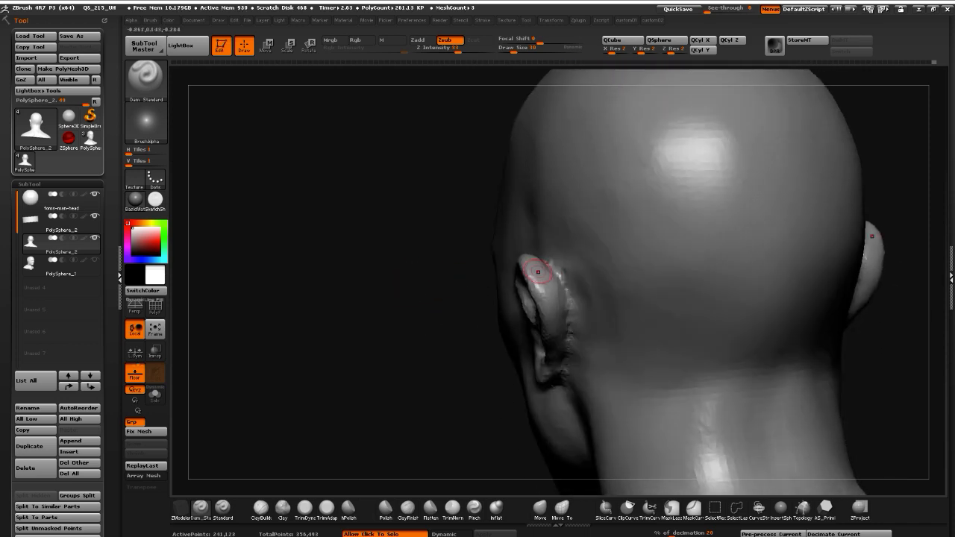
pyautogui.click(283, 508)
pyautogui.moveTo(284, 480); pyautogui.dragTo(282, 362)
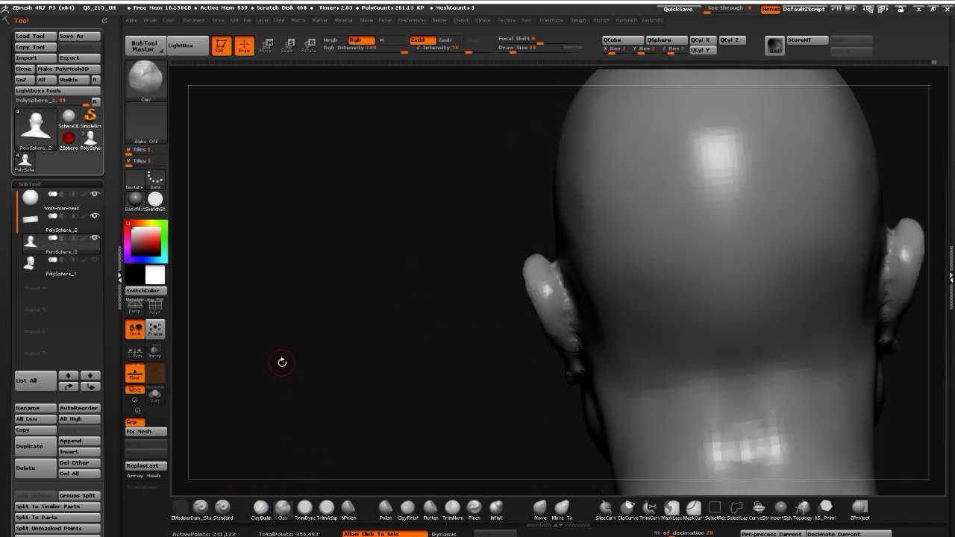
pyautogui.moveTo(371, 320); pyautogui.dragTo(559, 279)
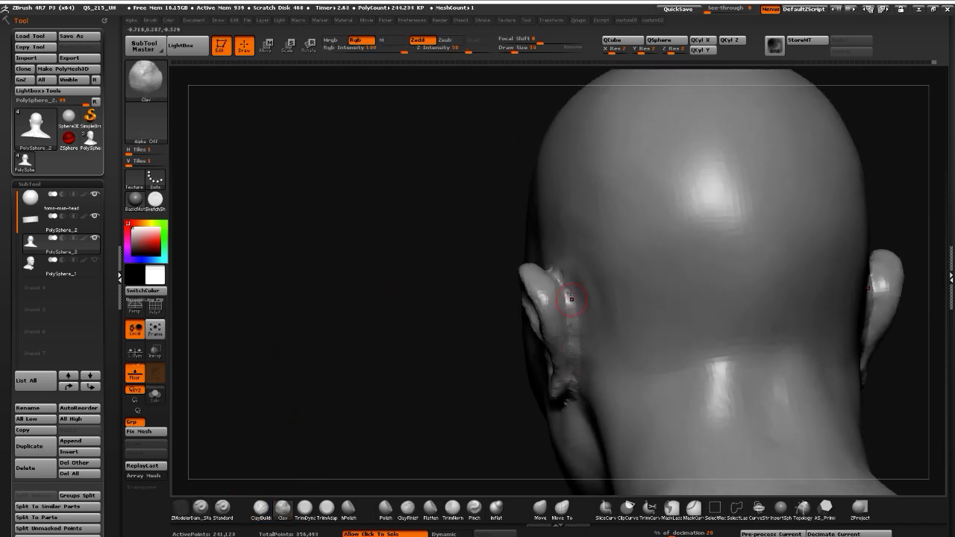
pyautogui.moveTo(437, 305); pyautogui.dragTo(559, 420)
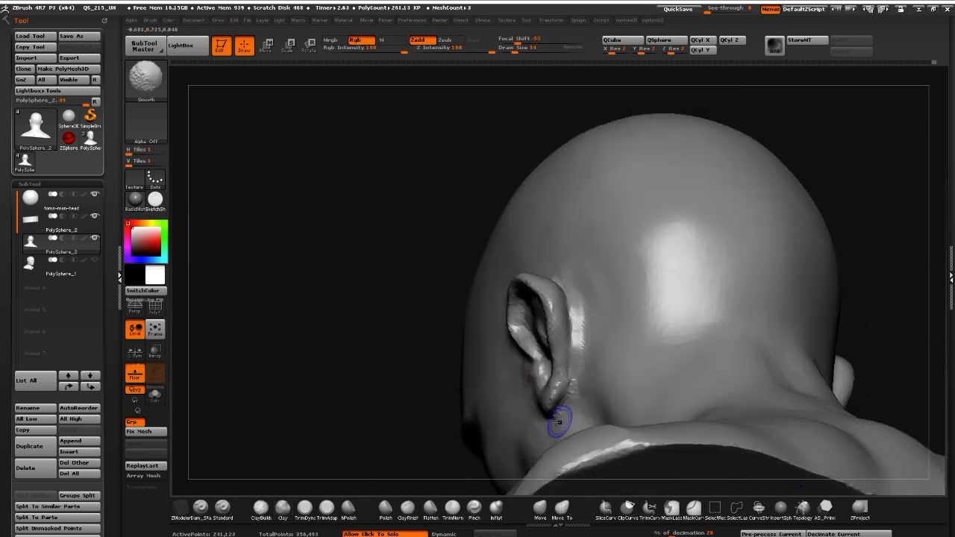
# Isolate the head and carve the crease beneath and behind the earlobe with the Dam Standard brush
pyautogui.click(200, 507)
pyautogui.click(154, 396)
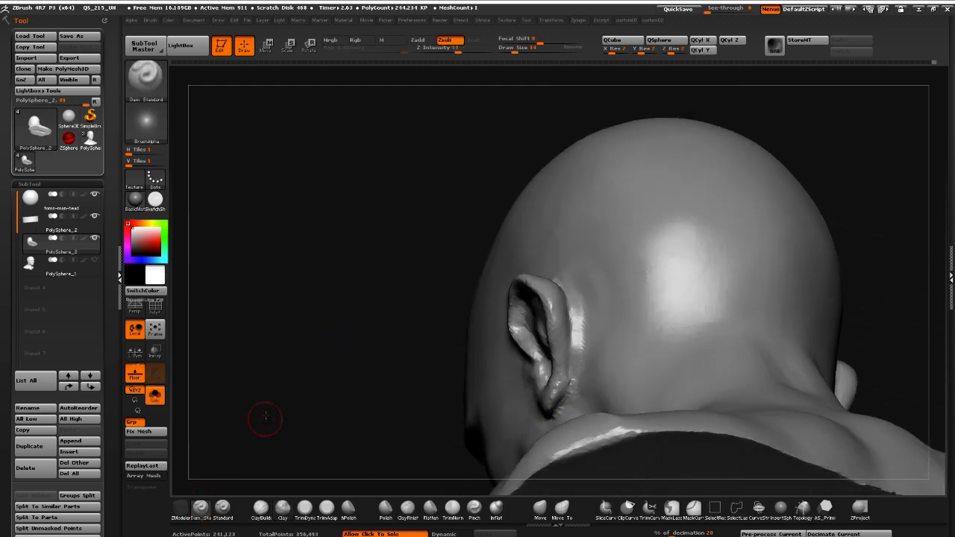
pyautogui.moveTo(260, 417); pyautogui.dragTo(531, 387)
pyautogui.moveTo(547, 423)
pyautogui.mouseDown()
pyautogui.moveTo(561, 417)
pyautogui.moveTo(562, 399)
pyautogui.mouseUp()
pyautogui.moveTo(358, 305)
pyautogui.mouseDown()
pyautogui.moveTo(288, 336)
pyautogui.moveTo(316, 324)
pyautogui.moveTo(376, 353)
pyautogui.moveTo(443, 357)
pyautogui.mouseUp()
pyautogui.keyDown('alt'); pyautogui.moveTo(630, 439); pyautogui.dragTo(714, 388); pyautogui.keyUp('alt')
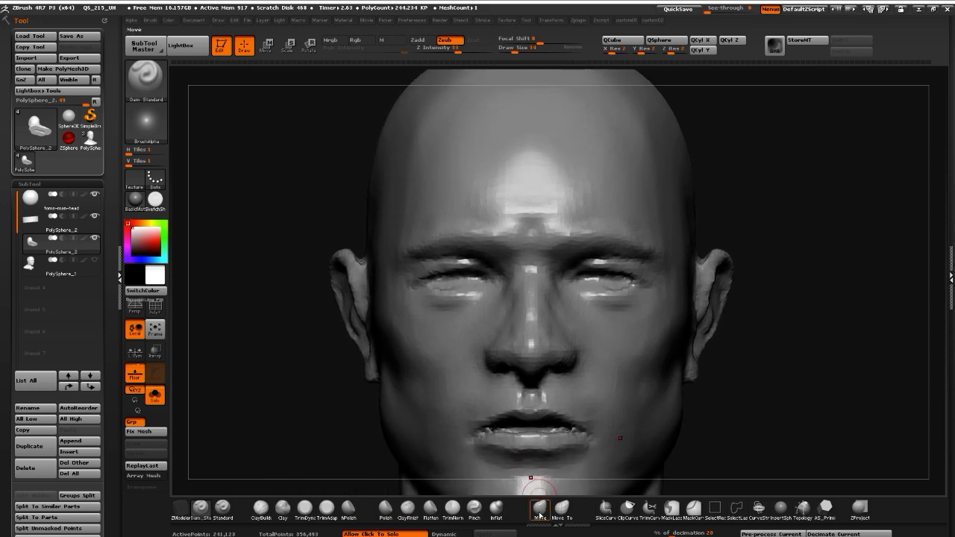
# Pull the lower rim of the ear slightly outward and upward with the Move brush
pyautogui.press('b')
pyautogui.press('m')
pyautogui.press('v')
pyautogui.moveTo(360, 348); pyautogui.dragTo(354, 340)
pyautogui.press('[')
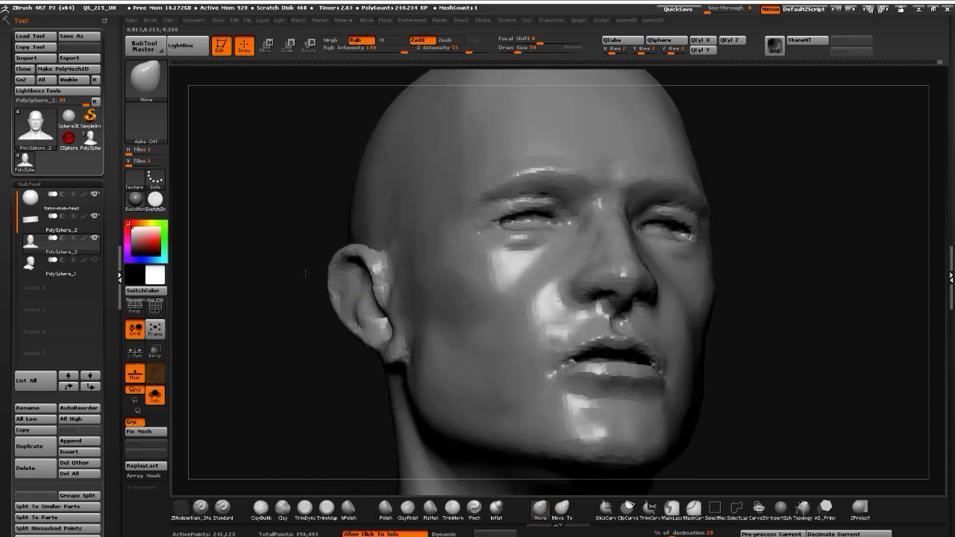
# Carve the groove along the inside of the ear's upper rim with the Dam Standard brush
pyautogui.moveTo(186, 293); pyautogui.dragTo(230, 288)
pyautogui.press('b')
pyautogui.press('d')
pyautogui.press('s')
pyautogui.moveTo(203, 463); pyautogui.dragTo(308, 302)
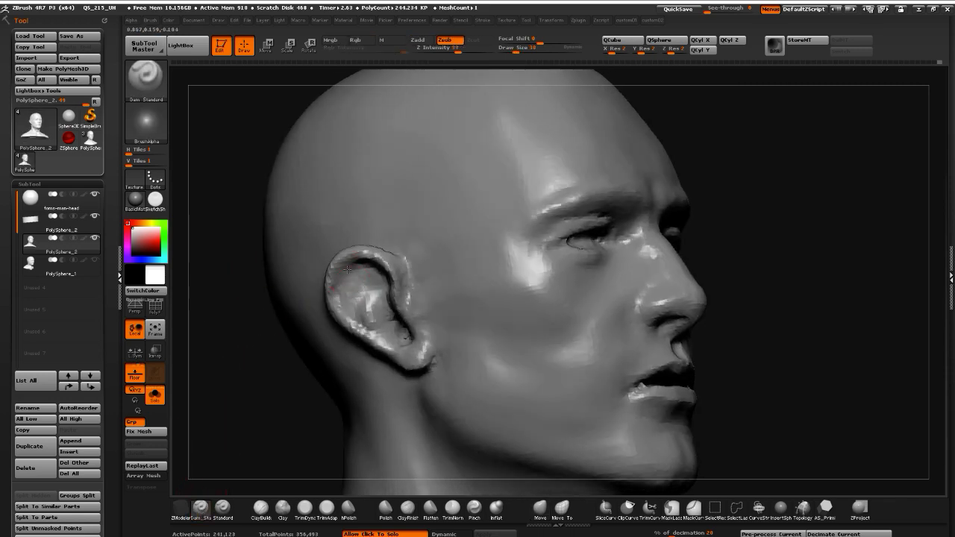
pyautogui.moveTo(347, 270)
pyautogui.mouseDown()
pyautogui.moveTo(337, 303)
pyautogui.moveTo(362, 312)
pyautogui.moveTo(378, 279)
pyautogui.mouseUp()
pyautogui.moveTo(253, 265)
pyautogui.mouseDown()
pyautogui.moveTo(240, 292)
pyautogui.moveTo(347, 287)
pyautogui.mouseUp()
pyautogui.moveTo(210, 393); pyautogui.dragTo(206, 407)
# Pull the front part of the ear back toward its inner hollow with an enlarged Move brush
pyautogui.click(540, 510)
pyautogui.press(']')
pyautogui.press(']')
pyautogui.press(']')
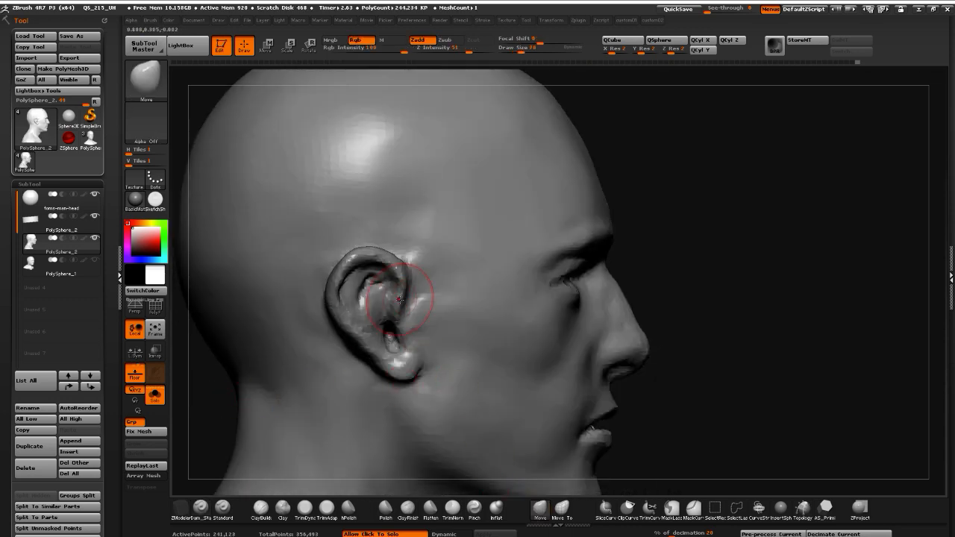
pyautogui.moveTo(402, 294); pyautogui.dragTo(390, 299)
# Carve the hollow leading down to the ear canal with the Dam Standard brush and smooth it
pyautogui.click(201, 510)
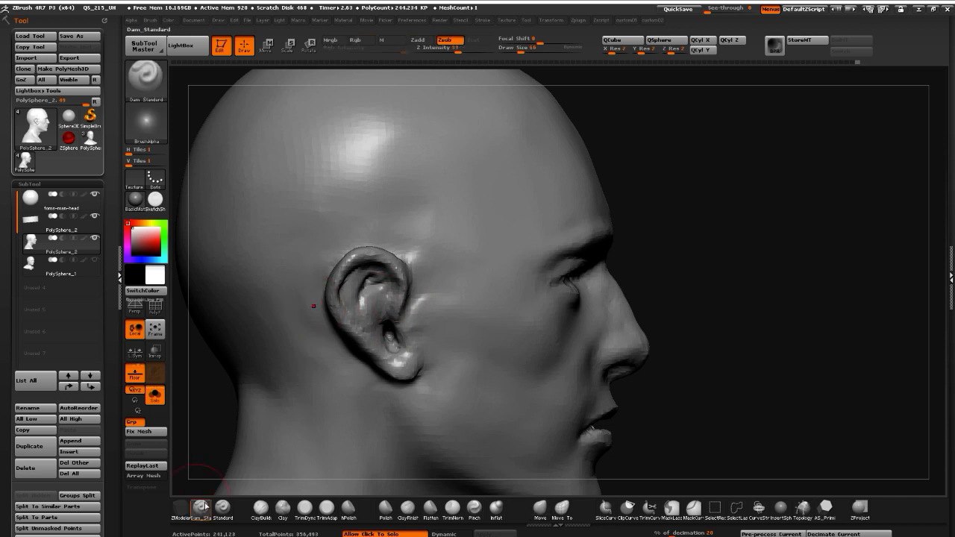
pyautogui.moveTo(386, 323); pyautogui.dragTo(394, 346)
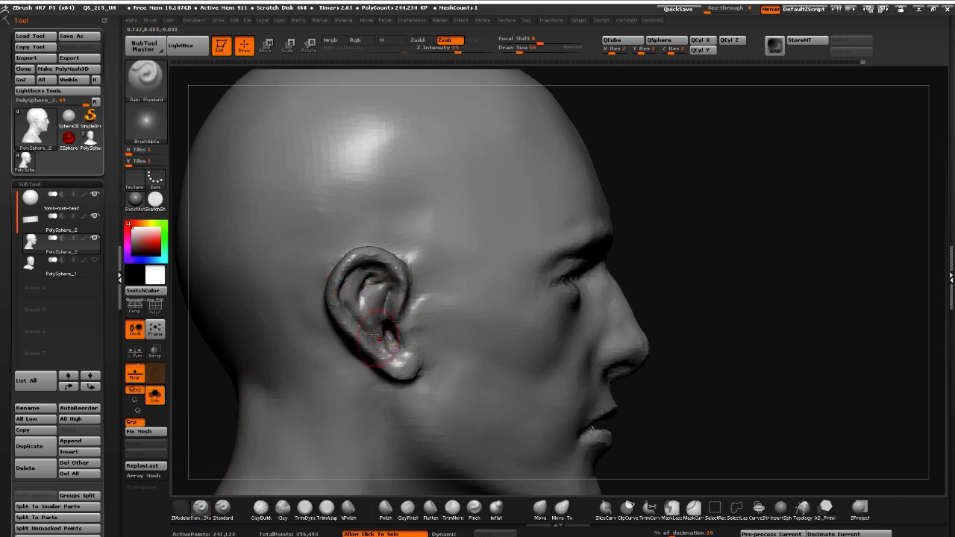
pyautogui.moveTo(180, 358)
pyautogui.mouseDown()
pyautogui.moveTo(206, 338)
pyautogui.moveTo(242, 337)
pyautogui.mouseUp()
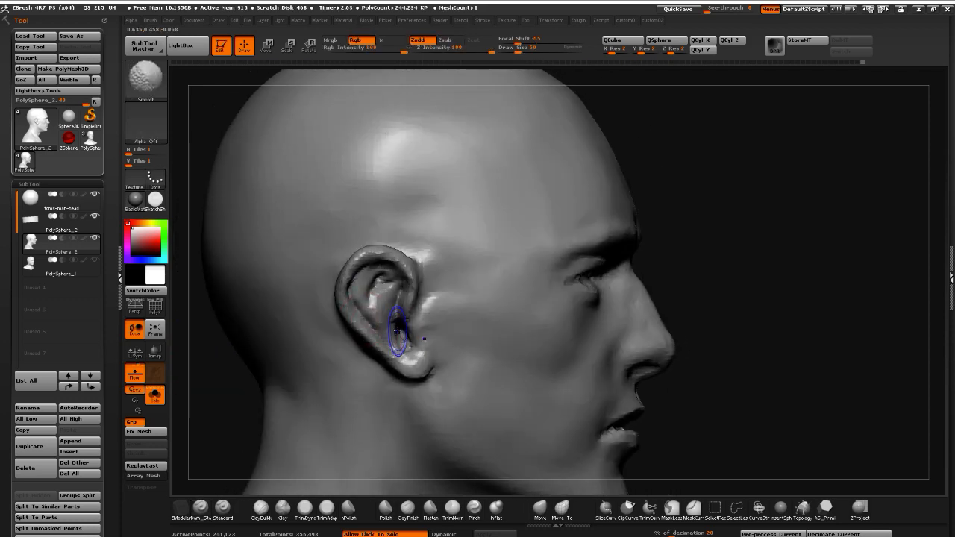
pyautogui.keyDown('shift'); pyautogui.moveTo(399, 323); pyautogui.dragTo(396, 332); pyautogui.keyUp('shift')
# Dismiss the desktop notification, mask the lower hollow around the ear canal with a small brush and invert the mask
pyautogui.click(541, 510)
pyautogui.moveTo(194, 358); pyautogui.dragTo(309, 341)
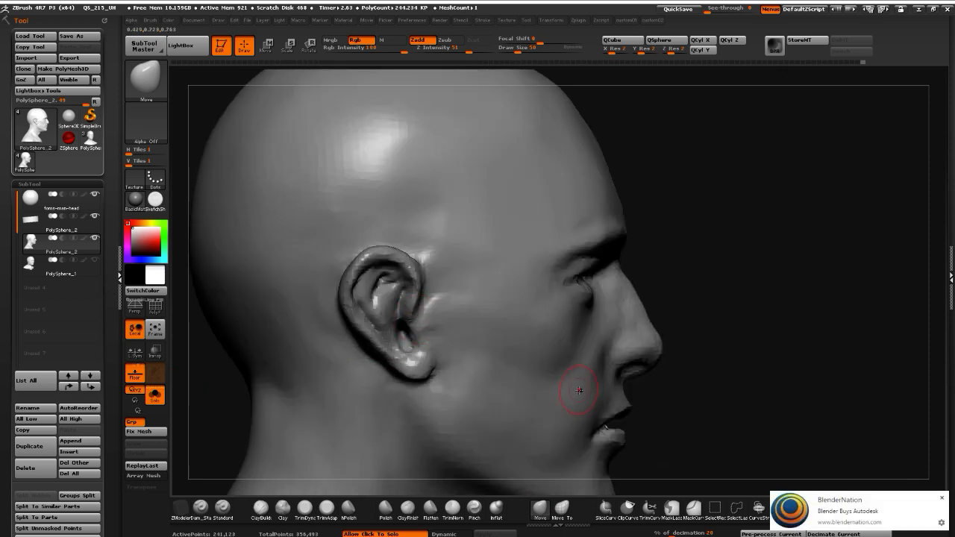
pyautogui.click(941, 499)
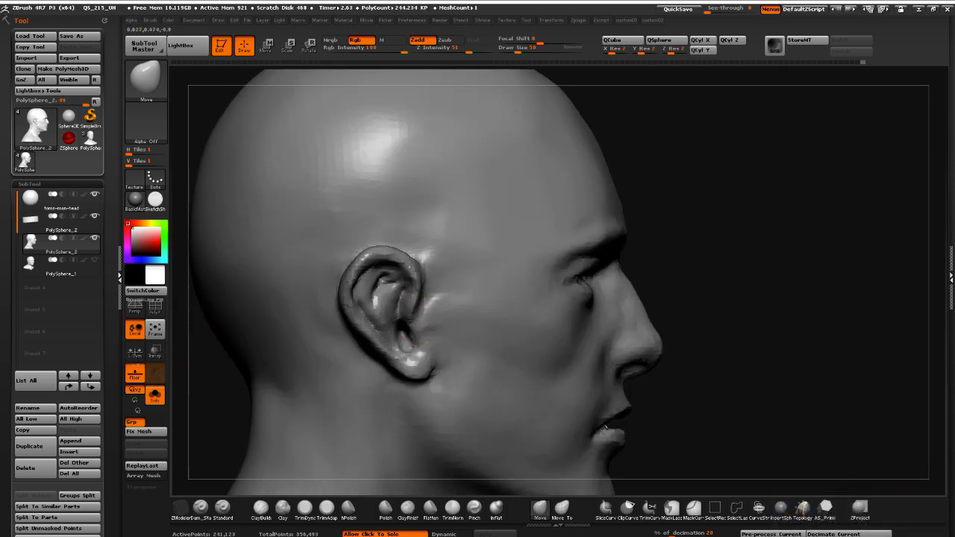
pyautogui.keyDown('alt'); pyautogui.moveTo(199, 333); pyautogui.dragTo(199, 366); pyautogui.keyUp('alt')
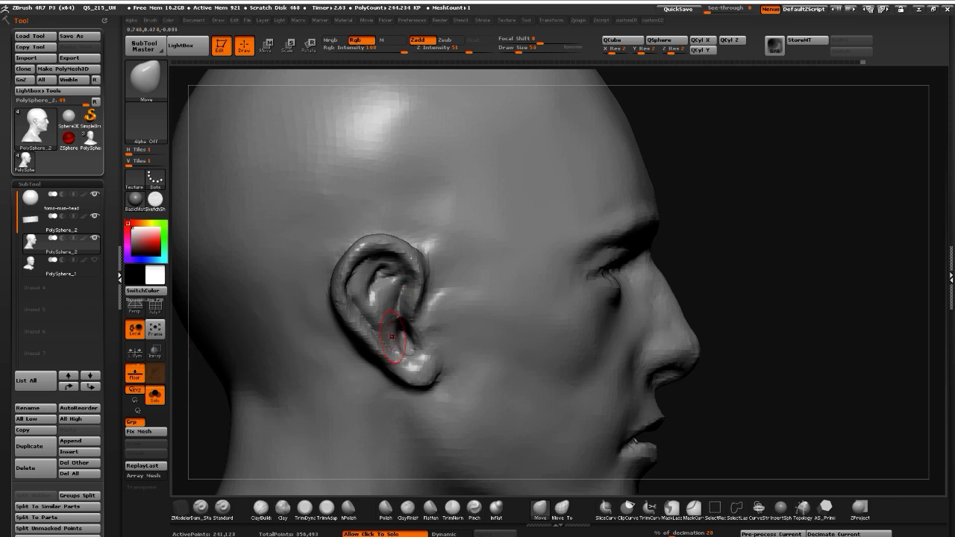
pyautogui.press('[')
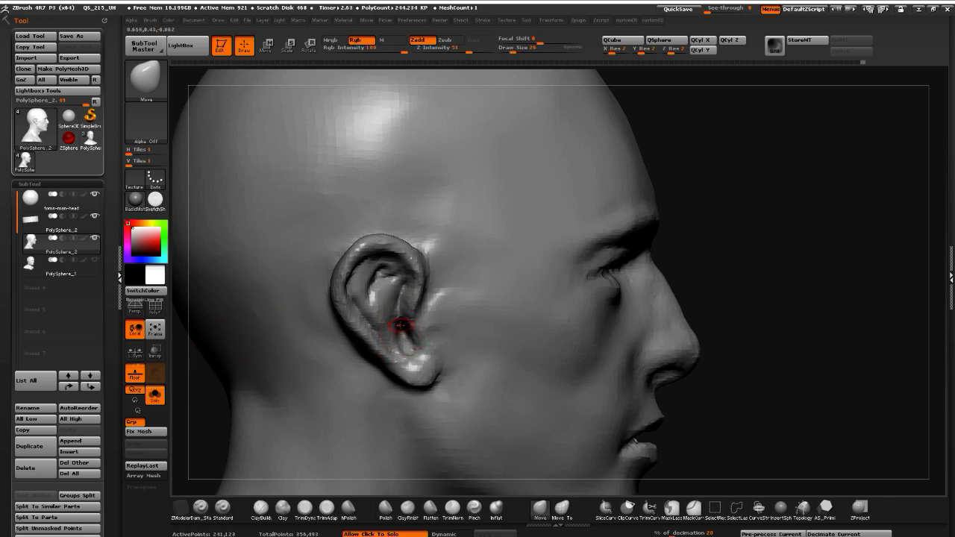
pyautogui.press('ctrl')
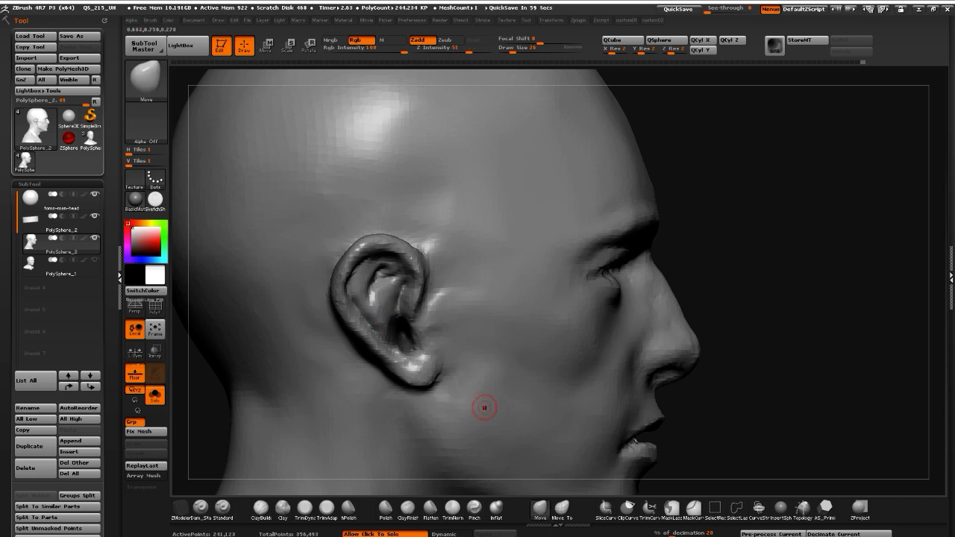
pyautogui.press('ctrl')
pyautogui.press('ctrl')
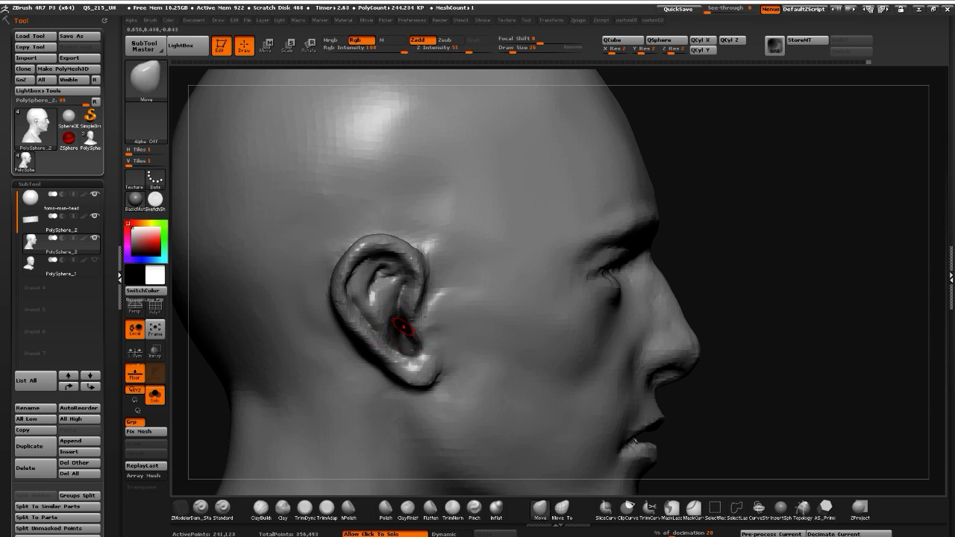
pyautogui.press('ctrl')
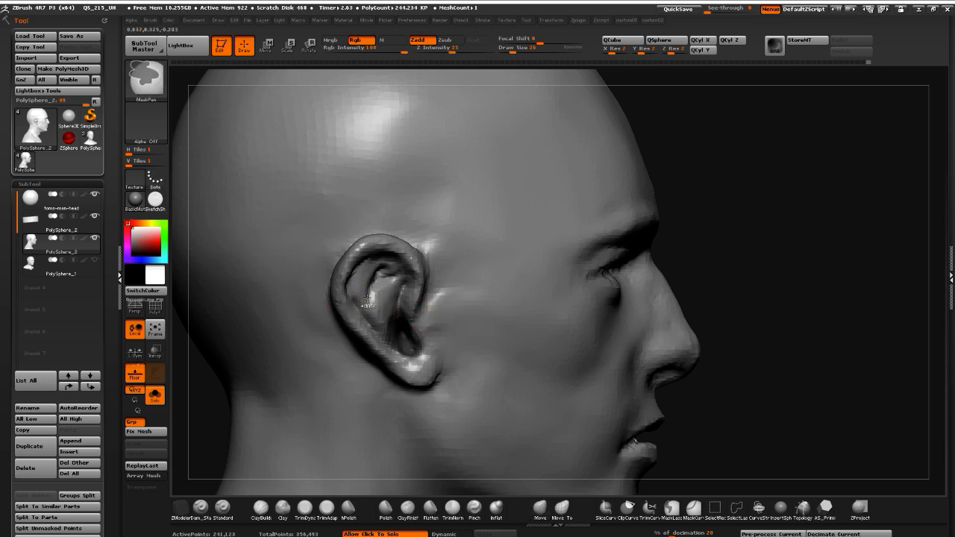
pyautogui.press('ctrl')
pyautogui.keyDown('ctrl'); pyautogui.click(766, 434); pyautogui.keyUp('ctrl')
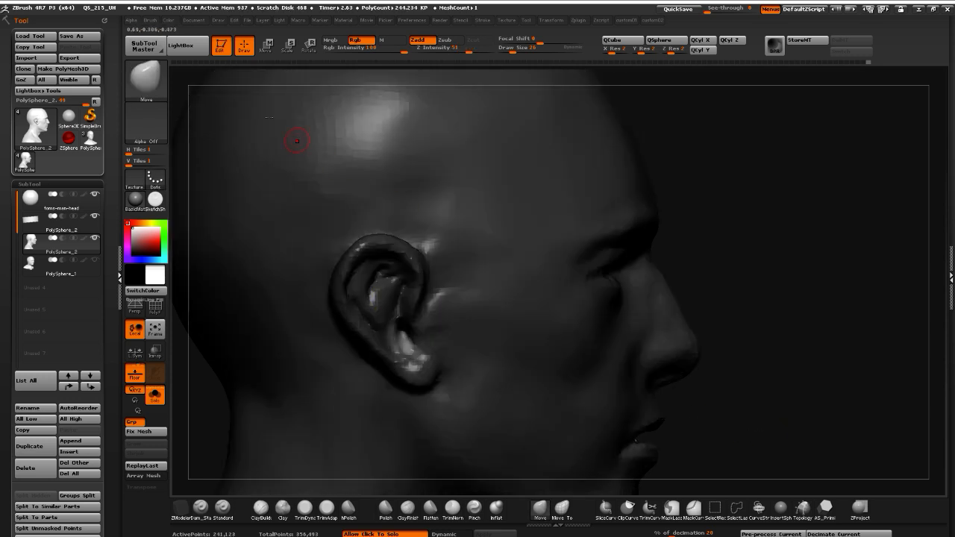
# Shift the unmasked ear hollow forward toward the face with a Transpose move and clear the mask
pyautogui.click(267, 46)
pyautogui.moveTo(406, 338); pyautogui.dragTo(609, 338)
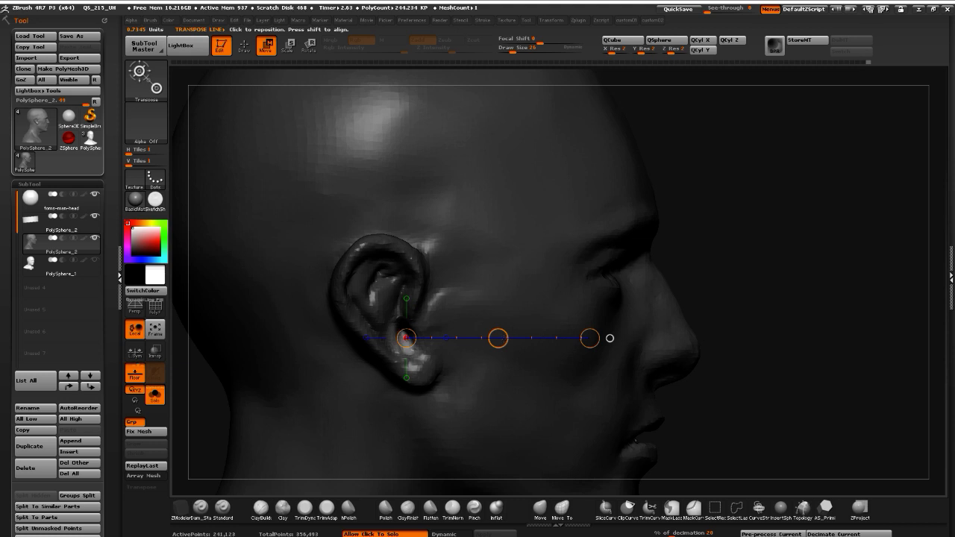
pyautogui.moveTo(499, 338); pyautogui.dragTo(516, 338)
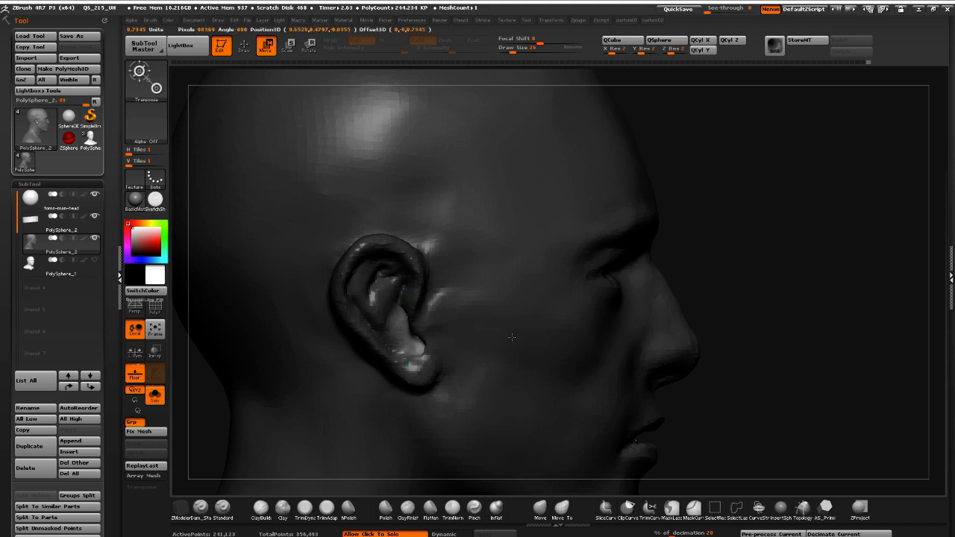
pyautogui.moveTo(511, 337); pyautogui.dragTo(512, 338)
pyautogui.click(245, 47)
pyautogui.moveTo(721, 399)
pyautogui.keyDown('ctrl'); pyautogui.mouseDown()
pyautogui.moveTo(731, 410)
pyautogui.moveTo(748, 401)
pyautogui.moveTo(732, 414)
pyautogui.moveTo(707, 408)
pyautogui.mouseUp(); pyautogui.keyUp('ctrl')
# Build up the surface inside the ear hollow beside the canal with the Clay brush
pyautogui.press('[')
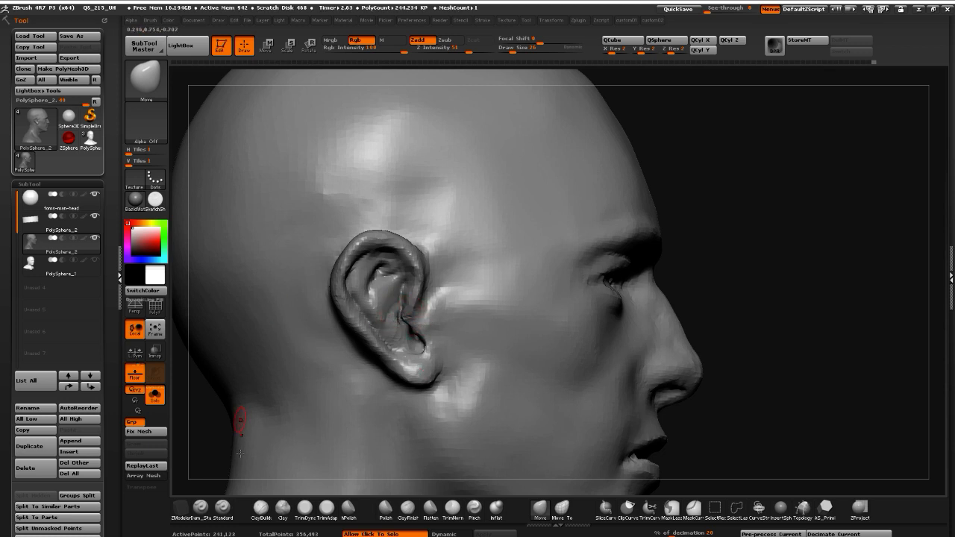
pyautogui.click(283, 508)
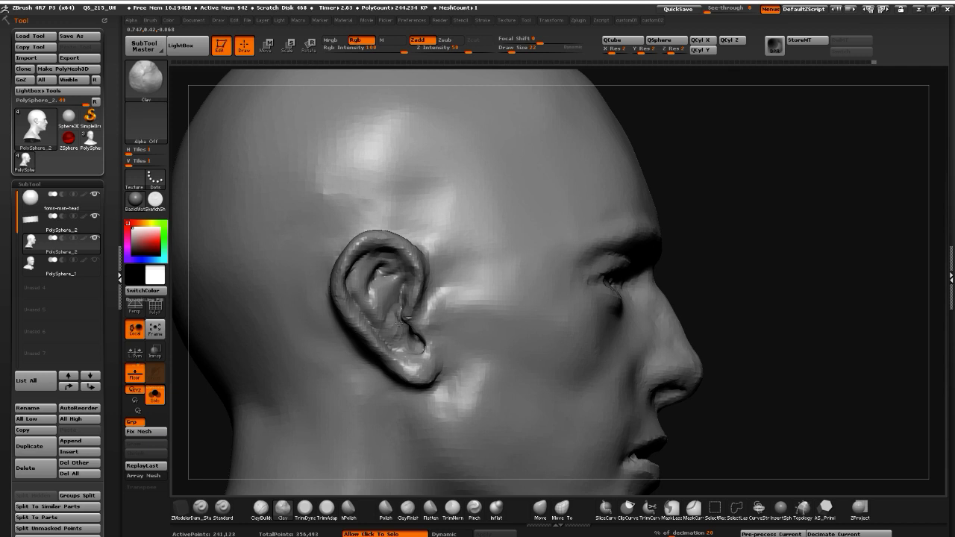
pyautogui.moveTo(398, 323)
pyautogui.mouseDown()
pyautogui.moveTo(394, 311)
pyautogui.moveTo(395, 327)
pyautogui.mouseUp()
# Reshape the tragus at the front of the ear with the Move brush and smooth it
pyautogui.click(540, 510)
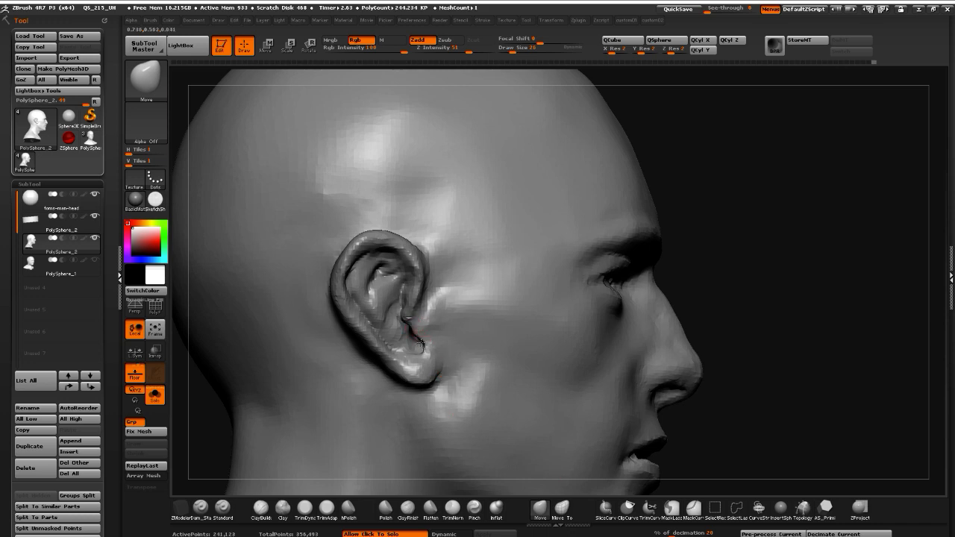
pyautogui.moveTo(784, 439); pyautogui.dragTo(672, 418)
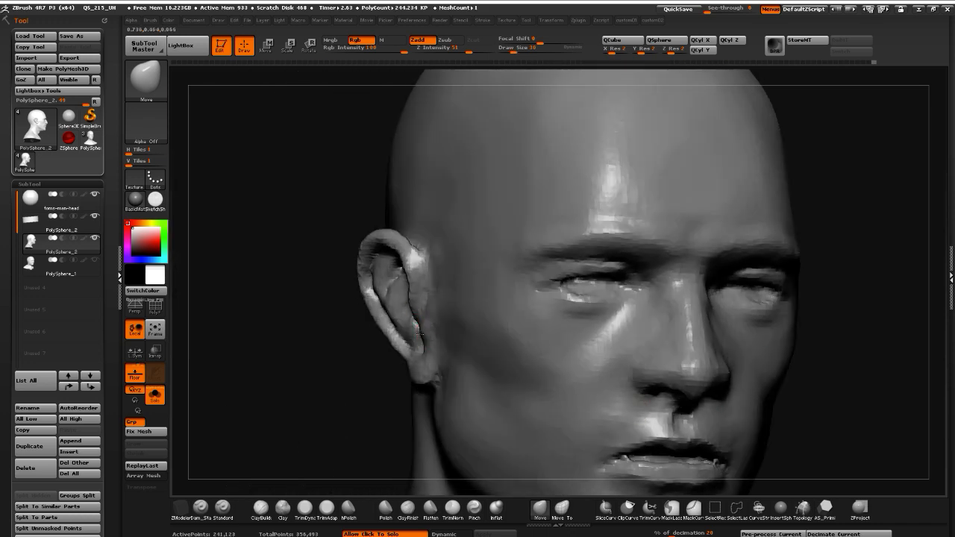
pyautogui.moveTo(419, 334); pyautogui.dragTo(419, 338)
pyautogui.moveTo(260, 318); pyautogui.dragTo(329, 336)
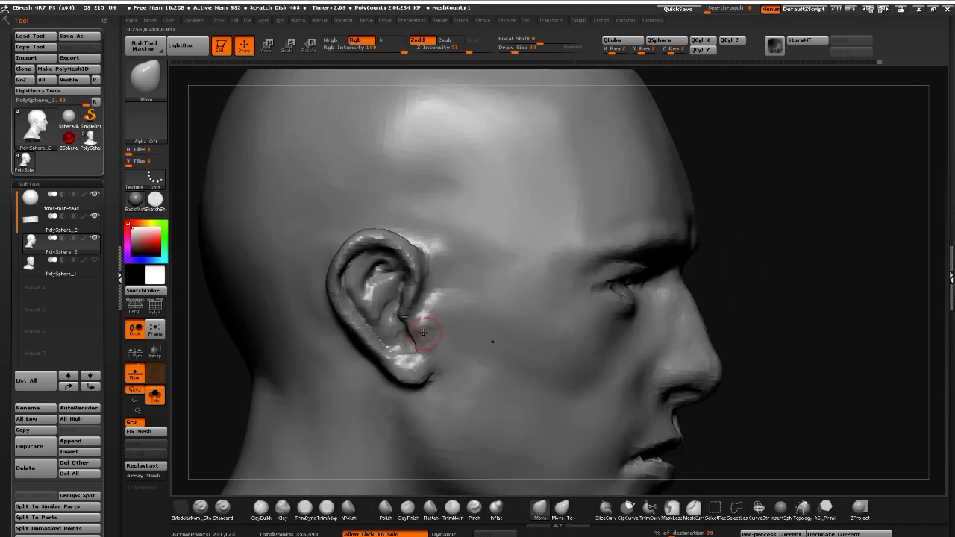
pyautogui.keyDown('shift'); pyautogui.moveTo(422, 329); pyautogui.dragTo(425, 335); pyautogui.keyUp('shift')
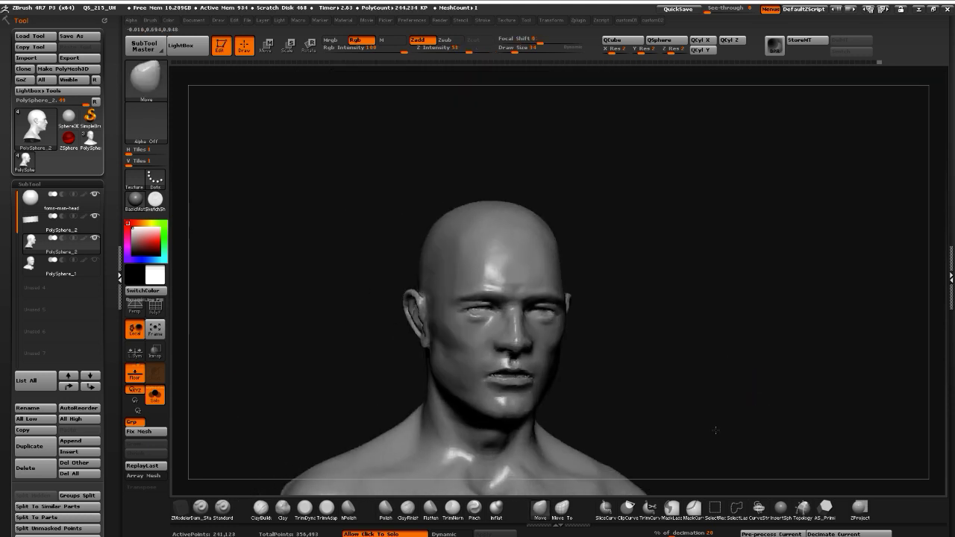
# Try to extend the outer corners of the eyes
pyautogui.moveTo(248, 311); pyautogui.dragTo(303, 320)
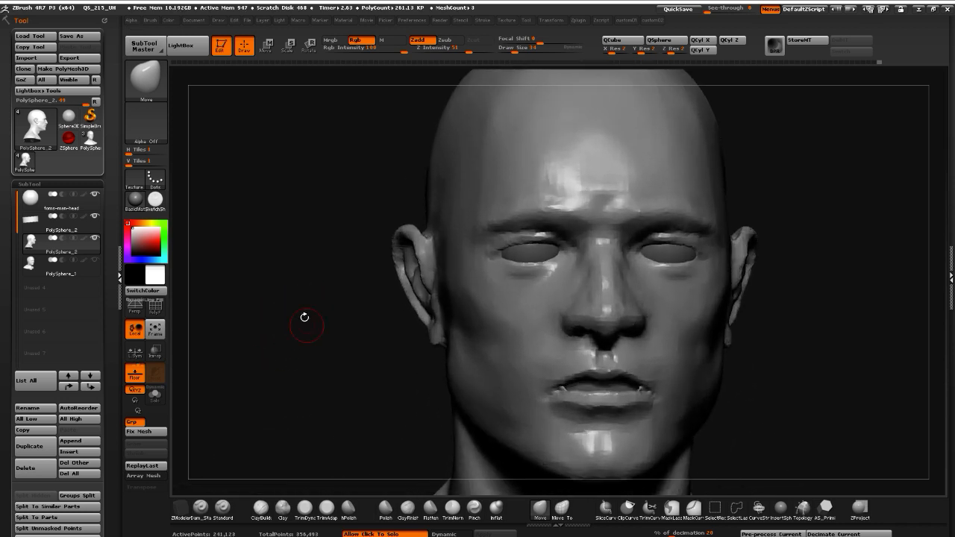
pyautogui.moveTo(336, 277)
pyautogui.mouseDown()
pyautogui.moveTo(313, 329)
pyautogui.moveTo(363, 326)
pyautogui.moveTo(411, 302)
pyautogui.mouseUp()
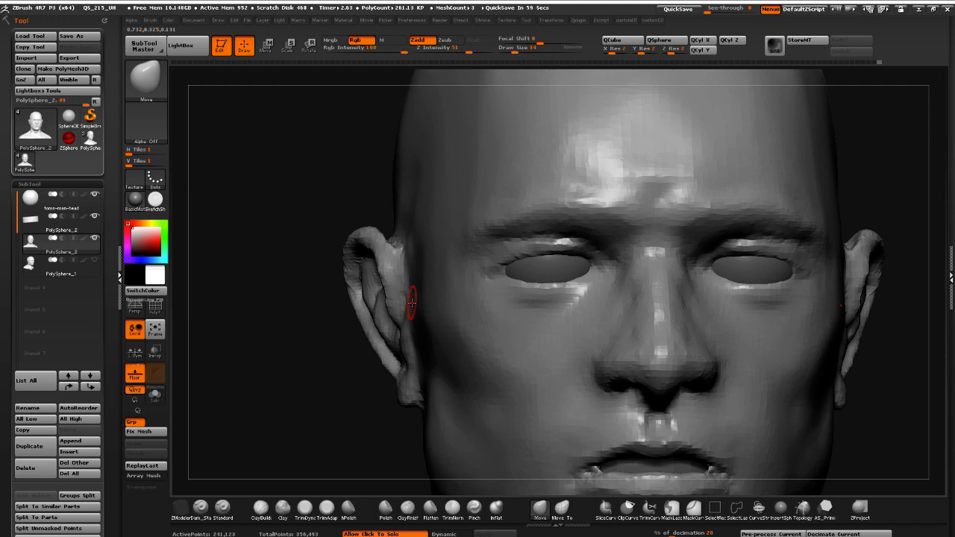
pyautogui.moveTo(277, 343)
pyautogui.keyDown('alt'); pyautogui.mouseDown()
pyautogui.moveTo(260, 333)
pyautogui.moveTo(269, 347)
pyautogui.moveTo(300, 323)
pyautogui.moveTo(316, 360)
pyautogui.mouseUp(); pyautogui.keyUp('alt')
pyautogui.moveTo(469, 252); pyautogui.dragTo(448, 252)
pyautogui.press('b')
pyautogui.press('d')
pyautogui.press('s')
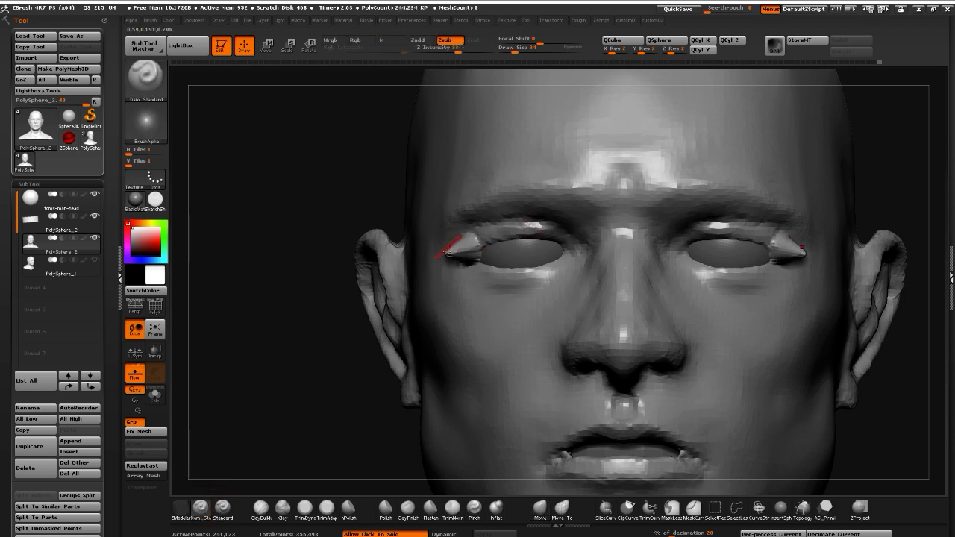
pyautogui.hotkey('ctrl', 'z')
# Carve the lower eyelid edge and the upper eyelid crease around the eyes with the Dam Standard brush
pyautogui.moveTo(474, 248)
pyautogui.mouseDown()
pyautogui.moveTo(544, 237)
pyautogui.moveTo(573, 252)
pyautogui.mouseUp()
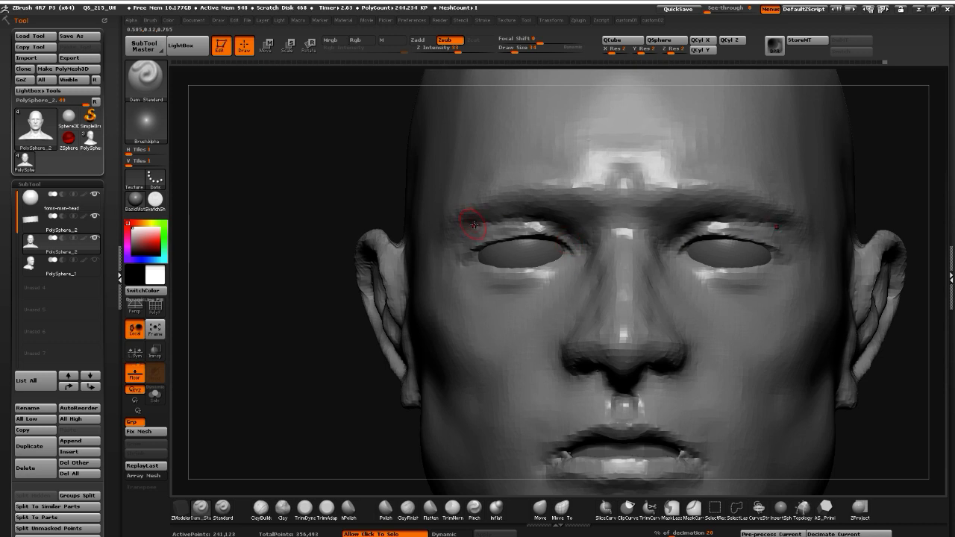
pyautogui.moveTo(474, 225); pyautogui.dragTo(568, 231)
pyautogui.moveTo(558, 270)
pyautogui.mouseDown()
pyautogui.moveTo(468, 262)
pyautogui.moveTo(485, 272)
pyautogui.moveTo(566, 254)
pyautogui.mouseUp()
pyautogui.hotkey('ctrl', 'z')
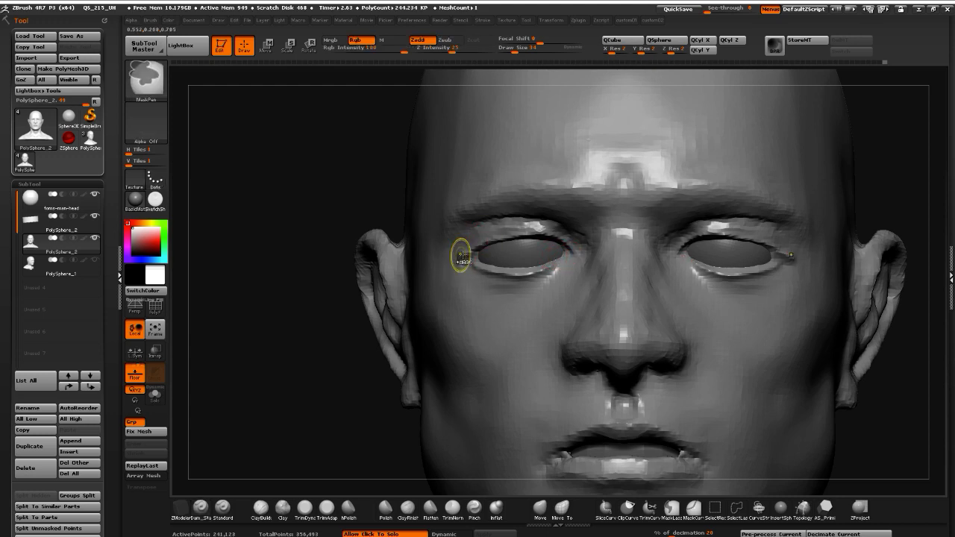
pyautogui.keyDown('shift'); pyautogui.moveTo(461, 256); pyautogui.dragTo(533, 233); pyautogui.keyUp('shift')
pyautogui.hotkey('ctrl', 'z')
# Mask the lower eyelid area of the eyes
pyautogui.moveTo(279, 266); pyautogui.dragTo(388, 264)
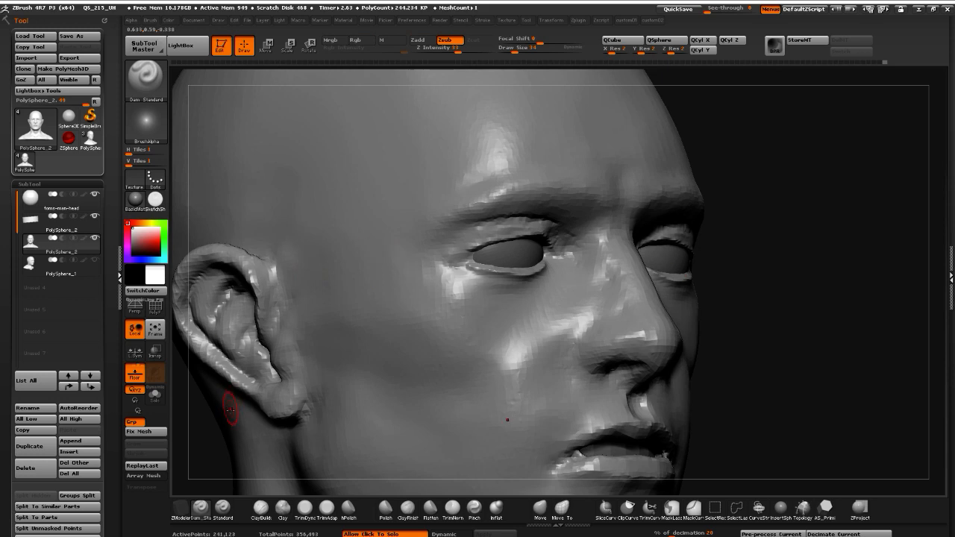
pyautogui.keyDown('shift'); pyautogui.moveTo(226, 412); pyautogui.dragTo(192, 407); pyautogui.keyUp('shift')
pyautogui.moveTo(551, 264)
pyautogui.keyDown('ctrl'); pyautogui.mouseDown()
pyautogui.moveTo(478, 273)
pyautogui.moveTo(564, 265)
pyautogui.moveTo(477, 290)
pyautogui.mouseUp(); pyautogui.keyUp('ctrl')
pyautogui.keyDown('ctrl'); pyautogui.click(221, 341); pyautogui.keyUp('ctrl')
pyautogui.moveTo(221, 340); pyautogui.dragTo(307, 339)
pyautogui.keyDown('ctrl'); pyautogui.click(291, 350); pyautogui.keyUp('ctrl')
pyautogui.keyDown('ctrl'); pyautogui.click(467, 297); pyautogui.keyUp('ctrl')
# Pull the outer eye corner back with the Move brush, check the lower lids with the mask inverted and clear the mask
pyautogui.click(545, 502)
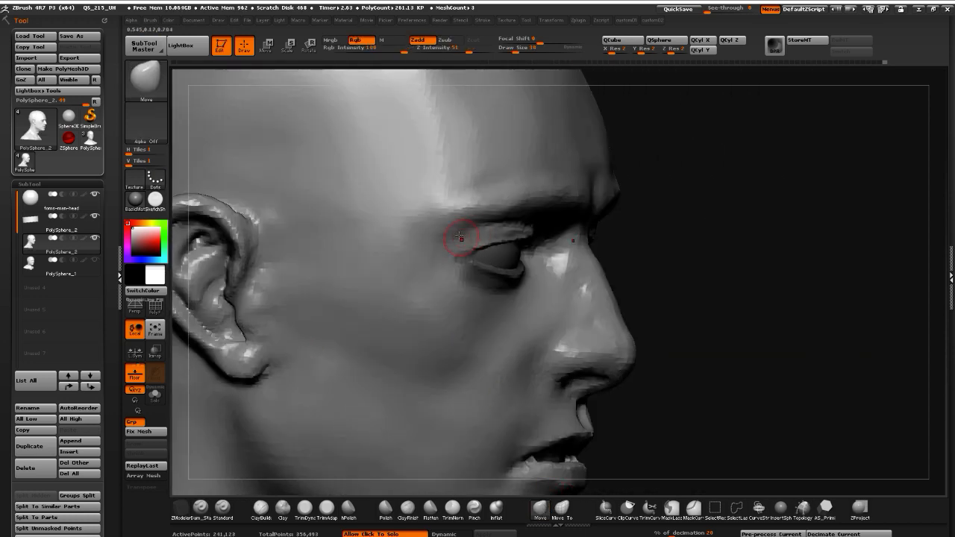
pyautogui.moveTo(679, 391); pyautogui.dragTo(695, 352)
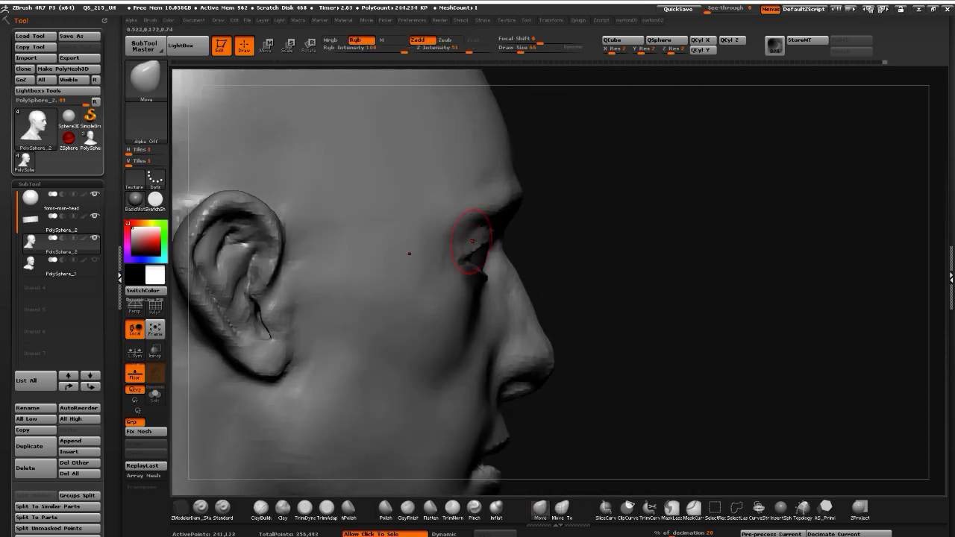
pyautogui.moveTo(473, 240); pyautogui.dragTo(464, 252)
pyautogui.keyDown('ctrl'); pyautogui.click(608, 405); pyautogui.keyUp('ctrl')
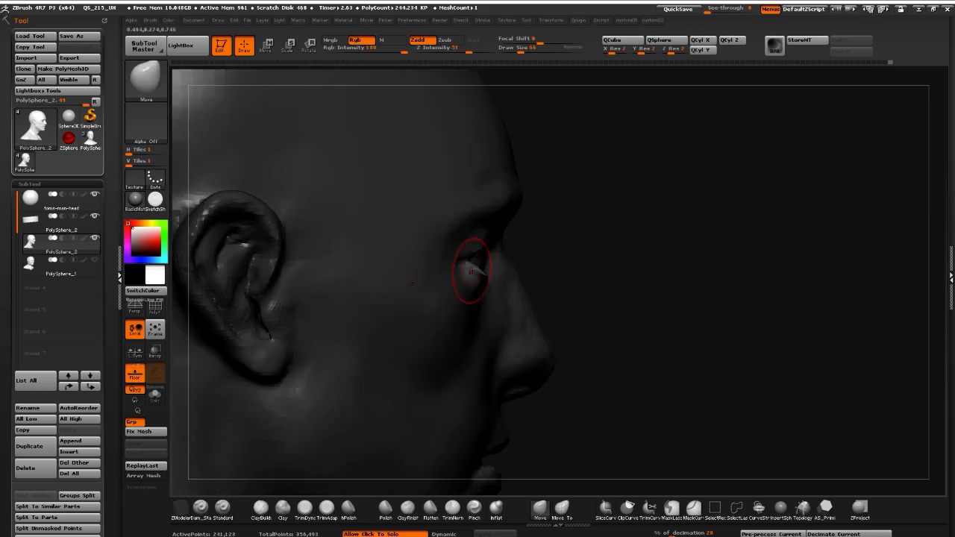
pyautogui.moveTo(551, 314); pyautogui.dragTo(522, 288)
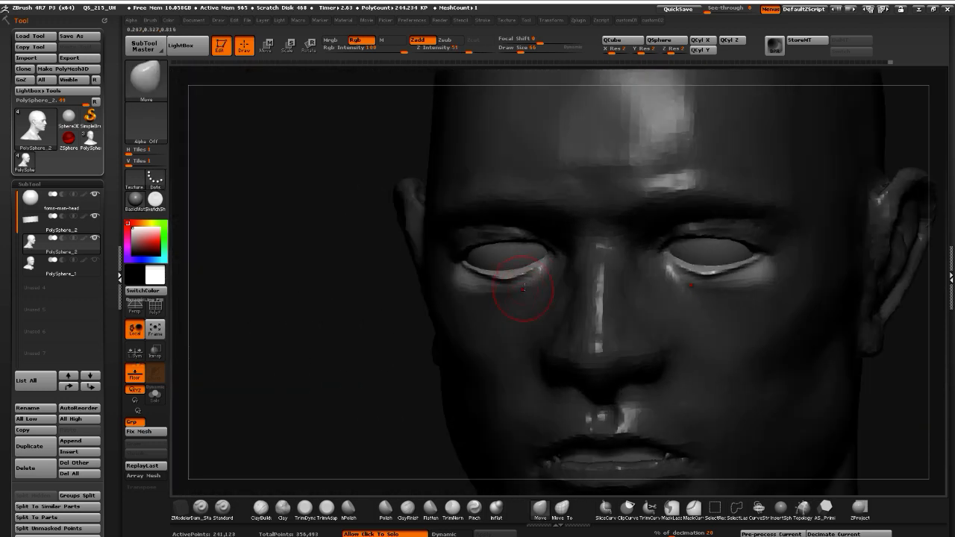
pyautogui.keyDown('ctrl'); pyautogui.moveTo(332, 293); pyautogui.dragTo(288, 279); pyautogui.keyUp('ctrl')
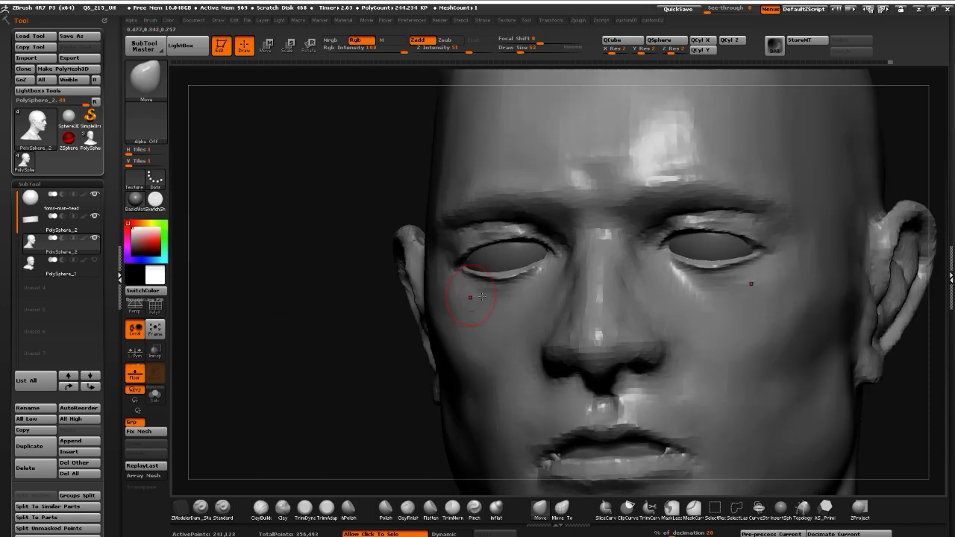
# Mask the area just beneath the lower eyelids and invert the mask
pyautogui.moveTo(513, 286)
pyautogui.keyDown('ctrl'); pyautogui.mouseDown()
pyautogui.moveTo(475, 283)
pyautogui.moveTo(520, 282)
pyautogui.mouseUp(); pyautogui.keyUp('ctrl')
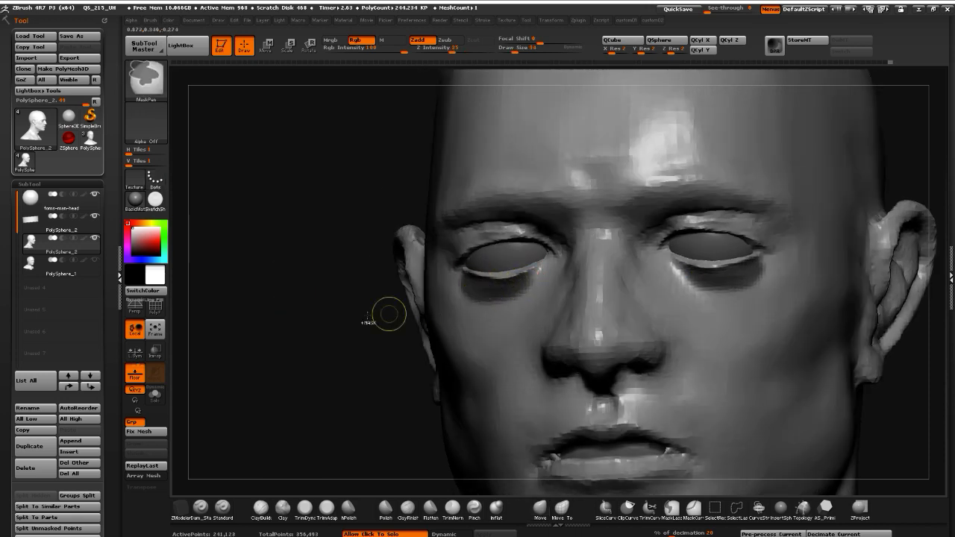
pyautogui.keyDown('ctrl'); pyautogui.click(388, 315); pyautogui.keyUp('ctrl')
pyautogui.moveTo(384, 313); pyautogui.dragTo(296, 335)
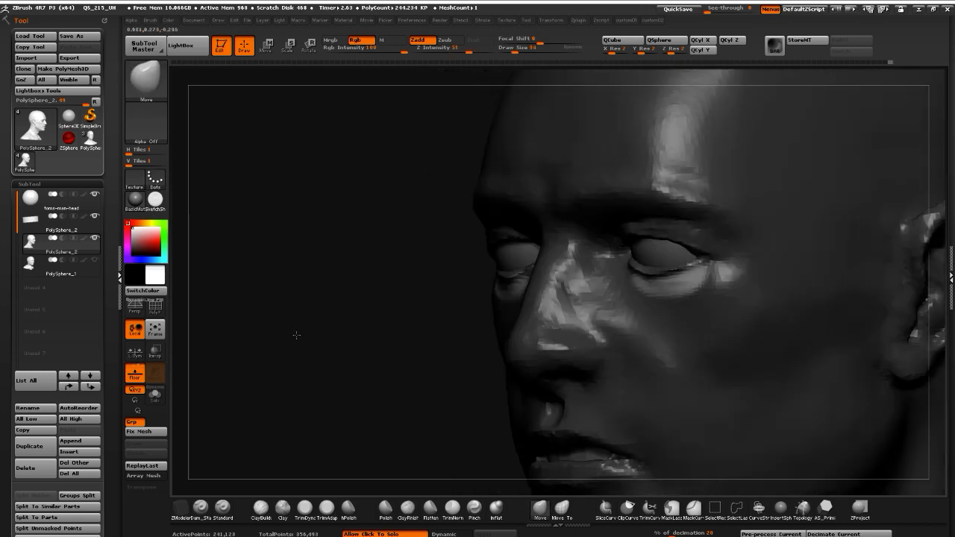
# Shape the unmasked area beneath the lower eyelids into soft eye bags with the Move brush and clear the mask
pyautogui.click(431, 508)
pyautogui.click(539, 508)
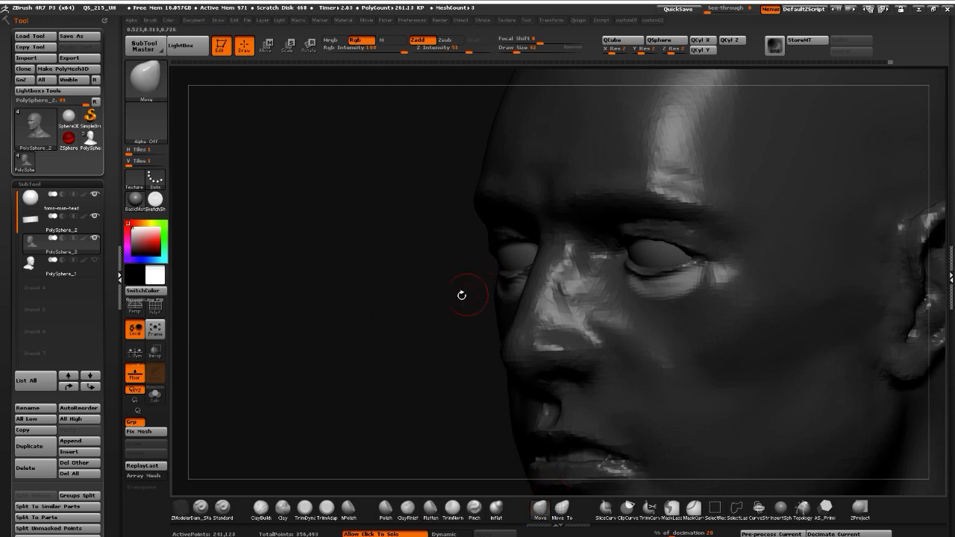
pyautogui.moveTo(461, 293); pyautogui.dragTo(489, 296)
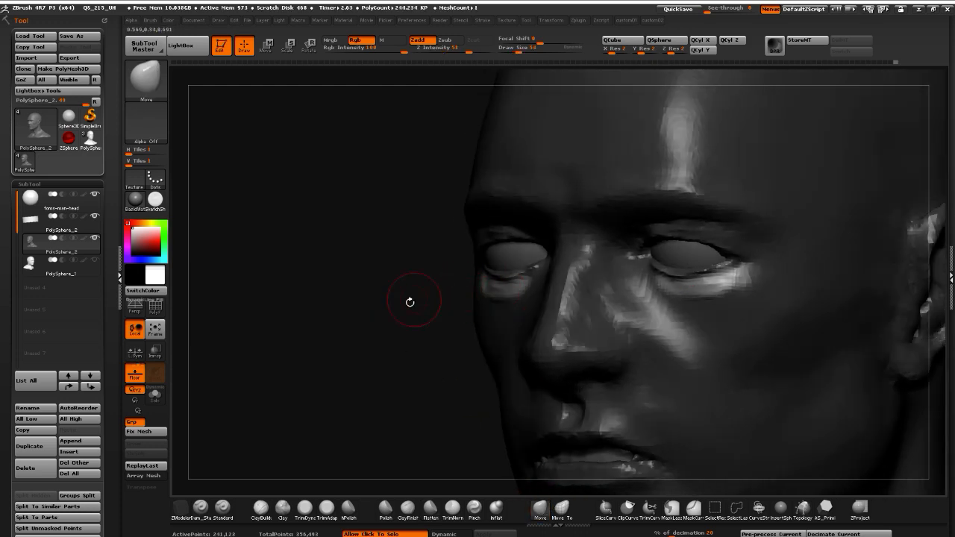
pyautogui.moveTo(409, 299); pyautogui.dragTo(496, 299)
pyautogui.moveTo(293, 305); pyautogui.dragTo(367, 319)
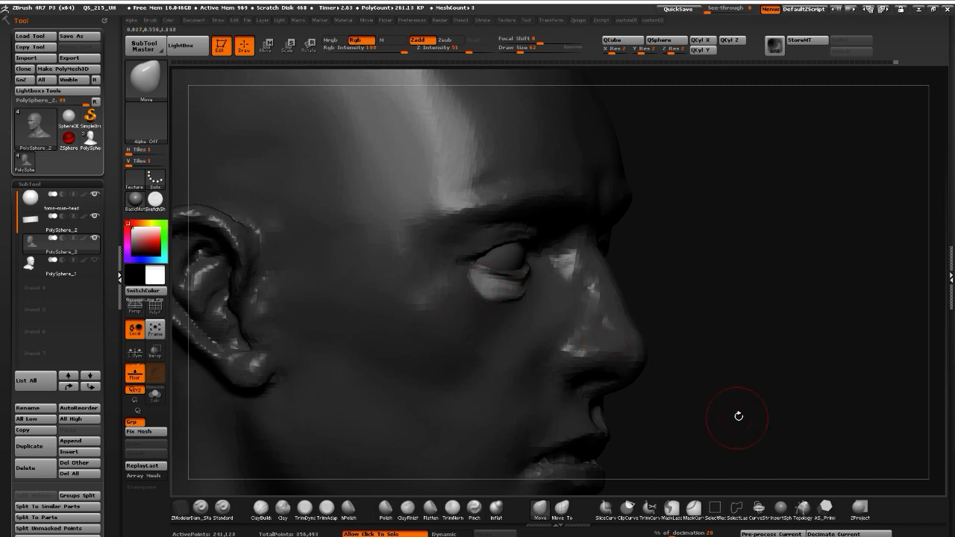
pyautogui.moveTo(738, 417); pyautogui.dragTo(523, 318)
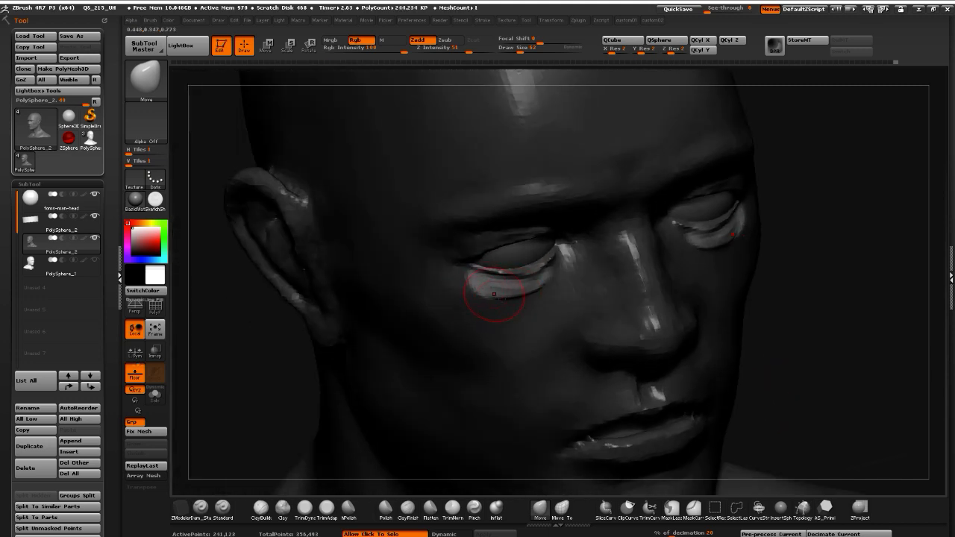
pyautogui.moveTo(830, 415); pyautogui.dragTo(805, 397)
pyautogui.keyDown('ctrl'); pyautogui.moveTo(805, 397); pyautogui.dragTo(813, 416); pyautogui.keyUp('ctrl')
# Adjust the eye bags with the Move brush and smooth the skin beneath the eyes into the cheek
pyautogui.moveTo(532, 305)
pyautogui.mouseDown()
pyautogui.moveTo(487, 297)
pyautogui.moveTo(515, 298)
pyautogui.mouseUp()
pyautogui.keyDown('alt'); pyautogui.moveTo(761, 409); pyautogui.dragTo(749, 393); pyautogui.keyUp('alt')
pyautogui.moveTo(749, 393); pyautogui.dragTo(653, 398)
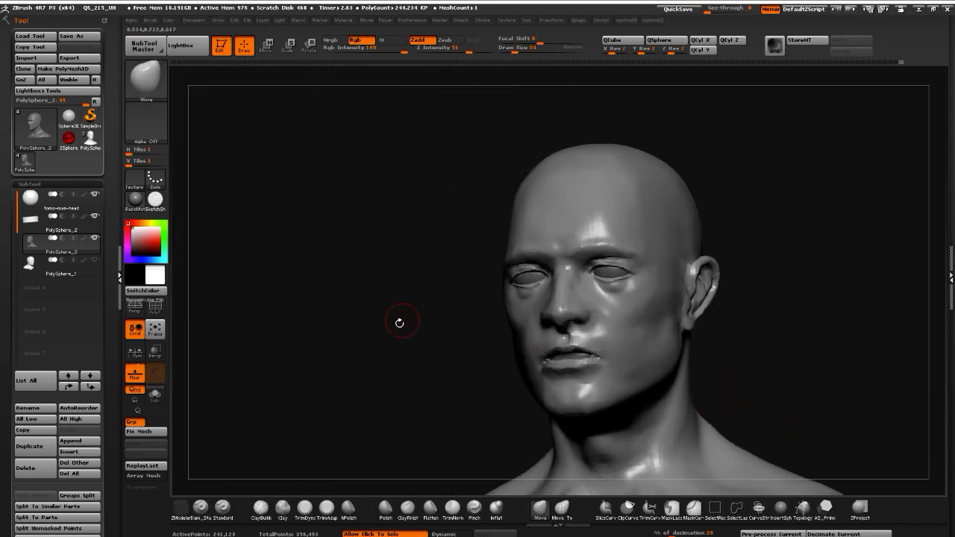
pyautogui.moveTo(445, 331); pyautogui.dragTo(417, 377)
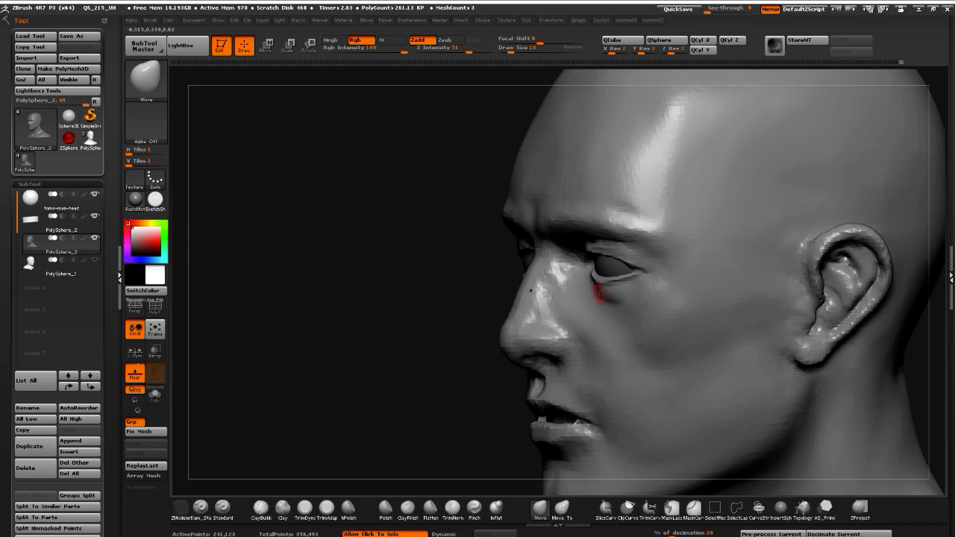
pyautogui.press('shift')
pyautogui.keyDown('shift'); pyautogui.moveTo(626, 294); pyautogui.dragTo(665, 322); pyautogui.keyUp('shift')
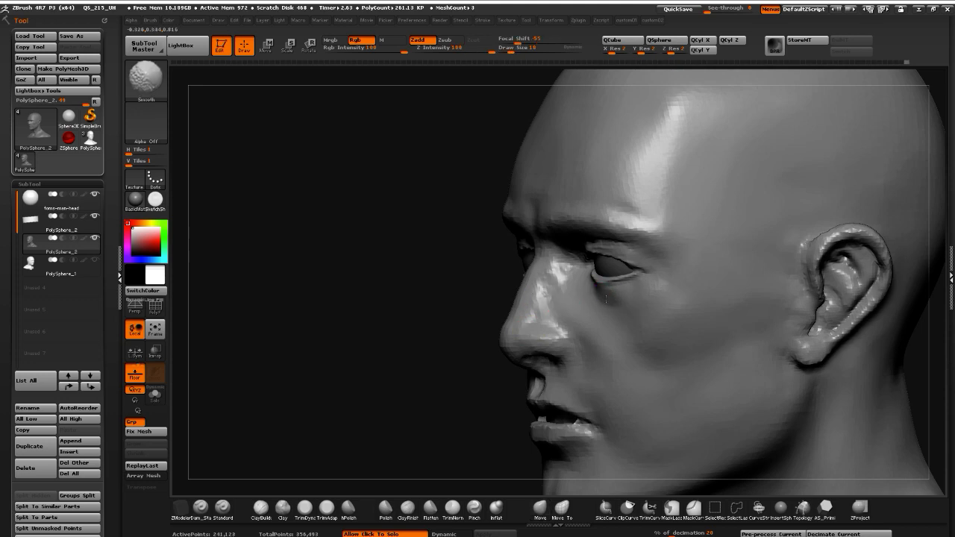
pyautogui.moveTo(332, 335)
pyautogui.mouseDown()
pyautogui.moveTo(353, 336)
pyautogui.moveTo(197, 468)
pyautogui.mouseUp()
pyautogui.click(200, 508)
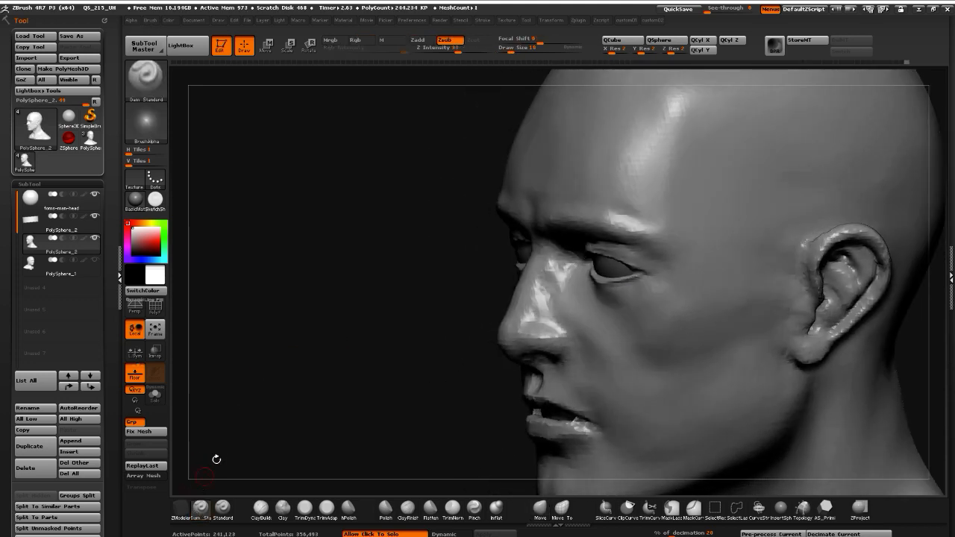
pyautogui.moveTo(559, 324)
pyautogui.mouseDown()
pyautogui.moveTo(568, 345)
pyautogui.moveTo(568, 335)
pyautogui.moveTo(556, 360)
pyautogui.moveTo(575, 362)
pyautogui.mouseUp()
pyautogui.hotkey('ctrl', 'z')
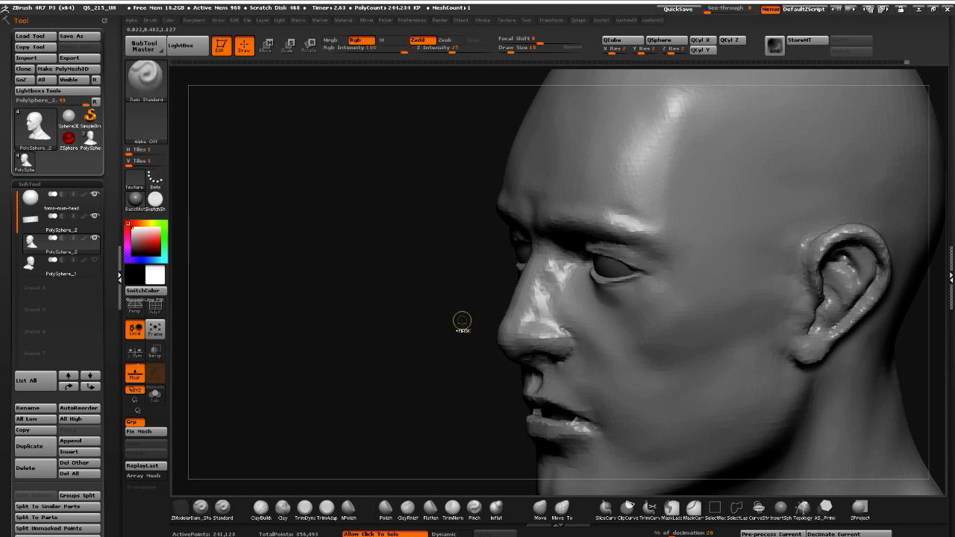
# Mask the wings of the nose and invert the mask
pyautogui.press('ctrl')
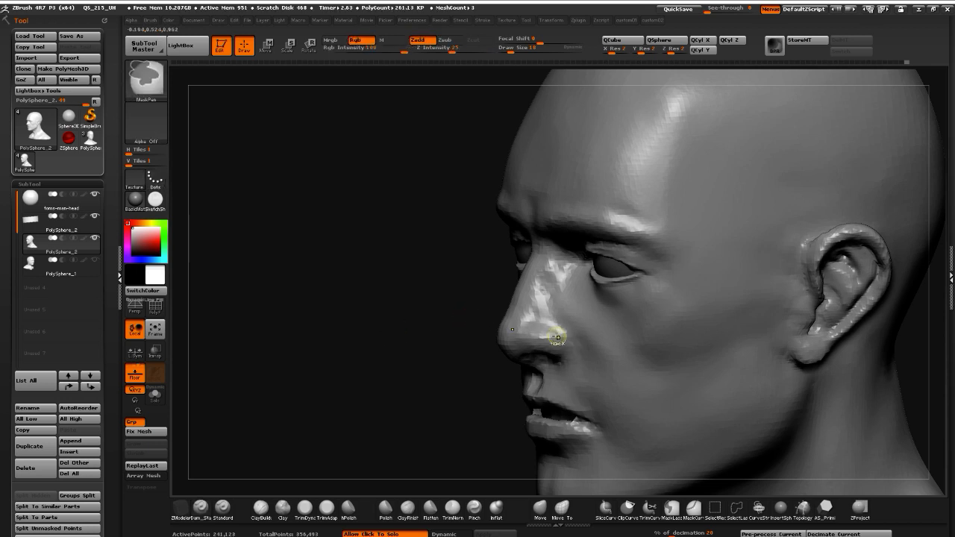
pyautogui.keyDown('ctrl'); pyautogui.moveTo(552, 328); pyautogui.dragTo(569, 344); pyautogui.keyUp('ctrl')
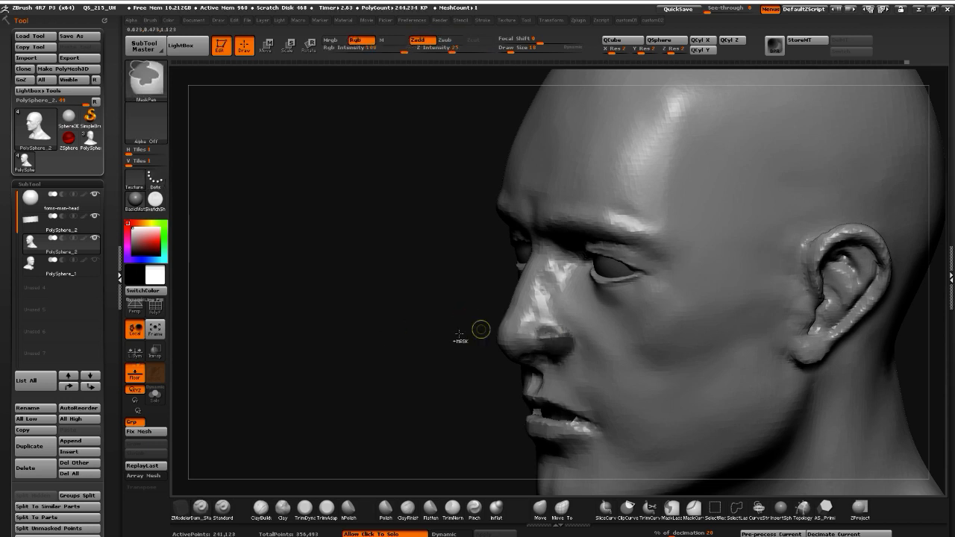
pyautogui.keyDown('ctrl'); pyautogui.click(438, 406); pyautogui.keyUp('ctrl')
# Reshape the nose wings with the Move brush, smooth them and clear the mask
pyautogui.click(541, 514)
pyautogui.moveTo(381, 396); pyautogui.dragTo(458, 352)
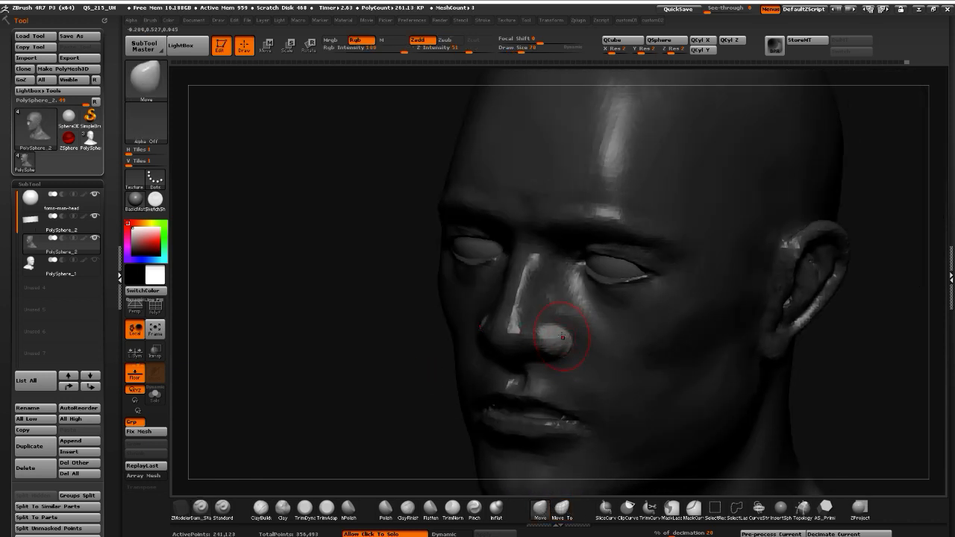
pyautogui.moveTo(563, 337); pyautogui.dragTo(566, 345)
pyautogui.moveTo(340, 344); pyautogui.dragTo(437, 267)
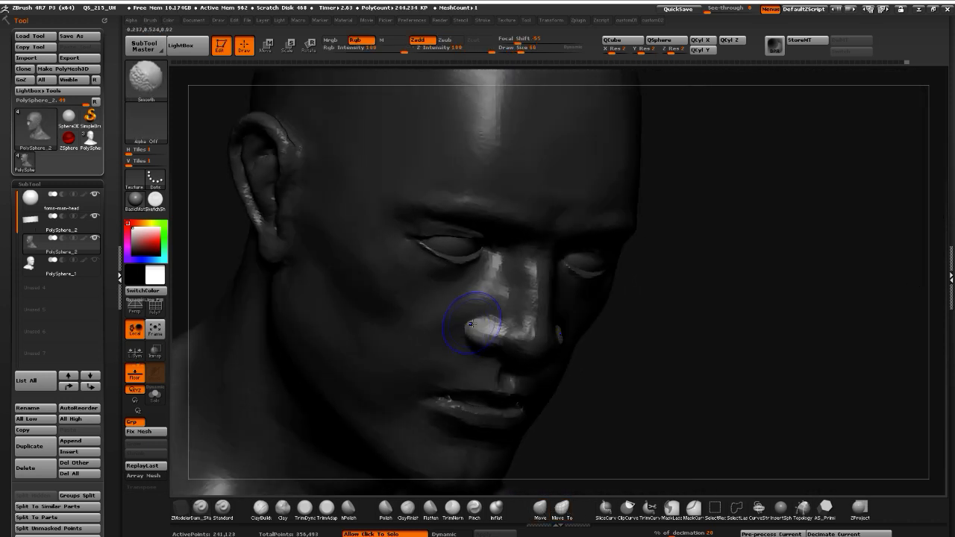
pyautogui.press('shift')
pyautogui.moveTo(559, 377)
pyautogui.mouseDown()
pyautogui.moveTo(678, 431)
pyautogui.moveTo(677, 396)
pyautogui.mouseUp()
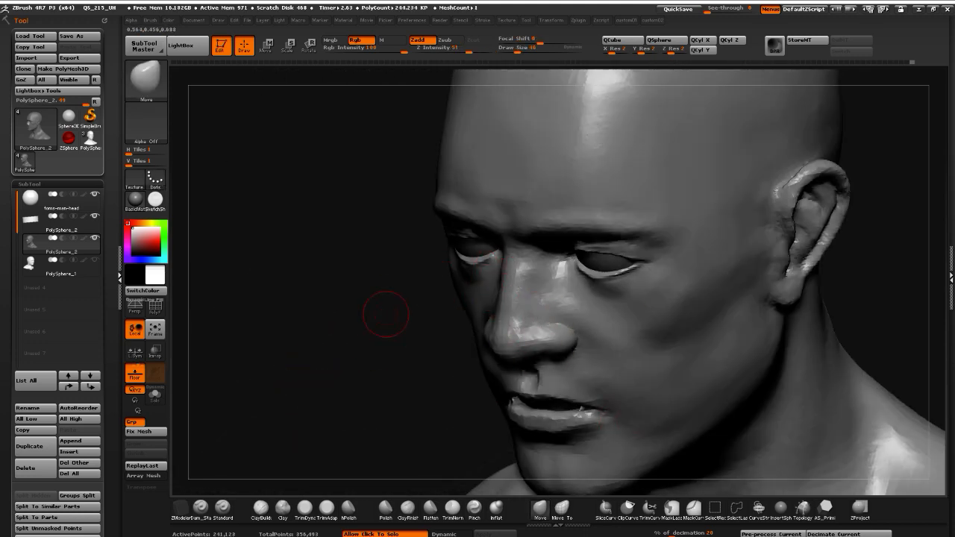
# Isolate the middle of the nose bridge with an inverted mask, widen it with the Move brush and smooth it
pyautogui.moveTo(386, 314)
pyautogui.mouseDown()
pyautogui.moveTo(534, 258)
pyautogui.moveTo(518, 257)
pyautogui.moveTo(522, 313)
pyautogui.moveTo(519, 287)
pyautogui.mouseUp()
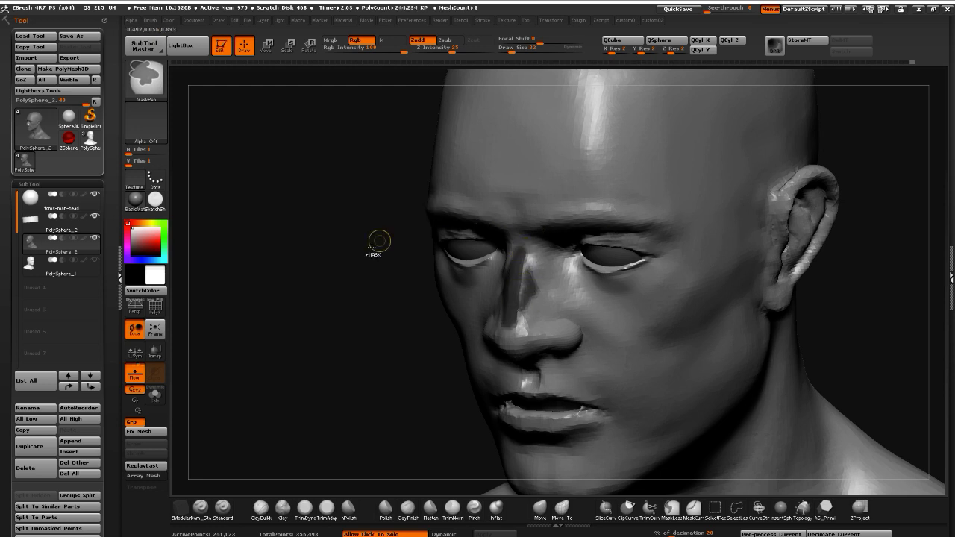
pyautogui.keyDown('ctrl'); pyautogui.click(347, 274); pyautogui.keyUp('ctrl')
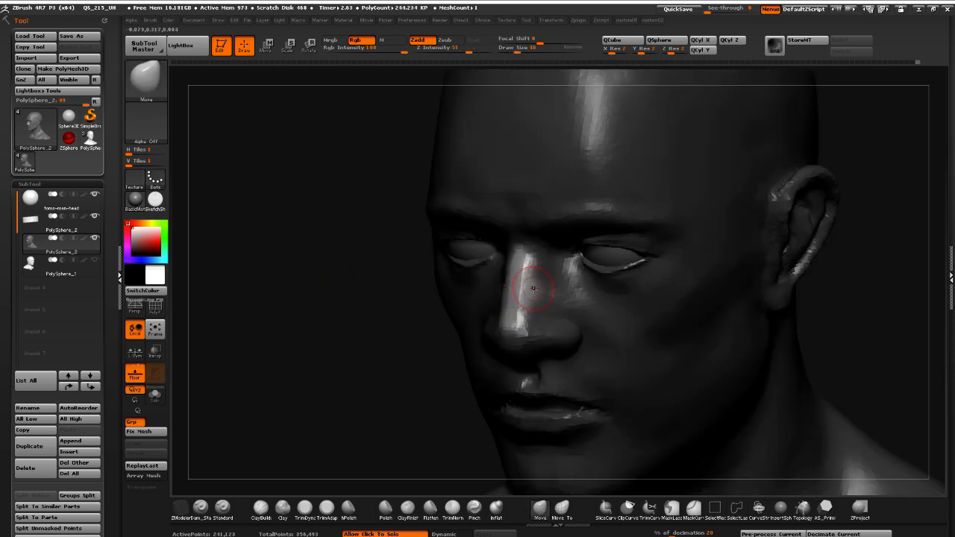
pyautogui.press(']')
pyautogui.moveTo(534, 288); pyautogui.dragTo(536, 291)
pyautogui.moveTo(327, 265); pyautogui.dragTo(492, 287)
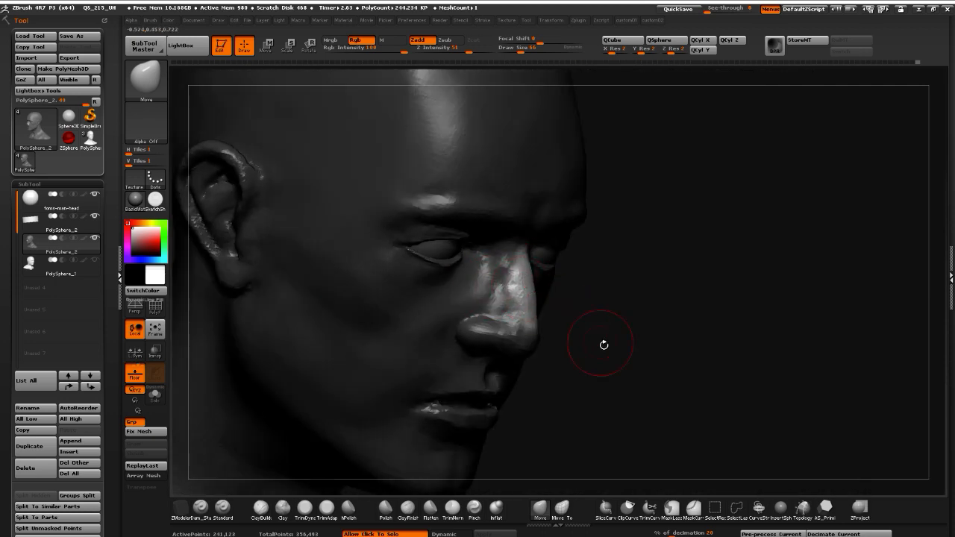
pyautogui.moveTo(604, 345); pyautogui.dragTo(509, 288)
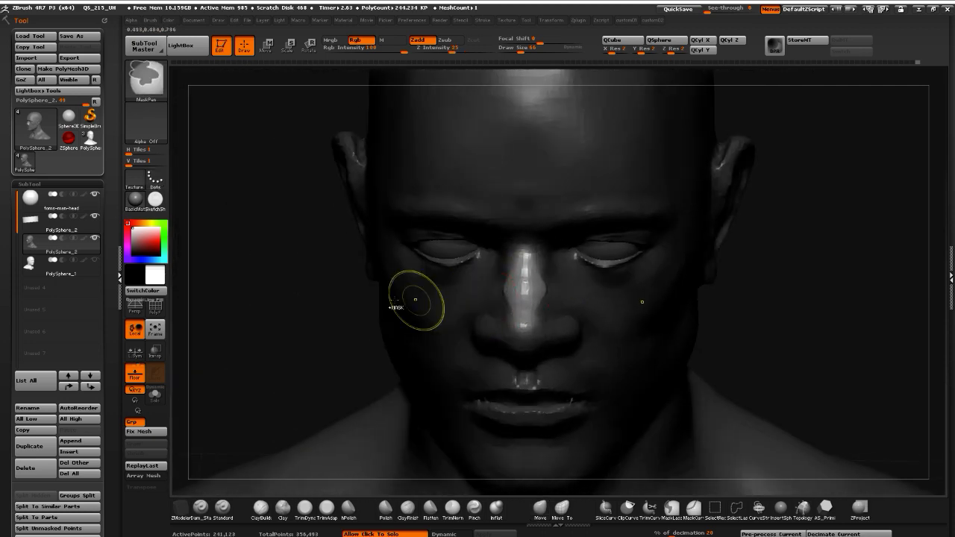
pyautogui.moveTo(336, 291)
pyautogui.mouseDown()
pyautogui.moveTo(283, 283)
pyautogui.moveTo(460, 284)
pyautogui.moveTo(540, 306)
pyautogui.moveTo(552, 282)
pyautogui.moveTo(534, 298)
pyautogui.mouseUp()
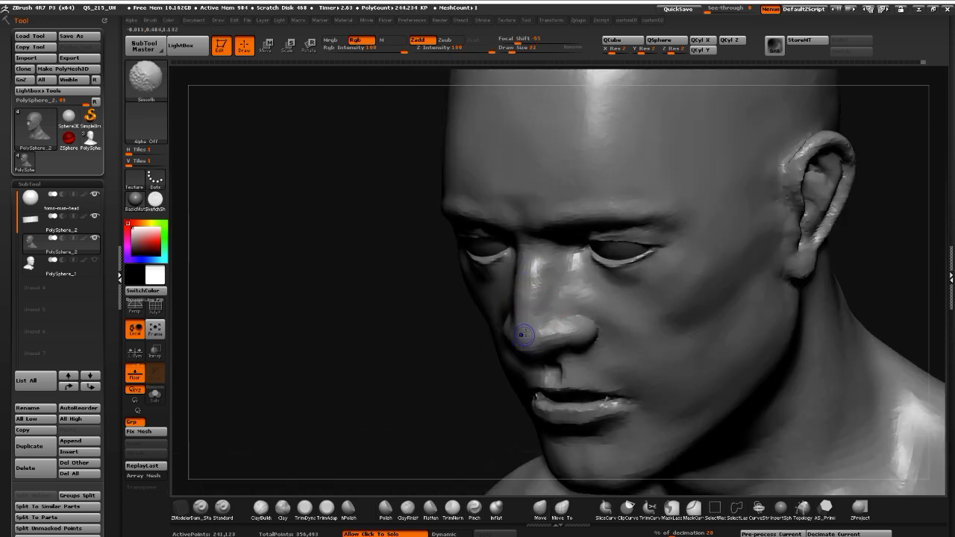
pyautogui.moveTo(601, 292); pyautogui.dragTo(363, 274)
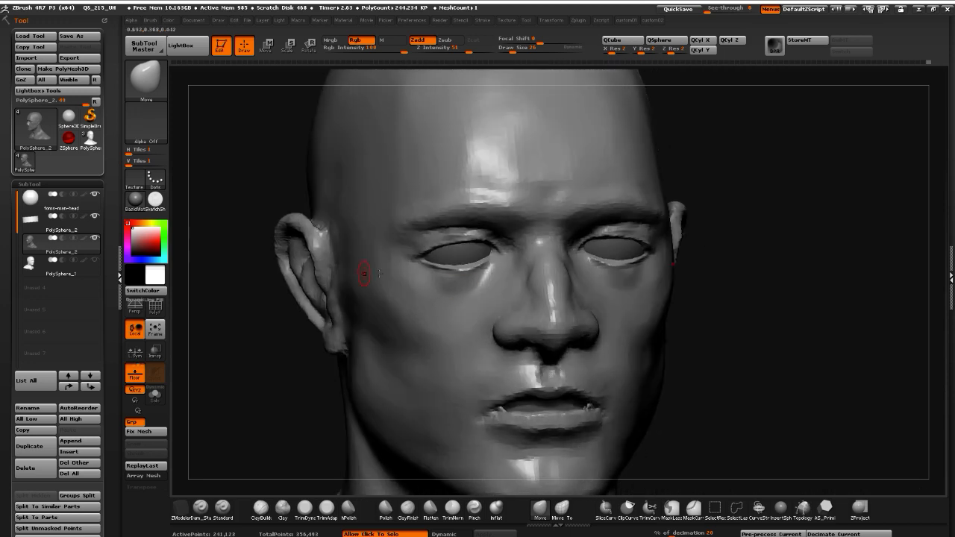
# Shape the fold running from the inner eye corner down the cheek using an inverted mask and smooth it
pyautogui.moveTo(503, 269)
pyautogui.keyDown('ctrl'); pyautogui.mouseDown()
pyautogui.moveTo(480, 299)
pyautogui.moveTo(495, 261)
pyautogui.moveTo(503, 267)
pyautogui.mouseUp(); pyautogui.keyUp('ctrl')
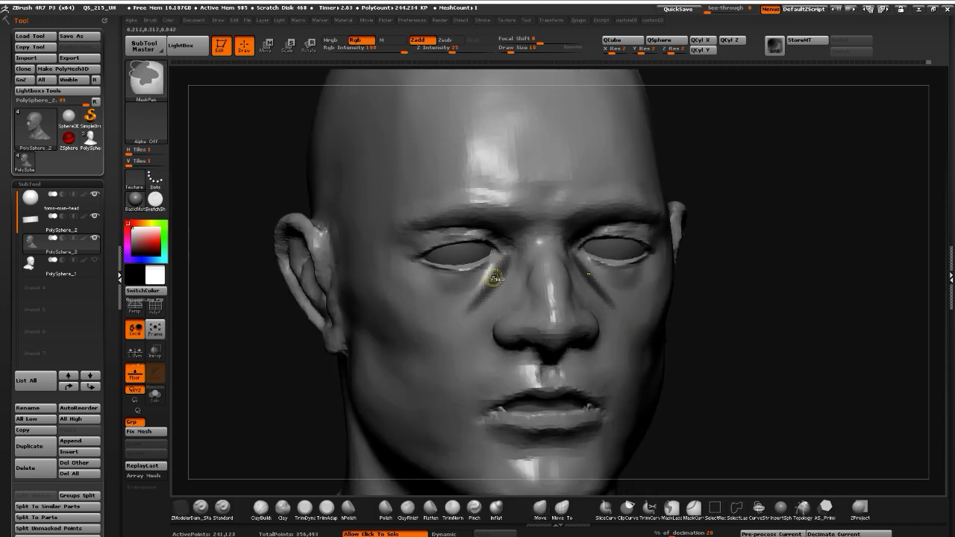
pyautogui.keyDown('ctrl'); pyautogui.click(291, 361); pyautogui.keyUp('ctrl')
pyautogui.moveTo(228, 359); pyautogui.dragTo(463, 283)
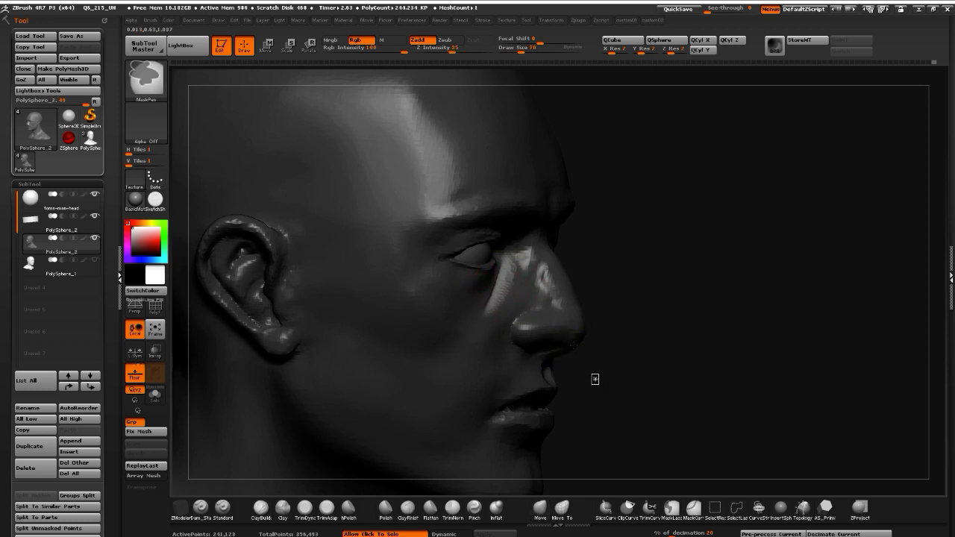
pyautogui.keyDown('ctrl'); pyautogui.moveTo(592, 379); pyautogui.dragTo(599, 385); pyautogui.keyUp('ctrl')
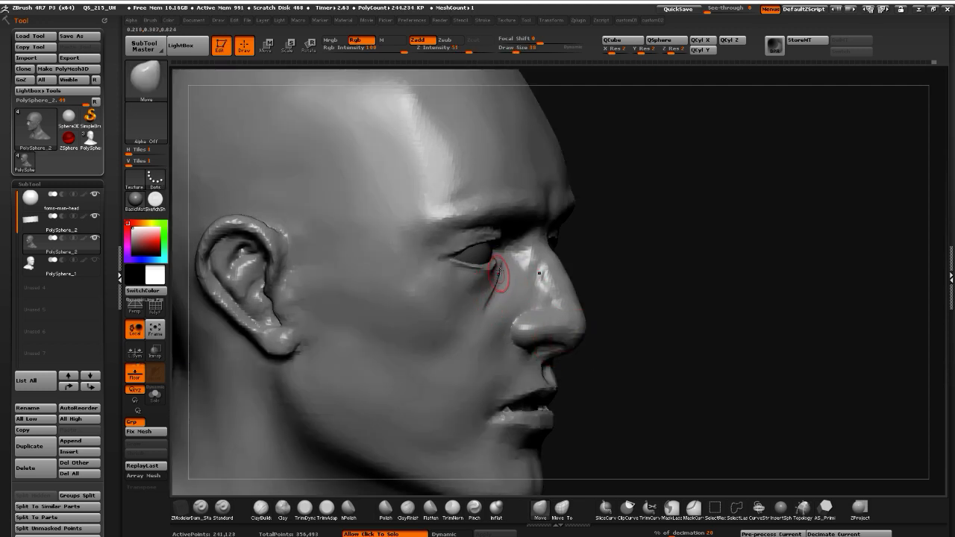
pyautogui.moveTo(500, 273)
pyautogui.keyDown('shift'); pyautogui.mouseDown()
pyautogui.moveTo(489, 311)
pyautogui.moveTo(496, 298)
pyautogui.mouseUp(); pyautogui.keyUp('shift')
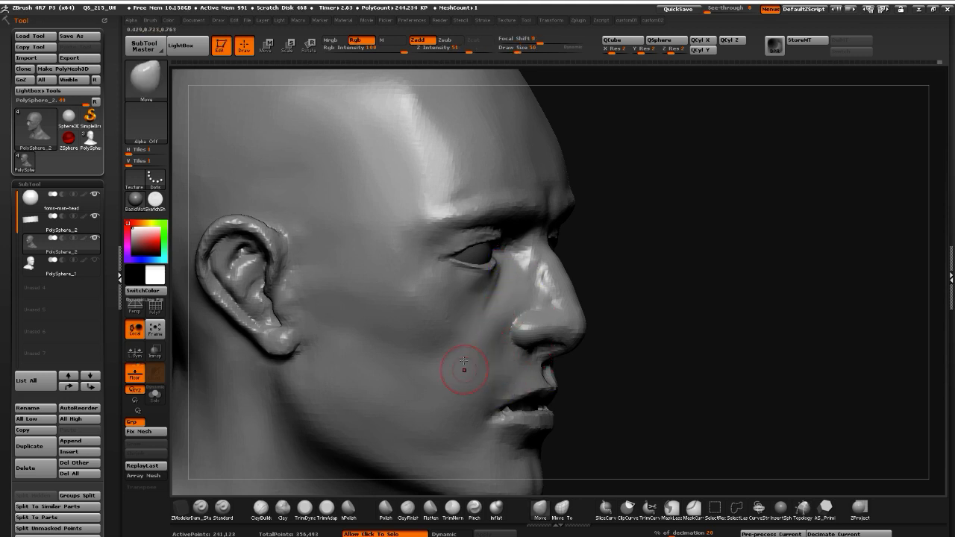
# Isolate the nasolabial fold with an inverted mask, pull it out with the Move brush and smooth its upper end beside the nose
pyautogui.press('ctrl')
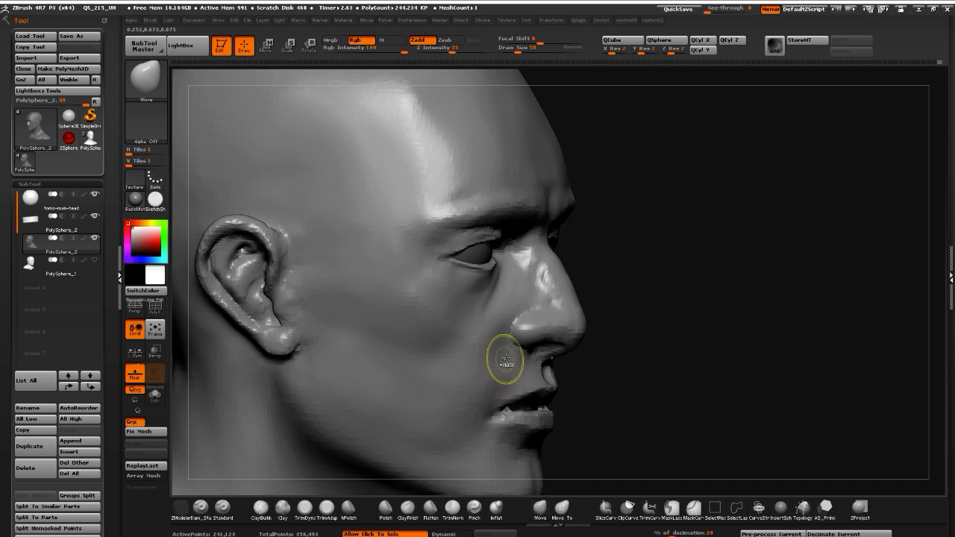
pyautogui.keyDown('ctrl'); pyautogui.click(601, 434); pyautogui.keyUp('ctrl')
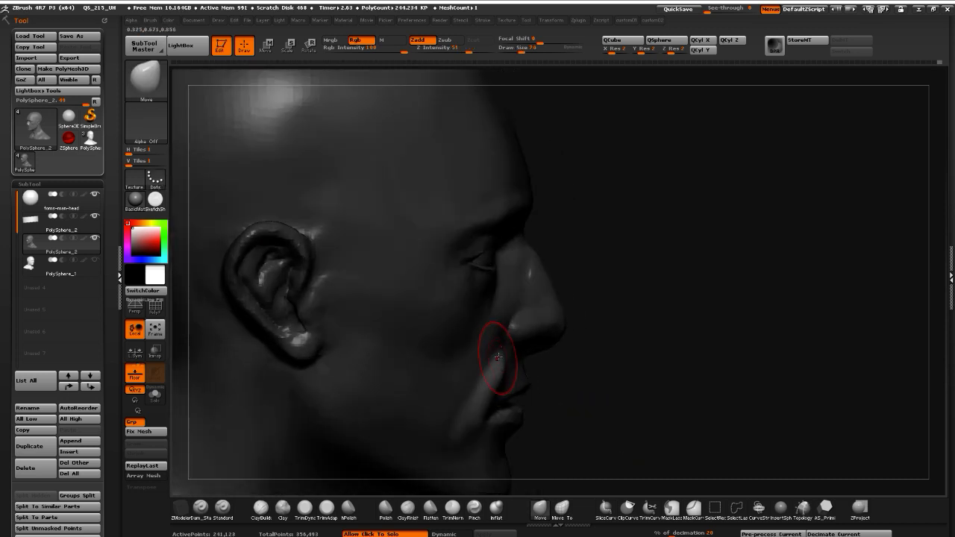
pyautogui.moveTo(501, 352); pyautogui.dragTo(501, 361)
pyautogui.moveTo(597, 430); pyautogui.dragTo(463, 412)
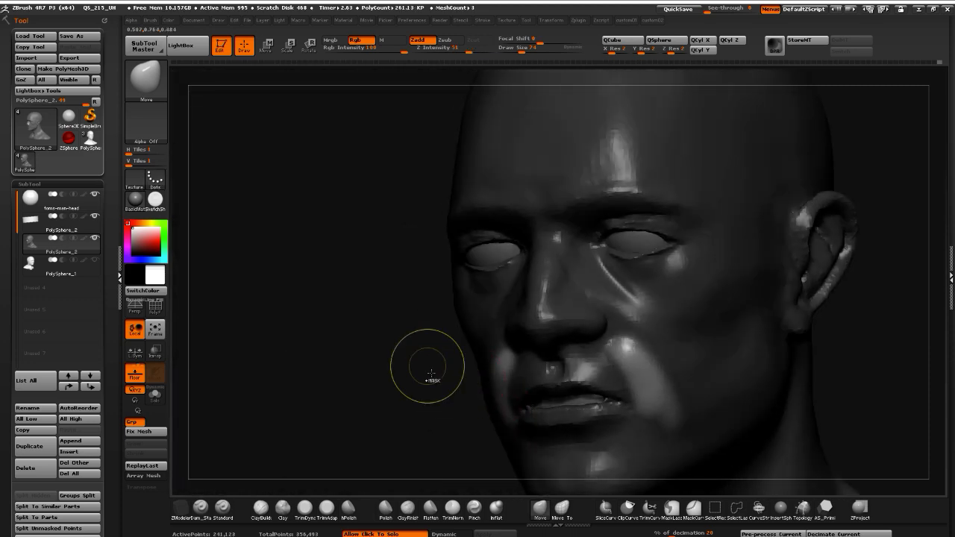
pyautogui.moveTo(428, 367)
pyautogui.mouseDown()
pyautogui.moveTo(362, 365)
pyautogui.moveTo(524, 364)
pyautogui.mouseUp()
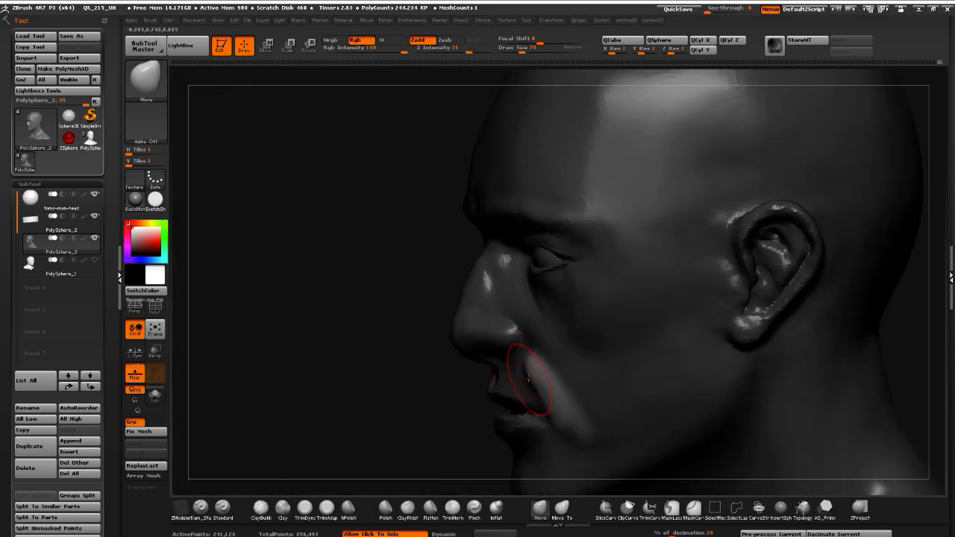
pyautogui.keyDown('ctrl'); pyautogui.click(421, 342); pyautogui.keyUp('ctrl')
pyautogui.moveTo(378, 365); pyautogui.dragTo(430, 363)
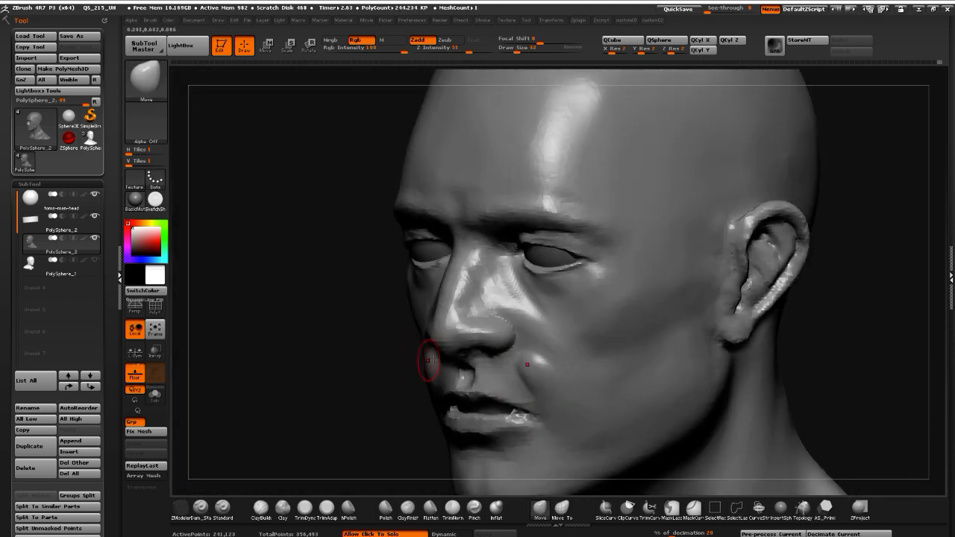
pyautogui.keyDown('shift'); pyautogui.moveTo(518, 367); pyautogui.dragTo(525, 372); pyautogui.keyUp('shift')
# Mask two oval areas on either side of the chin's centre and invert the mask
pyautogui.moveTo(311, 371)
pyautogui.keyDown('alt'); pyautogui.mouseDown()
pyautogui.moveTo(294, 371)
pyautogui.moveTo(350, 366)
pyautogui.moveTo(292, 383)
pyautogui.moveTo(326, 360)
pyautogui.mouseUp(); pyautogui.keyUp('alt')
pyautogui.press('[')
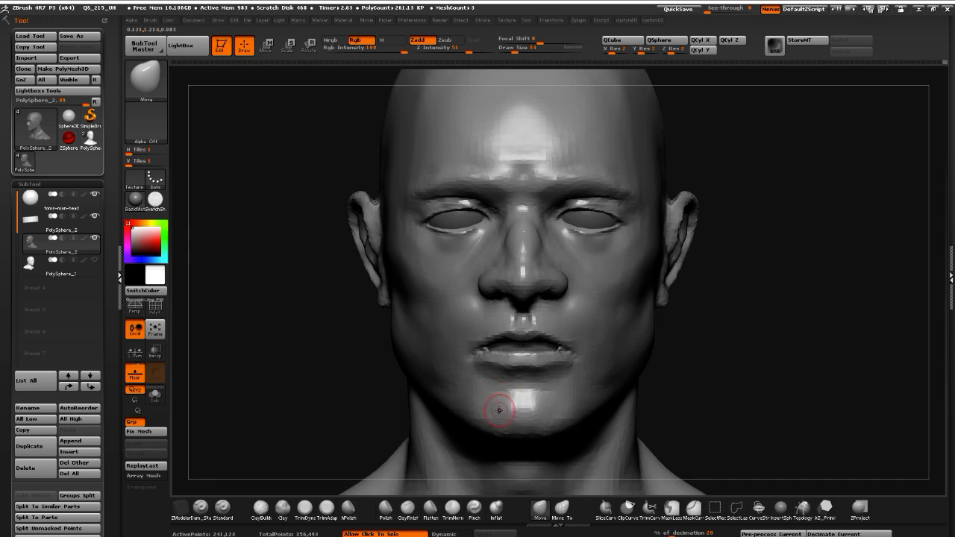
pyautogui.press('ctrl')
pyautogui.press('ctrl')
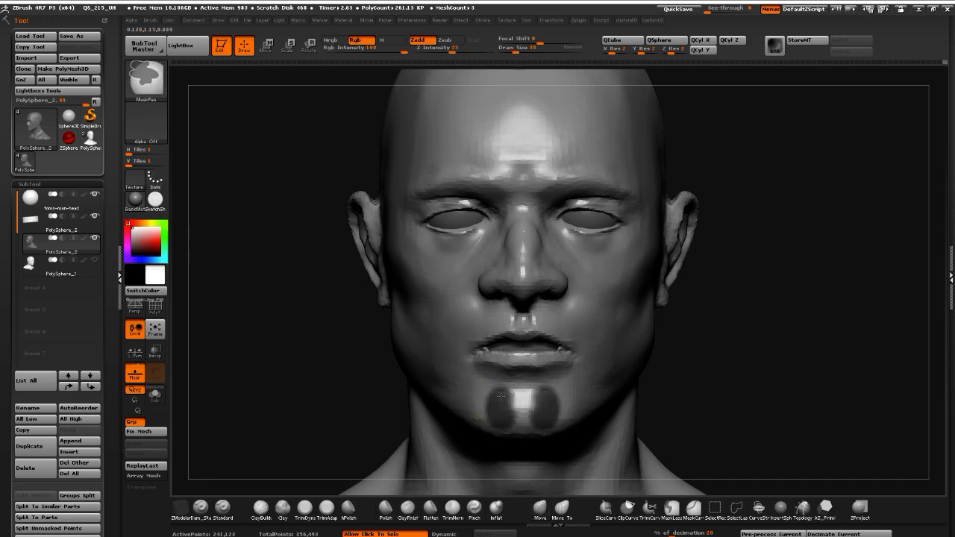
pyautogui.moveTo(366, 409); pyautogui.dragTo(451, 415)
pyautogui.keyDown('ctrl'); pyautogui.click(549, 423); pyautogui.keyUp('ctrl')
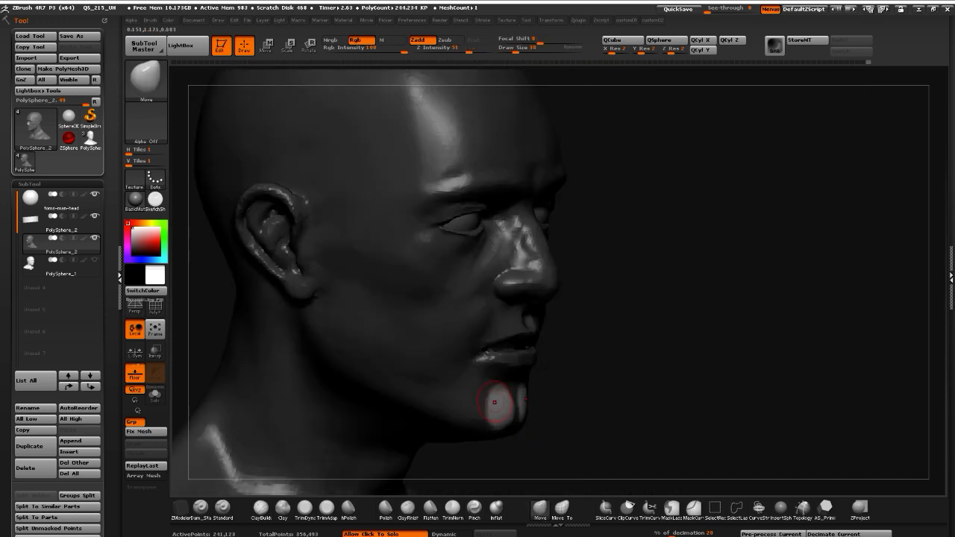
# Shape the two chin mounds with the Move brush, clear the mask and smooth the chin
pyautogui.press(']')
pyautogui.click(580, 439)
pyautogui.moveTo(580, 438); pyautogui.dragTo(489, 426)
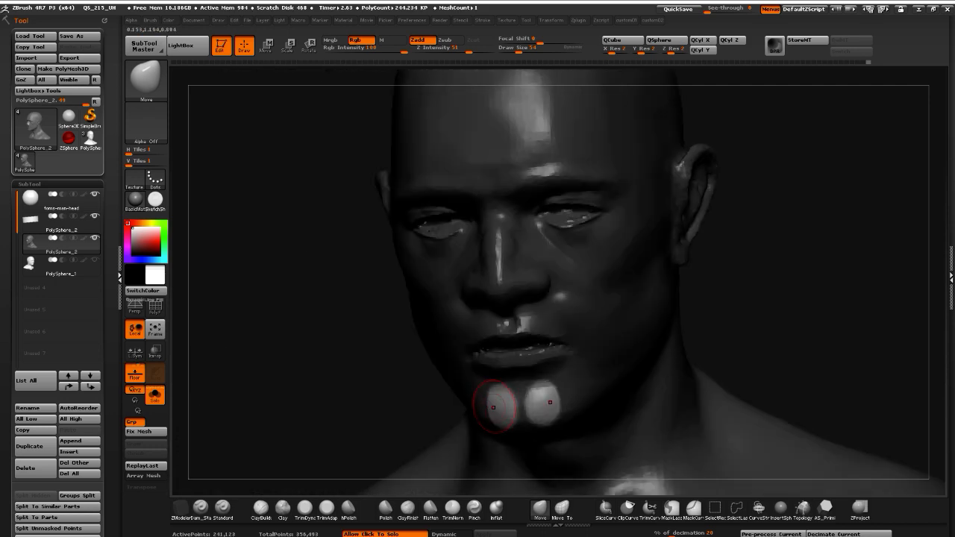
pyautogui.press('shift')
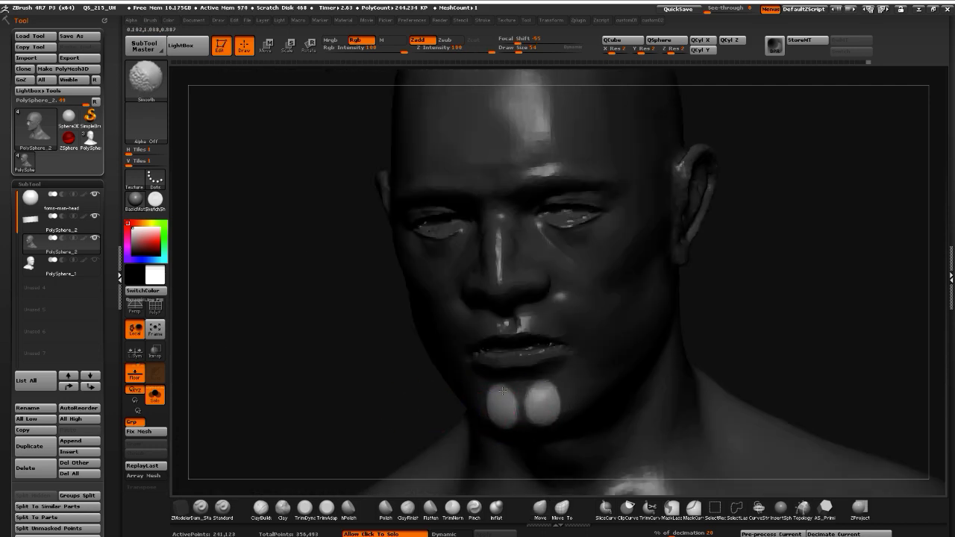
pyautogui.moveTo(336, 360)
pyautogui.keyDown('ctrl'); pyautogui.mouseDown()
pyautogui.moveTo(324, 363)
pyautogui.moveTo(440, 382)
pyautogui.mouseUp(); pyautogui.keyUp('ctrl')
pyautogui.keyDown('shift'); pyautogui.moveTo(488, 408); pyautogui.dragTo(501, 419); pyautogui.keyUp('shift')
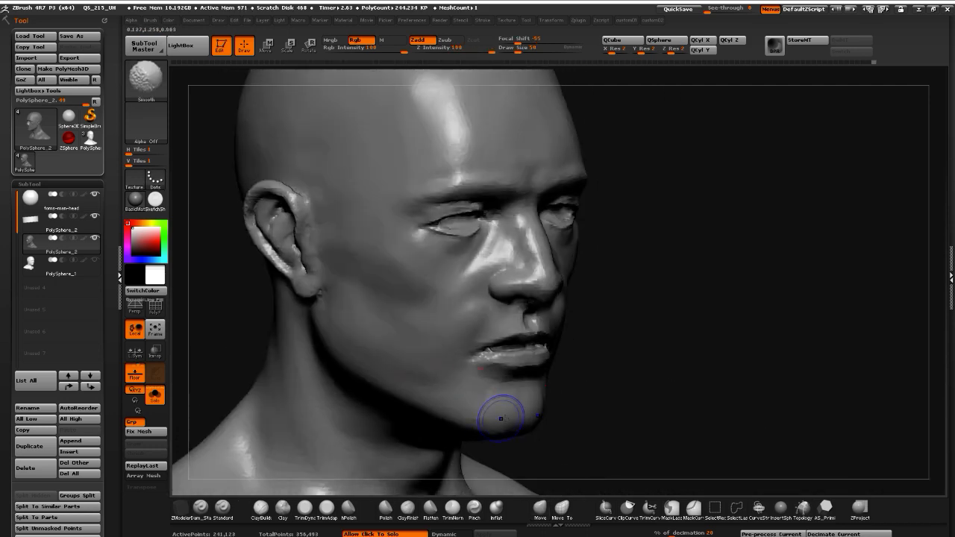
# Smooth the skin below the mouth corner down towards the chin
pyautogui.moveTo(494, 383)
pyautogui.keyDown('shift'); pyautogui.mouseDown()
pyautogui.moveTo(475, 393)
pyautogui.moveTo(449, 385)
pyautogui.mouseUp(); pyautogui.keyUp('shift')
pyautogui.moveTo(608, 433)
pyautogui.keyDown('alt'); pyautogui.mouseDown()
pyautogui.moveTo(334, 364)
pyautogui.moveTo(347, 353)
pyautogui.moveTo(294, 373)
pyautogui.moveTo(329, 365)
pyautogui.moveTo(309, 361)
pyautogui.moveTo(322, 366)
pyautogui.moveTo(274, 299)
pyautogui.moveTo(388, 312)
pyautogui.mouseUp(); pyautogui.keyUp('alt')
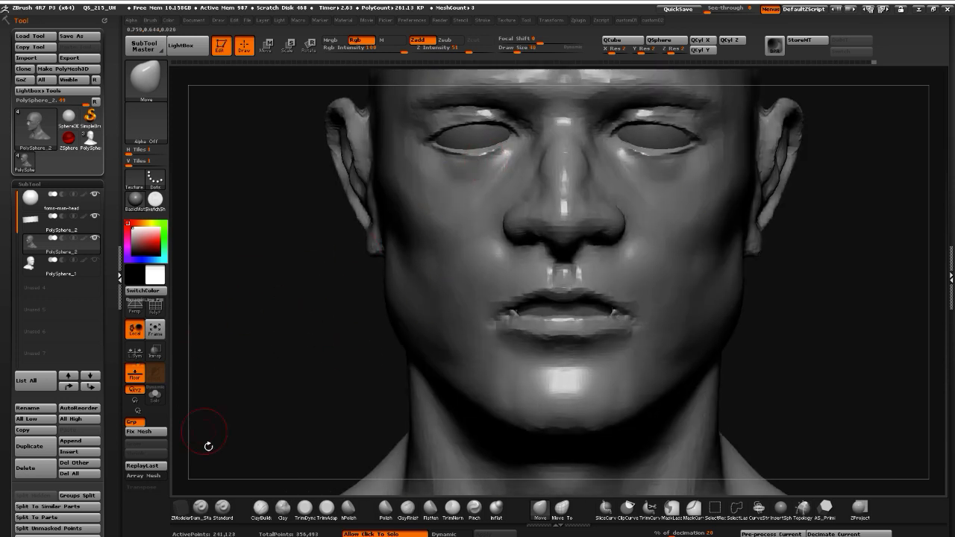
pyautogui.keyDown('alt'); pyautogui.moveTo(265, 391); pyautogui.dragTo(276, 371); pyautogui.keyUp('alt')
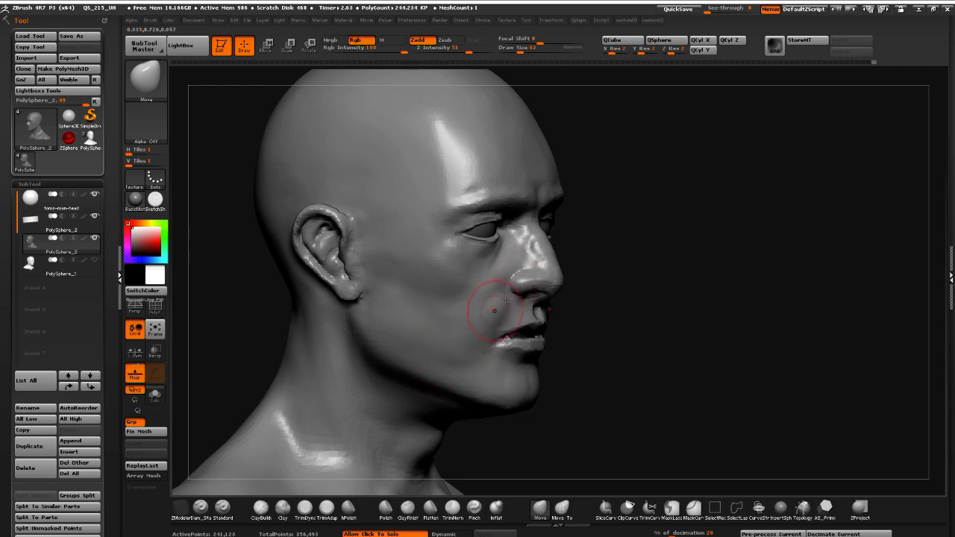
# Choose the Flatten brush and smooth the outer surface of the nostril wing
pyautogui.moveTo(671, 359)
pyautogui.mouseDown()
pyautogui.moveTo(292, 346)
pyautogui.moveTo(402, 326)
pyautogui.moveTo(328, 395)
pyautogui.moveTo(257, 407)
pyautogui.mouseUp()
pyautogui.click(431, 510)
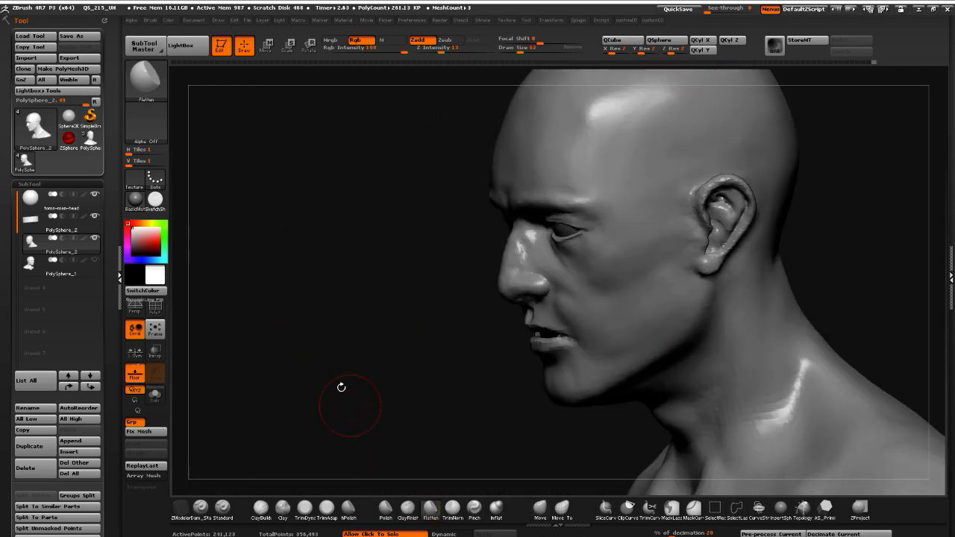
pyautogui.keyDown('alt'); pyautogui.moveTo(340, 388); pyautogui.dragTo(405, 354); pyautogui.keyUp('alt')
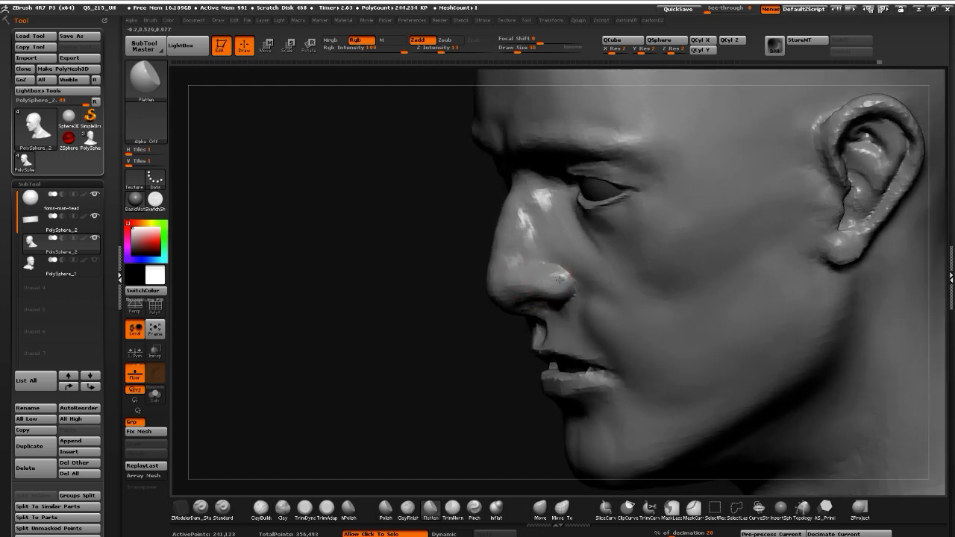
pyautogui.moveTo(558, 266)
pyautogui.keyDown('shift'); pyautogui.mouseDown()
pyautogui.moveTo(521, 243)
pyautogui.moveTo(508, 270)
pyautogui.mouseUp(); pyautogui.keyUp('shift')
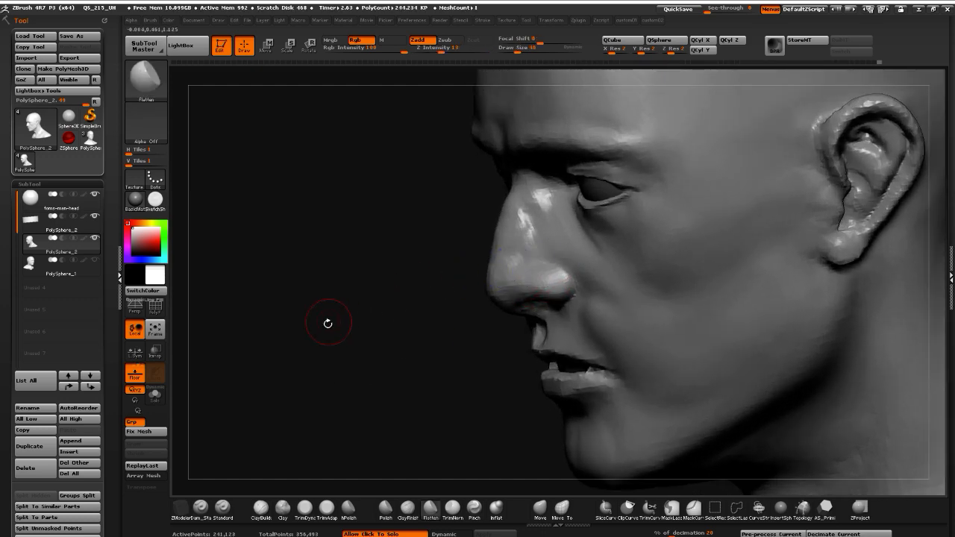
# Reshape the nose tip in profile and adjust the nostril from below with the Move brush
pyautogui.moveTo(328, 323)
pyautogui.keyDown('alt'); pyautogui.mouseDown()
pyautogui.moveTo(345, 322)
pyautogui.moveTo(349, 305)
pyautogui.mouseUp(); pyautogui.keyUp('alt')
pyautogui.click(540, 510)
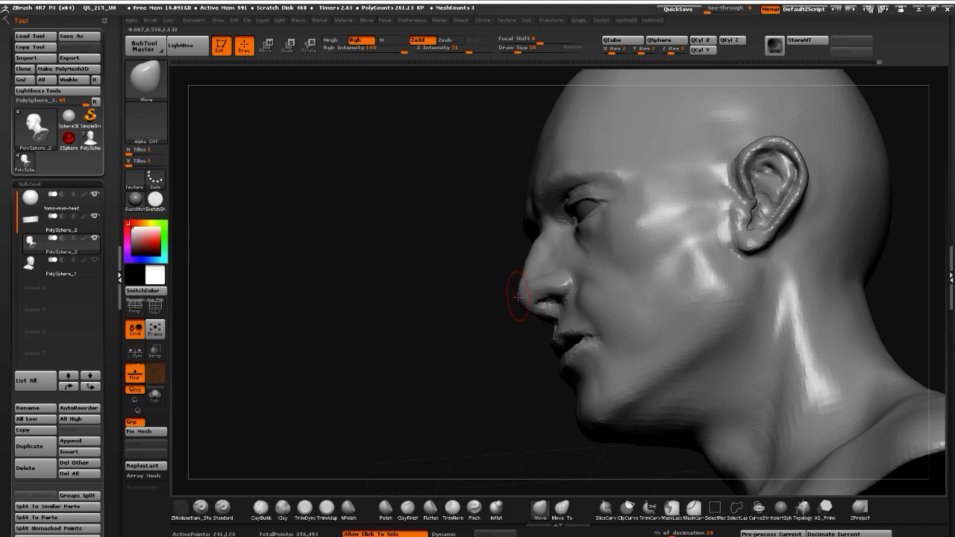
pyautogui.moveTo(505, 271); pyautogui.dragTo(515, 292)
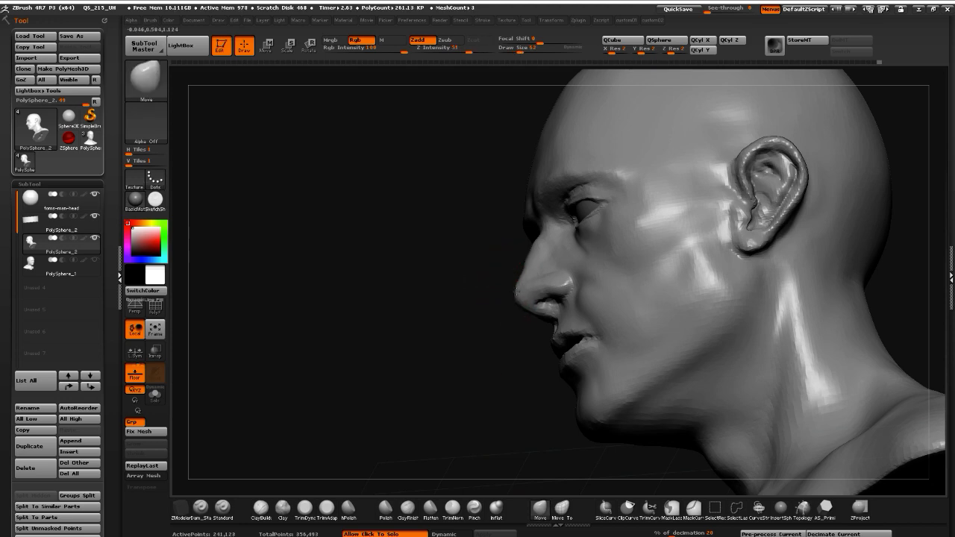
pyautogui.moveTo(456, 317); pyautogui.dragTo(511, 276)
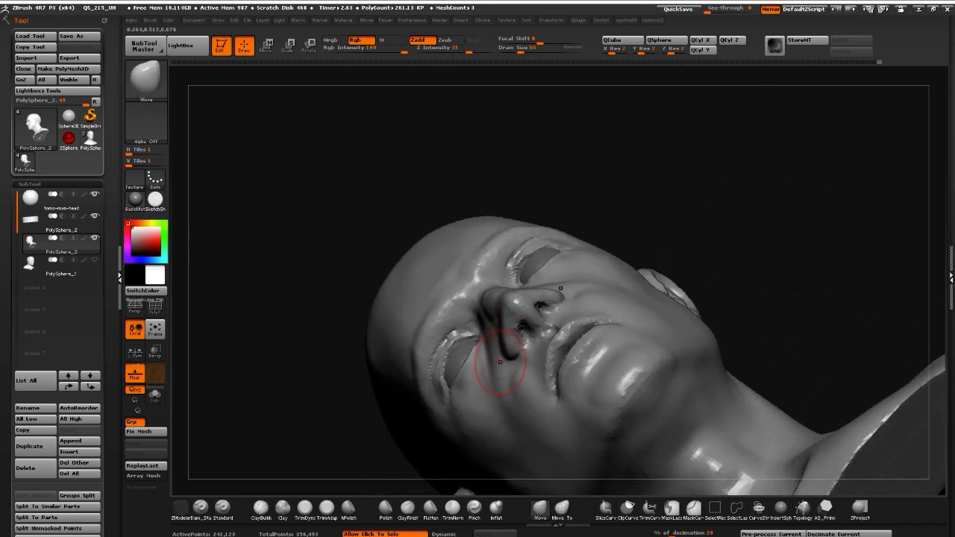
pyautogui.moveTo(510, 360); pyautogui.dragTo(515, 357)
pyautogui.moveTo(283, 264); pyautogui.dragTo(222, 381)
# Switch to PureRef, examine the nose and mouth in the frontal face photo, and return to ZBrush
pyautogui.press('super')
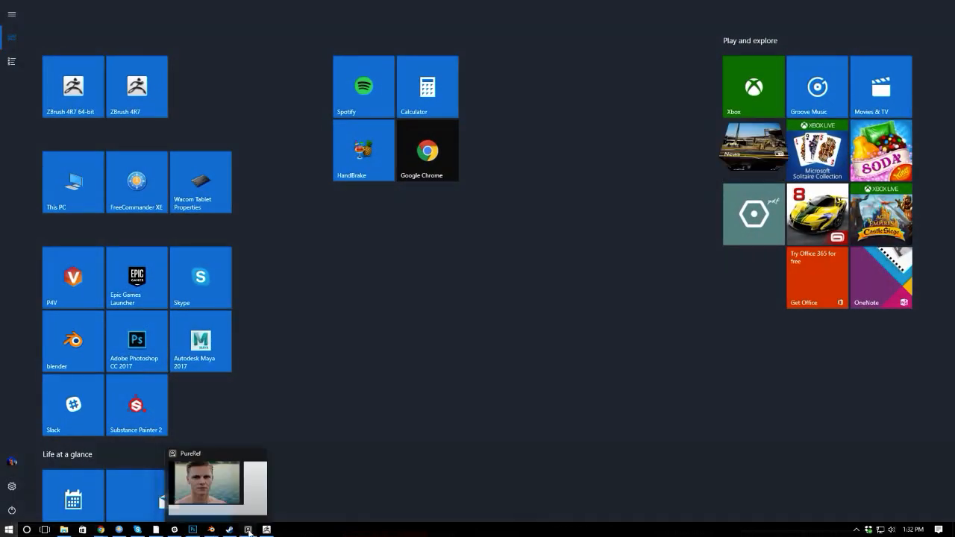
pyautogui.click(250, 531)
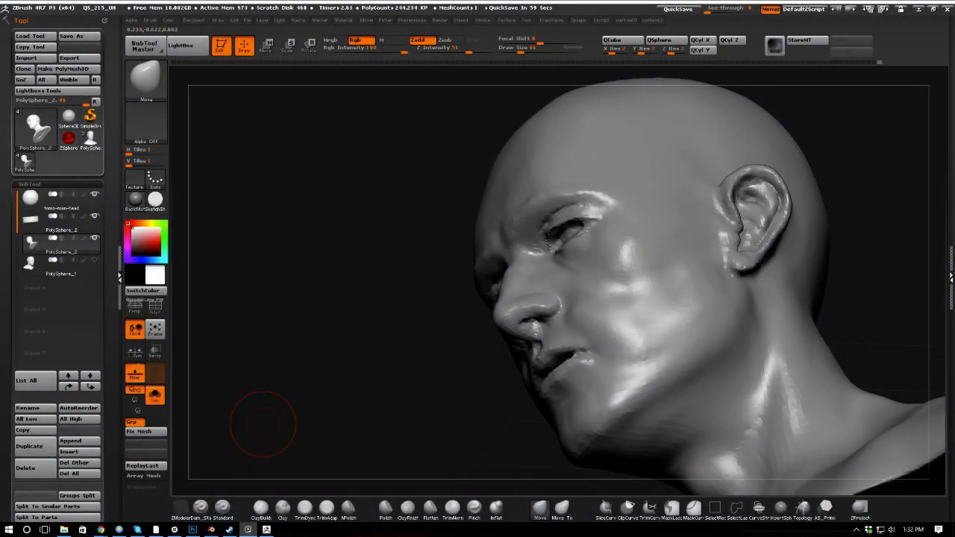
pyautogui.moveTo(954, 396); pyautogui.dragTo(744, 378, button='right')
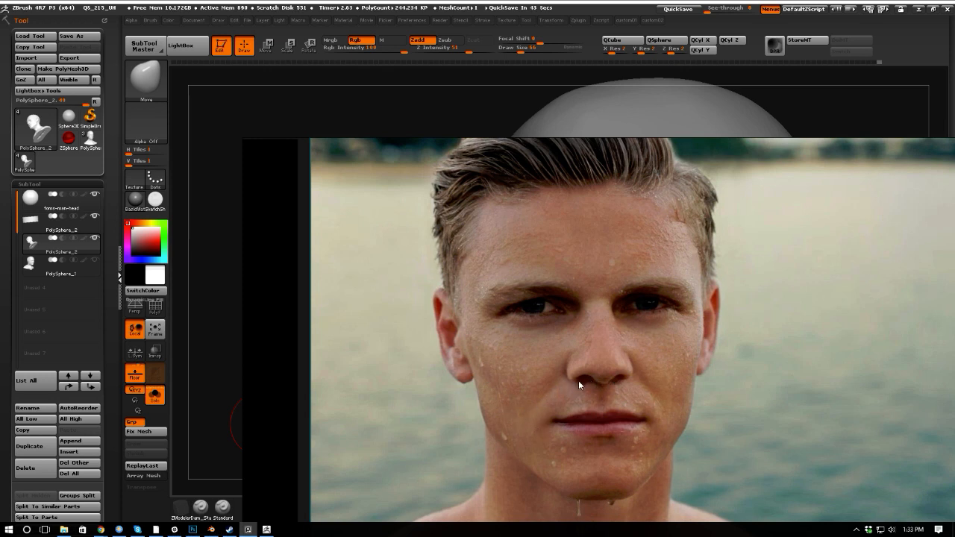
pyautogui.moveTo(414, 271); pyautogui.dragTo(954, 288, button='right')
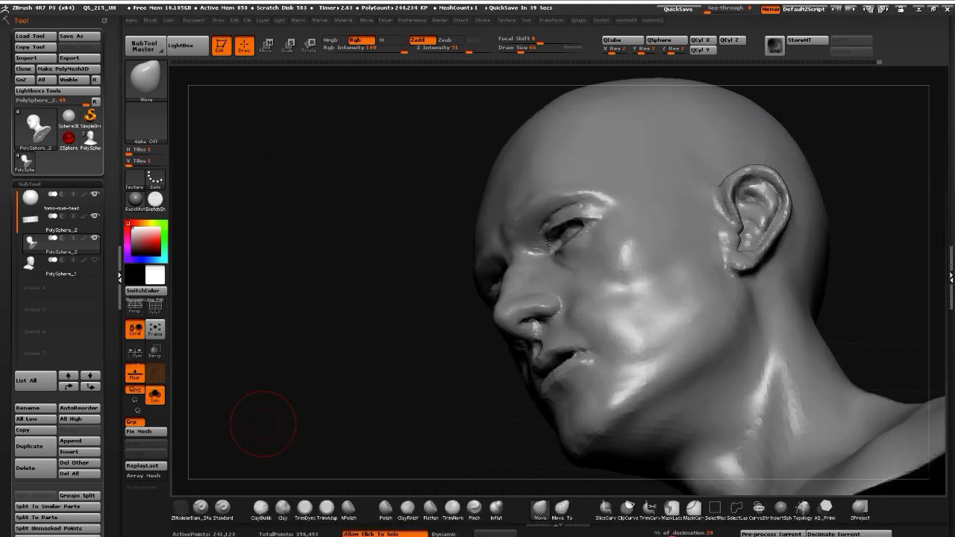
# Reduce the Move brush size and smooth the skin beside the mouth corners
pyautogui.moveTo(281, 318)
pyautogui.mouseDown()
pyautogui.moveTo(273, 341)
pyautogui.moveTo(513, 348)
pyautogui.mouseUp()
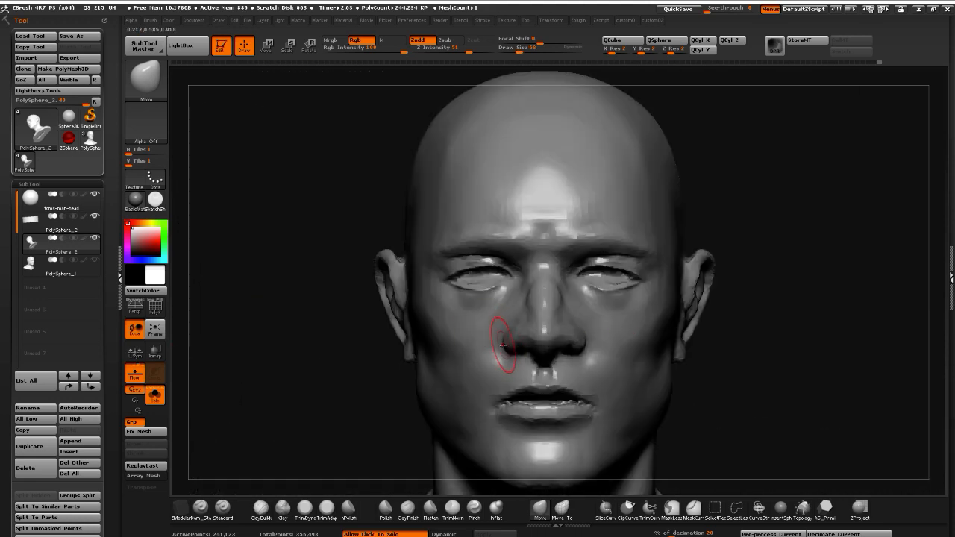
pyautogui.press('[')
pyautogui.press('[')
pyautogui.press('[')
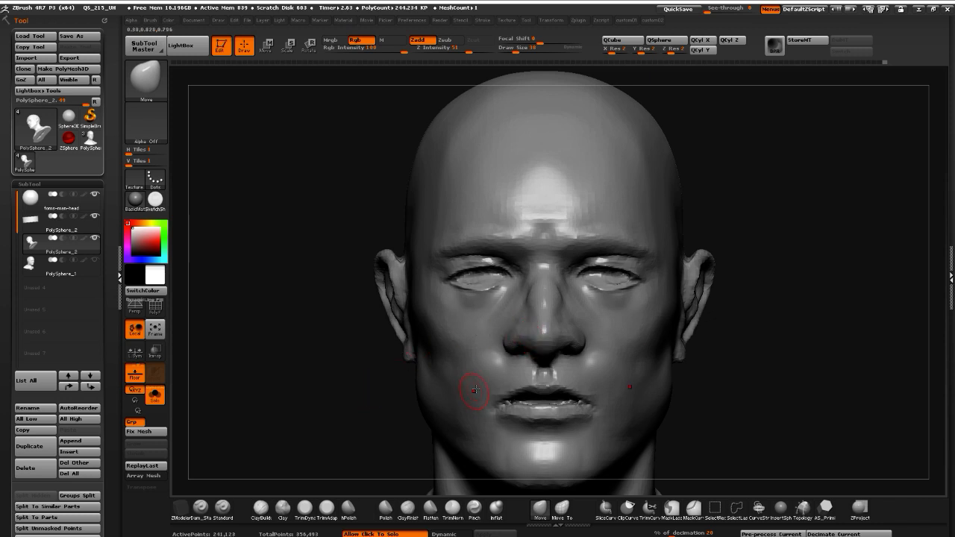
pyautogui.moveTo(306, 374); pyautogui.dragTo(385, 402)
pyautogui.keyDown('shift'); pyautogui.moveTo(492, 397); pyautogui.dragTo(484, 397); pyautogui.keyUp('shift')
pyautogui.moveTo(243, 371); pyautogui.dragTo(198, 455)
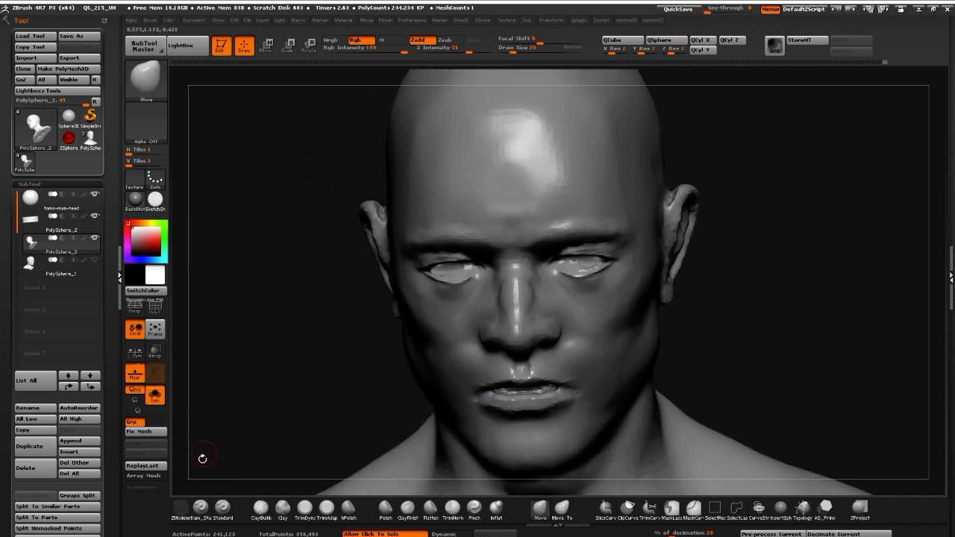
# Carve the outlines of the lower and upper lip with the Dam Standard brush and smooth the upper lip's edge
pyautogui.press('b')
pyautogui.press('d')
pyautogui.press('s')
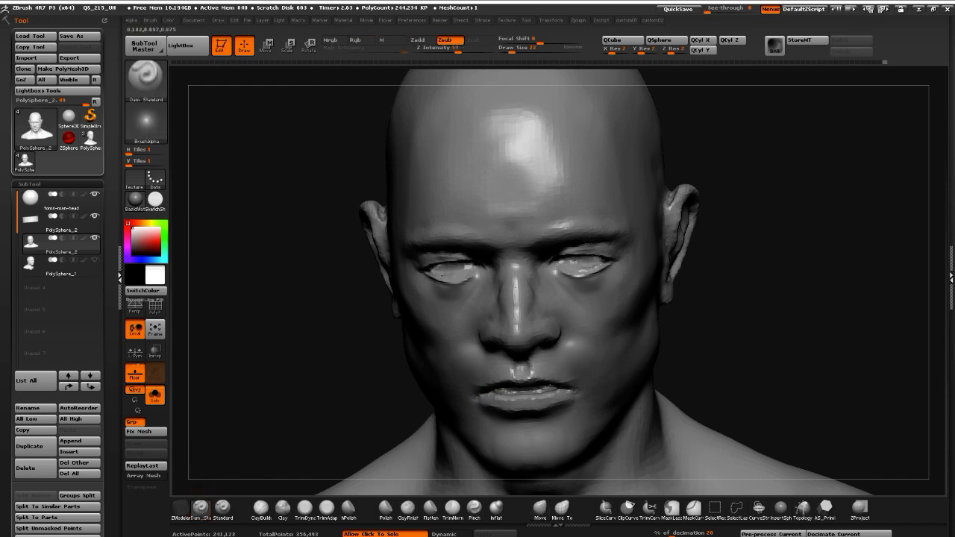
pyautogui.moveTo(316, 386); pyautogui.dragTo(228, 393)
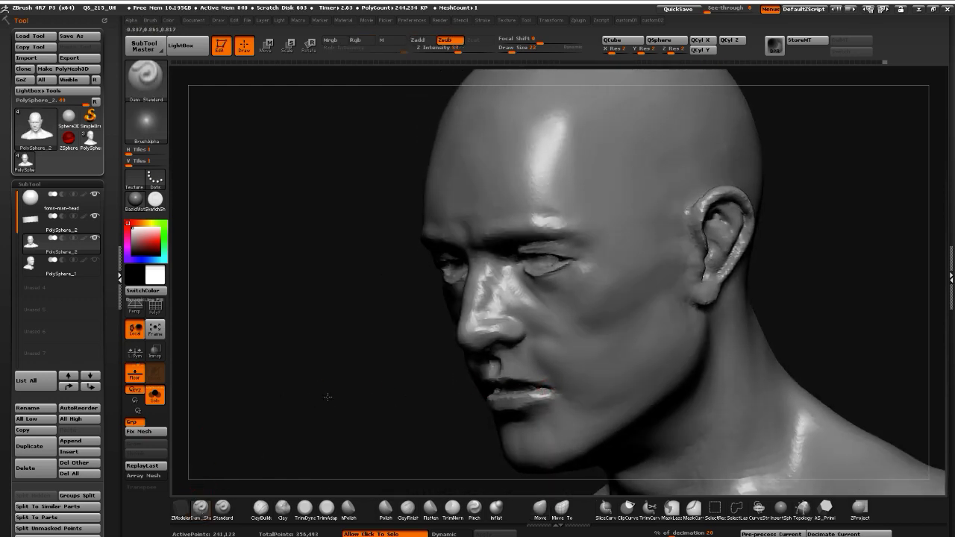
pyautogui.moveTo(326, 394); pyautogui.dragTo(435, 393)
pyautogui.moveTo(543, 394)
pyautogui.mouseDown()
pyautogui.moveTo(527, 408)
pyautogui.moveTo(445, 413)
pyautogui.mouseUp()
pyautogui.moveTo(291, 409)
pyautogui.keyDown('alt'); pyautogui.mouseDown()
pyautogui.moveTo(268, 375)
pyautogui.moveTo(275, 425)
pyautogui.mouseUp(); pyautogui.keyUp('alt')
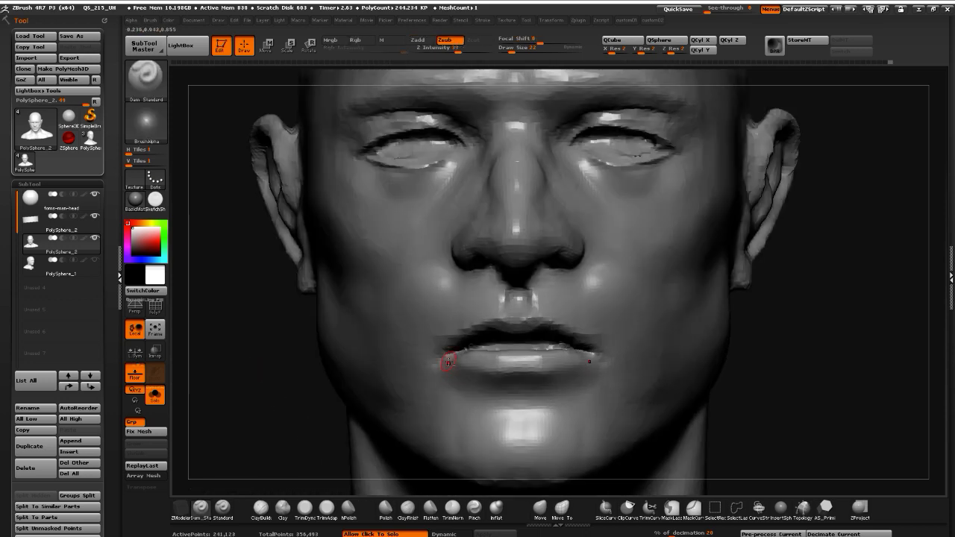
pyautogui.moveTo(448, 363); pyautogui.dragTo(540, 374)
pyautogui.moveTo(438, 347)
pyautogui.mouseDown()
pyautogui.moveTo(515, 323)
pyautogui.moveTo(493, 330)
pyautogui.moveTo(489, 321)
pyautogui.mouseUp()
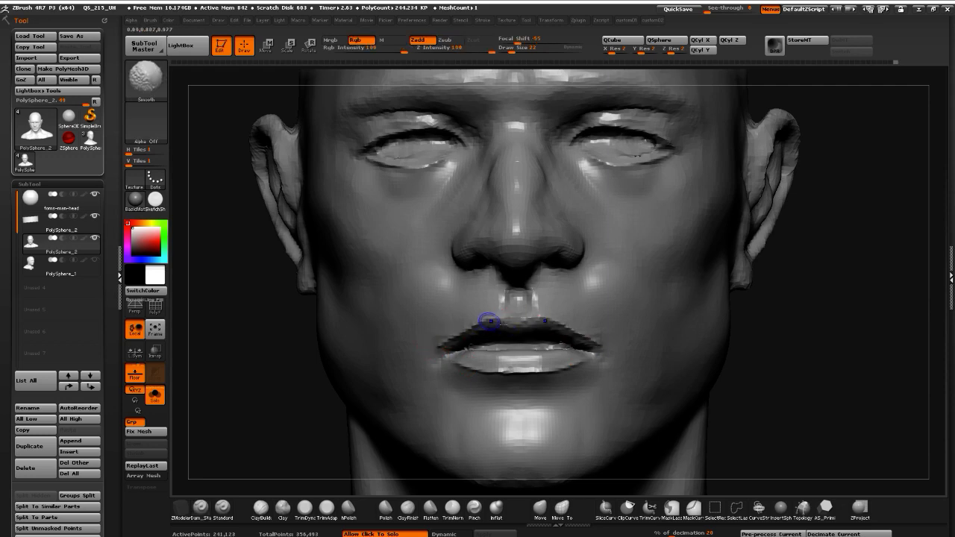
pyautogui.keyDown('shift'); pyautogui.moveTo(430, 350); pyautogui.dragTo(608, 349); pyautogui.keyUp('shift')
pyautogui.moveTo(455, 367); pyautogui.dragTo(519, 367, button='right')
pyautogui.moveTo(431, 363)
pyautogui.keyDown('ctrl'); pyautogui.mouseDown()
pyautogui.moveTo(509, 388)
pyautogui.moveTo(452, 384)
pyautogui.mouseUp(); pyautogui.keyUp('ctrl')
pyautogui.hotkey('ctrl', 'z')
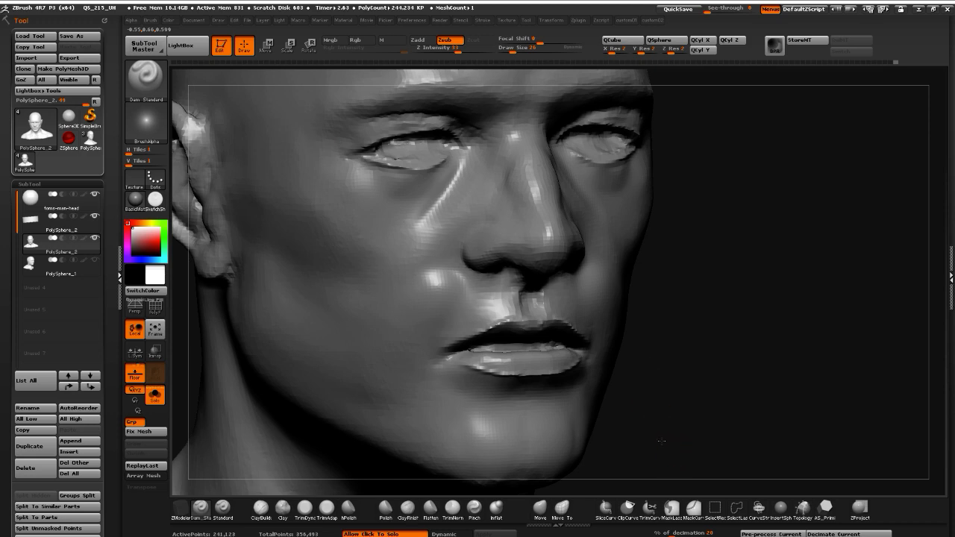
# Adjust the eyelid from below with an enlarged Move brush and leave solo mode to show the eyeballs
pyautogui.moveTo(661, 441)
pyautogui.mouseDown()
pyautogui.moveTo(311, 323)
pyautogui.moveTo(296, 303)
pyautogui.moveTo(332, 335)
pyautogui.mouseUp()
pyautogui.click(539, 507)
pyautogui.moveTo(307, 296); pyautogui.dragTo(419, 221)
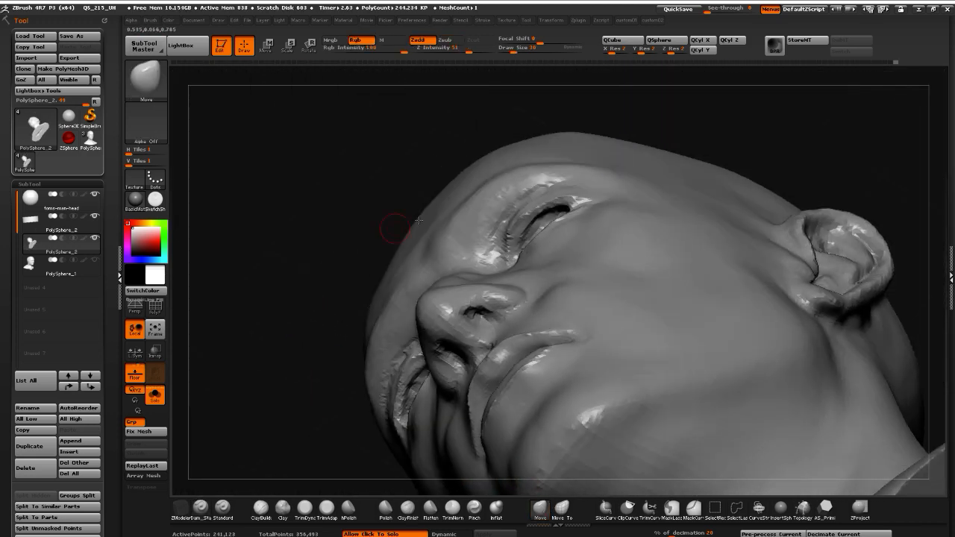
pyautogui.press(']')
pyautogui.press(']')
pyautogui.press(']')
pyautogui.moveTo(540, 208); pyautogui.dragTo(568, 195)
pyautogui.click(306, 194)
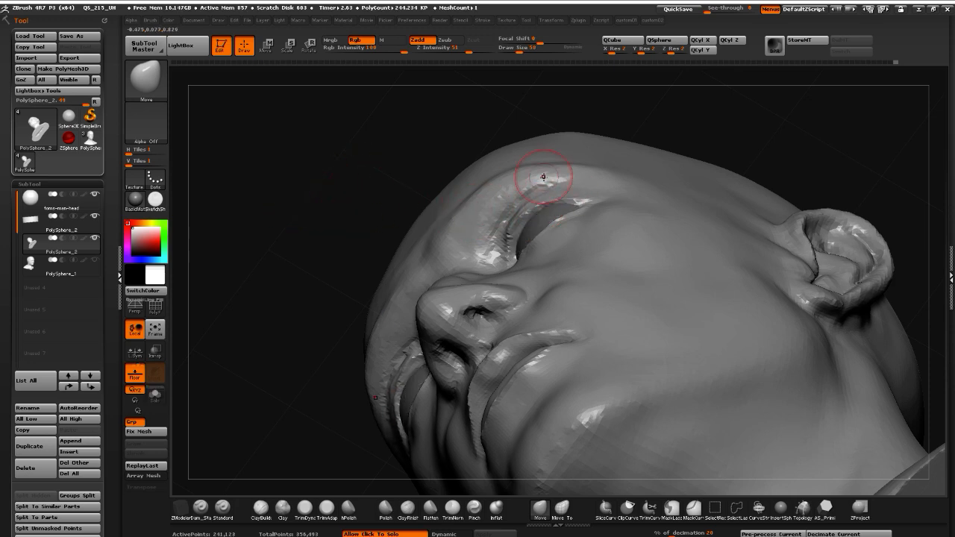
# Fit the lower eyelid around the eyeball near its outer and inner corners with the Move brush
pyautogui.moveTo(261, 217)
pyautogui.mouseDown()
pyautogui.moveTo(277, 271)
pyautogui.moveTo(310, 269)
pyautogui.mouseUp()
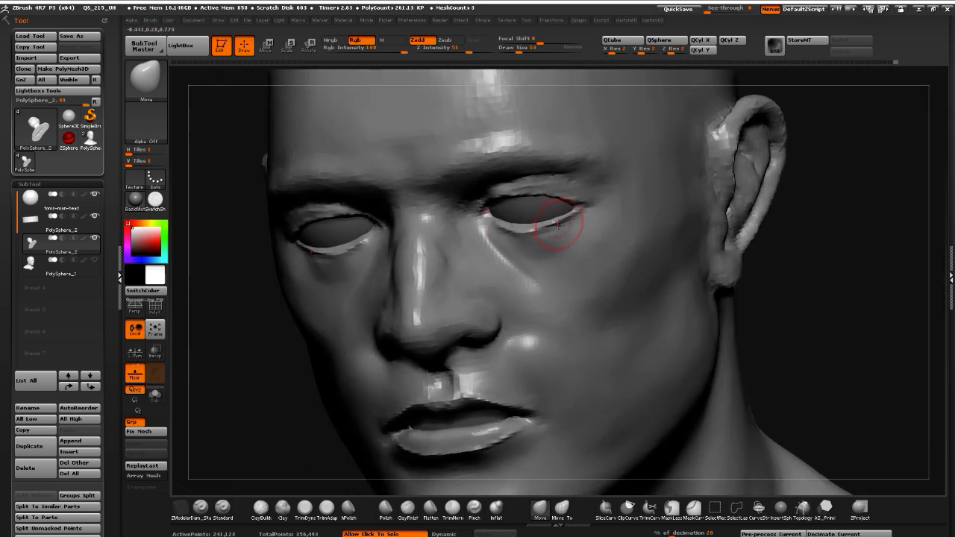
pyautogui.moveTo(559, 223); pyautogui.dragTo(570, 225)
pyautogui.moveTo(513, 235); pyautogui.dragTo(521, 228)
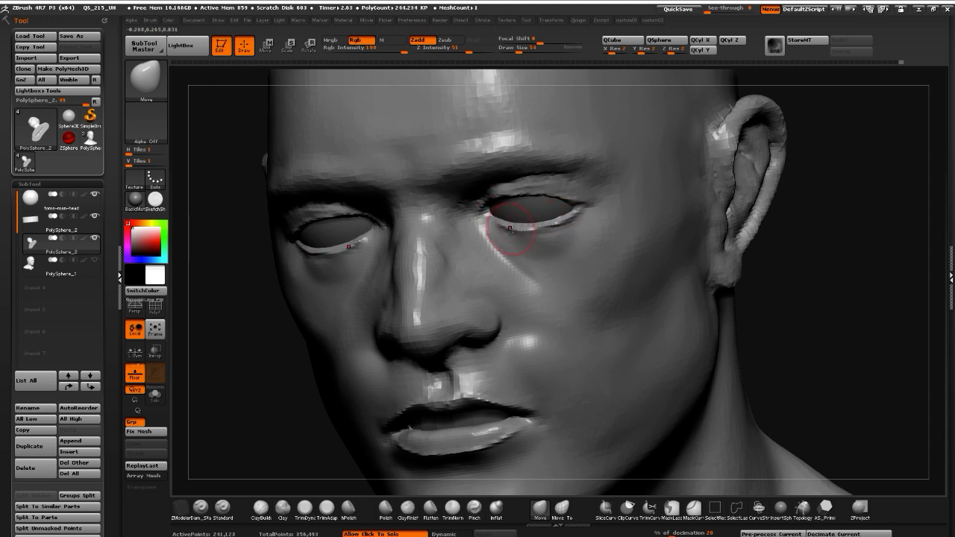
# Smooth the lower lip's edge and mask everything except the lower lip and the area just beneath it
pyautogui.moveTo(246, 380)
pyautogui.mouseDown()
pyautogui.moveTo(236, 353)
pyautogui.moveTo(438, 407)
pyautogui.mouseUp()
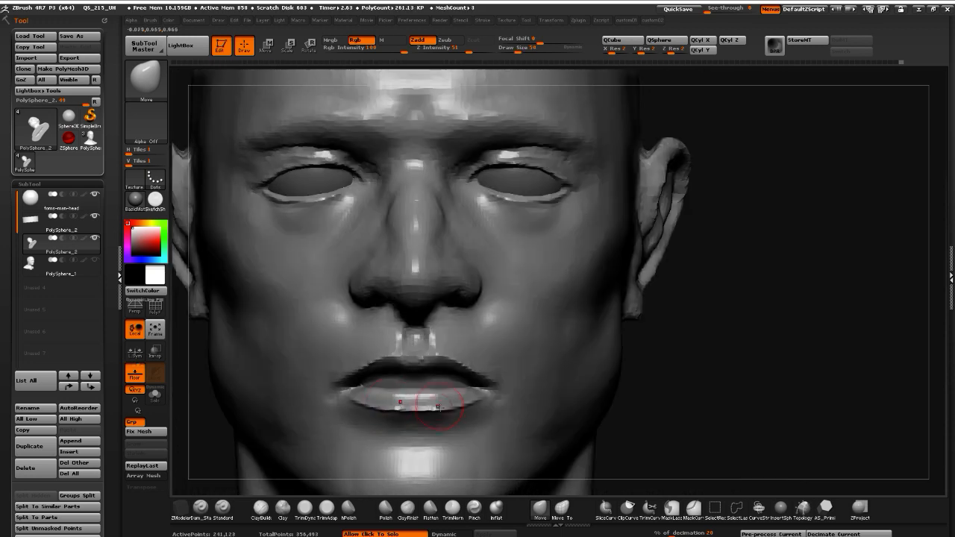
pyautogui.press('shift')
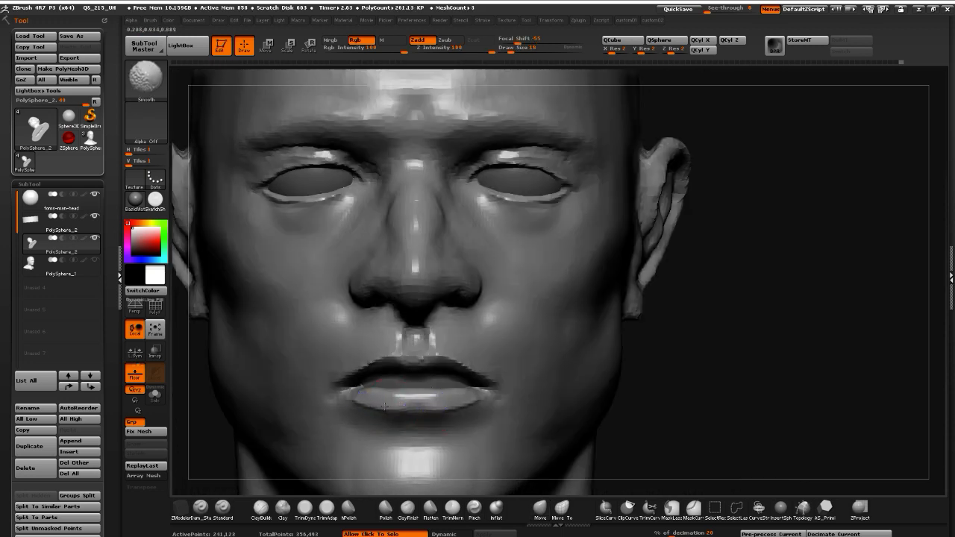
pyautogui.moveTo(332, 398)
pyautogui.keyDown('shift'); pyautogui.mouseDown()
pyautogui.moveTo(344, 392)
pyautogui.moveTo(356, 409)
pyautogui.moveTo(334, 409)
pyautogui.moveTo(407, 413)
pyautogui.moveTo(361, 404)
pyautogui.moveTo(342, 415)
pyautogui.mouseUp(); pyautogui.keyUp('shift')
pyautogui.keyDown('ctrl'); pyautogui.click(383, 420); pyautogui.keyUp('ctrl')
pyautogui.keyDown('alt'); pyautogui.moveTo(637, 424); pyautogui.dragTo(774, 398); pyautogui.keyUp('alt')
pyautogui.keyDown('ctrl'); pyautogui.click(286, 376); pyautogui.keyUp('ctrl')
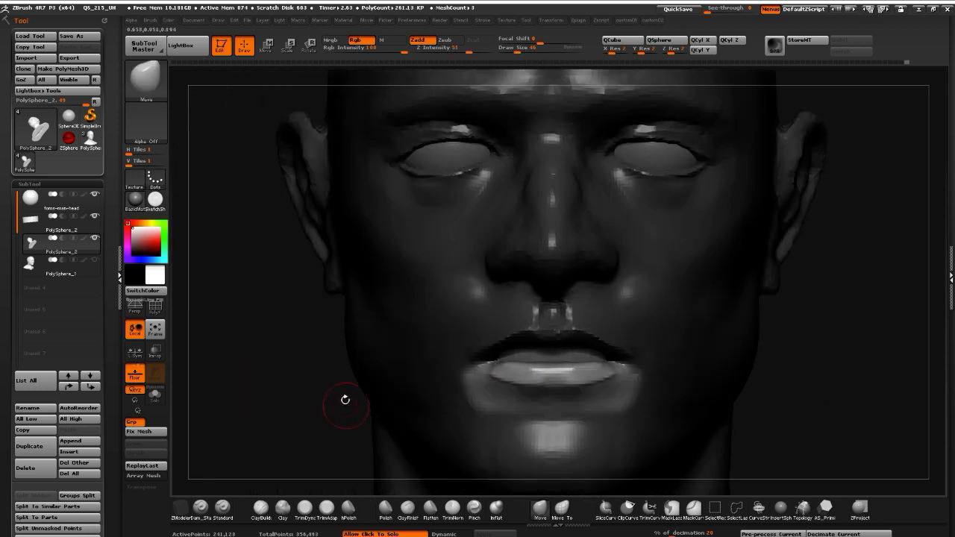
# Push the unmasked side of the lower lip back in profile with the Move brush
pyautogui.click(539, 506)
pyautogui.moveTo(253, 147); pyautogui.dragTo(448, 153)
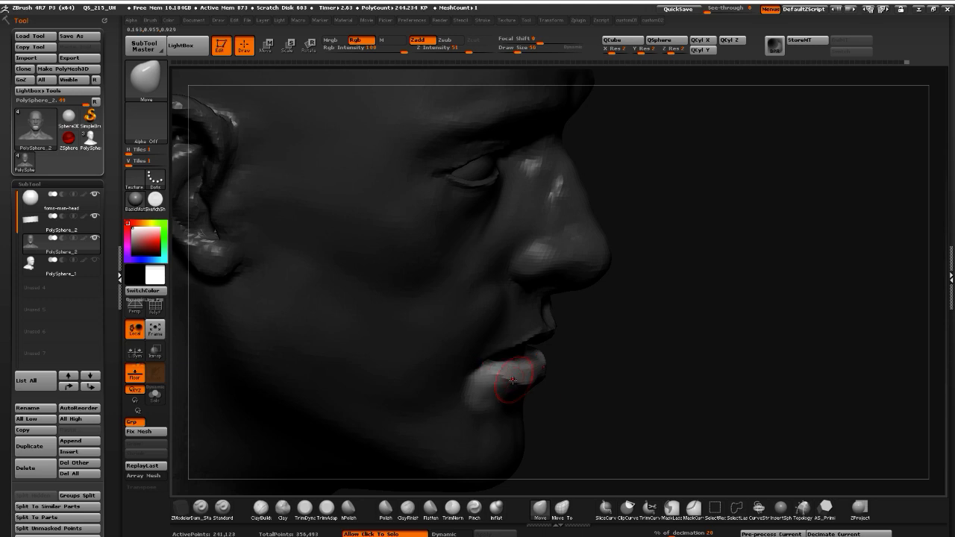
pyautogui.moveTo(513, 381); pyautogui.dragTo(491, 382)
pyautogui.moveTo(584, 419)
pyautogui.mouseDown()
pyautogui.moveTo(314, 380)
pyautogui.moveTo(379, 376)
pyautogui.moveTo(307, 379)
pyautogui.mouseUp()
# Invert the mask to rework the skin around the lower lip and smooth the ridge below the mouth corners
pyautogui.keyDown('ctrl'); pyautogui.click(310, 372); pyautogui.keyUp('ctrl')
pyautogui.keyDown('ctrl'); pyautogui.click(327, 380); pyautogui.keyUp('ctrl')
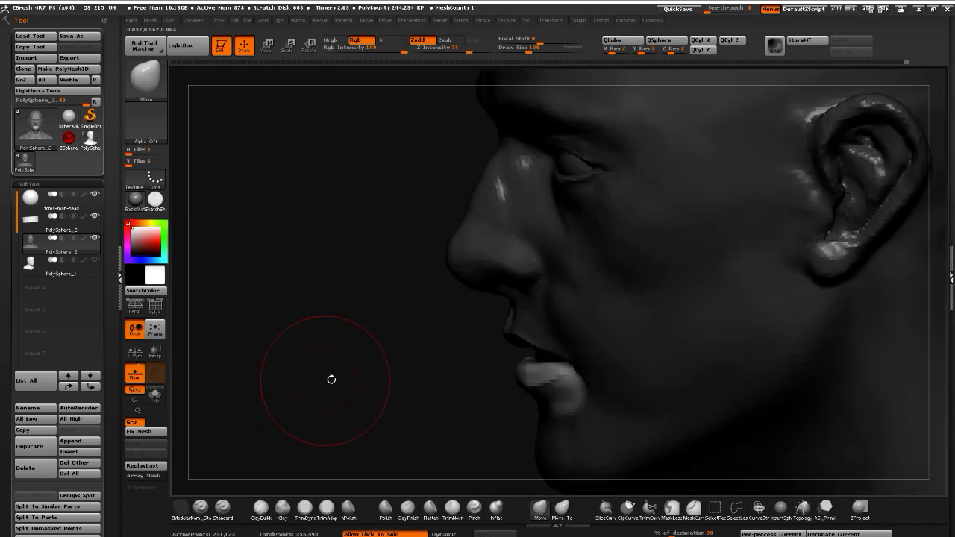
pyautogui.keyDown('ctrl'); pyautogui.click(376, 371); pyautogui.keyUp('ctrl')
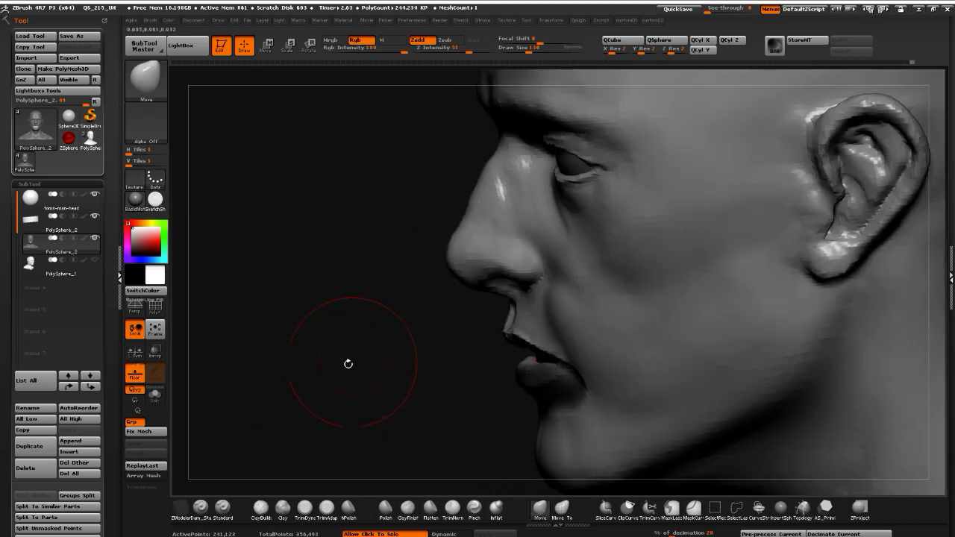
pyautogui.moveTo(349, 364); pyautogui.dragTo(393, 367)
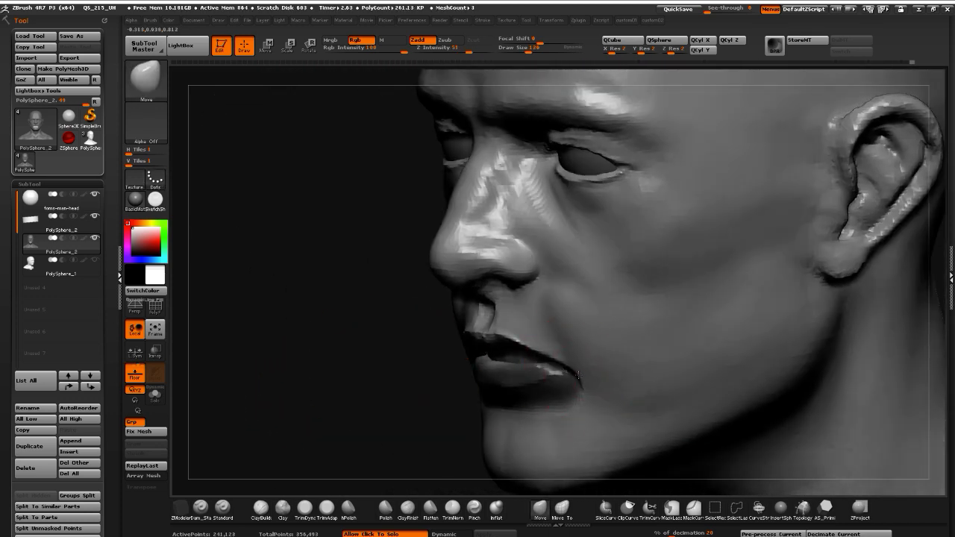
pyautogui.moveTo(315, 366)
pyautogui.mouseDown()
pyautogui.moveTo(418, 368)
pyautogui.moveTo(321, 377)
pyautogui.moveTo(294, 396)
pyautogui.moveTo(274, 381)
pyautogui.mouseUp()
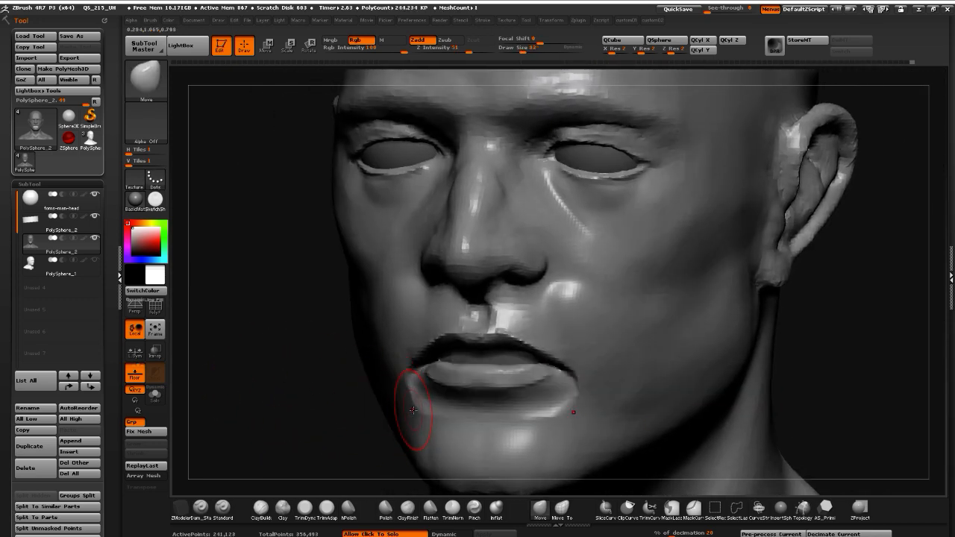
pyautogui.keyDown('shift'); pyautogui.moveTo(420, 409); pyautogui.dragTo(414, 397); pyautogui.keyUp('shift')
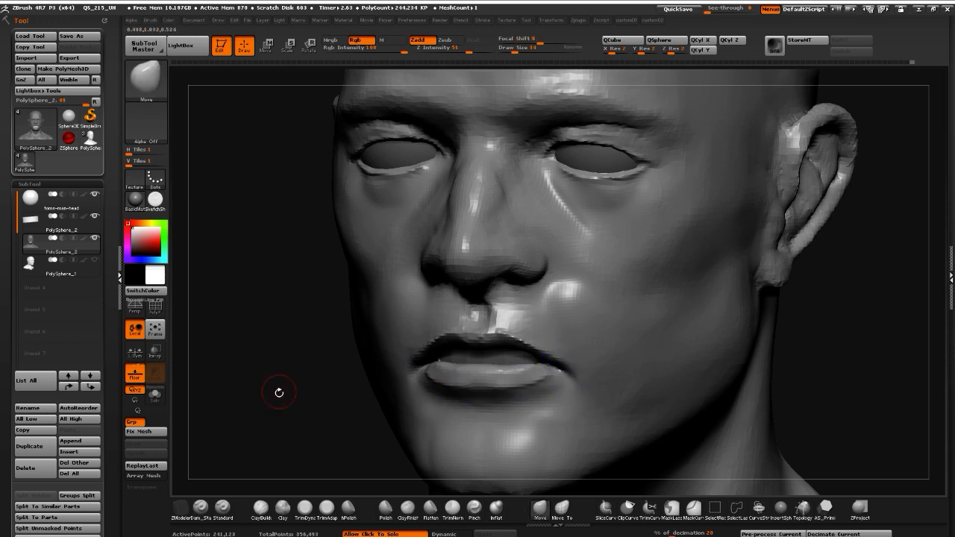
# Build up the skin beside the mouth corner and lower cheek with the Clay brush and smooth it
pyautogui.moveTo(279, 392); pyautogui.dragTo(388, 382)
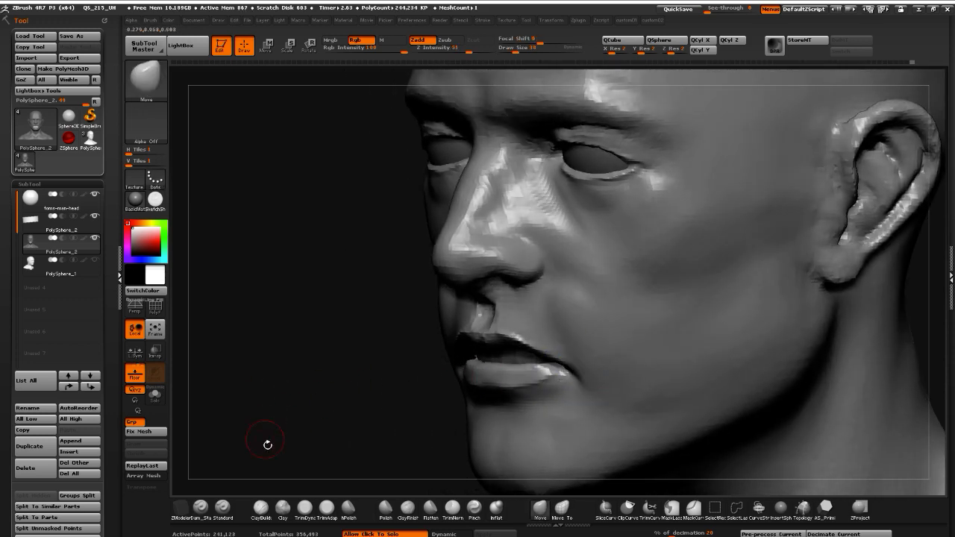
pyautogui.click(282, 509)
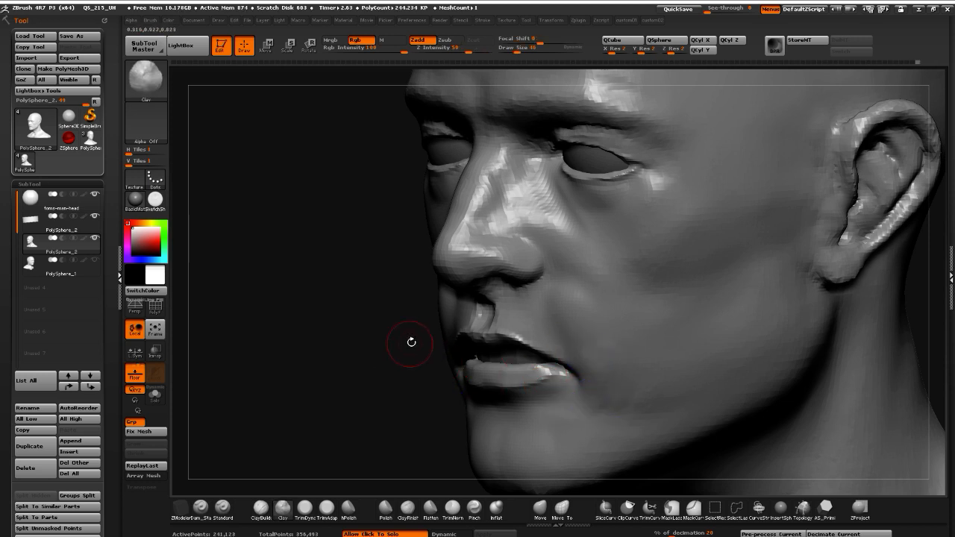
pyautogui.moveTo(409, 343); pyautogui.dragTo(324, 376)
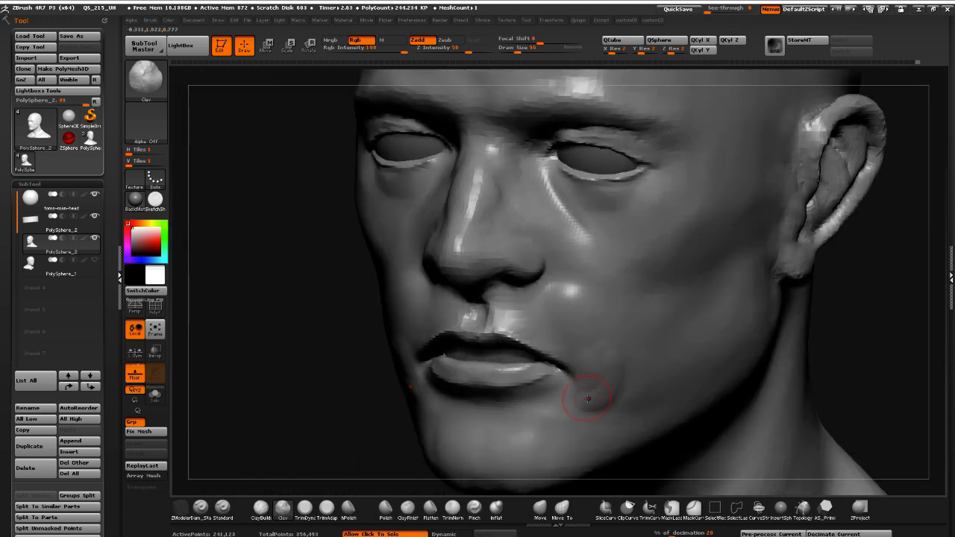
pyautogui.moveTo(602, 393)
pyautogui.mouseDown()
pyautogui.moveTo(598, 400)
pyautogui.moveTo(593, 361)
pyautogui.moveTo(568, 373)
pyautogui.mouseUp()
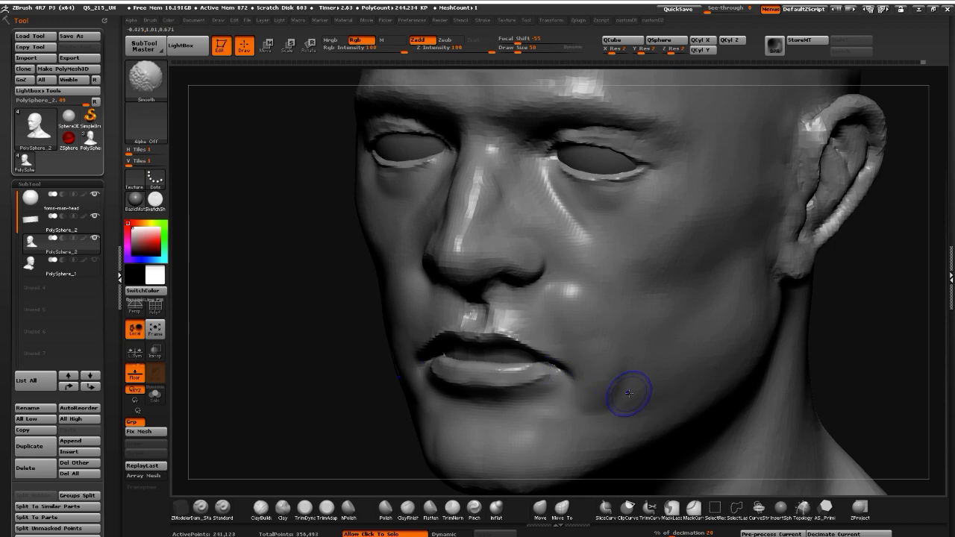
pyautogui.moveTo(319, 385)
pyautogui.keyDown('alt'); pyautogui.mouseDown()
pyautogui.moveTo(294, 369)
pyautogui.moveTo(327, 369)
pyautogui.mouseUp(); pyautogui.keyUp('alt')
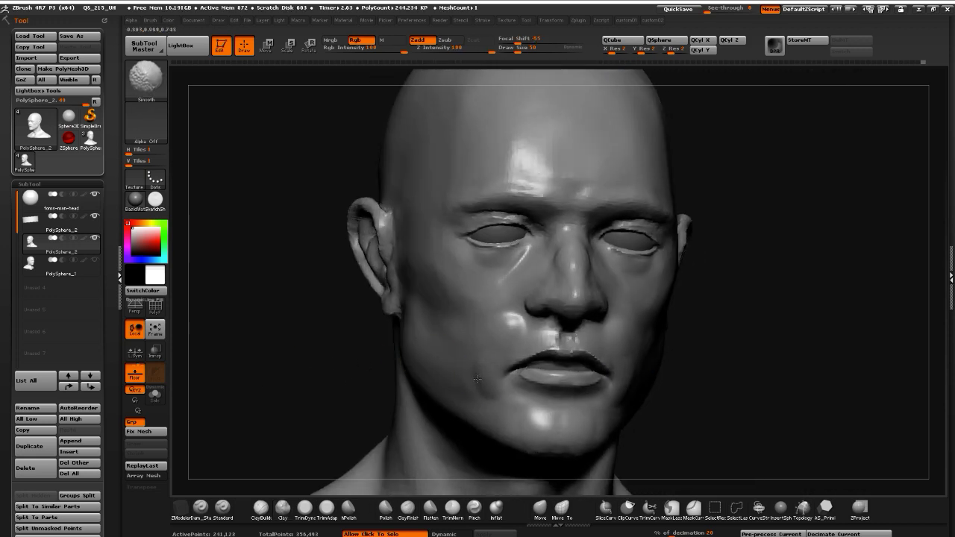
pyautogui.moveTo(480, 378)
pyautogui.keyDown('shift'); pyautogui.mouseDown()
pyautogui.moveTo(496, 396)
pyautogui.moveTo(486, 406)
pyautogui.mouseUp(); pyautogui.keyUp('shift')
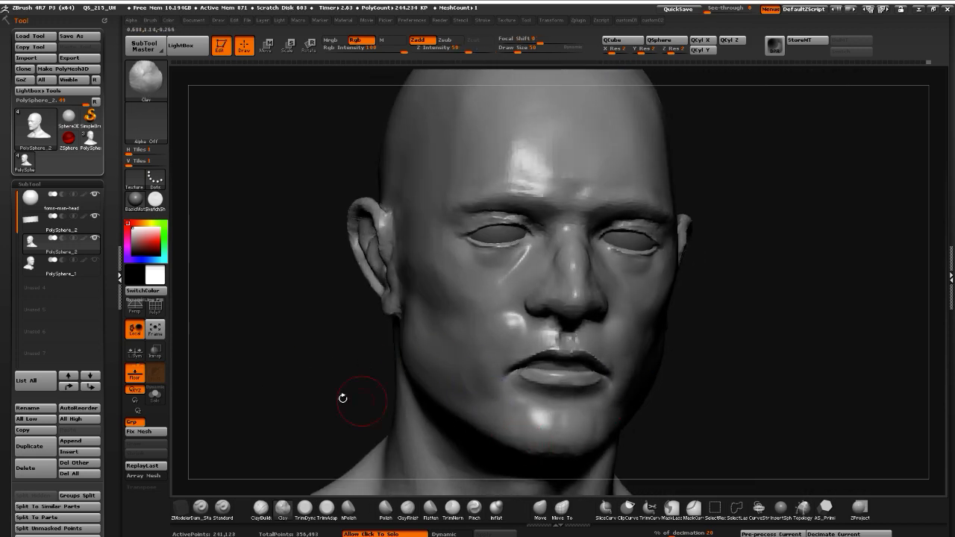
# Smooth the side of the neck and the collarbone area while checking the bust from several angles
pyautogui.moveTo(341, 394); pyautogui.dragTo(518, 422)
pyautogui.moveTo(361, 382)
pyautogui.keyDown('alt'); pyautogui.mouseDown()
pyautogui.moveTo(262, 335)
pyautogui.moveTo(284, 378)
pyautogui.moveTo(299, 375)
pyautogui.moveTo(279, 373)
pyautogui.moveTo(305, 383)
pyautogui.moveTo(298, 371)
pyautogui.moveTo(493, 371)
pyautogui.mouseUp(); pyautogui.keyUp('alt')
pyautogui.press('space')
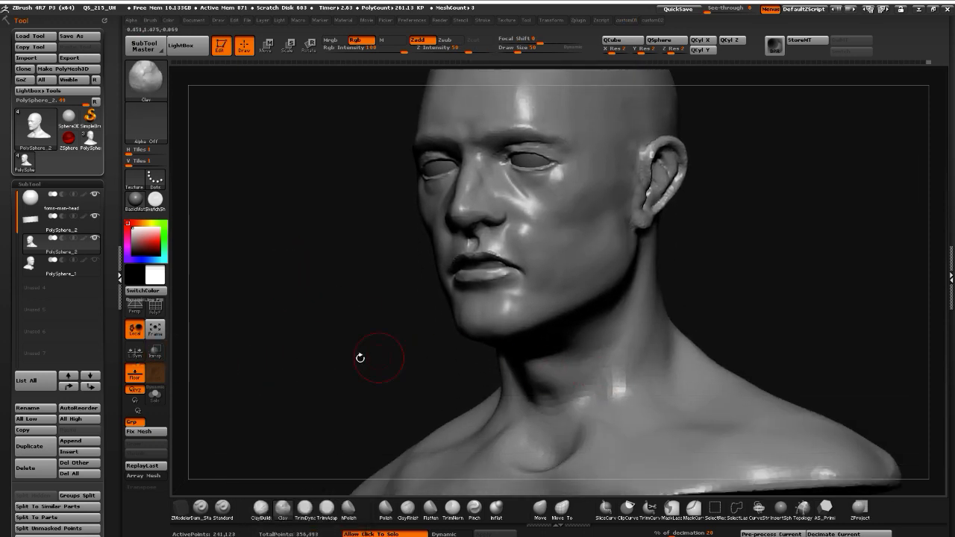
pyautogui.moveTo(360, 358)
pyautogui.mouseDown()
pyautogui.moveTo(500, 369)
pyautogui.moveTo(315, 318)
pyautogui.moveTo(329, 358)
pyautogui.moveTo(506, 362)
pyautogui.moveTo(497, 409)
pyautogui.mouseUp()
pyautogui.moveTo(331, 398); pyautogui.dragTo(458, 416)
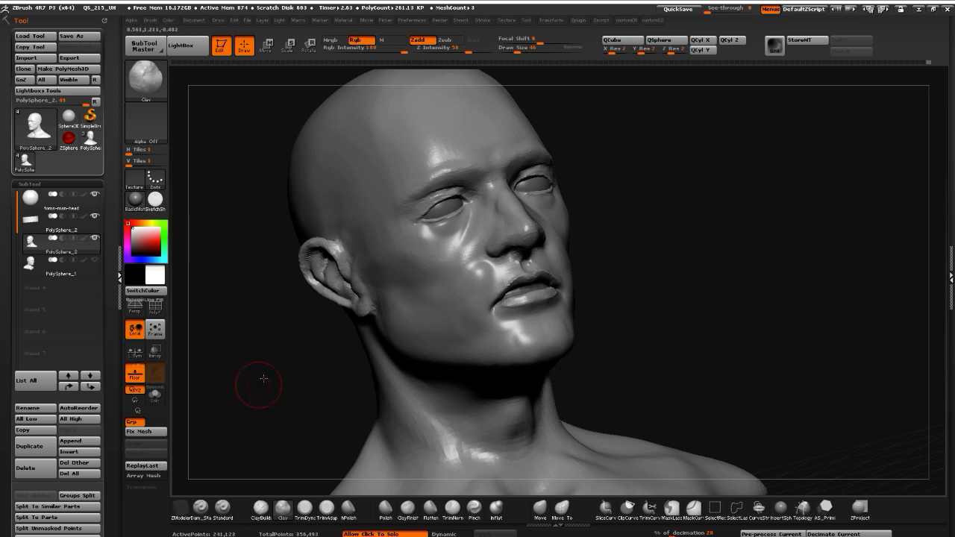
pyautogui.keyDown('alt'); pyautogui.moveTo(264, 379); pyautogui.dragTo(306, 299); pyautogui.keyUp('alt')
pyautogui.moveTo(451, 329)
pyautogui.keyDown('shift'); pyautogui.mouseDown()
pyautogui.moveTo(487, 373)
pyautogui.moveTo(486, 359)
pyautogui.mouseUp(); pyautogui.keyUp('shift')
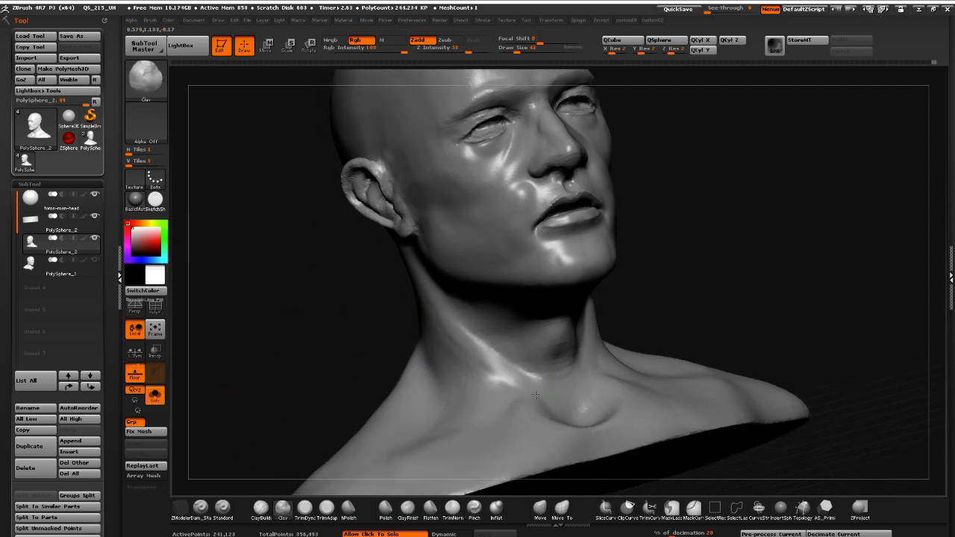
pyautogui.moveTo(300, 365)
pyautogui.mouseDown()
pyautogui.moveTo(534, 389)
pyautogui.moveTo(548, 381)
pyautogui.moveTo(542, 392)
pyautogui.moveTo(509, 390)
pyautogui.moveTo(536, 391)
pyautogui.moveTo(512, 400)
pyautogui.mouseUp()
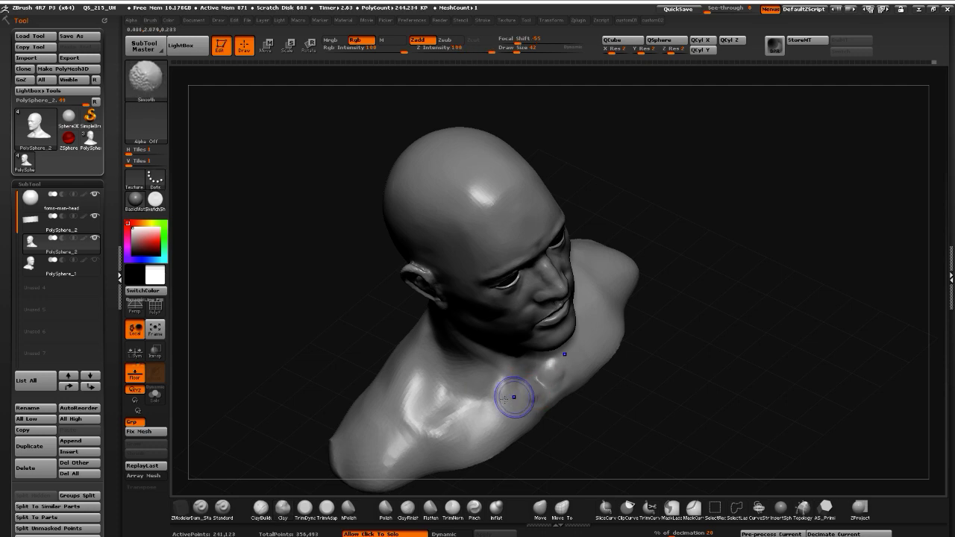
# Smooth the forehead and build up the inner brow area with the Clay brush
pyautogui.moveTo(301, 336)
pyautogui.mouseDown()
pyautogui.moveTo(509, 388)
pyautogui.moveTo(482, 367)
pyautogui.mouseUp()
pyautogui.moveTo(349, 339)
pyautogui.mouseDown()
pyautogui.moveTo(294, 334)
pyautogui.moveTo(334, 345)
pyautogui.moveTo(378, 338)
pyautogui.moveTo(364, 341)
pyautogui.mouseUp()
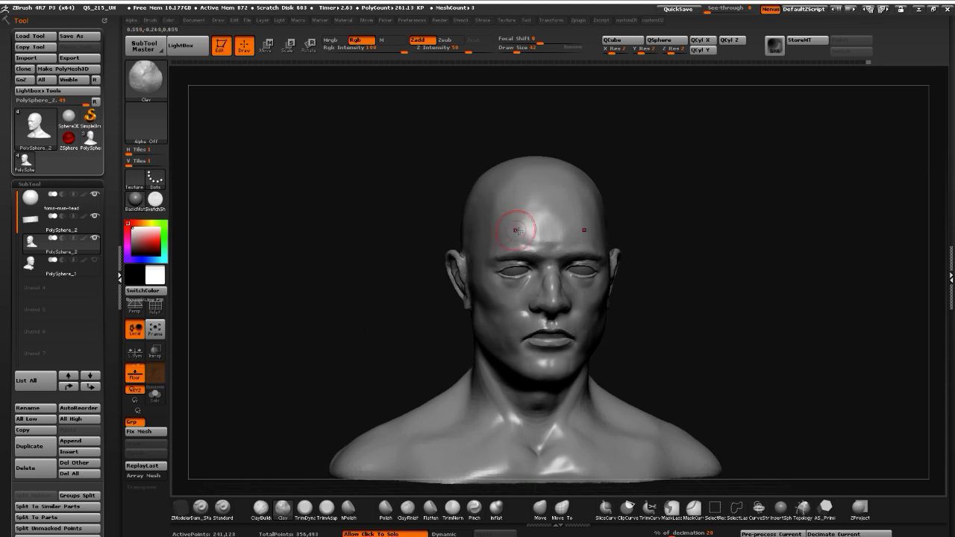
pyautogui.keyDown('shift'); pyautogui.moveTo(520, 219); pyautogui.dragTo(534, 221); pyautogui.keyUp('shift')
pyautogui.moveTo(299, 239)
pyautogui.mouseDown()
pyautogui.moveTo(341, 247)
pyautogui.moveTo(291, 257)
pyautogui.moveTo(453, 302)
pyautogui.mouseUp()
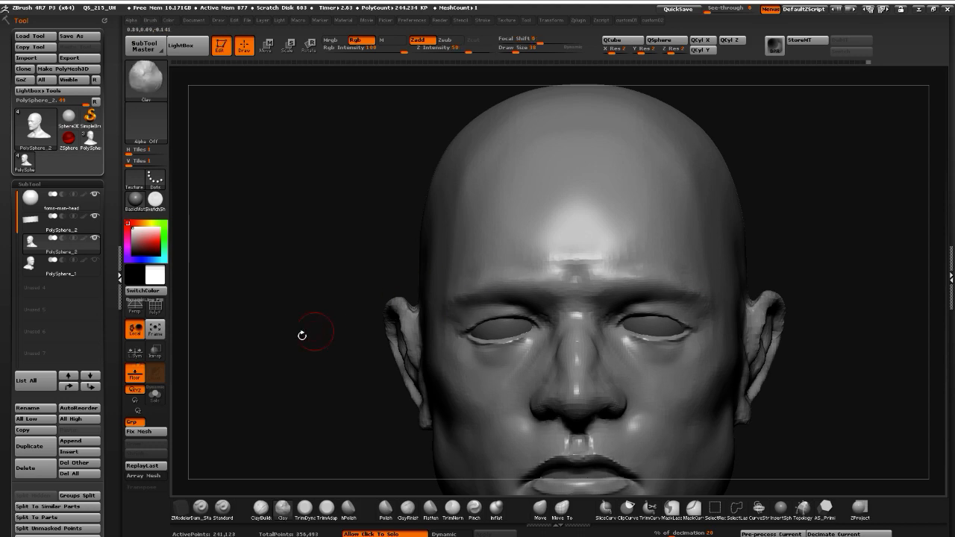
pyautogui.moveTo(302, 335)
pyautogui.mouseDown()
pyautogui.moveTo(266, 326)
pyautogui.moveTo(293, 314)
pyautogui.moveTo(288, 331)
pyautogui.mouseUp()
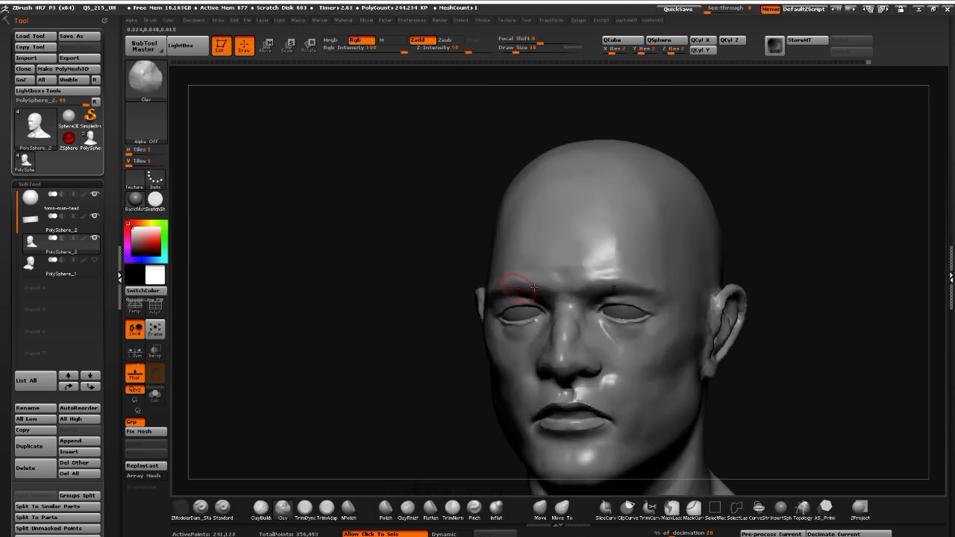
pyautogui.moveTo(313, 287); pyautogui.dragTo(342, 328)
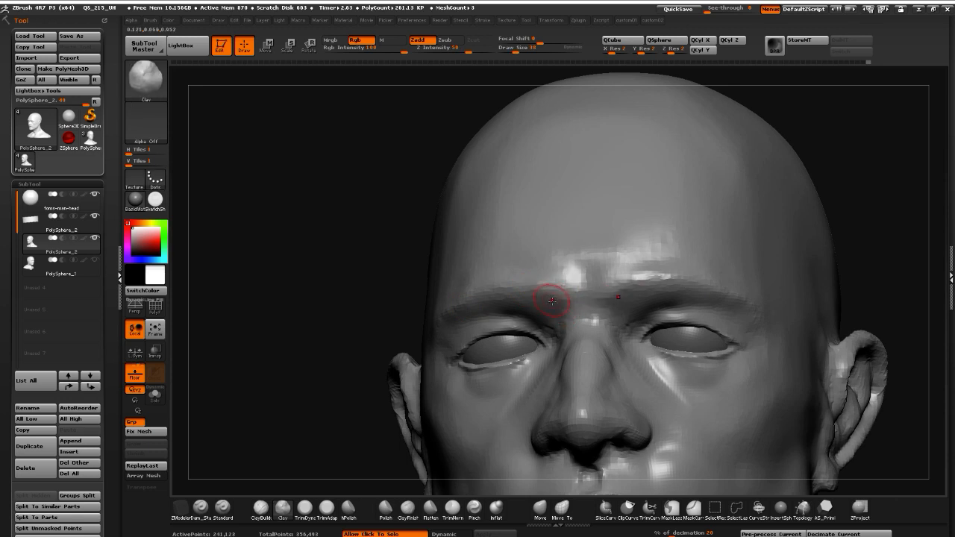
# Refine and smooth the skin beneath the lower eyelids near the outer eye corners using a smaller brush
pyautogui.moveTo(282, 353)
pyautogui.keyDown('alt'); pyautogui.mouseDown()
pyautogui.moveTo(309, 319)
pyautogui.moveTo(350, 357)
pyautogui.moveTo(304, 367)
pyautogui.moveTo(307, 393)
pyautogui.mouseUp(); pyautogui.keyUp('alt')
pyautogui.press('[')
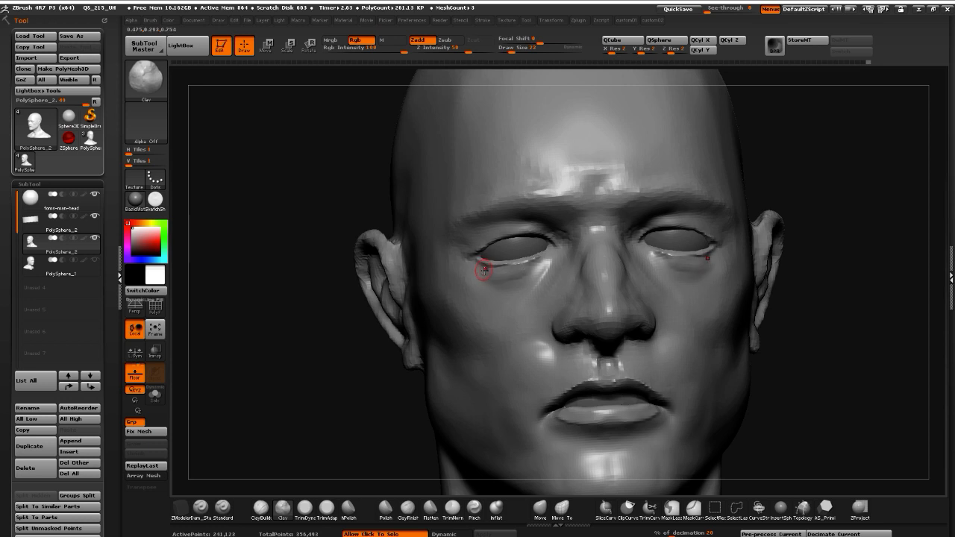
pyautogui.moveTo(493, 274)
pyautogui.keyDown('shift'); pyautogui.mouseDown()
pyautogui.moveTo(539, 266)
pyautogui.moveTo(473, 271)
pyautogui.moveTo(518, 271)
pyautogui.moveTo(500, 279)
pyautogui.mouseUp(); pyautogui.keyUp('shift')
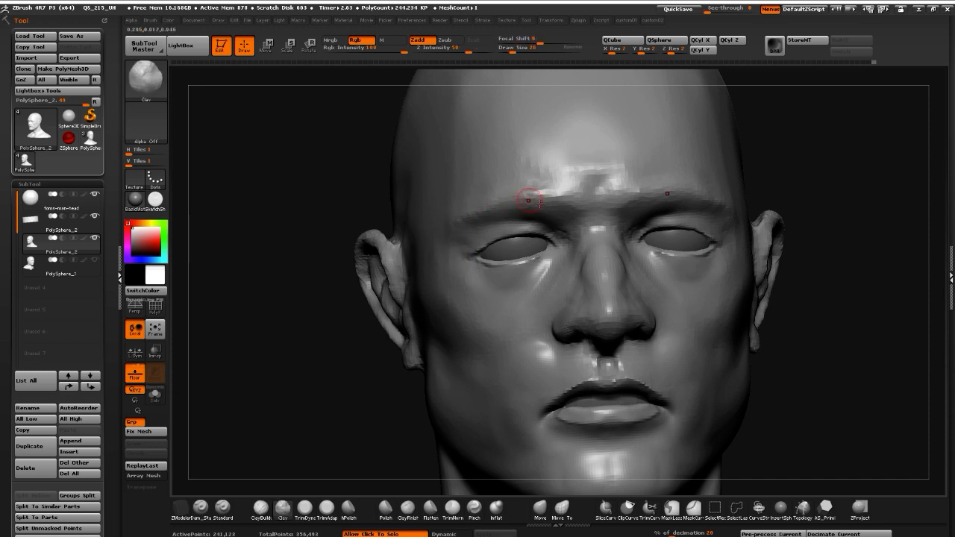
pyautogui.press(']')
# Carve a vertical frown crease between the eyebrows with the Dam_Standard brush
pyautogui.click(199, 508)
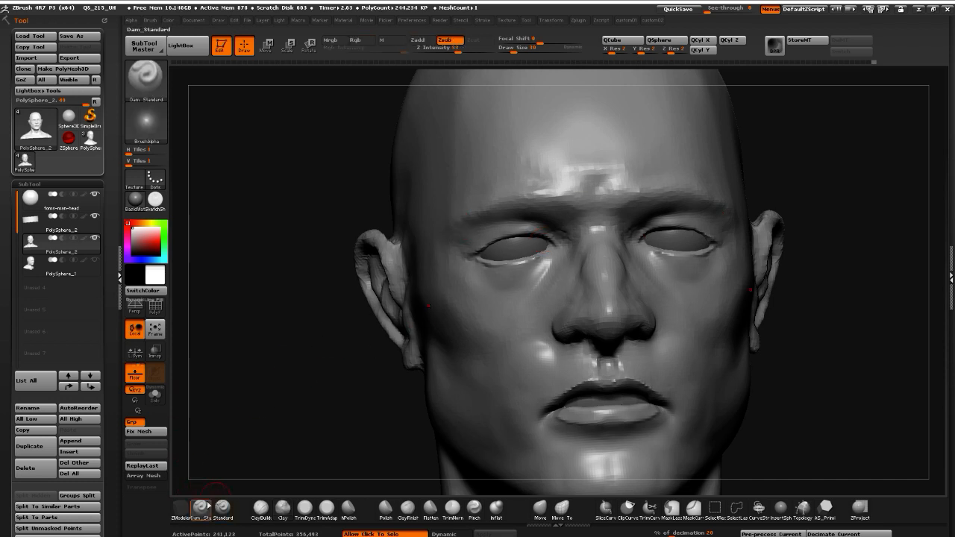
pyautogui.click(179, 509)
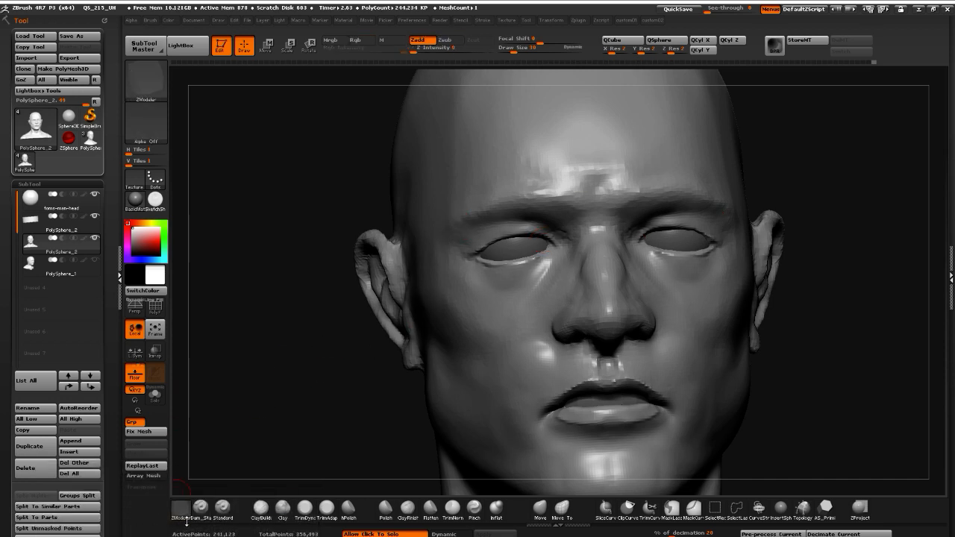
pyautogui.click(198, 508)
pyautogui.moveTo(593, 176); pyautogui.dragTo(597, 216)
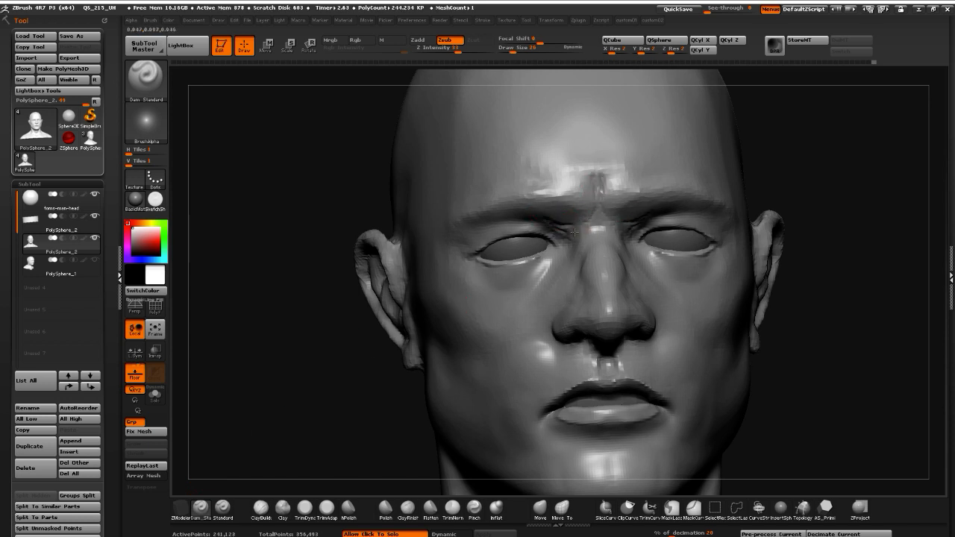
pyautogui.press('shift')
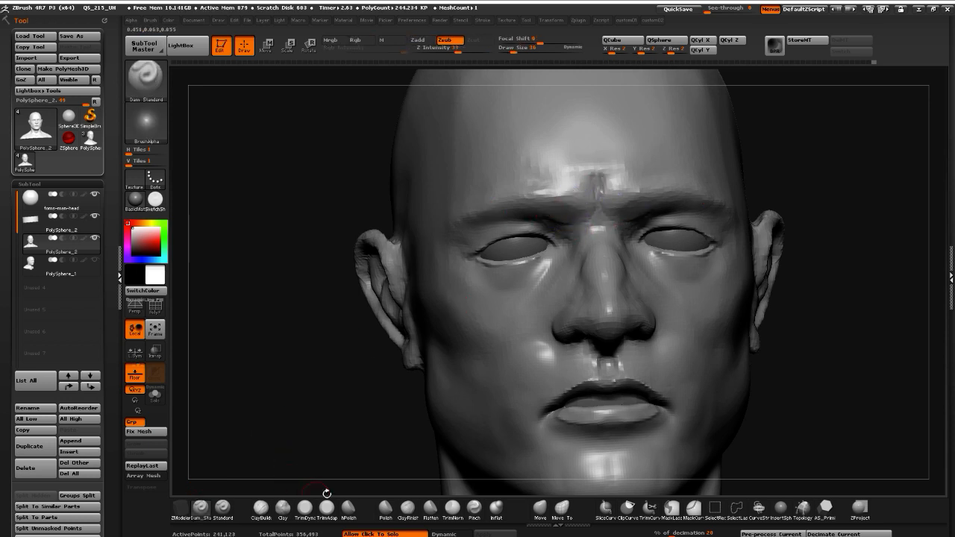
# Adjust the inner brows with the Move brush and smooth the frown crease and the brow ridges
pyautogui.click(540, 509)
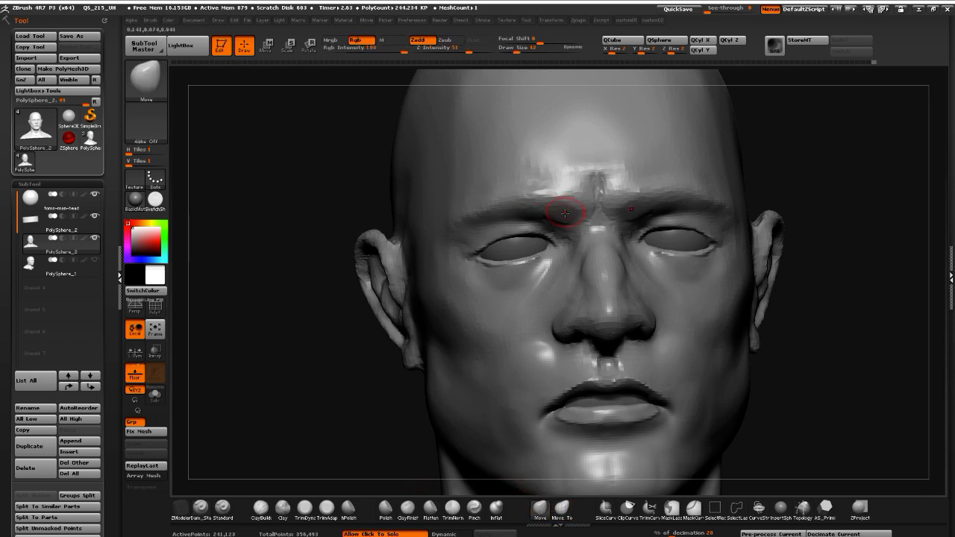
pyautogui.moveTo(579, 205); pyautogui.dragTo(581, 214)
pyautogui.moveTo(216, 261); pyautogui.dragTo(329, 270)
pyautogui.keyDown('shift'); pyautogui.moveTo(576, 165); pyautogui.dragTo(576, 198); pyautogui.keyUp('shift')
pyautogui.moveTo(718, 289); pyautogui.dragTo(624, 297)
pyautogui.keyDown('shift'); pyautogui.moveTo(499, 200); pyautogui.dragTo(440, 212); pyautogui.keyUp('shift')
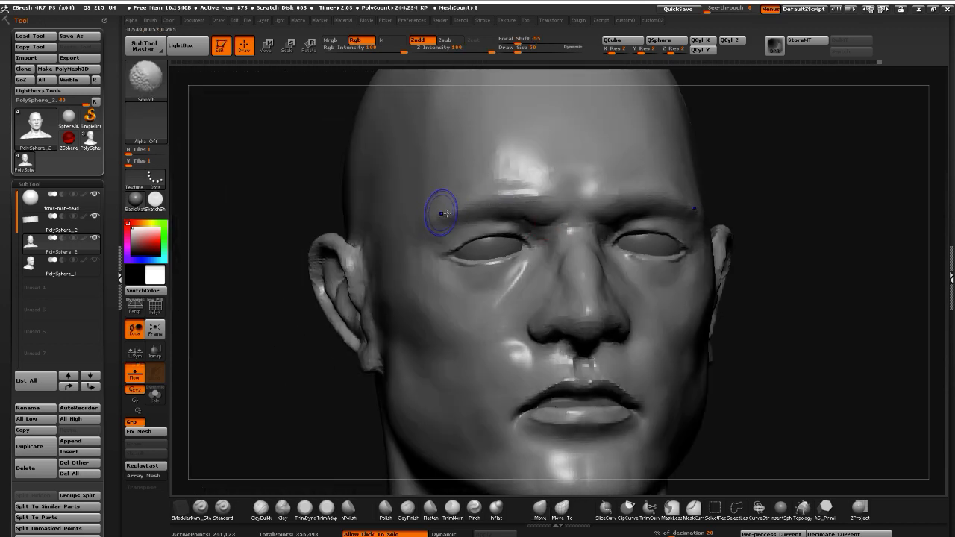
pyautogui.keyDown('shift'); pyautogui.moveTo(532, 223); pyautogui.dragTo(518, 219); pyautogui.keyUp('shift')
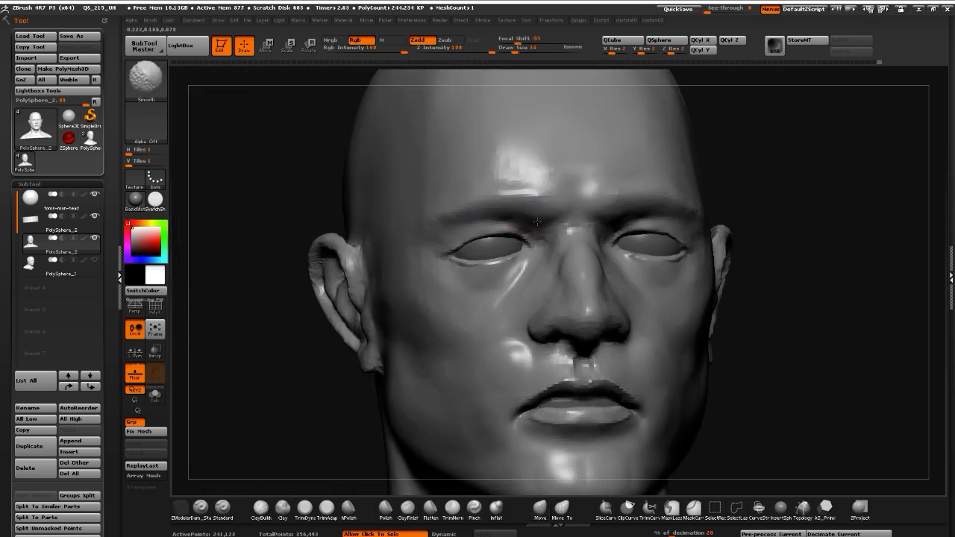
# Flatten the area between the brow ridge and the upper eyelid with the Flatten brush
pyautogui.moveTo(322, 395)
pyautogui.mouseDown()
pyautogui.moveTo(269, 391)
pyautogui.moveTo(301, 394)
pyautogui.mouseUp()
pyautogui.moveTo(420, 314)
pyautogui.mouseDown()
pyautogui.moveTo(452, 287)
pyautogui.moveTo(450, 295)
pyautogui.mouseUp()
pyautogui.click(326, 509)
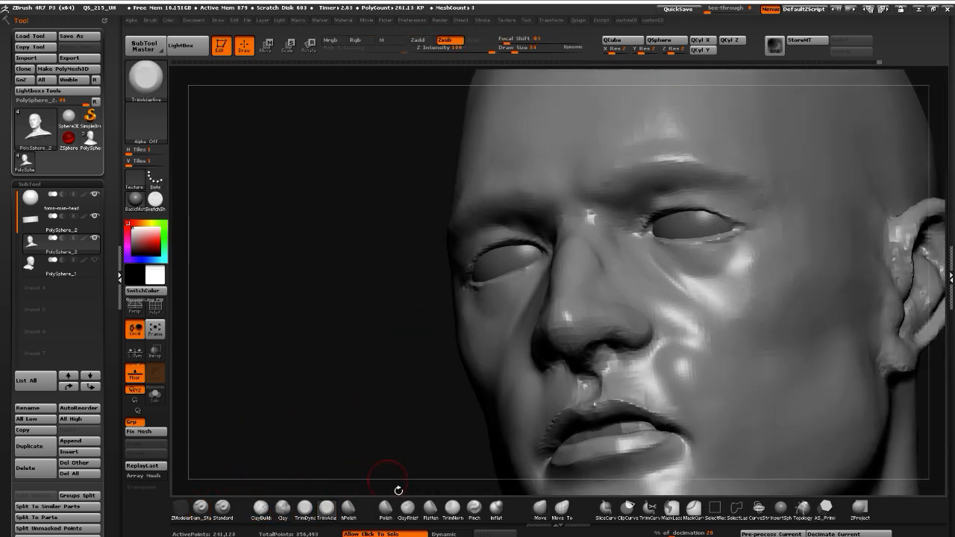
pyautogui.click(430, 509)
pyautogui.moveTo(351, 418); pyautogui.dragTo(652, 211)
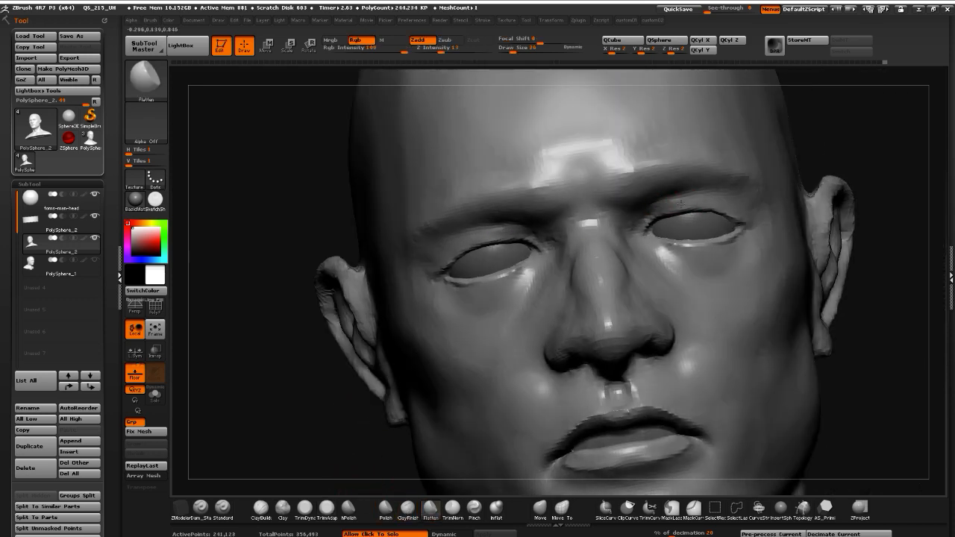
pyautogui.moveTo(306, 336)
pyautogui.mouseDown()
pyautogui.moveTo(418, 328)
pyautogui.moveTo(289, 335)
pyautogui.mouseUp()
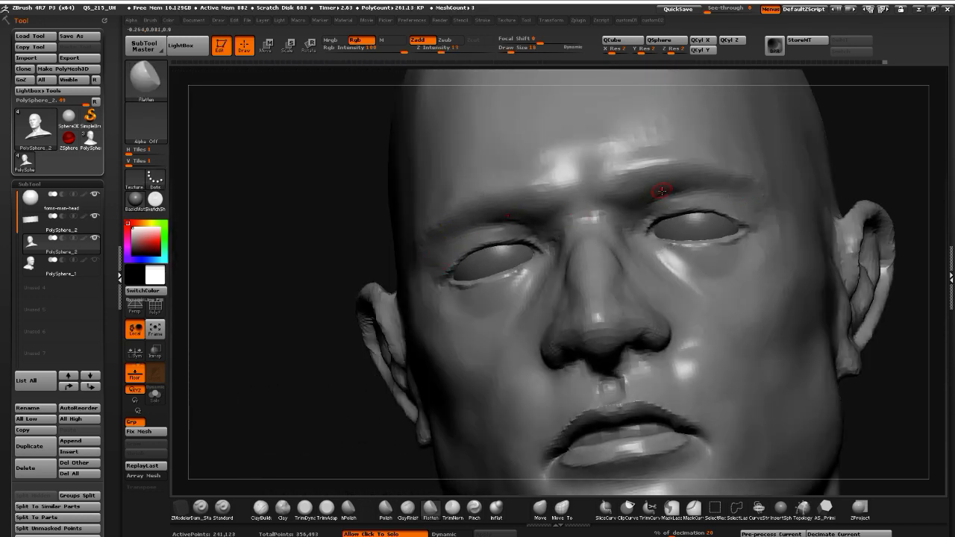
# Paint an eyebrow-shaped mask along both brow ridges, undoing and repainting strokes until the shape fits
pyautogui.moveTo(643, 187)
pyautogui.keyDown('ctrl'); pyautogui.mouseDown()
pyautogui.moveTo(753, 194)
pyautogui.moveTo(705, 174)
pyautogui.mouseUp(); pyautogui.keyUp('ctrl')
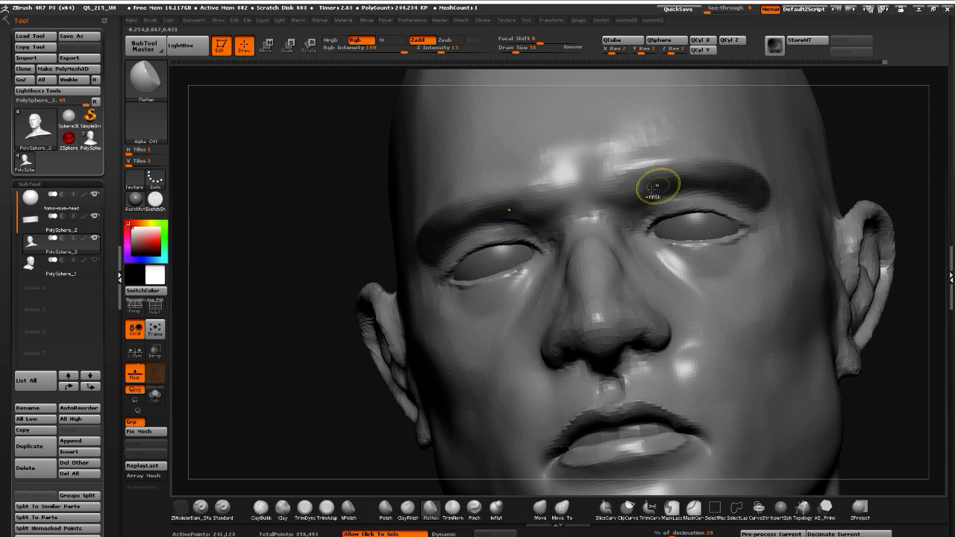
pyautogui.hotkey('ctrl', 'z')
pyautogui.moveTo(660, 187)
pyautogui.keyDown('ctrl'); pyautogui.mouseDown()
pyautogui.moveTo(746, 196)
pyautogui.moveTo(649, 179)
pyautogui.moveTo(747, 200)
pyautogui.mouseUp(); pyautogui.keyUp('ctrl')
pyautogui.hotkey('ctrl', 'z')
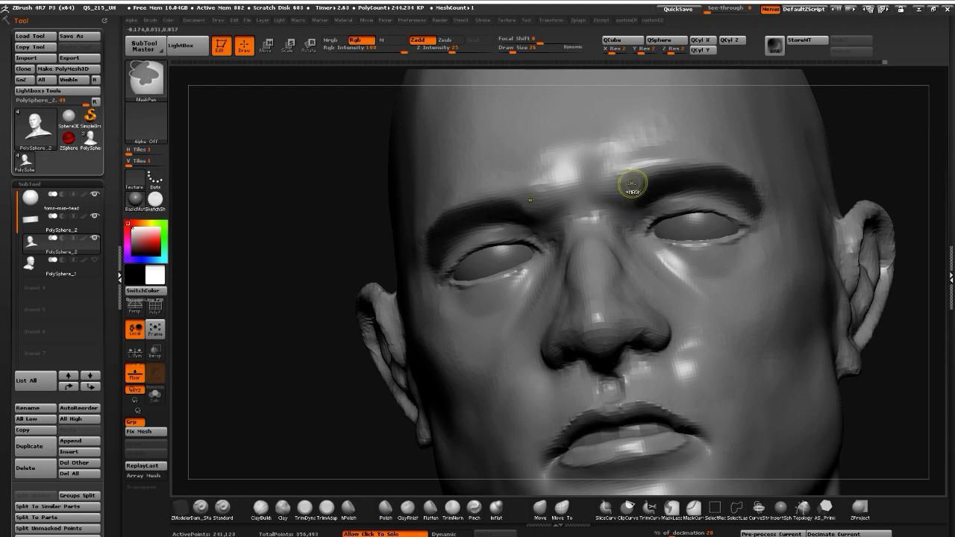
pyautogui.moveTo(291, 320)
pyautogui.mouseDown()
pyautogui.moveTo(289, 332)
pyautogui.moveTo(317, 329)
pyautogui.mouseUp()
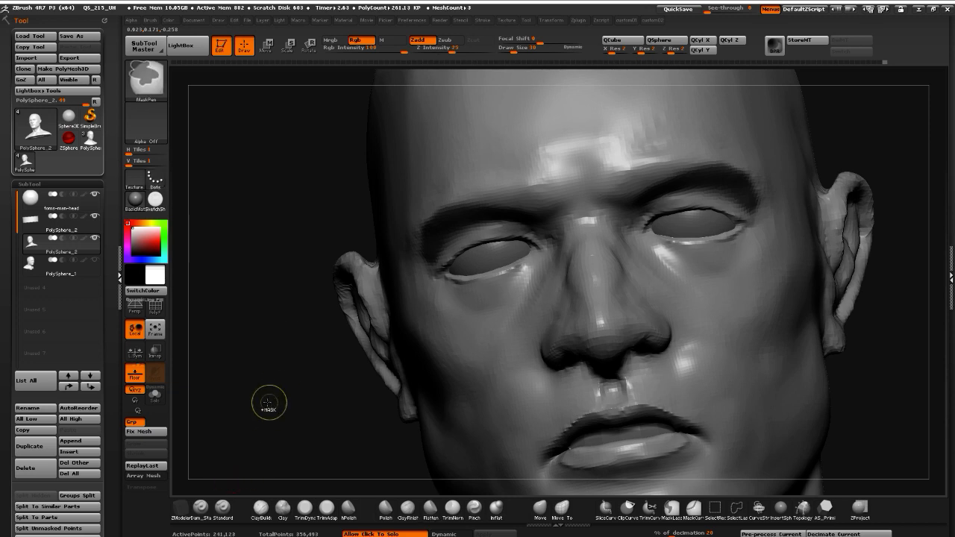
# Try building up the cheek and jaw surface with Clay brush strokes
pyautogui.click(282, 508)
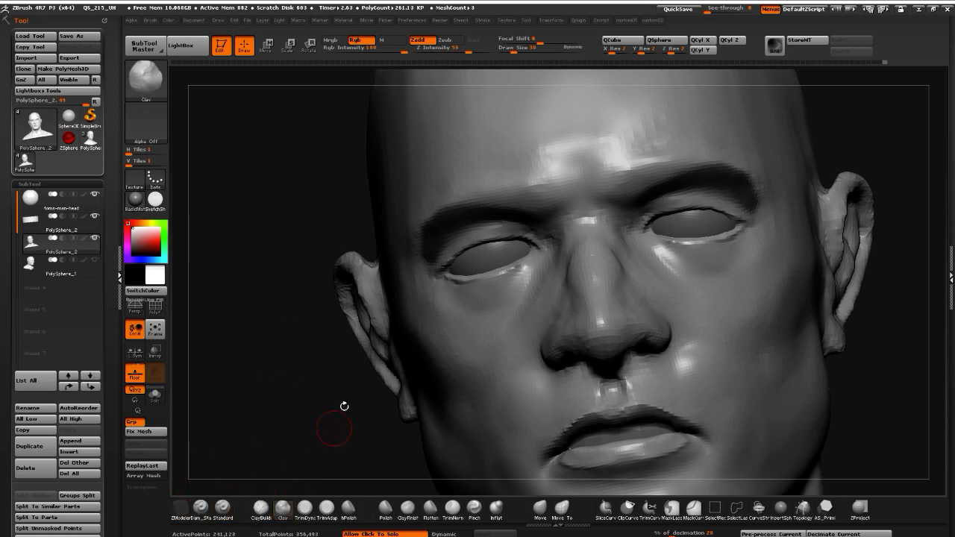
pyautogui.keyDown('alt'); pyautogui.moveTo(306, 409); pyautogui.dragTo(314, 343); pyautogui.keyUp('alt')
pyautogui.moveTo(440, 354); pyautogui.dragTo(488, 316)
pyautogui.moveTo(629, 300)
pyautogui.mouseDown()
pyautogui.moveTo(679, 246)
pyautogui.moveTo(717, 265)
pyautogui.moveTo(738, 239)
pyautogui.moveTo(680, 262)
pyautogui.mouseUp()
pyautogui.moveTo(737, 300); pyautogui.dragTo(738, 261)
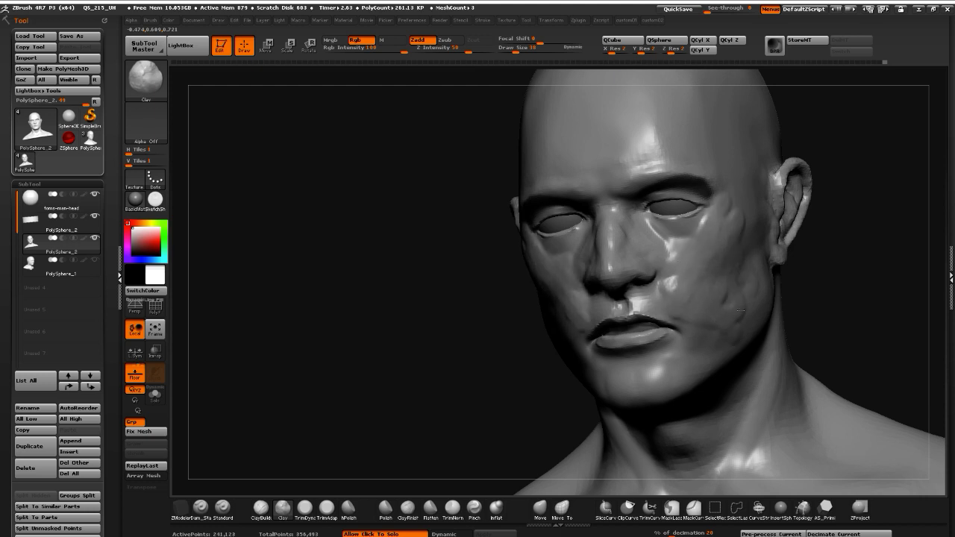
pyautogui.hotkey('ctrl', 'z')
pyautogui.hotkey('ctrl', 'z')
pyautogui.hotkey('ctrl', 'z')
pyautogui.hotkey('ctrl', 'z')
pyautogui.hotkey('ctrl', 'z')
pyautogui.hotkey('ctrl', 'z')
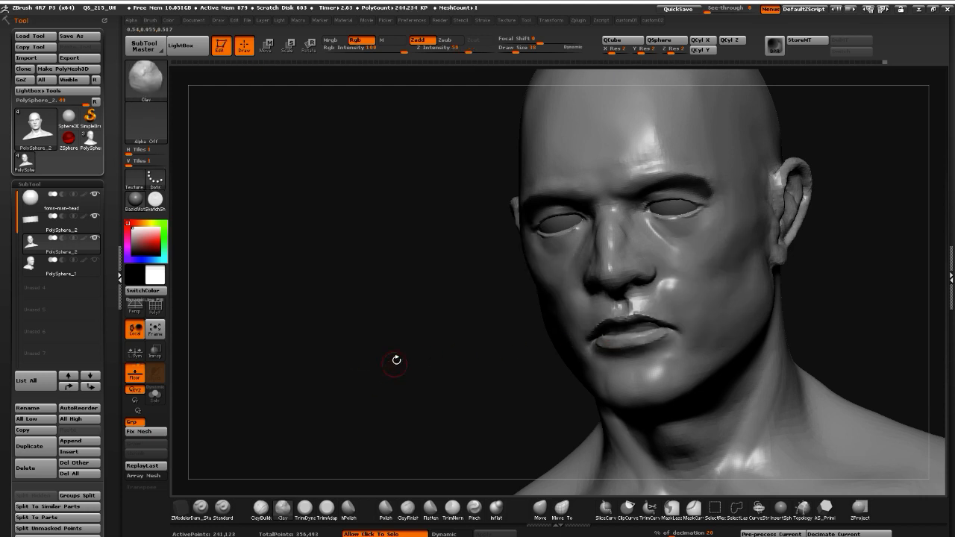
# Refine the eyebrow mask around the outer ends of the brows
pyautogui.click(539, 508)
pyautogui.moveTo(485, 291)
pyautogui.mouseDown()
pyautogui.moveTo(326, 335)
pyautogui.moveTo(357, 355)
pyautogui.mouseUp()
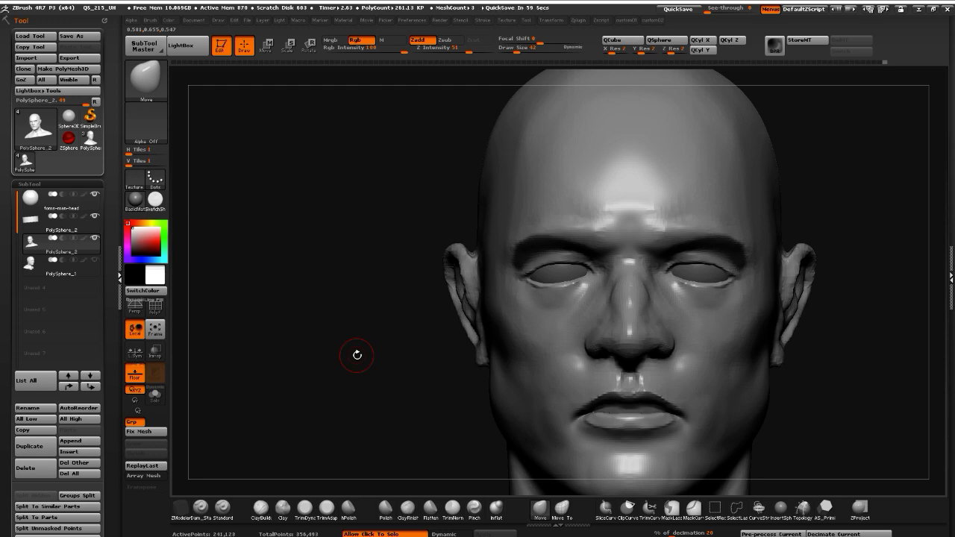
pyautogui.moveTo(338, 332); pyautogui.dragTo(256, 441)
pyautogui.click(262, 507)
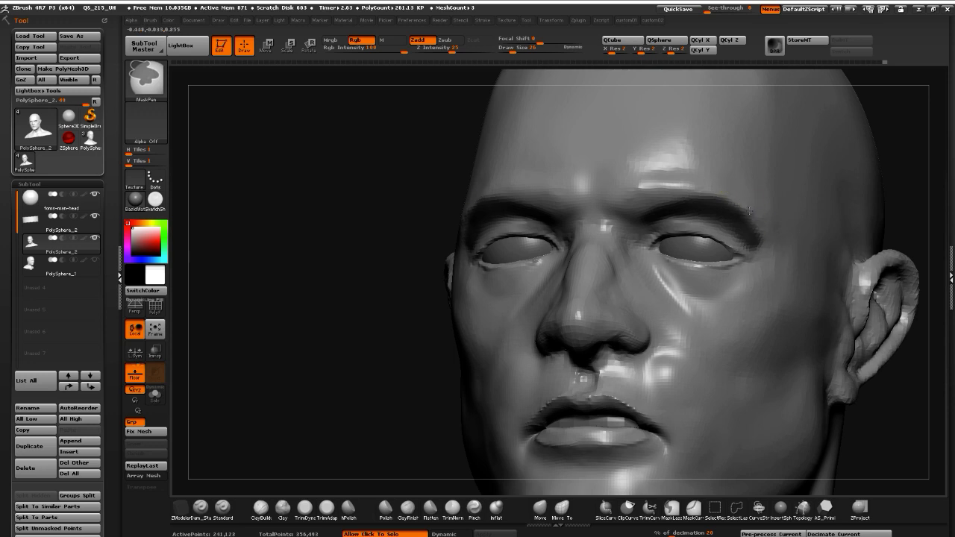
pyautogui.moveTo(349, 287); pyautogui.dragTo(341, 288)
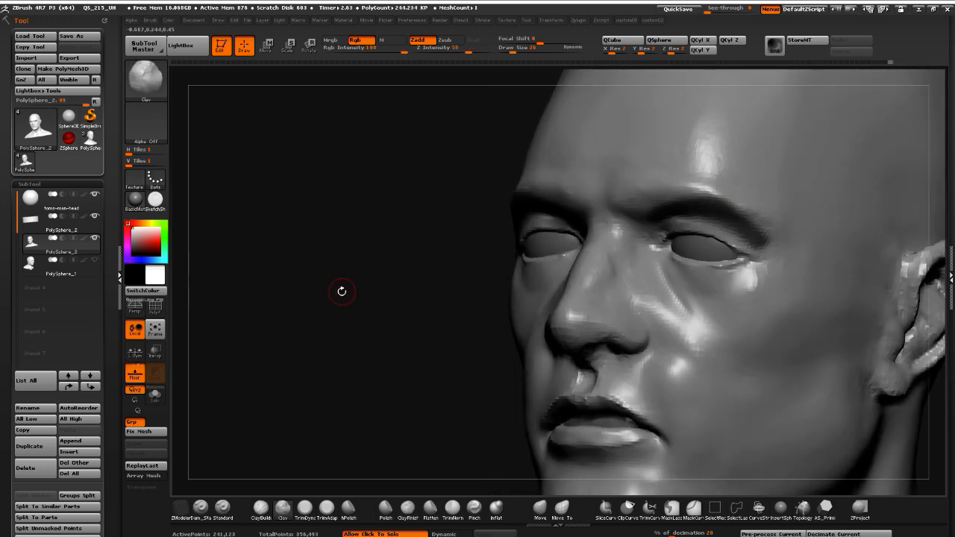
# Check the brows against the reference photo, touch up the mask above the eyes and invert it
pyautogui.moveTo(954, 356); pyautogui.dragTo(857, 378, button='right')
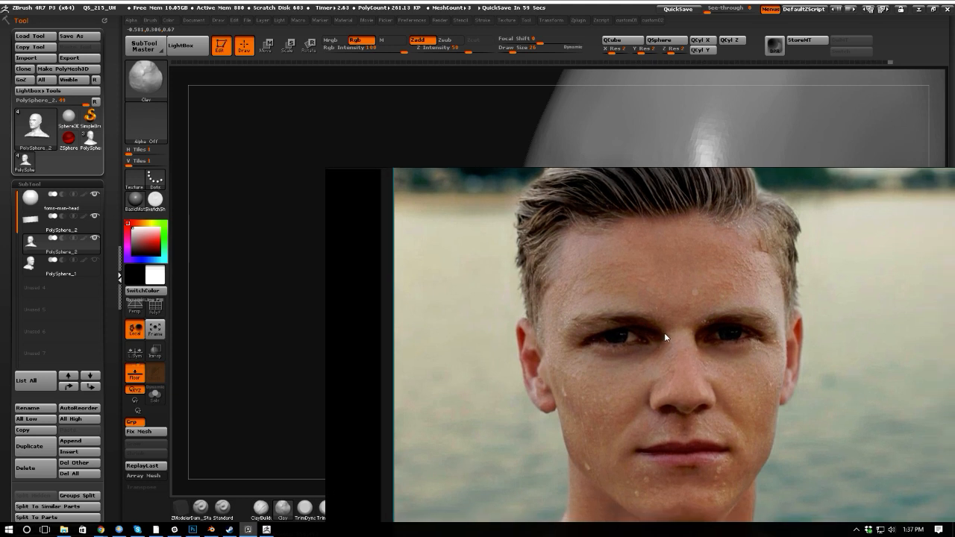
pyautogui.moveTo(459, 348); pyautogui.dragTo(954, 290, button='right')
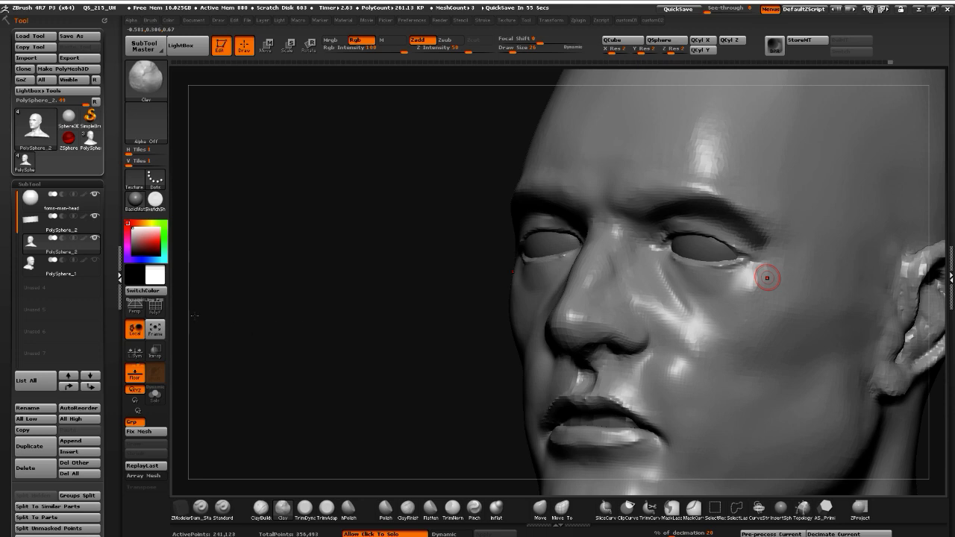
pyautogui.moveTo(191, 312)
pyautogui.mouseDown()
pyautogui.moveTo(202, 303)
pyautogui.moveTo(205, 318)
pyautogui.mouseUp()
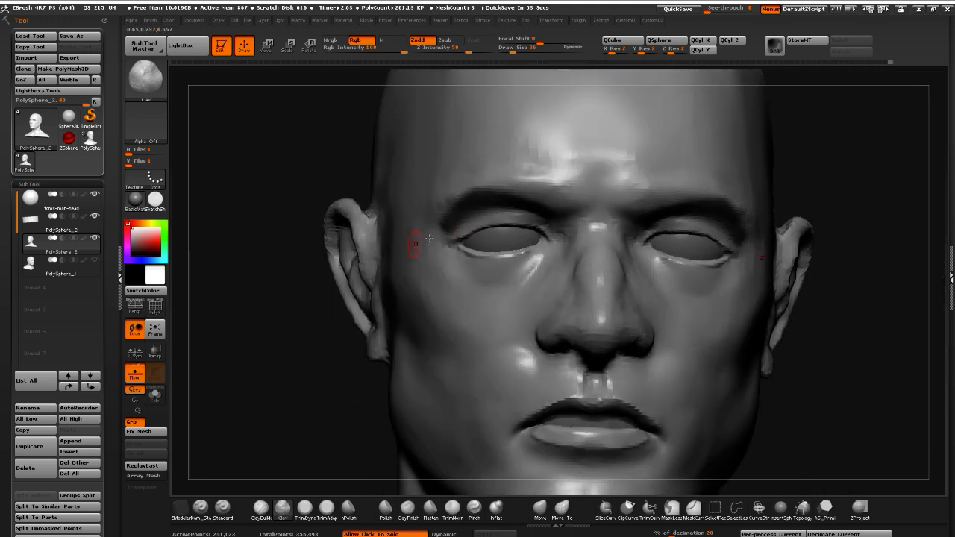
pyautogui.press('ctrl')
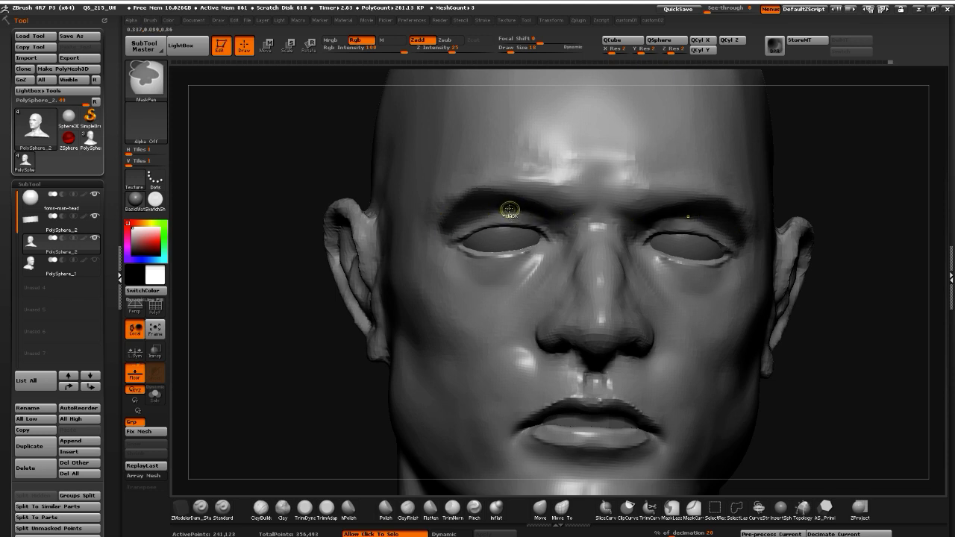
pyautogui.press('ctrl')
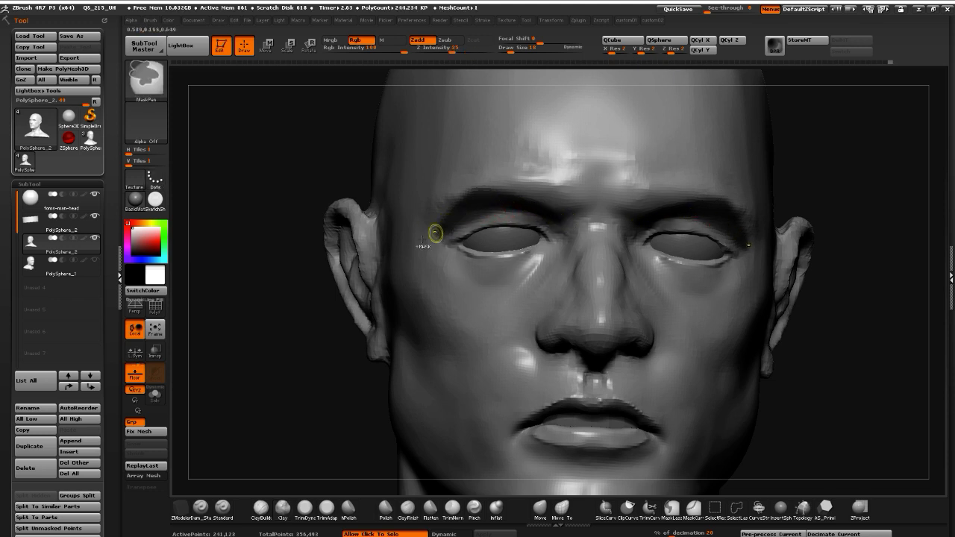
pyautogui.moveTo(298, 287); pyautogui.dragTo(289, 313)
pyautogui.keyDown('ctrl'); pyautogui.click(292, 318); pyautogui.keyUp('ctrl')
pyautogui.moveTo(350, 336); pyautogui.dragTo(276, 358)
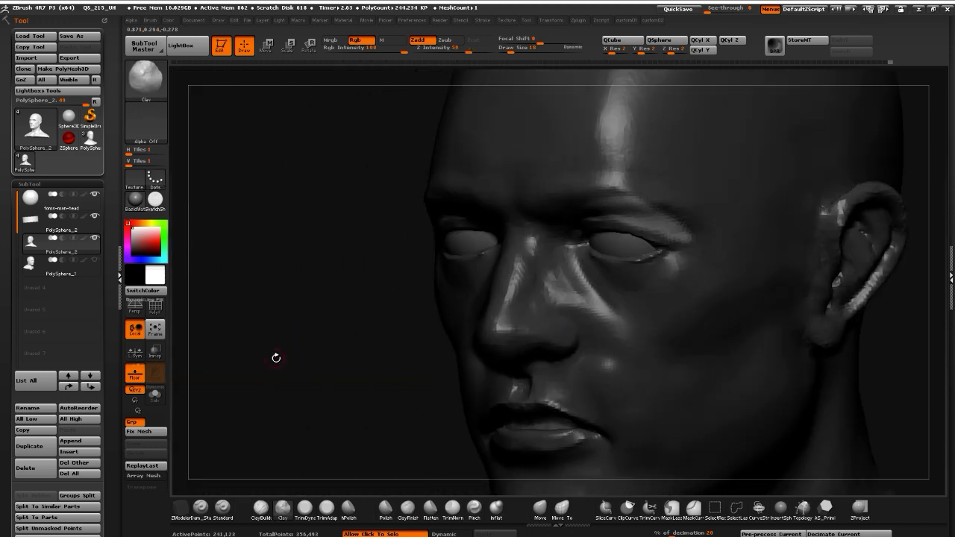
# Reshape the unmasked area between the brows and upper eyelids with the Move brush
pyautogui.click(540, 511)
pyautogui.moveTo(399, 373); pyautogui.dragTo(288, 355)
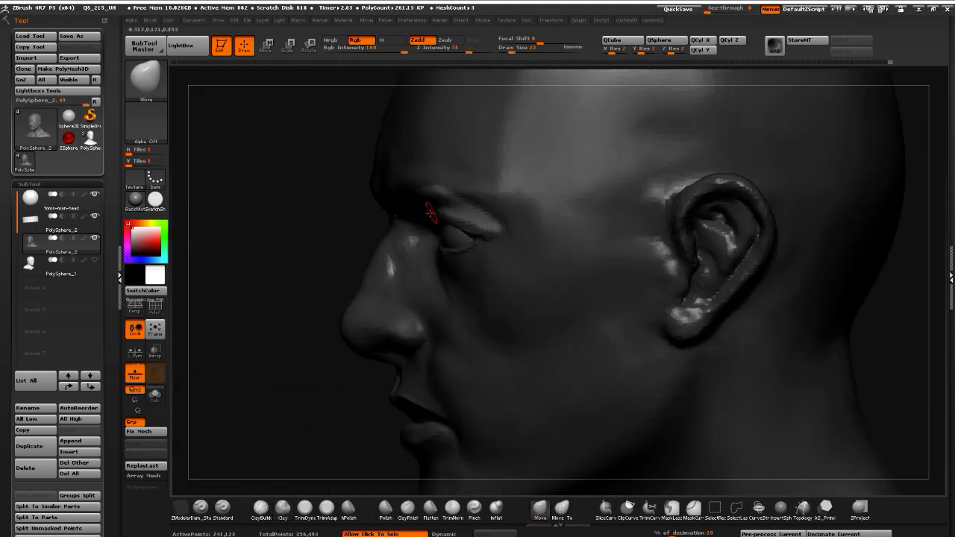
pyautogui.moveTo(309, 216)
pyautogui.mouseDown()
pyautogui.moveTo(415, 206)
pyautogui.moveTo(409, 226)
pyautogui.mouseUp()
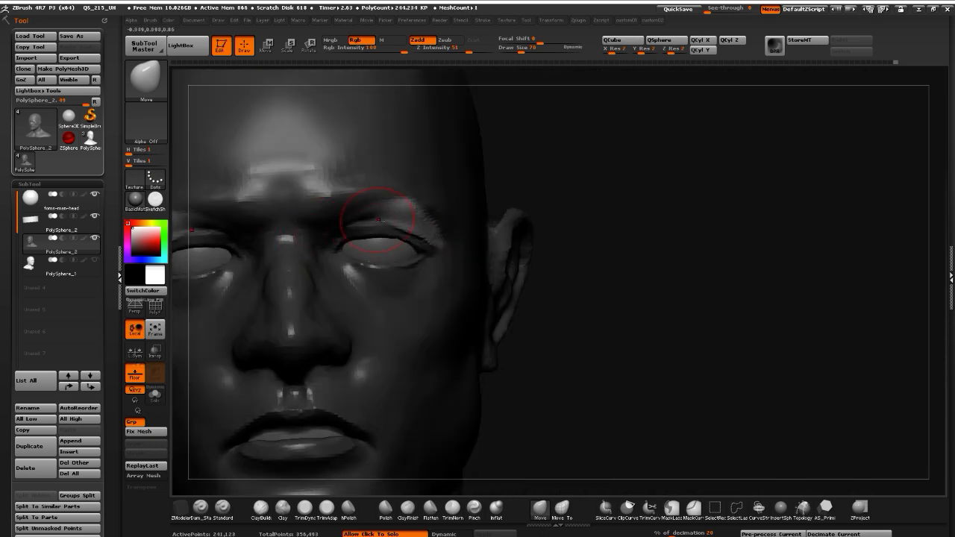
pyautogui.moveTo(558, 314)
pyautogui.mouseDown()
pyautogui.moveTo(365, 217)
pyautogui.moveTo(369, 204)
pyautogui.mouseUp()
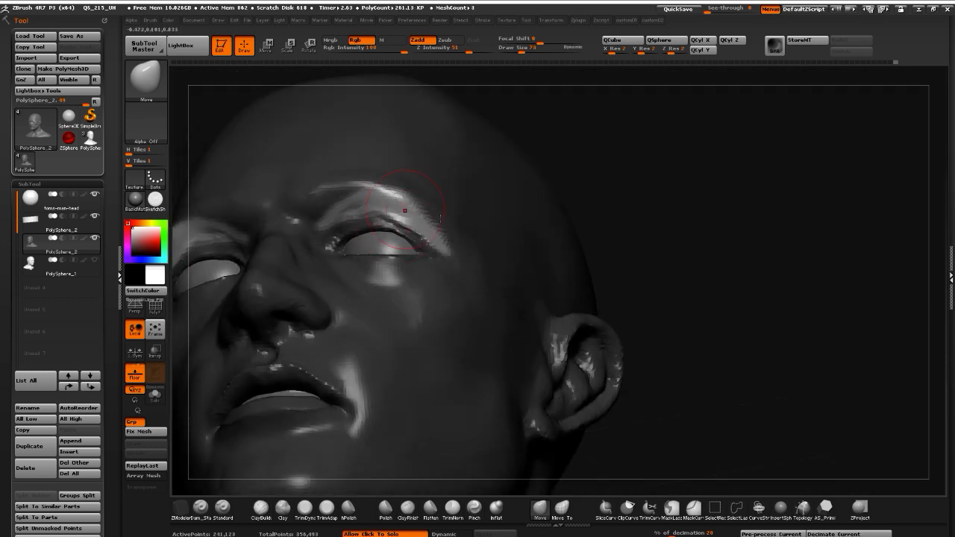
pyautogui.moveTo(678, 304); pyautogui.dragTo(636, 287)
# Puff out the unmasked skin above both upper eyelids with the Inflat brush
pyautogui.click(490, 508)
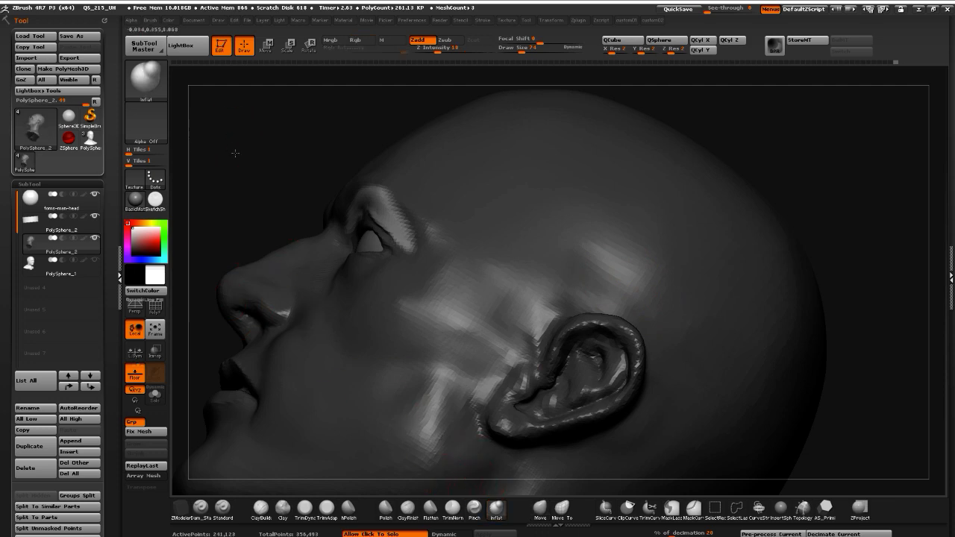
pyautogui.moveTo(233, 152); pyautogui.dragTo(306, 178)
pyautogui.moveTo(363, 209)
pyautogui.mouseDown()
pyautogui.moveTo(396, 210)
pyautogui.moveTo(413, 227)
pyautogui.mouseUp()
pyautogui.moveTo(734, 384)
pyautogui.mouseDown()
pyautogui.moveTo(751, 420)
pyautogui.moveTo(791, 418)
pyautogui.mouseUp()
pyautogui.keyDown('alt'); pyautogui.moveTo(269, 316); pyautogui.dragTo(289, 223); pyautogui.keyUp('alt')
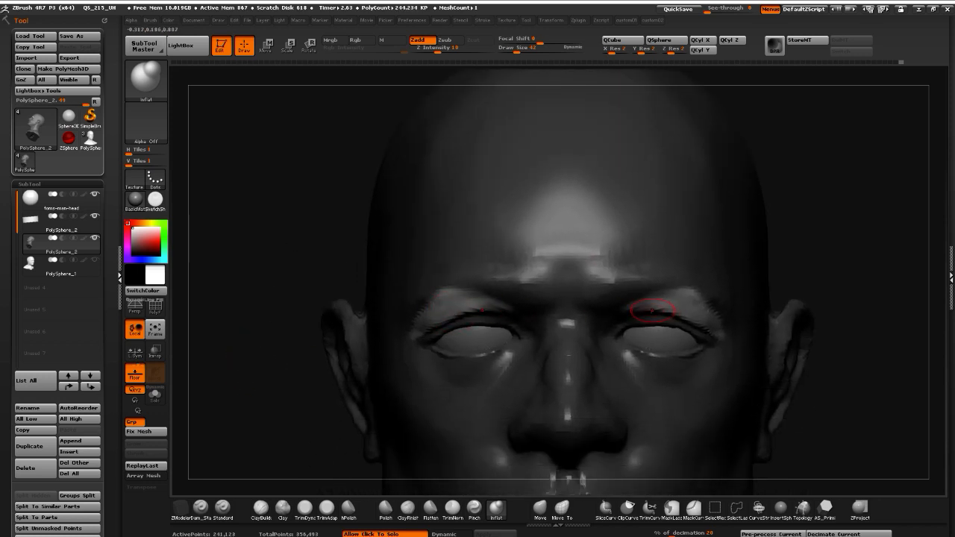
pyautogui.keyDown('alt'); pyautogui.moveTo(226, 330); pyautogui.dragTo(213, 293); pyautogui.keyUp('alt')
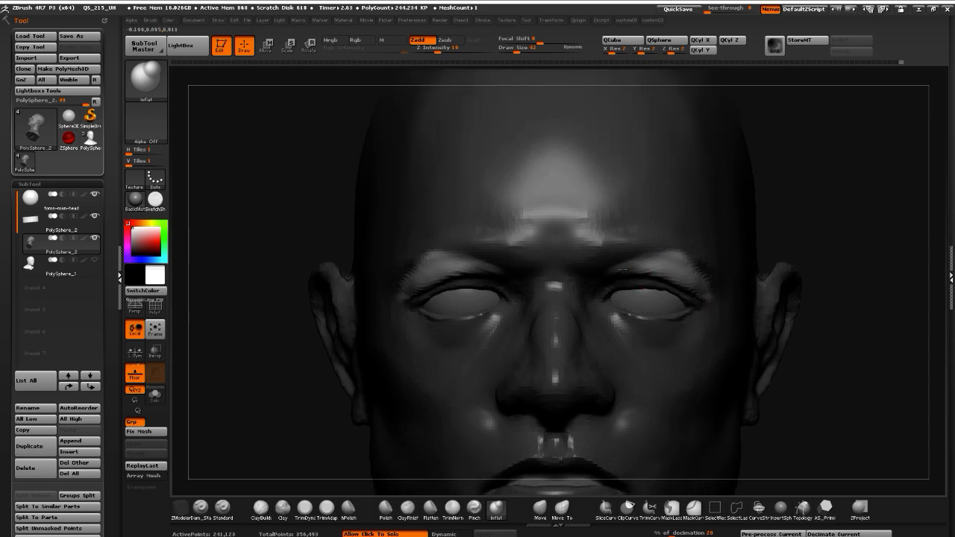
pyautogui.moveTo(827, 431)
pyautogui.mouseDown()
pyautogui.moveTo(821, 358)
pyautogui.moveTo(791, 403)
pyautogui.moveTo(833, 430)
pyautogui.moveTo(873, 415)
pyautogui.moveTo(821, 429)
pyautogui.mouseUp()
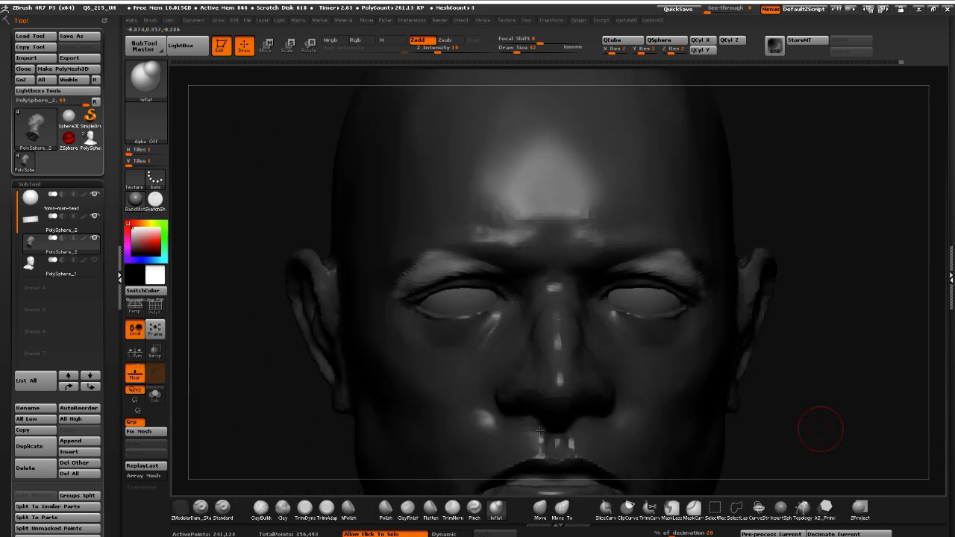
# Adjust the folds above the upper eyelids with the Move brush and invert the mask again
pyautogui.click(541, 509)
pyautogui.moveTo(463, 273); pyautogui.dragTo(464, 279)
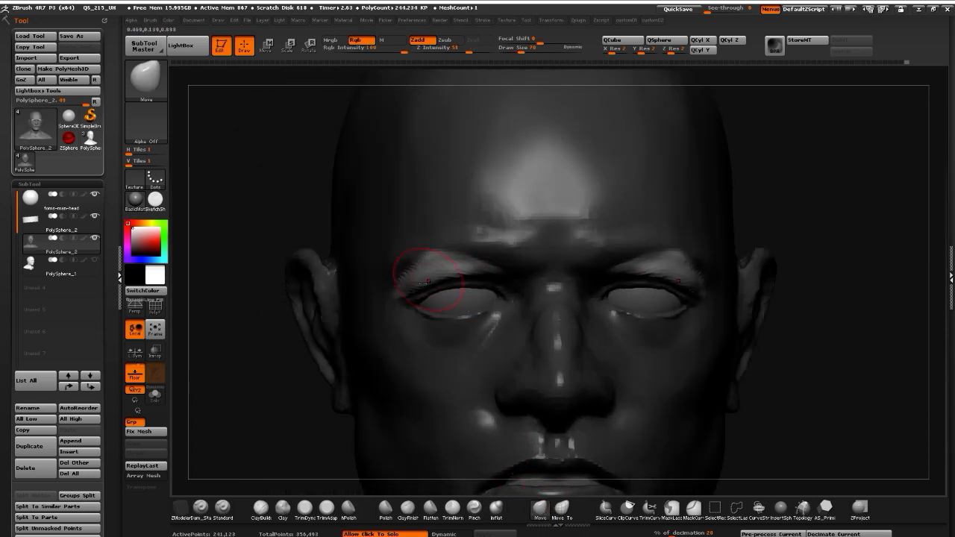
pyautogui.moveTo(260, 312); pyautogui.dragTo(223, 318)
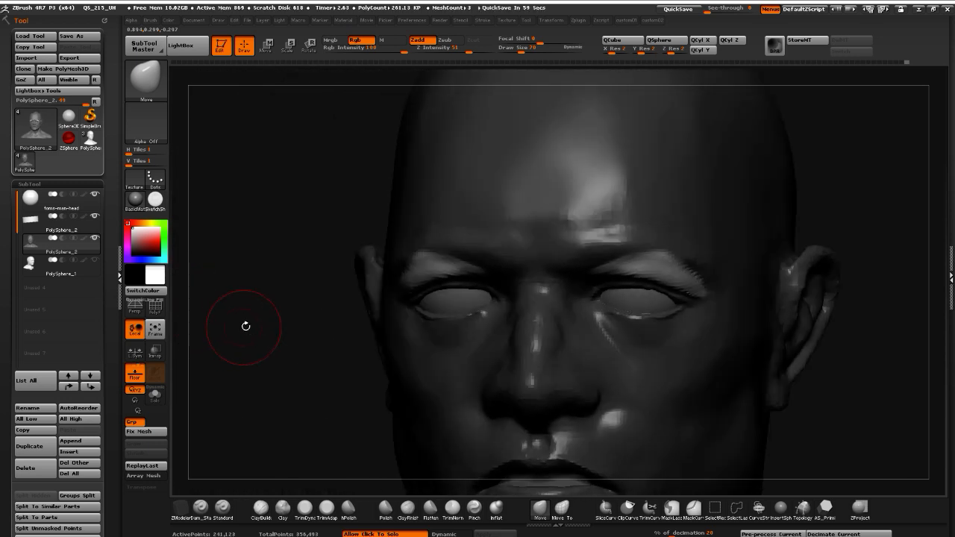
pyautogui.moveTo(246, 326); pyautogui.dragTo(458, 441)
pyautogui.press('ctrl')
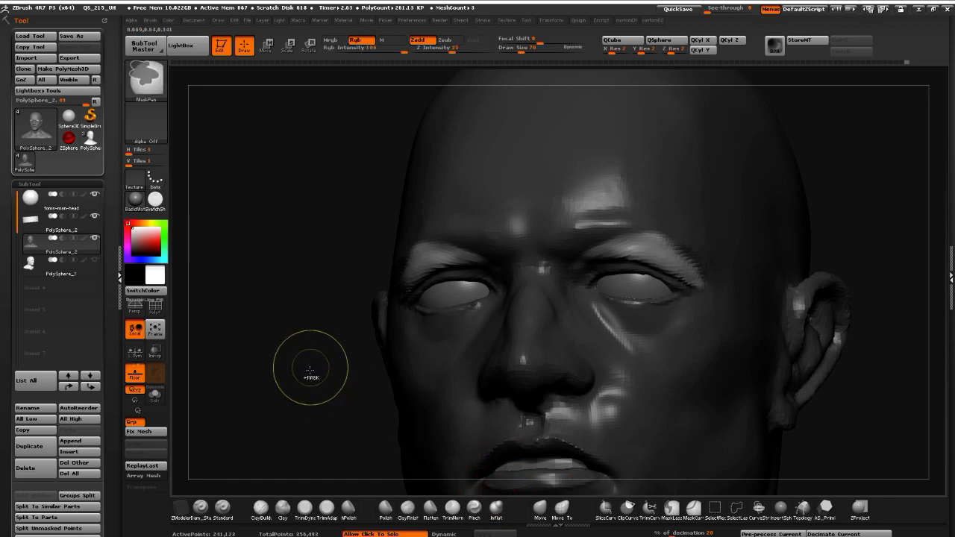
pyautogui.keyDown('ctrl'); pyautogui.click(310, 370); pyautogui.keyUp('ctrl')
# Try inflating both cheeks with the Inflat brush
pyautogui.moveTo(428, 355)
pyautogui.mouseDown()
pyautogui.moveTo(433, 370)
pyautogui.moveTo(411, 355)
pyautogui.mouseUp()
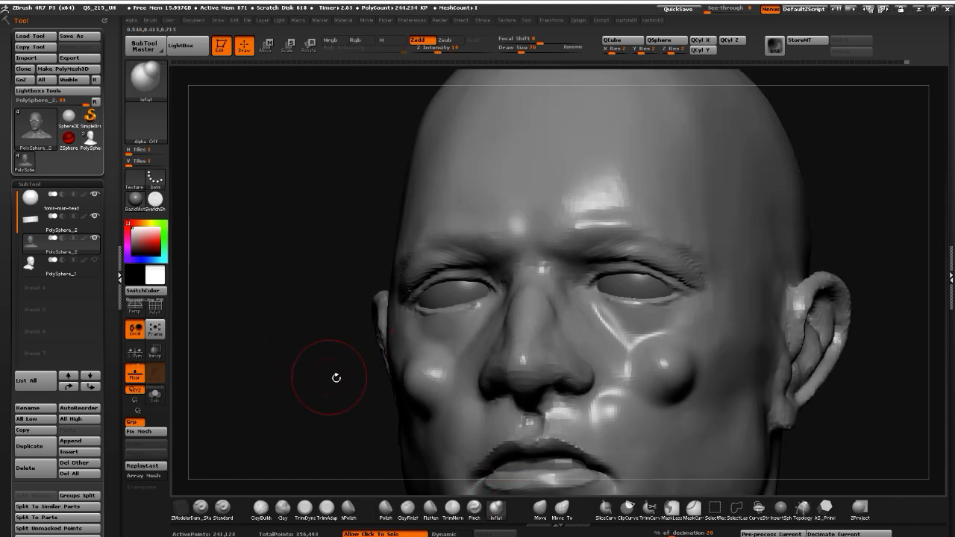
pyautogui.hotkey('ctrl', 'z')
pyautogui.hotkey('ctrl', 'shift', 'z')
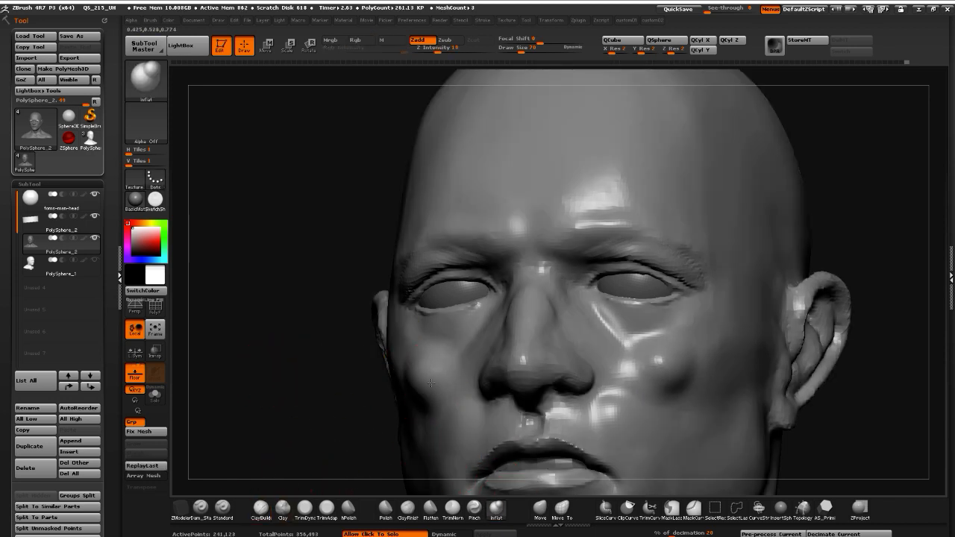
pyautogui.hotkey('ctrl', 'z')
# Adjust the cheeks beside the nose with the Move brush
pyautogui.click(538, 510)
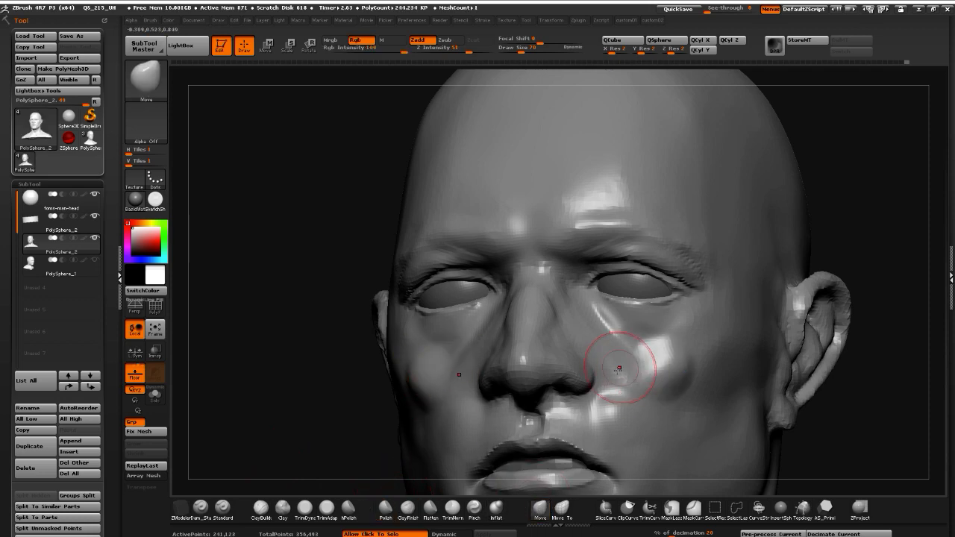
pyautogui.moveTo(351, 336); pyautogui.dragTo(209, 319)
pyautogui.moveTo(299, 359)
pyautogui.mouseDown()
pyautogui.moveTo(343, 363)
pyautogui.moveTo(313, 376)
pyautogui.moveTo(490, 295)
pyautogui.mouseUp()
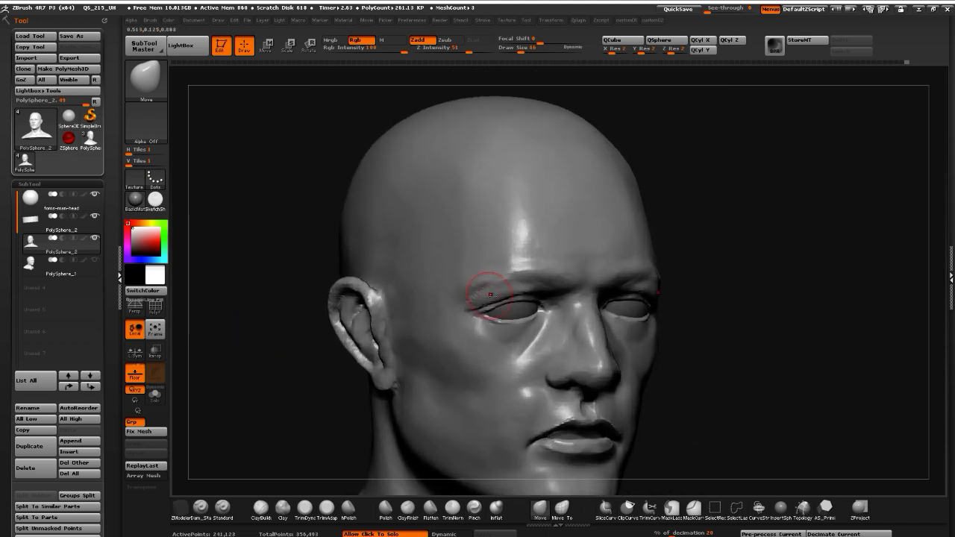
# Invert the mask and reposition the outer part of the brow folds above the eyes with the Move brush
pyautogui.keyDown('ctrl'); pyautogui.click(350, 363); pyautogui.keyUp('ctrl')
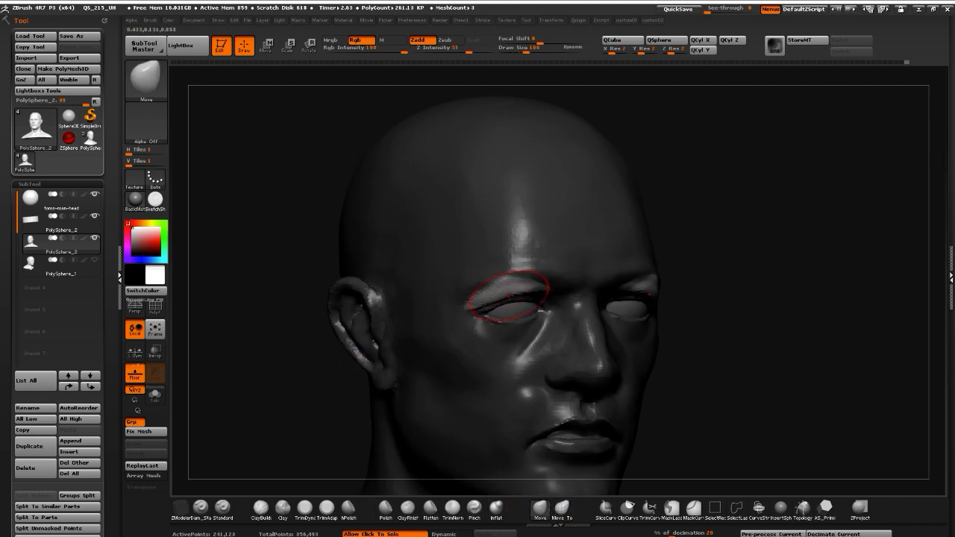
pyautogui.moveTo(329, 315); pyautogui.dragTo(486, 287)
pyautogui.moveTo(633, 388)
pyautogui.mouseDown()
pyautogui.moveTo(531, 395)
pyautogui.moveTo(369, 343)
pyautogui.moveTo(380, 288)
pyautogui.moveTo(388, 286)
pyautogui.moveTo(350, 289)
pyautogui.mouseUp()
pyautogui.moveTo(327, 279)
pyautogui.mouseDown()
pyautogui.moveTo(346, 316)
pyautogui.moveTo(314, 352)
pyautogui.moveTo(324, 379)
pyautogui.moveTo(295, 336)
pyautogui.moveTo(483, 297)
pyautogui.mouseUp()
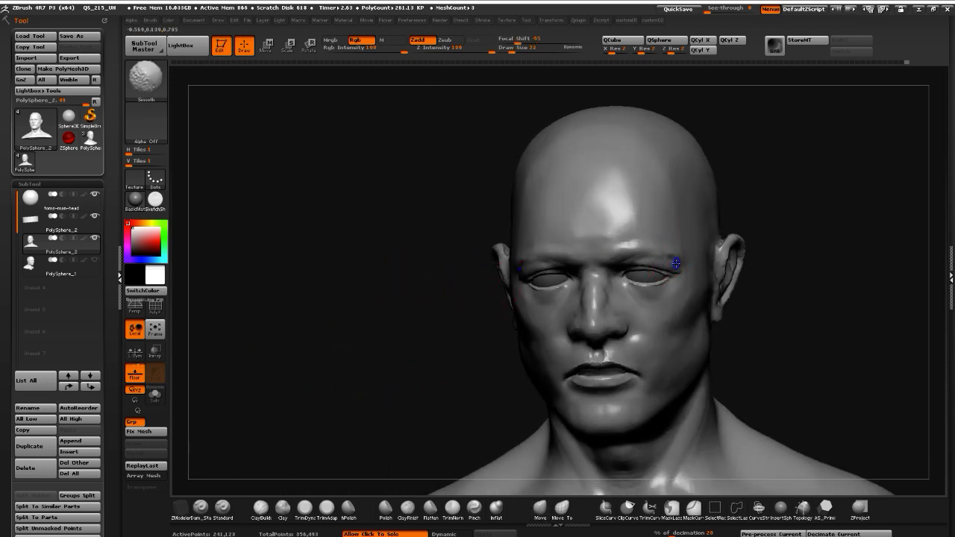
# Smooth the outer ends of both brows into the temples
pyautogui.keyDown('shift'); pyautogui.moveTo(675, 263); pyautogui.dragTo(638, 254); pyautogui.keyUp('shift')
pyautogui.moveTo(380, 275); pyautogui.dragTo(495, 255)
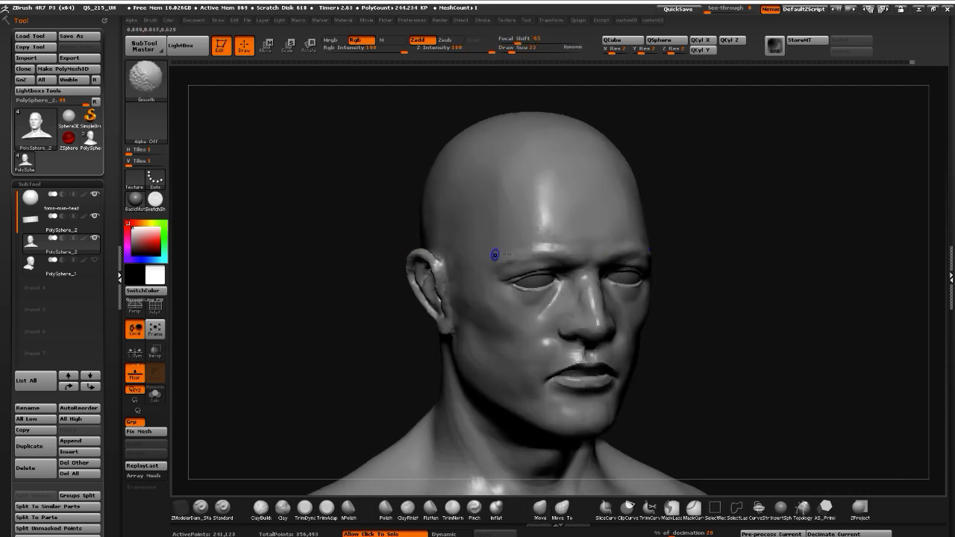
pyautogui.moveTo(416, 227); pyautogui.dragTo(452, 220)
# Try isolating the front of the forehead with a painted mask and invert it
pyautogui.press(']')
pyautogui.press(']')
pyautogui.press(']')
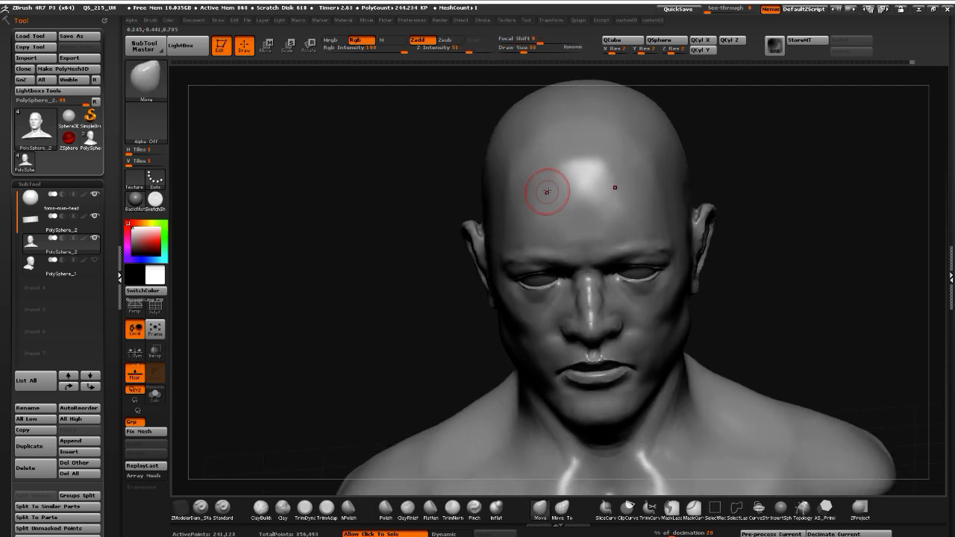
pyautogui.keyDown('ctrl'); pyautogui.moveTo(555, 174); pyautogui.dragTo(550, 221); pyautogui.keyUp('ctrl')
pyautogui.hotkey('ctrl', 'z')
pyautogui.moveTo(527, 179)
pyautogui.keyDown('ctrl'); pyautogui.mouseDown()
pyautogui.moveTo(530, 224)
pyautogui.moveTo(553, 176)
pyautogui.moveTo(547, 166)
pyautogui.moveTo(551, 206)
pyautogui.moveTo(531, 224)
pyautogui.moveTo(542, 174)
pyautogui.moveTo(561, 218)
pyautogui.mouseUp(); pyautogui.keyUp('ctrl')
pyautogui.hotkey('ctrl', 'z')
pyautogui.moveTo(298, 216)
pyautogui.mouseDown()
pyautogui.moveTo(360, 213)
pyautogui.moveTo(344, 224)
pyautogui.moveTo(349, 237)
pyautogui.mouseUp()
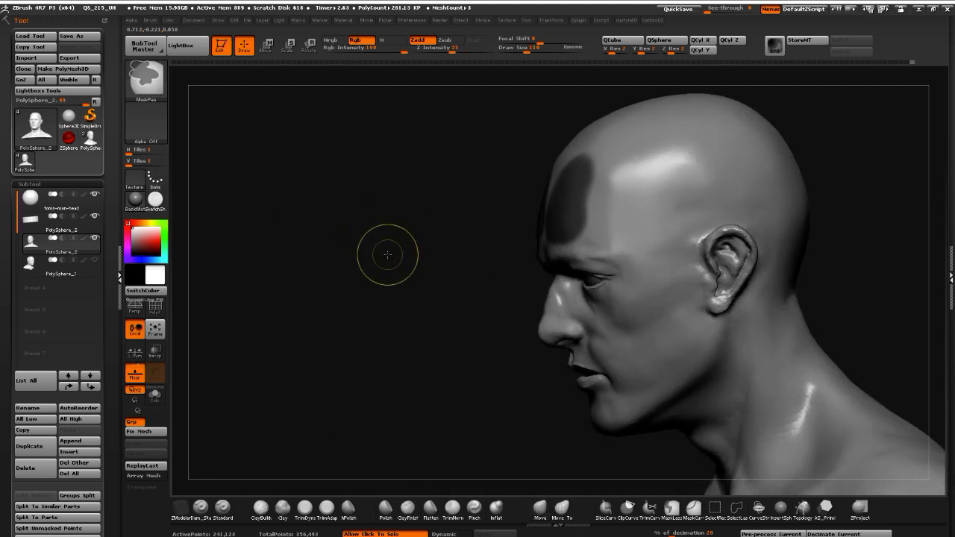
pyautogui.keyDown('ctrl'); pyautogui.click(383, 251); pyautogui.keyUp('ctrl')
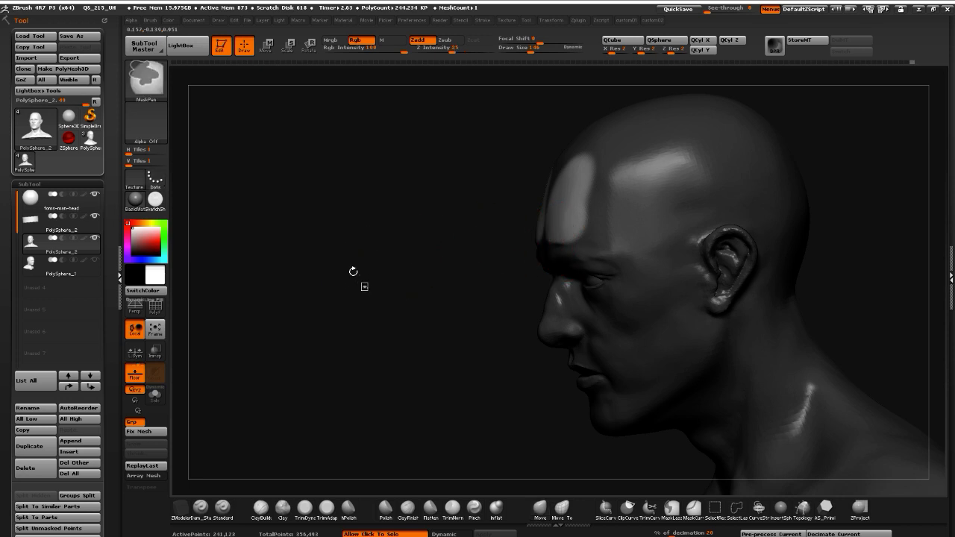
pyautogui.keyDown('ctrl'); pyautogui.moveTo(352, 271); pyautogui.dragTo(364, 285); pyautogui.keyUp('ctrl')
# Refine the forehead just above the brows with Move and soften it with the Smooth brush
pyautogui.moveTo(358, 280); pyautogui.dragTo(462, 278)
pyautogui.press('[')
pyautogui.moveTo(306, 257); pyautogui.dragTo(335, 271)
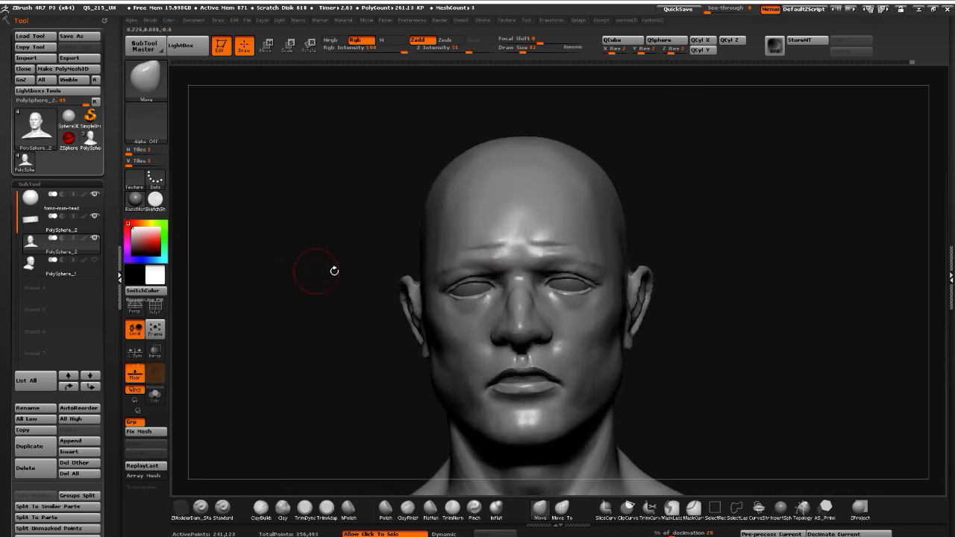
pyautogui.moveTo(487, 244)
pyautogui.mouseDown()
pyautogui.moveTo(481, 236)
pyautogui.moveTo(538, 241)
pyautogui.mouseUp()
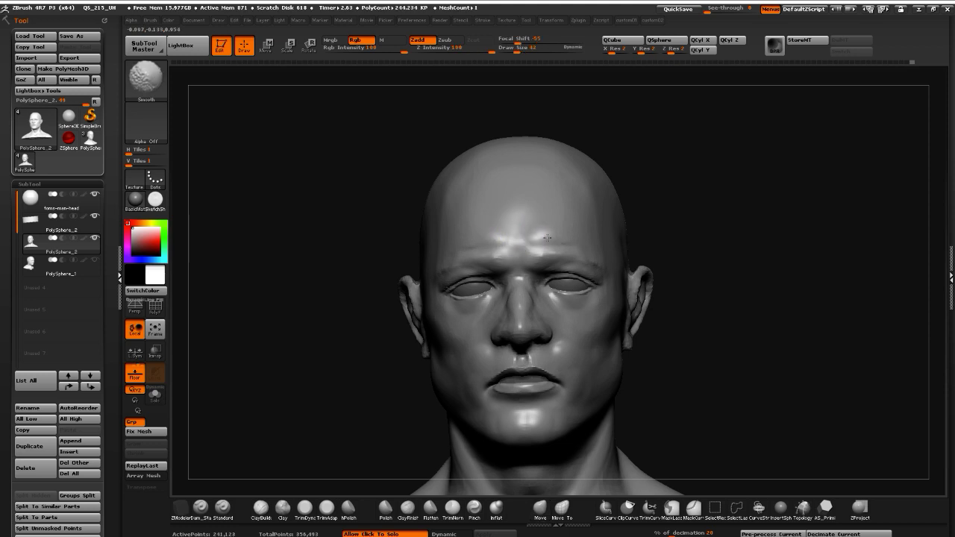
# Examine the reshaped brows, forehead and face from the front and both sides
pyautogui.moveTo(373, 224); pyautogui.dragTo(459, 231)
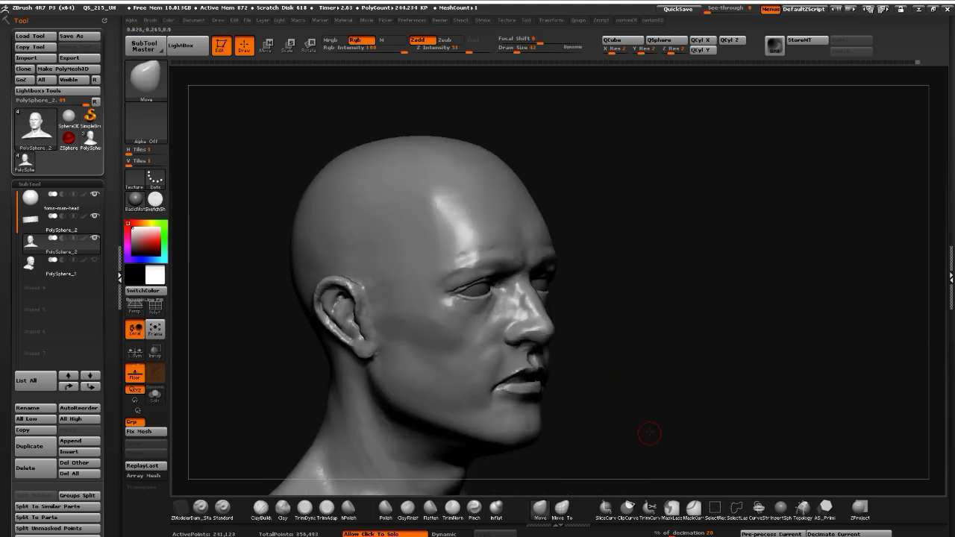
pyautogui.moveTo(649, 437)
pyautogui.mouseDown()
pyautogui.moveTo(374, 377)
pyautogui.moveTo(418, 396)
pyautogui.moveTo(429, 418)
pyautogui.mouseUp()
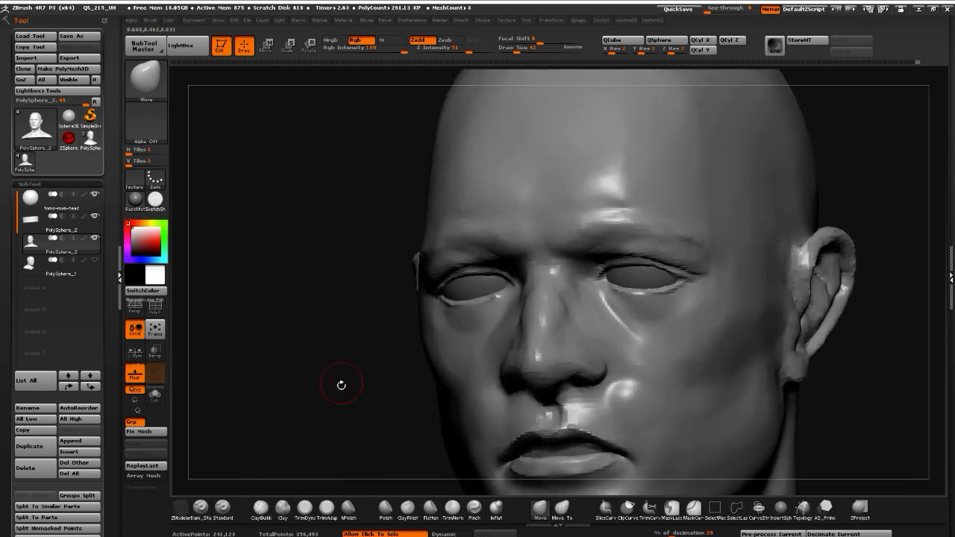
pyautogui.keyDown('alt'); pyautogui.moveTo(332, 401); pyautogui.dragTo(418, 384); pyautogui.keyUp('alt')
pyautogui.keyDown('alt'); pyautogui.moveTo(590, 418); pyautogui.dragTo(596, 450); pyautogui.keyUp('alt')
pyautogui.moveTo(318, 353); pyautogui.dragTo(357, 336)
pyautogui.keyDown('shift'); pyautogui.moveTo(292, 324); pyautogui.dragTo(330, 338); pyautogui.keyUp('shift')
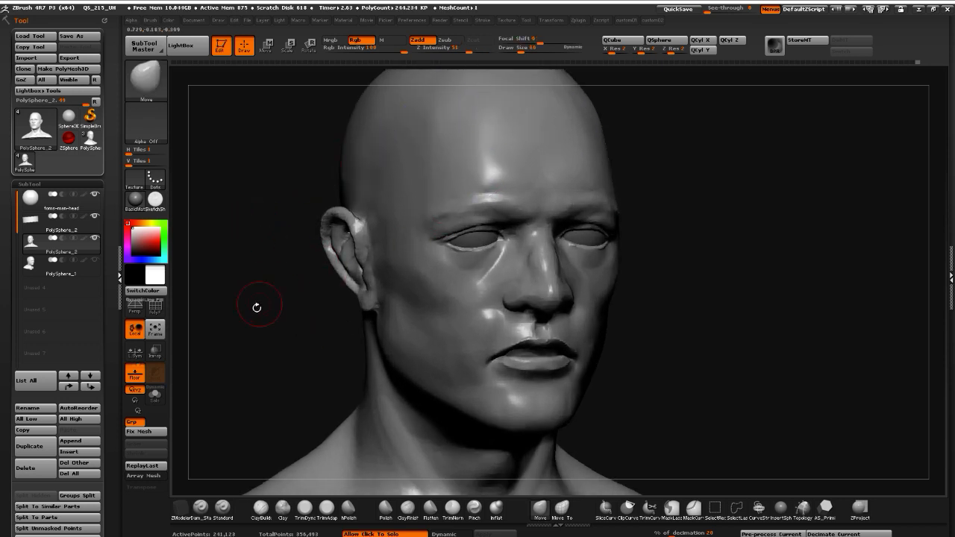
pyautogui.moveTo(257, 307); pyautogui.dragTo(341, 252)
# Build up the bridge of the nose with the Clay brush
pyautogui.click(286, 505)
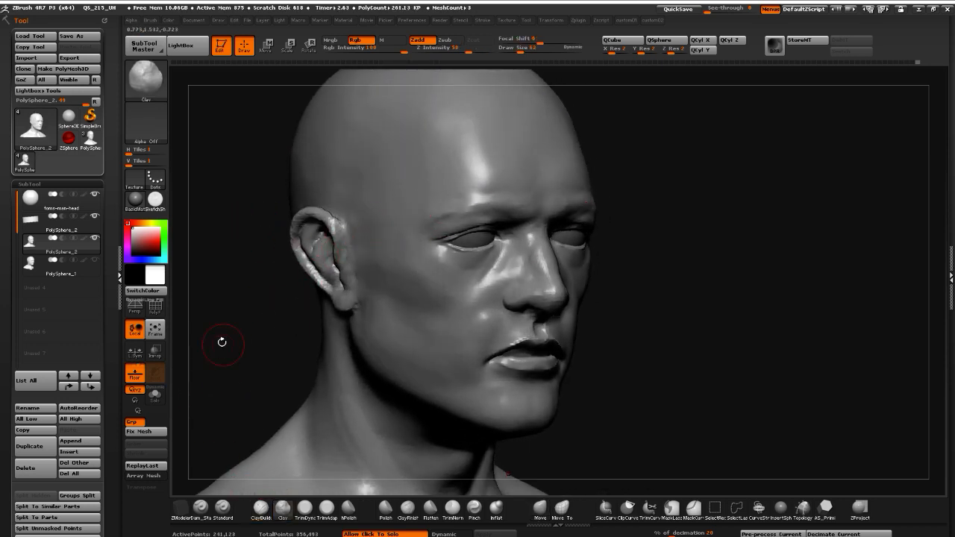
pyautogui.moveTo(222, 341)
pyautogui.mouseDown()
pyautogui.moveTo(194, 343)
pyautogui.moveTo(243, 376)
pyautogui.mouseUp()
pyautogui.moveTo(590, 304)
pyautogui.mouseDown()
pyautogui.moveTo(608, 339)
pyautogui.moveTo(538, 262)
pyautogui.mouseUp()
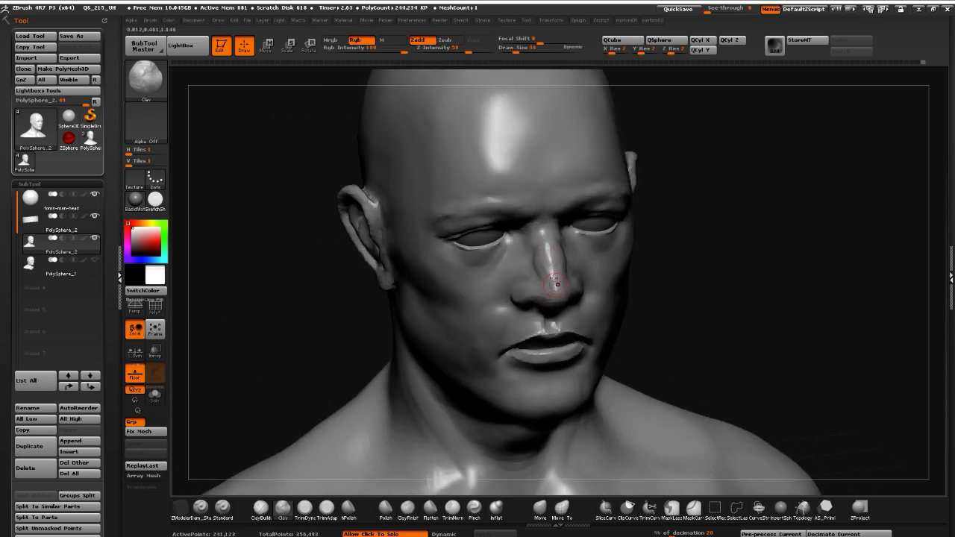
pyautogui.press('shift')
# Soften the inner eye corners and the top of the nose bridge with the Smooth brush
pyautogui.keyDown('alt'); pyautogui.moveTo(259, 314); pyautogui.dragTo(347, 274); pyautogui.keyUp('alt')
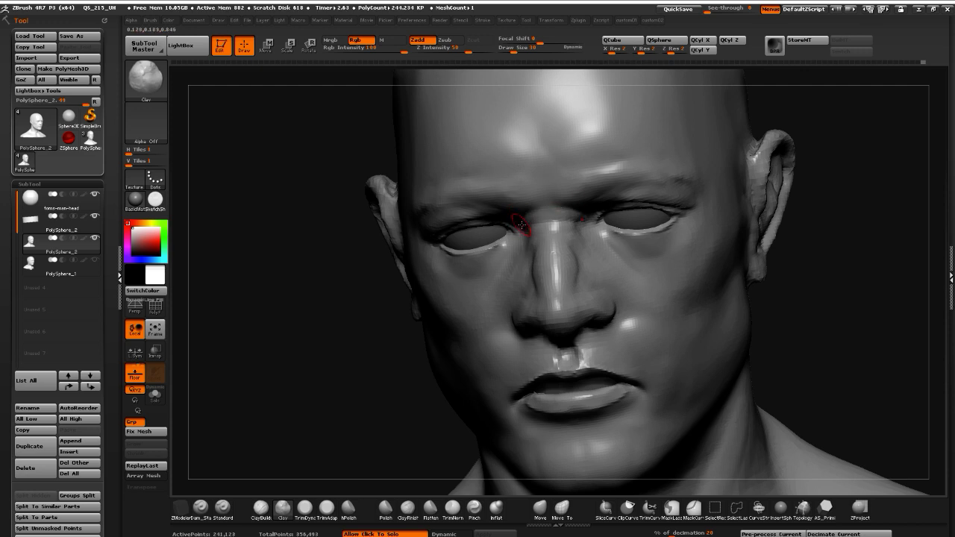
pyautogui.keyDown('shift'); pyautogui.moveTo(525, 225); pyautogui.dragTo(516, 213); pyautogui.keyUp('shift')
pyautogui.moveTo(307, 279); pyautogui.dragTo(376, 277)
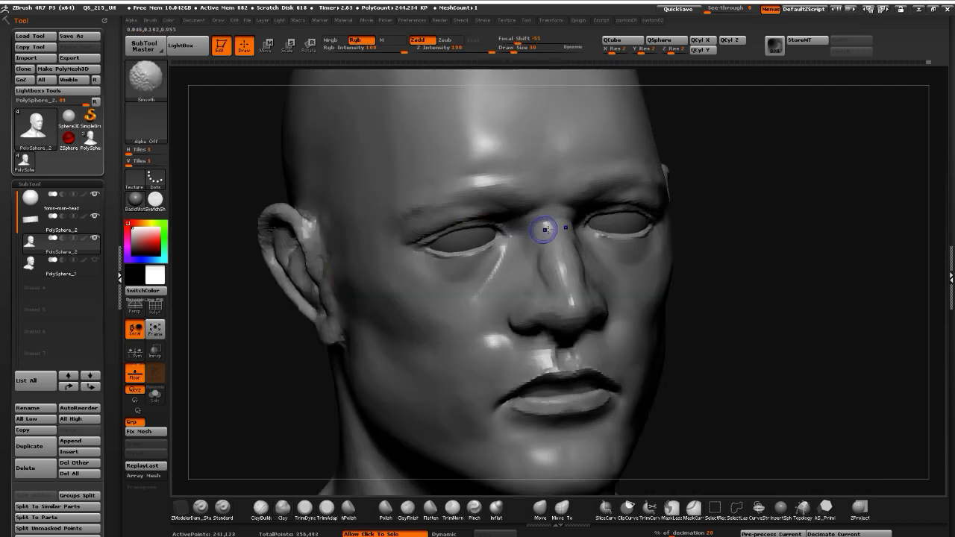
pyautogui.keyDown('shift'); pyautogui.moveTo(546, 230); pyautogui.dragTo(589, 250); pyautogui.keyUp('shift')
pyautogui.keyDown('shift'); pyautogui.moveTo(531, 228); pyautogui.dragTo(556, 221); pyautogui.keyUp('shift')
# Show the second bust beside the refined head and compare both from the front, the sides and above
pyautogui.moveTo(282, 383)
pyautogui.keyDown('alt'); pyautogui.mouseDown()
pyautogui.moveTo(276, 374)
pyautogui.moveTo(261, 382)
pyautogui.moveTo(231, 373)
pyautogui.moveTo(189, 350)
pyautogui.mouseUp(); pyautogui.keyUp('alt')
pyautogui.click(95, 259)
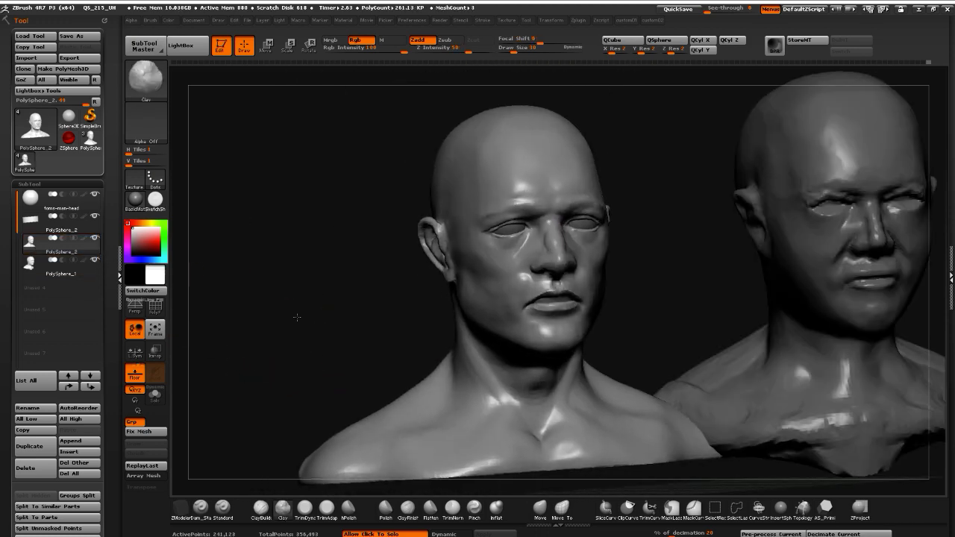
pyautogui.moveTo(296, 317); pyautogui.dragTo(767, 291)
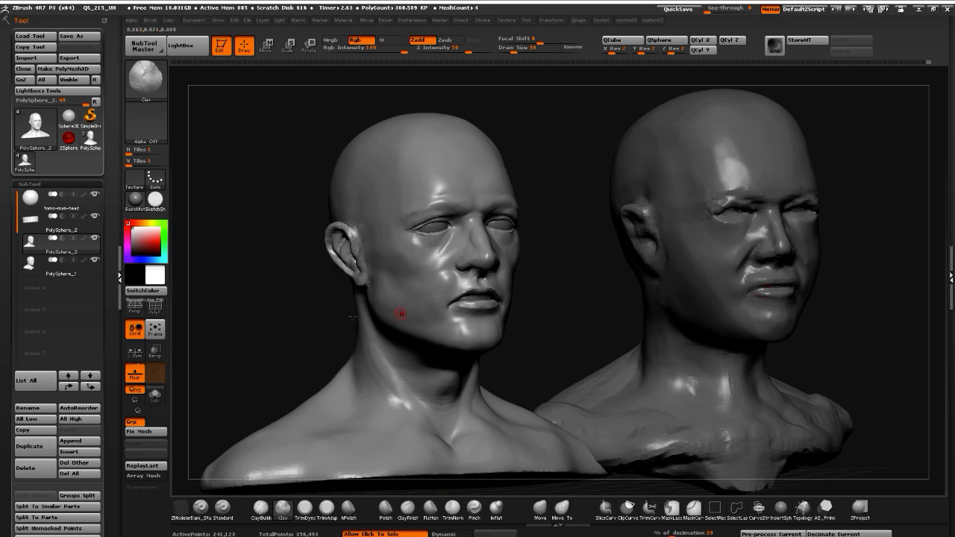
pyautogui.moveTo(285, 325); pyautogui.dragTo(291, 356)
pyautogui.moveTo(242, 332); pyautogui.dragTo(296, 333)
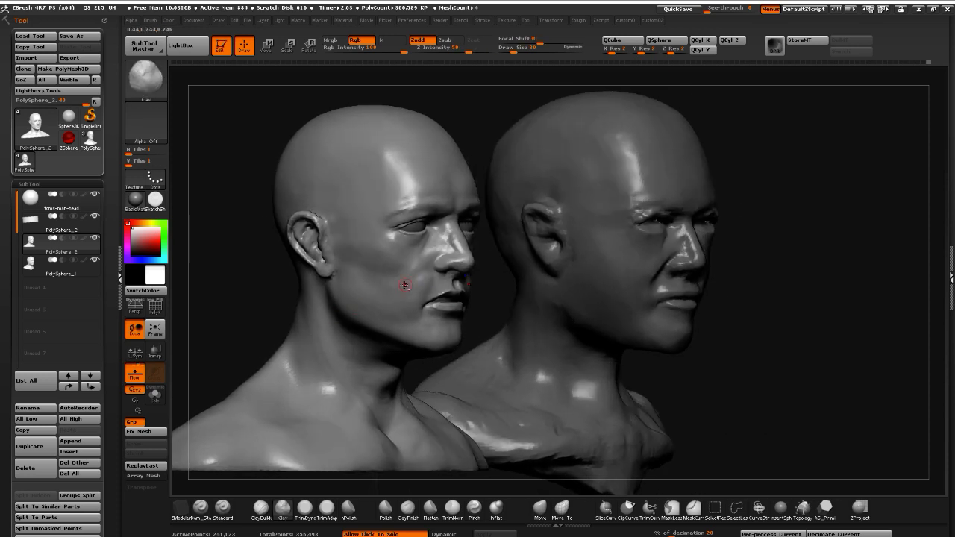
pyautogui.press('shift')
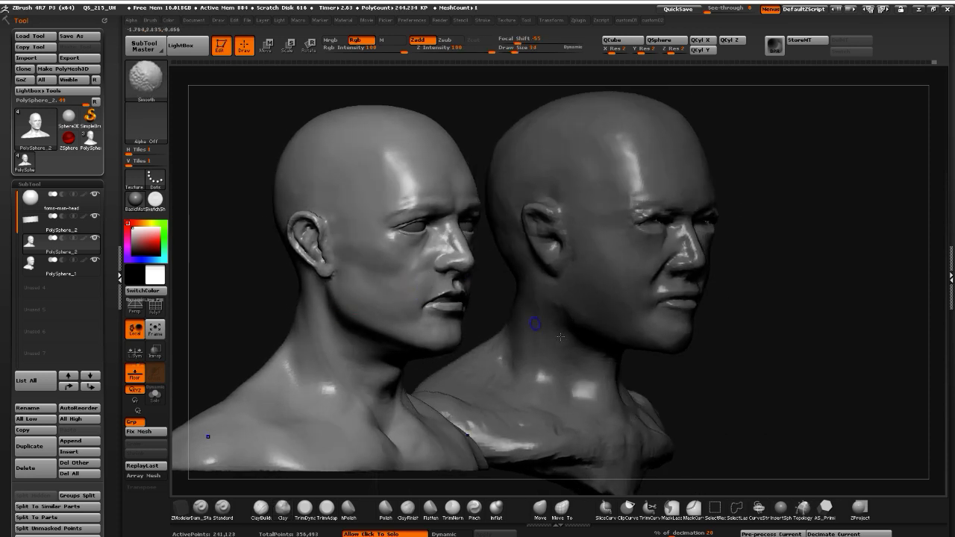
pyautogui.keyDown('alt'); pyautogui.moveTo(712, 425); pyautogui.dragTo(709, 406); pyautogui.keyUp('alt')
pyautogui.moveTo(709, 407)
pyautogui.mouseDown()
pyautogui.moveTo(680, 419)
pyautogui.moveTo(693, 422)
pyautogui.moveTo(668, 426)
pyautogui.moveTo(704, 427)
pyautogui.moveTo(672, 422)
pyautogui.moveTo(697, 425)
pyautogui.moveTo(673, 410)
pyautogui.mouseUp()
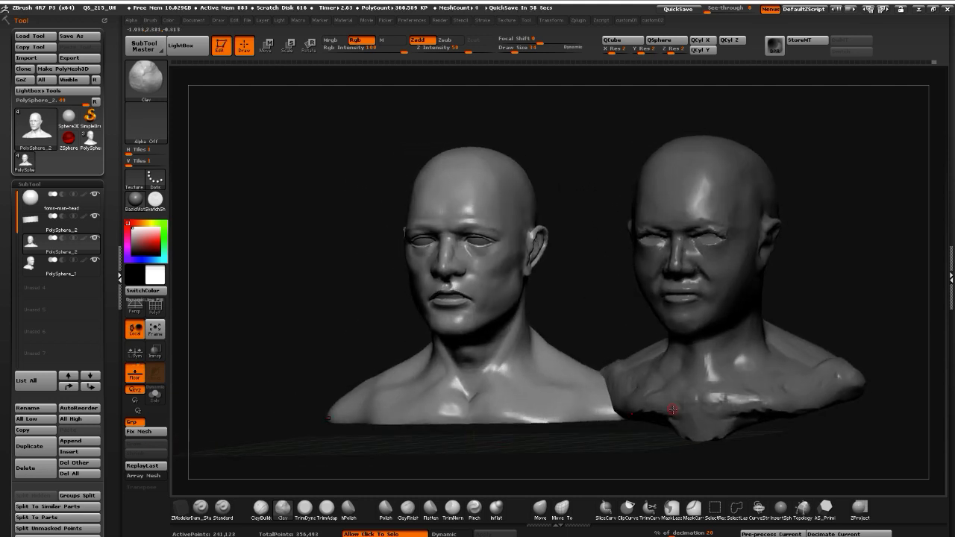
pyautogui.moveTo(179, 296)
pyautogui.mouseDown()
pyautogui.moveTo(204, 291)
pyautogui.moveTo(189, 316)
pyautogui.moveTo(192, 290)
pyautogui.moveTo(222, 271)
pyautogui.moveTo(192, 299)
pyautogui.mouseUp()
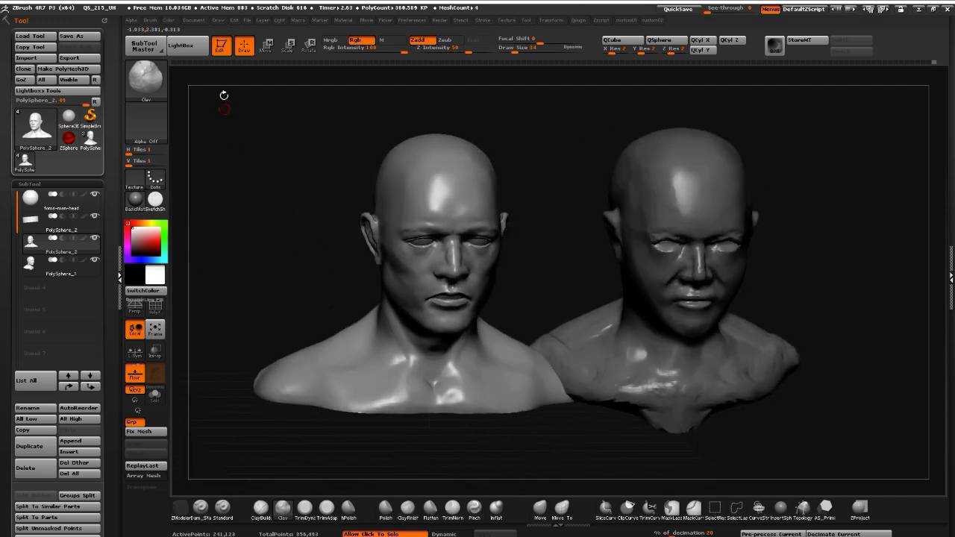
pyautogui.moveTo(320, 156); pyautogui.dragTo(234, 156)
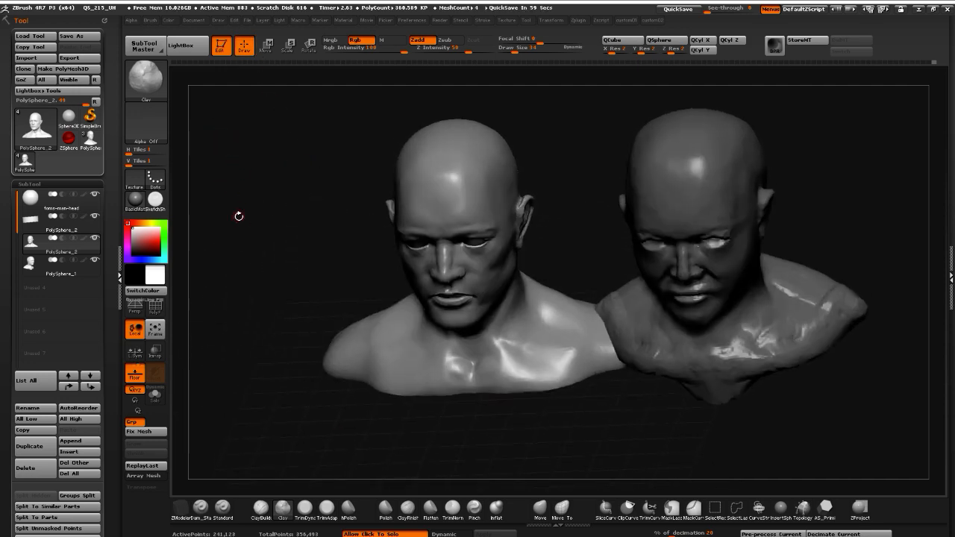
pyautogui.moveTo(239, 216); pyautogui.dragTo(241, 296)
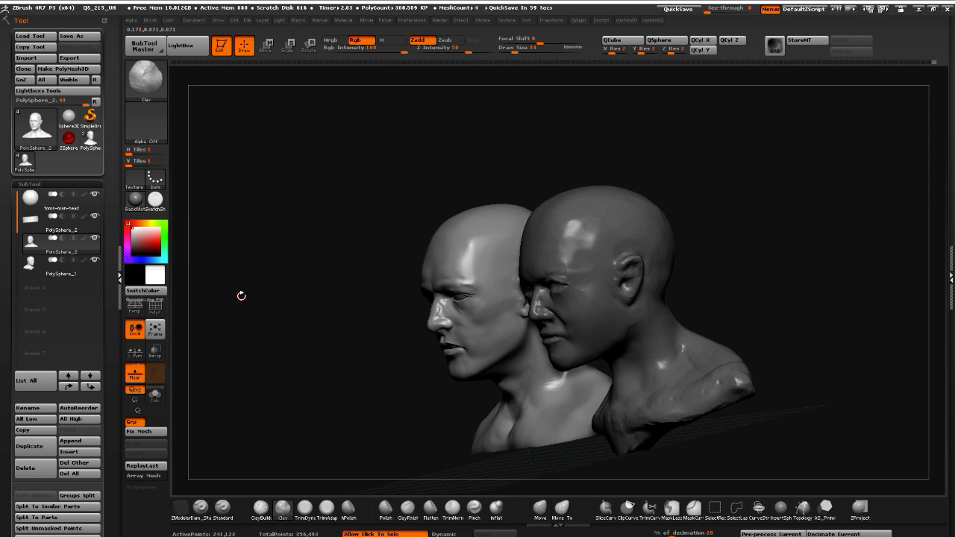
pyautogui.moveTo(185, 227); pyautogui.dragTo(230, 216)
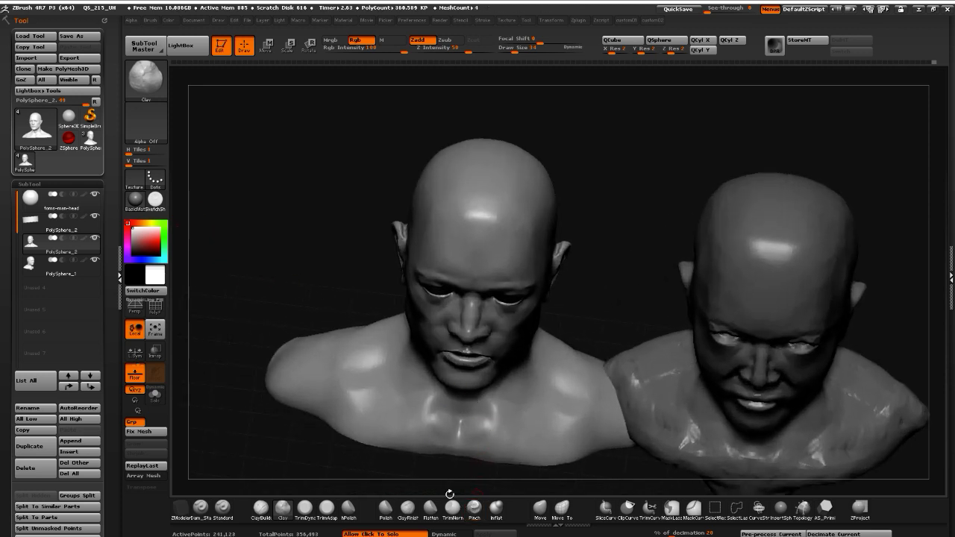
# Choose the Flatten brush and examine the skull and face of the refined bust from both sides against the second one
pyautogui.click(430, 513)
pyautogui.moveTo(300, 295); pyautogui.dragTo(279, 269)
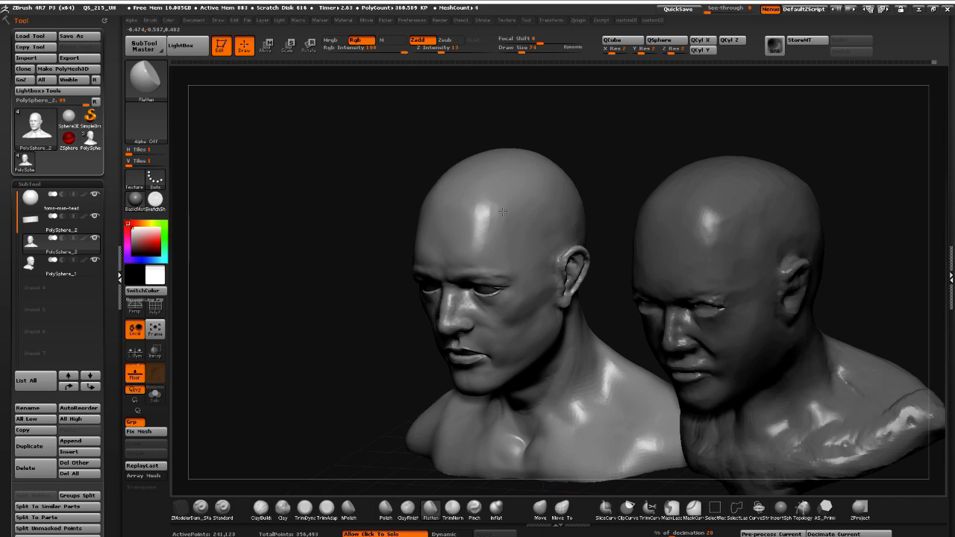
pyautogui.moveTo(368, 164); pyautogui.dragTo(399, 194)
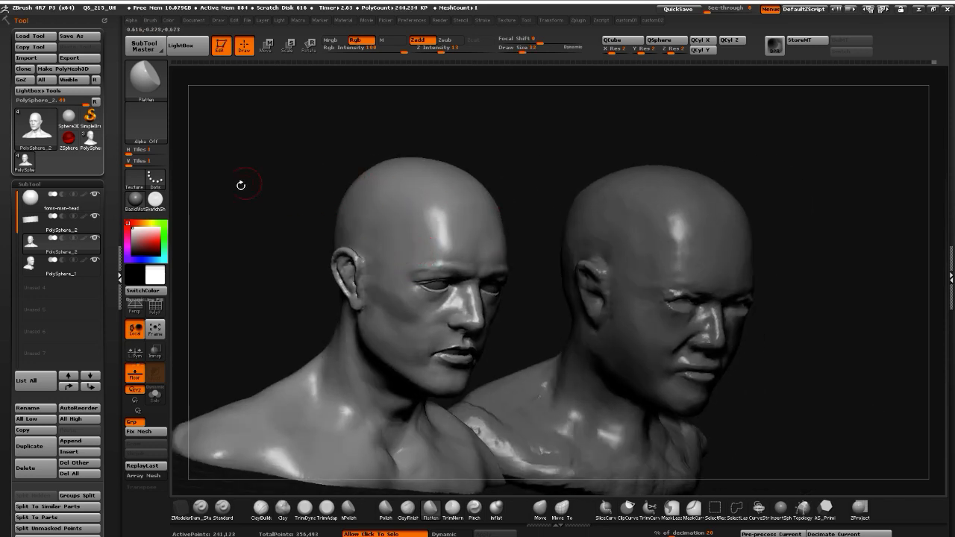
pyautogui.moveTo(241, 186); pyautogui.dragTo(338, 262)
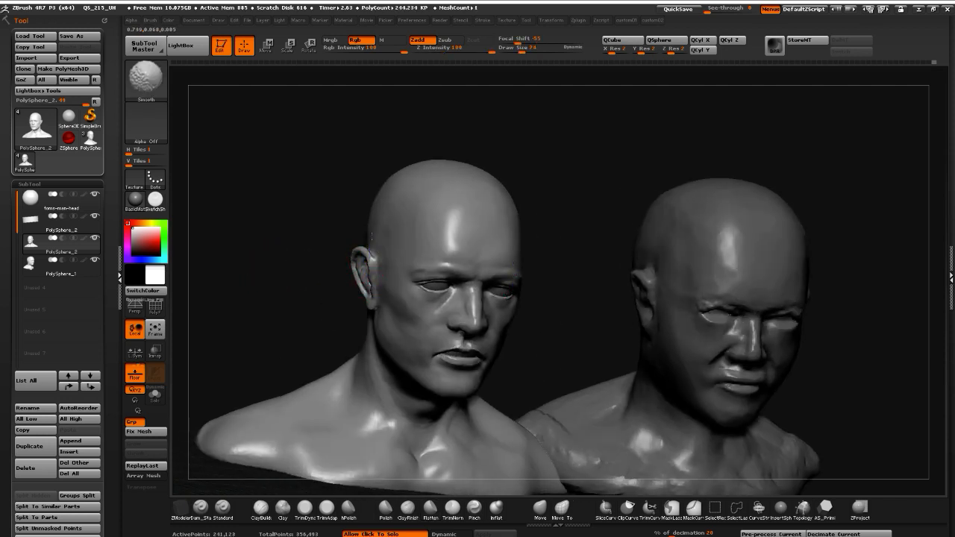
pyautogui.press('shift')
pyautogui.moveTo(258, 335)
pyautogui.mouseDown()
pyautogui.moveTo(262, 316)
pyautogui.moveTo(246, 297)
pyautogui.moveTo(244, 318)
pyautogui.moveTo(265, 314)
pyautogui.moveTo(271, 324)
pyautogui.moveTo(253, 331)
pyautogui.moveTo(237, 314)
pyautogui.mouseUp()
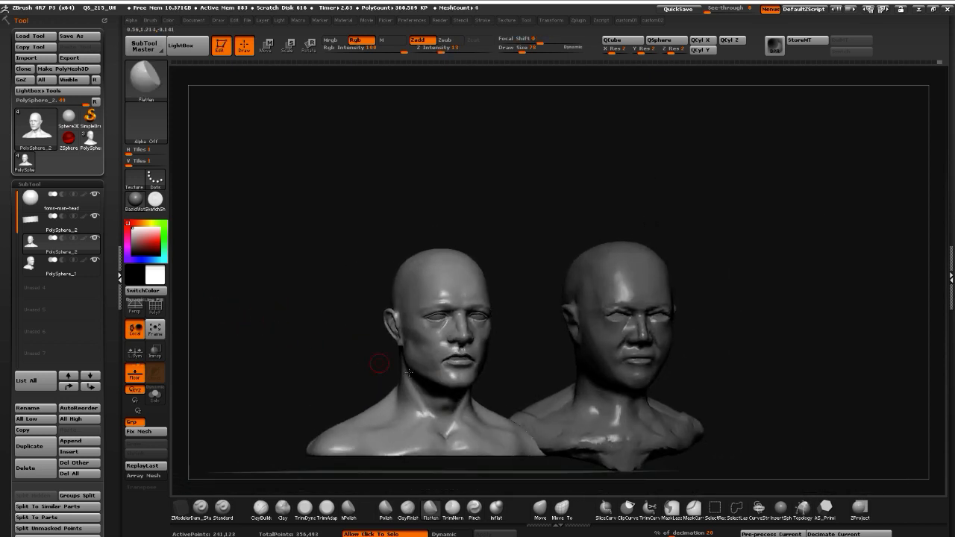
# Minimise ZBrush, switch to GeForce Experience and open the Broadcast options in its sharing overlay
pyautogui.click(917, 14)
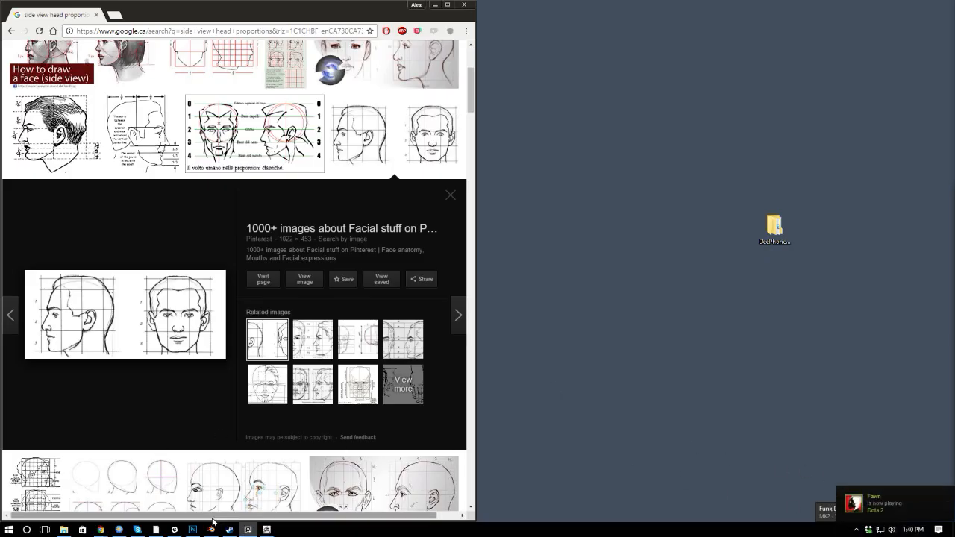
pyautogui.click(857, 530)
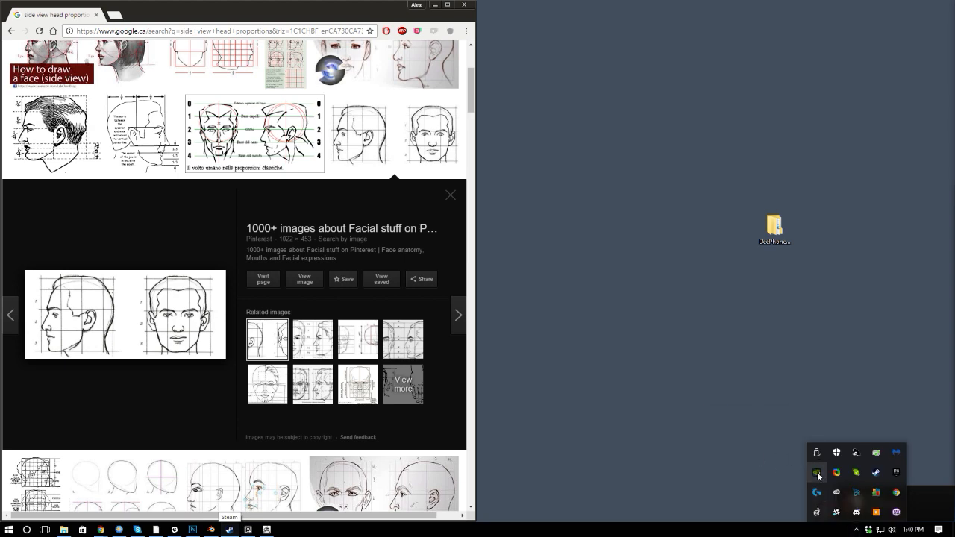
pyautogui.rightClick(817, 472)
pyautogui.click(713, 415)
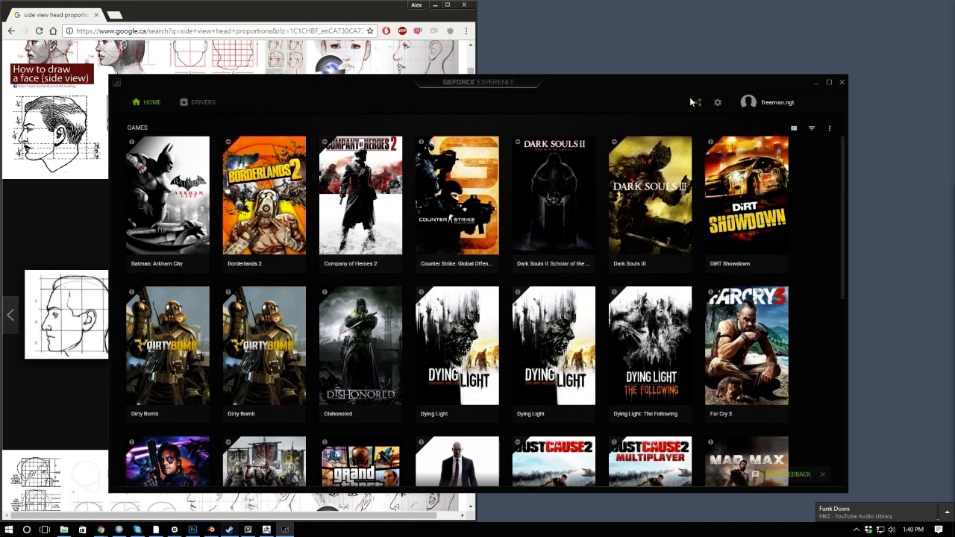
pyautogui.click(696, 101)
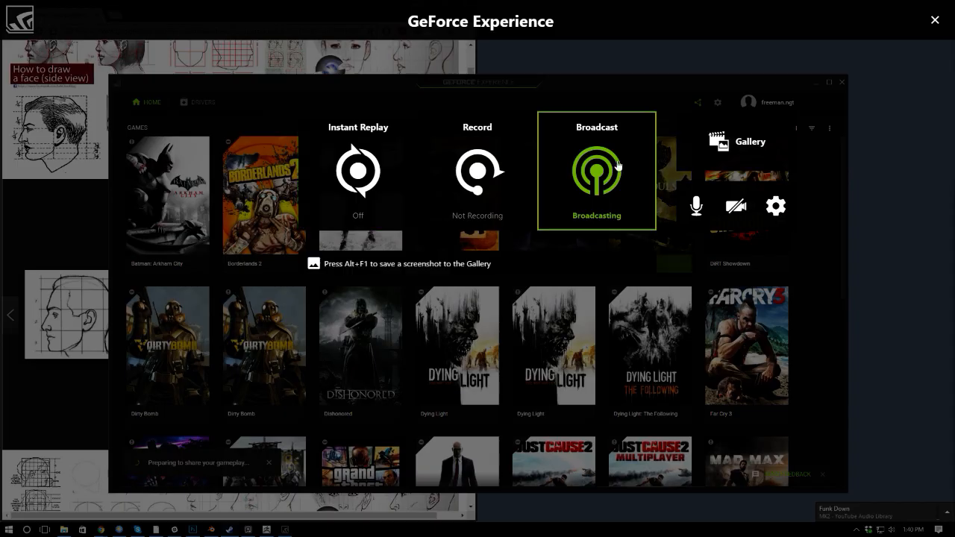
pyautogui.click(523, 208)
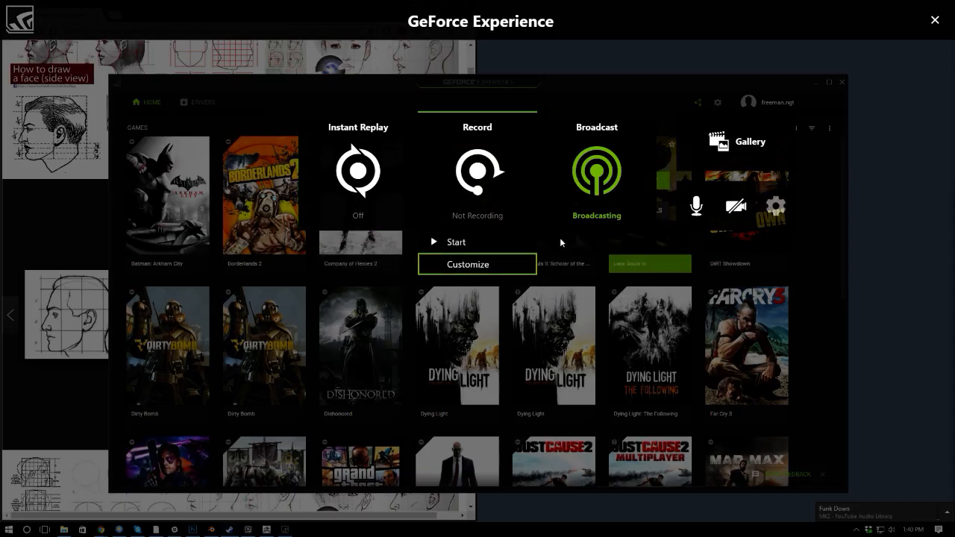
pyautogui.click(572, 193)
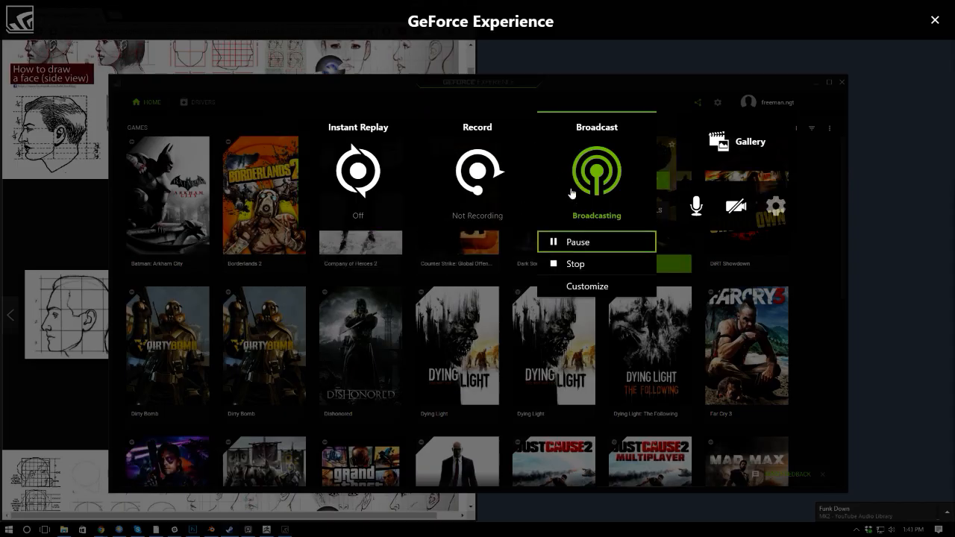